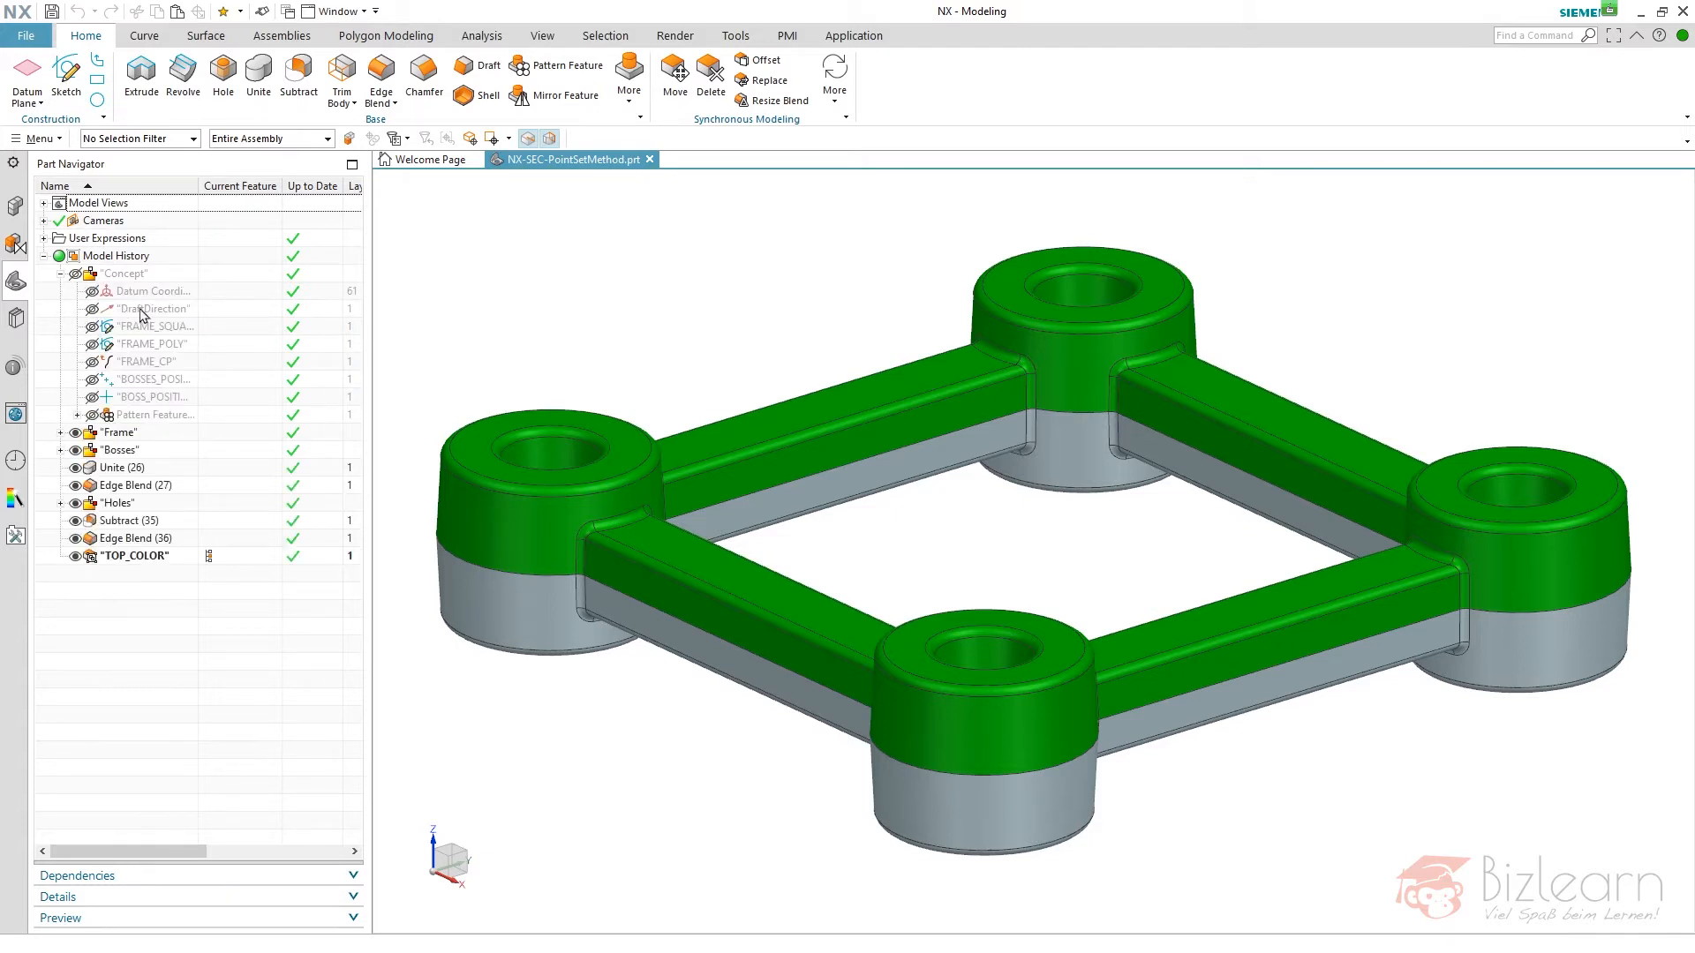
- Open the FRAME_SQUARE sketch for editing and delete its entire square geometry with the dimensions
double_click(150, 326)
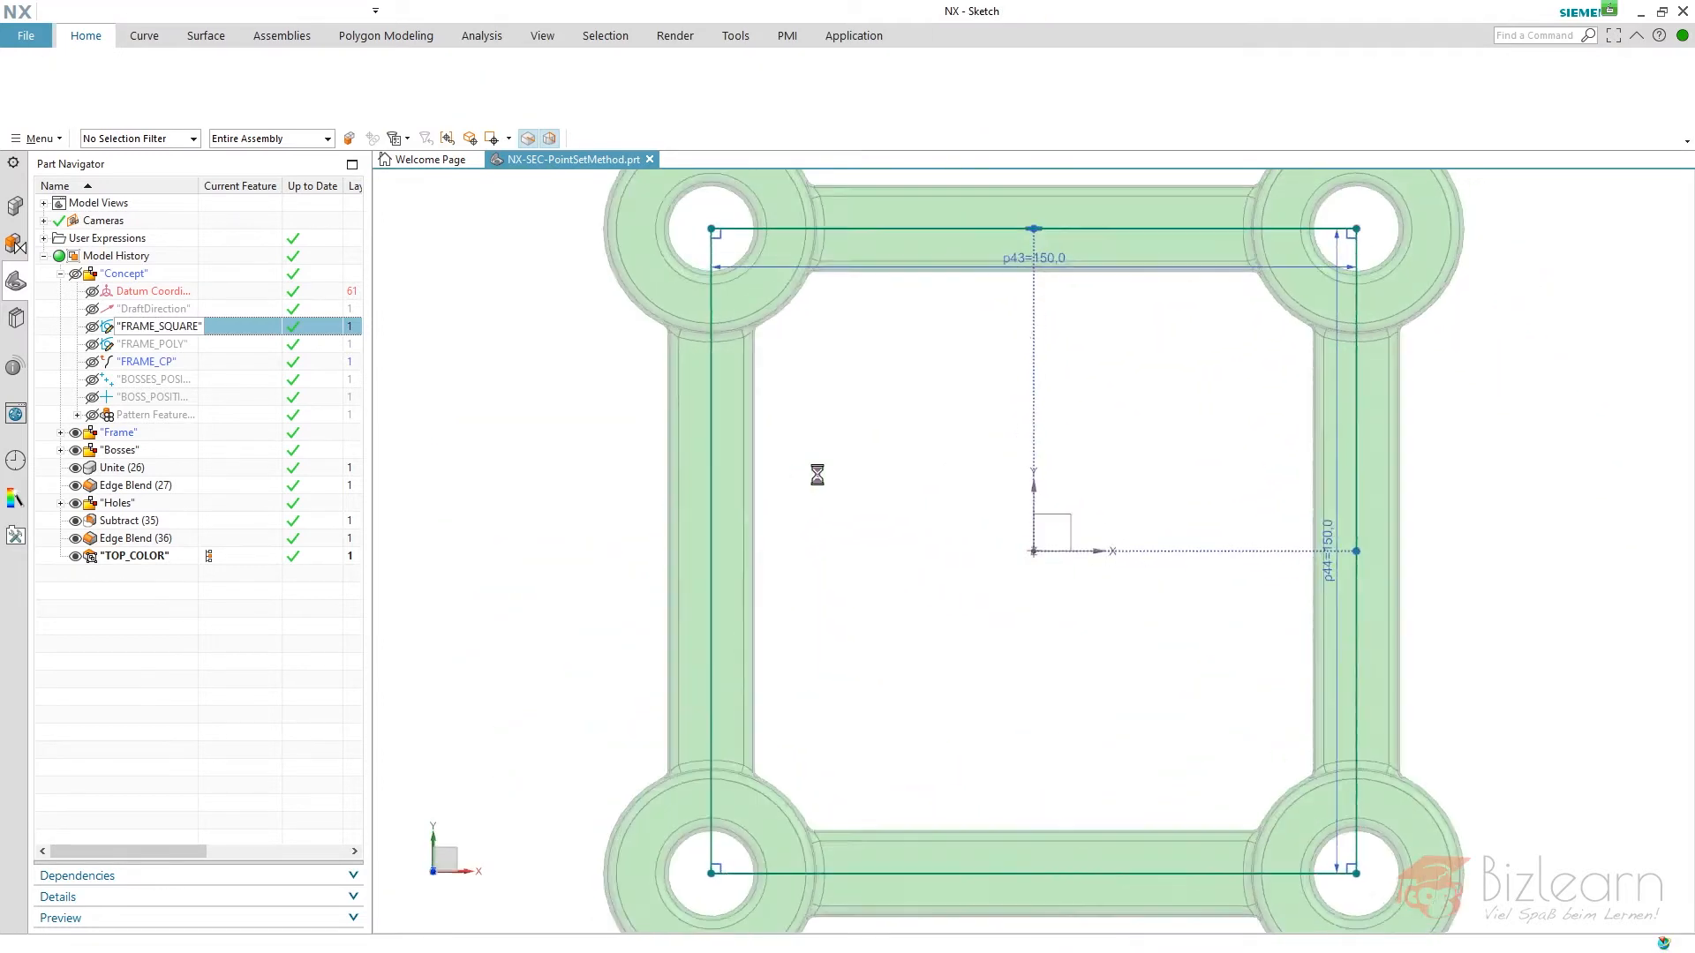
drag(715, 298, 1369, 863)
key(Delete)
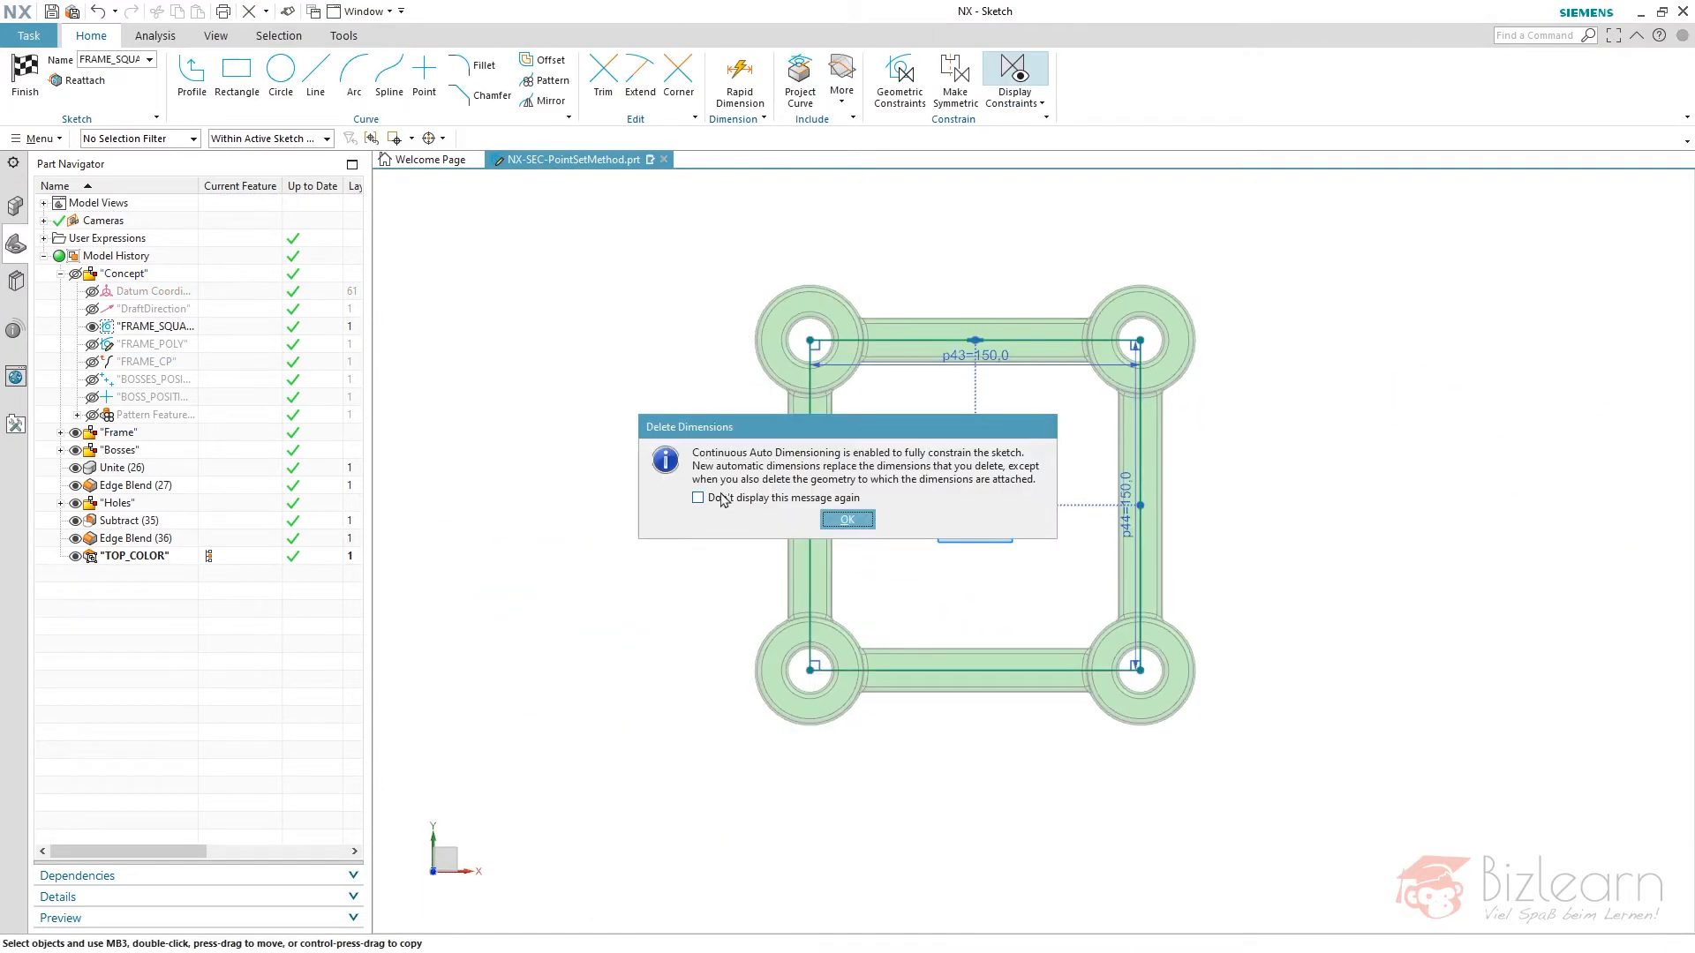
key(Return)
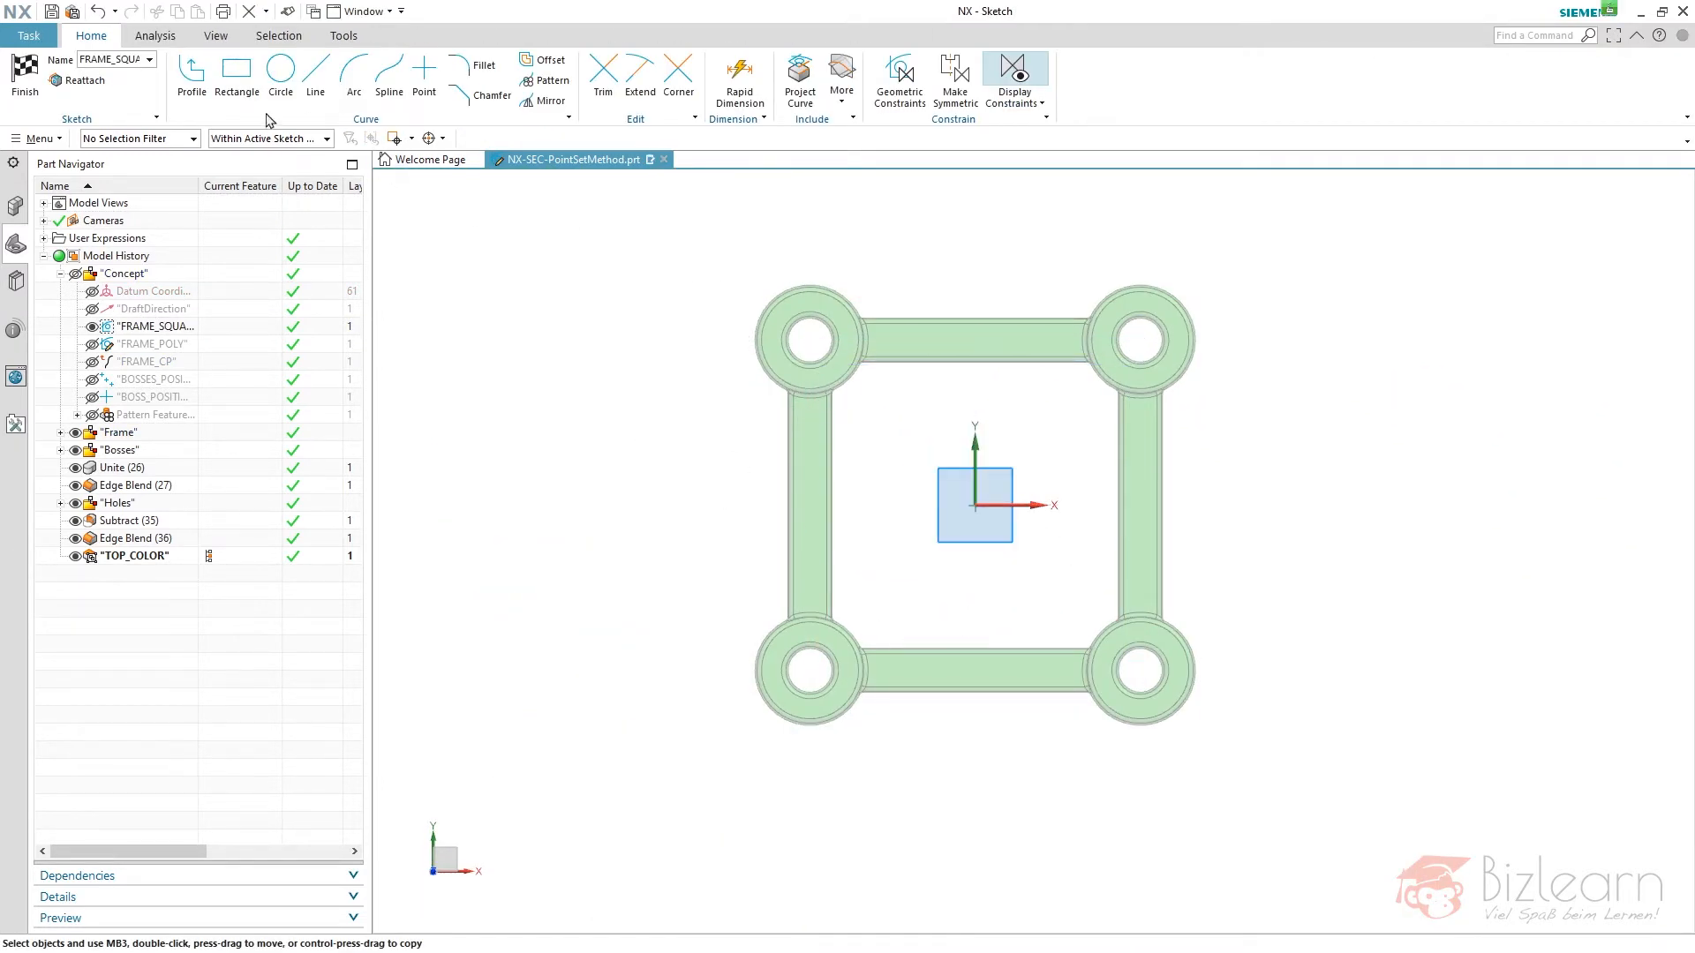
- Sketch an open profile of four connected lines around the frame, about 193, 241, 207 and 176 mm long
click(192, 75)
click(687, 477)
click(1026, 225)
click(1503, 456)
click(1303, 865)
click(916, 841)
- Close the open profile with an inward-bulging arc of about 366 mm radius and finish the sketch
click(354, 75)
click(686, 478)
click(916, 839)
click(813, 628)
right_click(639, 337)
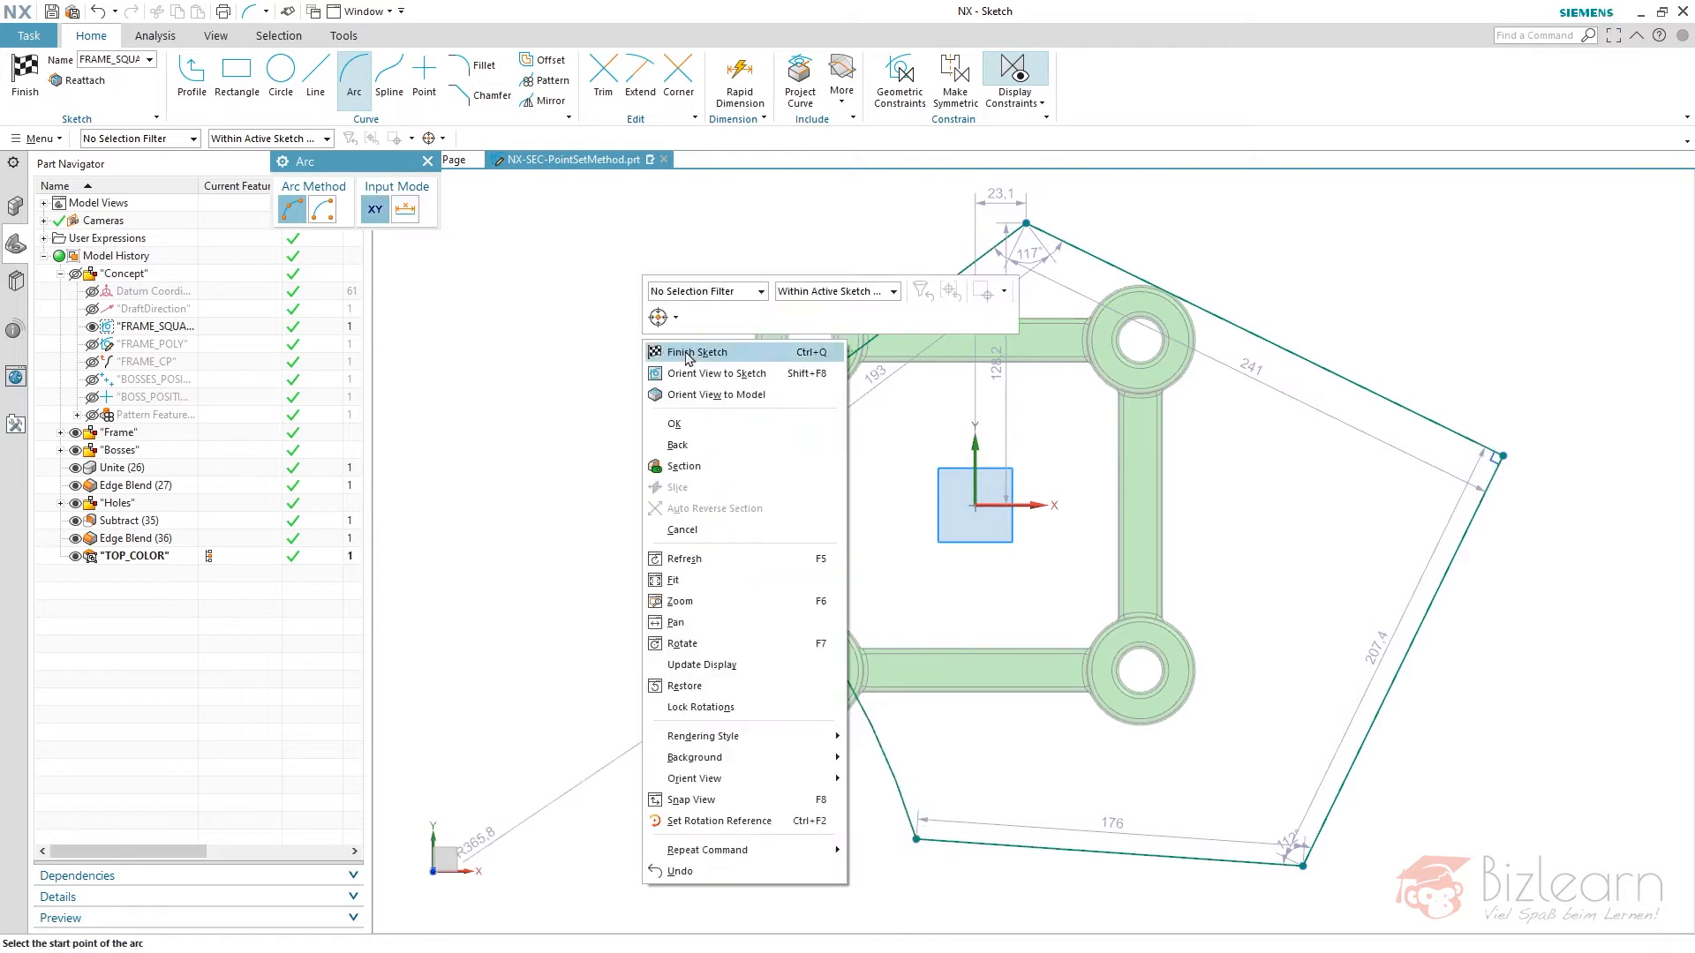
click(678, 352)
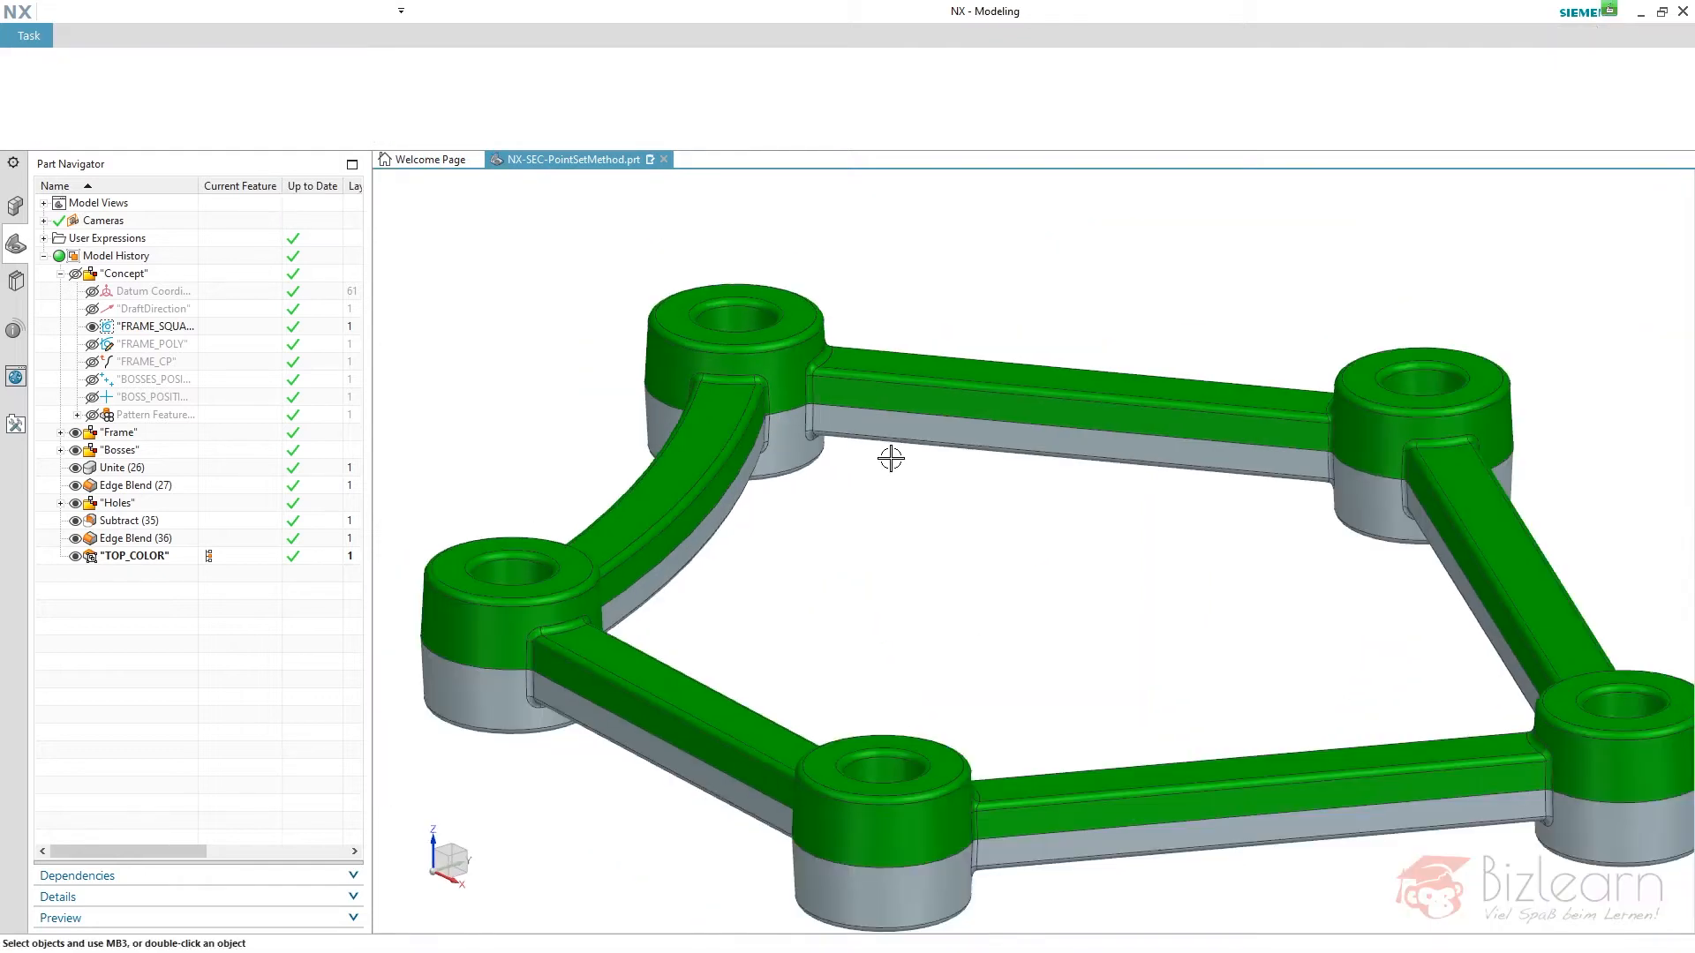
- Examine the rebuilt frame overall and up close where the curved bar meets its boss
click(868, 433)
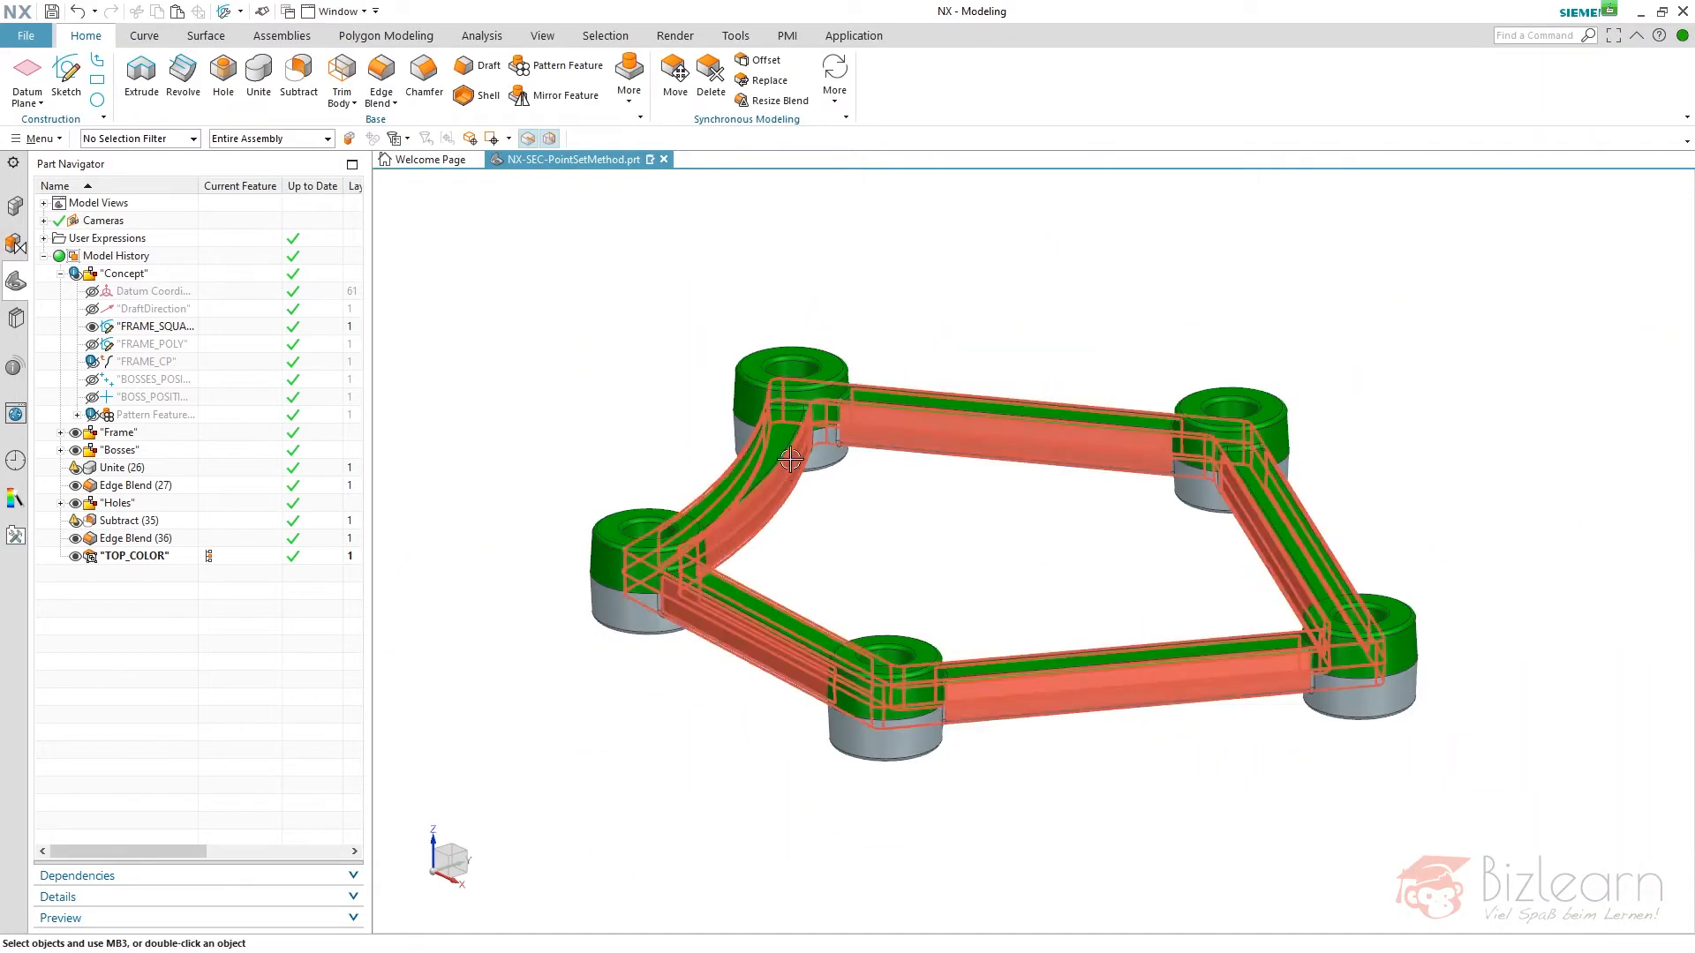
scroll(848, 406, up, 8)
key(Escape)
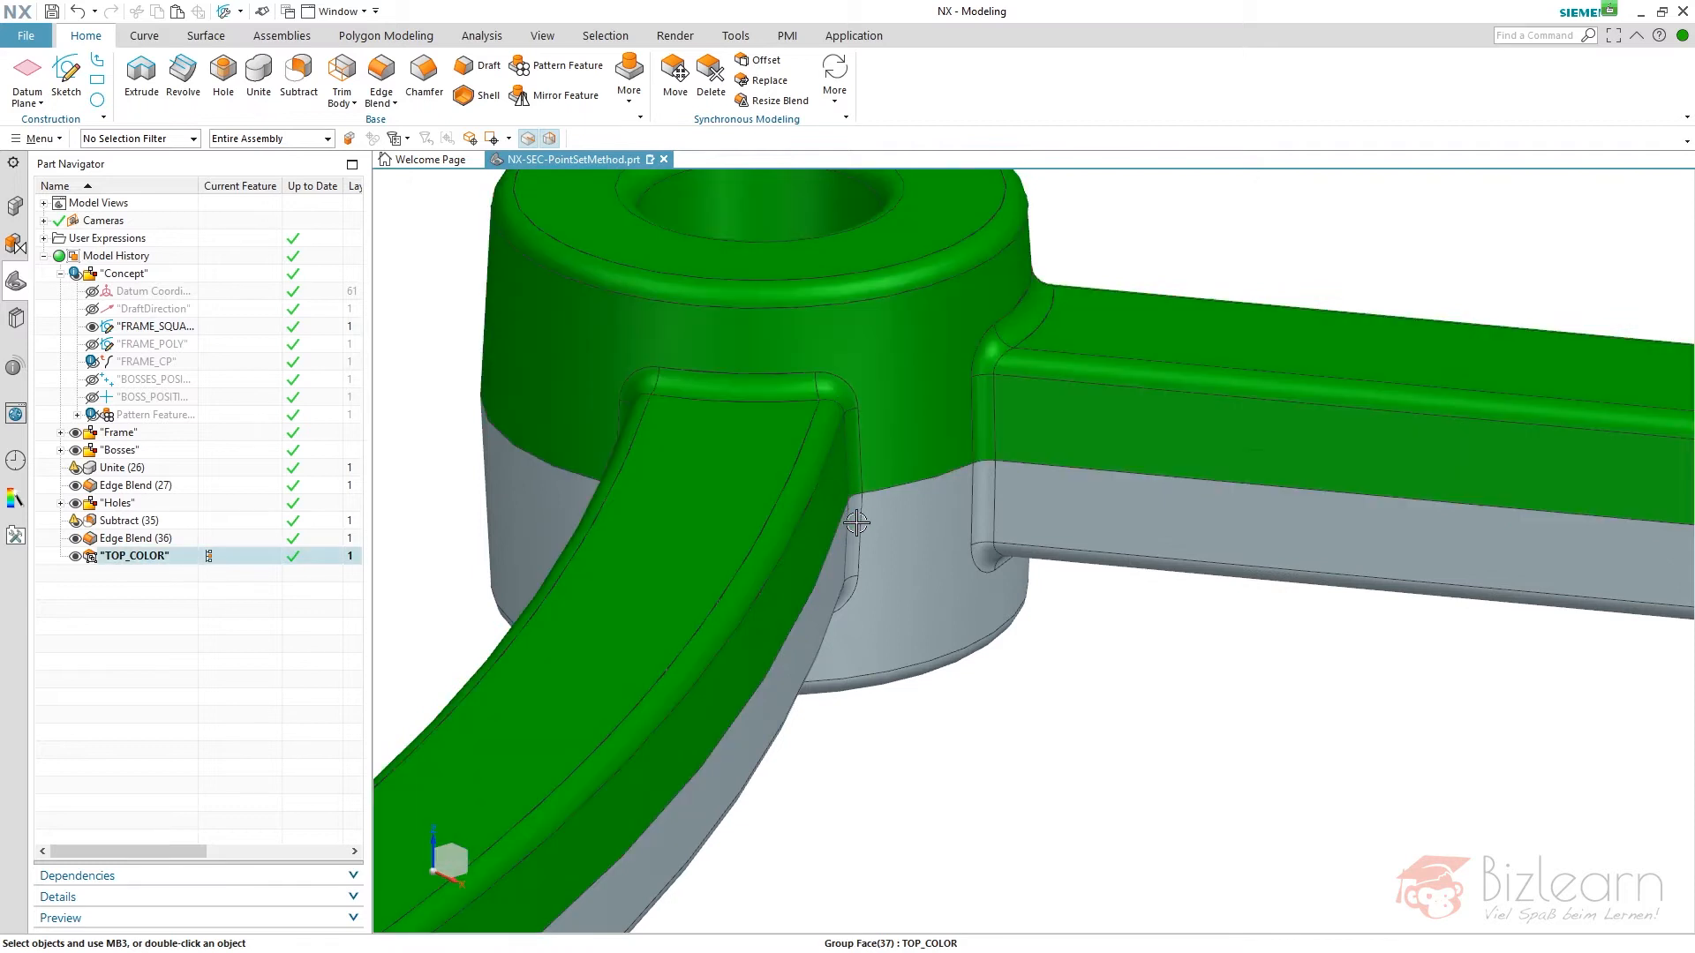
scroll(827, 398, down, 6)
scroll(778, 448, down, 2)
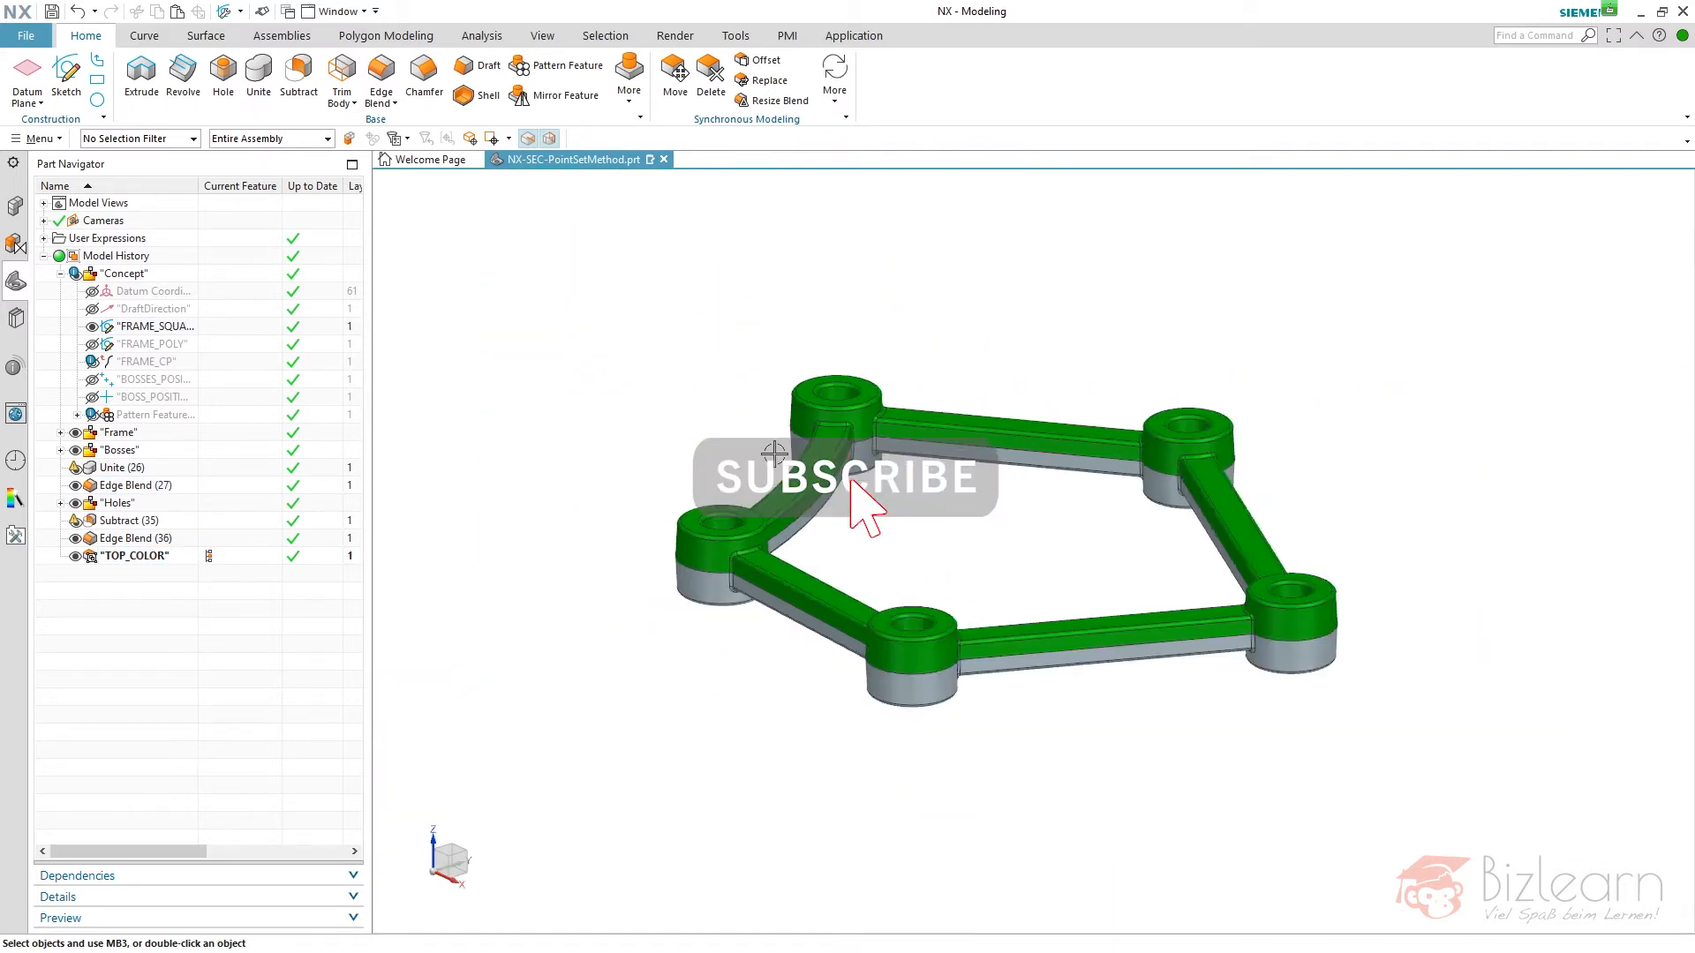
scroll(1013, 510, up, 2)
scroll(1001, 499, up, 3)
scroll(995, 583, down, 3)
middle_drag(991, 504, 997, 511)
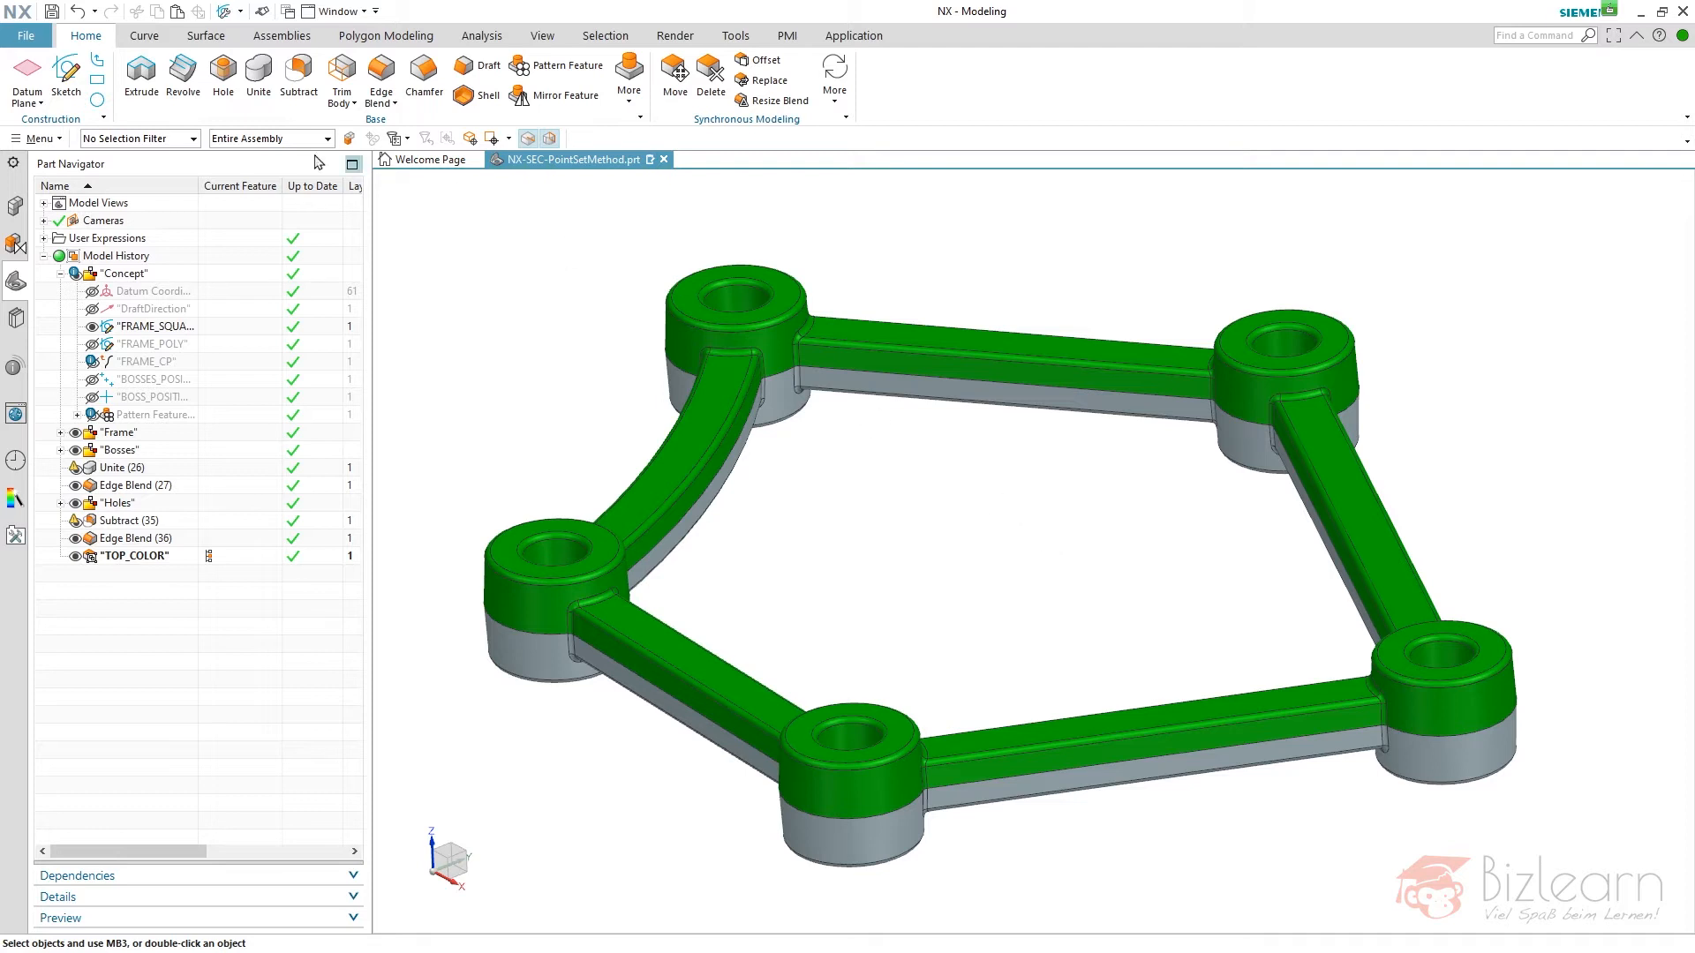
- Create a new model part and add a datum axis along the Z axis of the datum coordinate system
click(26, 36)
click(26, 35)
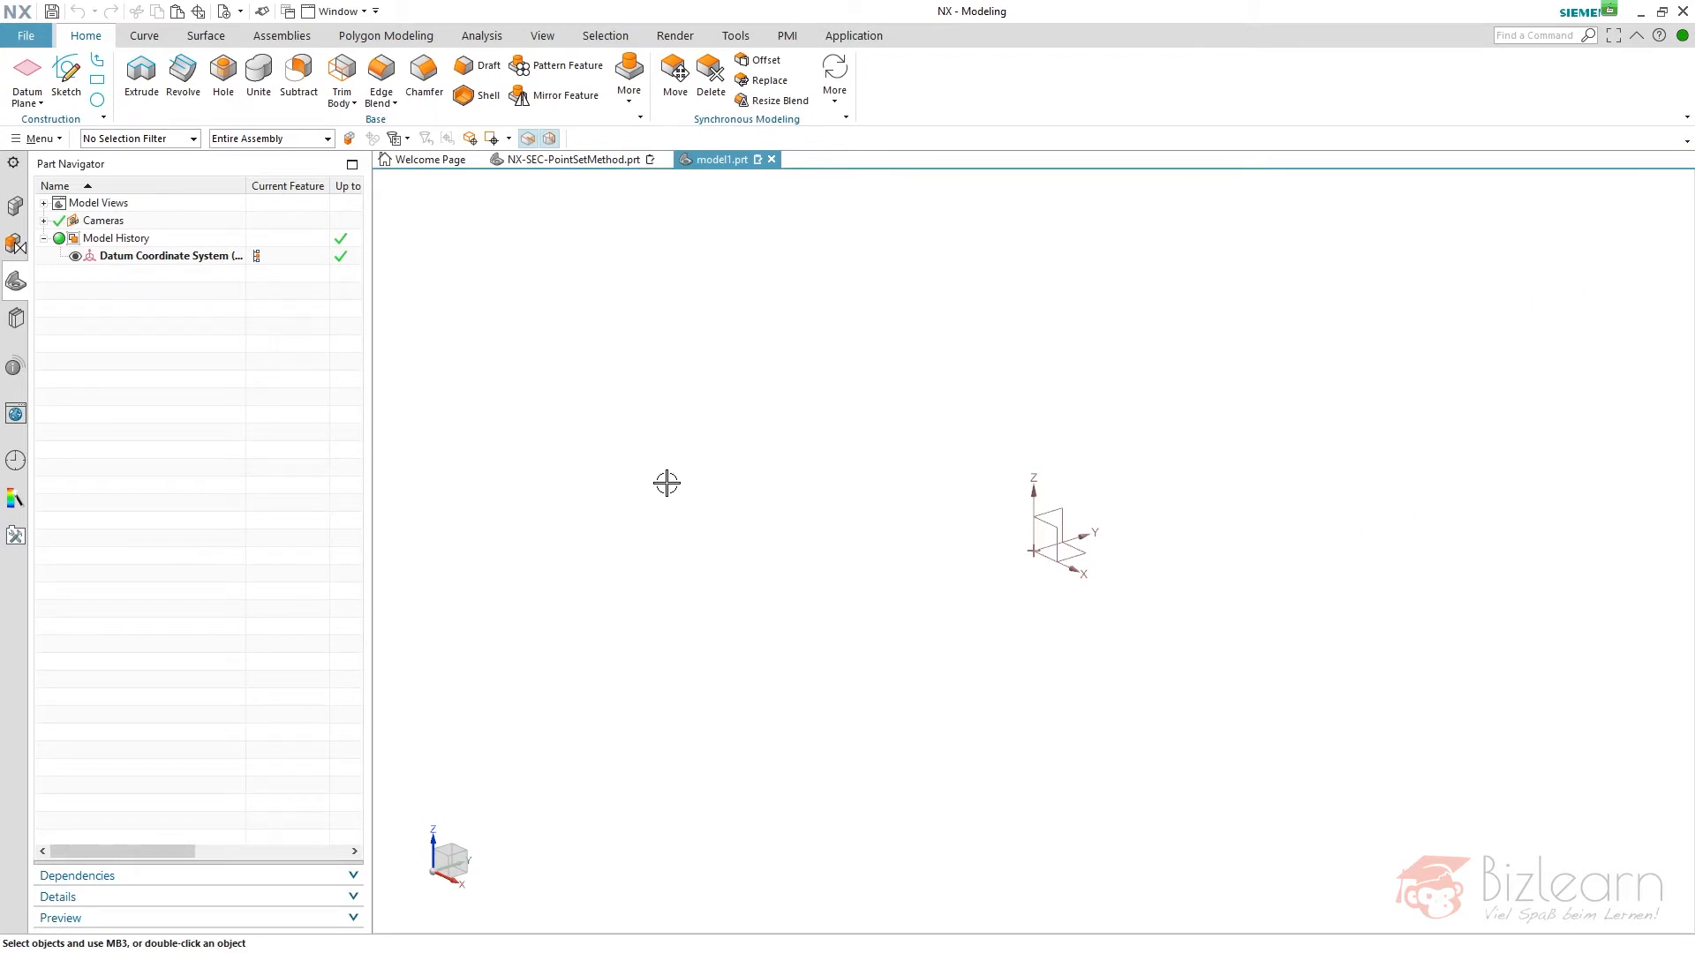
click(36, 101)
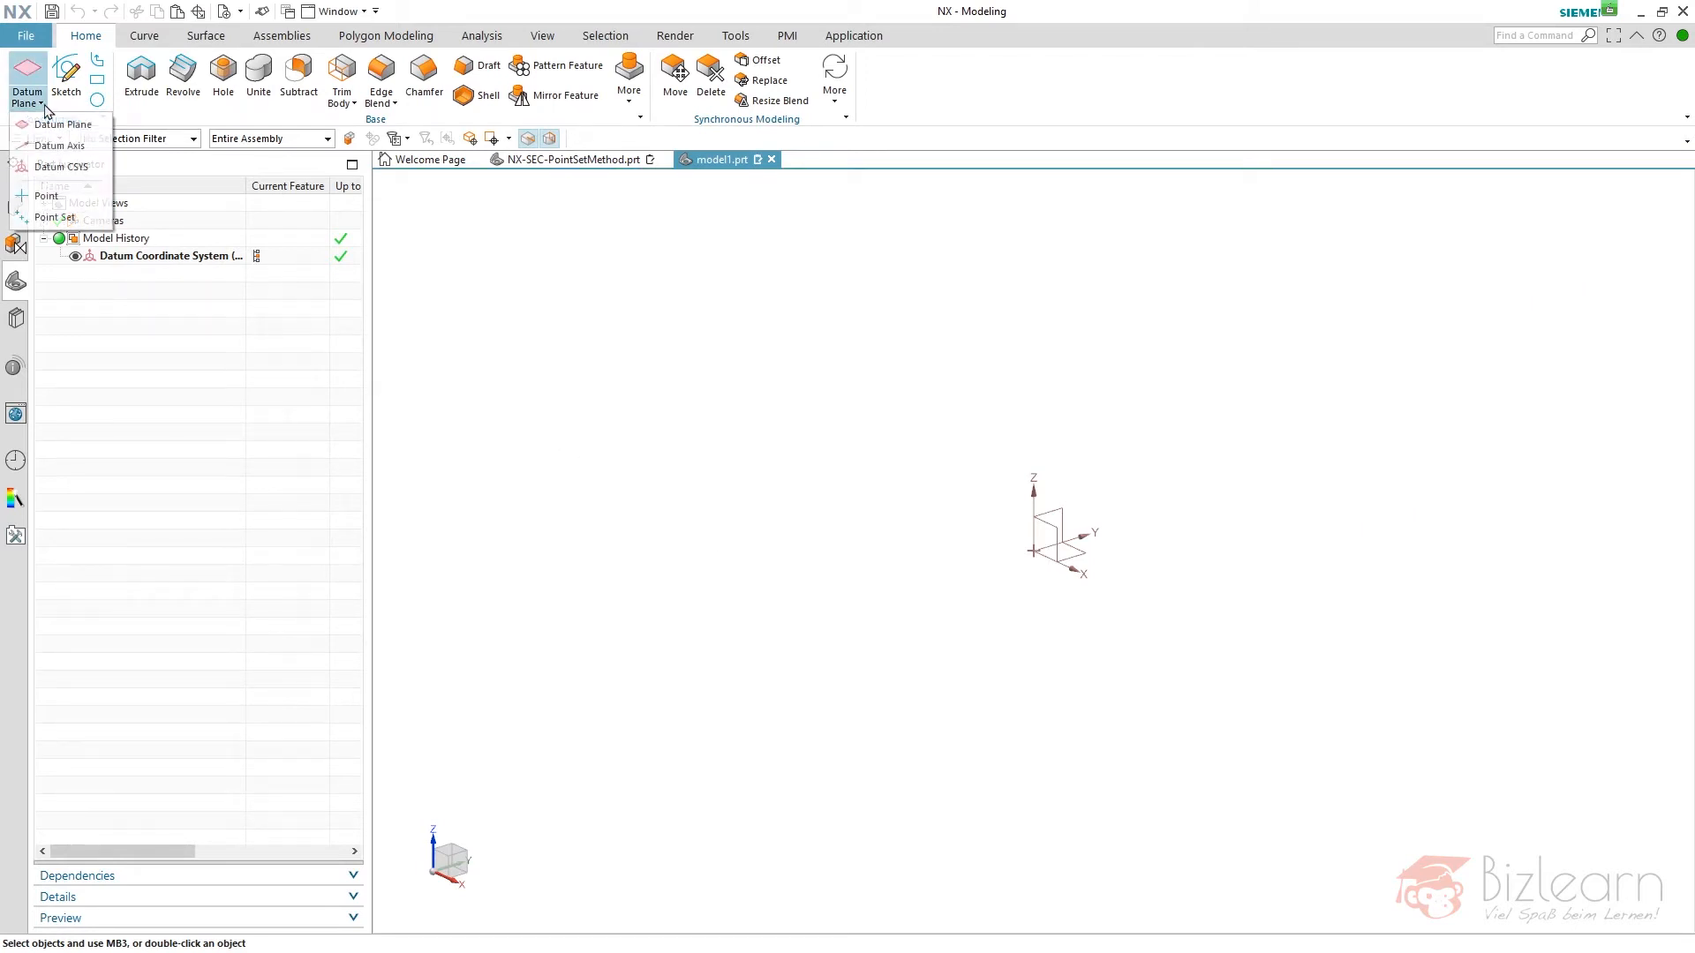
click(49, 147)
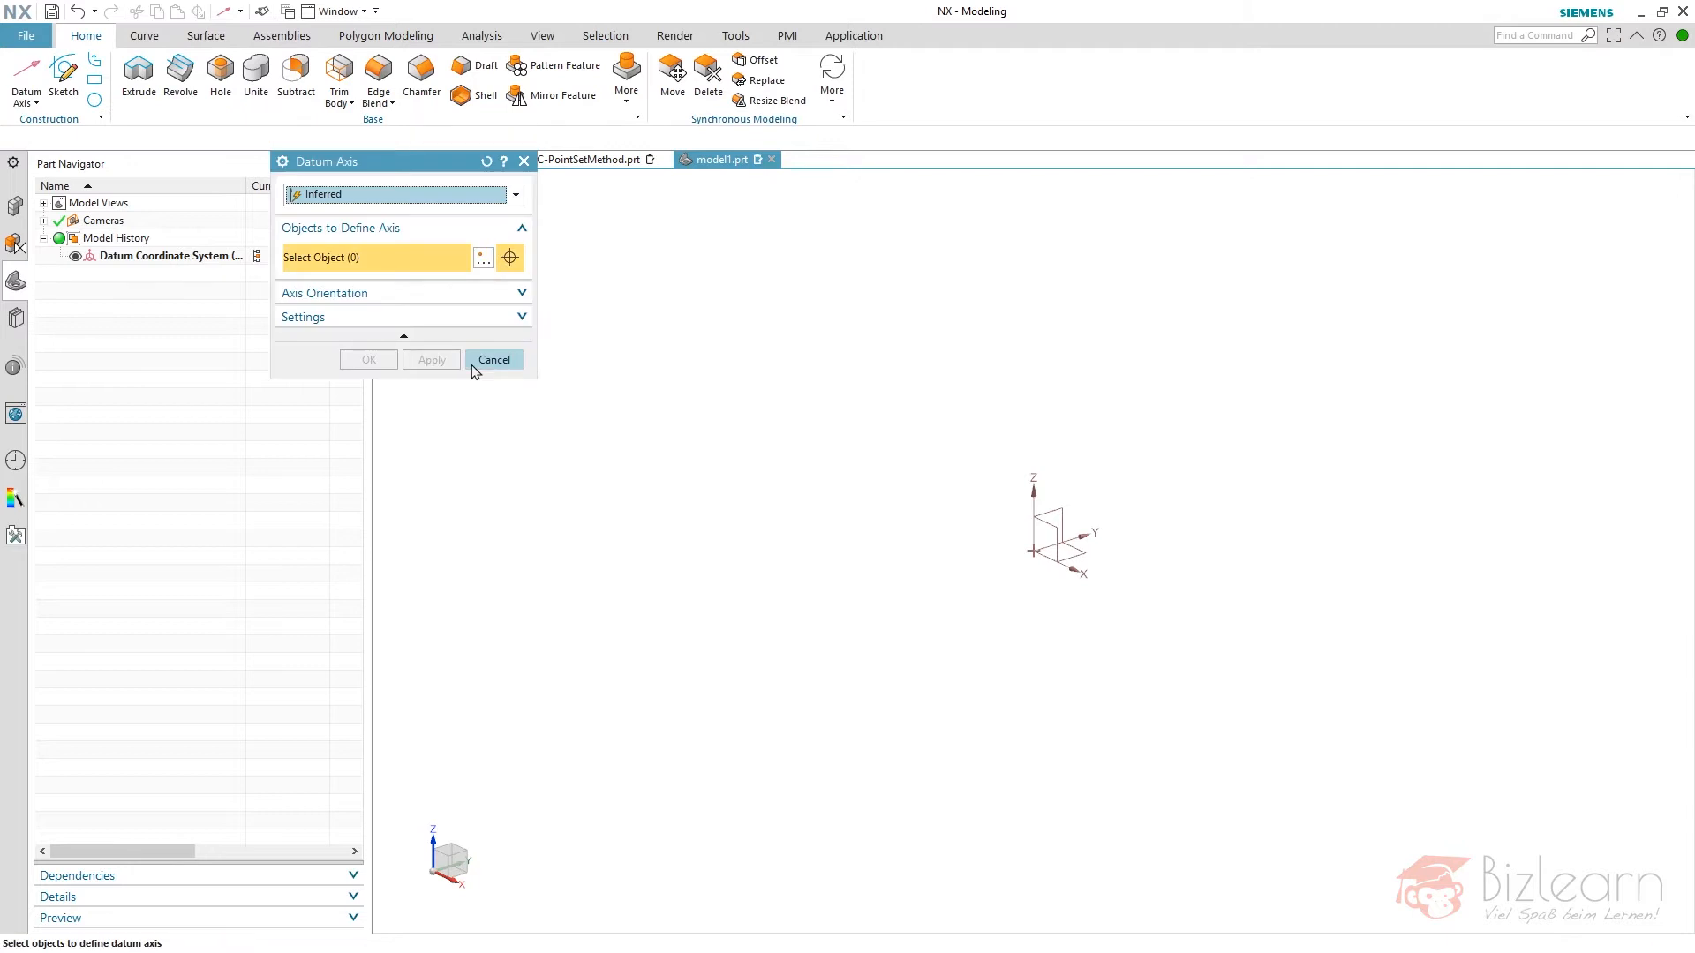
click(1036, 486)
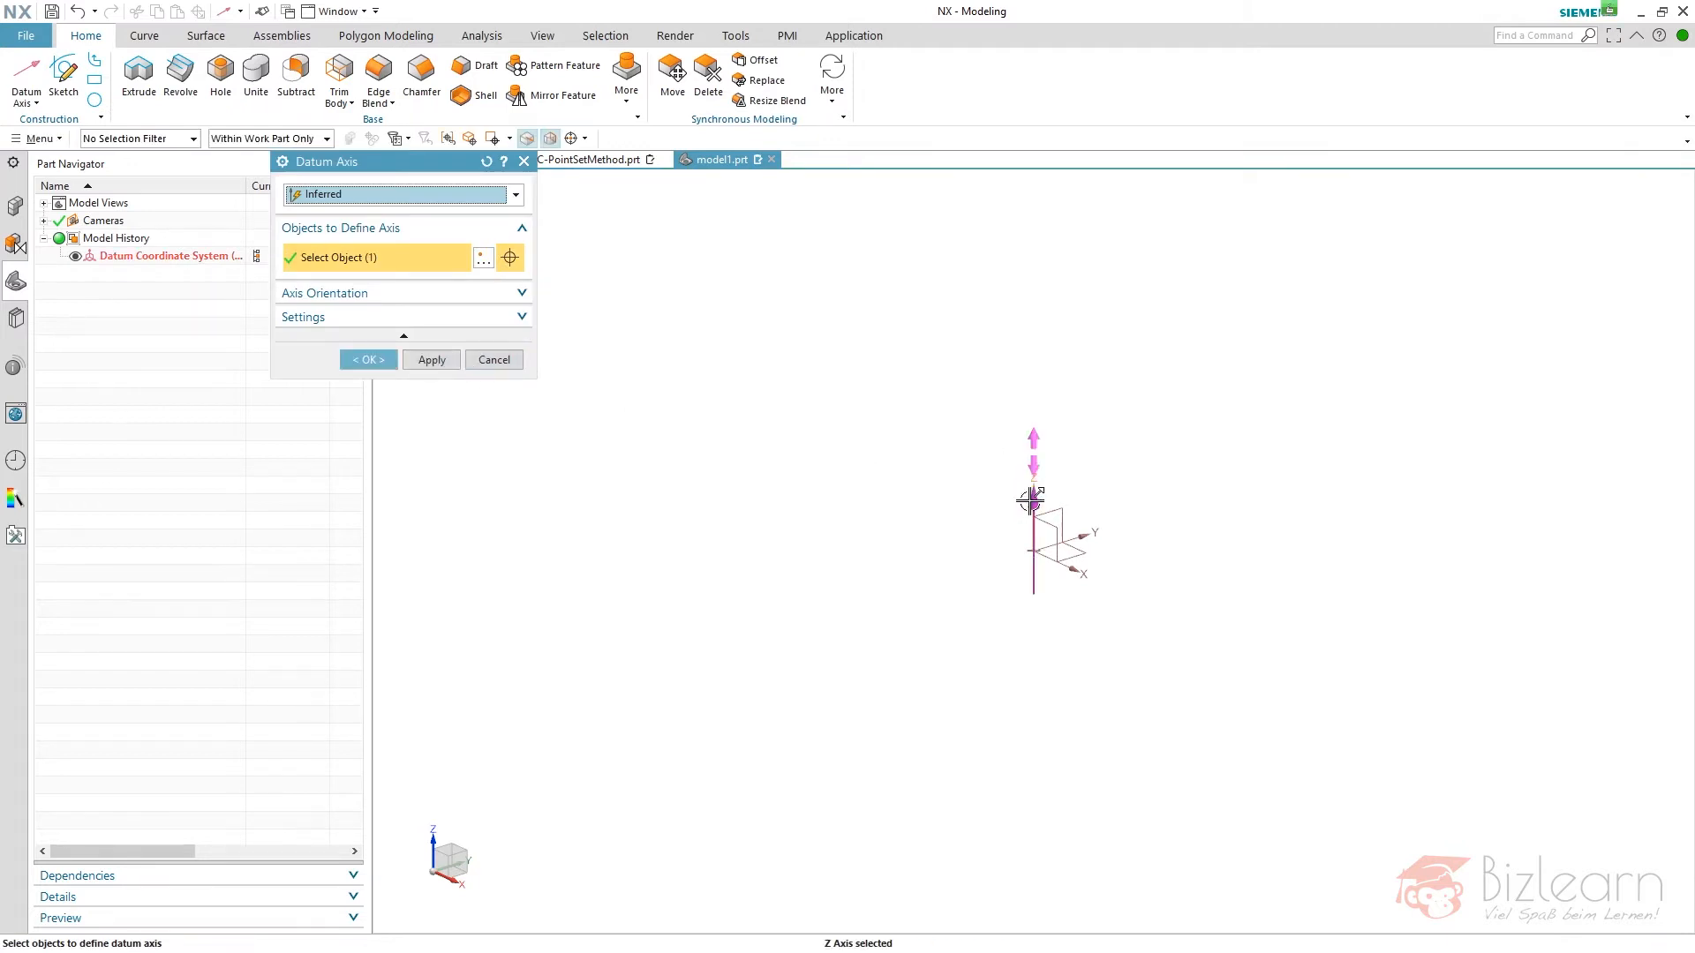
middle_click(773, 435)
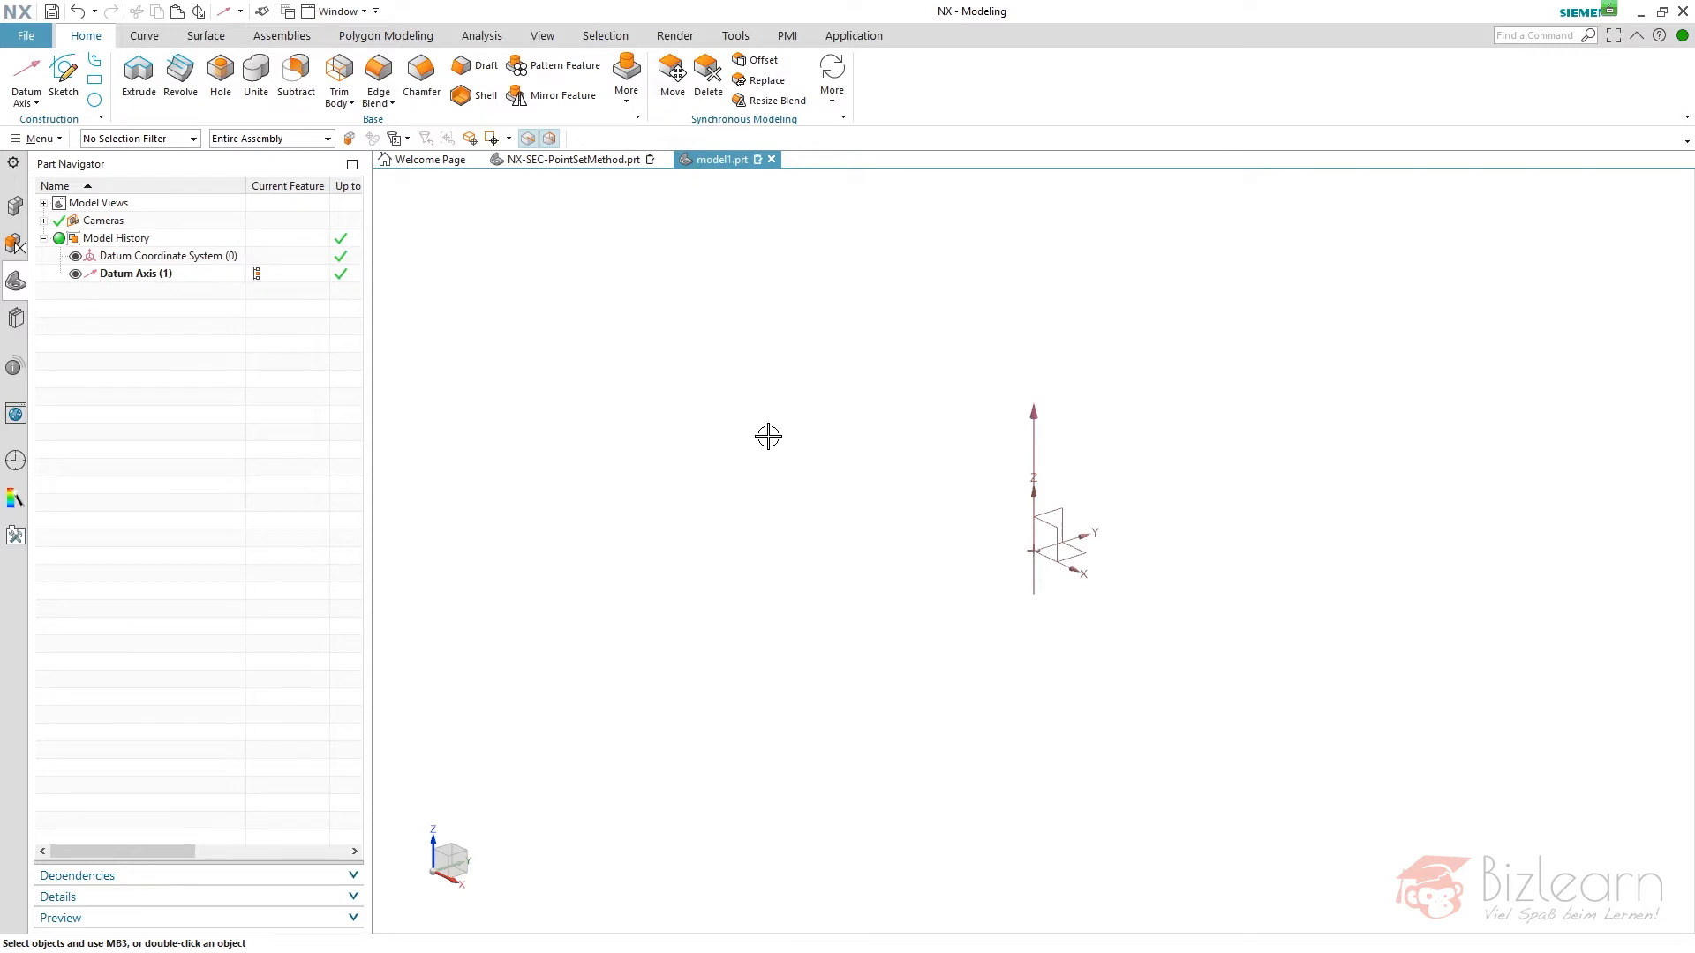
- Create a new sketch on the XY plane of the datum coordinate system
click(71, 87)
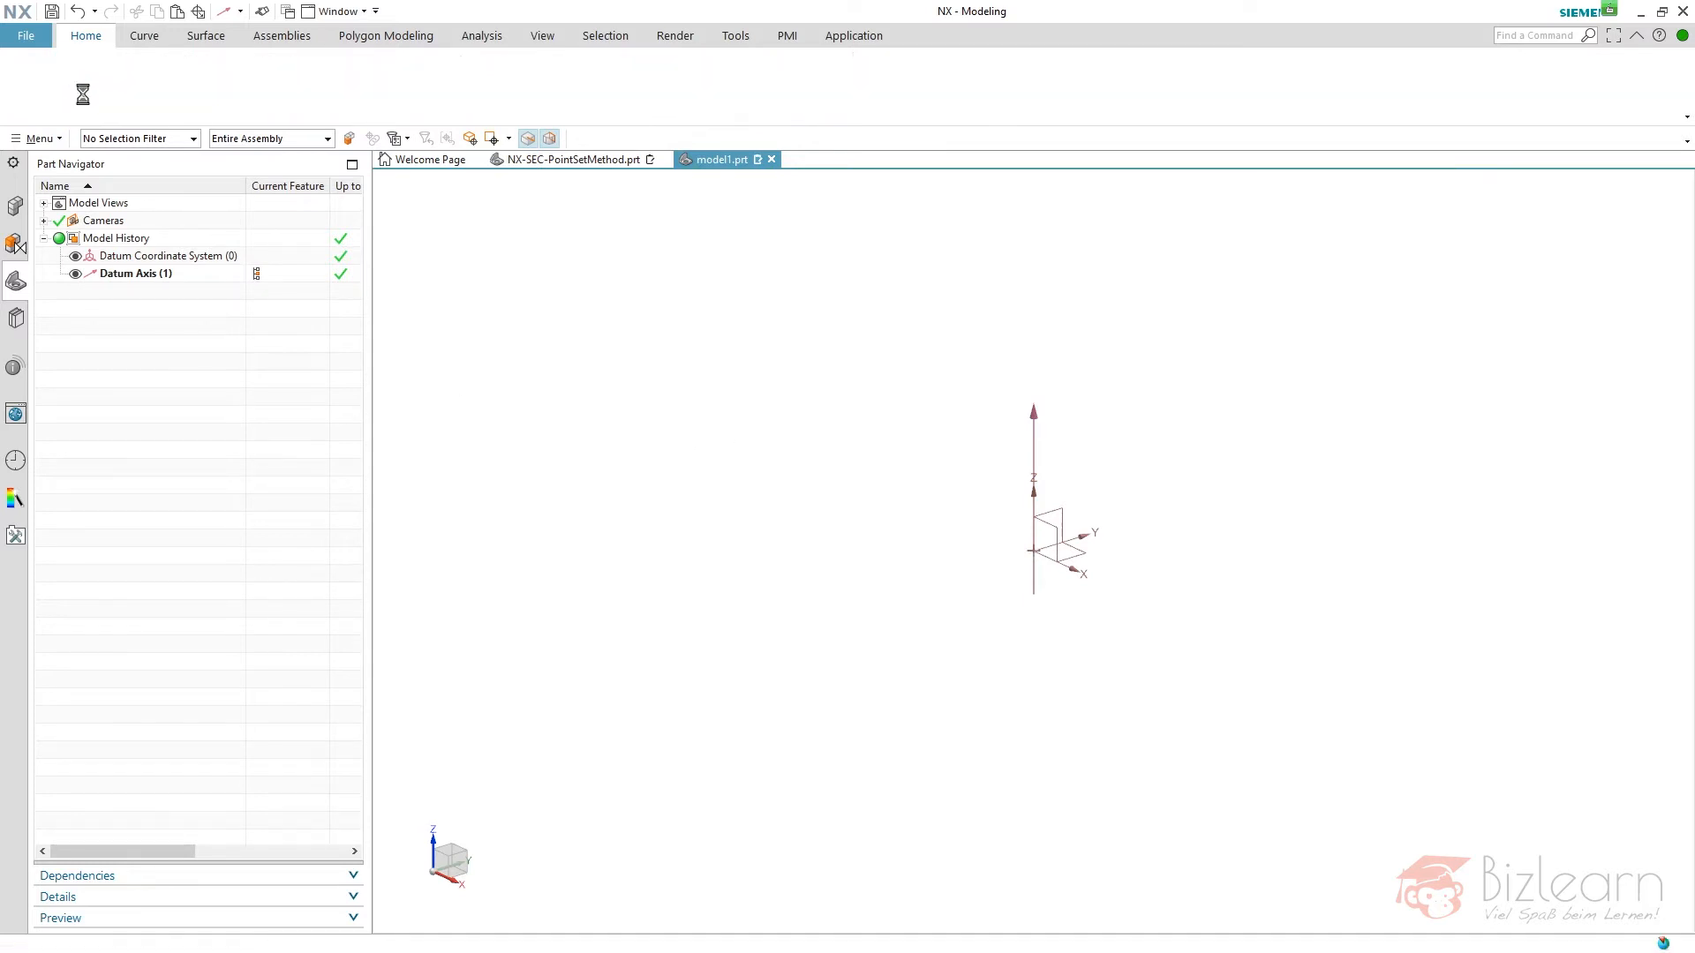
click(1087, 548)
middle_click(1197, 517)
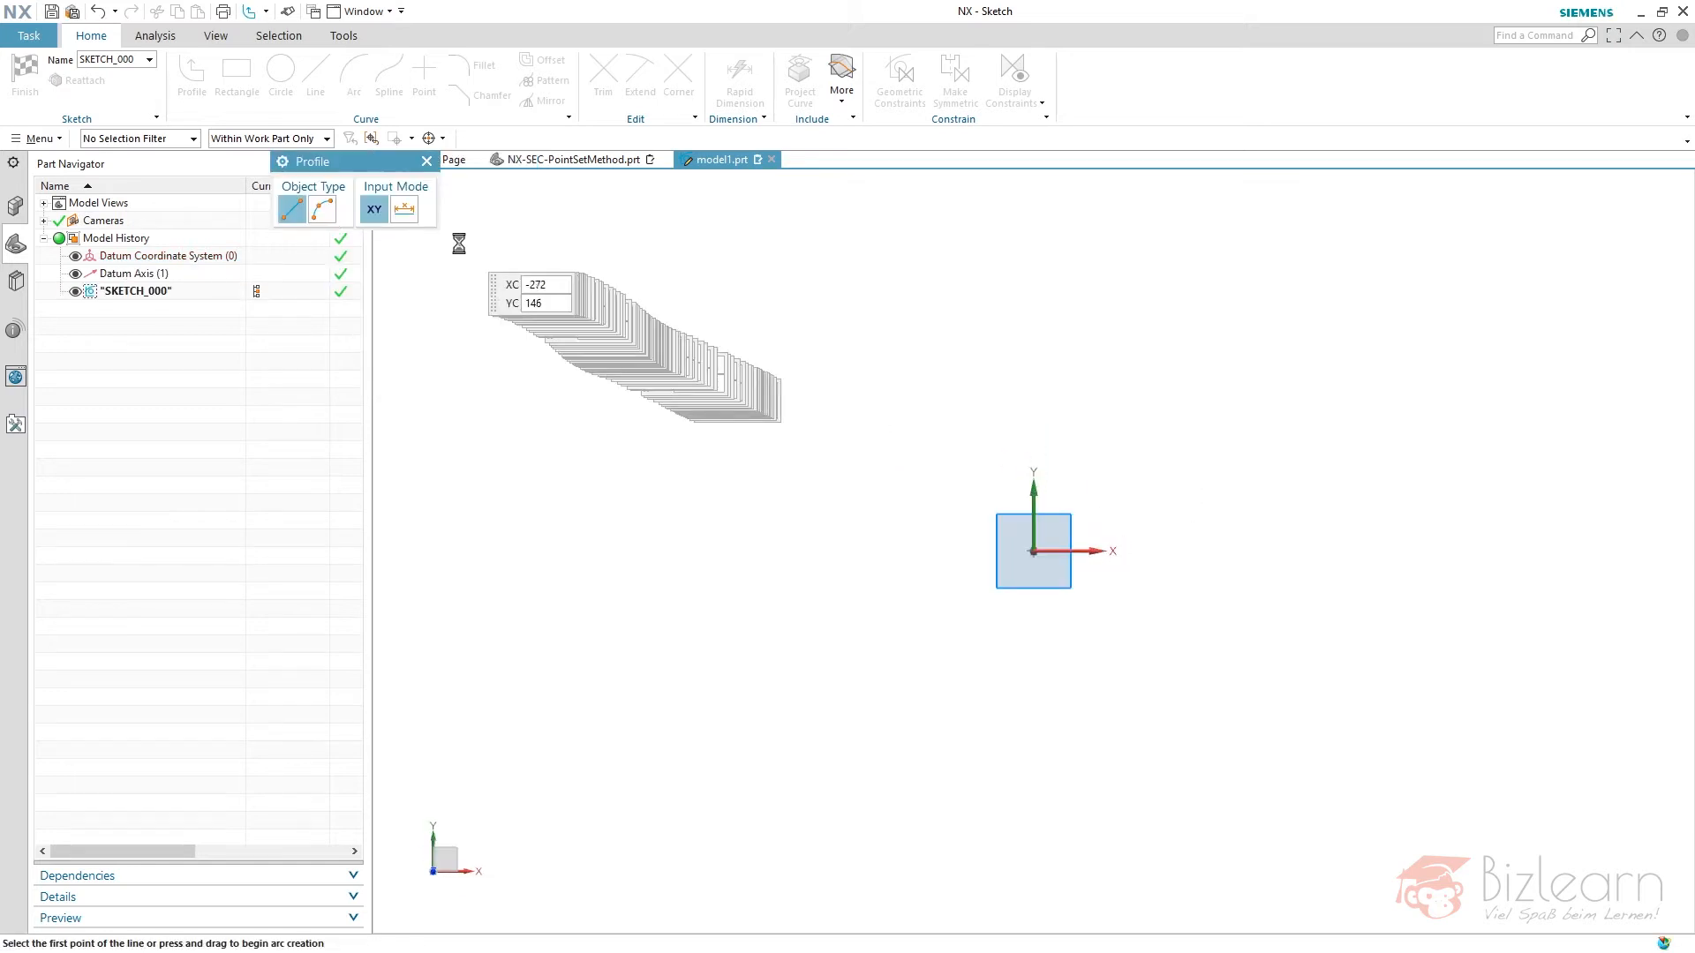
- Sketch a rectangle 200 mm wide and 200 mm high centred on the sketch origin, and finish the sketch
click(236, 75)
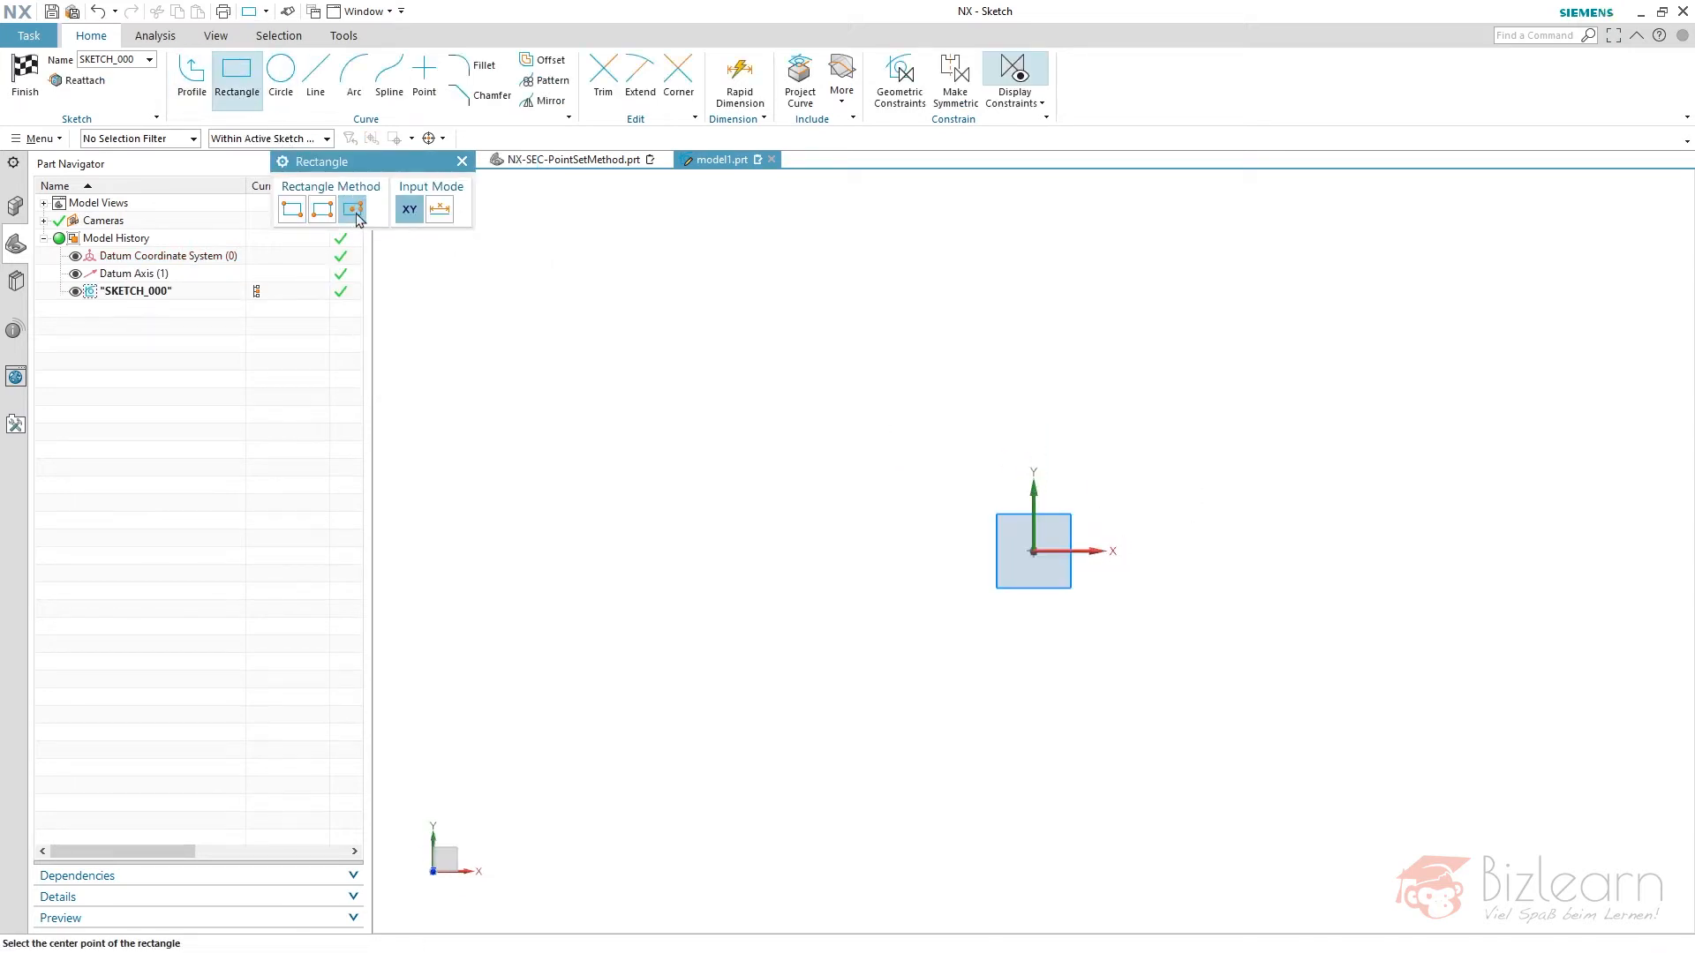
click(1036, 553)
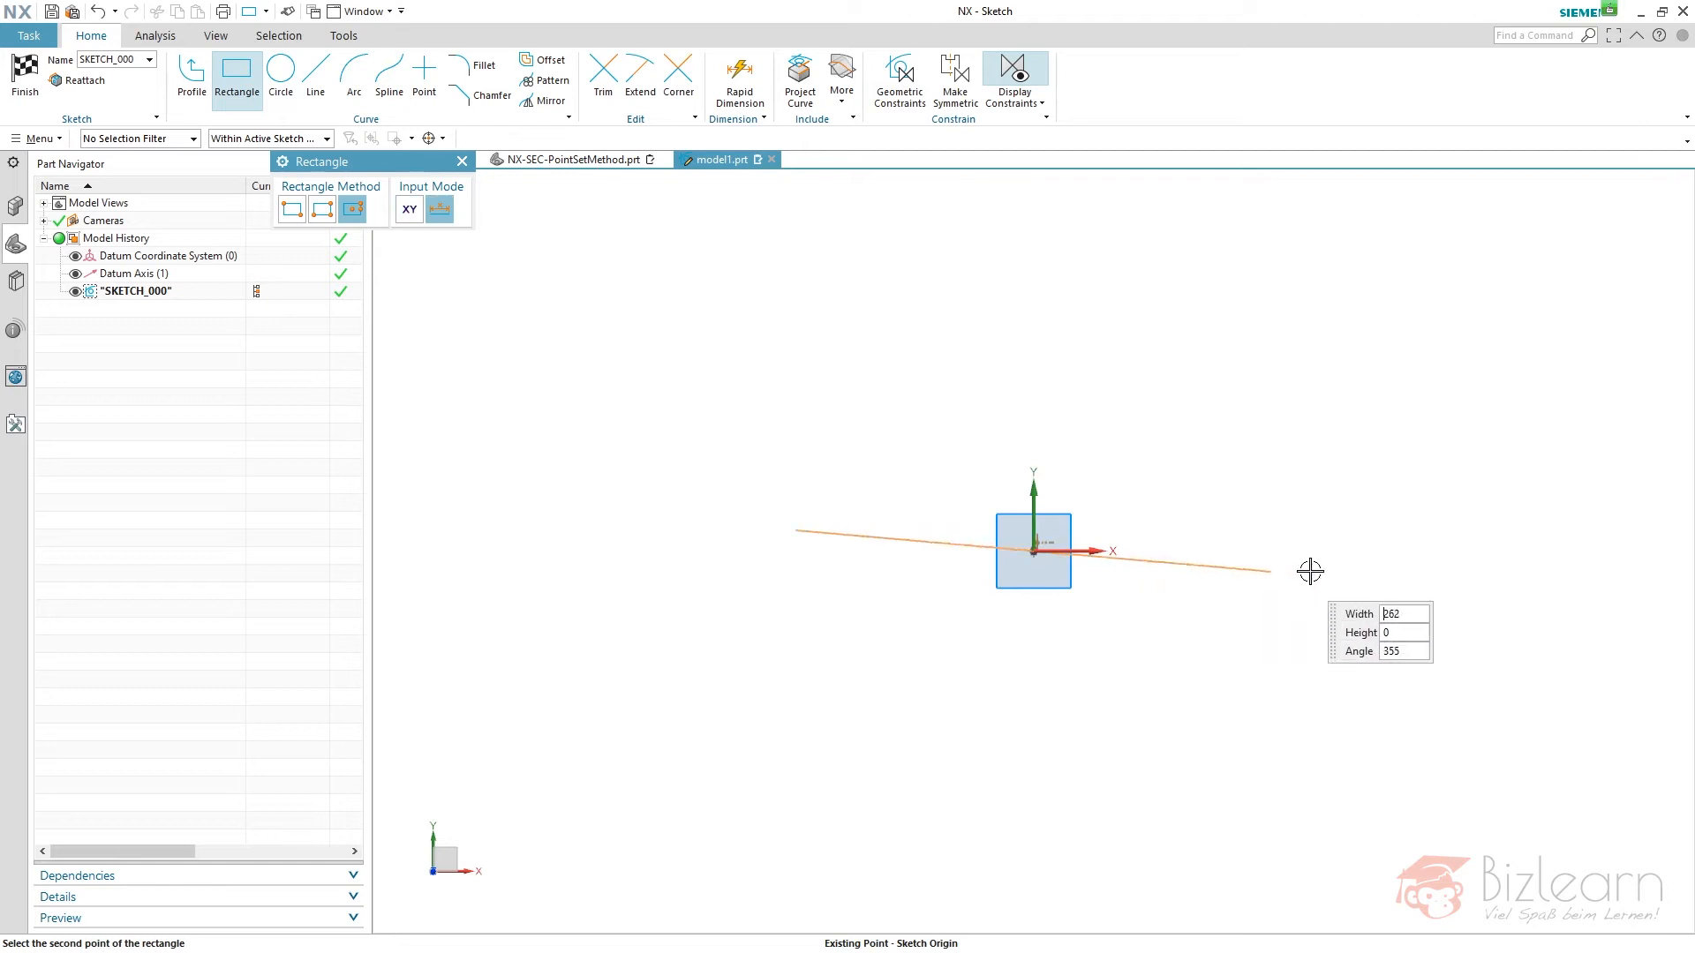
text(50)
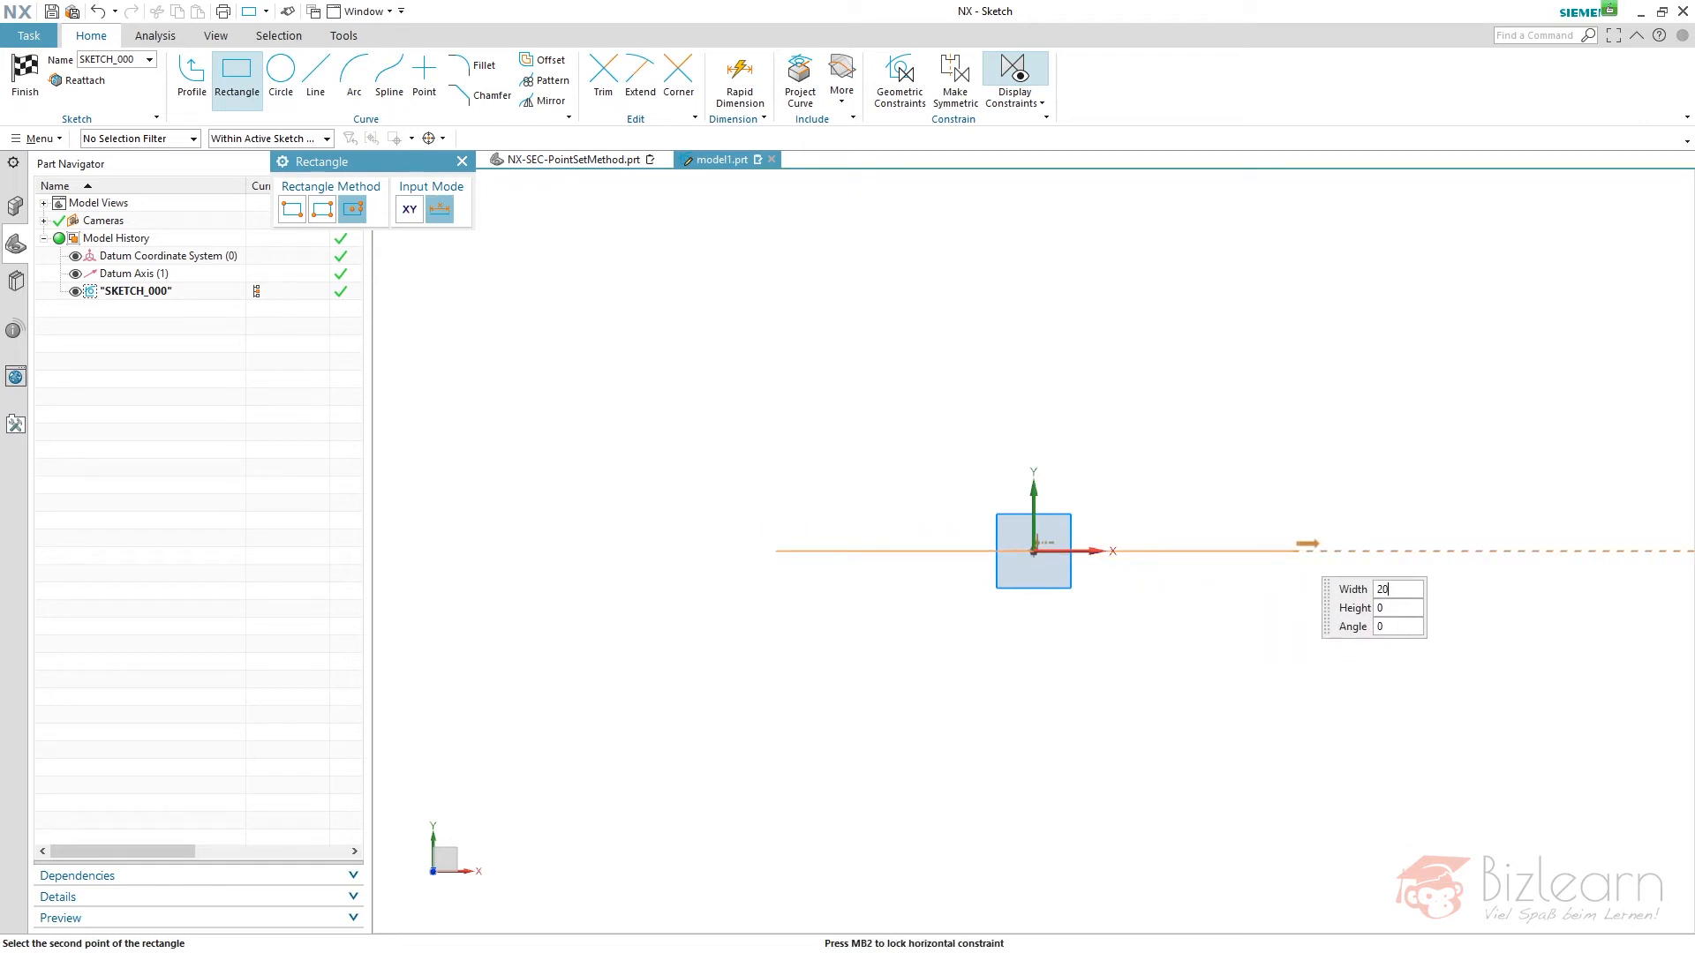
key(Tab)
text(200)
key(Tab)
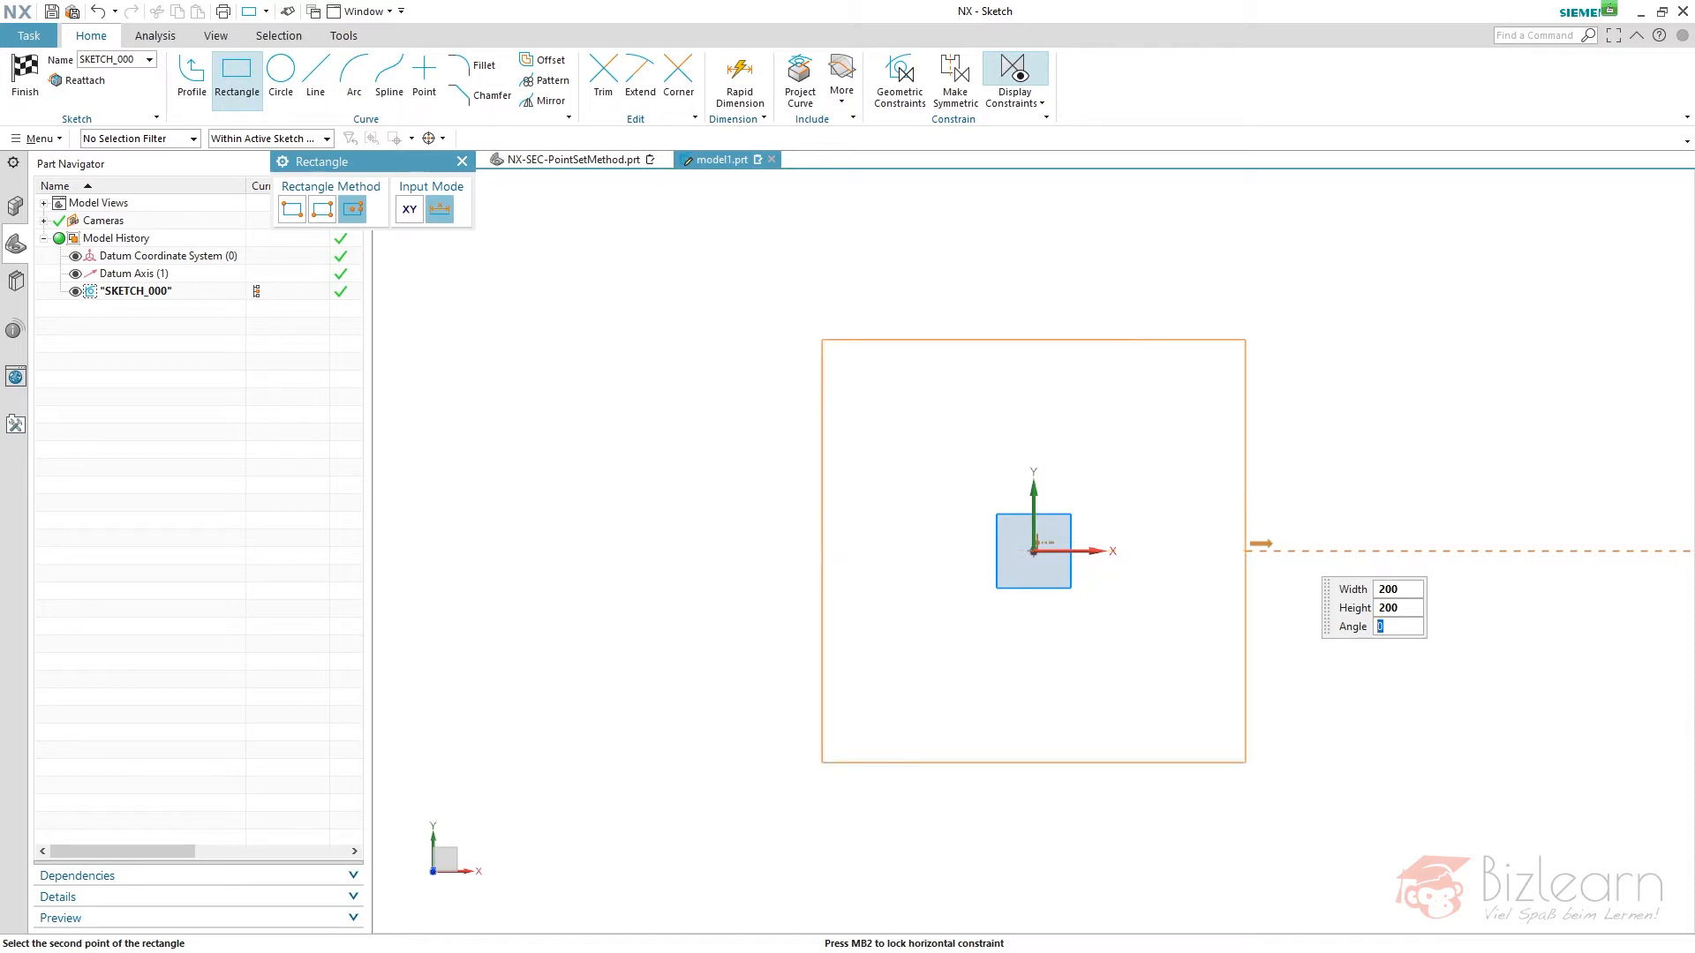
click(1290, 546)
scroll(1347, 564, up, 1)
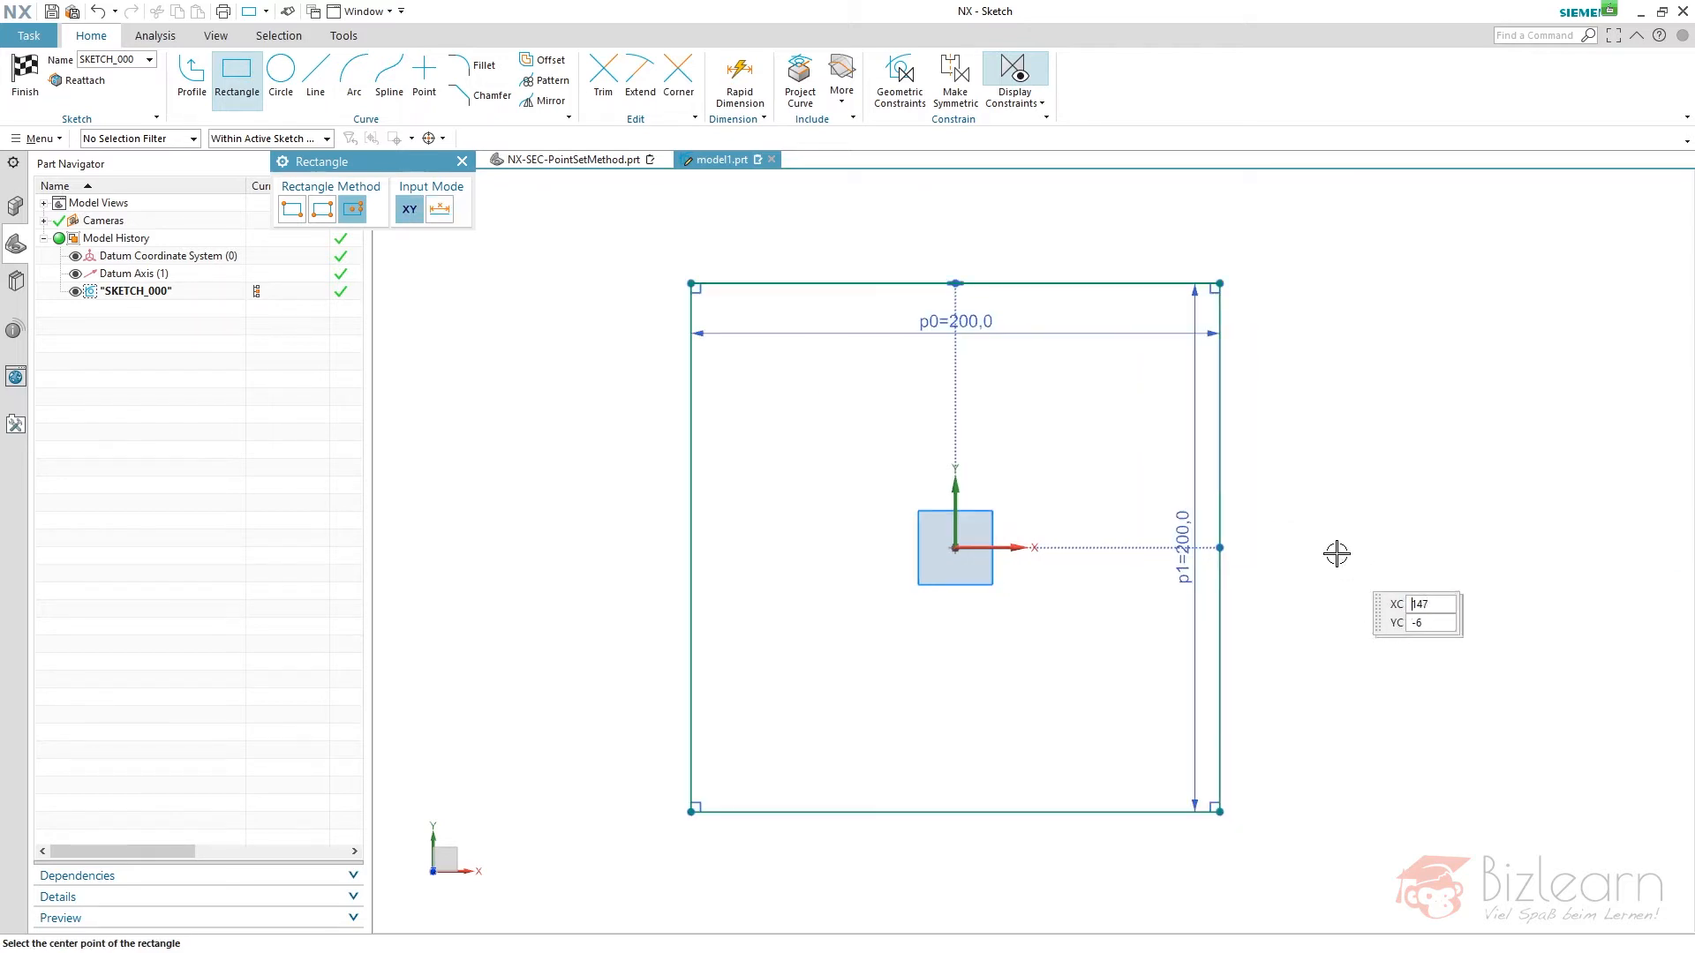
right_click(1294, 344)
click(1329, 361)
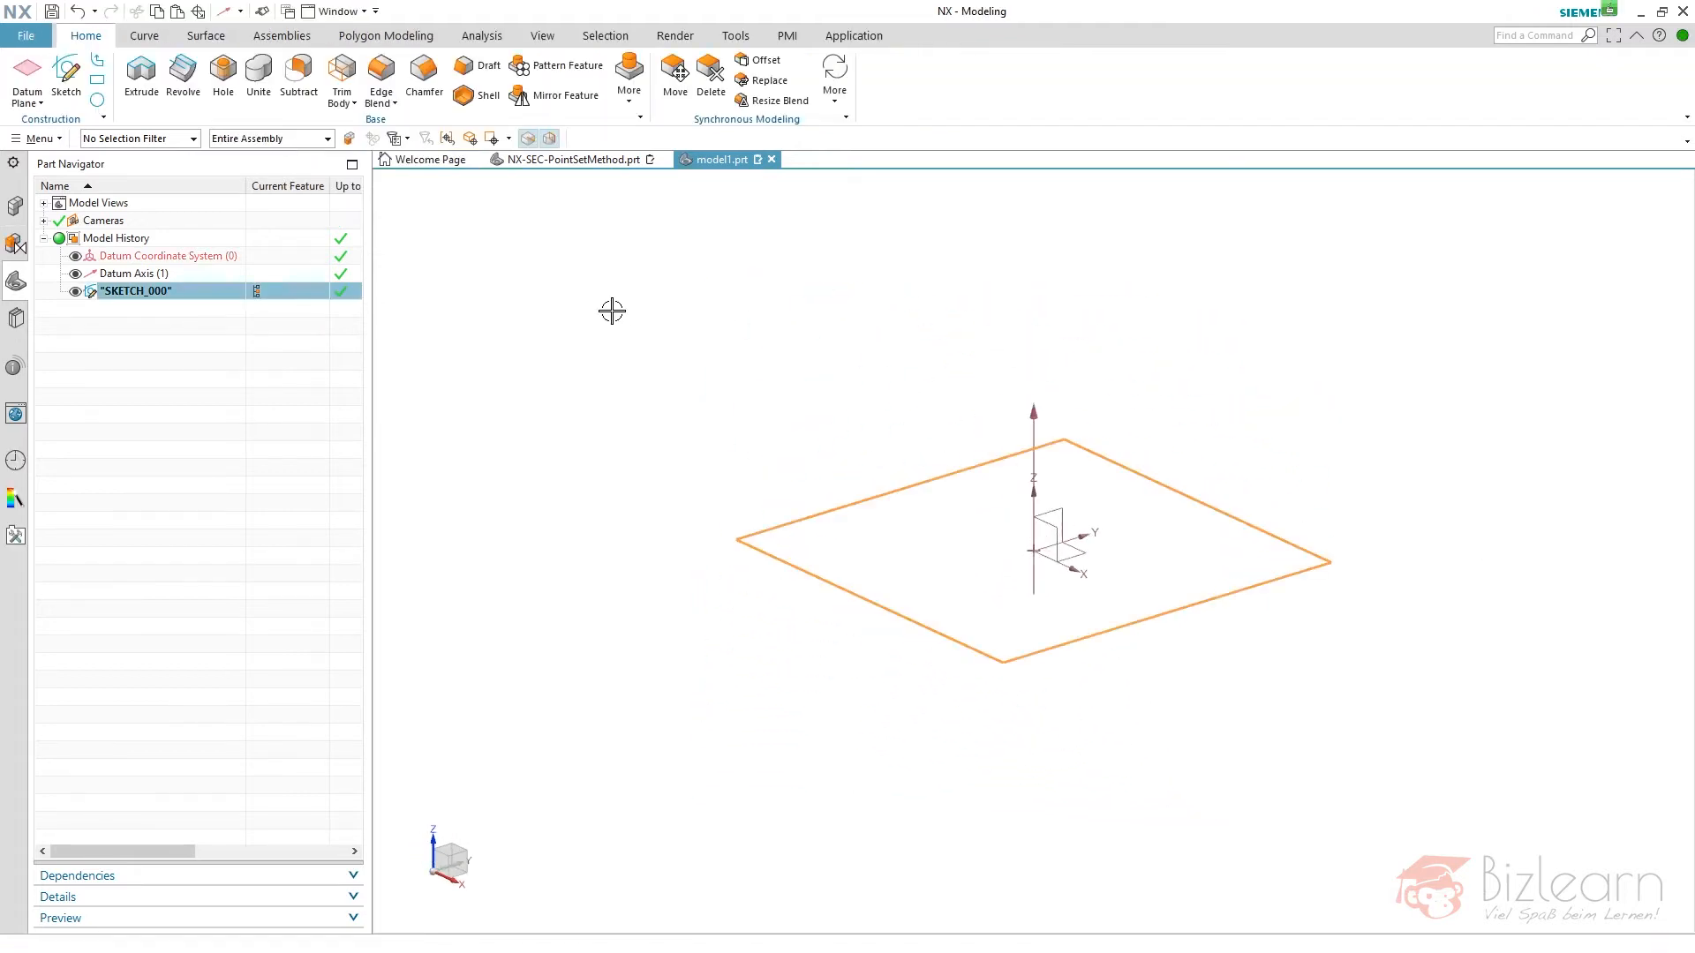
click(245, 403)
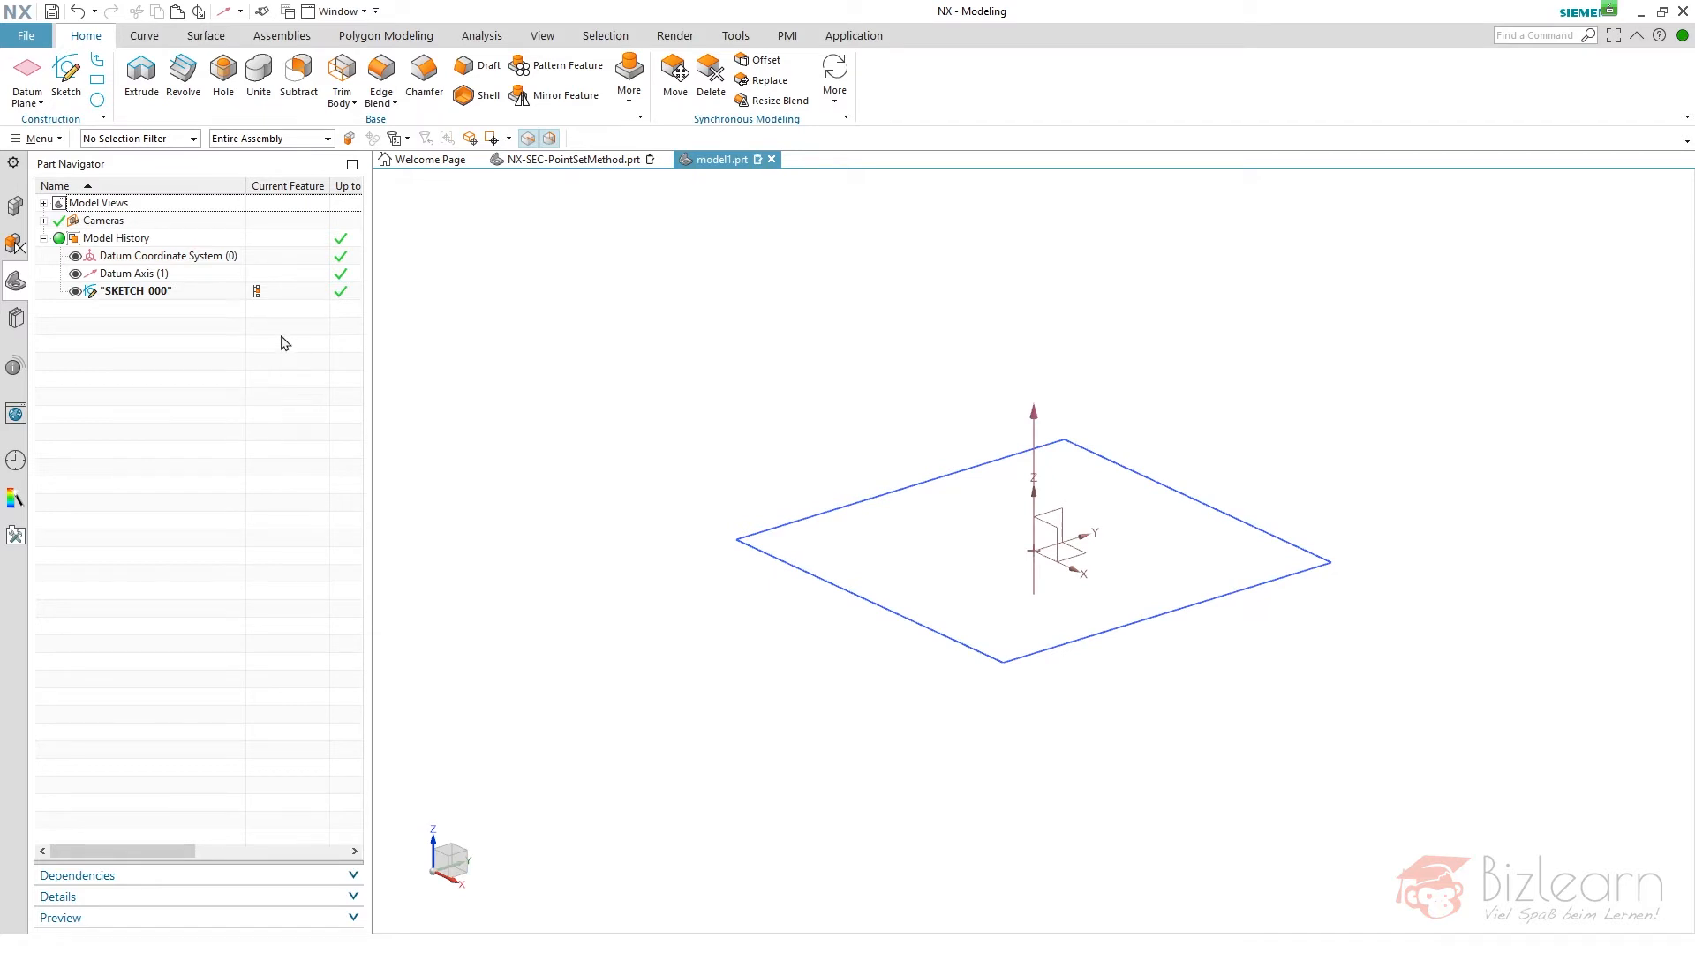
- Start a Composite Curve feature
click(144, 35)
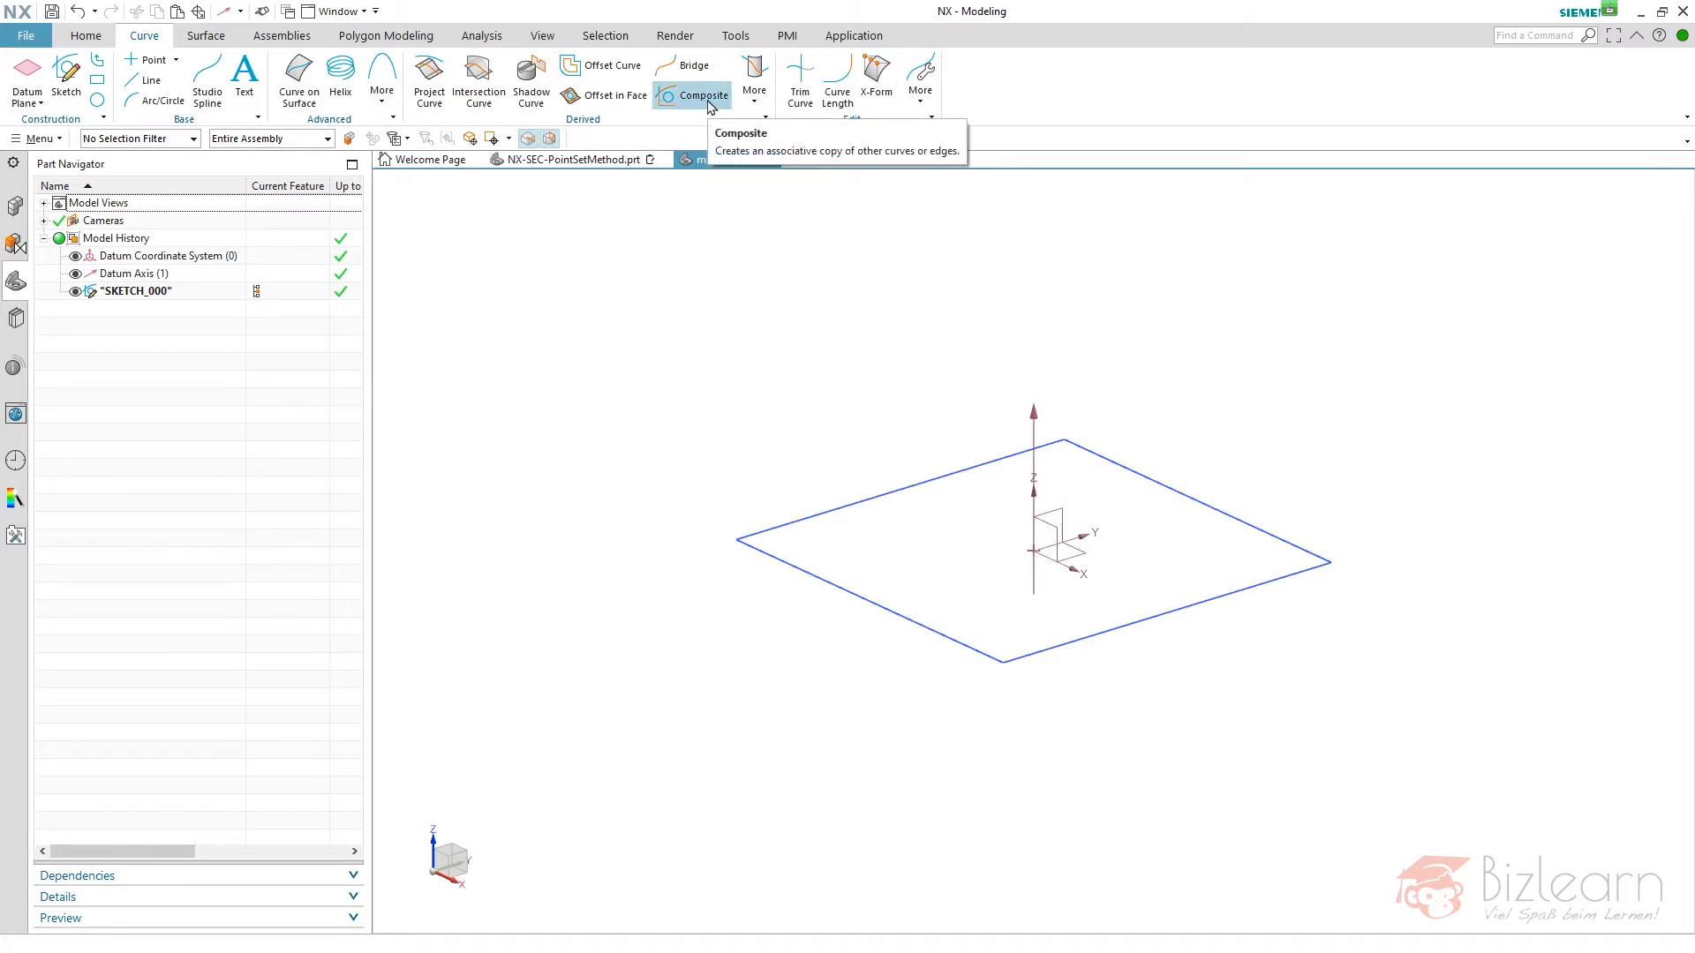
click(703, 95)
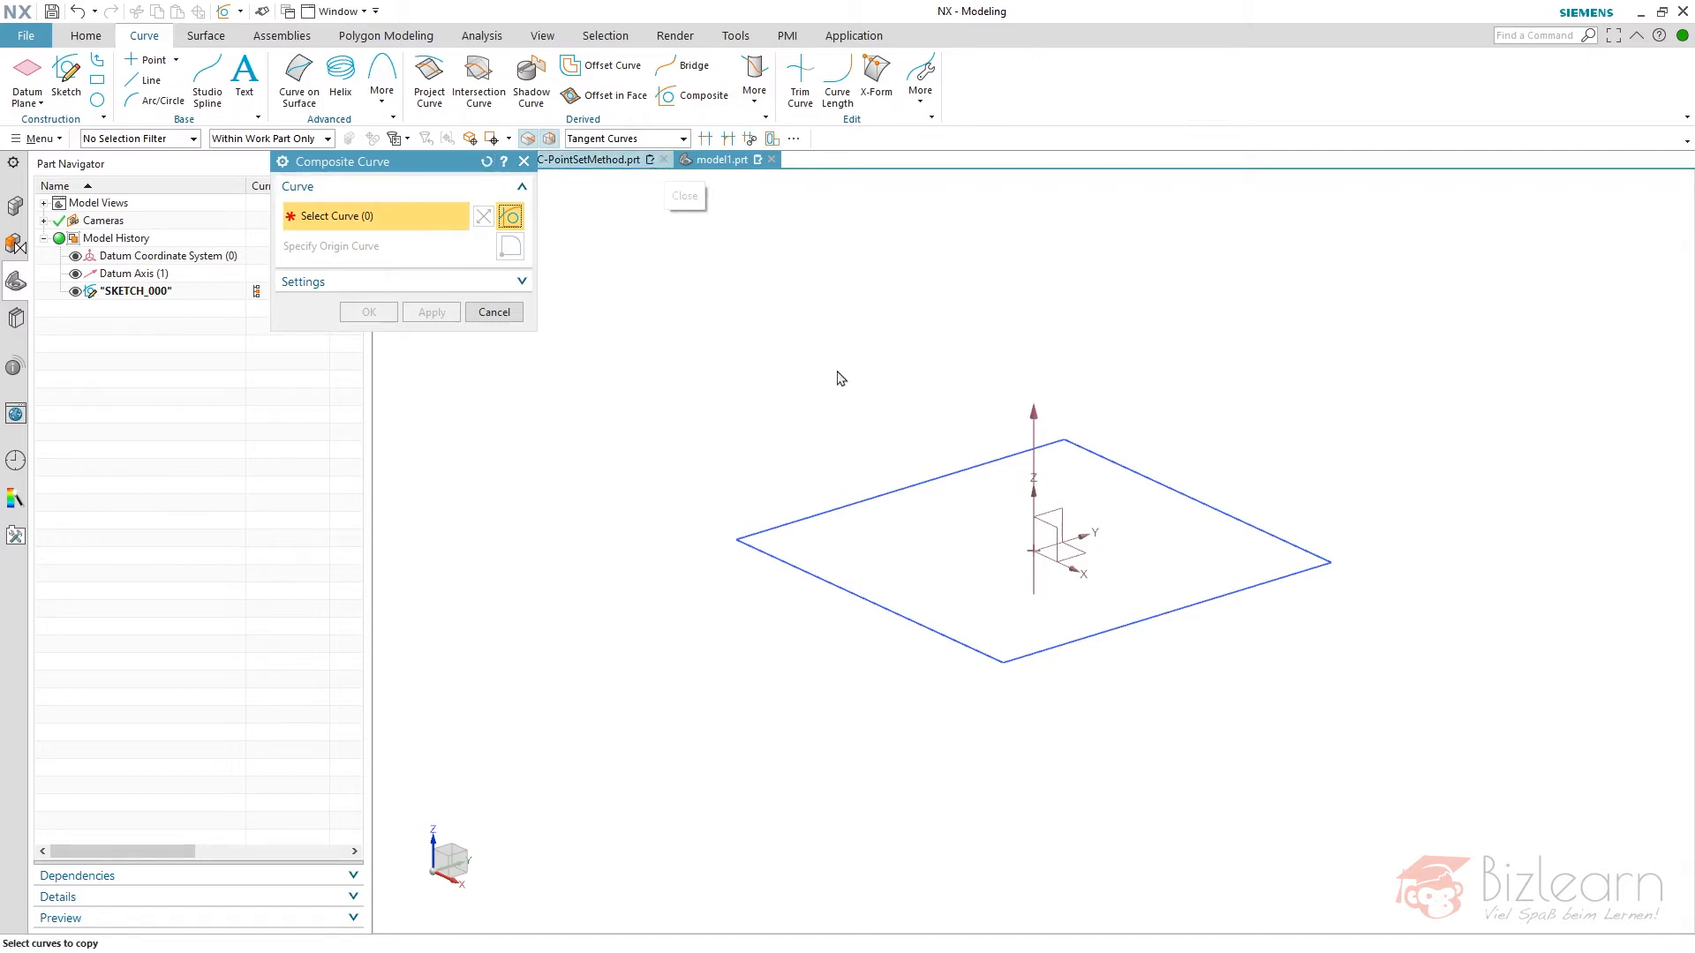
- Try selecting the square's lines individually and with a window selection, and deselect everything again
click(846, 500)
click(1050, 468)
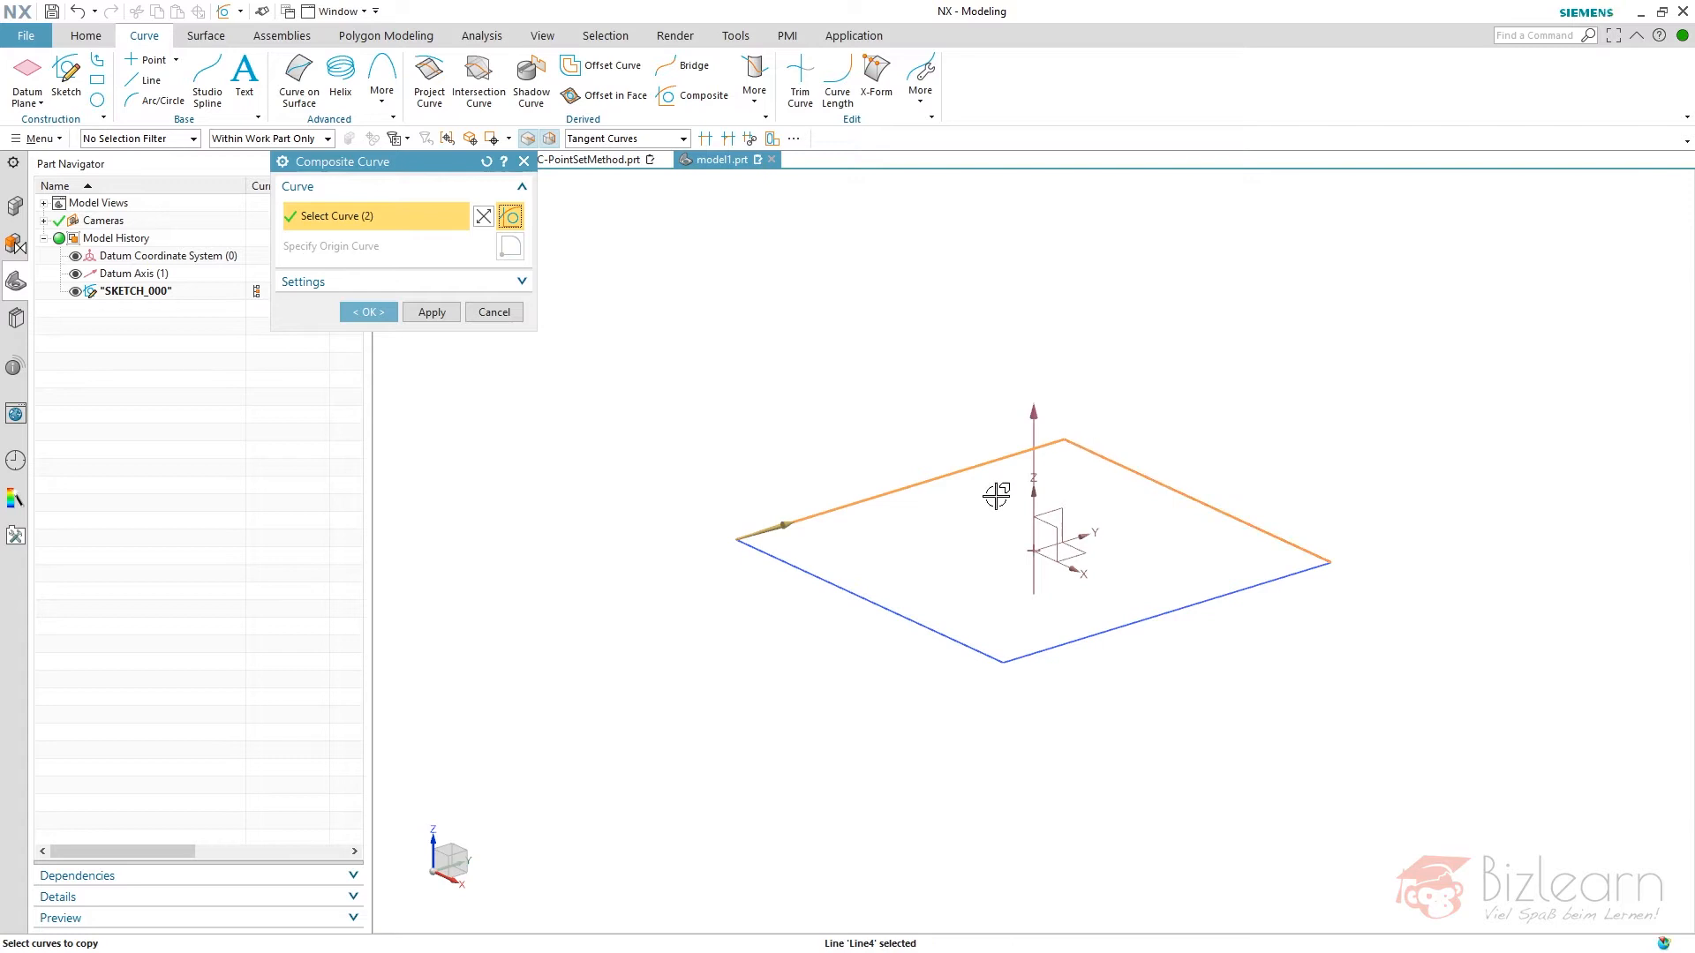
drag(632, 333, 1508, 779)
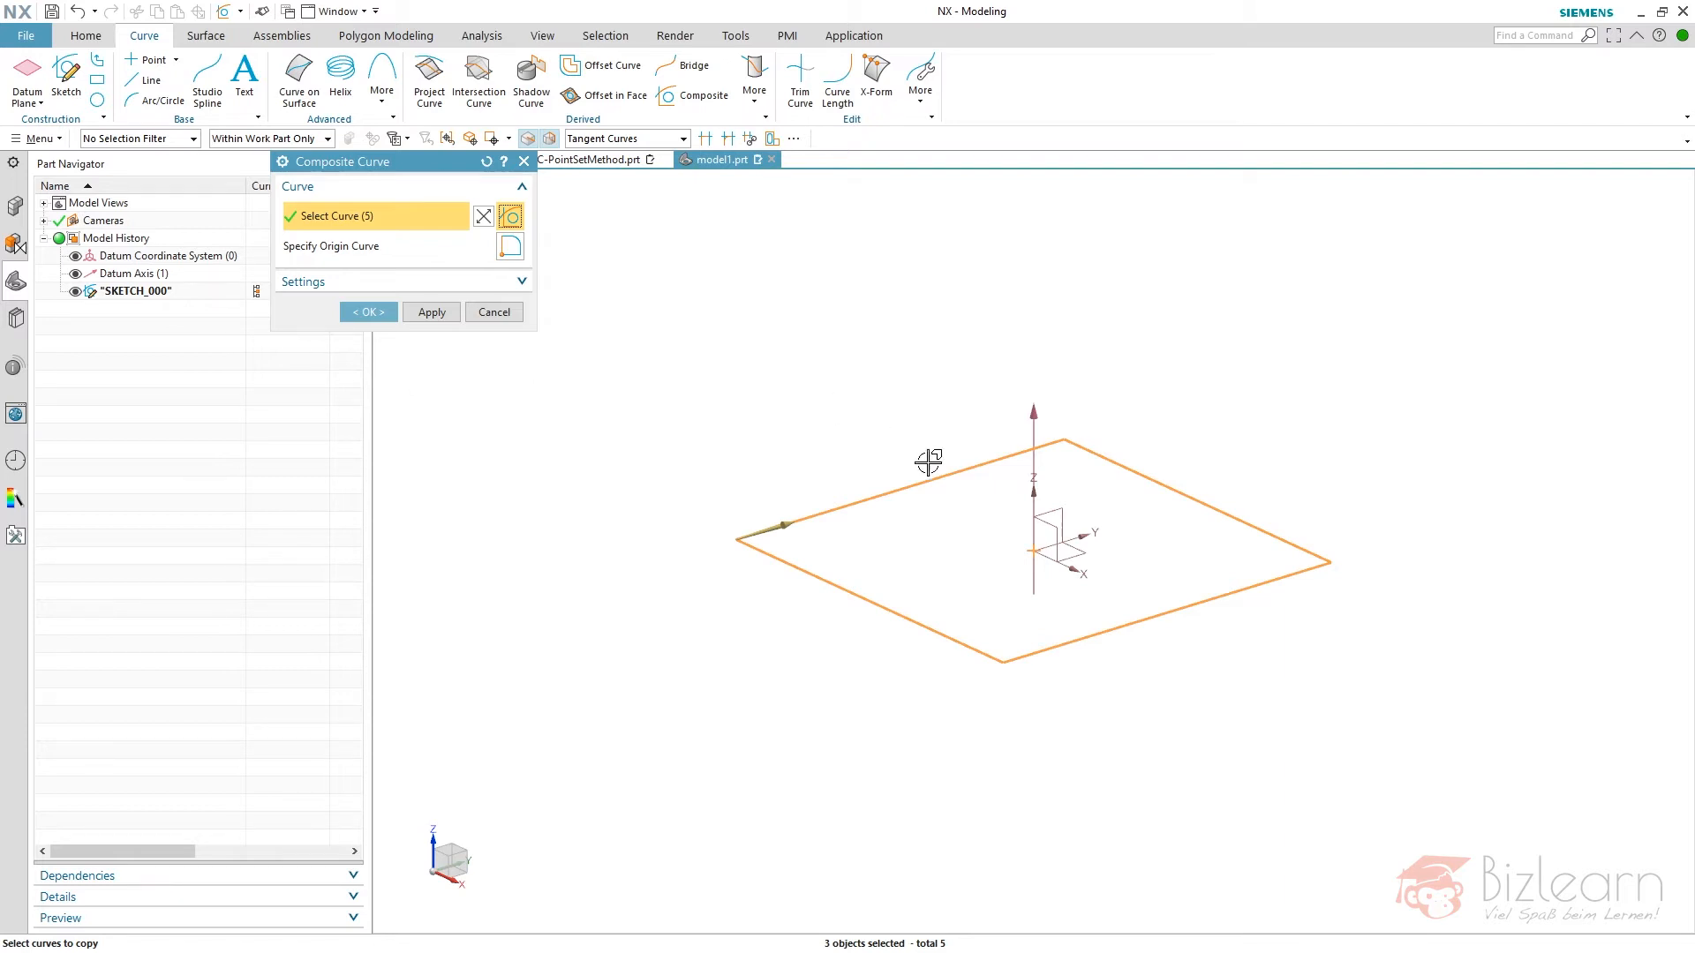
scroll(975, 553, down, 2)
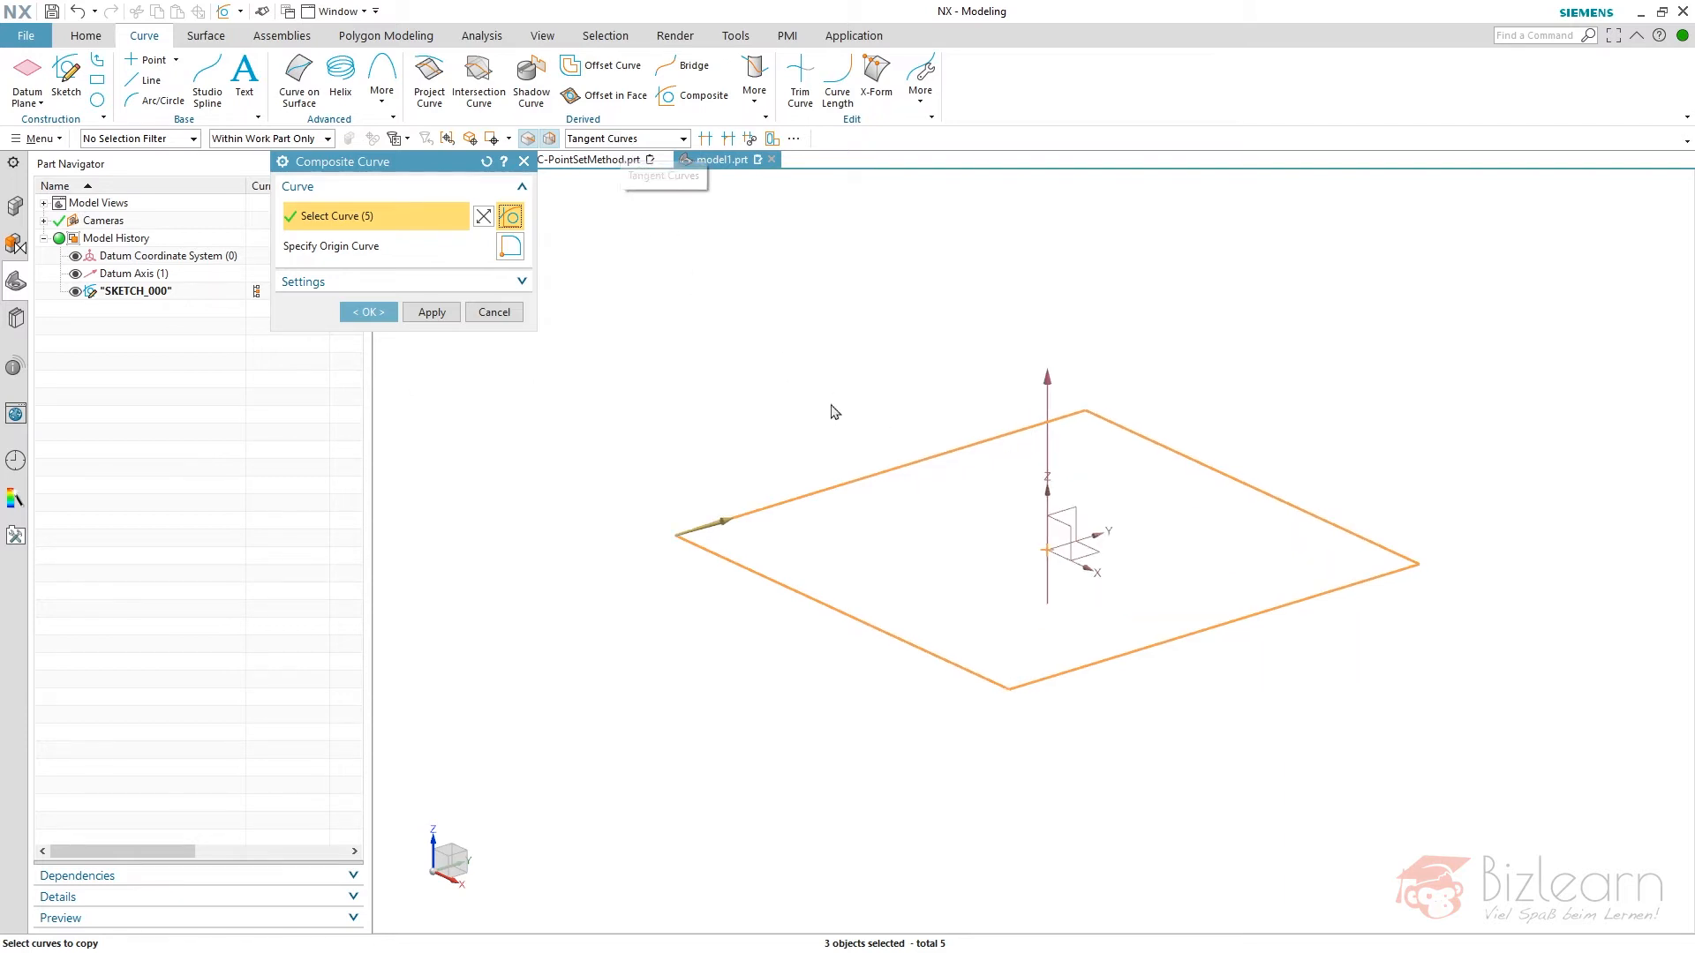
shift+drag(606, 322, 1442, 798)
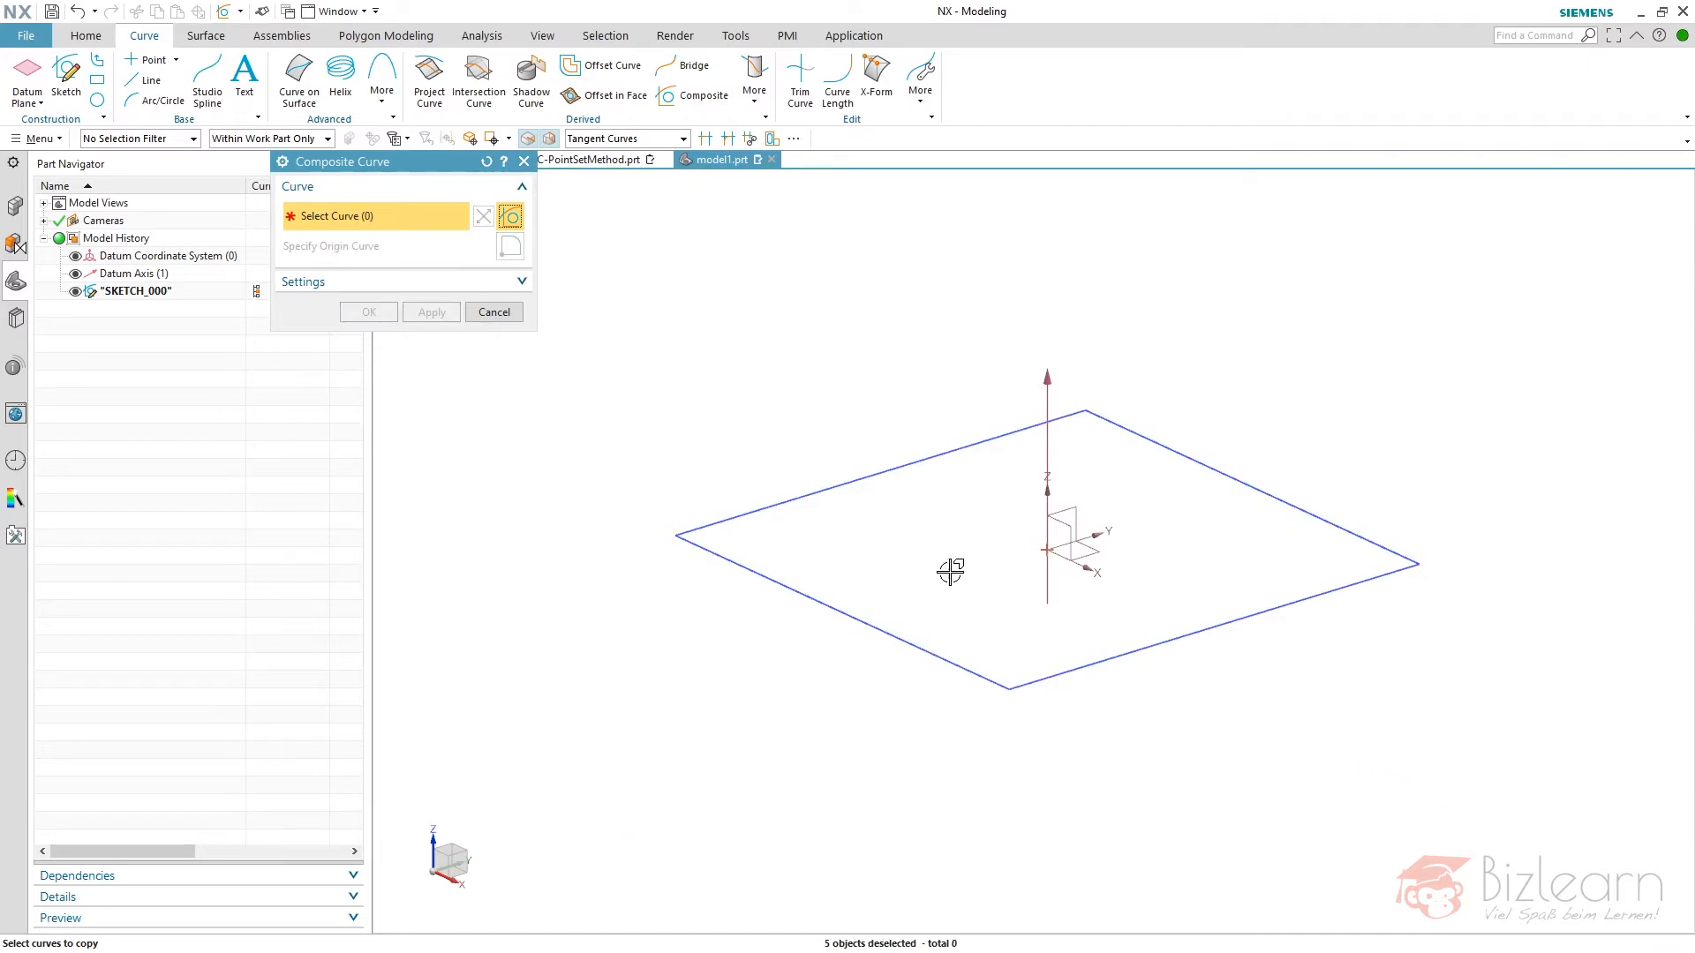
- Try the Feature Curves rule on the square, and set the curve rule to Single Curve instead
click(668, 148)
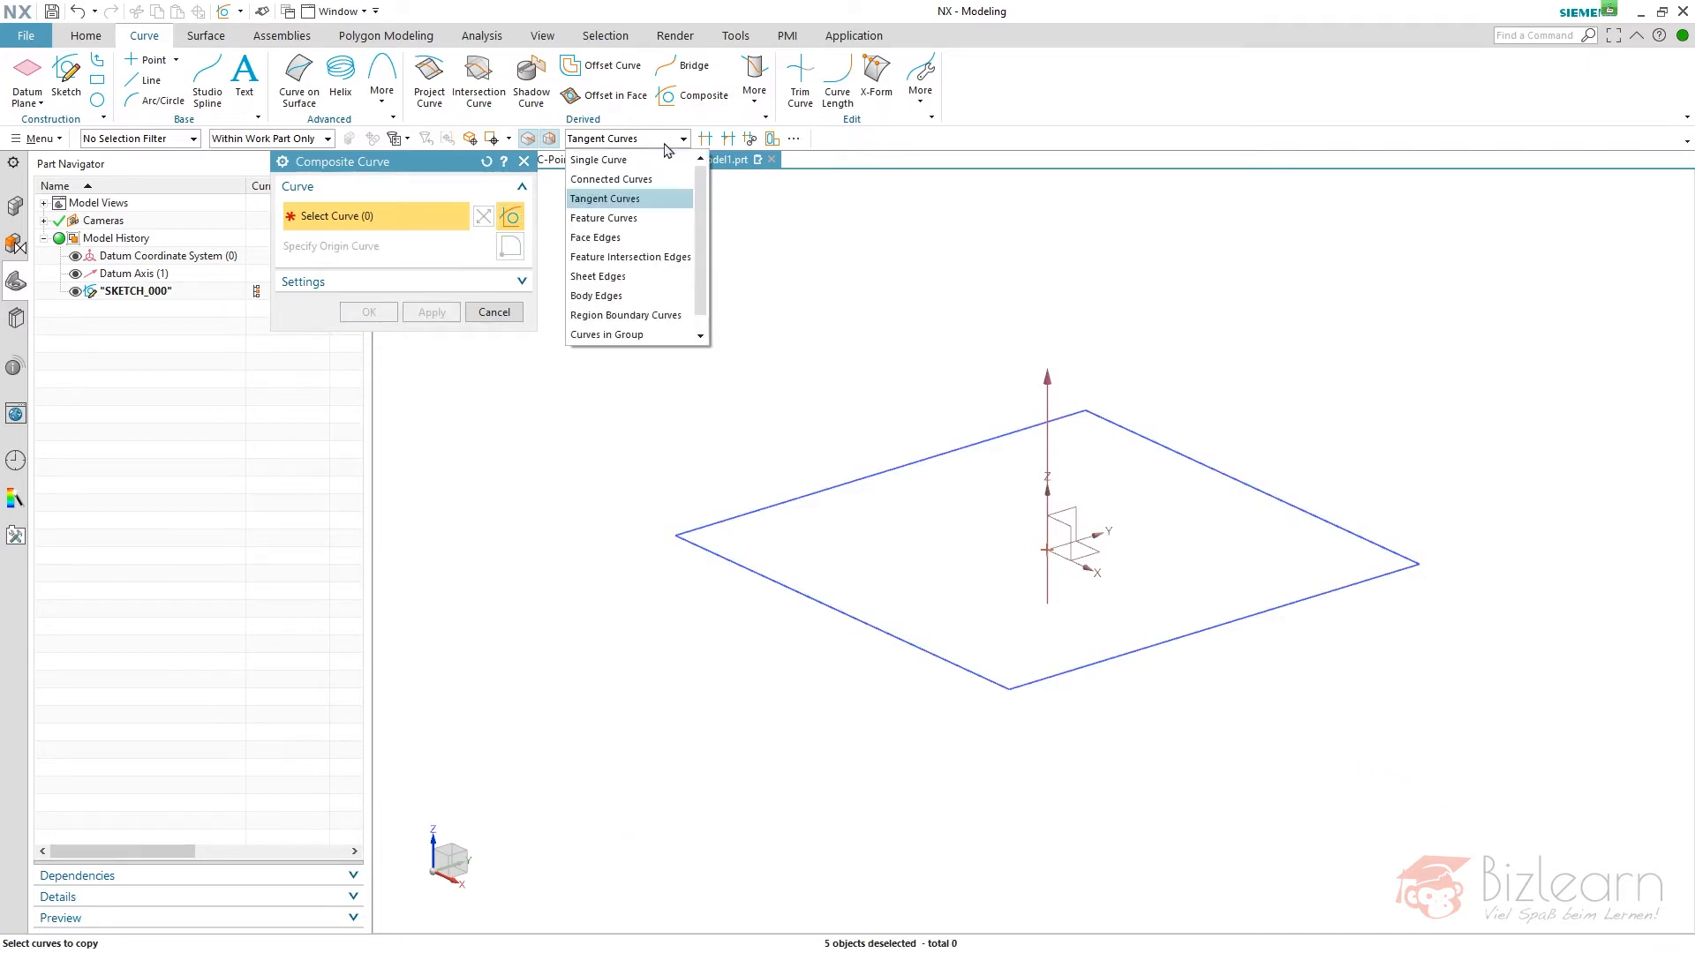
click(637, 218)
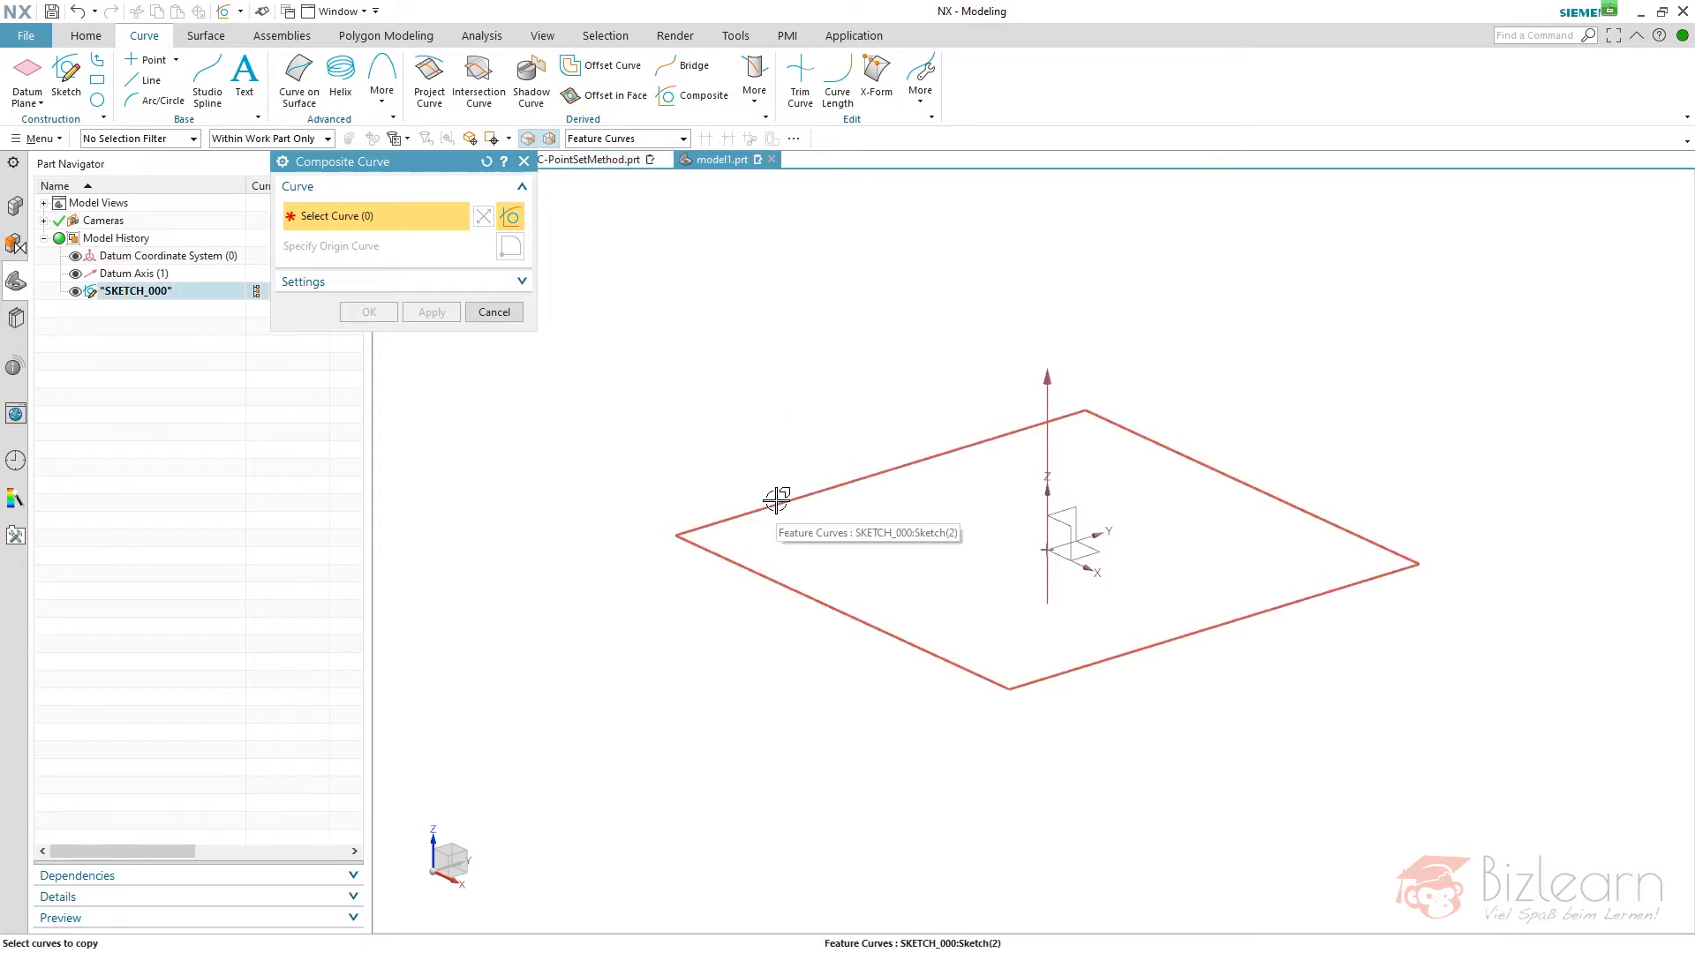
click(634, 139)
click(638, 161)
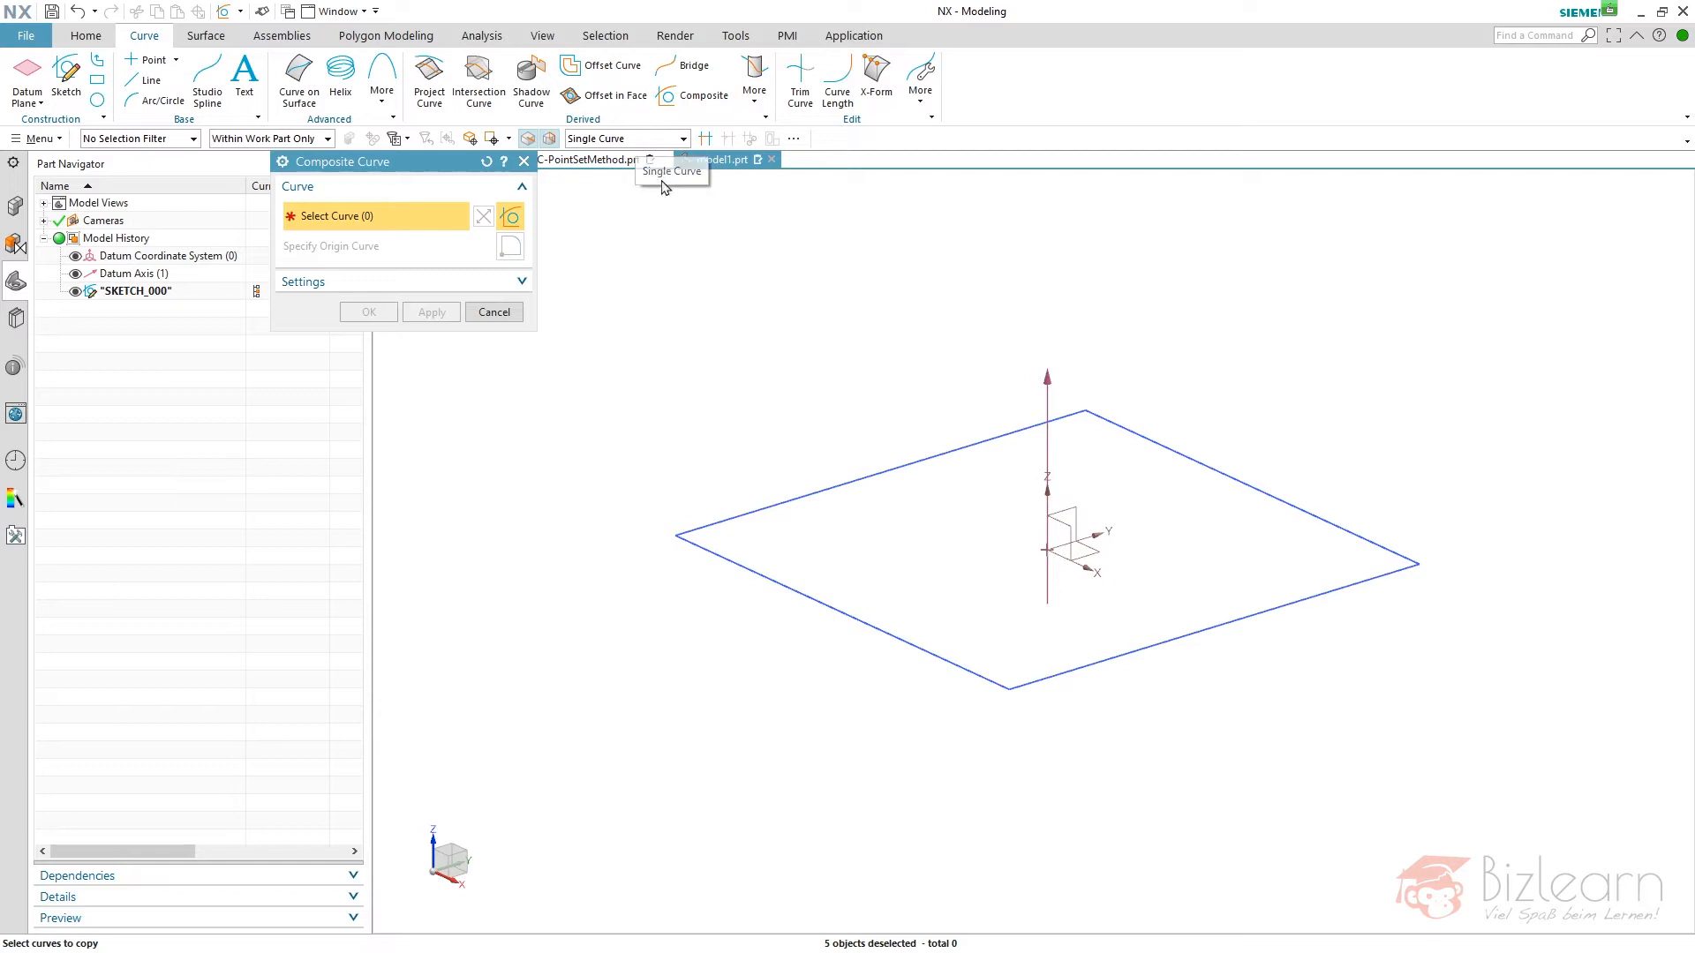
- Create an associative composite curve from the four lines of the square sketch, without joining the curves
click(160, 295)
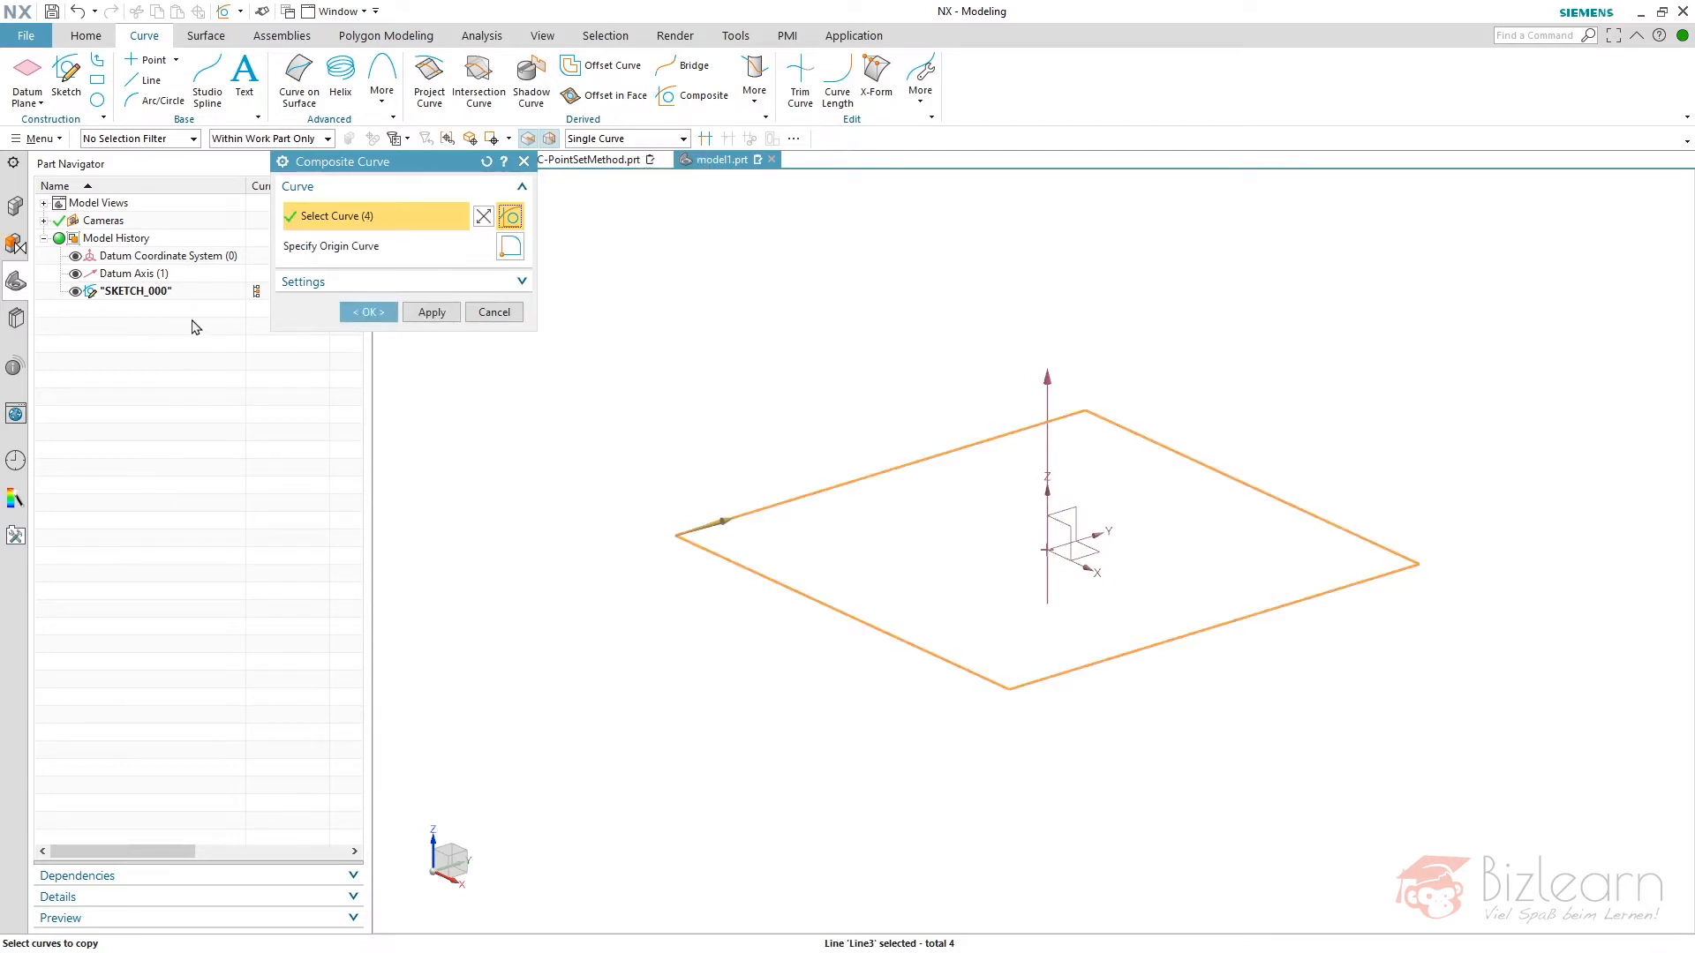
right_click(802, 500)
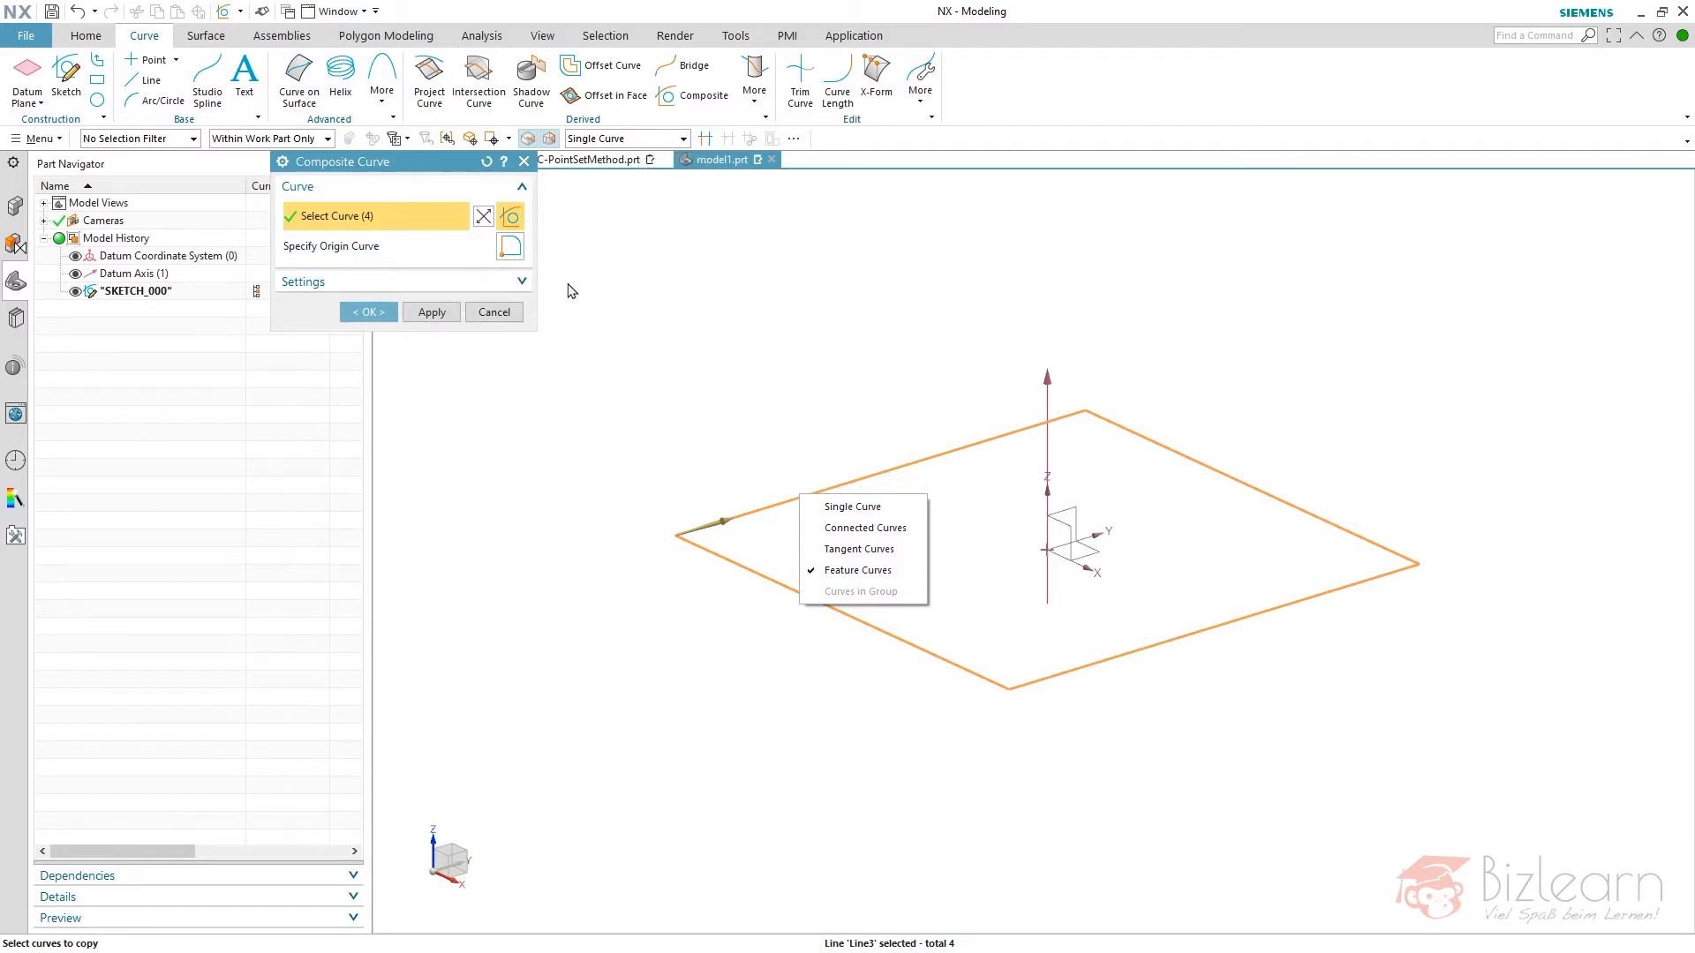
click(460, 284)
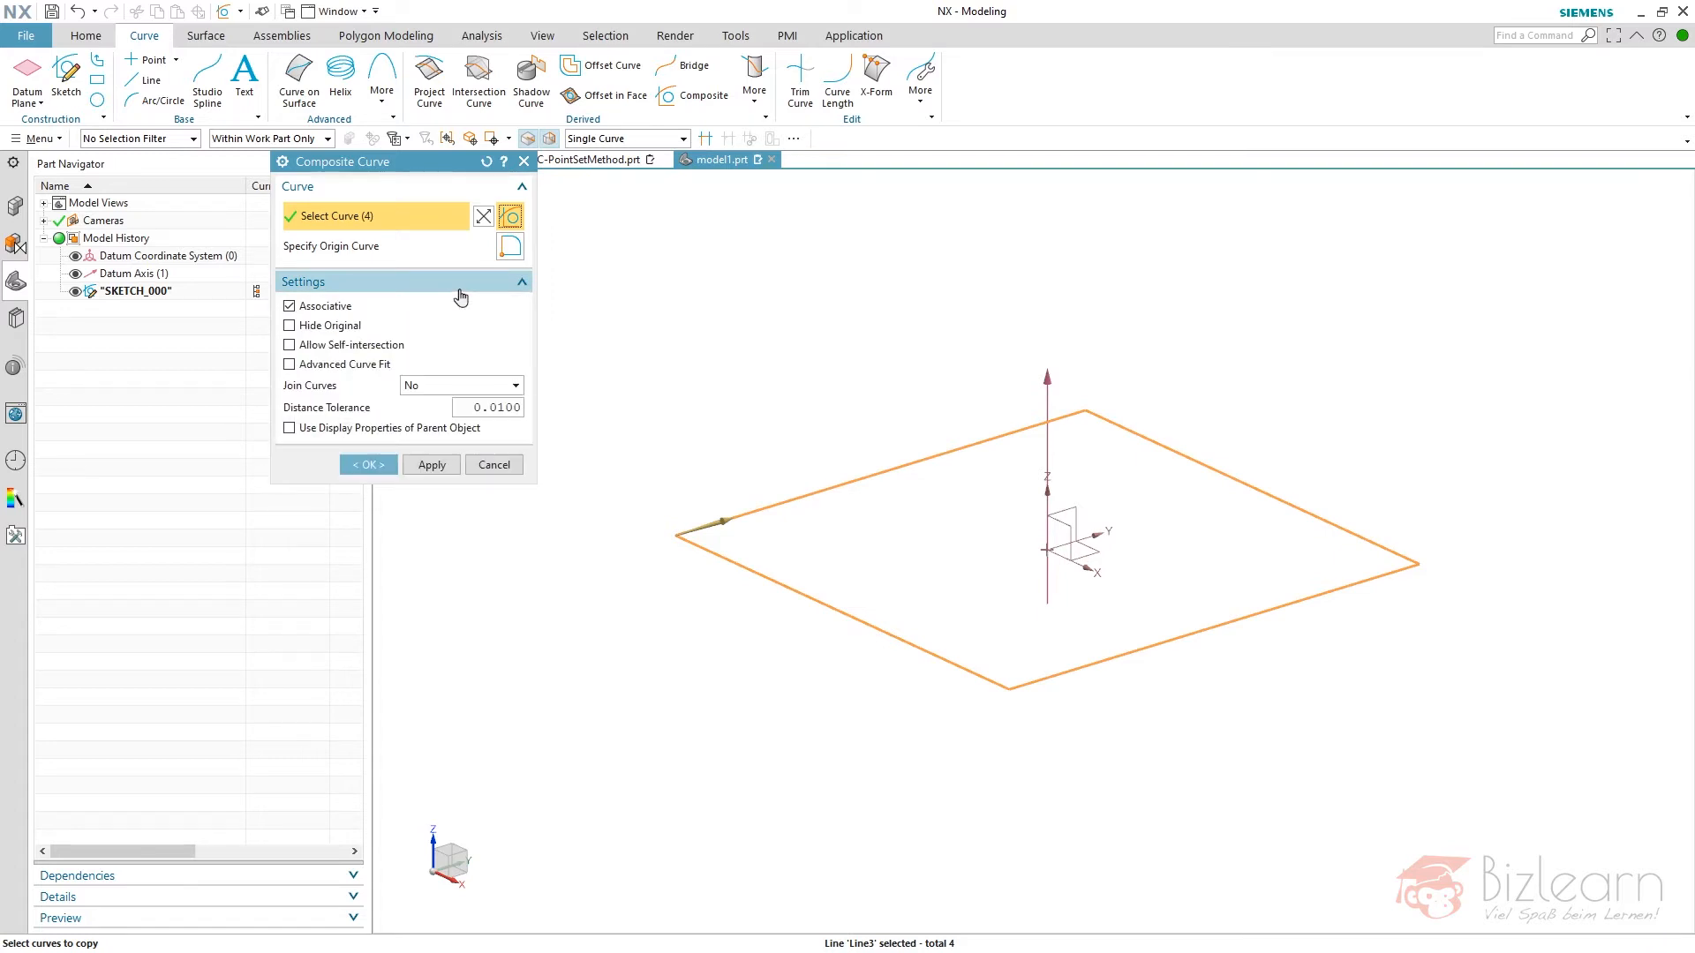
middle_click(638, 312)
- Start a Point Set feature of the Curve Points type, reset its settings, and define the points by Curve Percentage
scroll(1010, 537, up, 1)
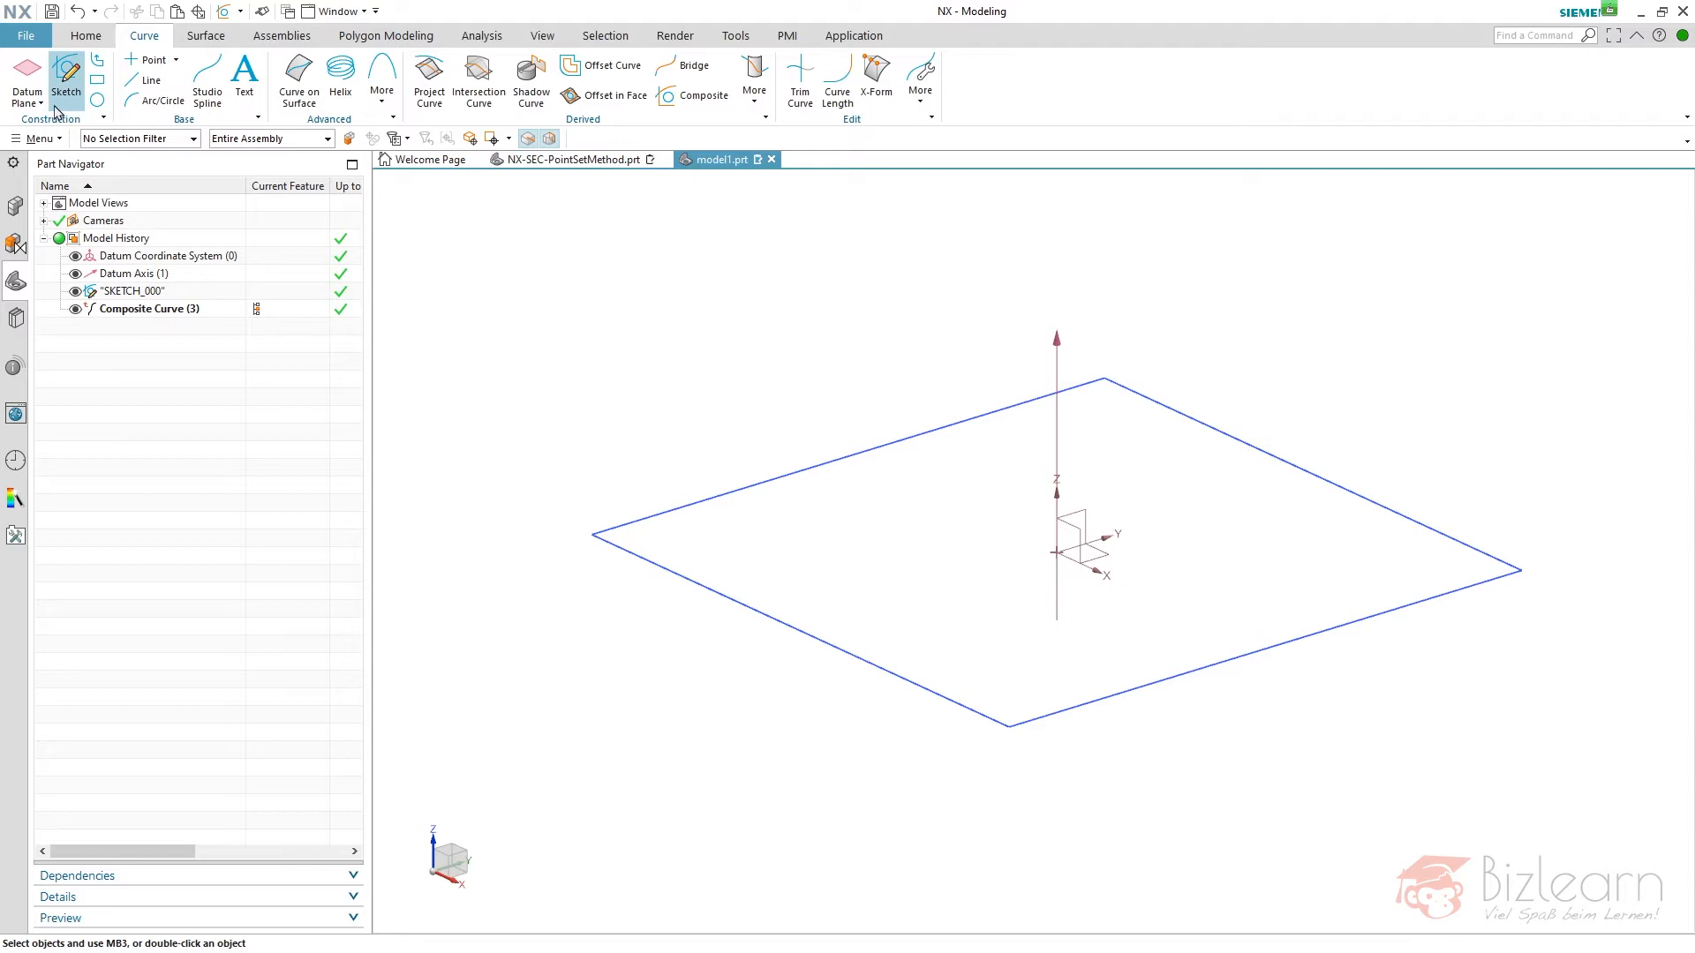
click(86, 35)
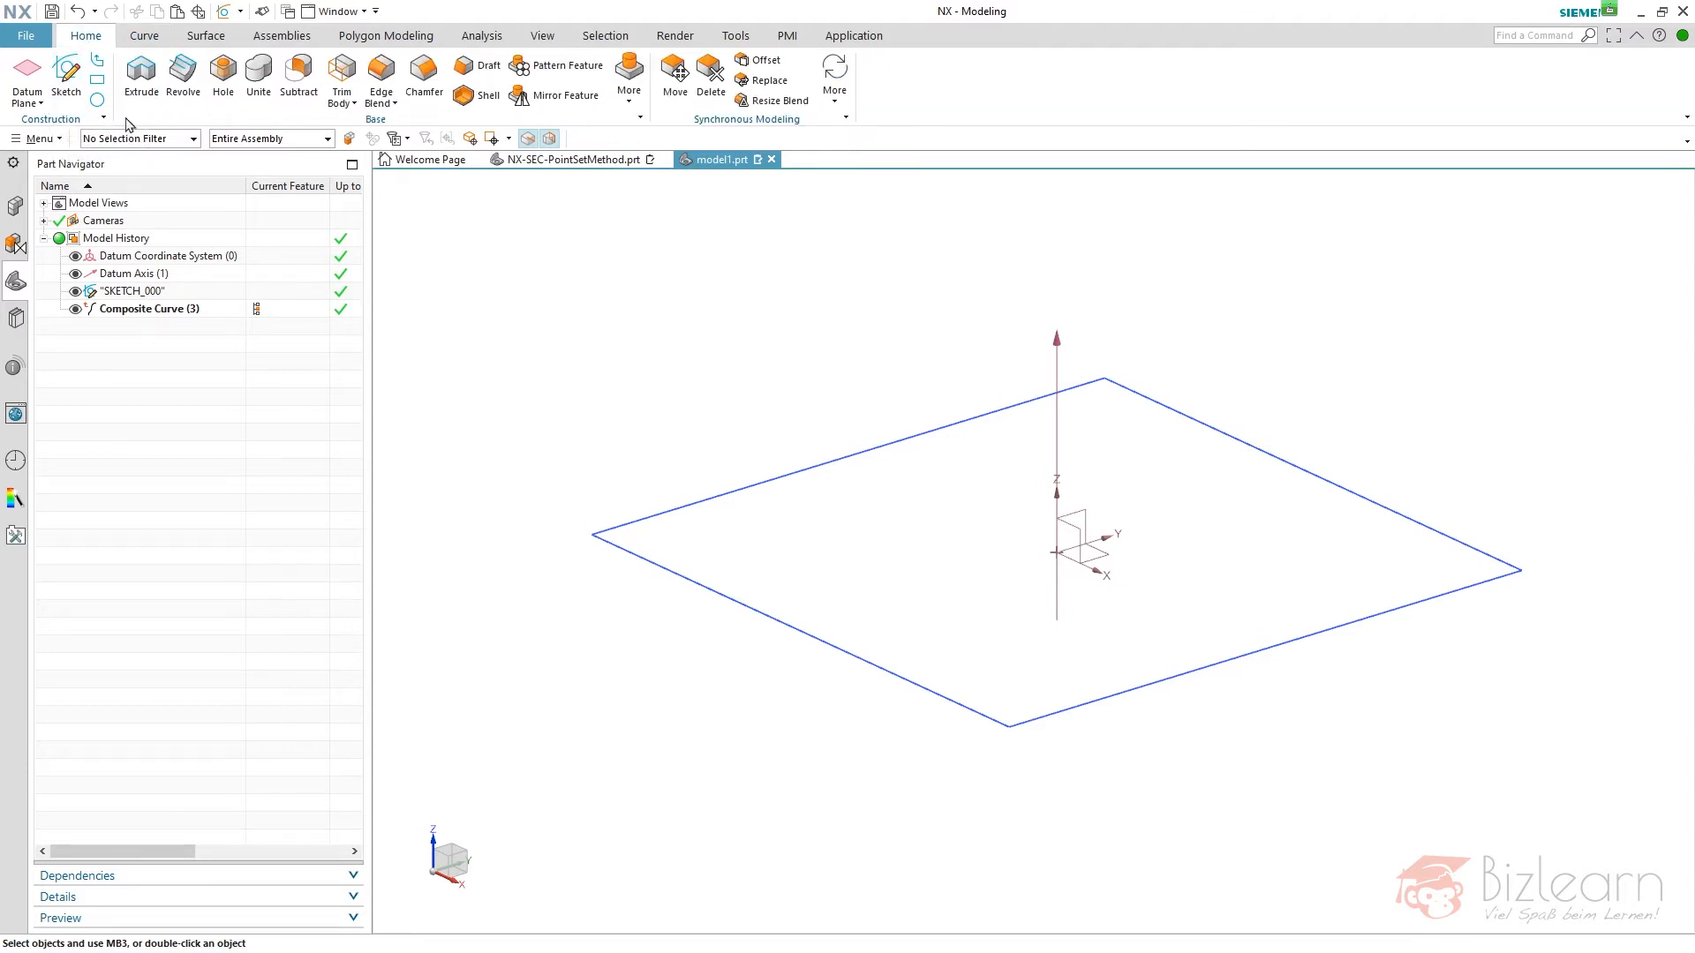
click(28, 98)
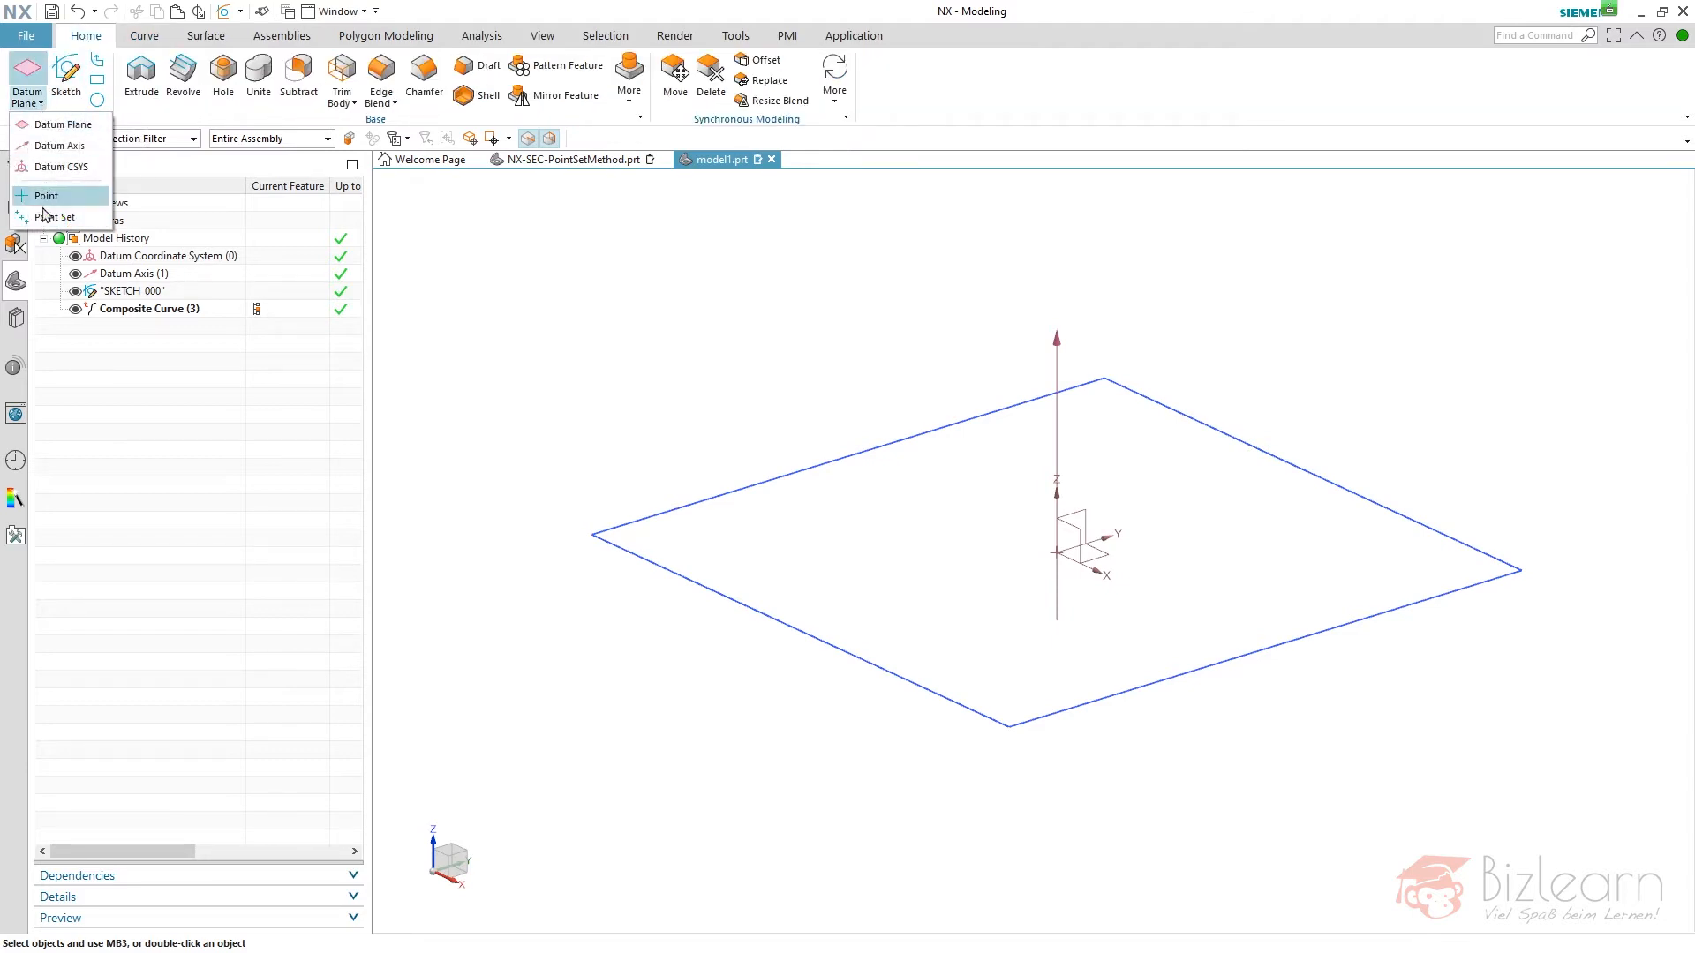
click(105, 121)
click(104, 120)
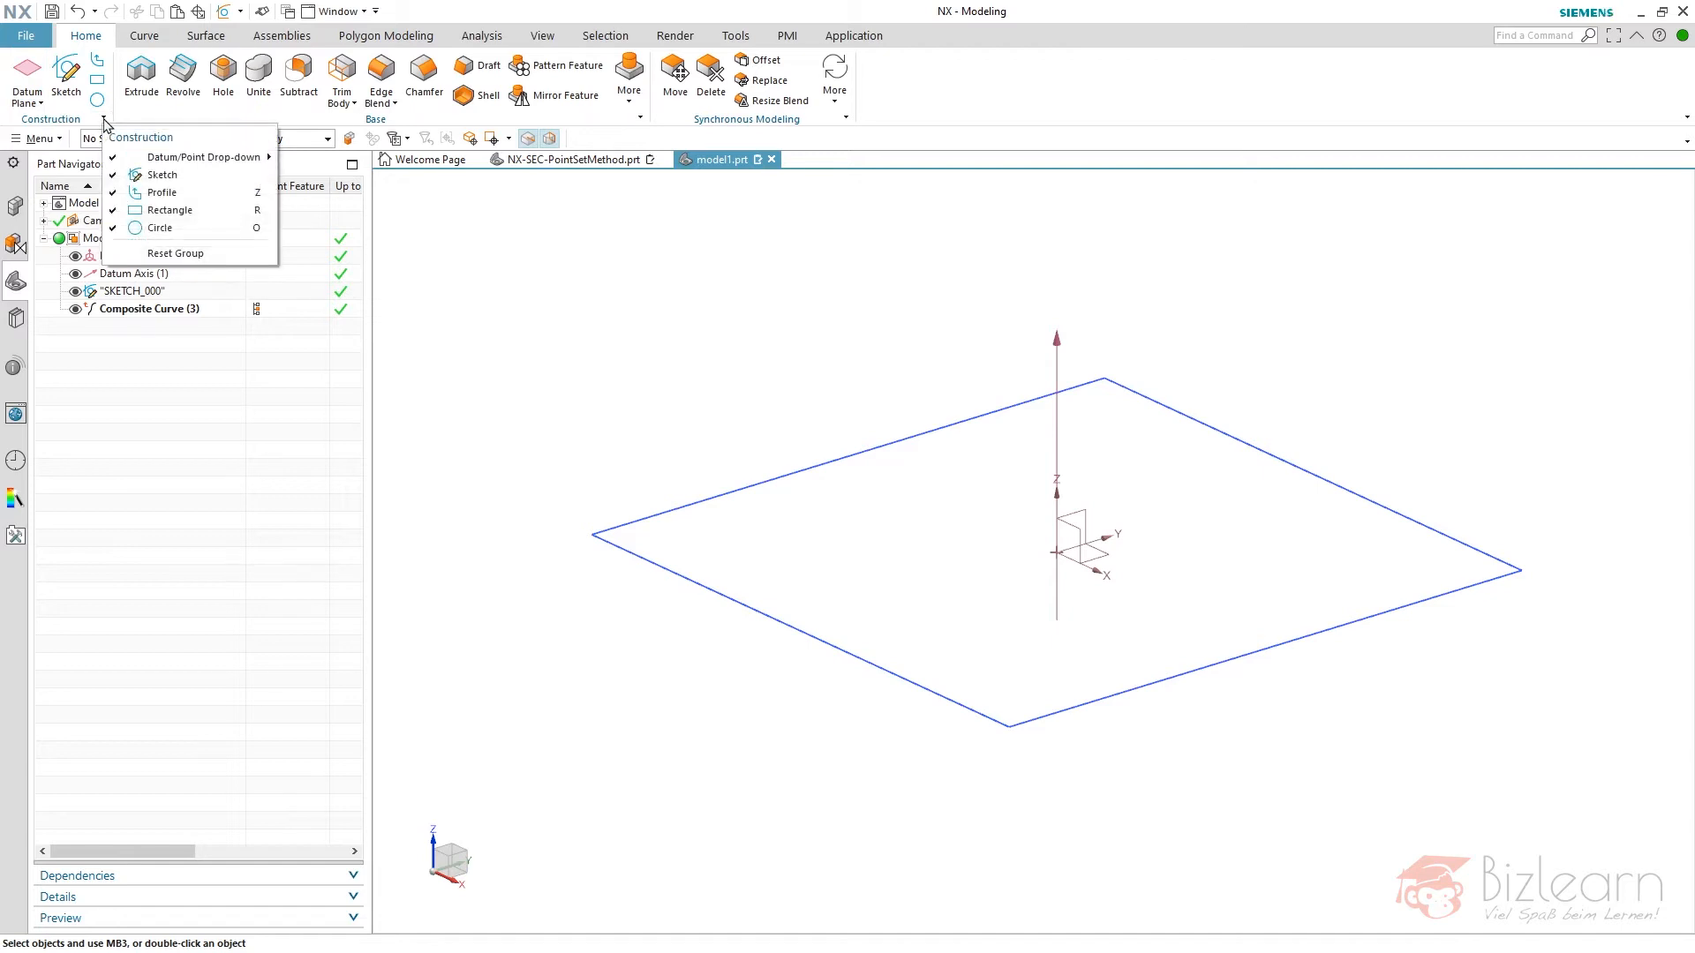
mouse_move(161, 165)
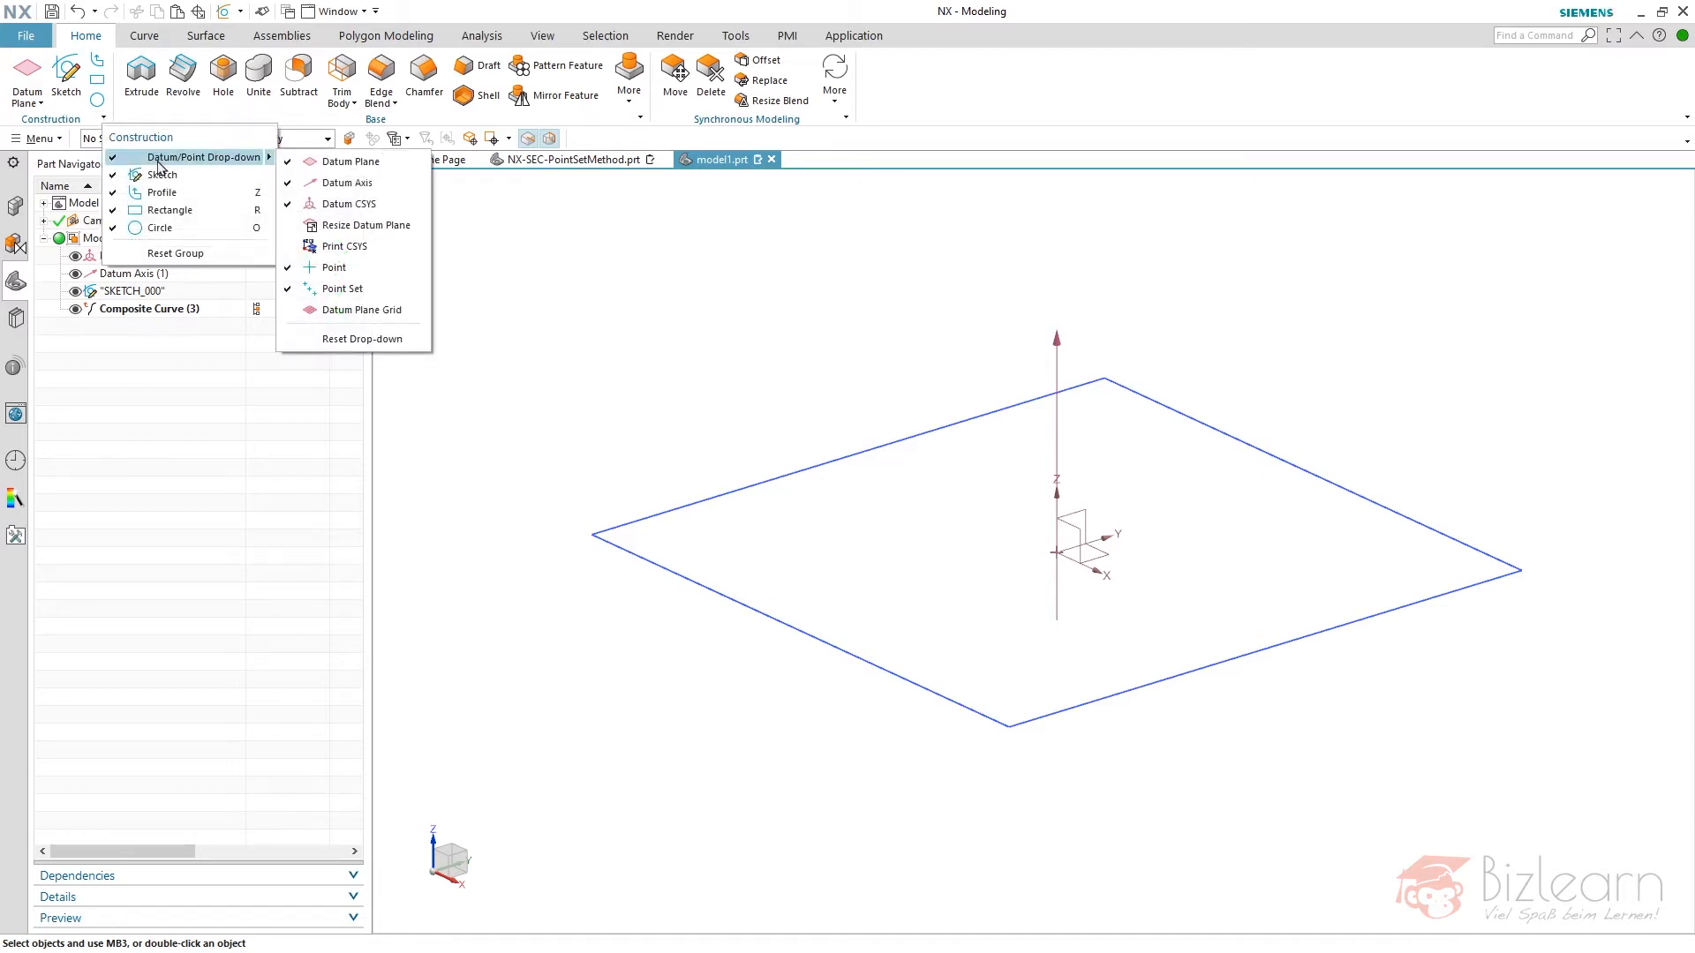
click(39, 105)
click(55, 218)
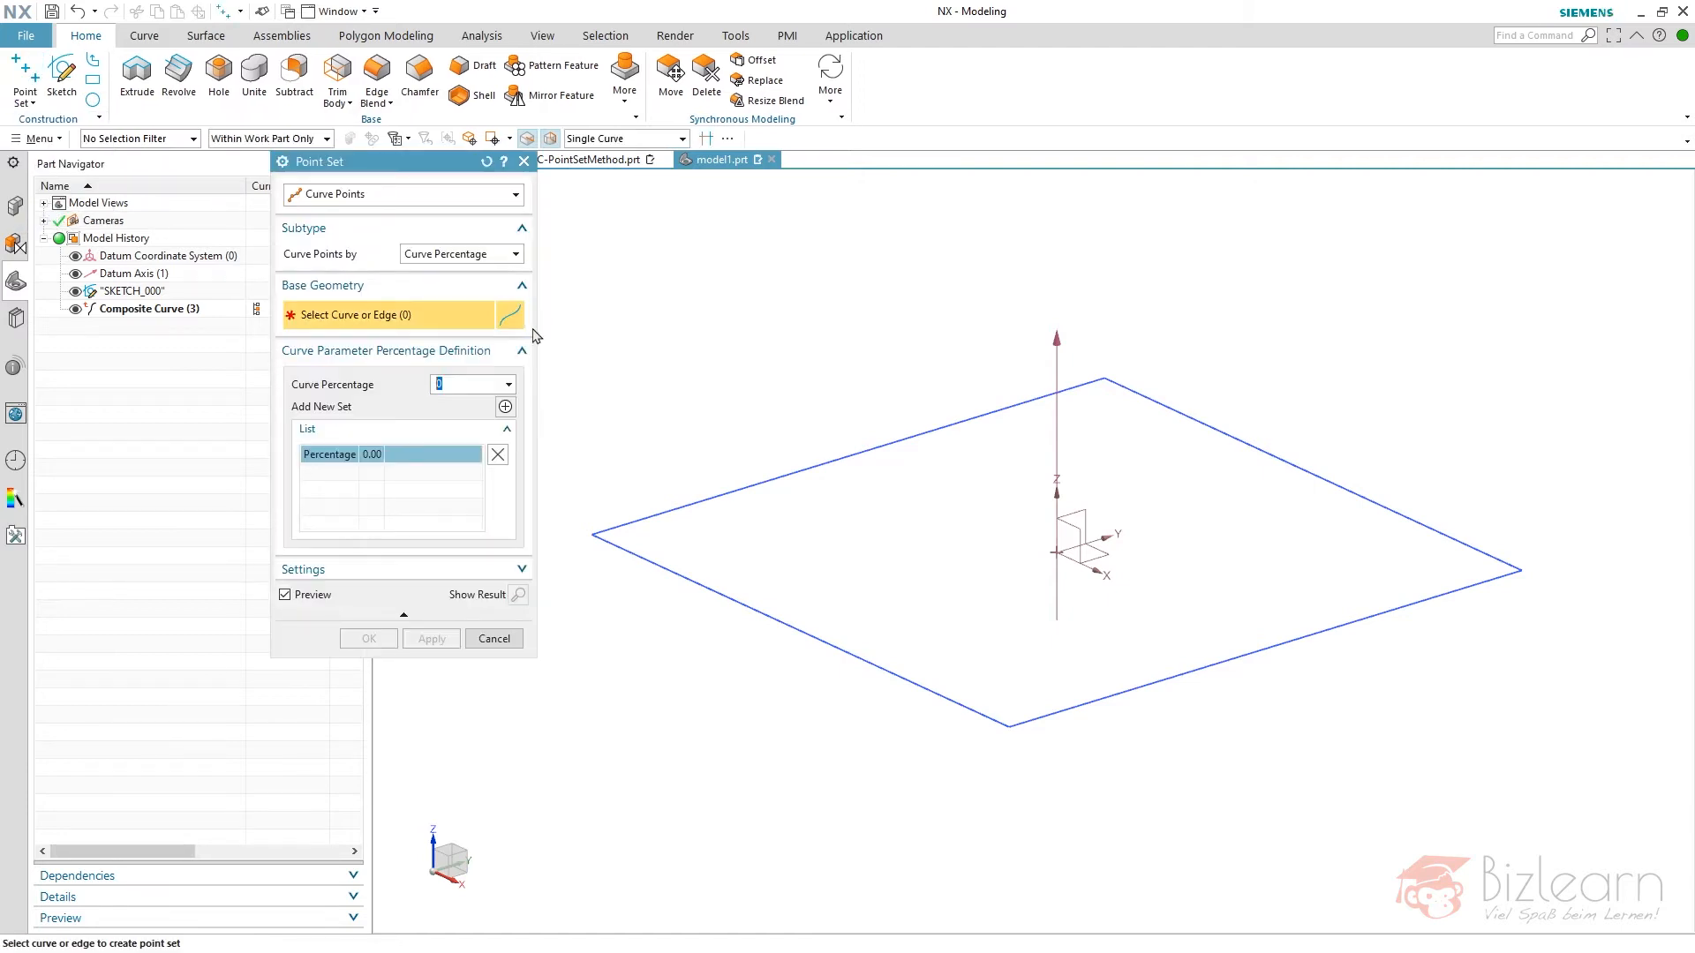
click(487, 162)
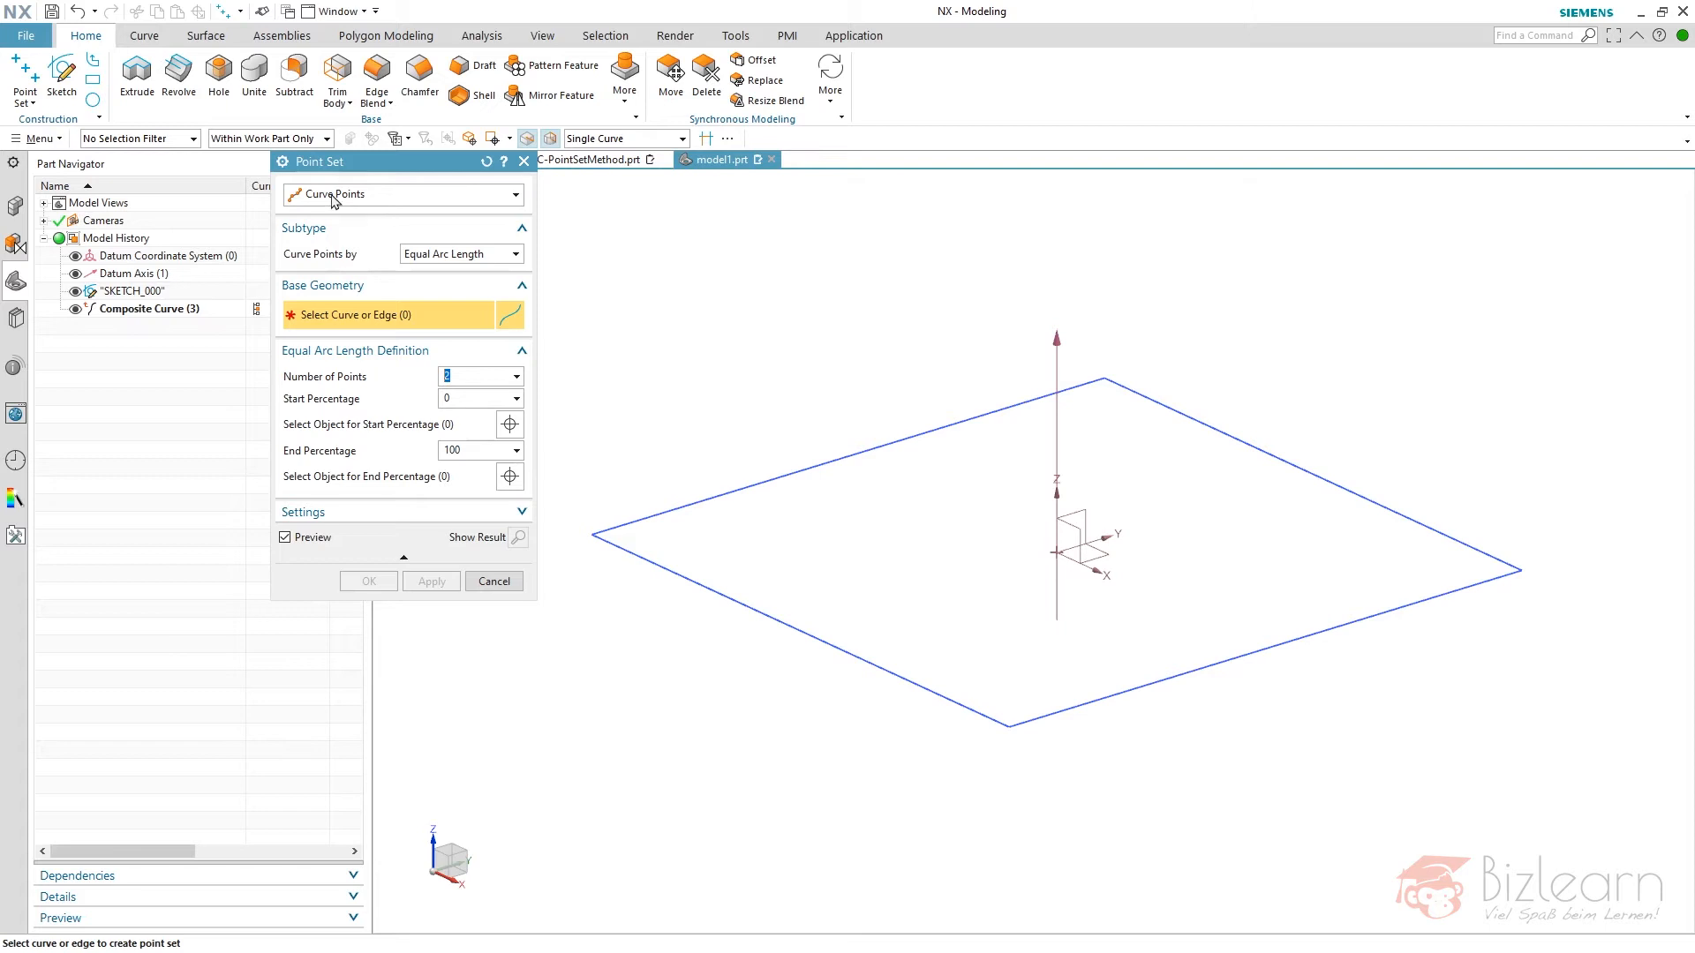
click(478, 257)
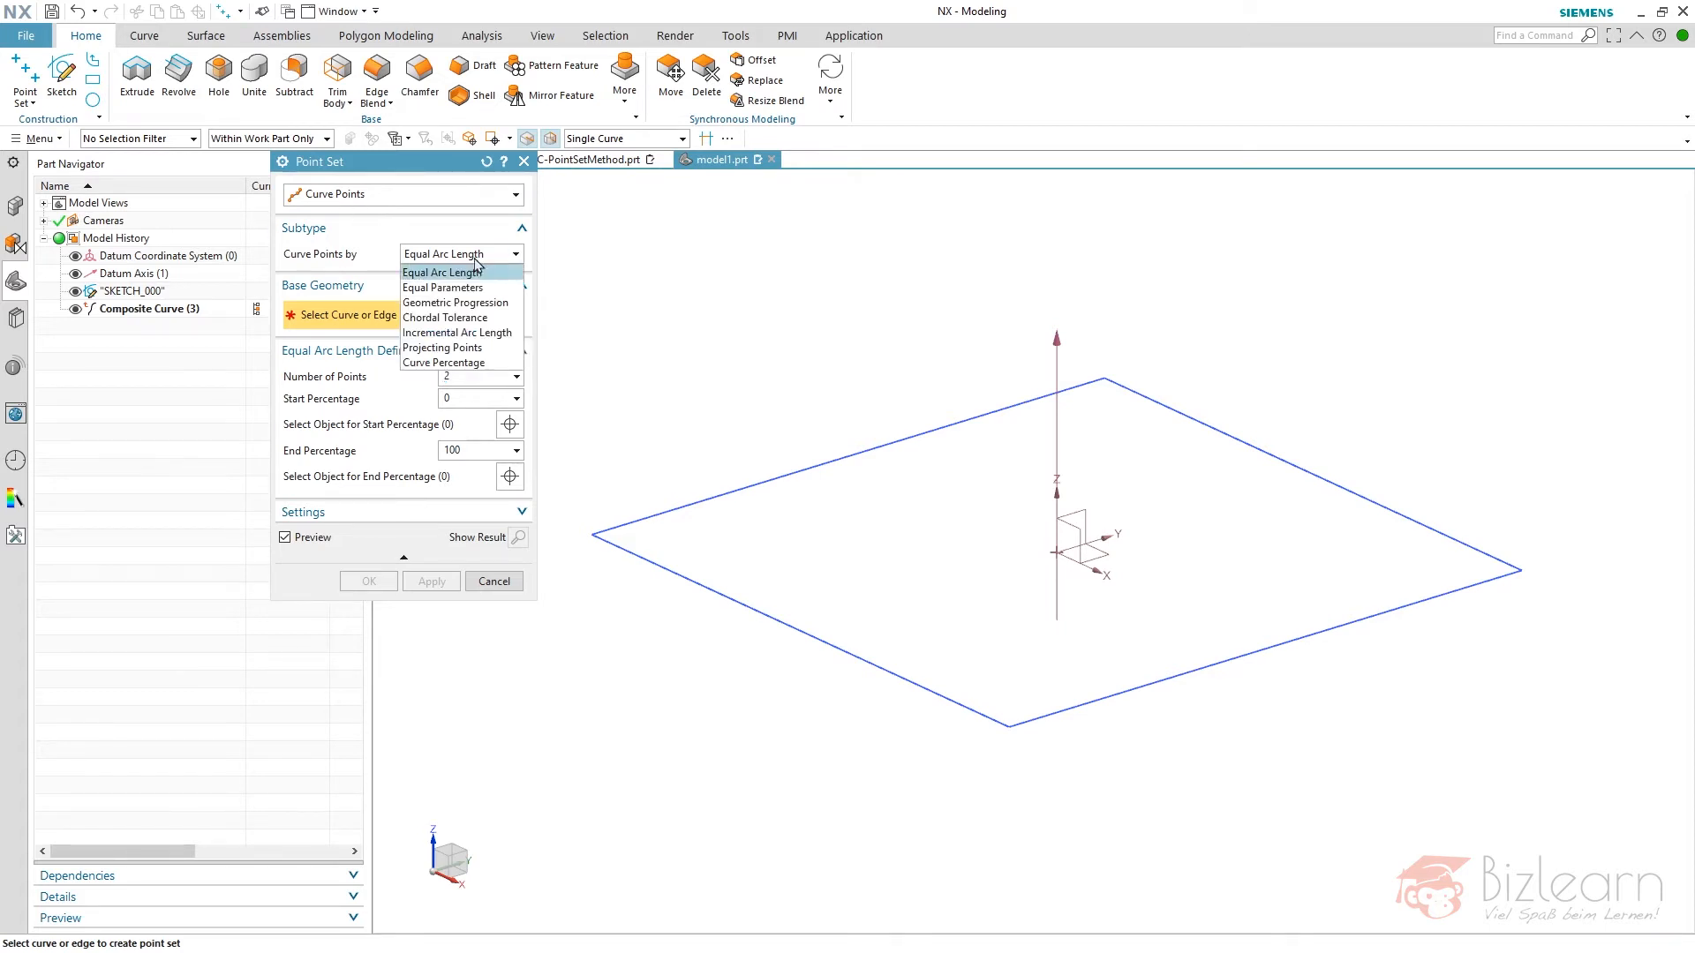
click(484, 364)
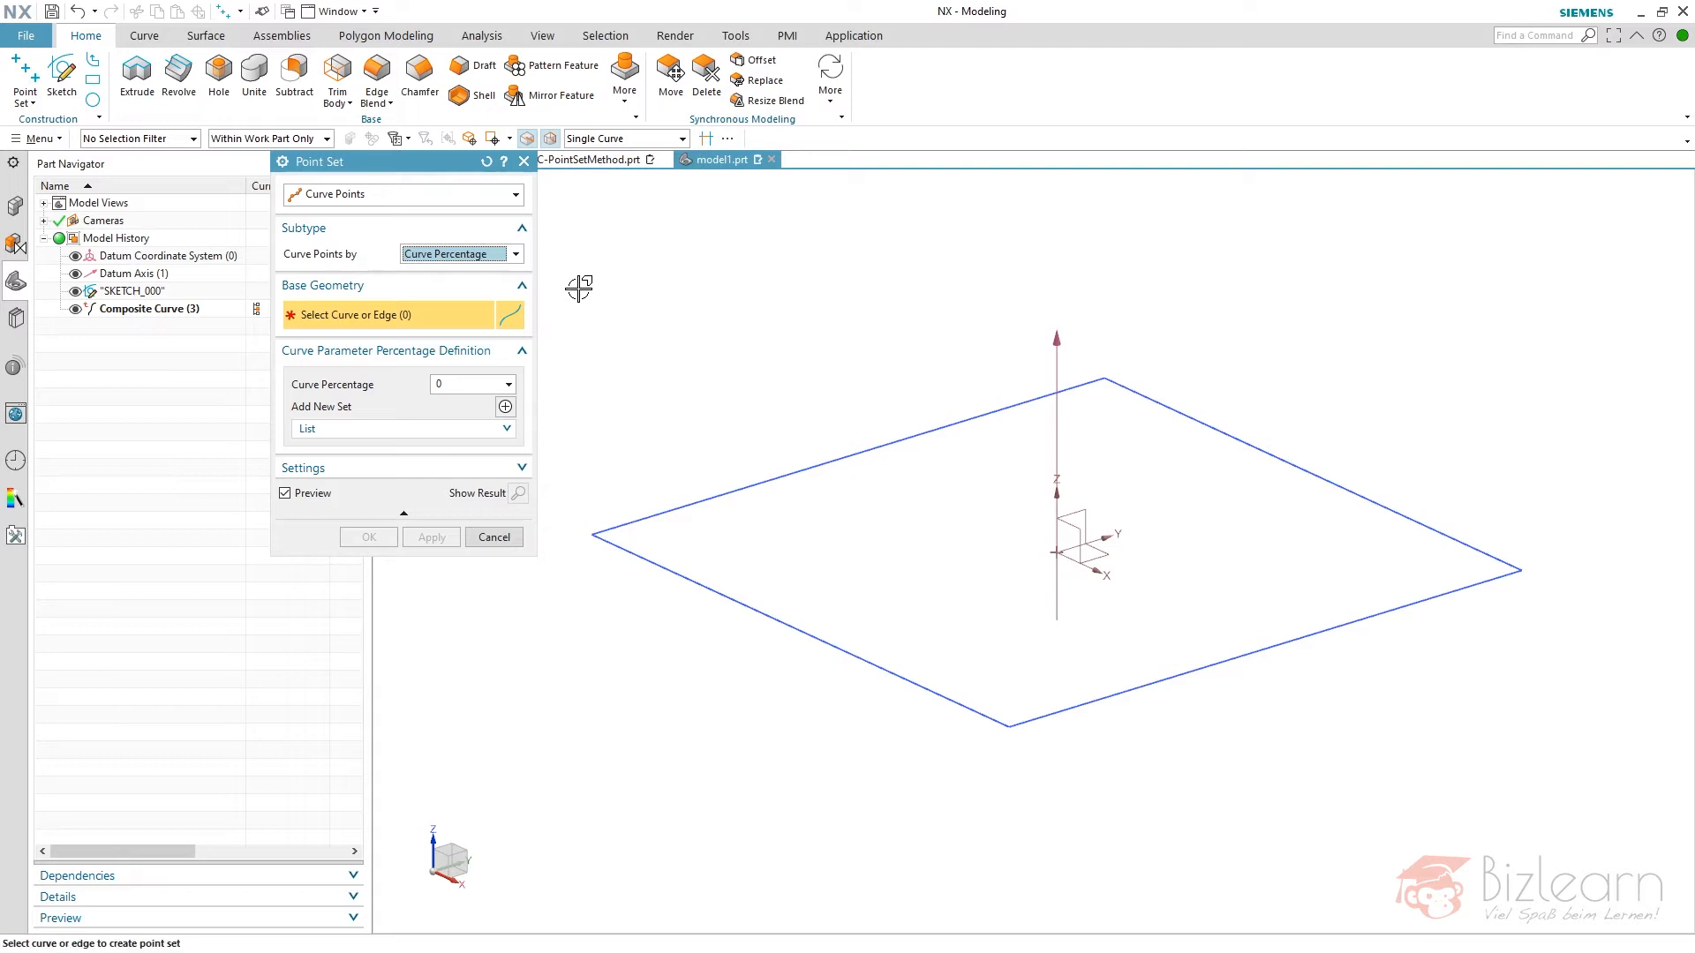
- Create the point set at 0 percent along each line of the composite curve
click(182, 311)
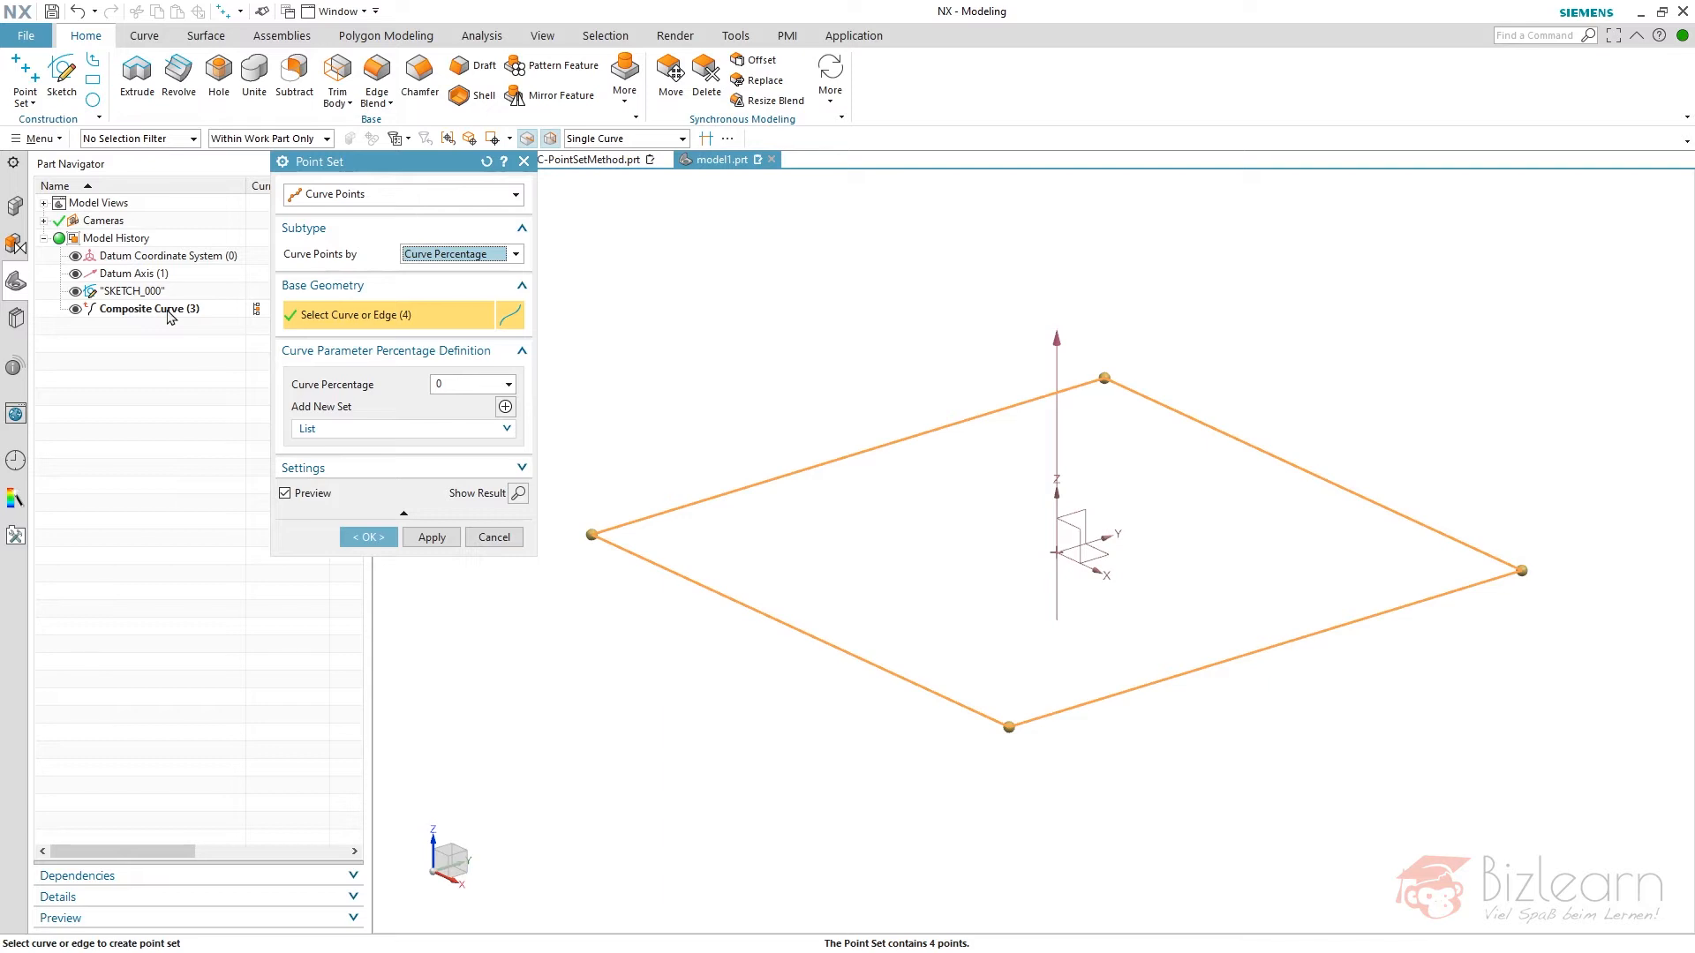
key(Escape)
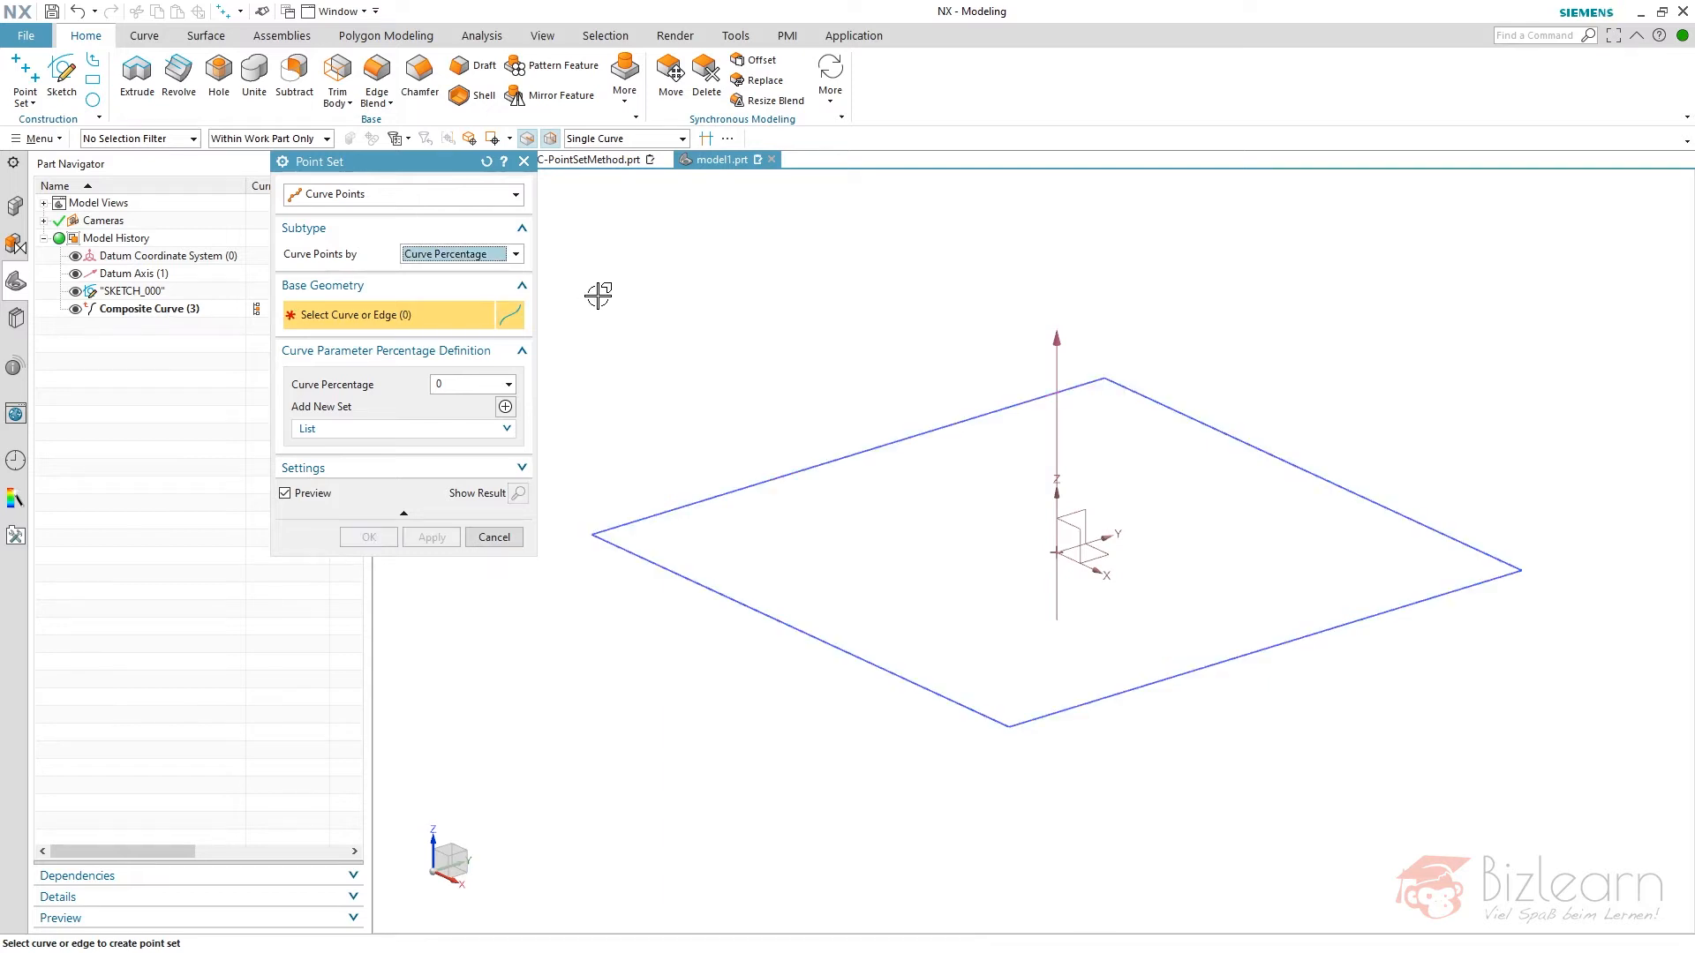
click(121, 311)
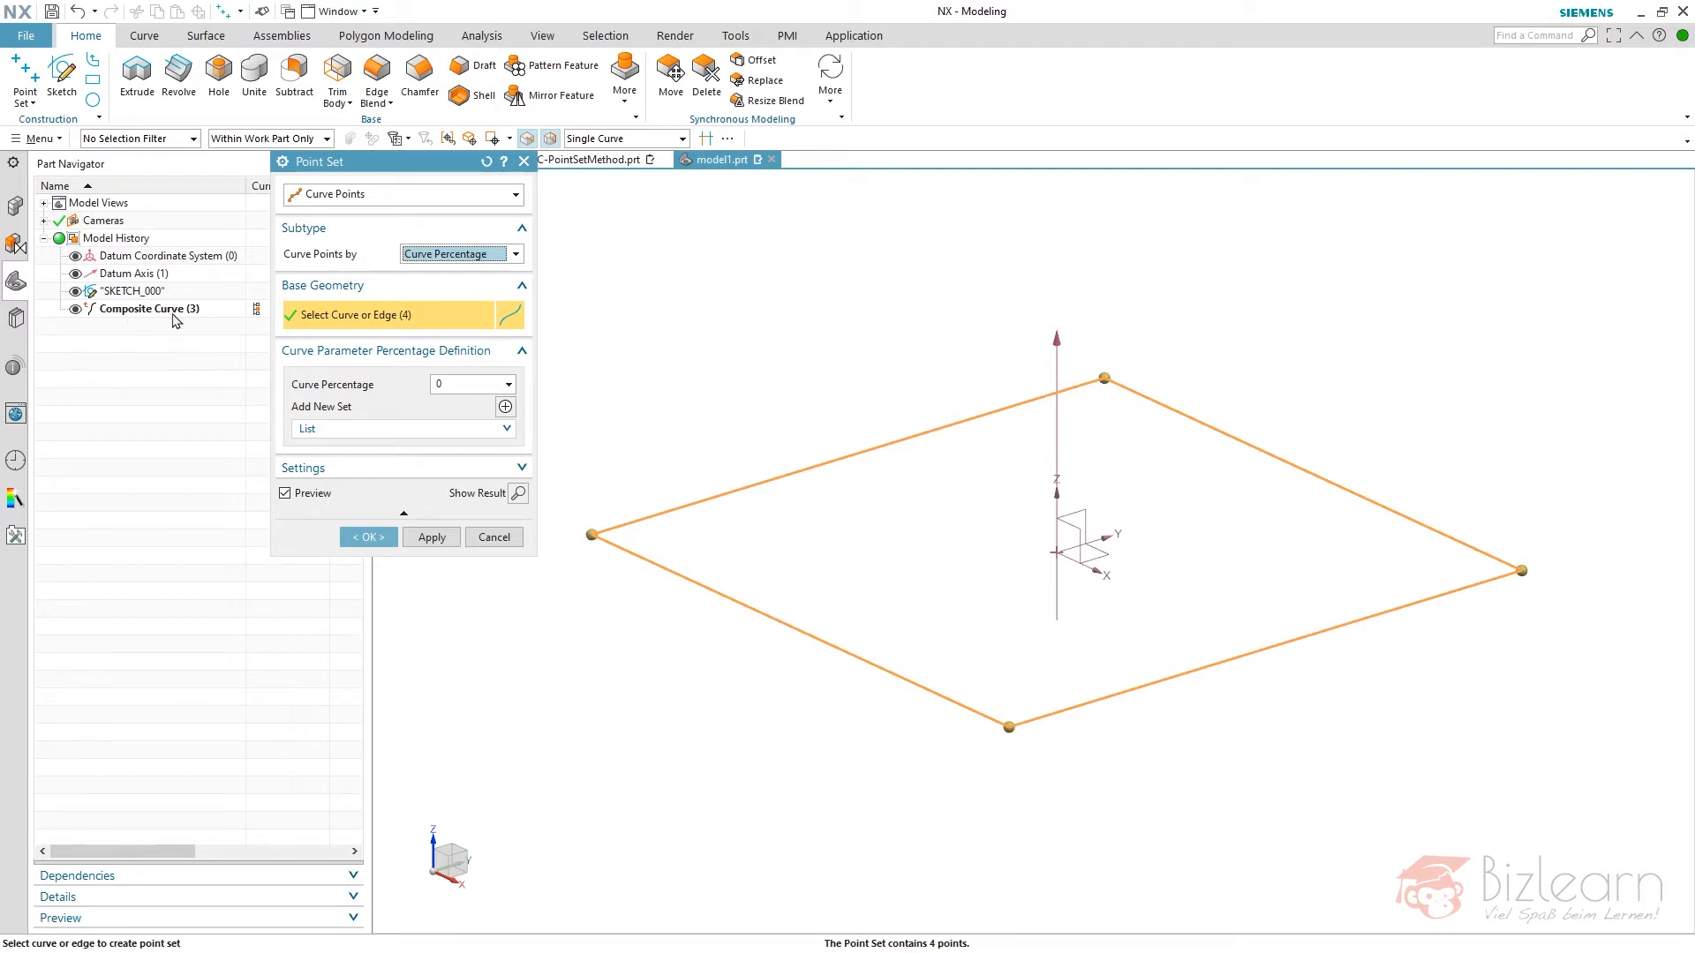
middle_click(197, 354)
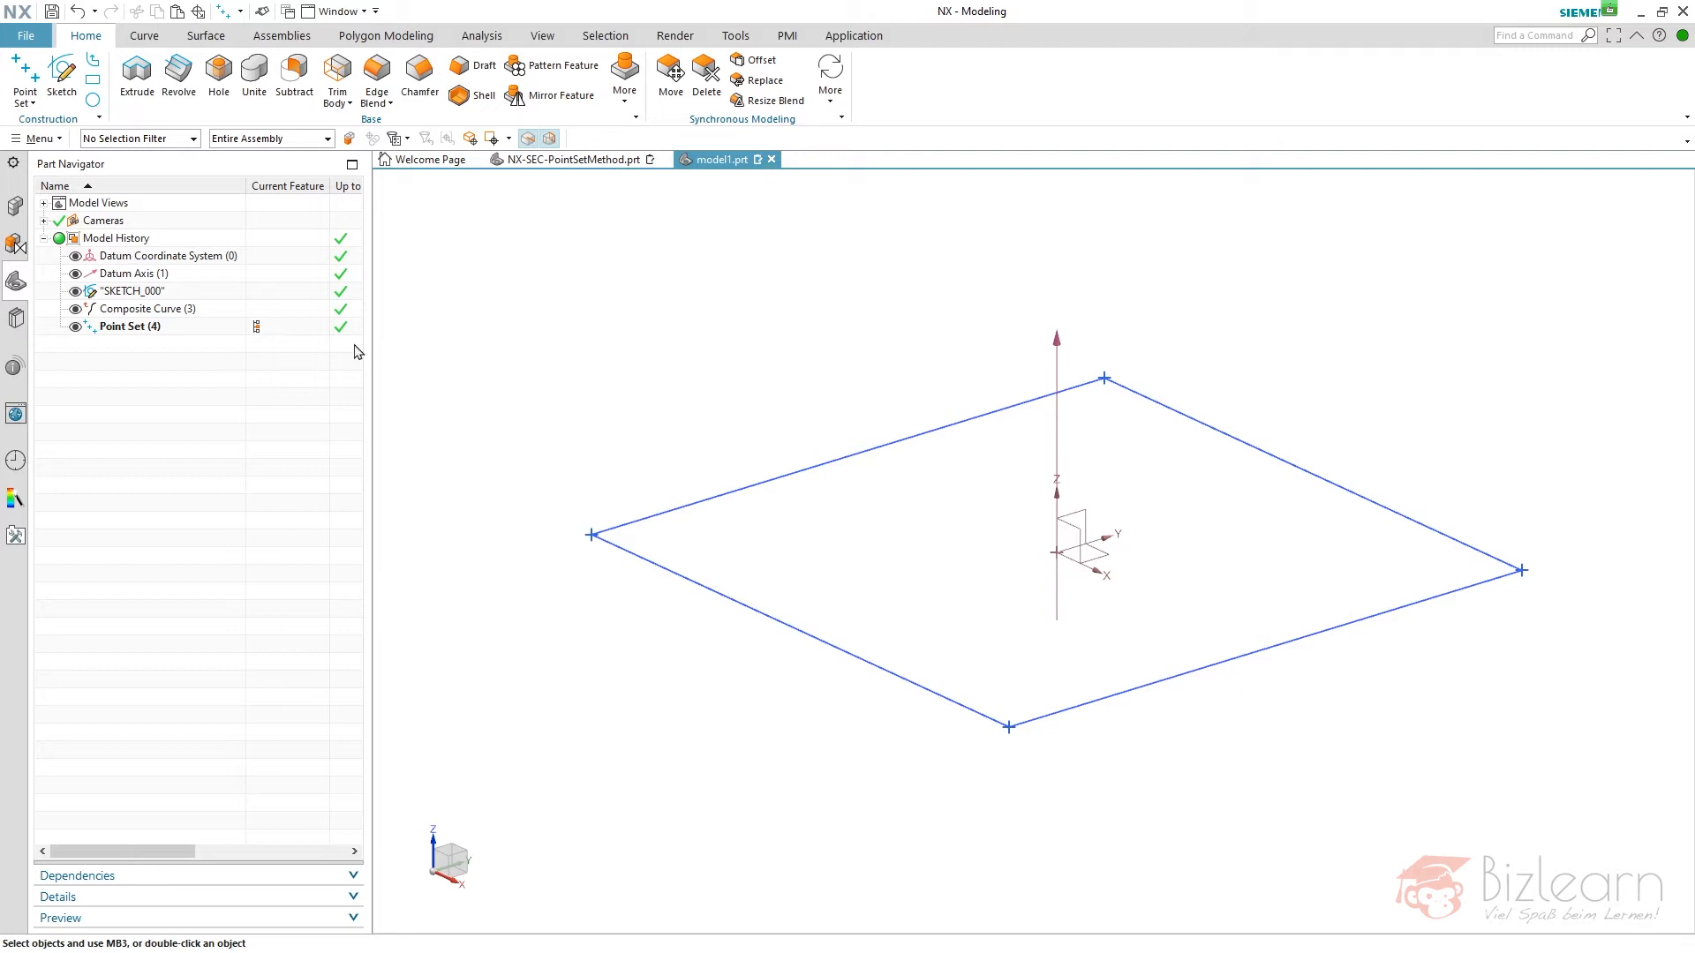
- Create an associative point at the origin of the datum coordinate system and check its parent feature in the model history
click(24, 100)
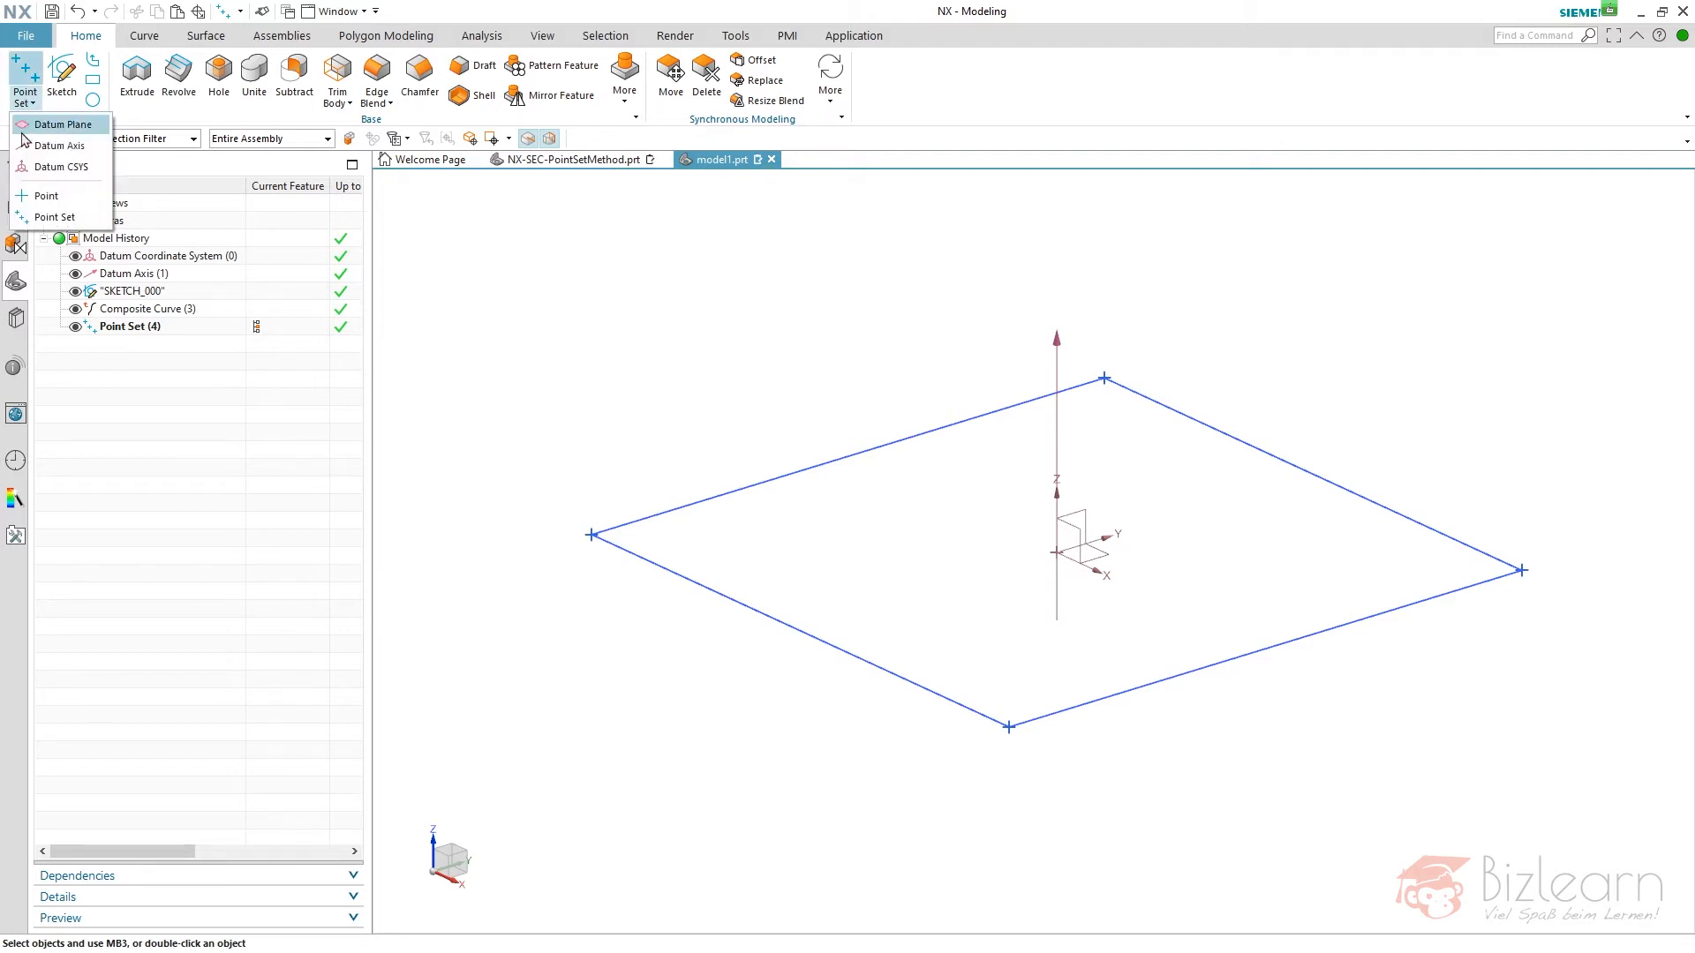
click(44, 194)
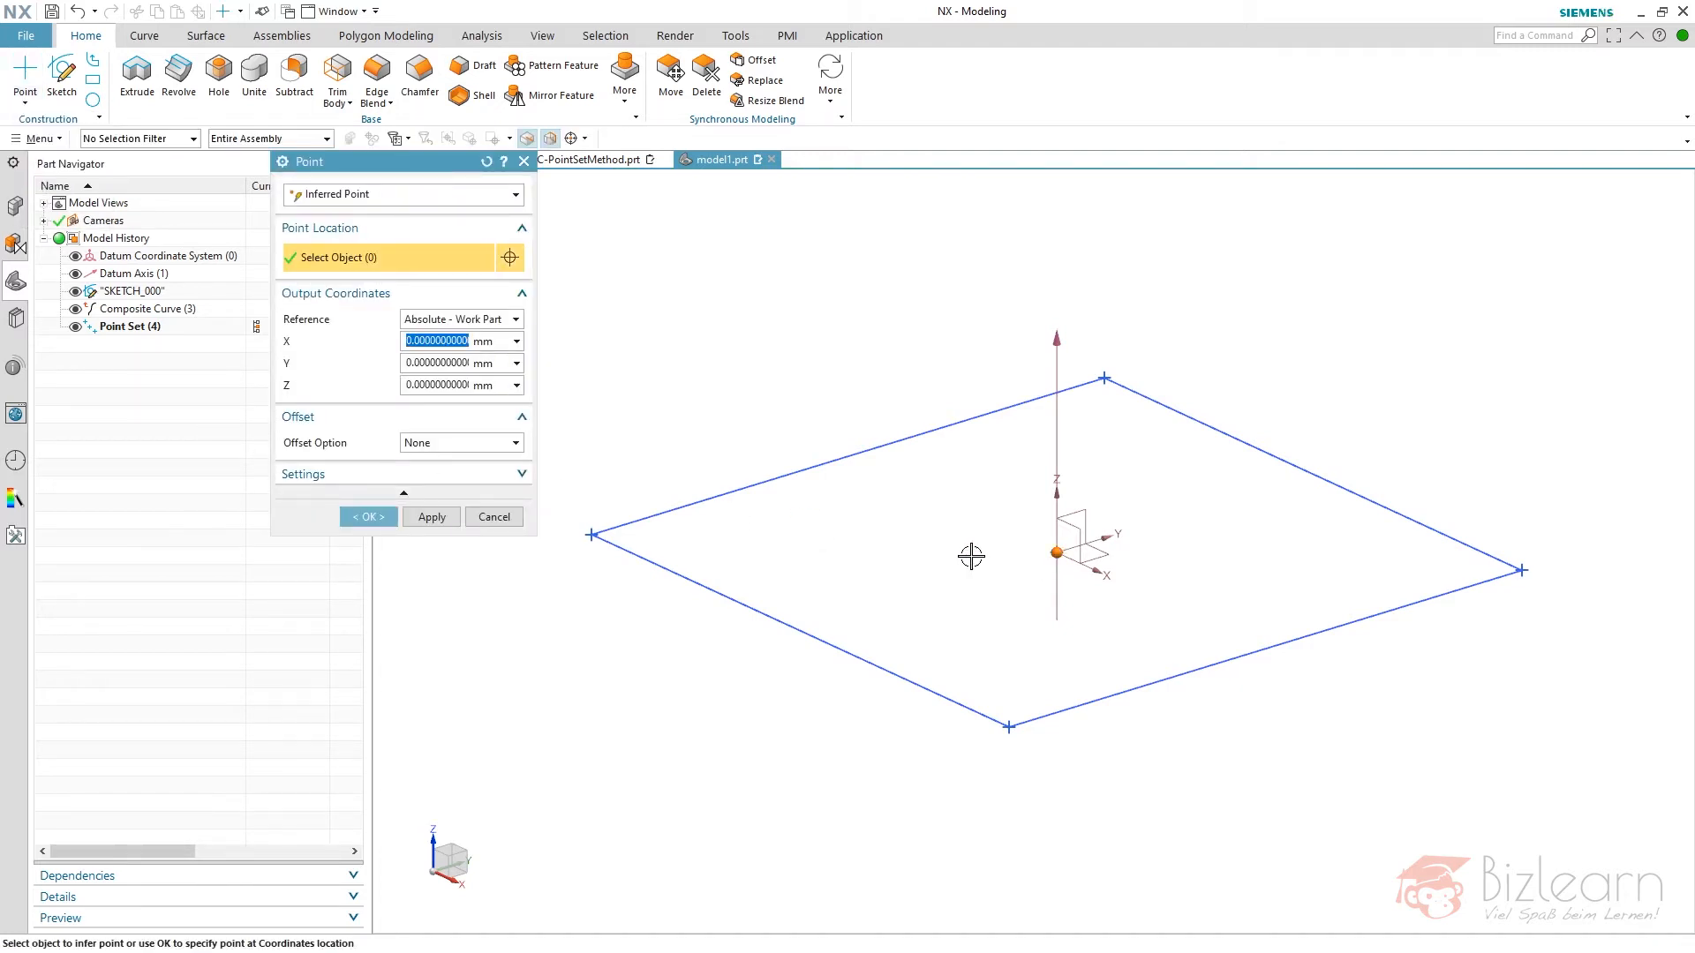
click(904, 555)
click(1057, 552)
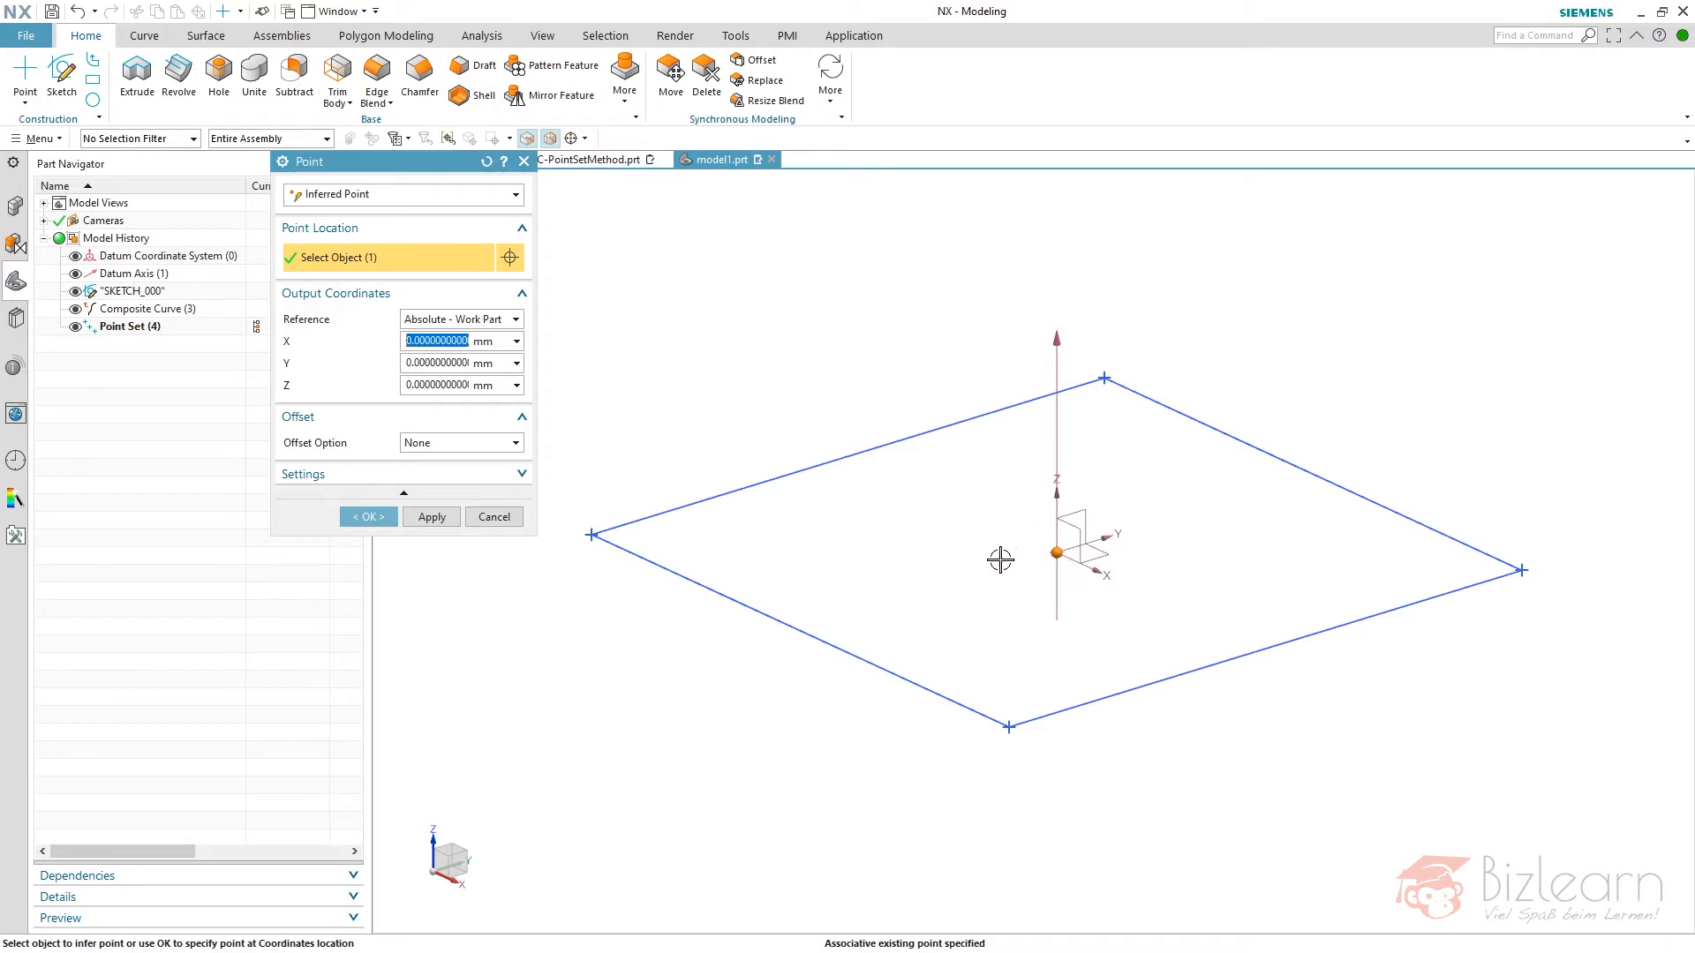
middle_click(836, 395)
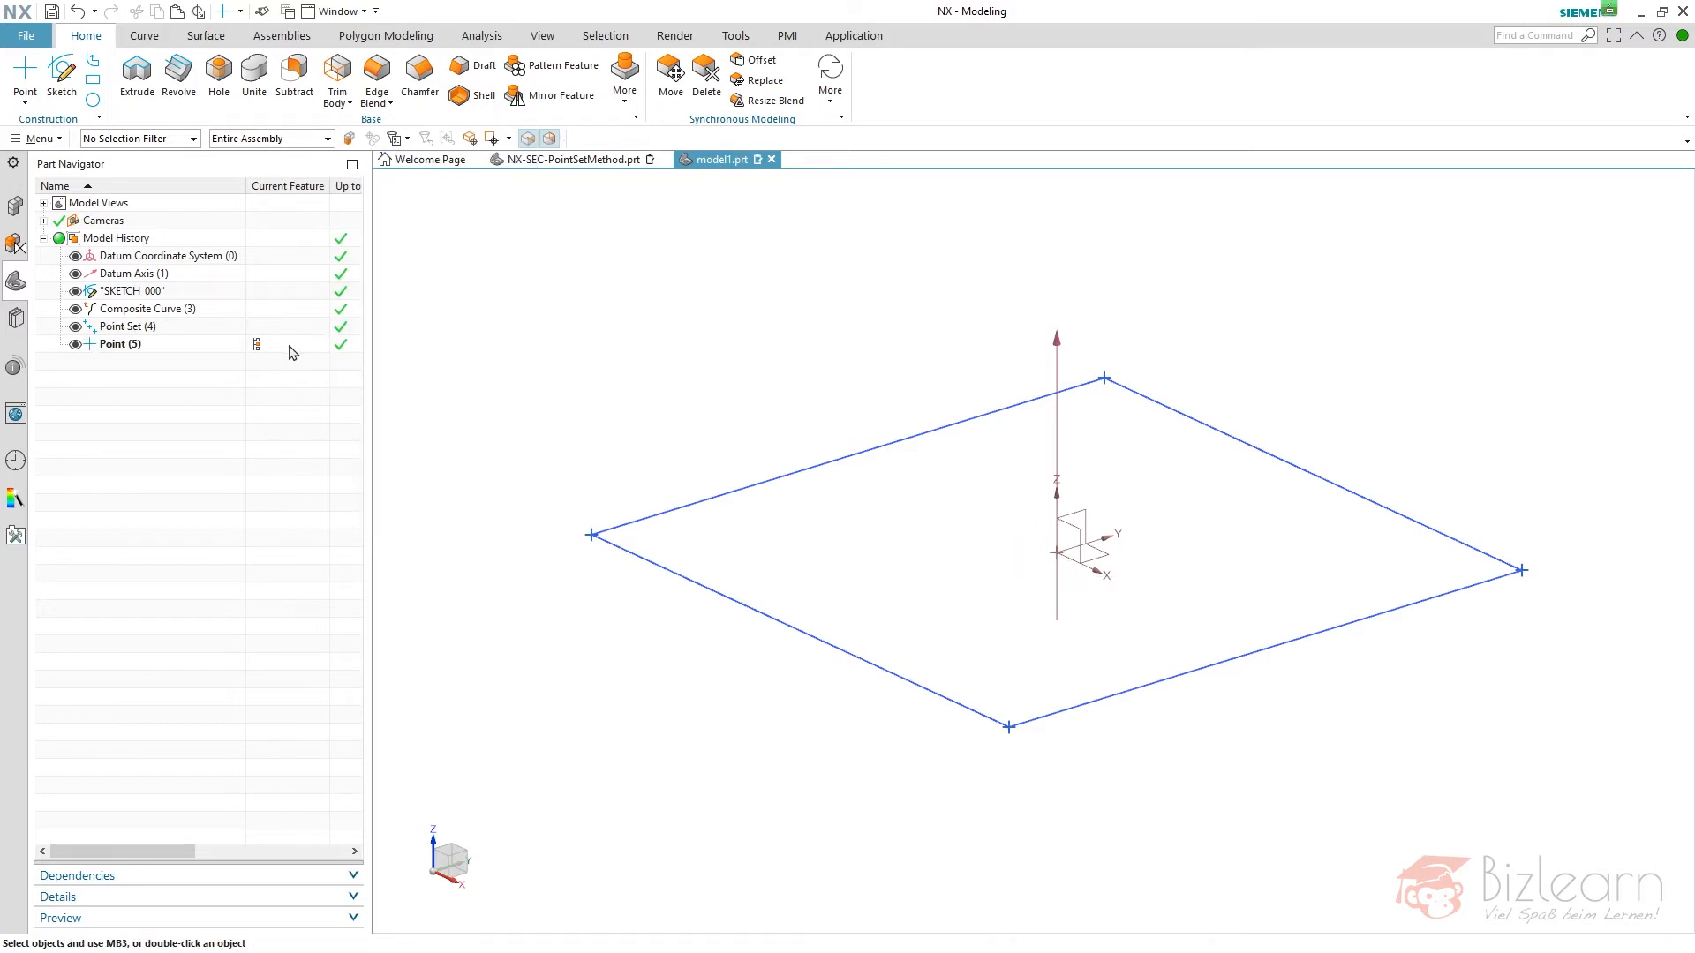
click(118, 346)
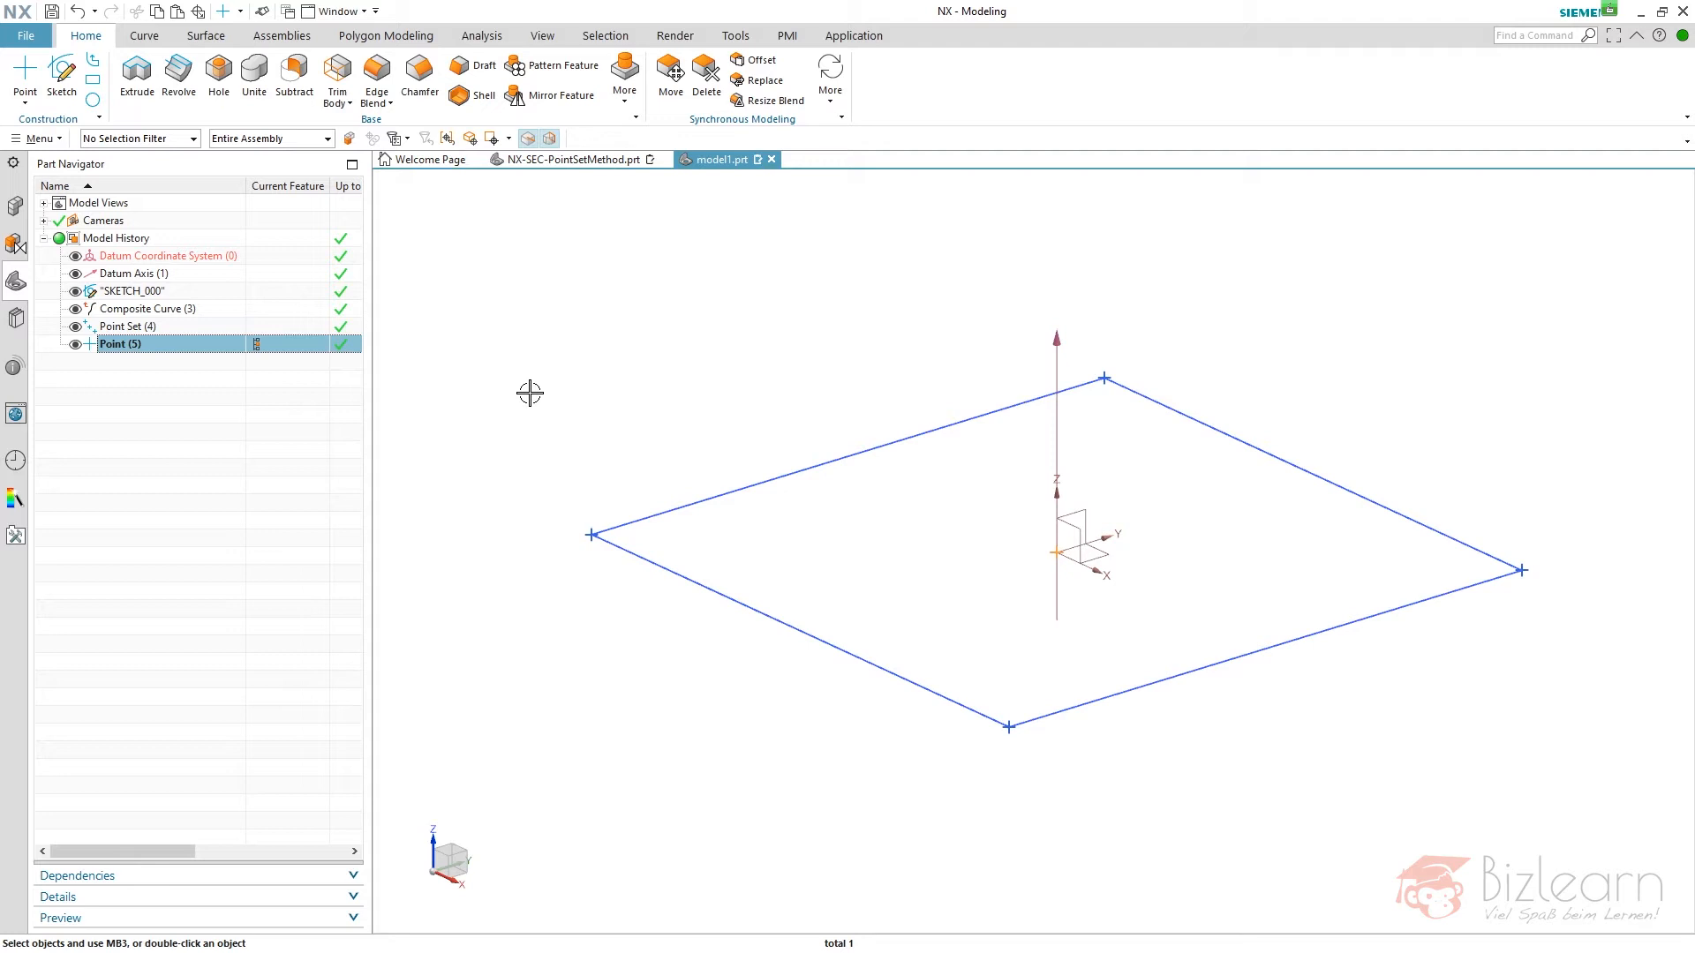
click(261, 364)
- Pattern the origin point feature with the General layout, from the origin point to the four corner points of the point set
click(567, 68)
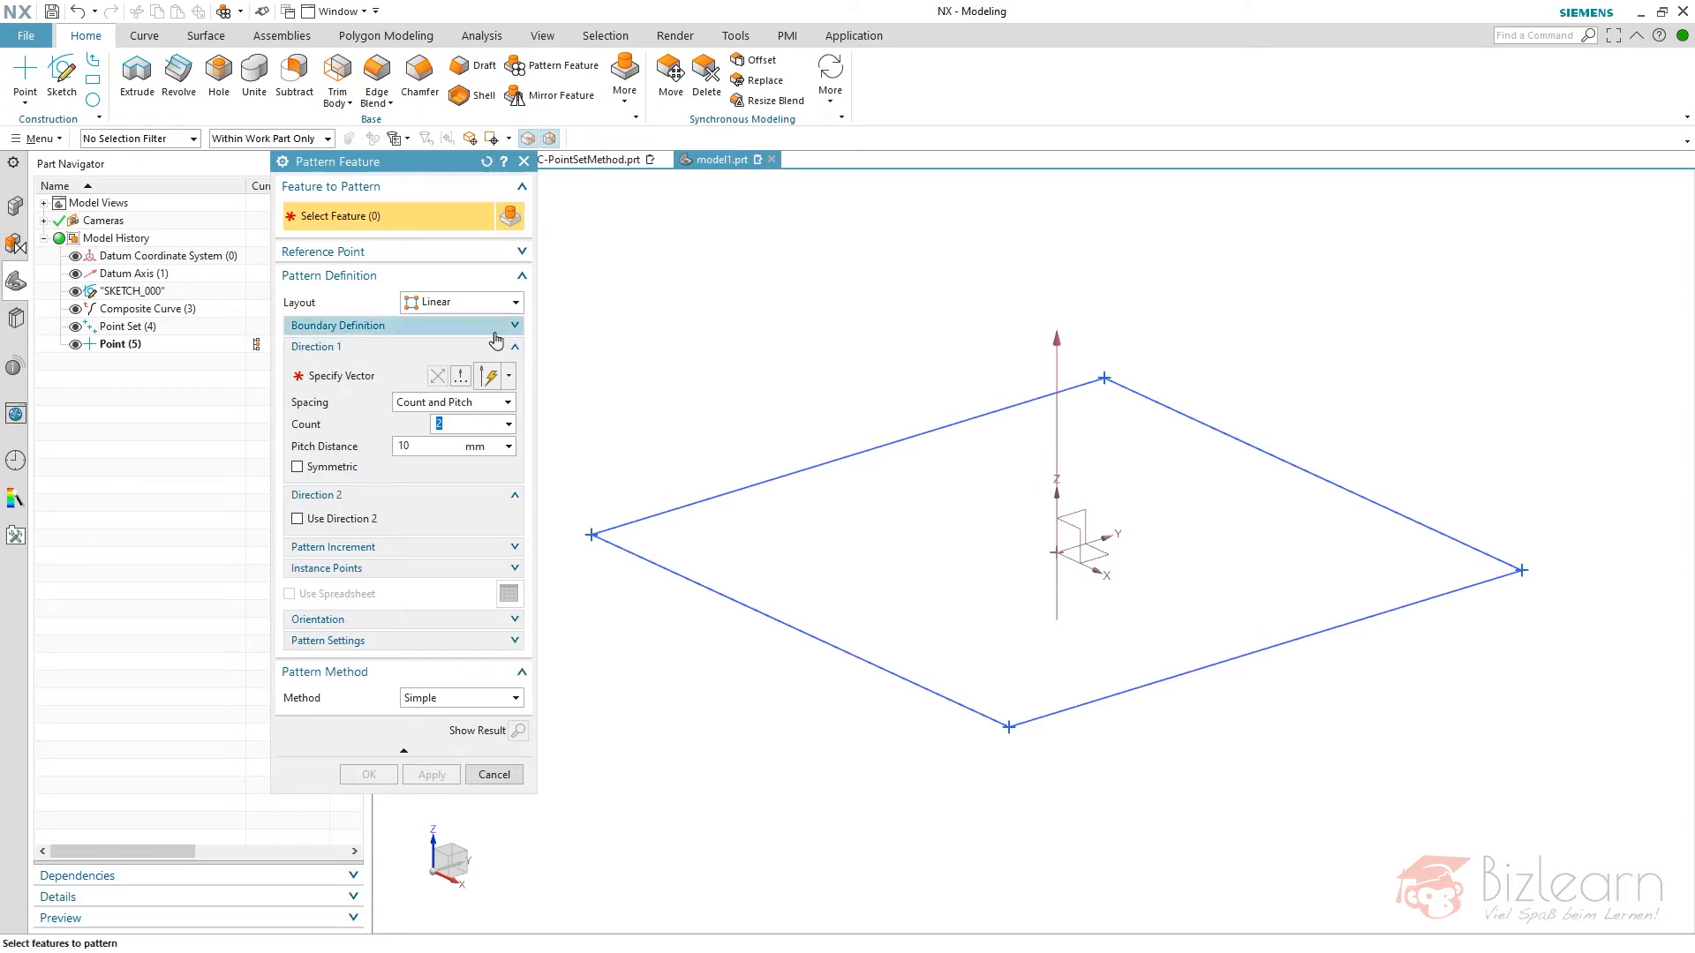
click(124, 344)
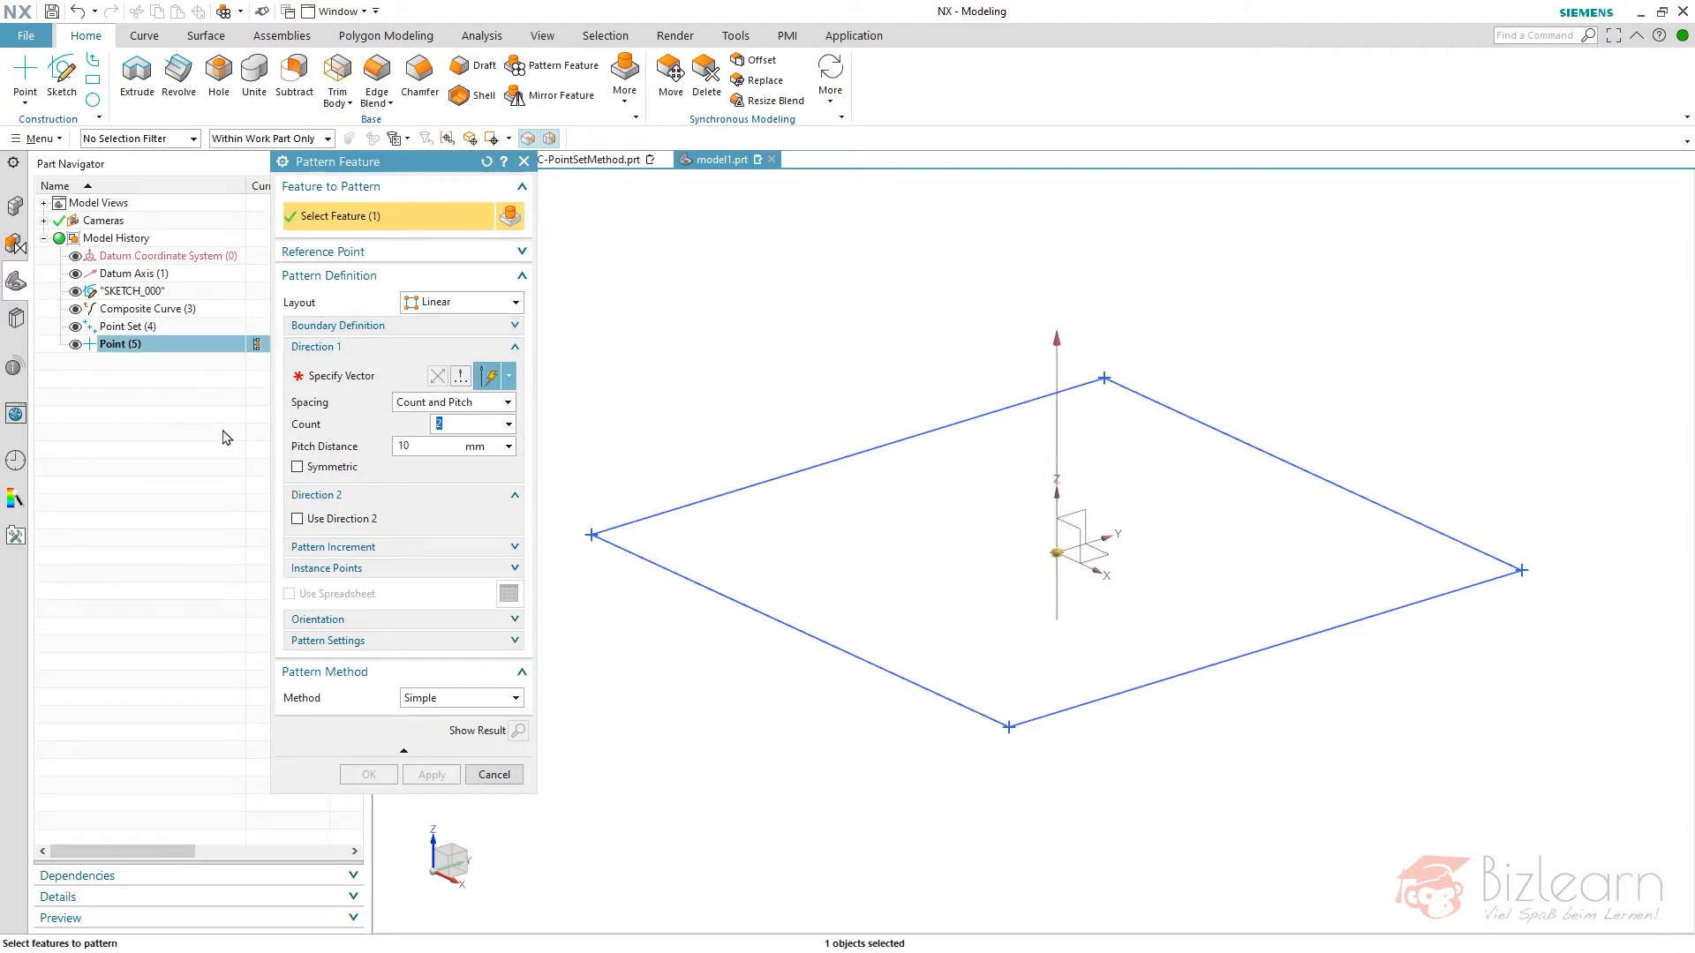
click(448, 304)
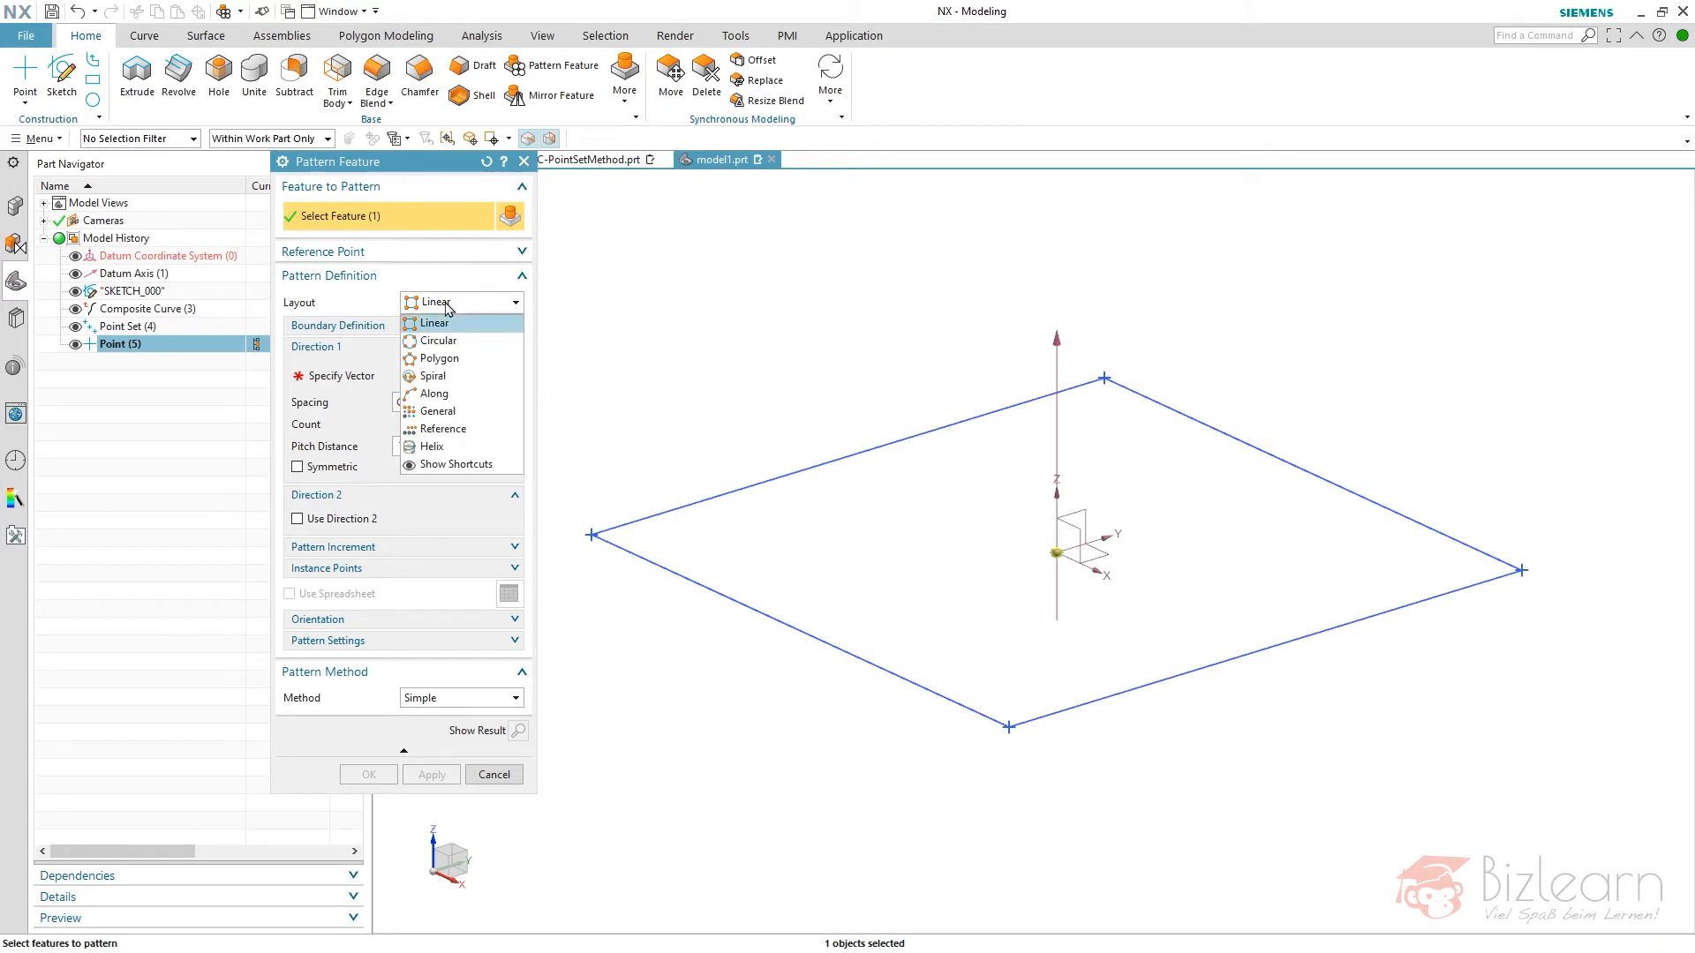
click(486, 413)
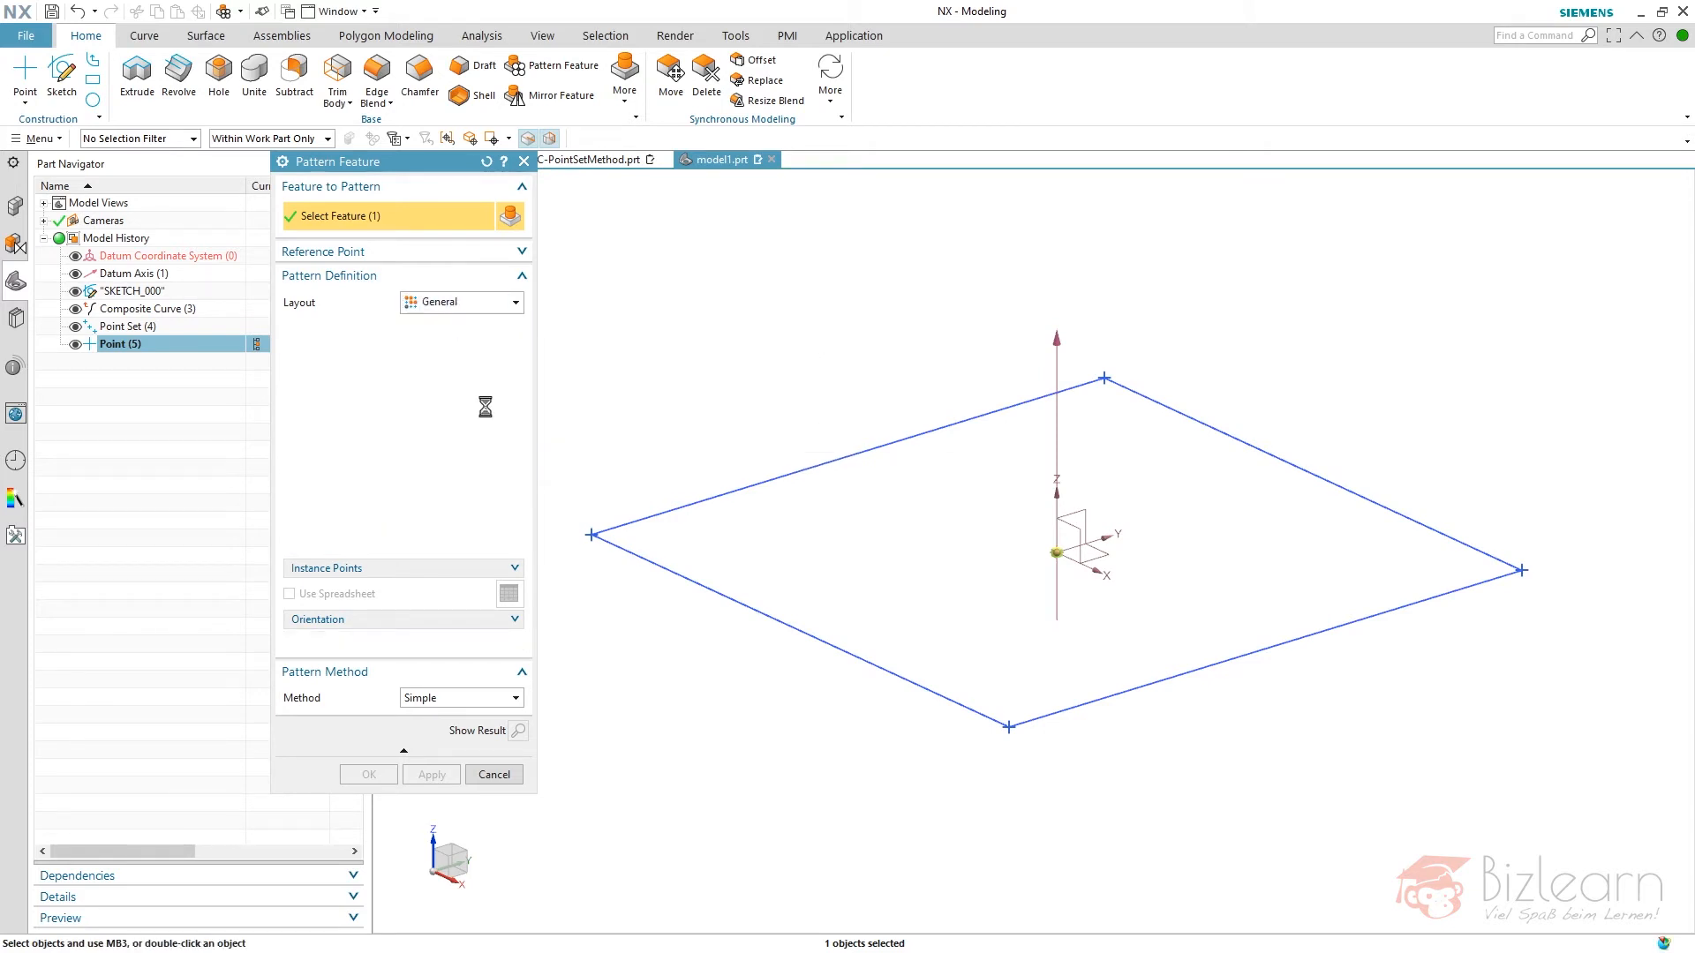
middle_click(635, 334)
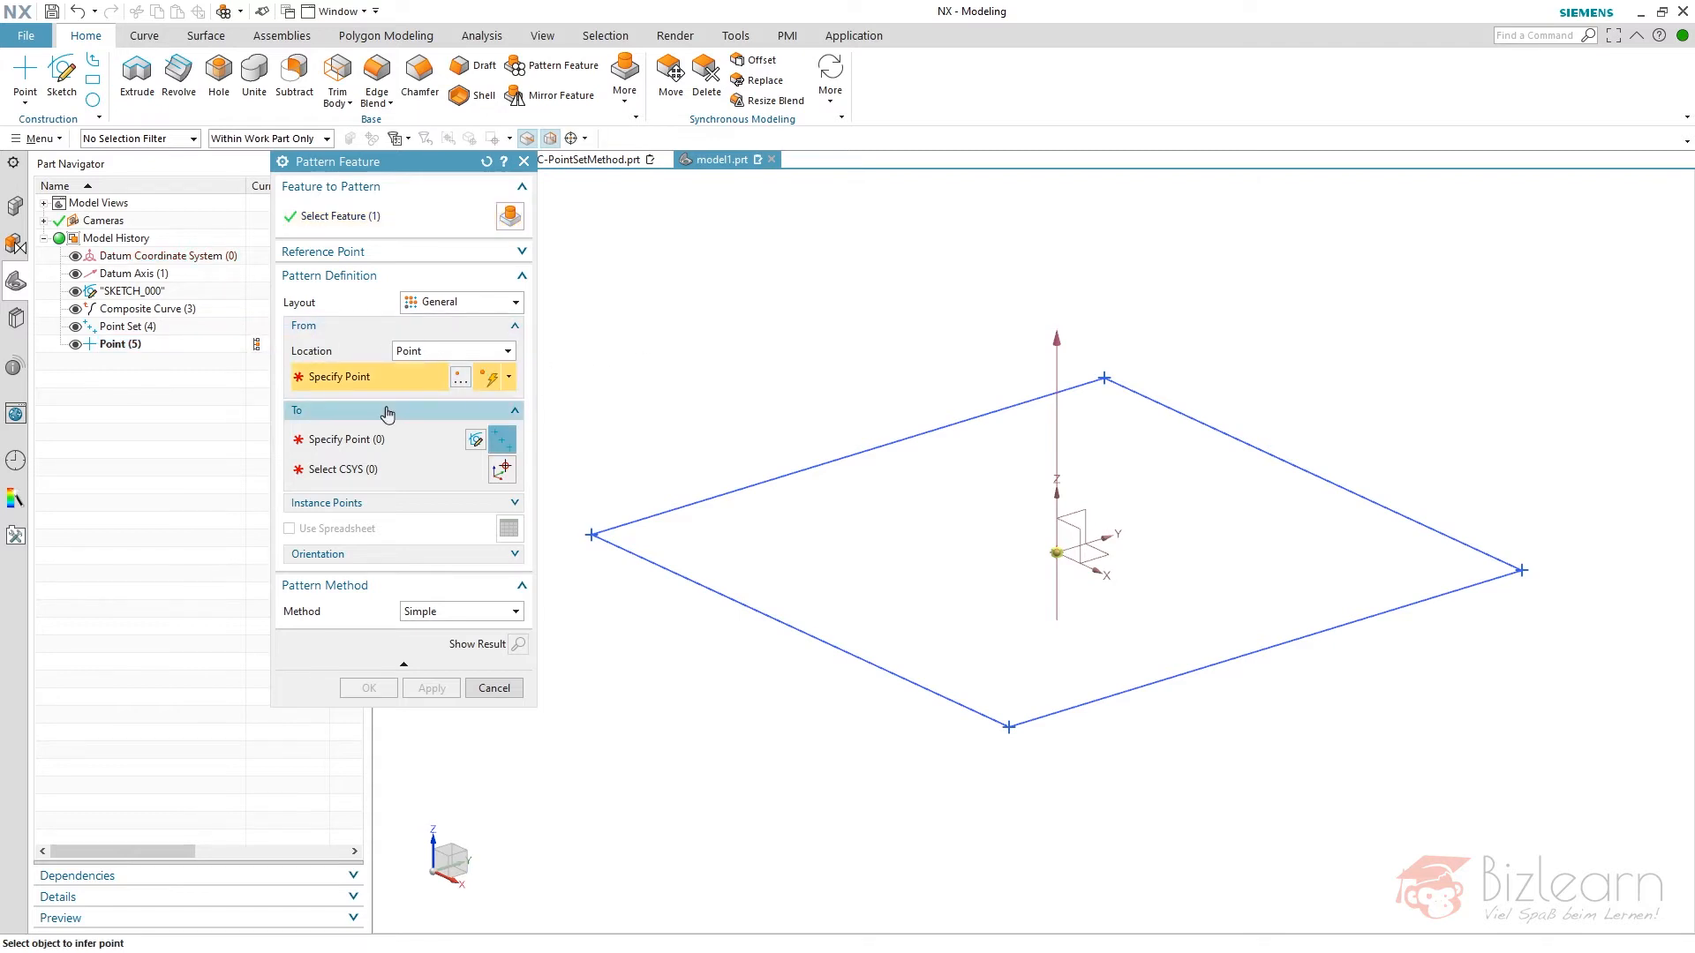
click(128, 346)
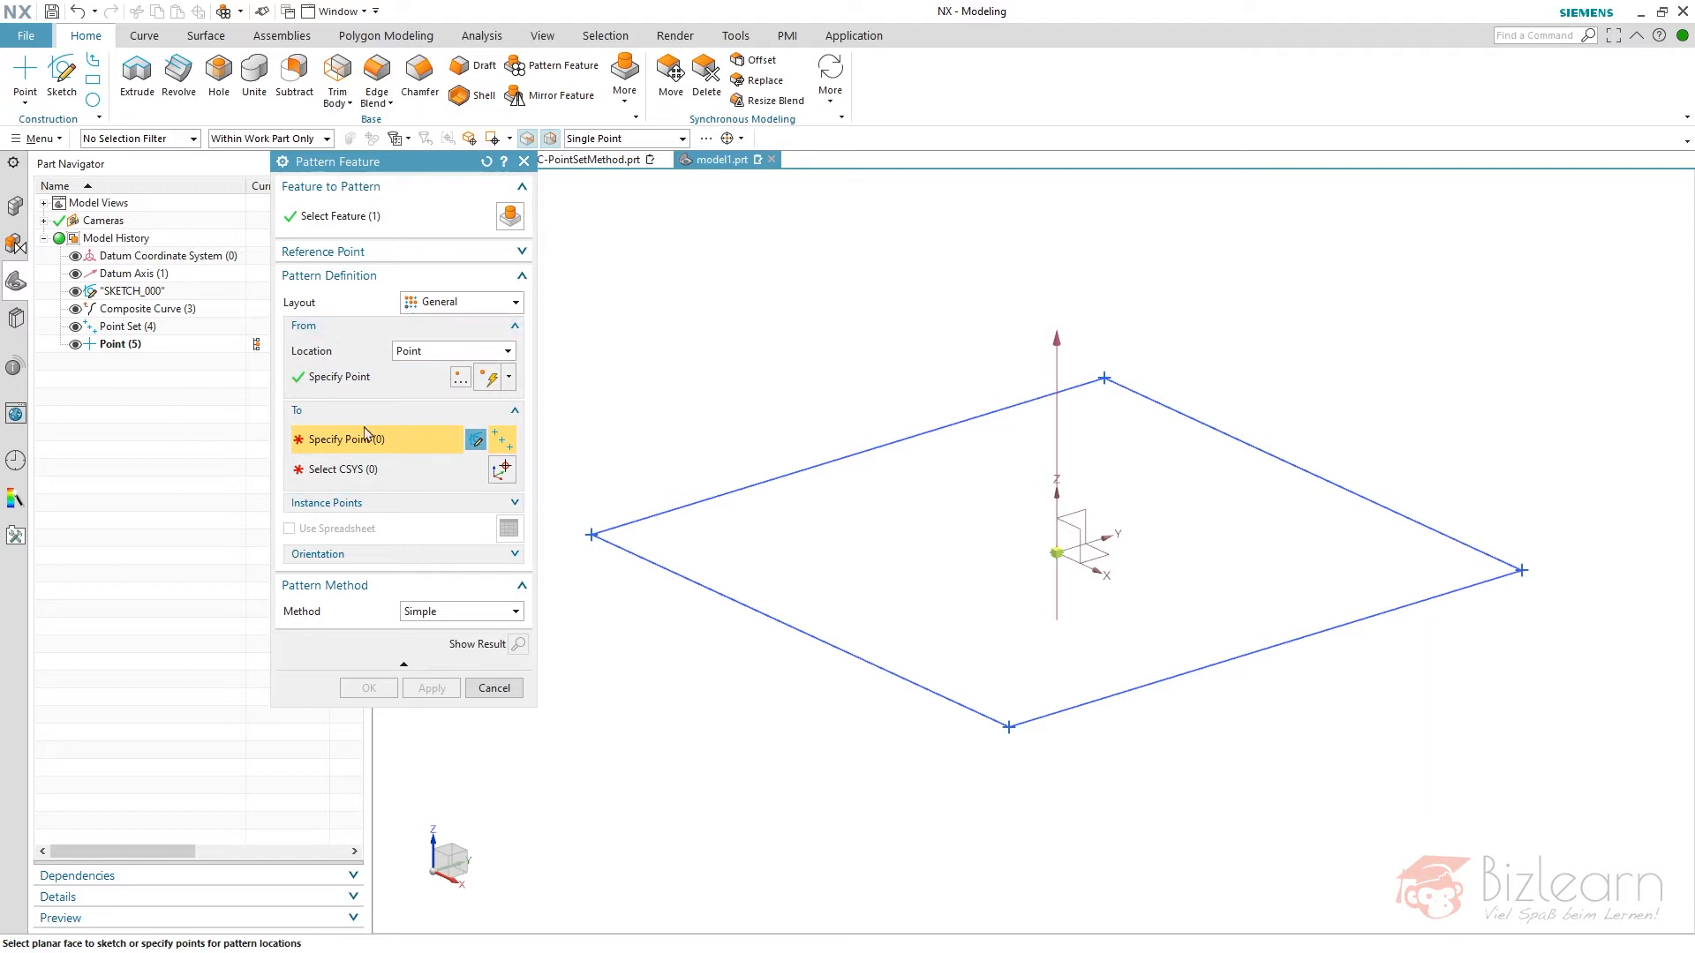
click(132, 327)
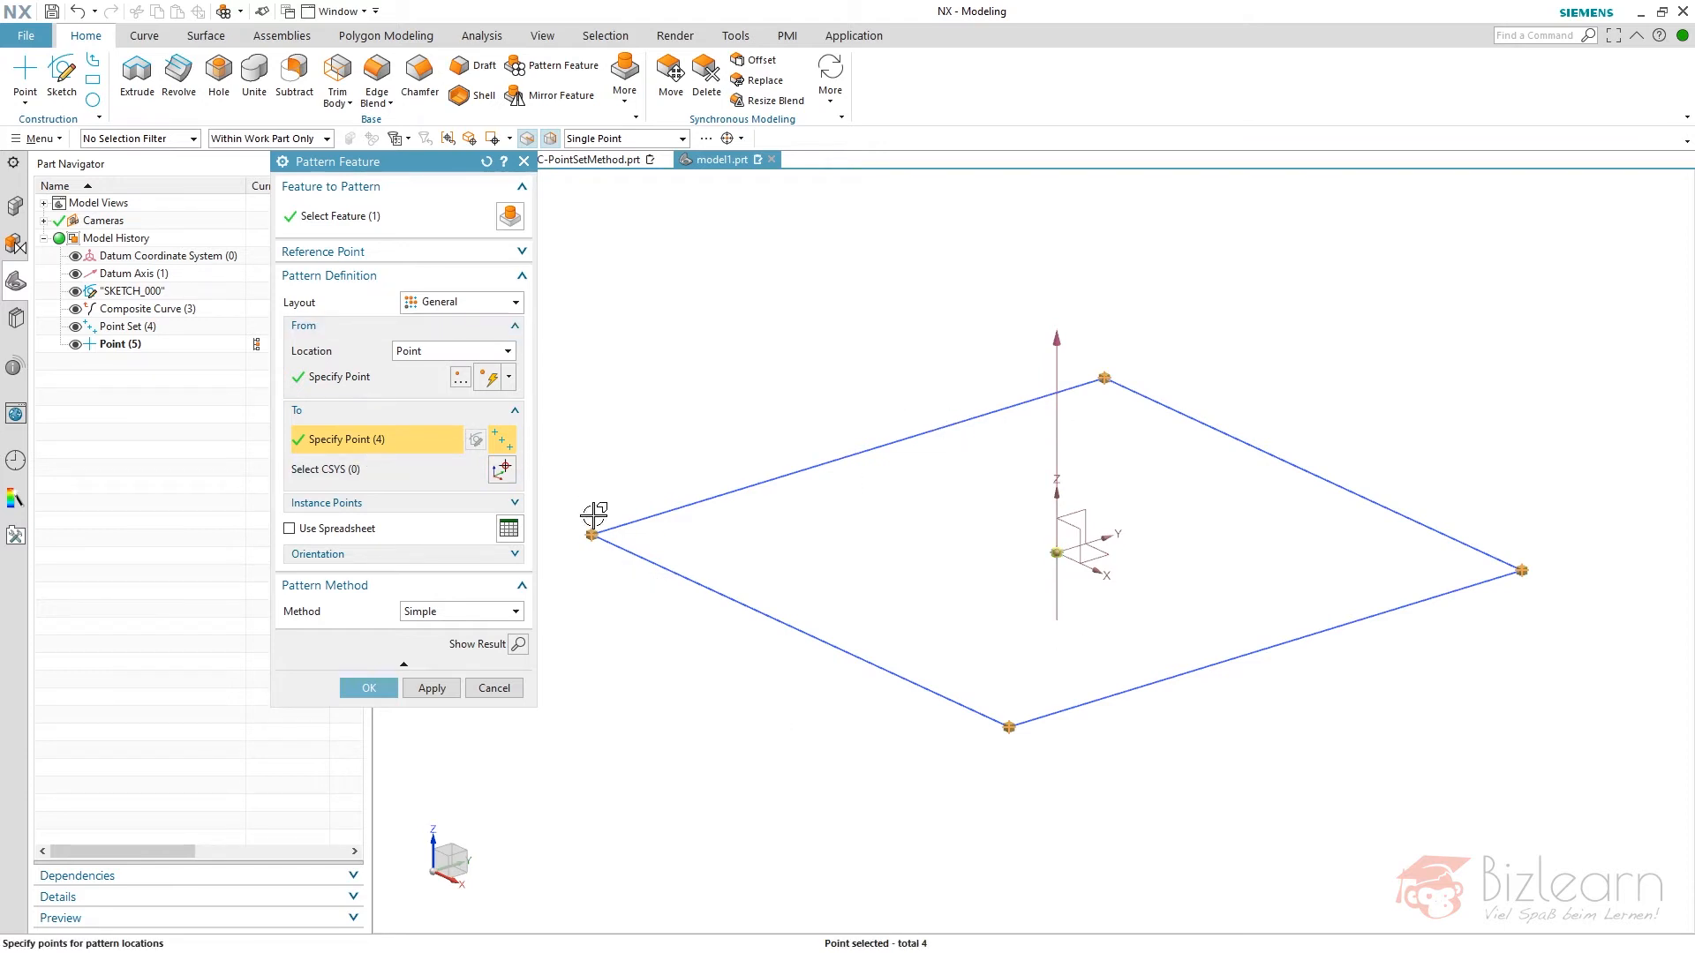
right_click(587, 530)
click(369, 688)
- Reopen the general pattern feature and examine its target point selection
double_click(168, 362)
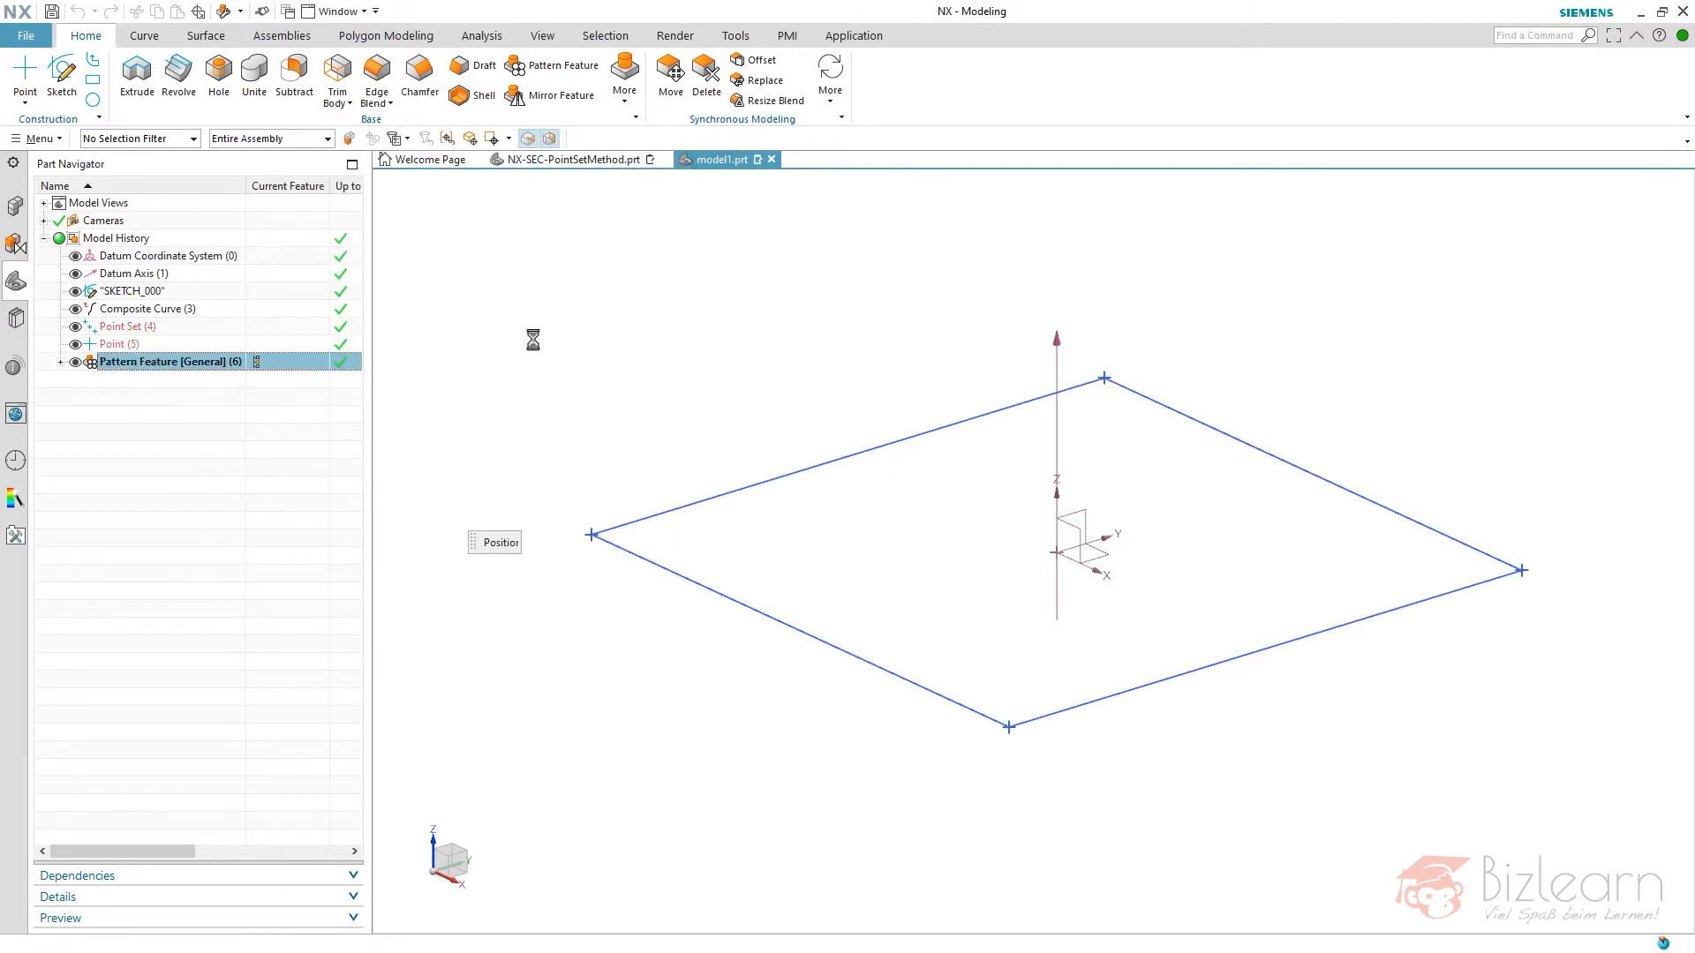
click(433, 440)
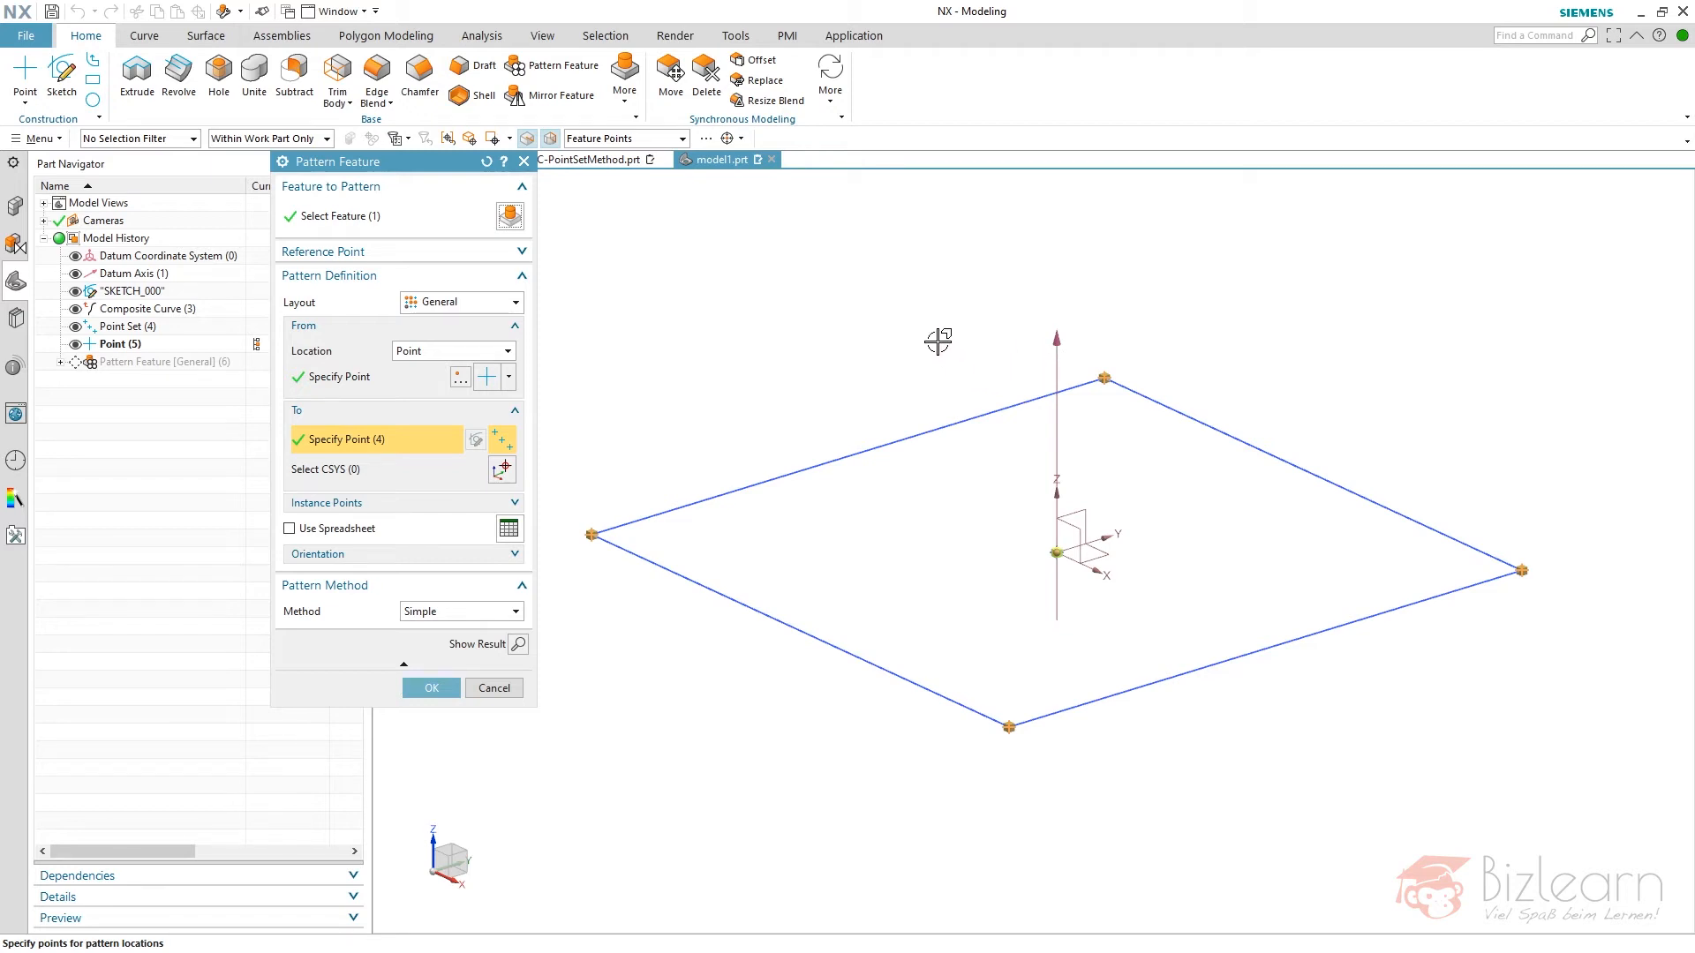
middle_click(885, 341)
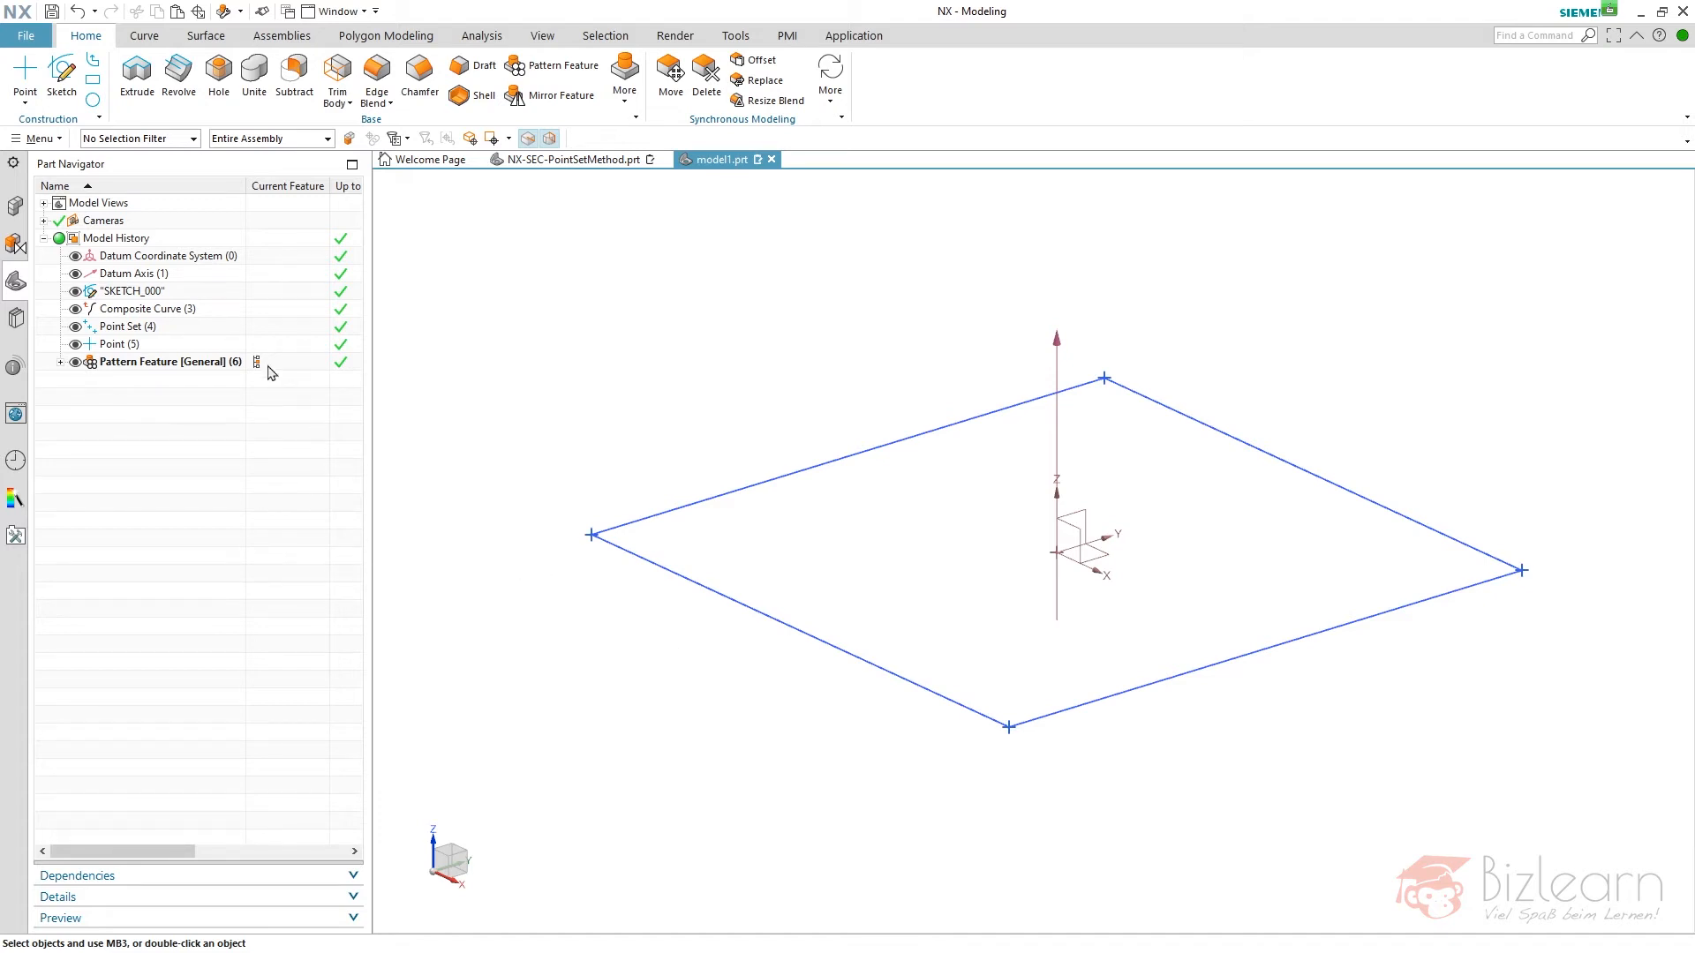
- Group all features from the datum coordinate system to the pattern feature into an embedded feature group named "concept"
click(159, 257)
shift+click(142, 362)
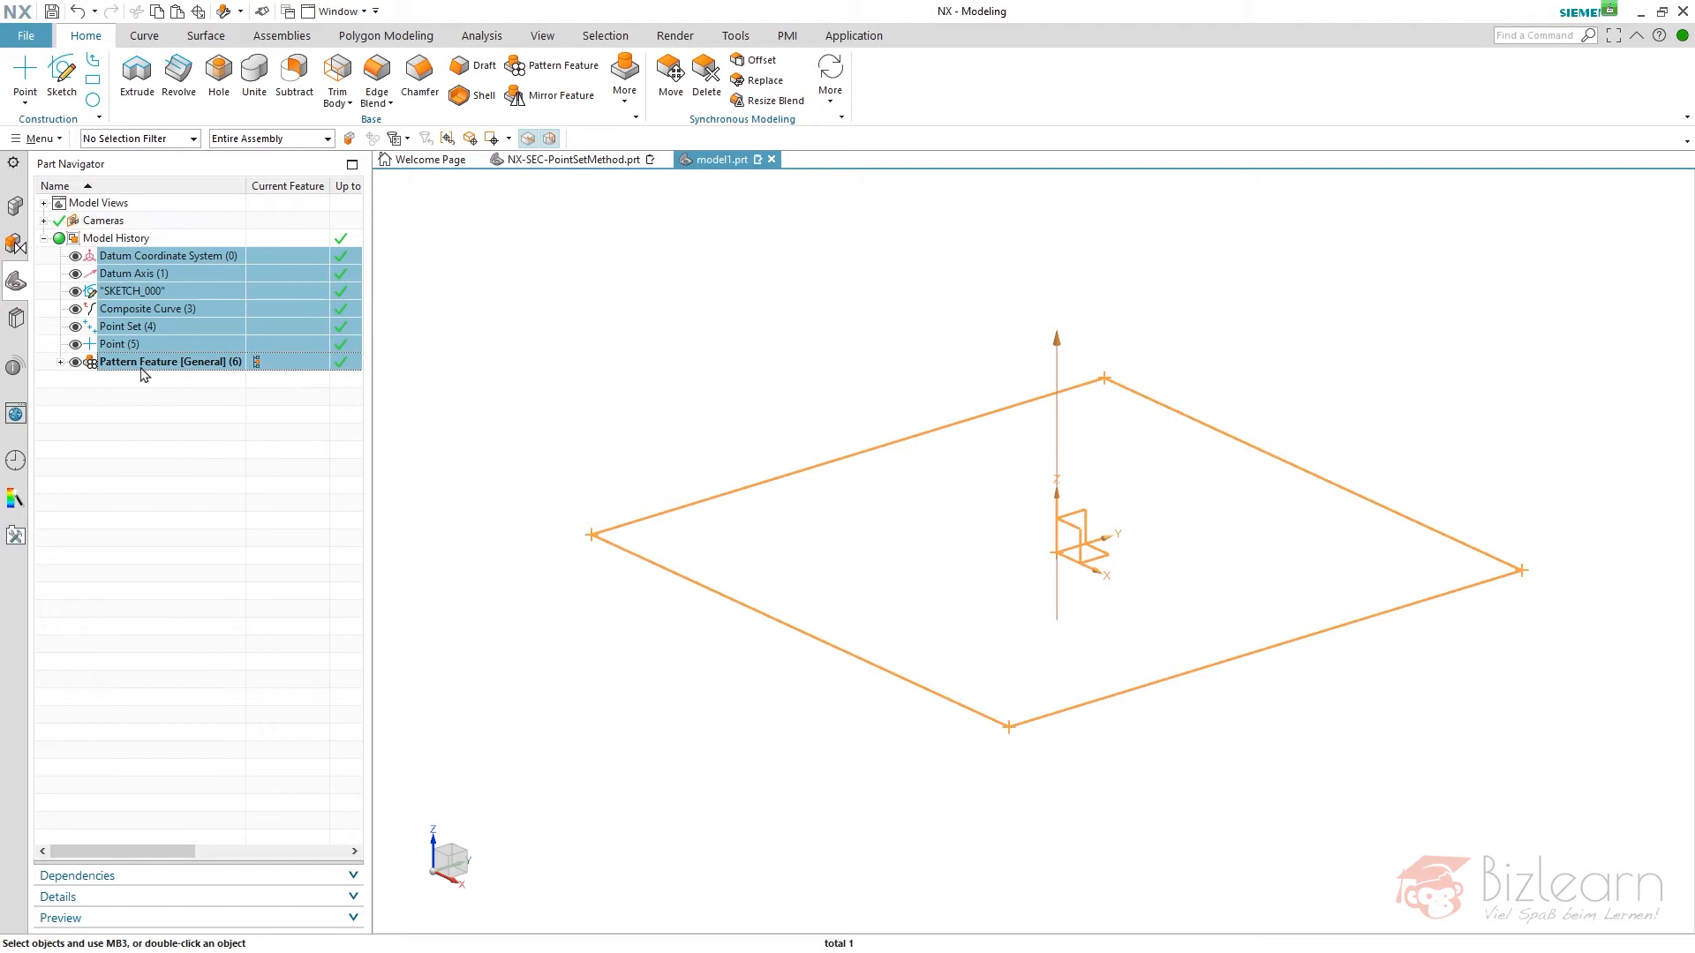
right_click(138, 349)
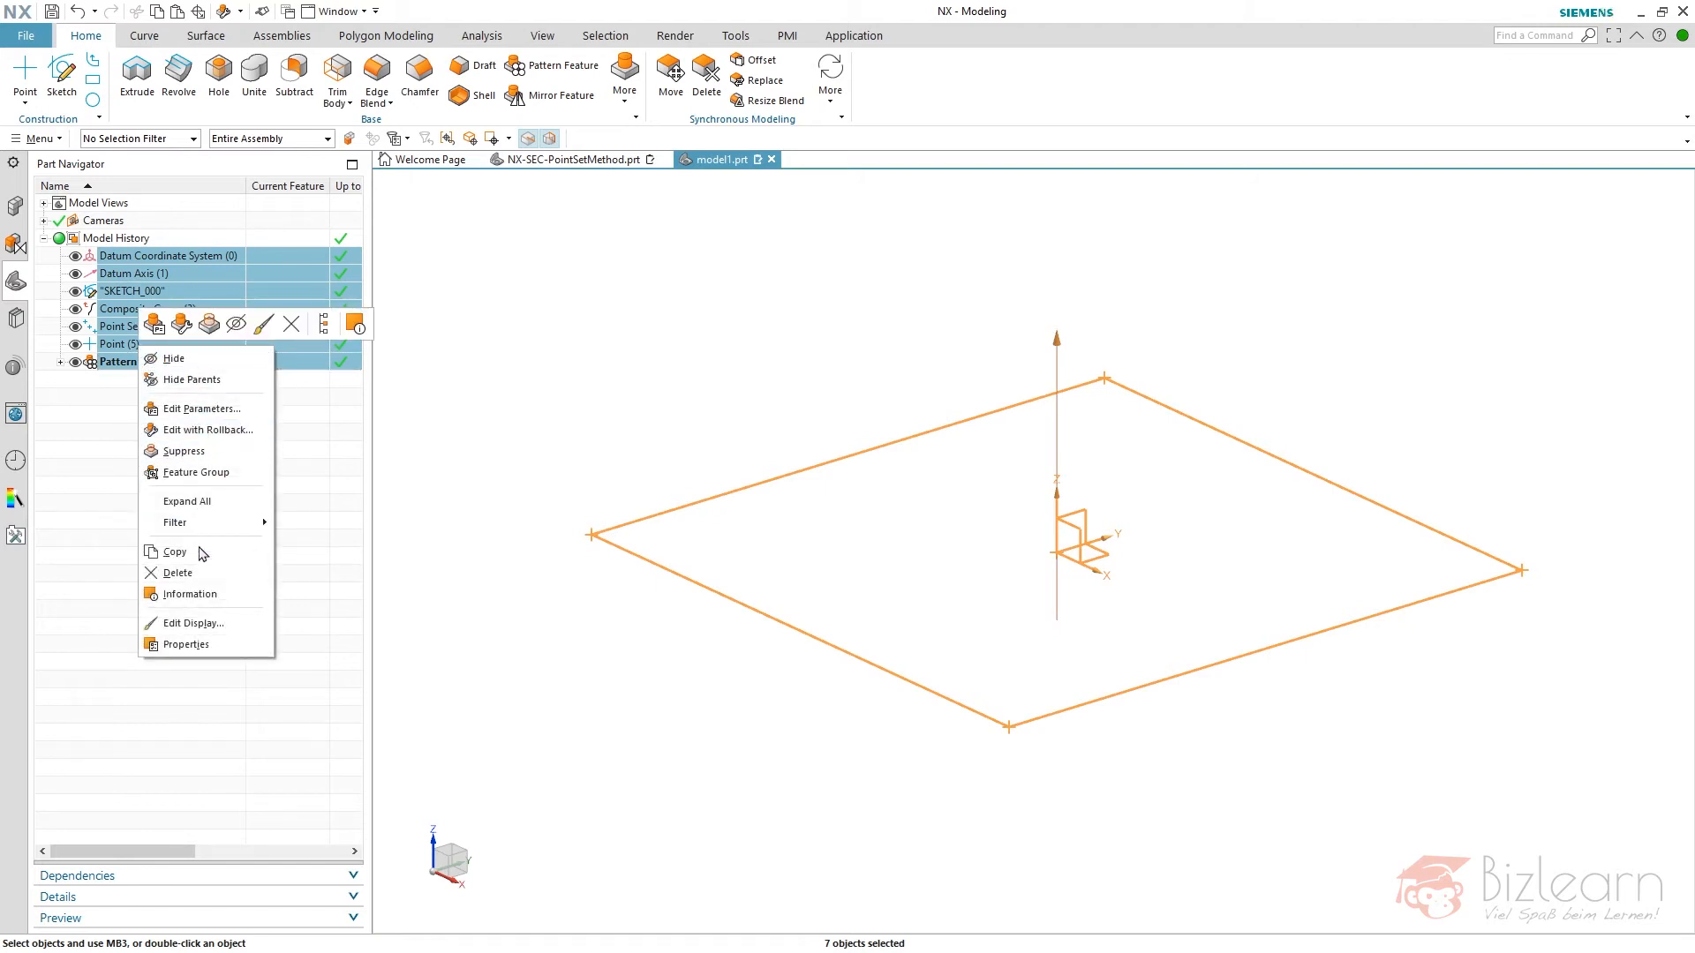
click(196, 473)
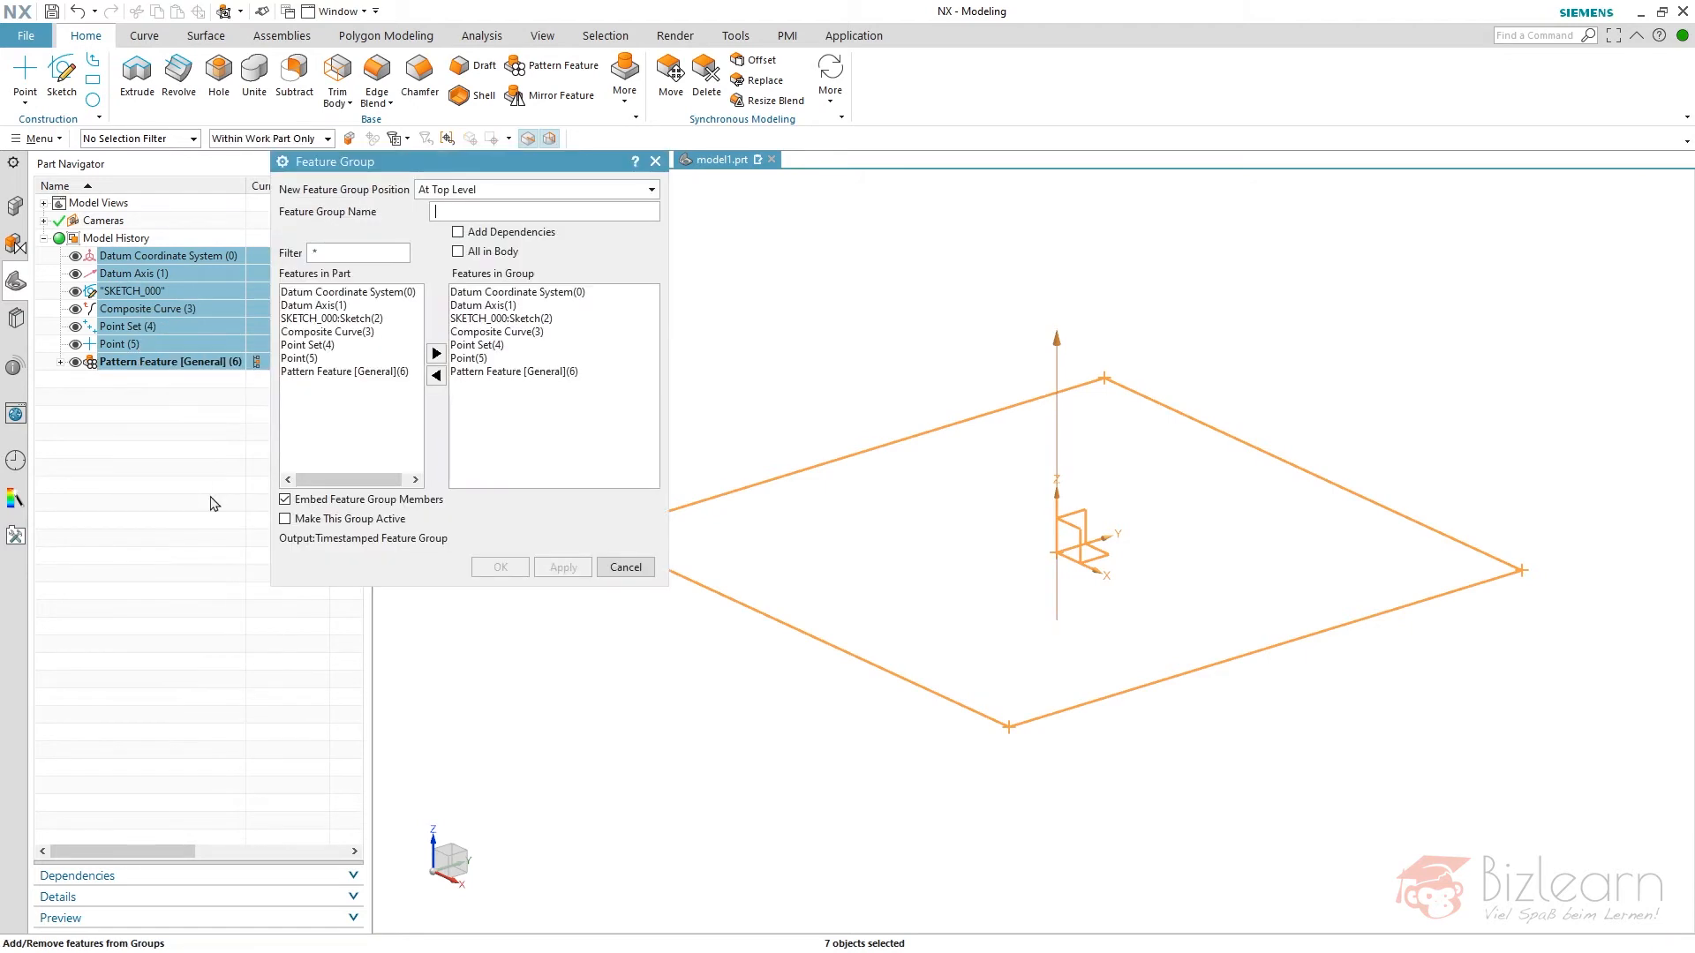
text(concept)
key(Return)
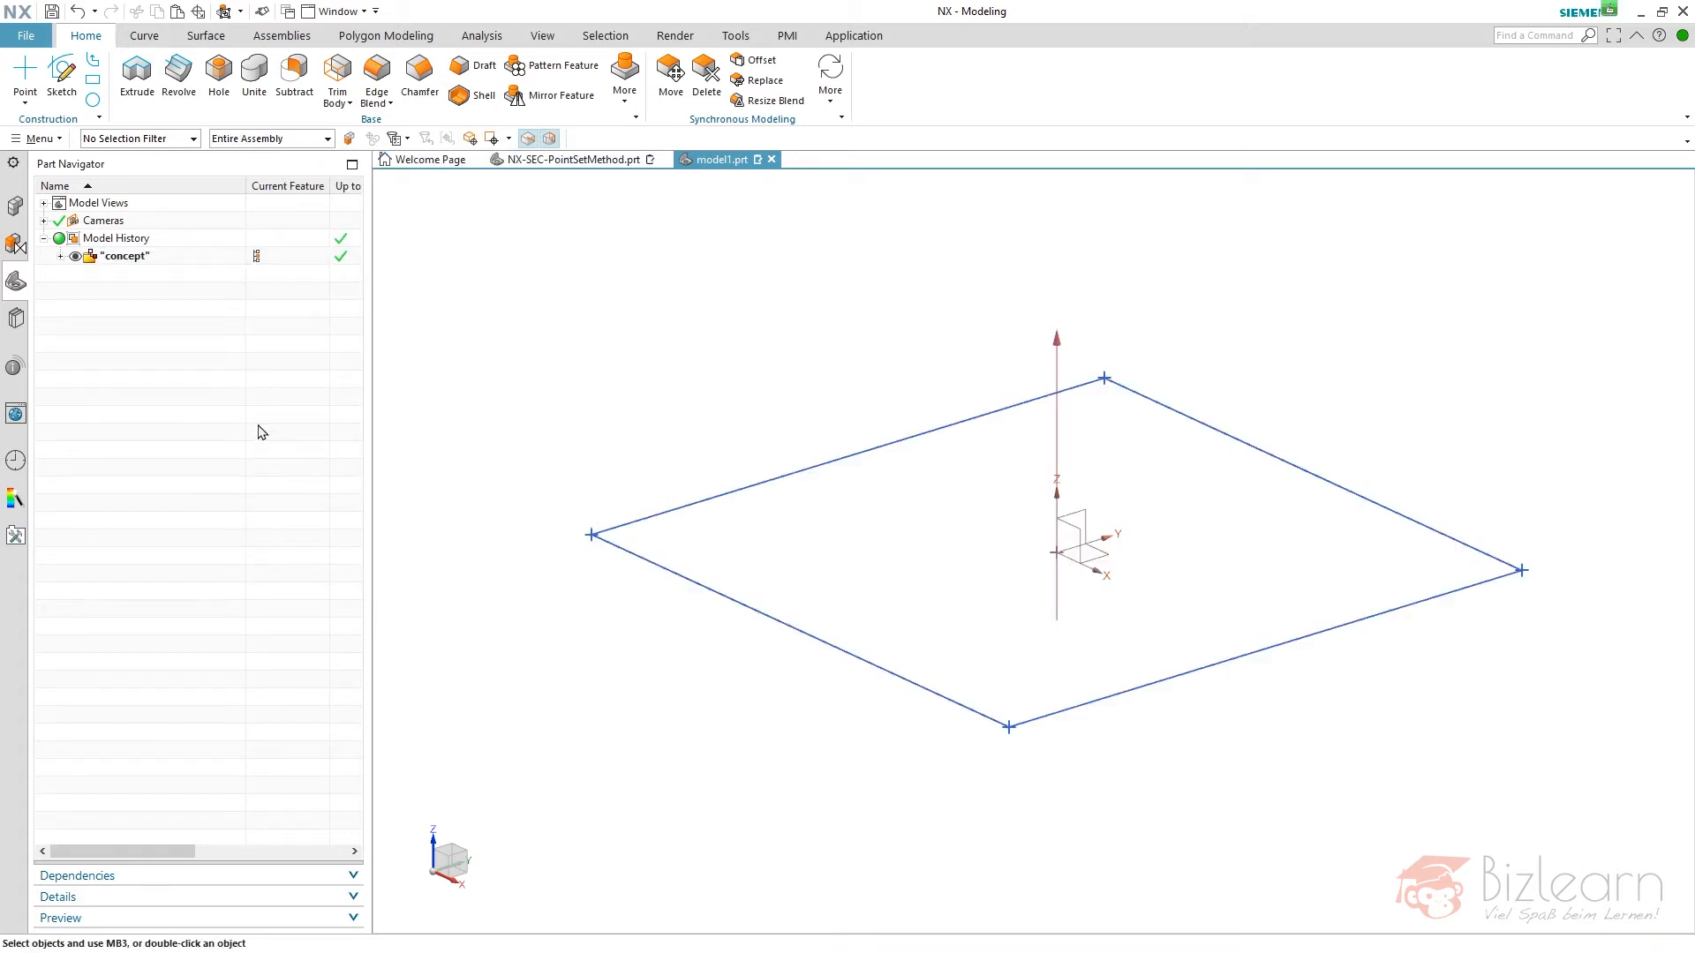
- Extrude the composite curve from the concept group with a symmetric limit distance of 15 mm
click(137, 73)
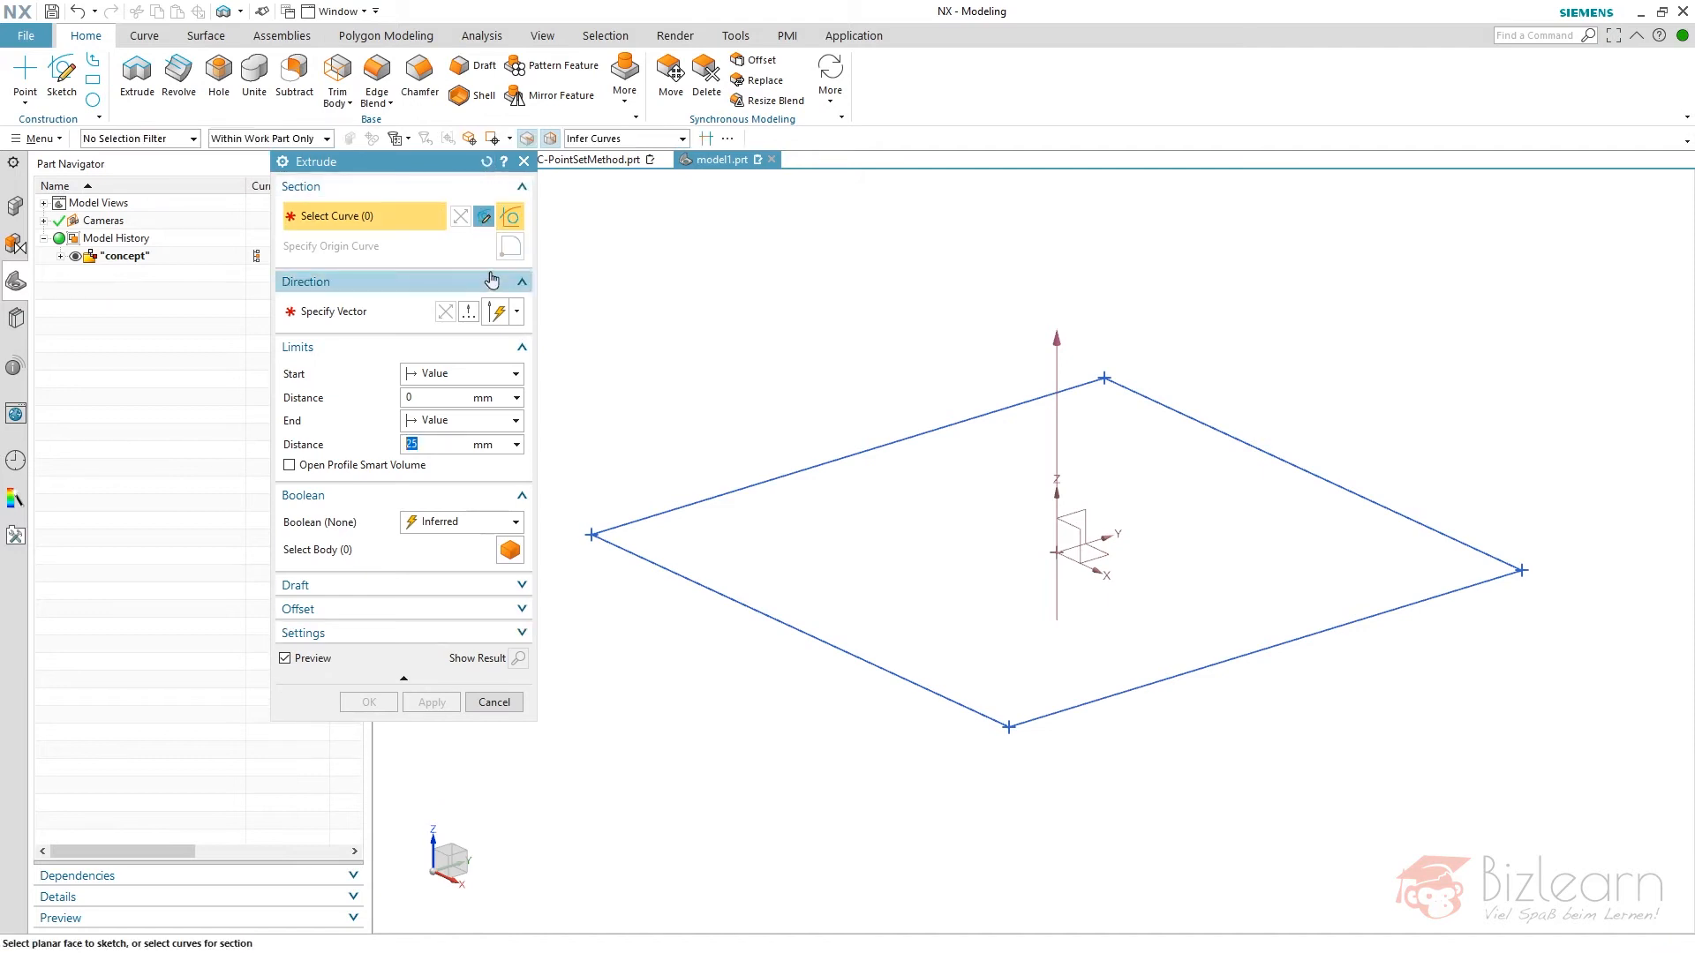
click(60, 256)
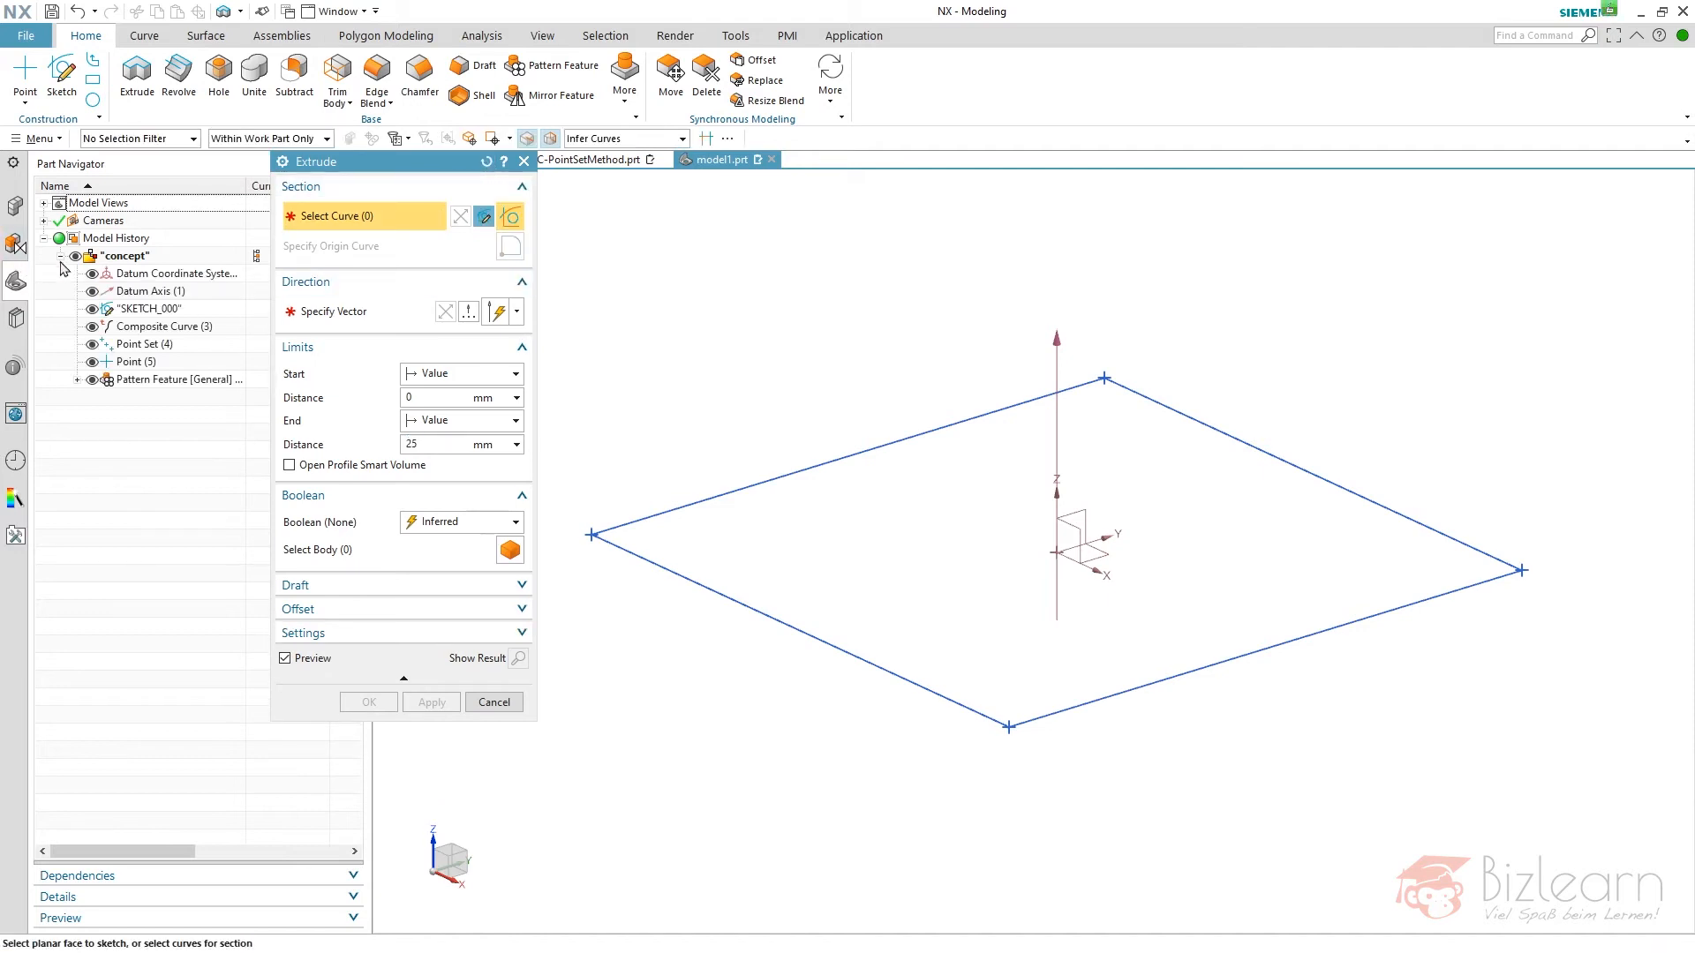
click(148, 330)
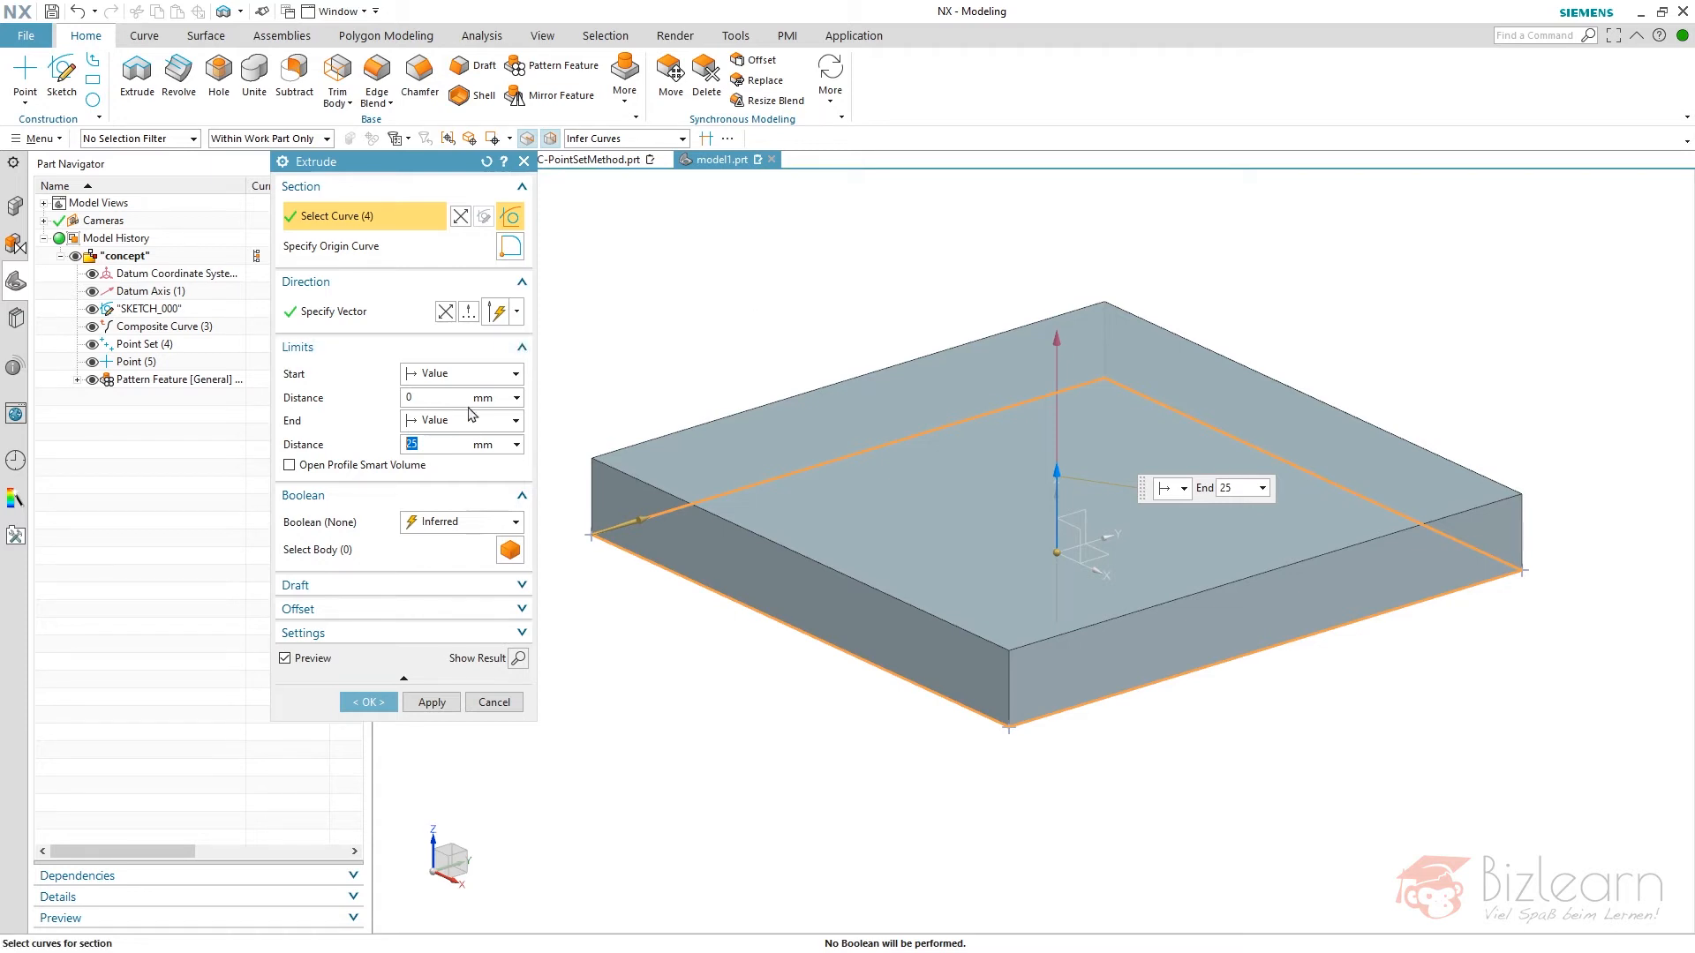
click(461, 421)
click(458, 460)
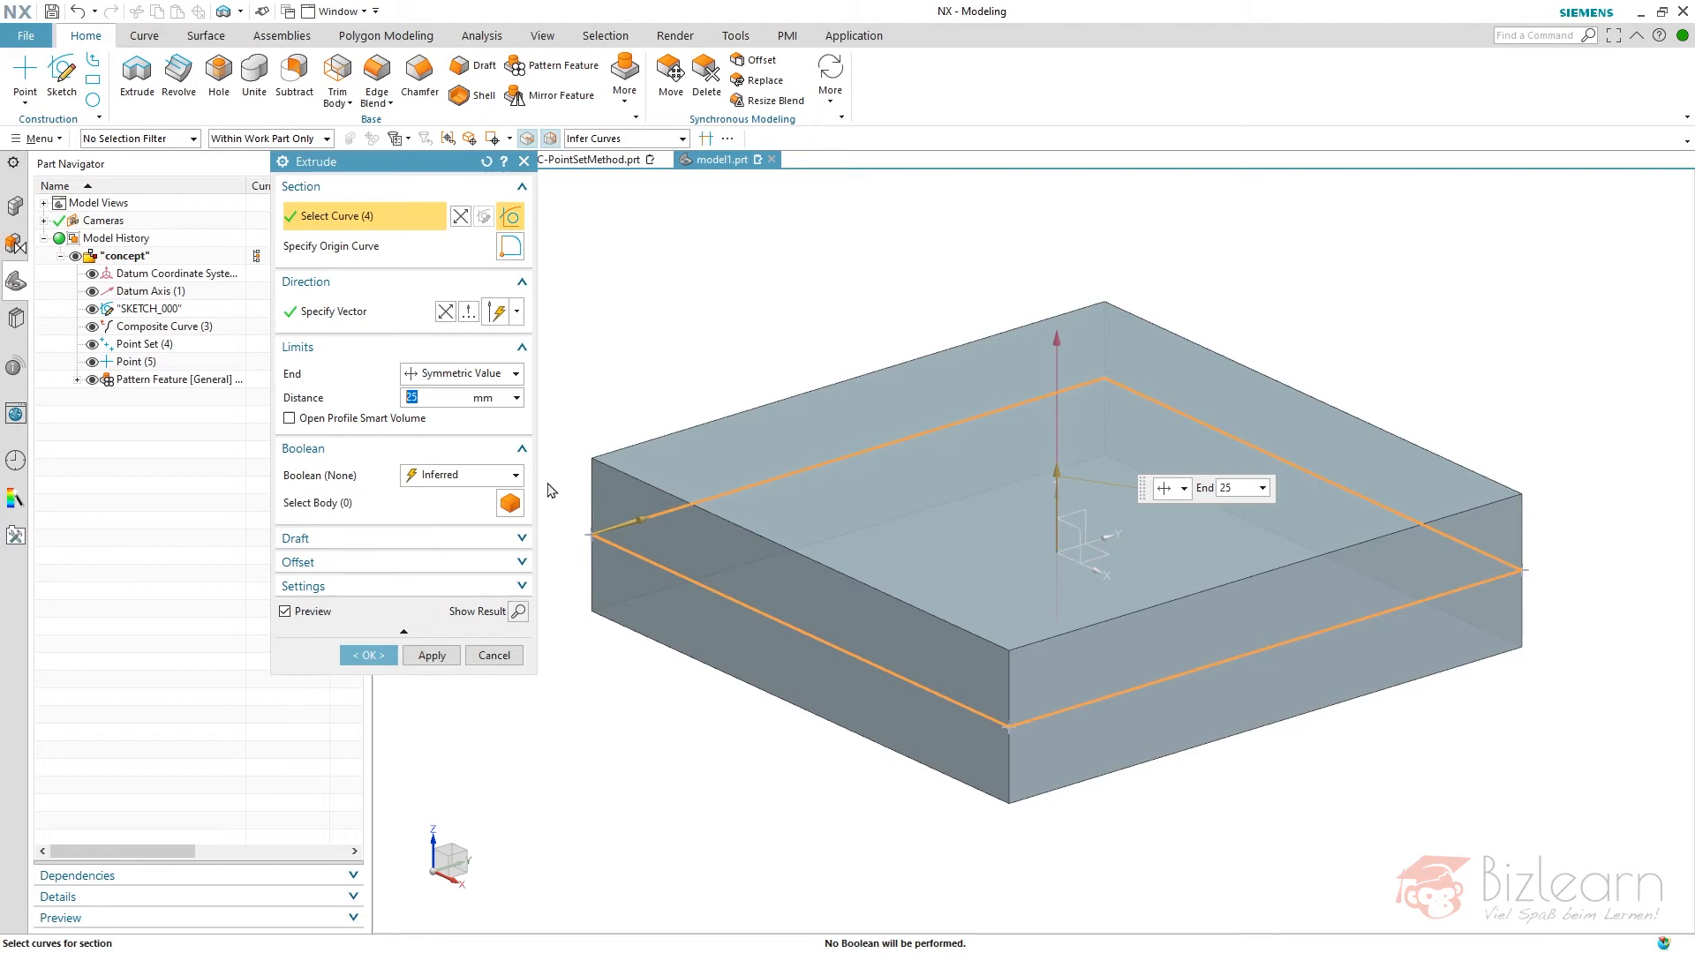
text(15)
key(Return)
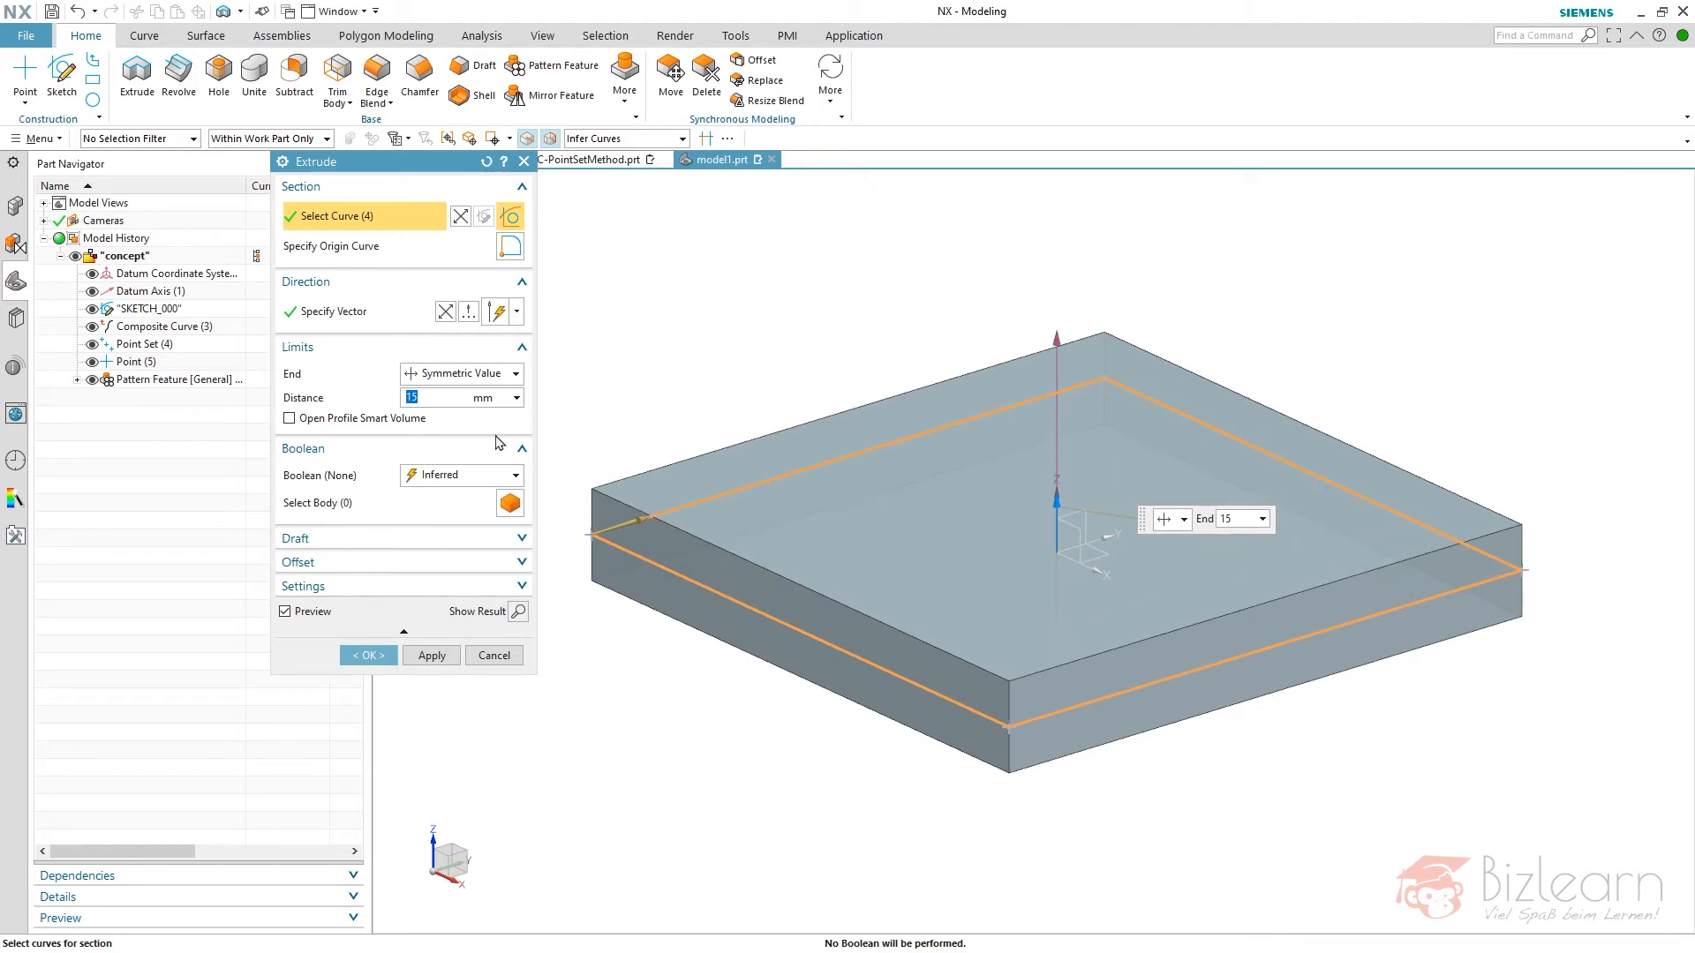
- Give the extrusion a symmetric offset of 10 mm to form the frame and finish the feature
click(468, 562)
click(481, 590)
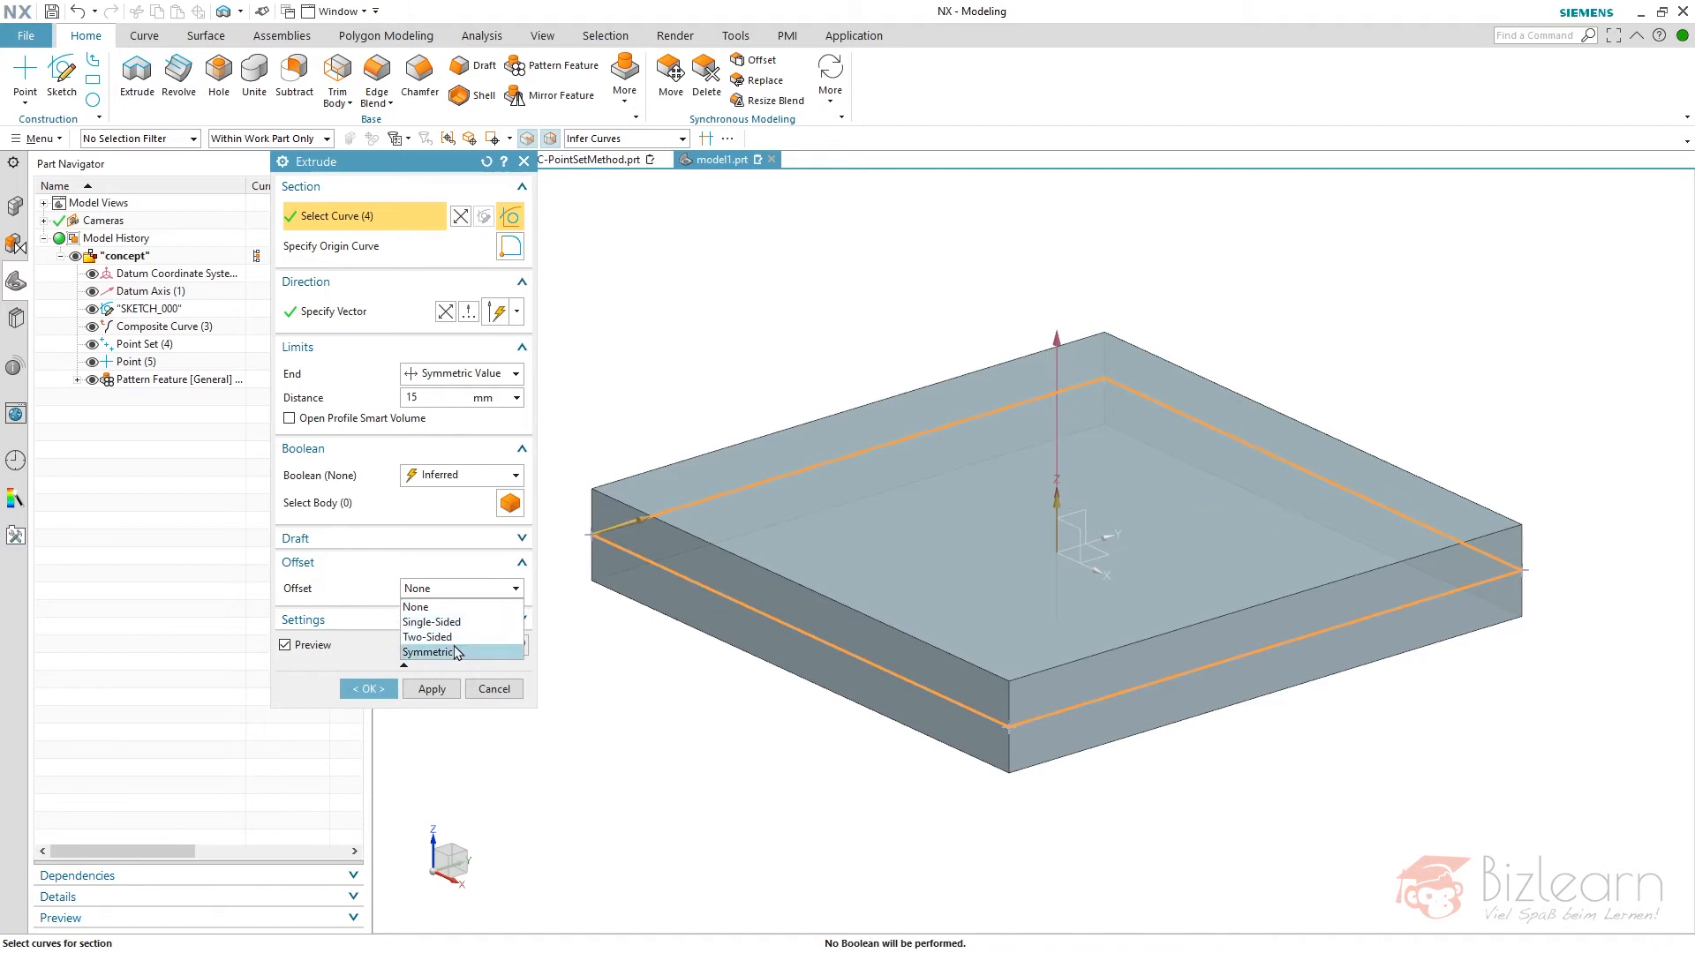
click(428, 652)
text(10)
key(Return)
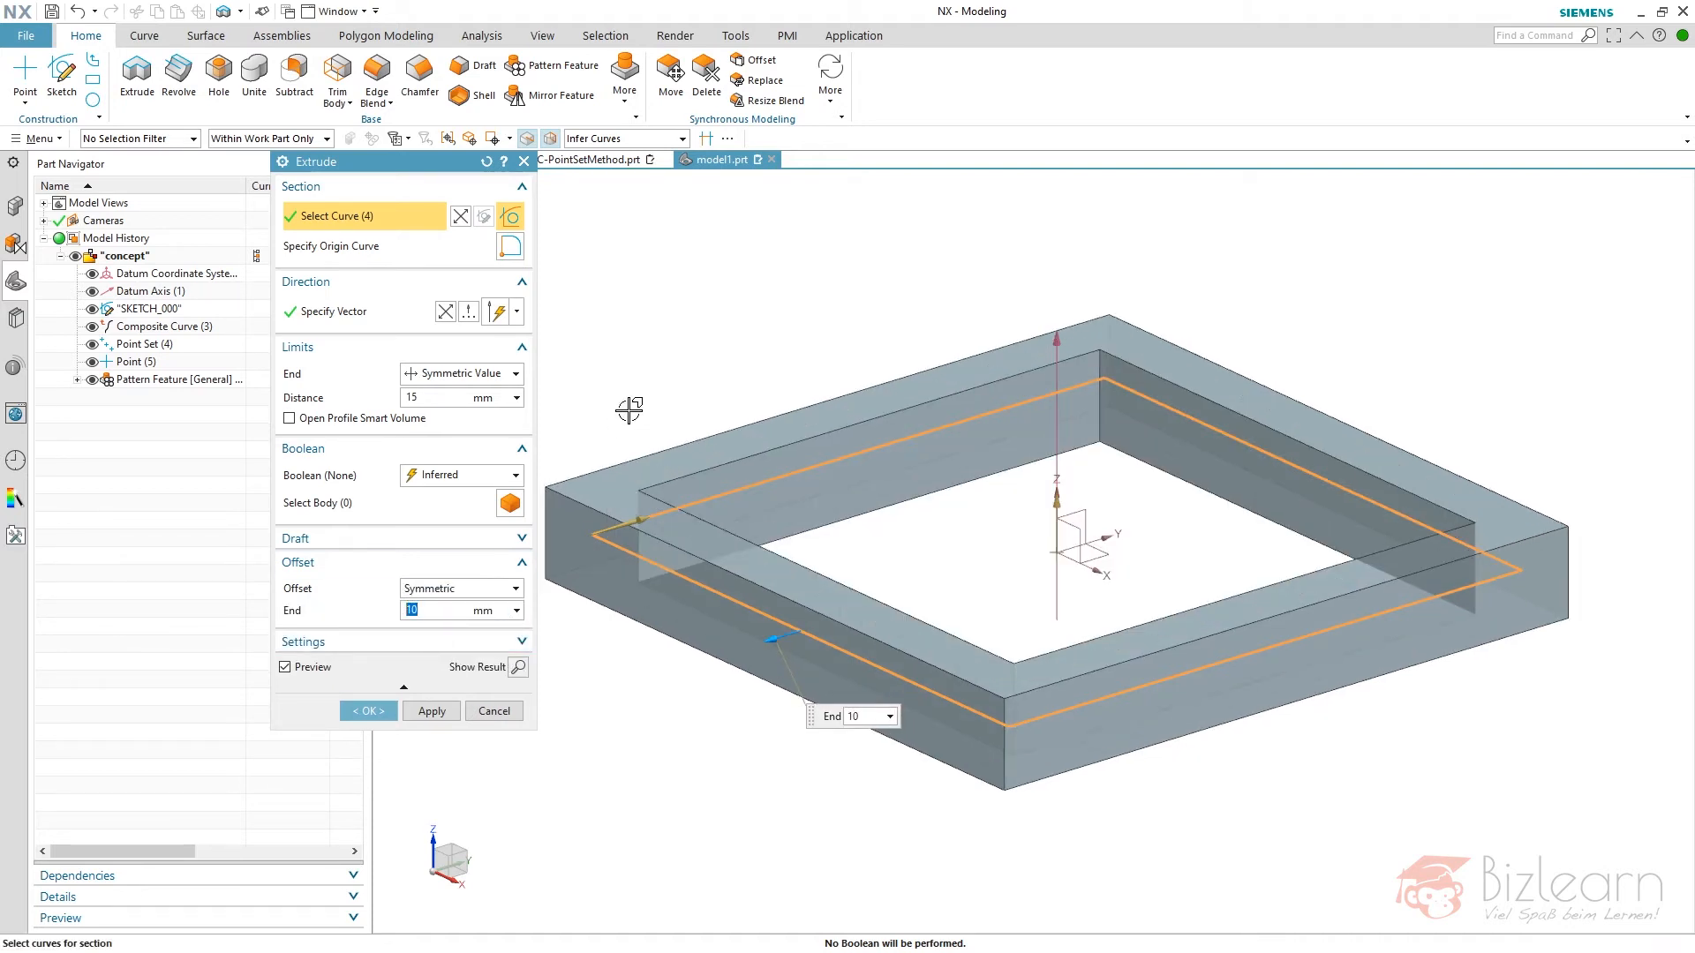
middle_click(700, 362)
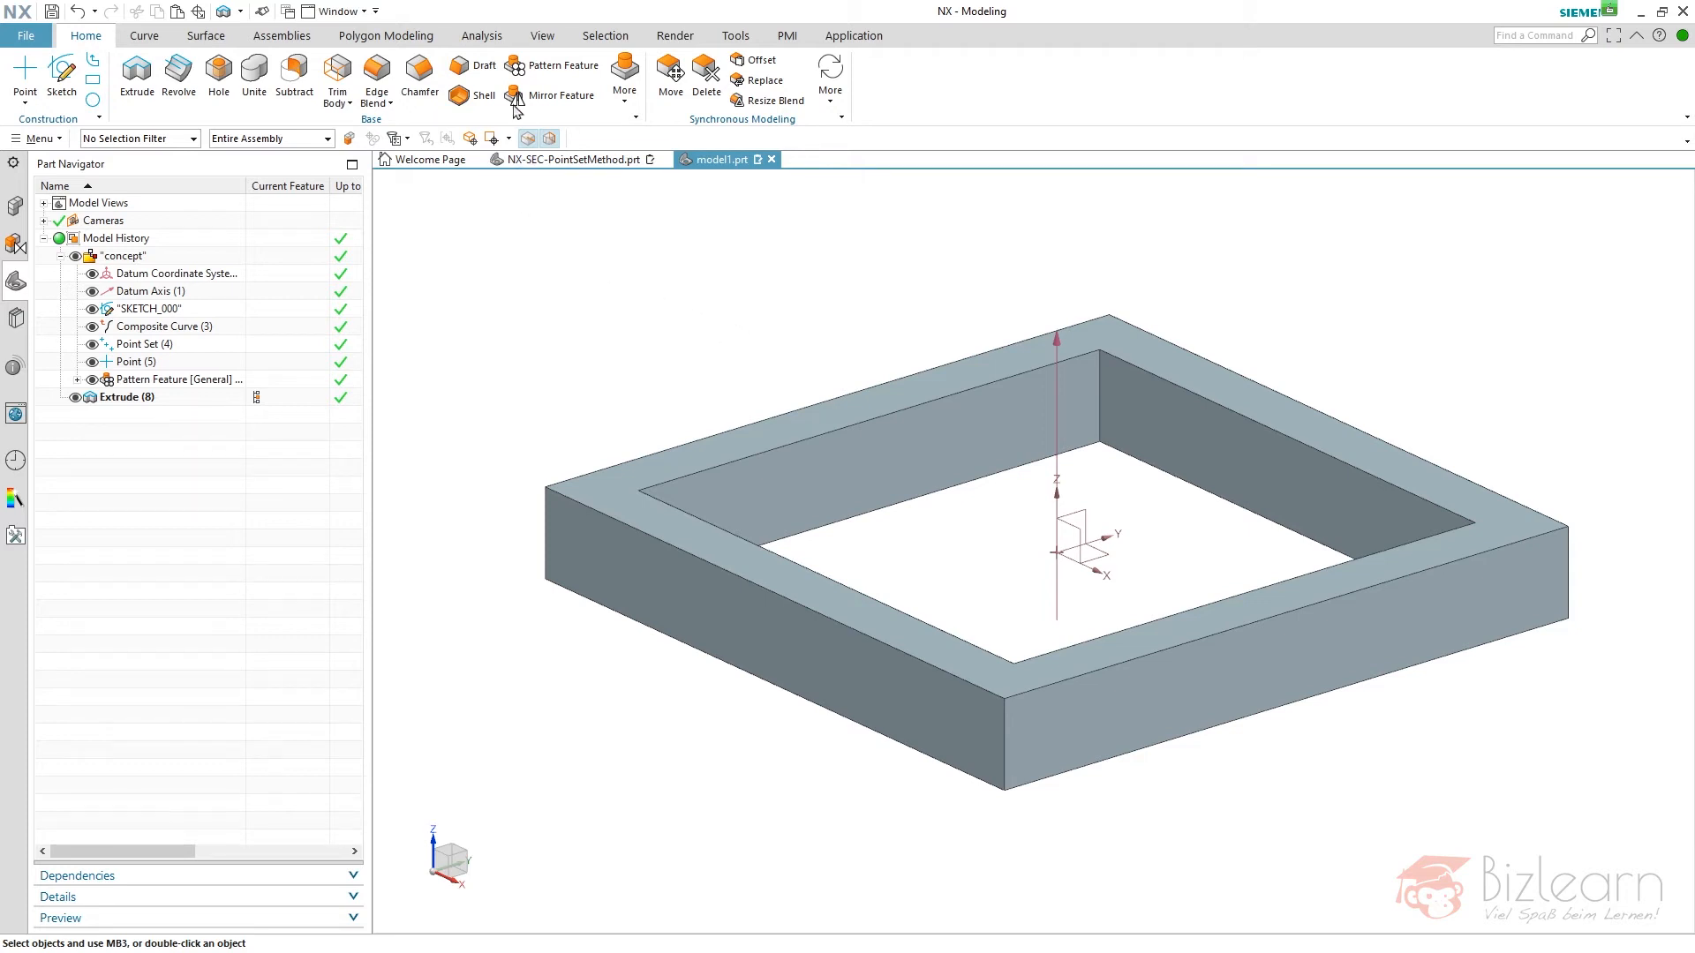
- Set up a parting face draft with the concept's datum axis as draw direction and the datum XY plane as parting face
click(476, 69)
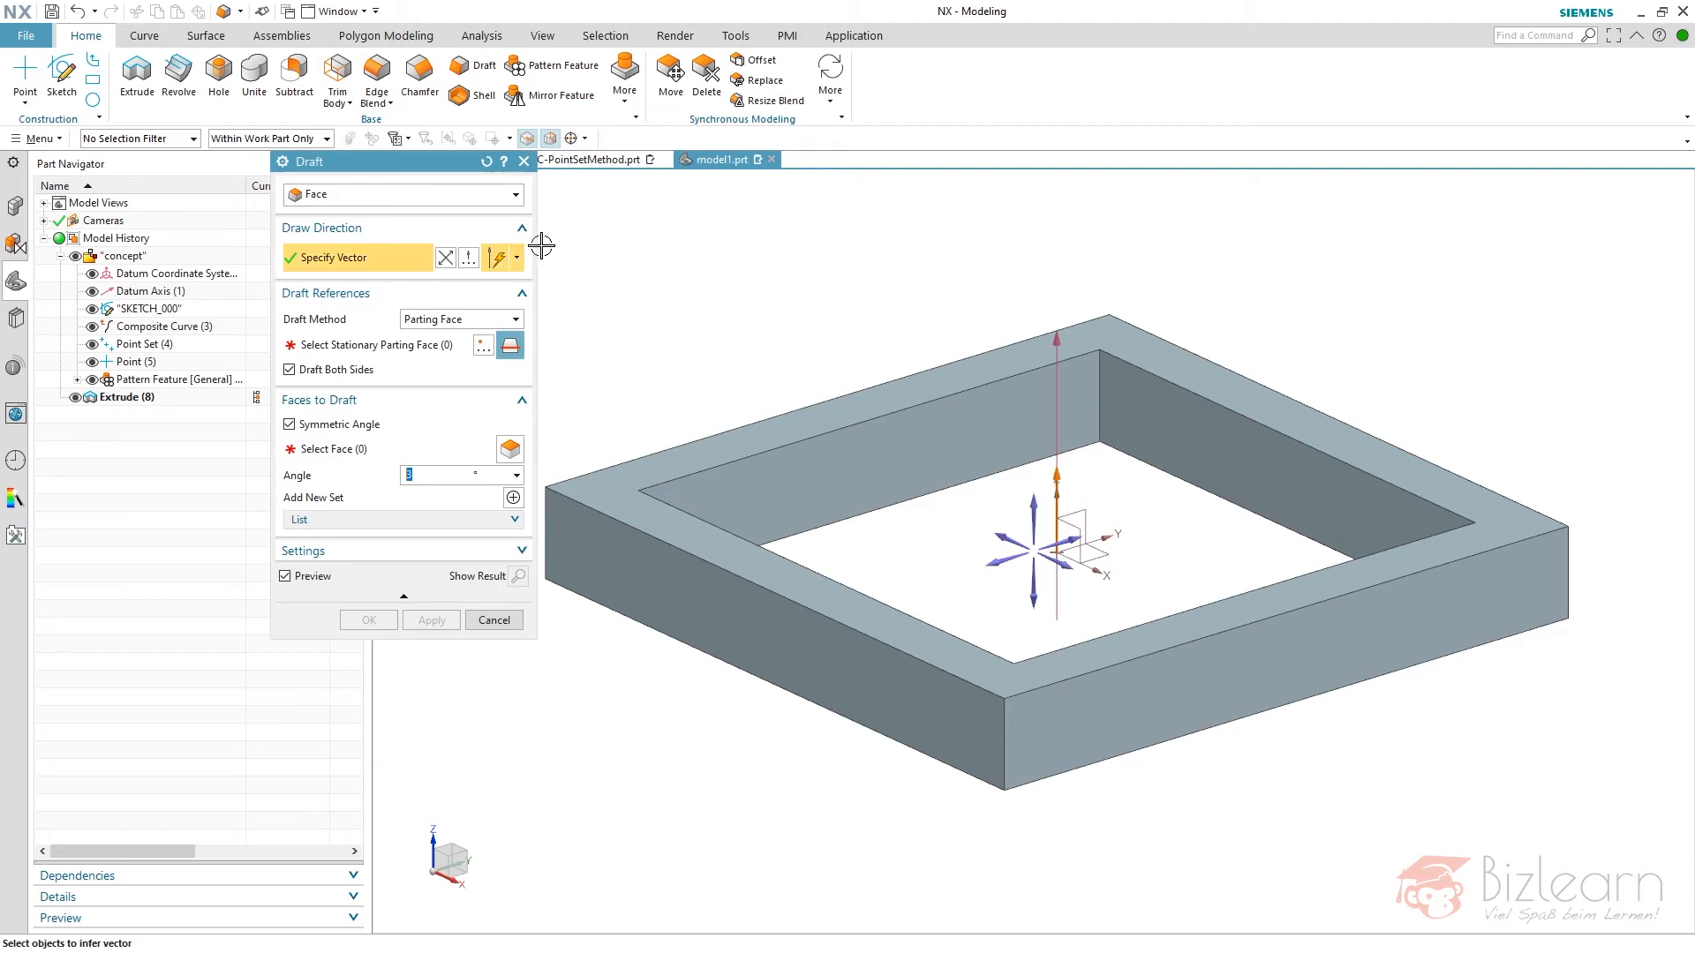
click(486, 161)
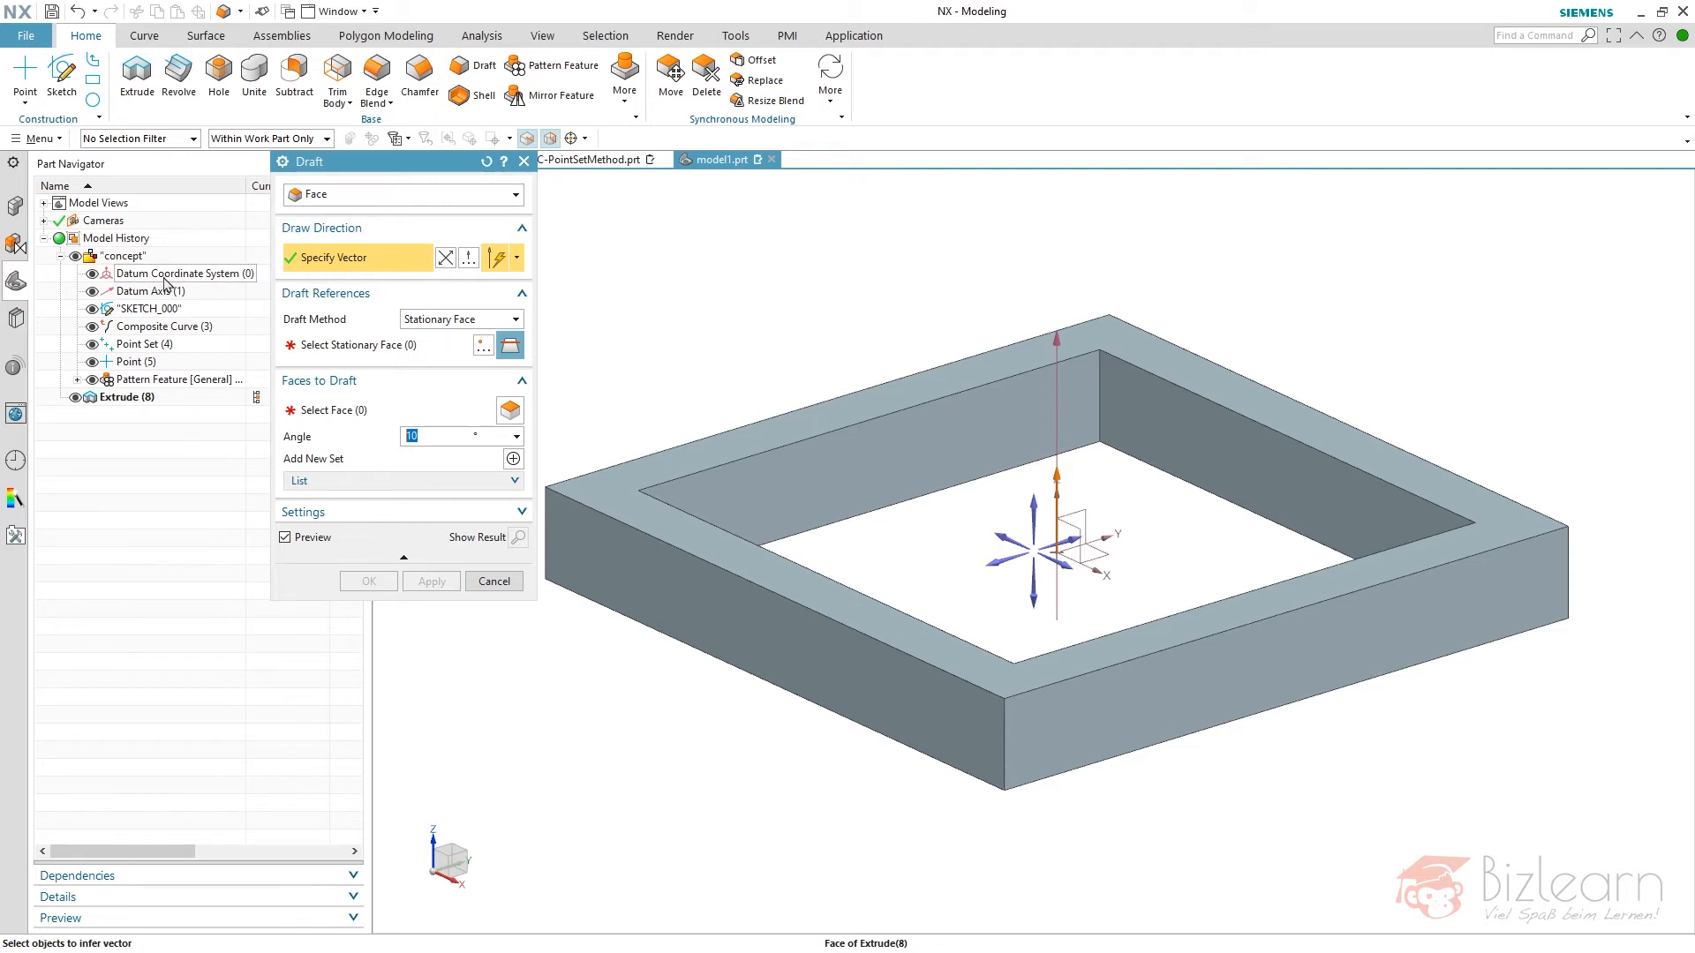
click(151, 292)
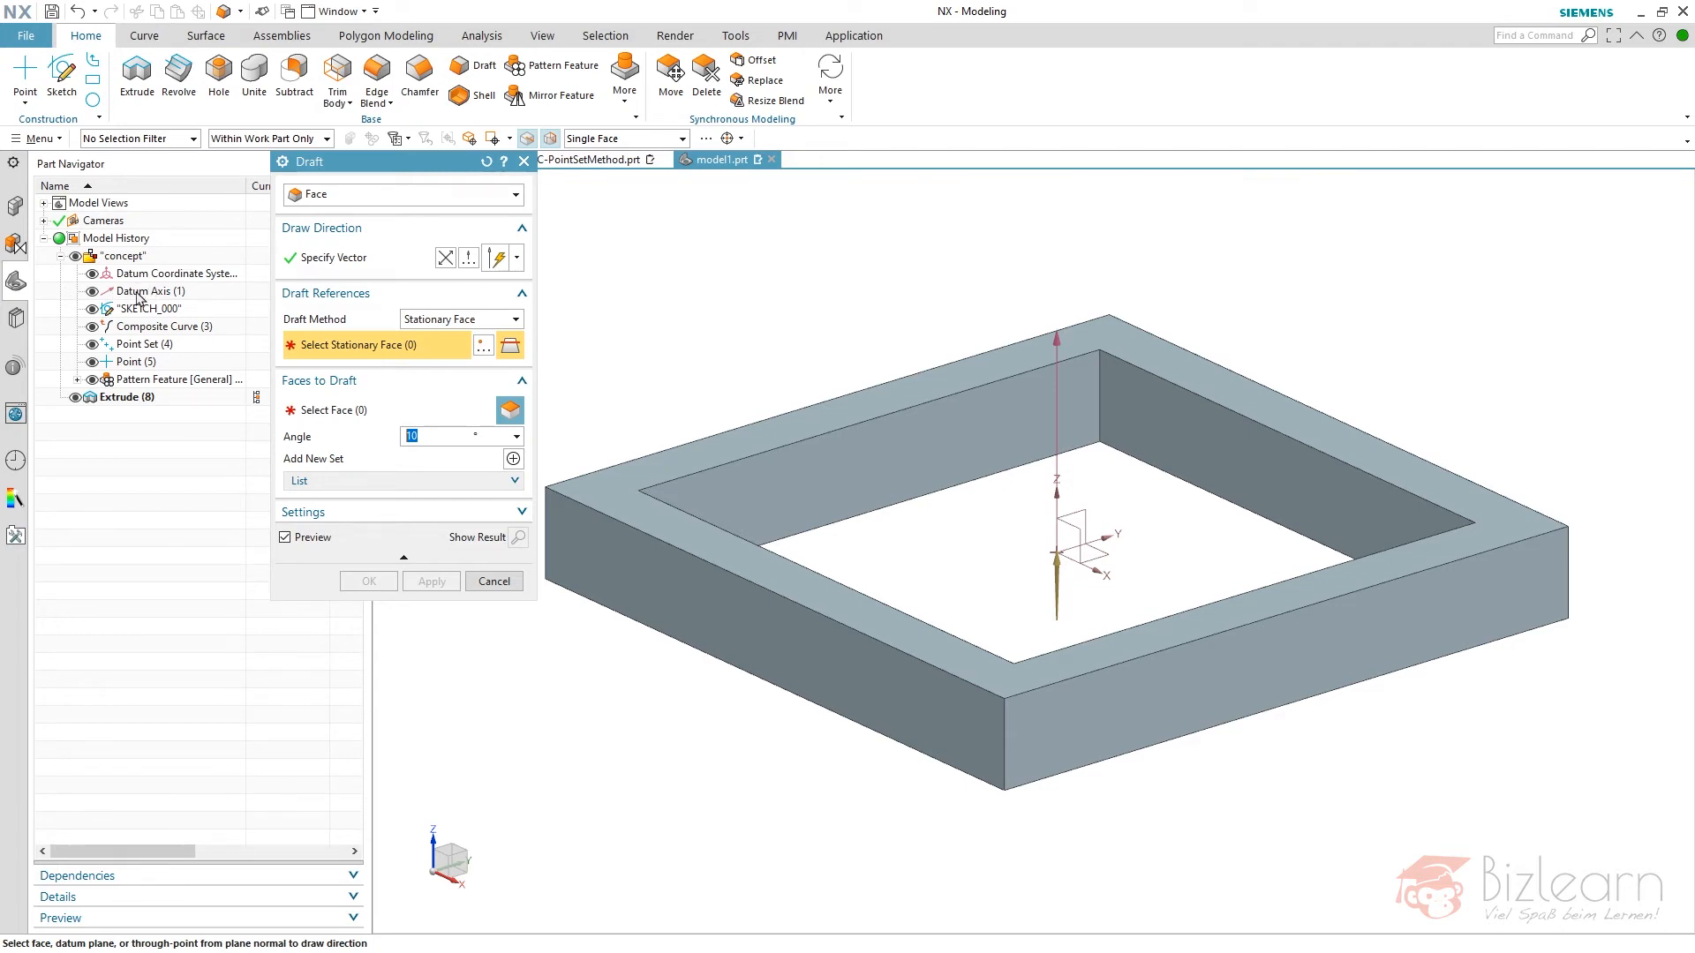
click(516, 320)
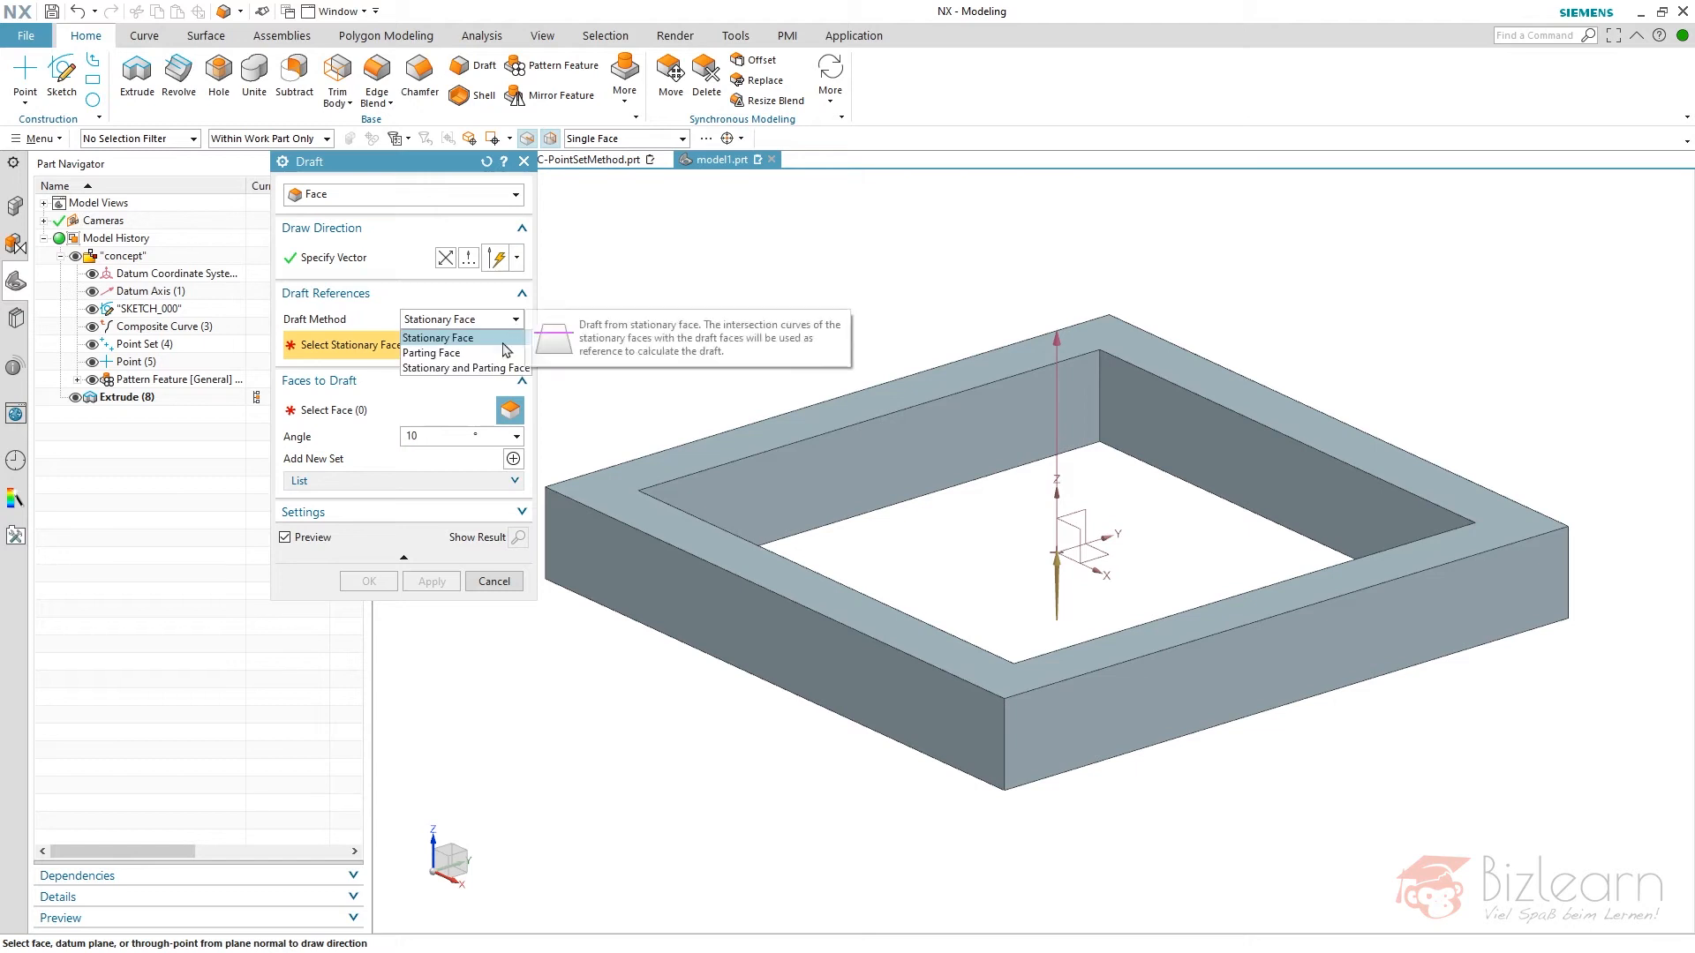
click(495, 349)
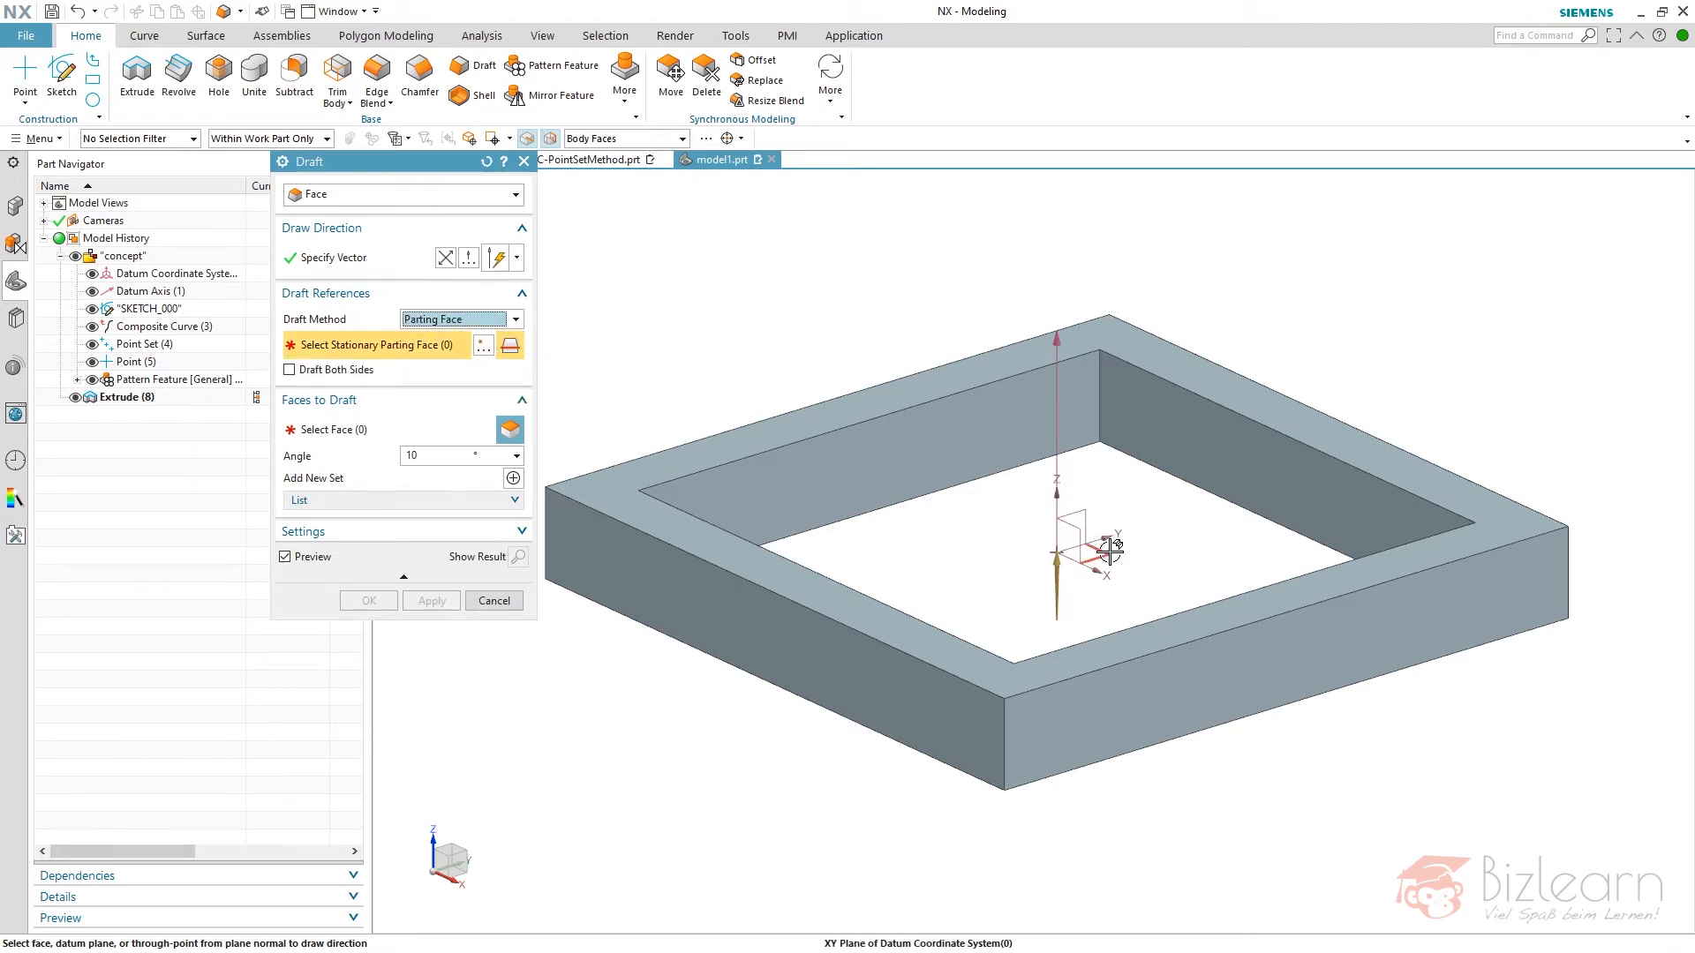
click(1137, 526)
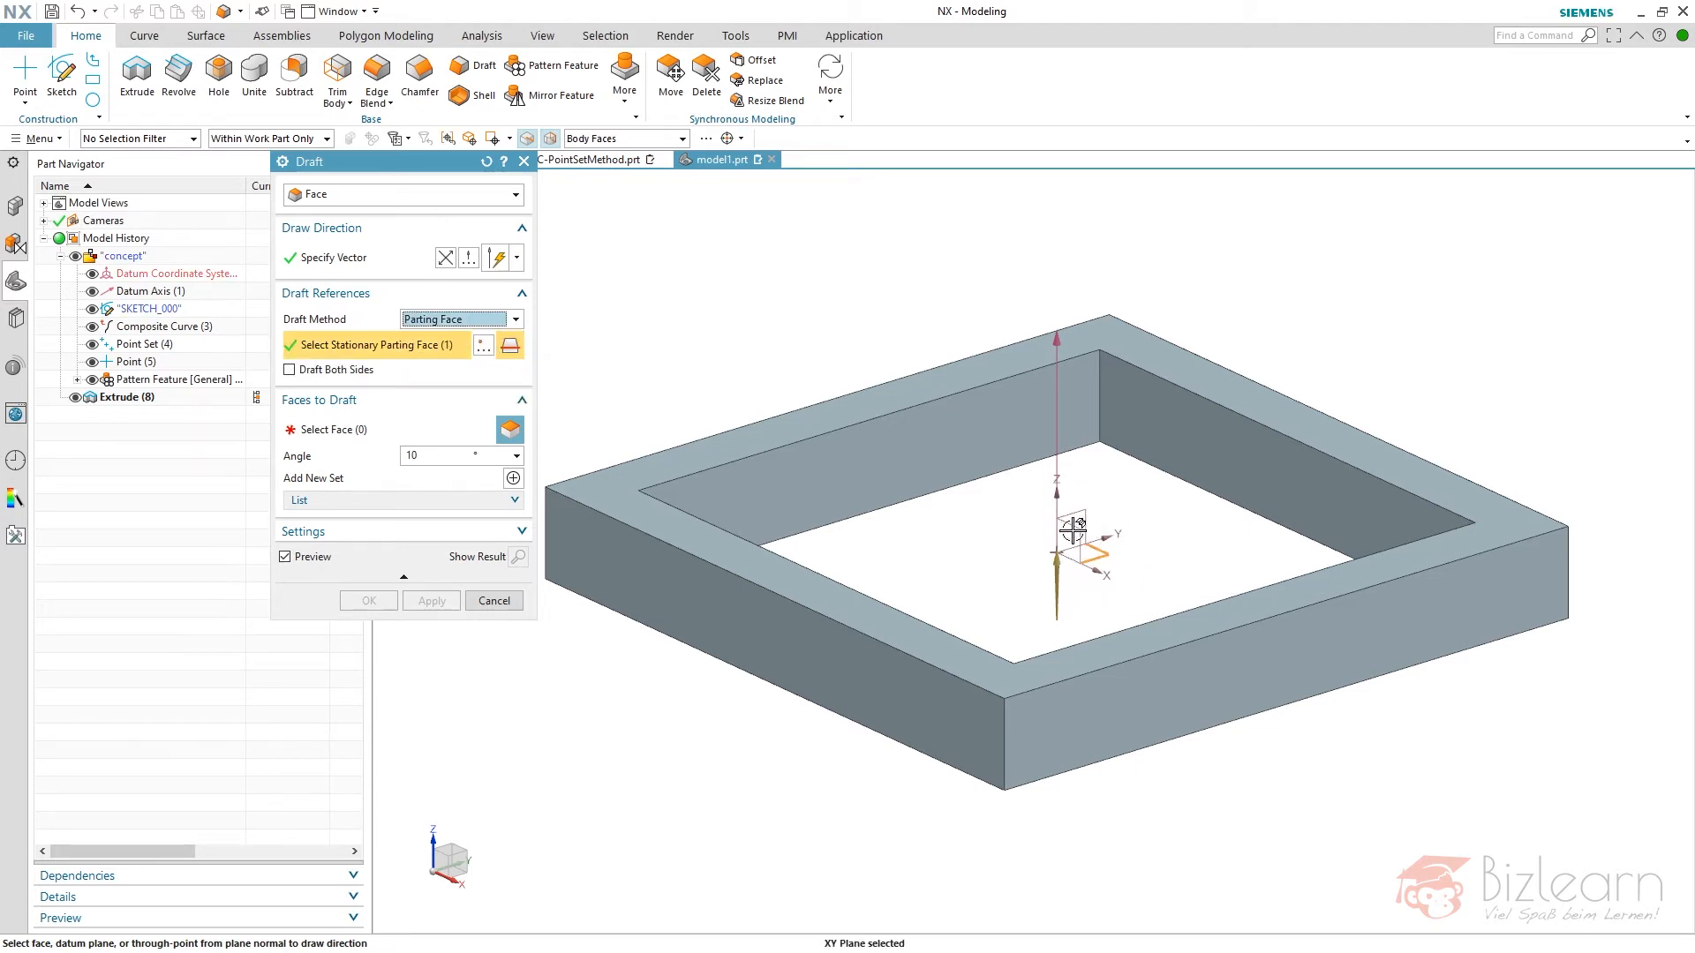
middle_click(717, 305)
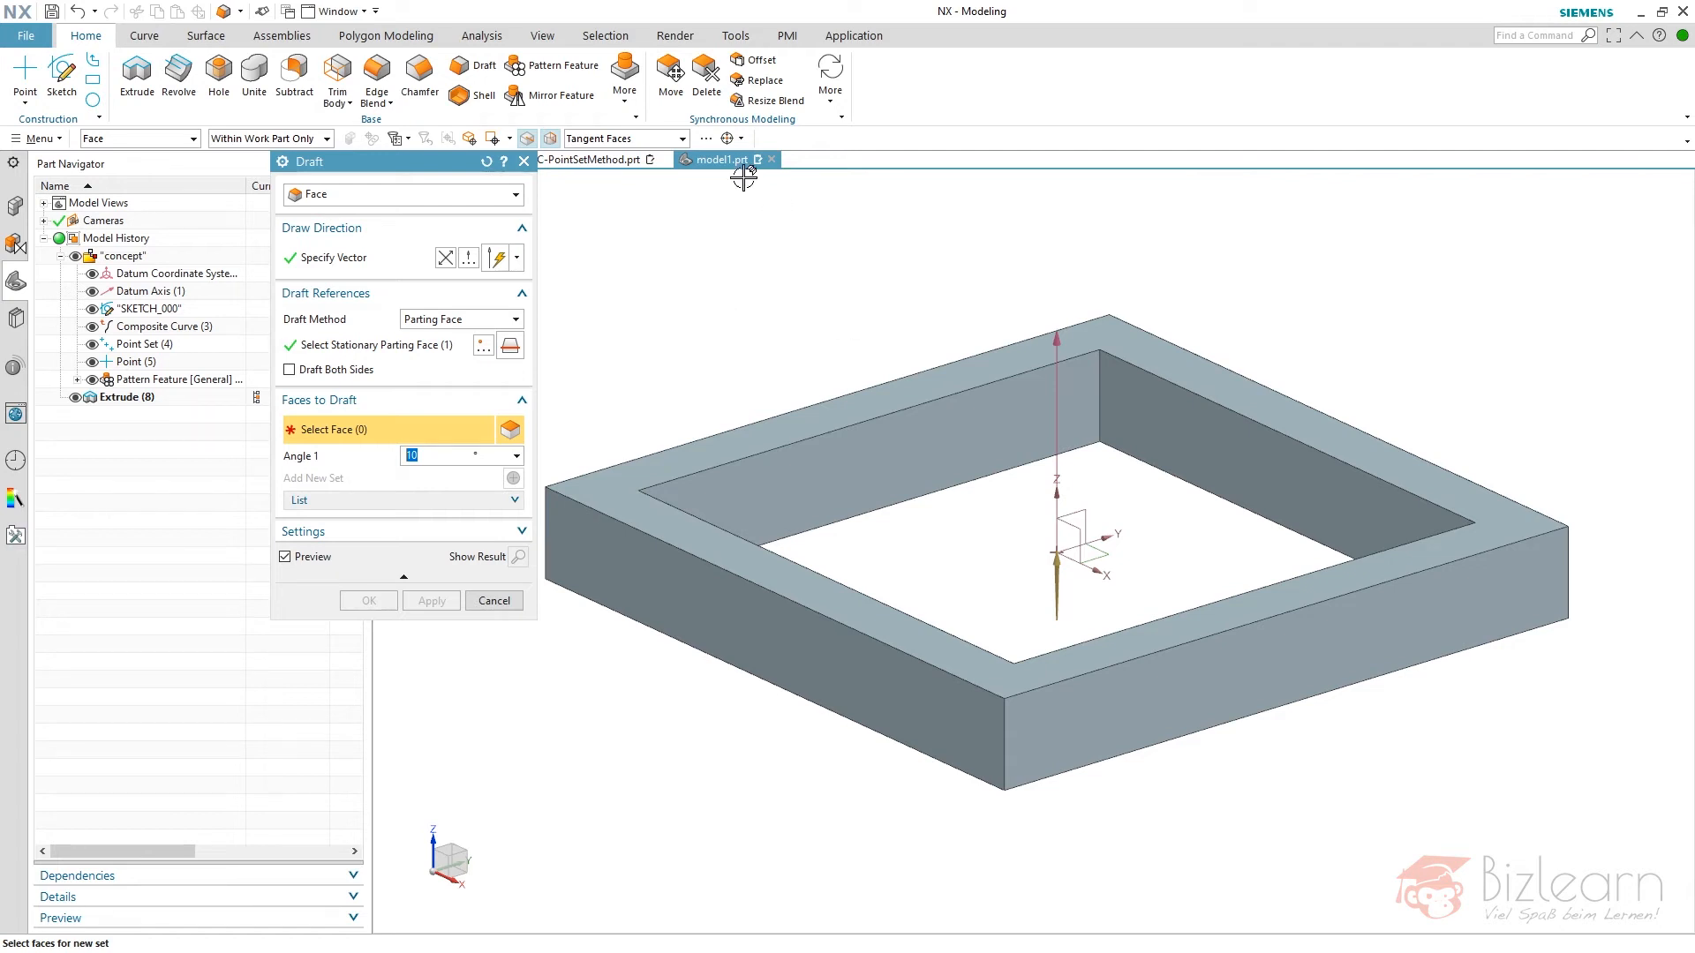
- Choose one outer side face of the frame for drafting and enable Draft Both Sides
scroll(1121, 265, down, 2)
click(810, 452)
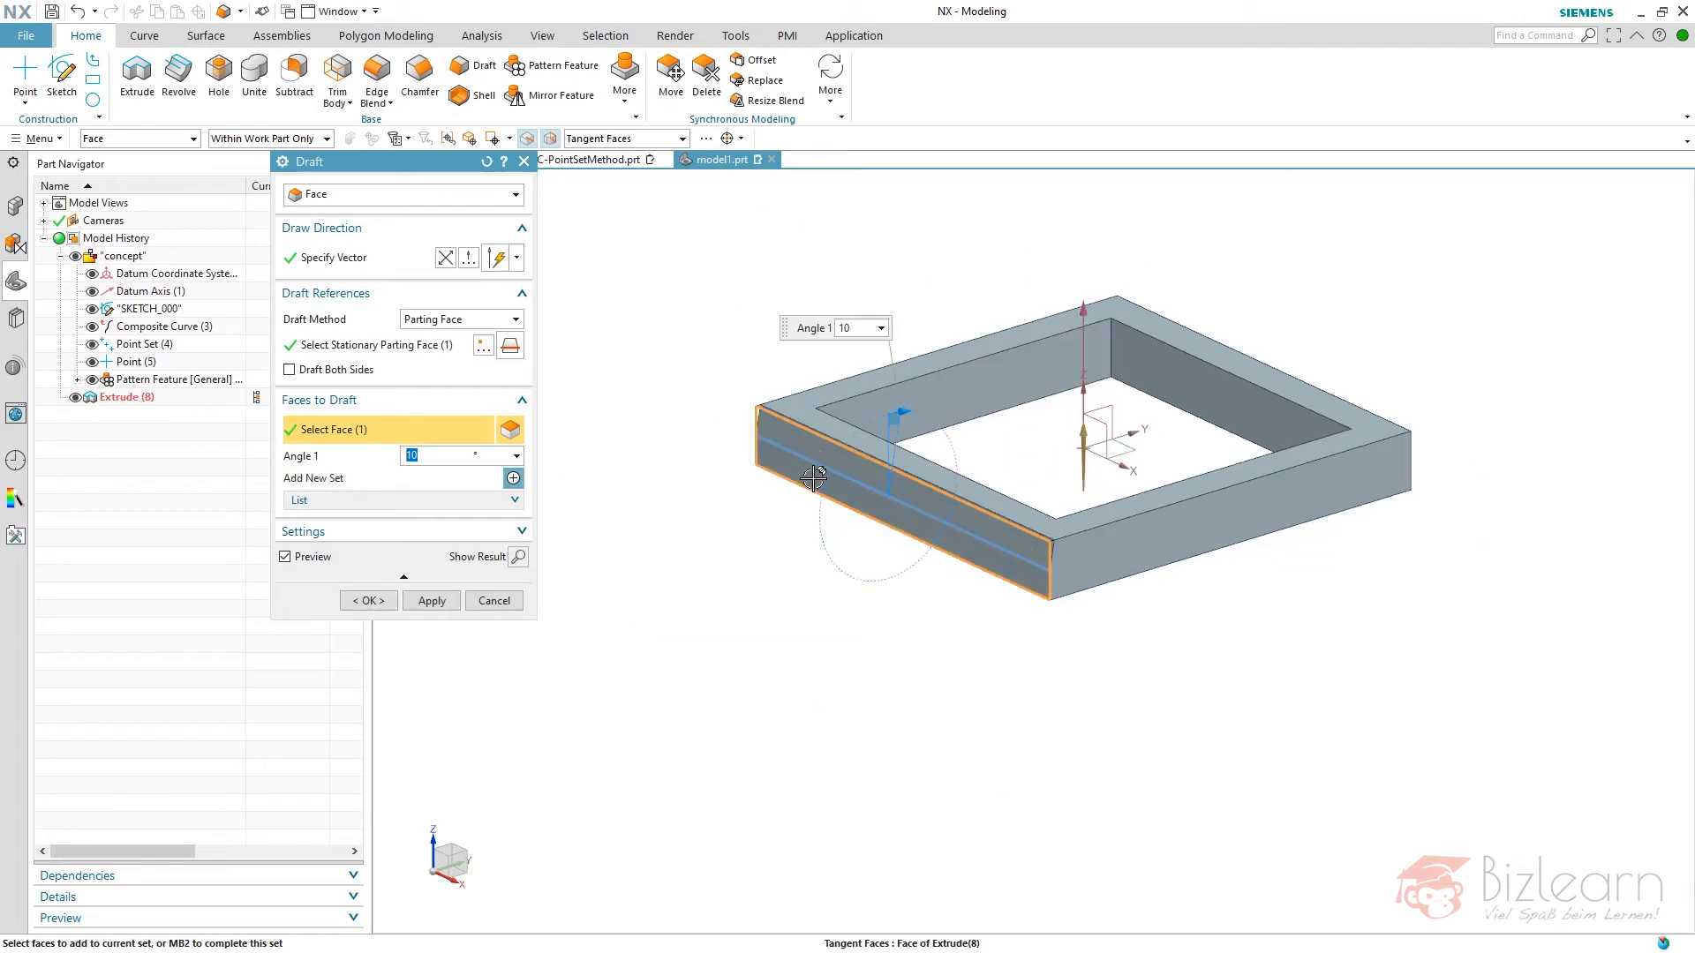
scroll(807, 476, up, 2)
click(323, 371)
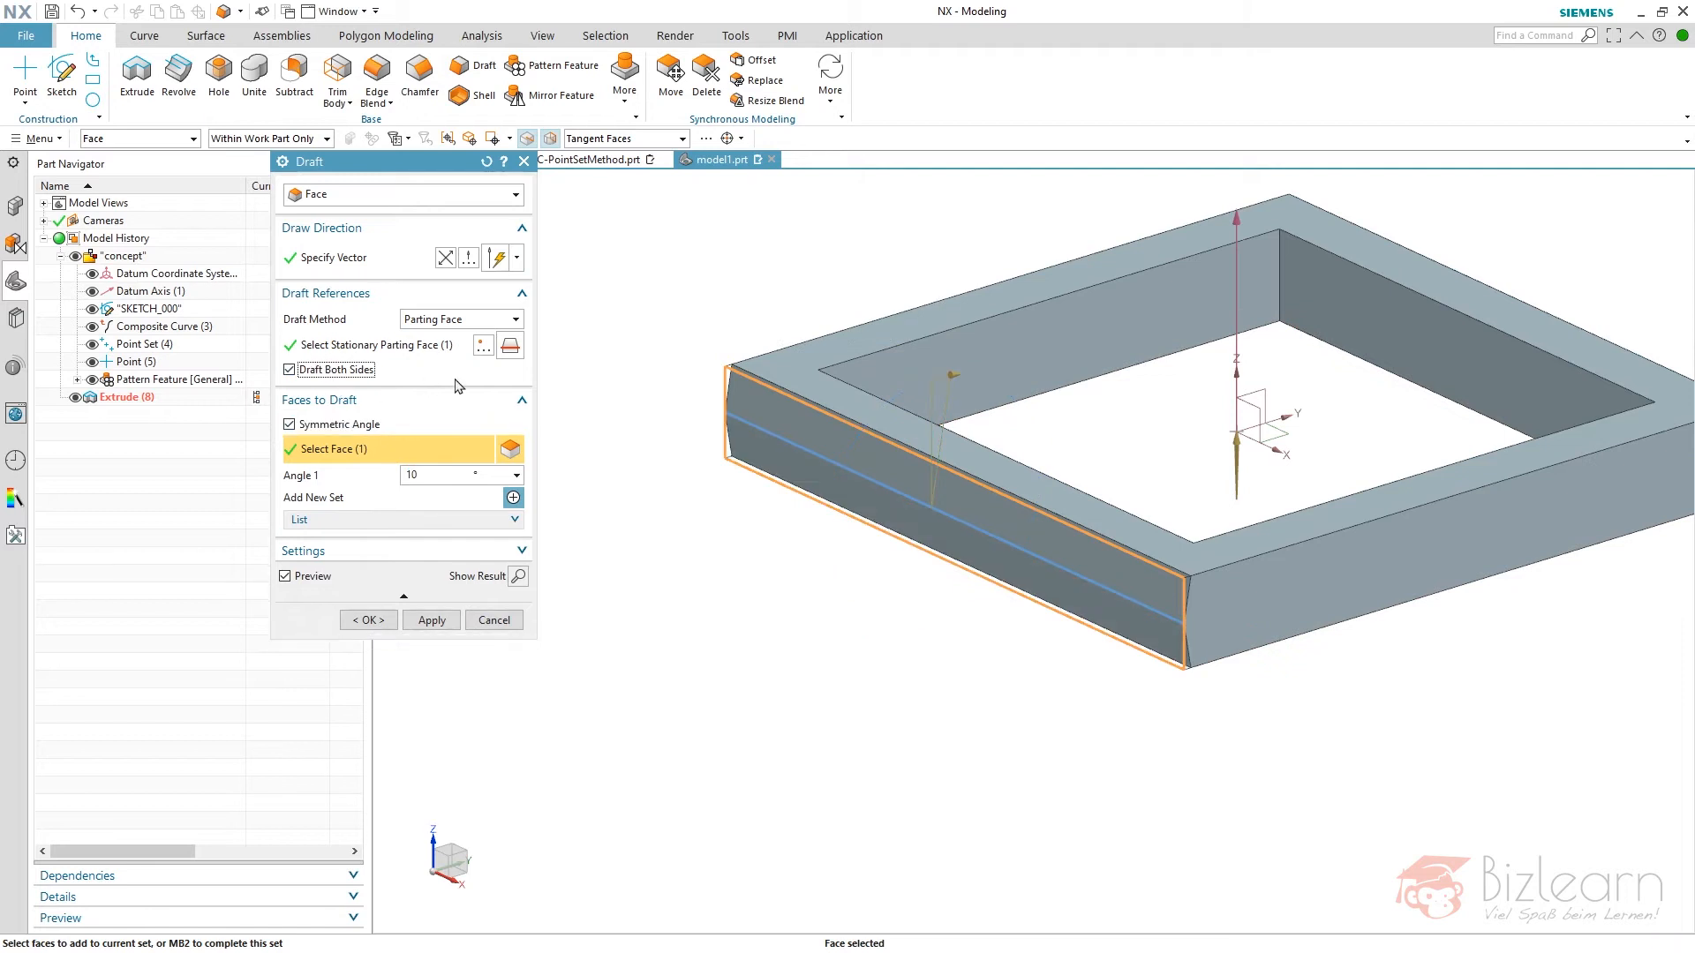
scroll(808, 455, up, 2)
scroll(657, 374, down, 2)
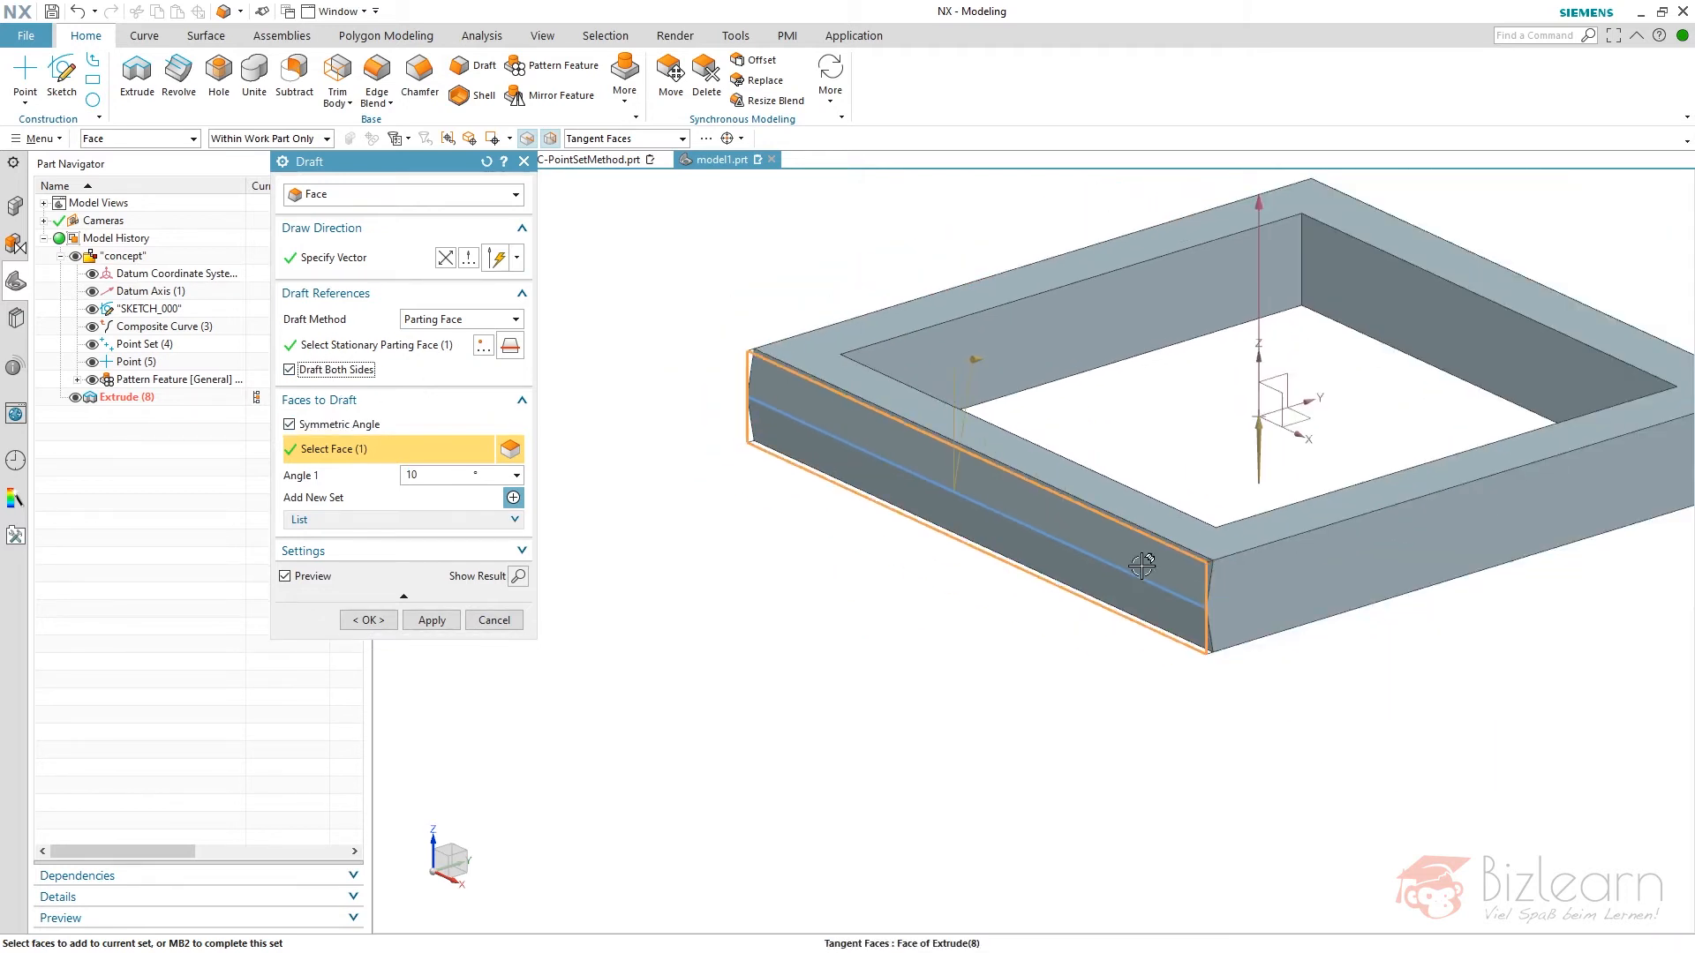
click(1331, 572)
click(1483, 327)
click(1155, 300)
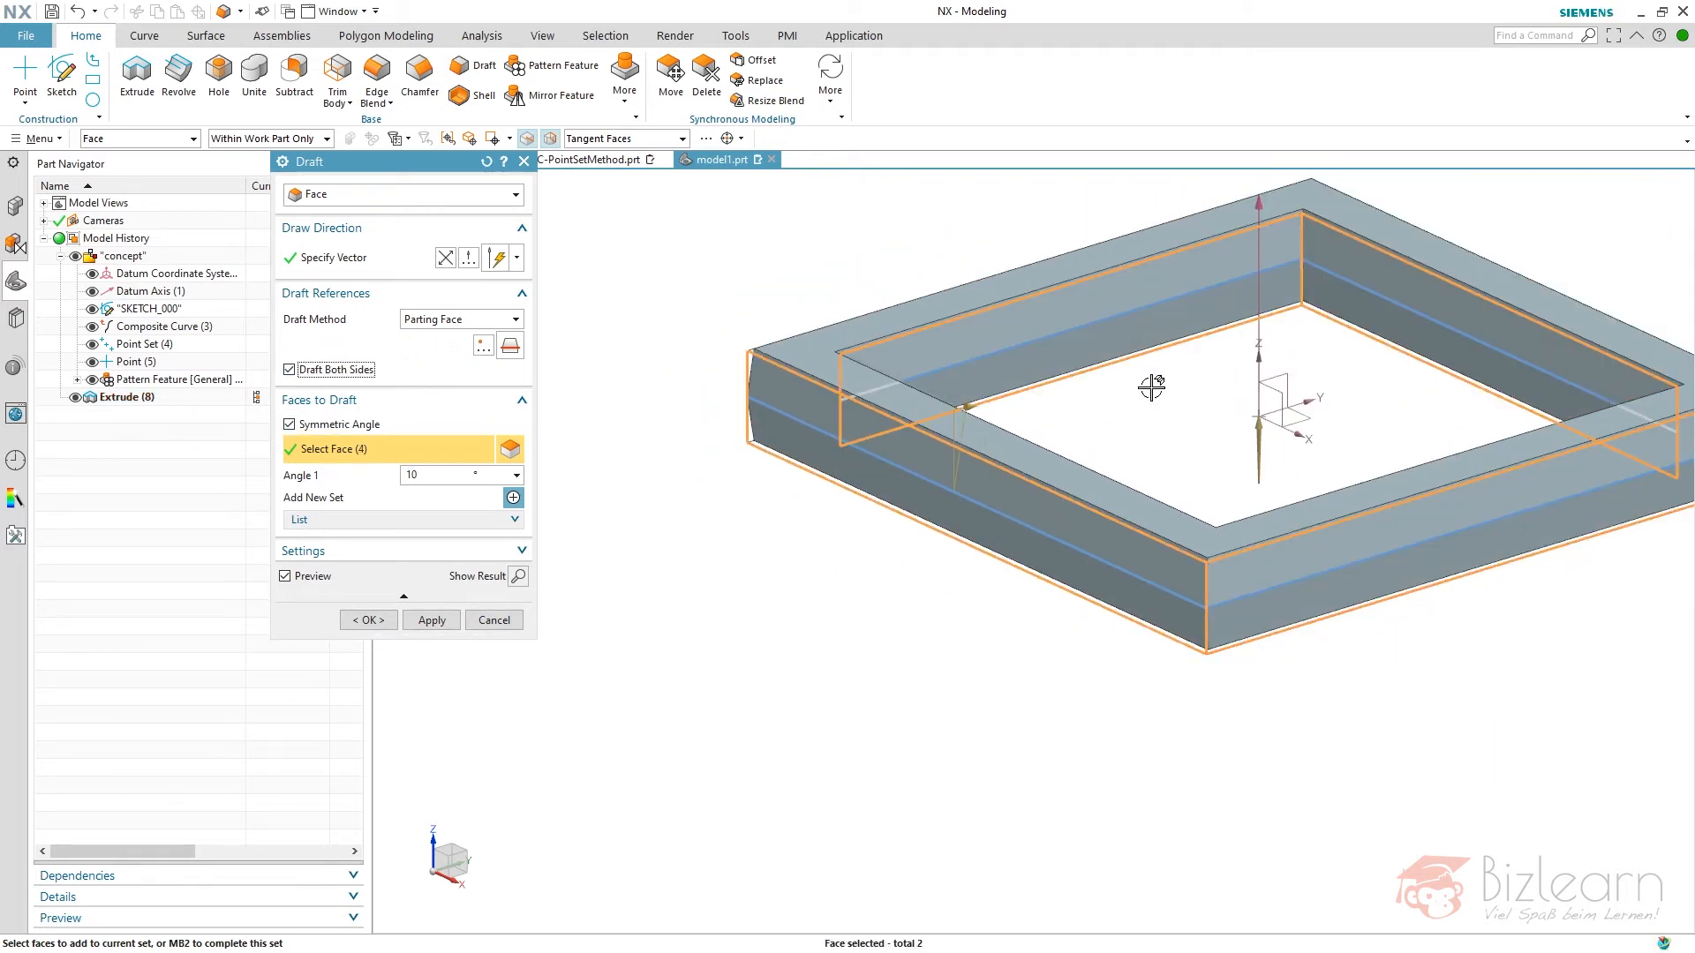
scroll(1148, 415, down, 2)
scroll(1375, 336, up, 1)
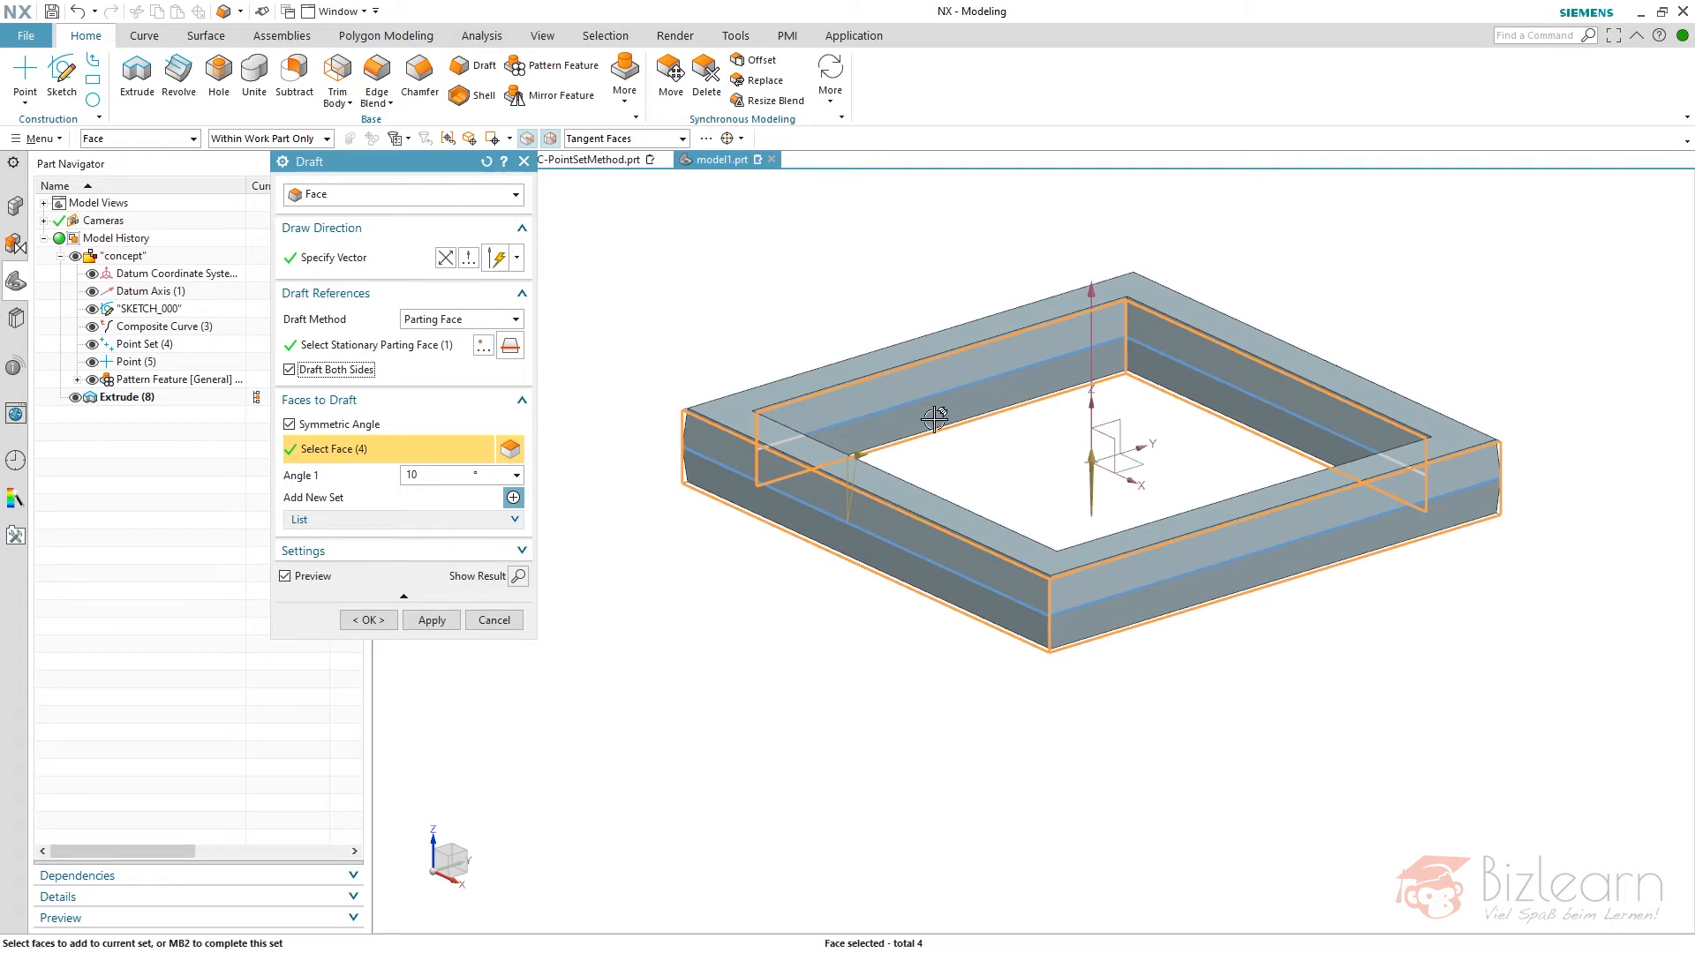
drag(638, 248, 1382, 682)
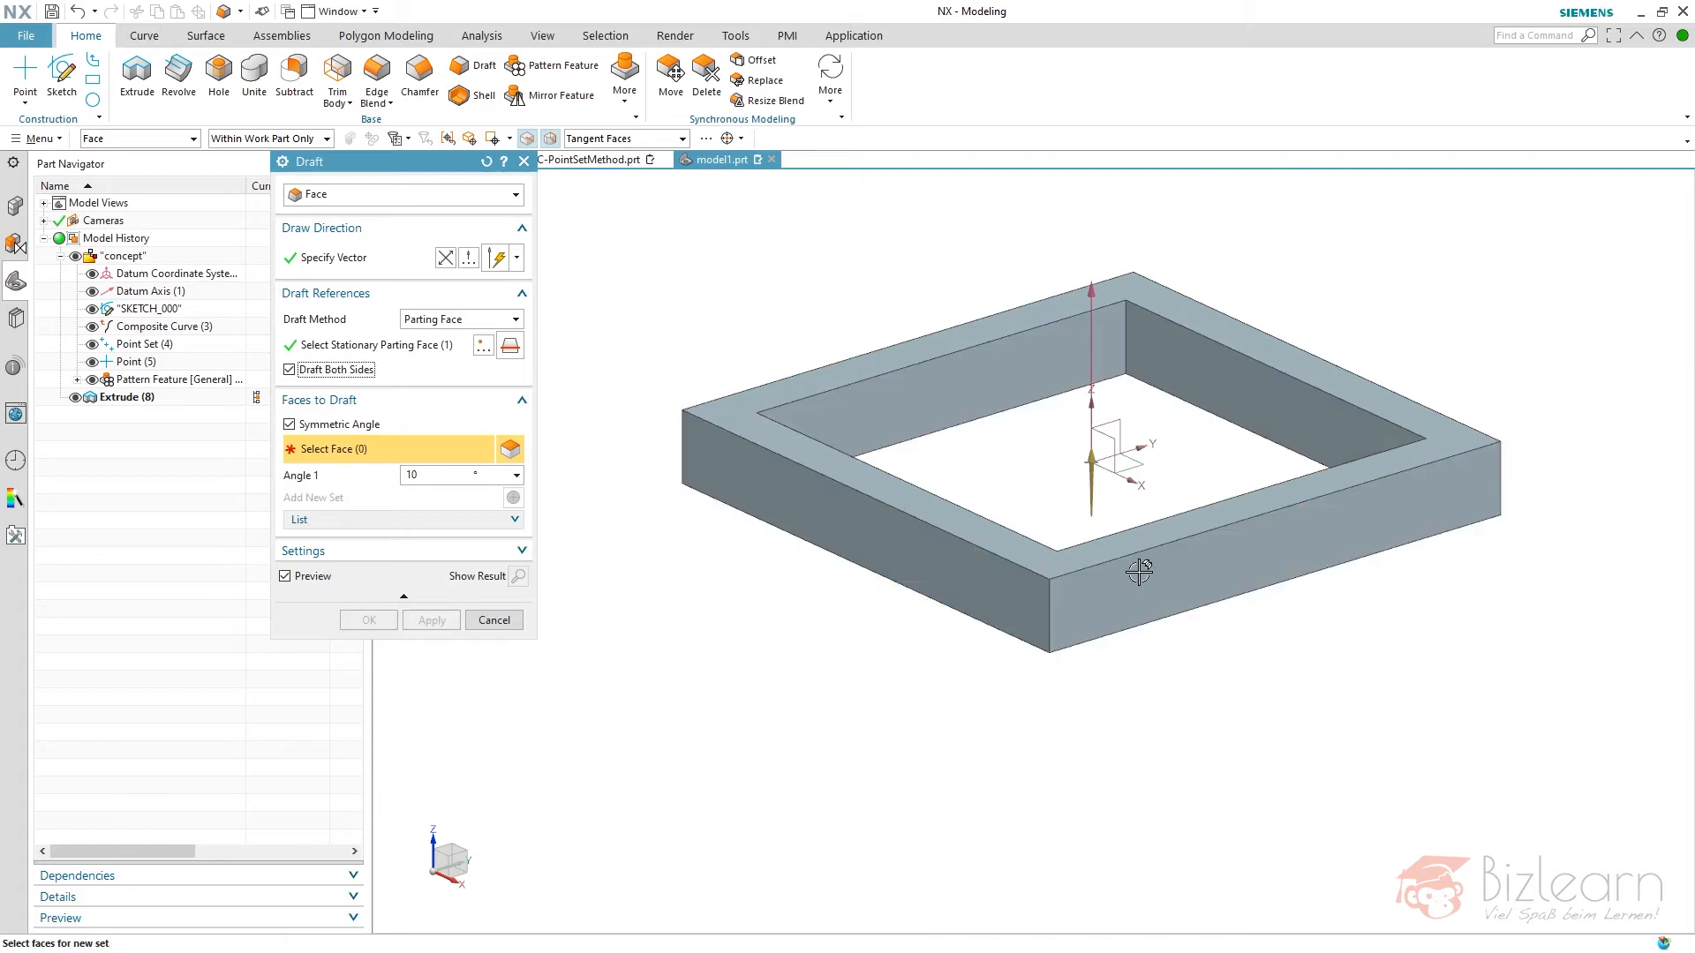
- Choose all faces of the frame body as the faces to draft, using the Body Faces rule
click(624, 139)
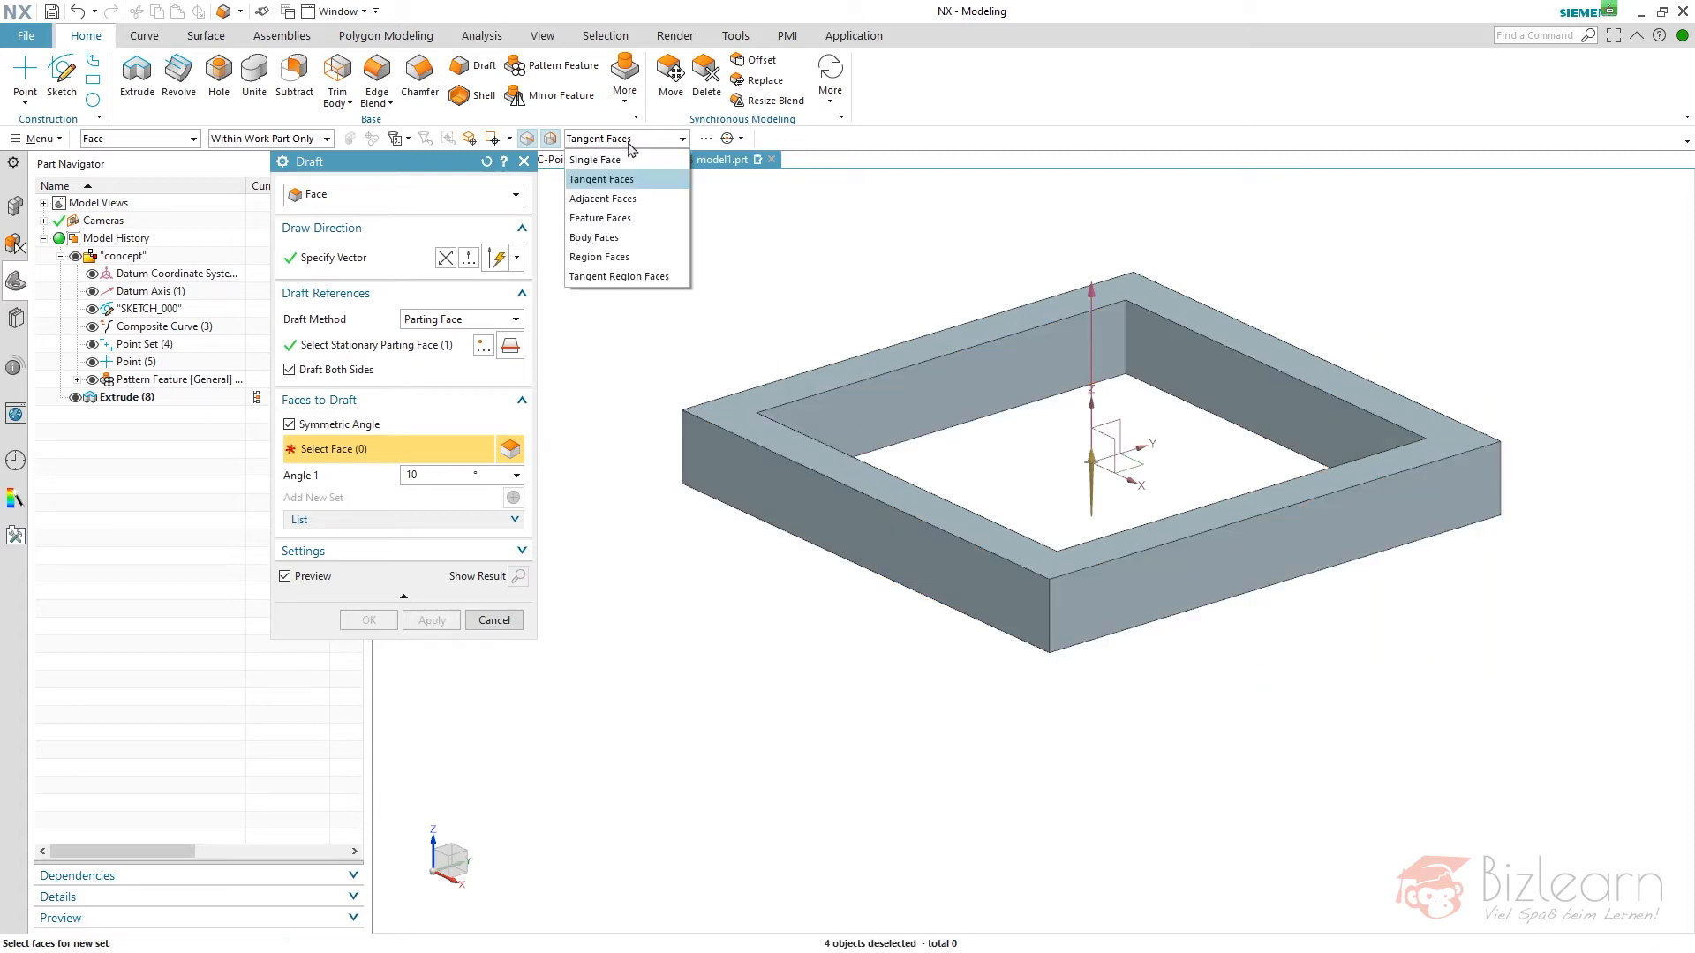
click(633, 238)
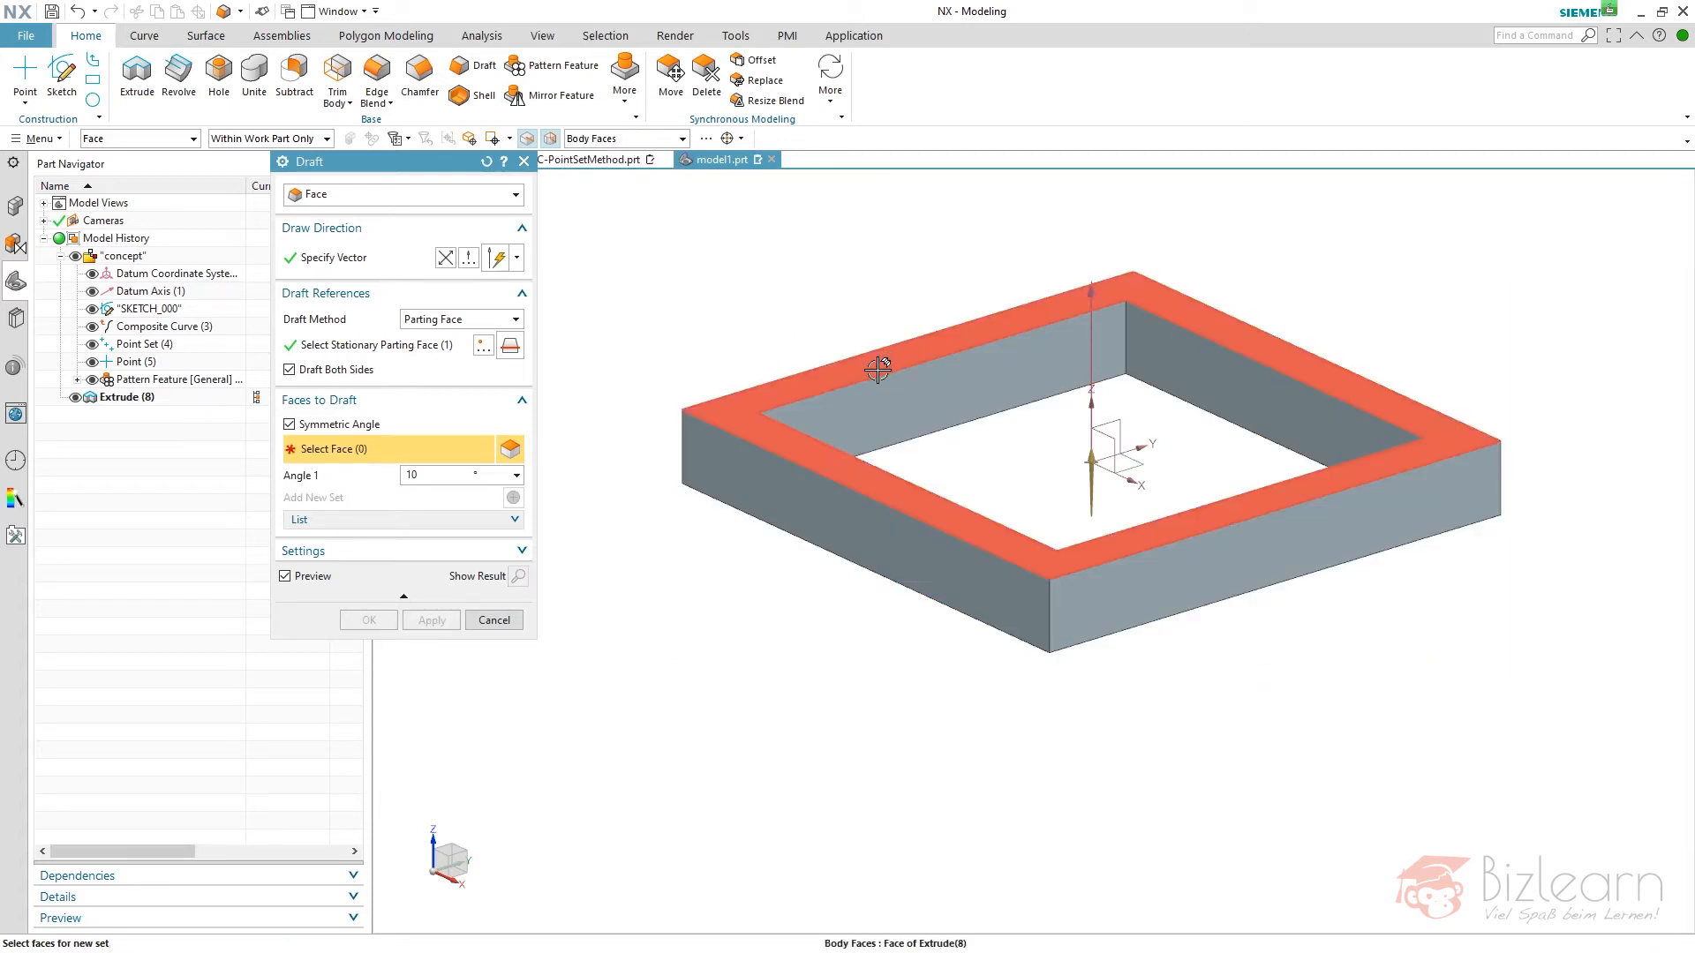
click(1015, 402)
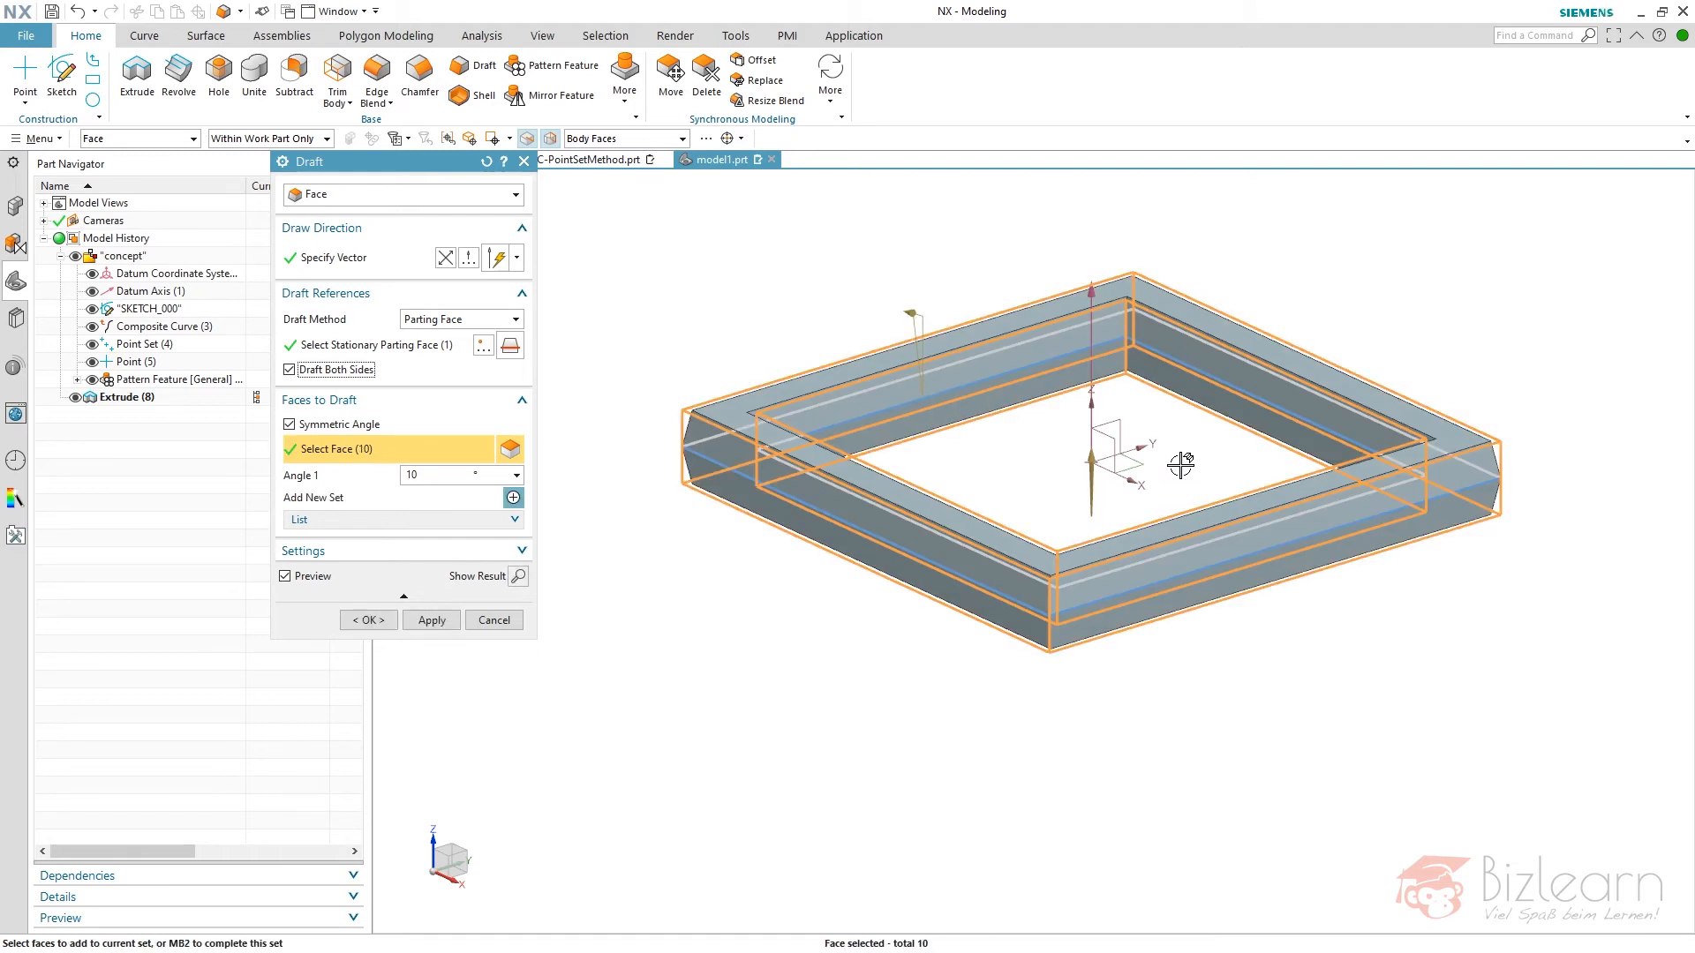
scroll(1181, 465, down, 1)
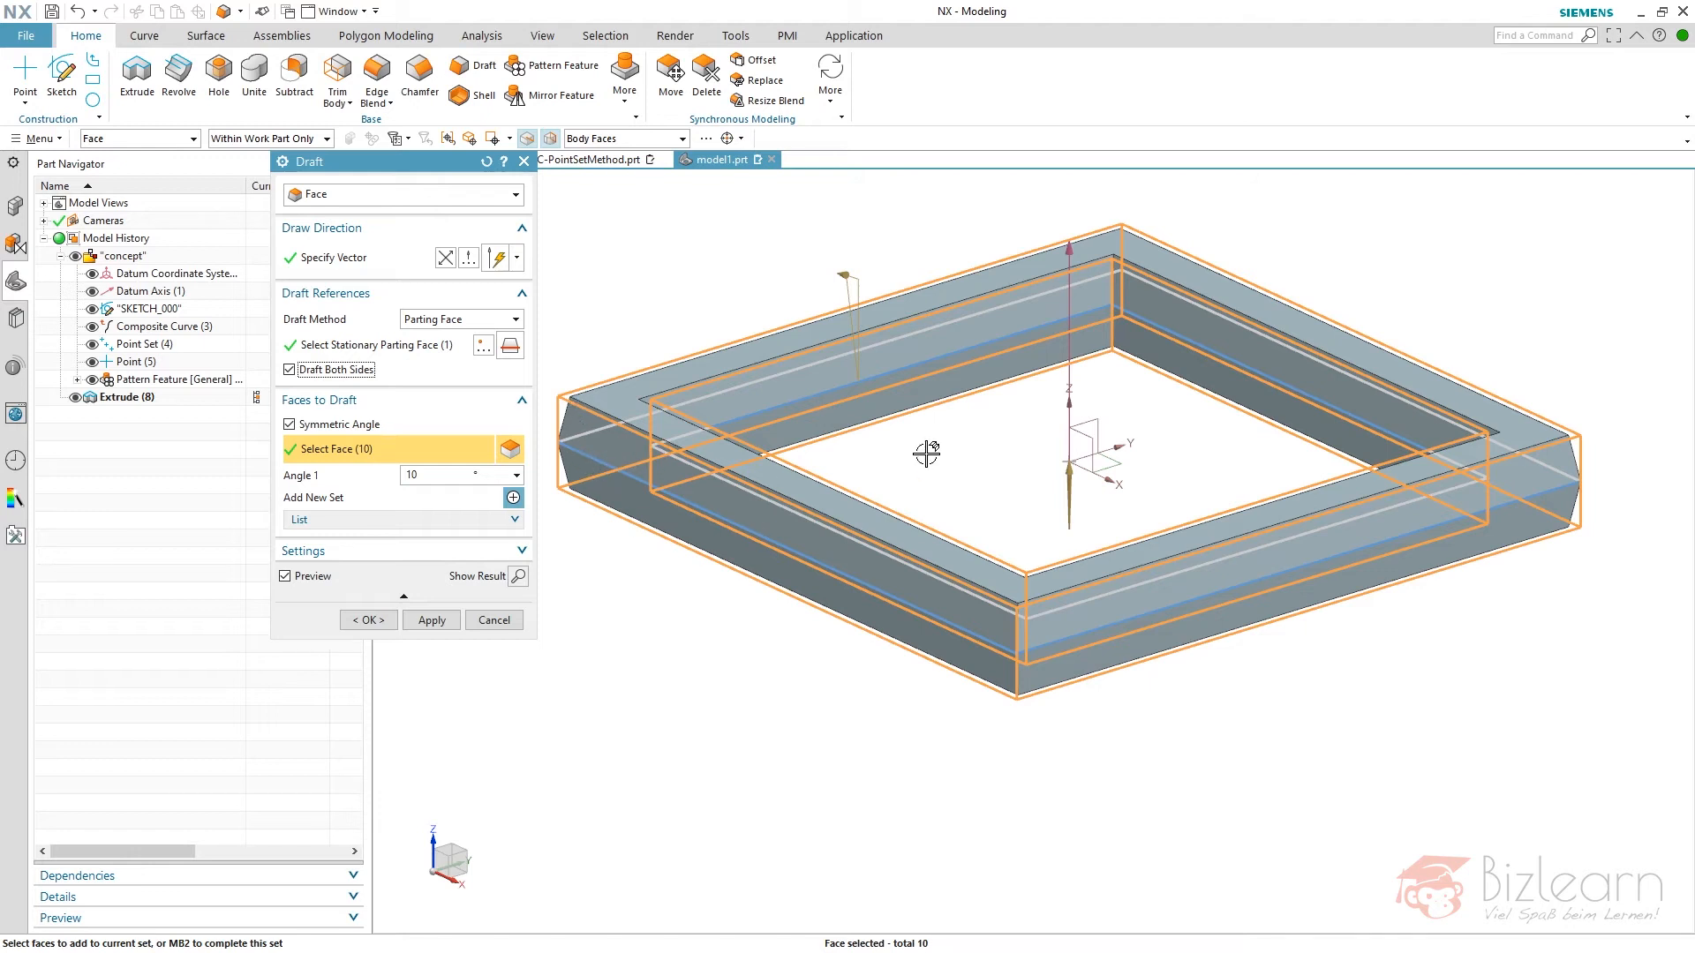
- Set the draft angle to the expression "ang" and create the draft on the frame
double_click(415, 474)
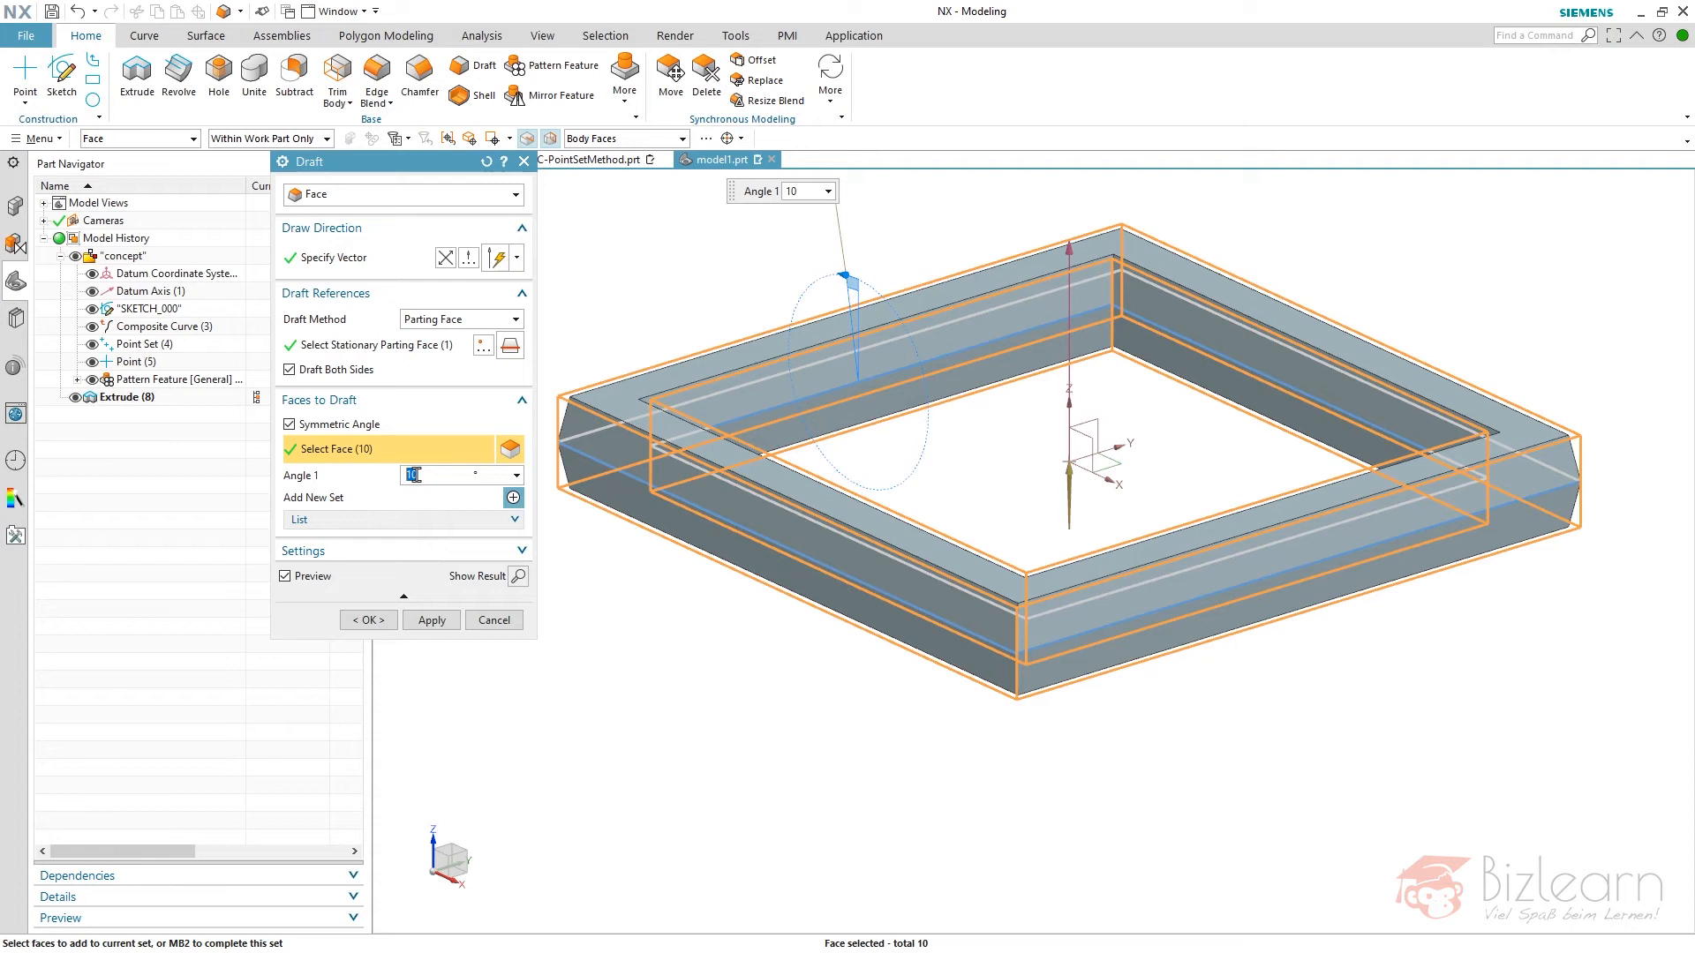
text(an)
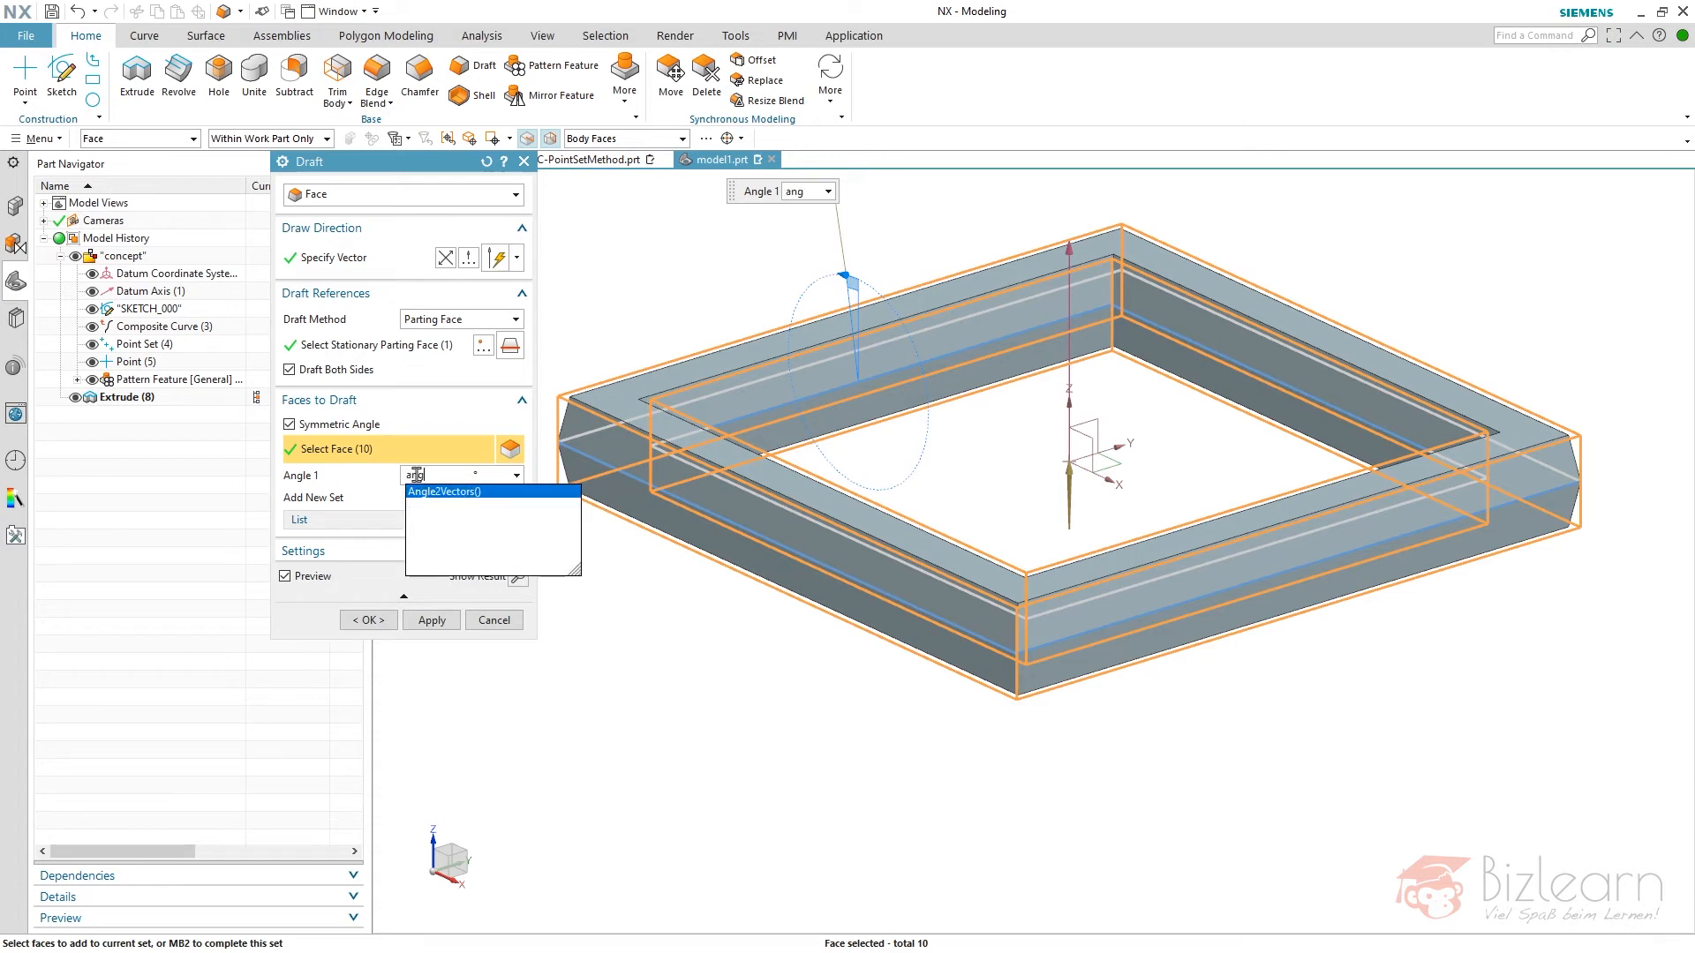
text(g)
key(Return)
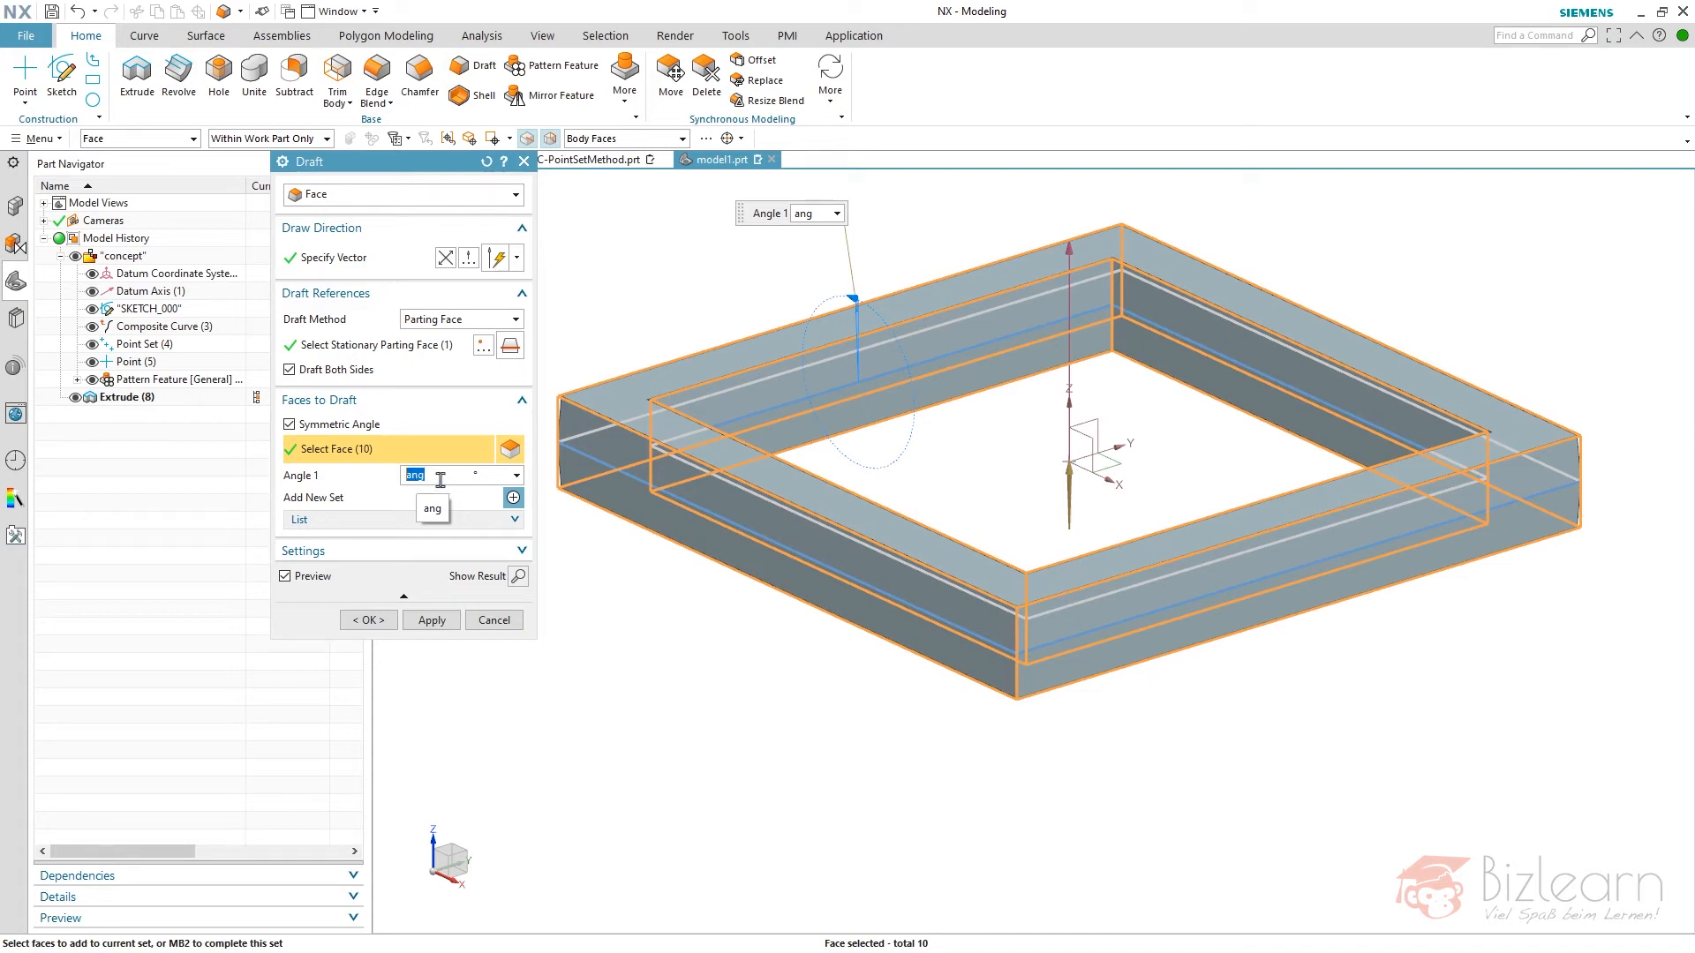
click(379, 617)
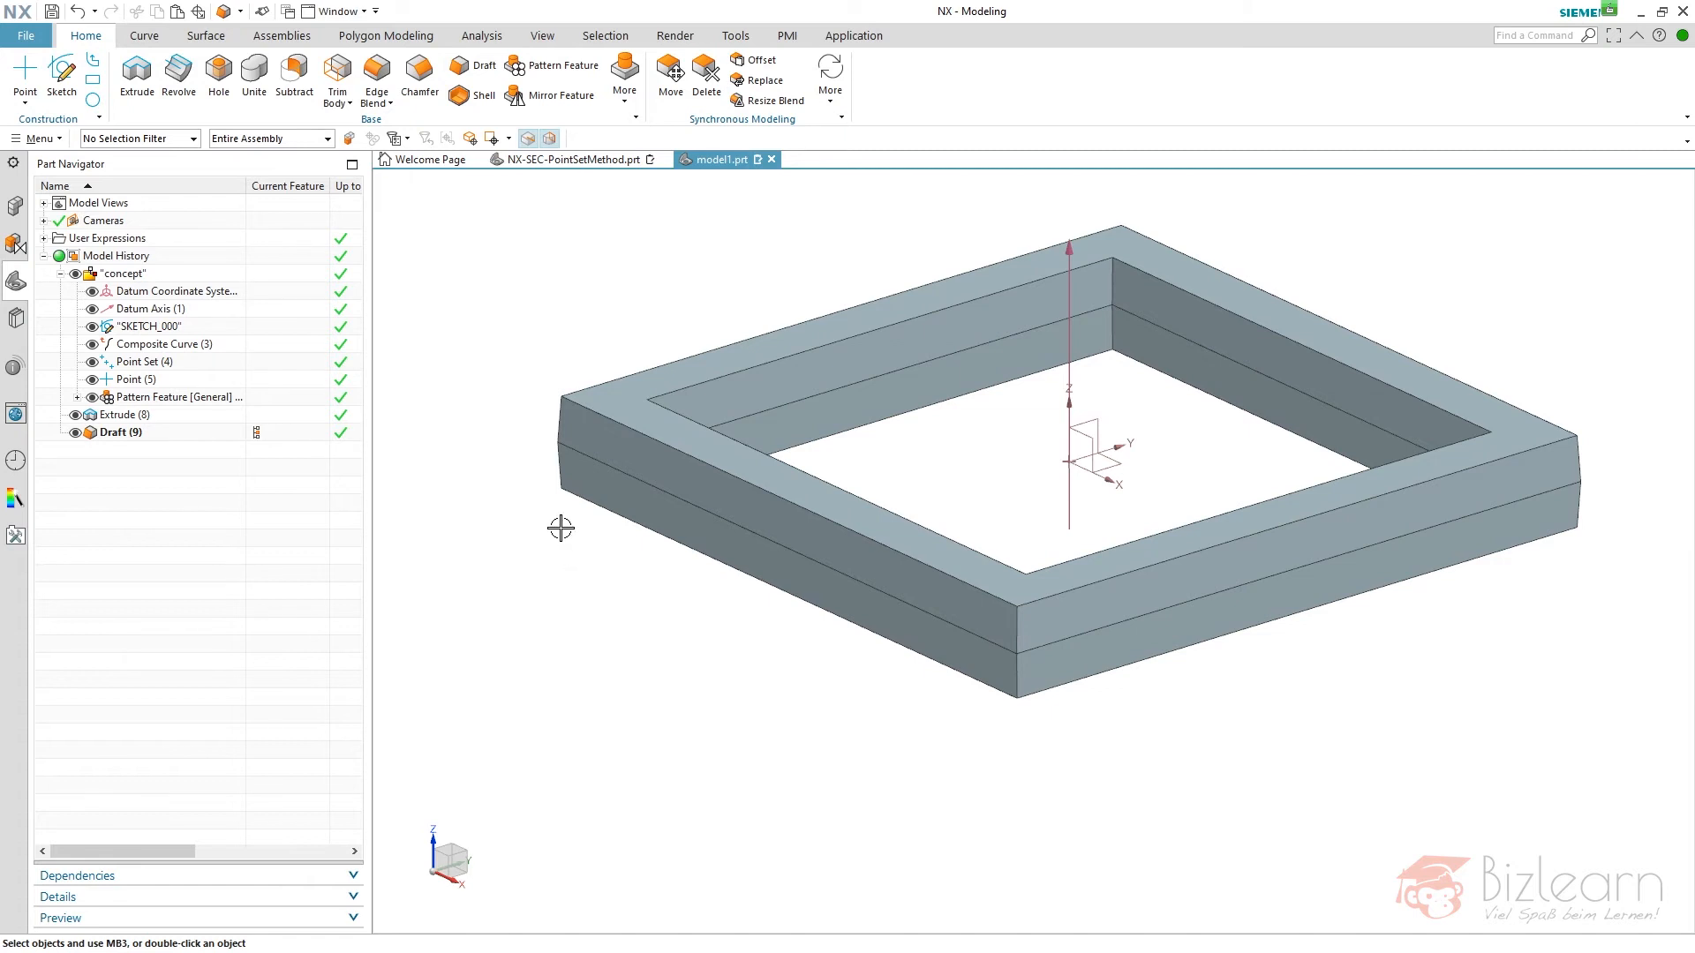
- Start an edge blend and try picking three upper outer edges of the frame individually, clearing the selection again
click(377, 71)
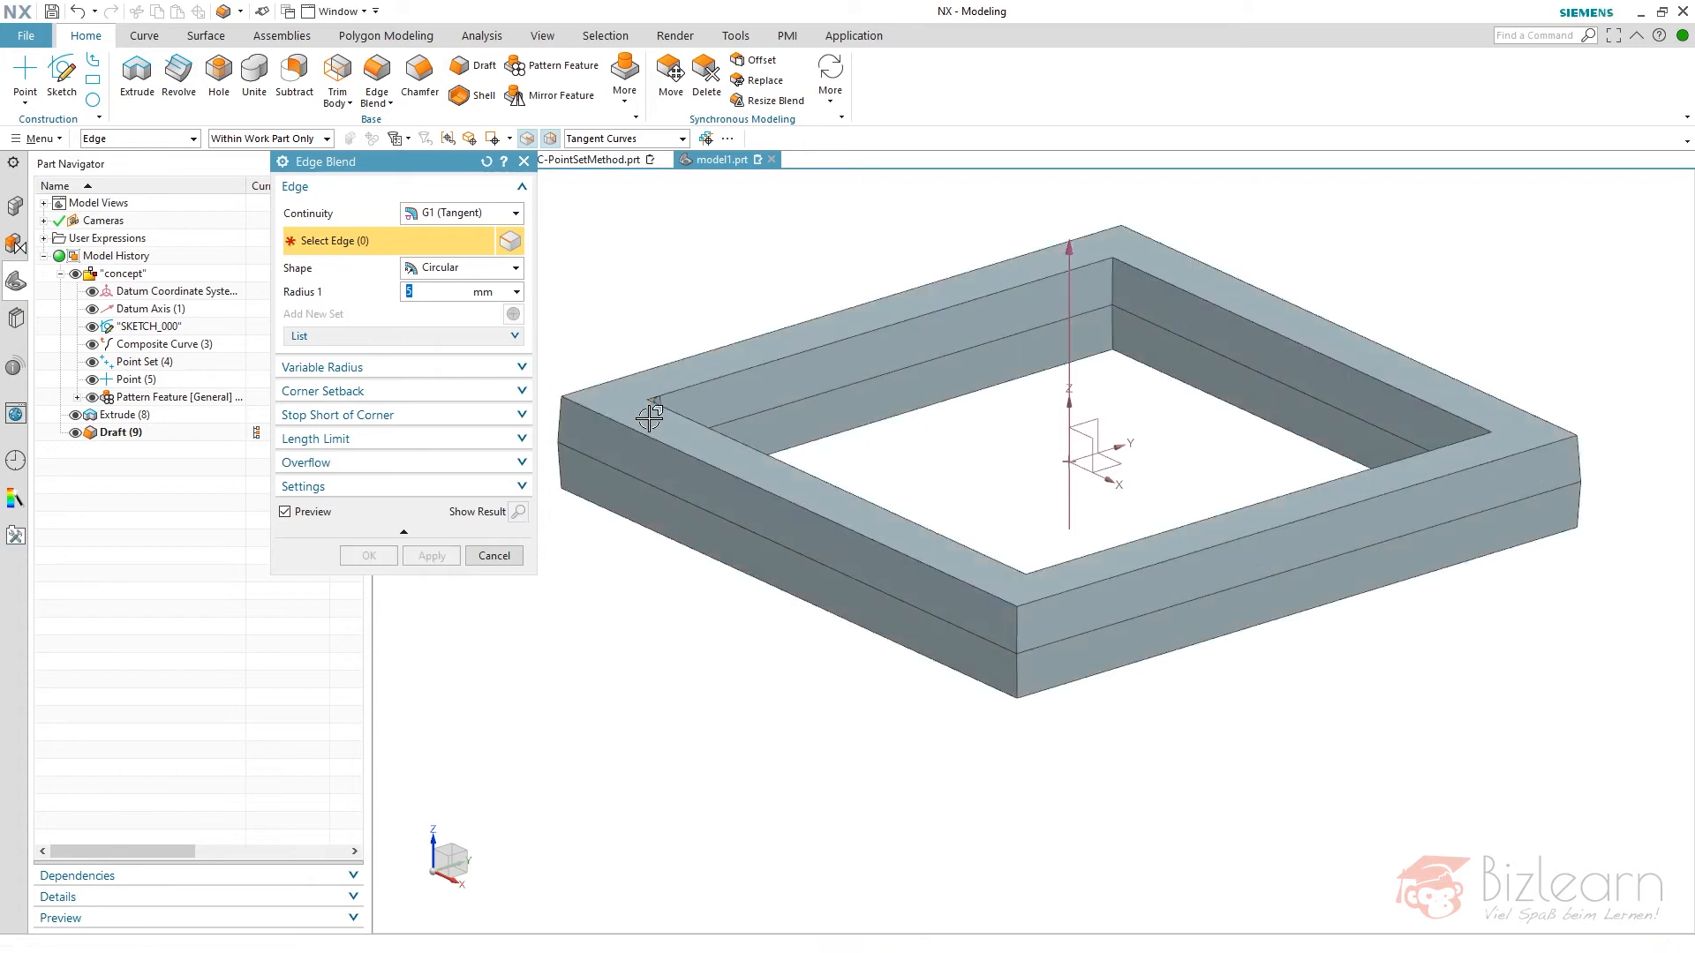
click(587, 407)
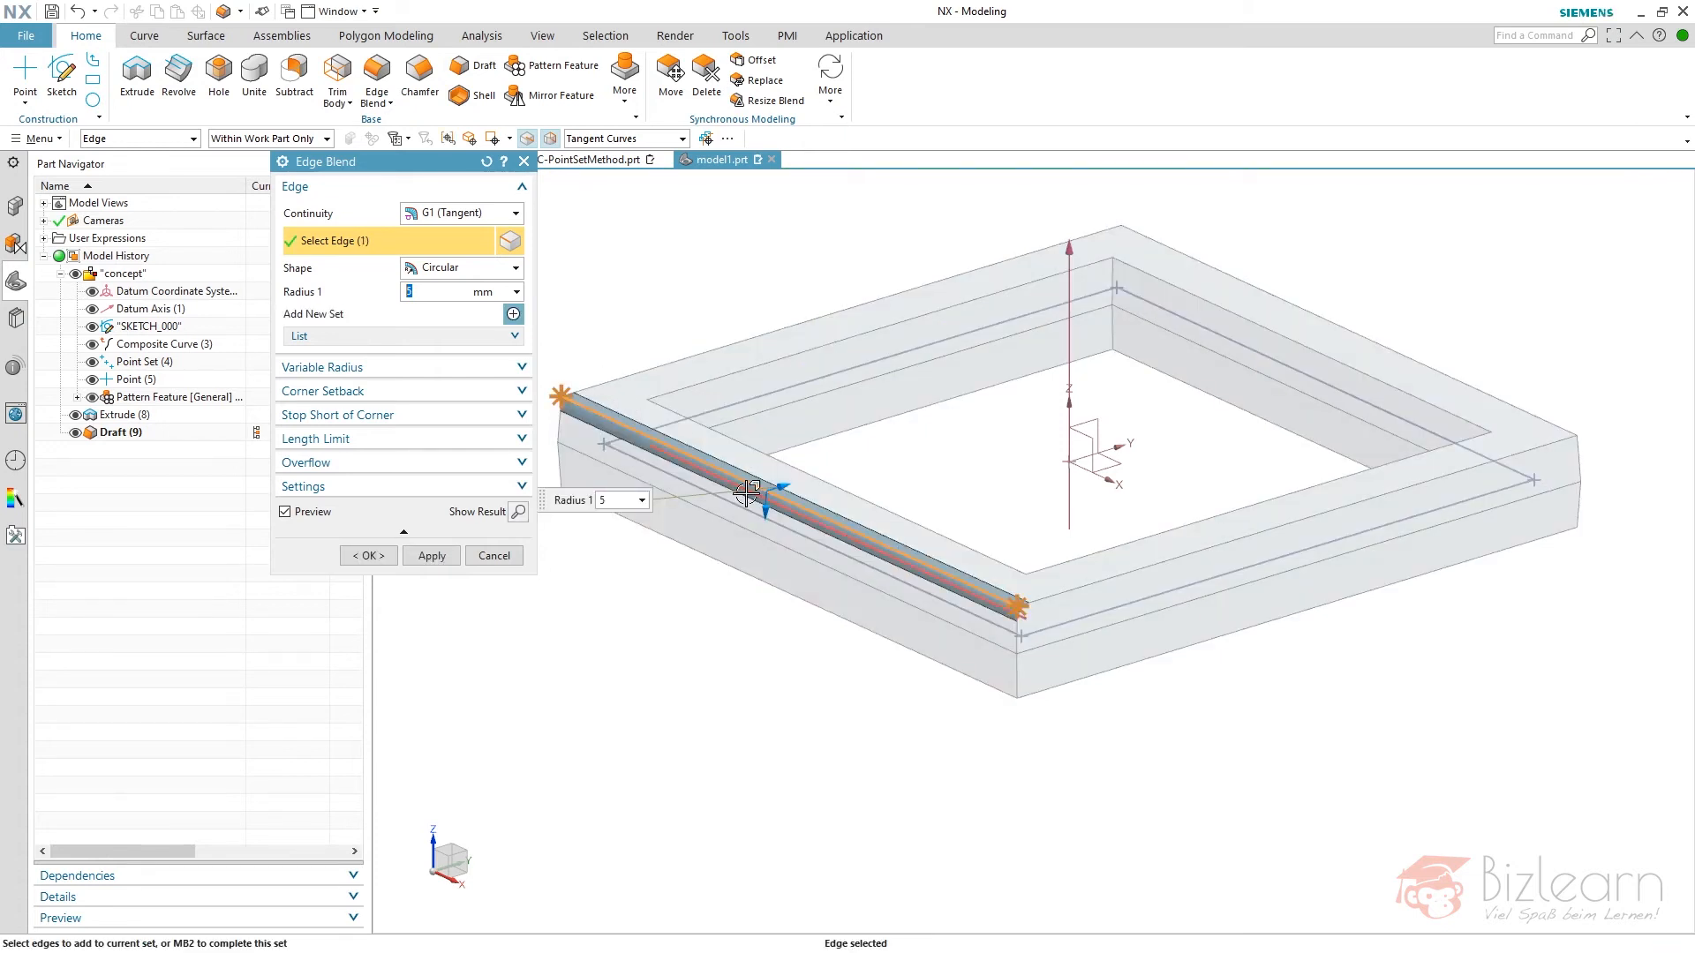
click(1056, 594)
click(1479, 390)
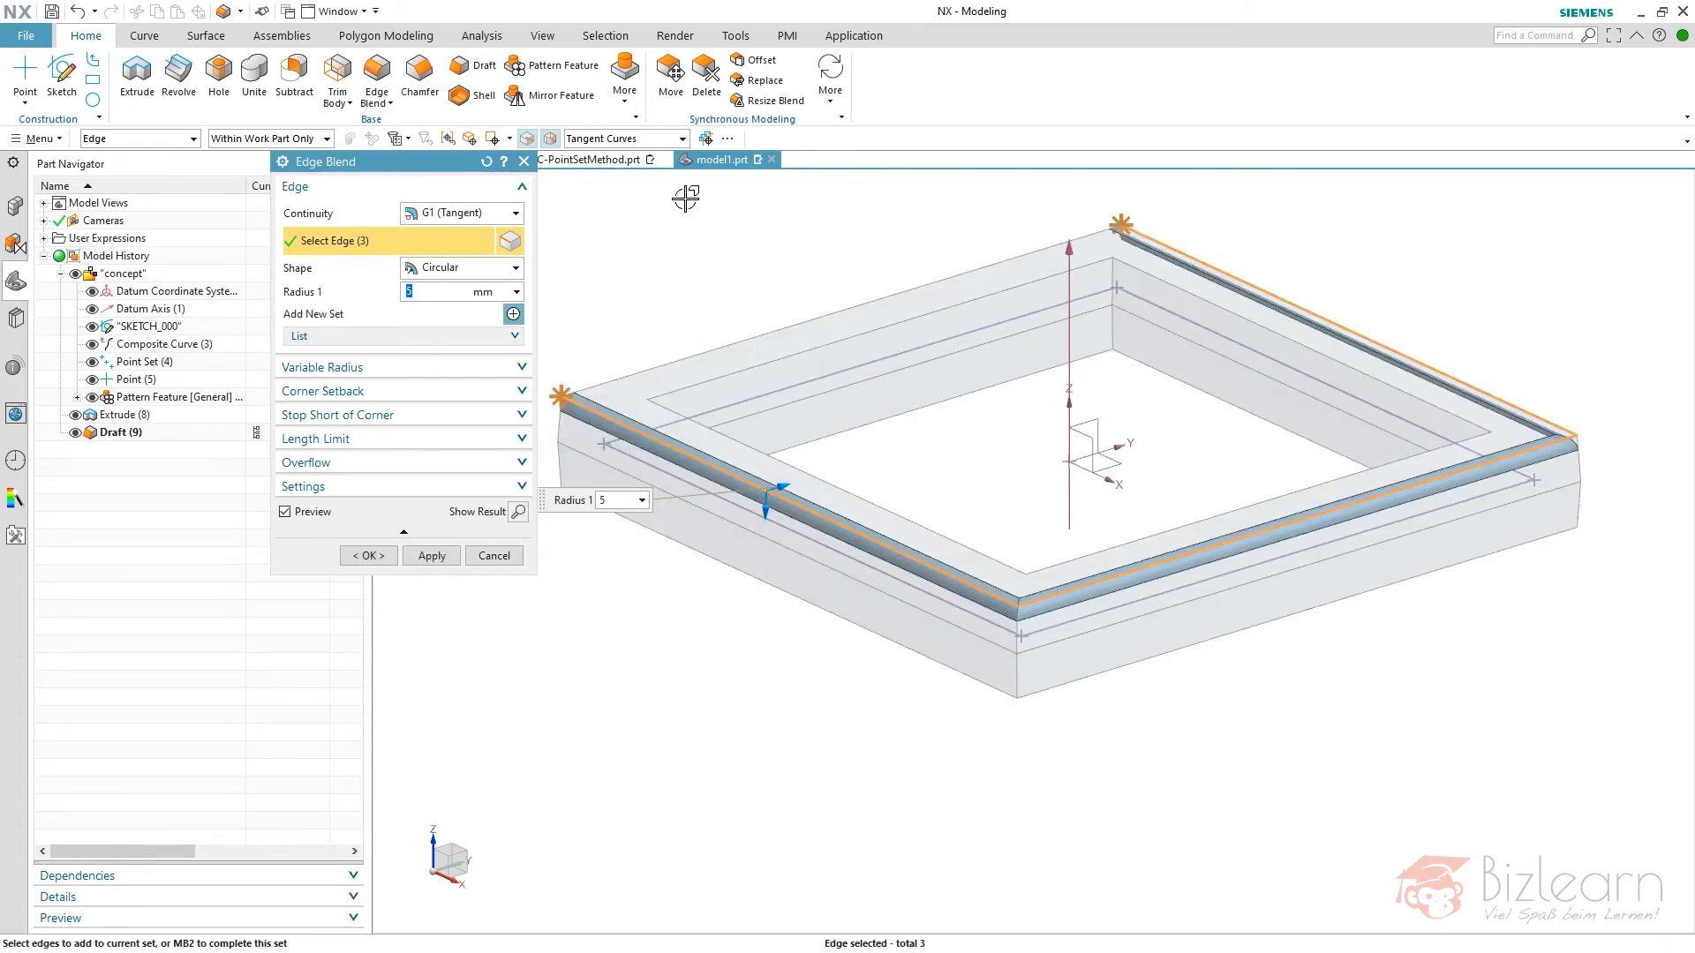
middle_click(759, 212)
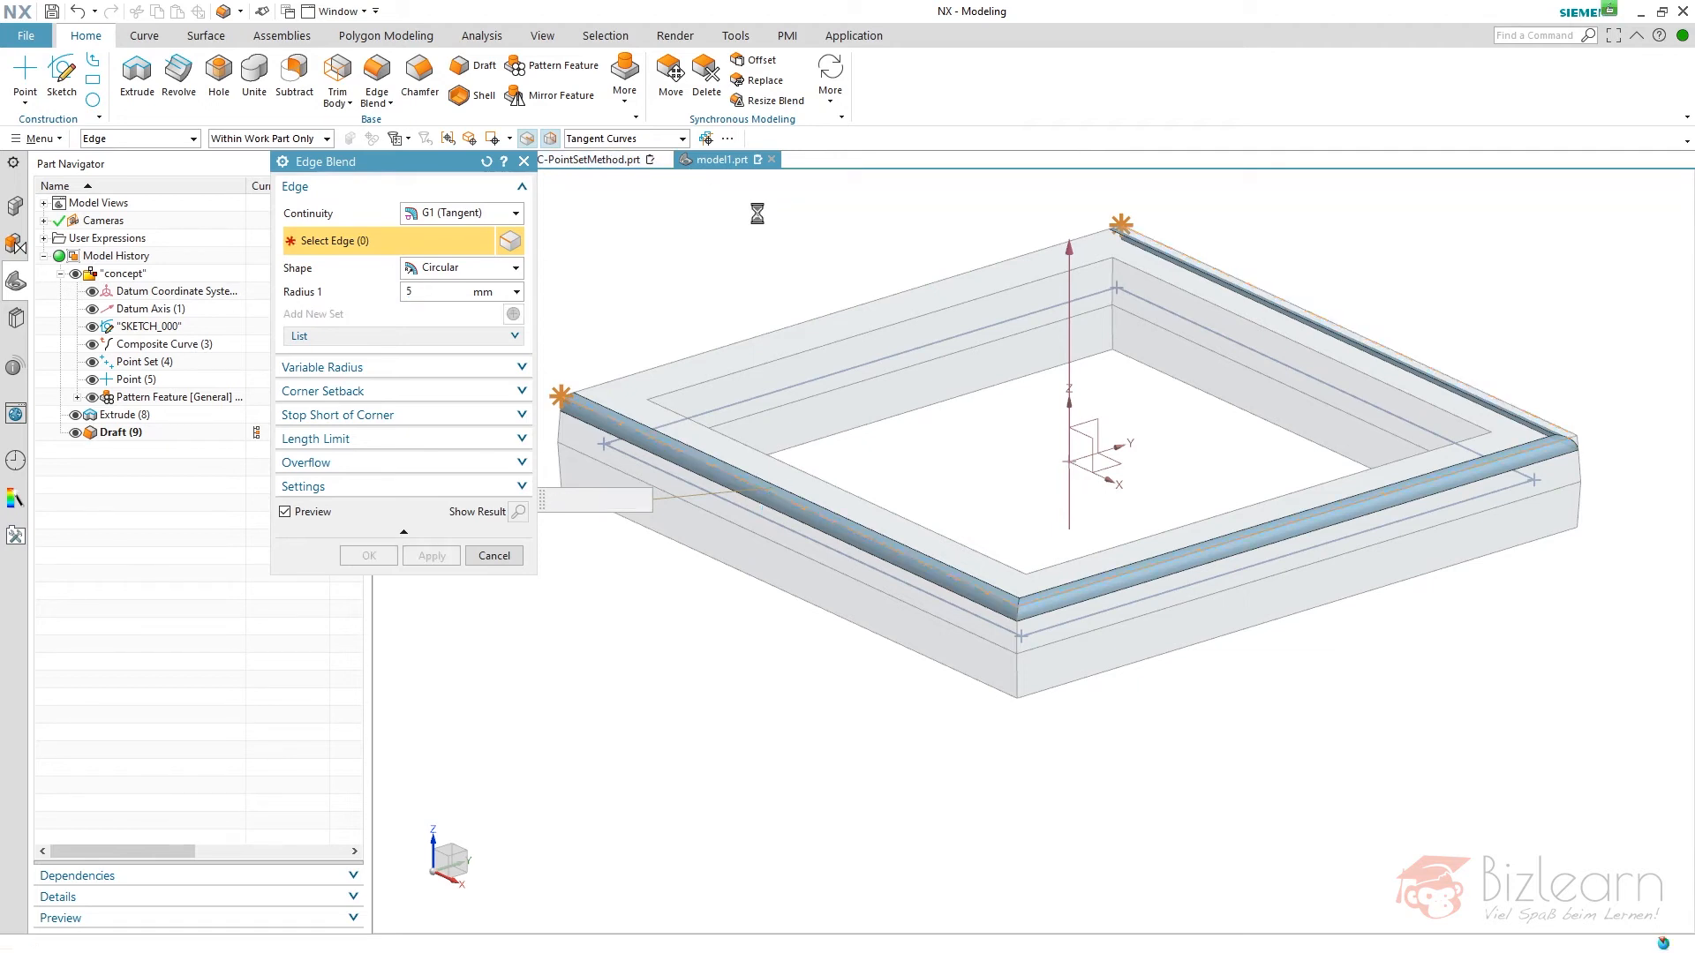
- Try selecting all edges of the frame for the blend with the Body Edges rule
click(633, 141)
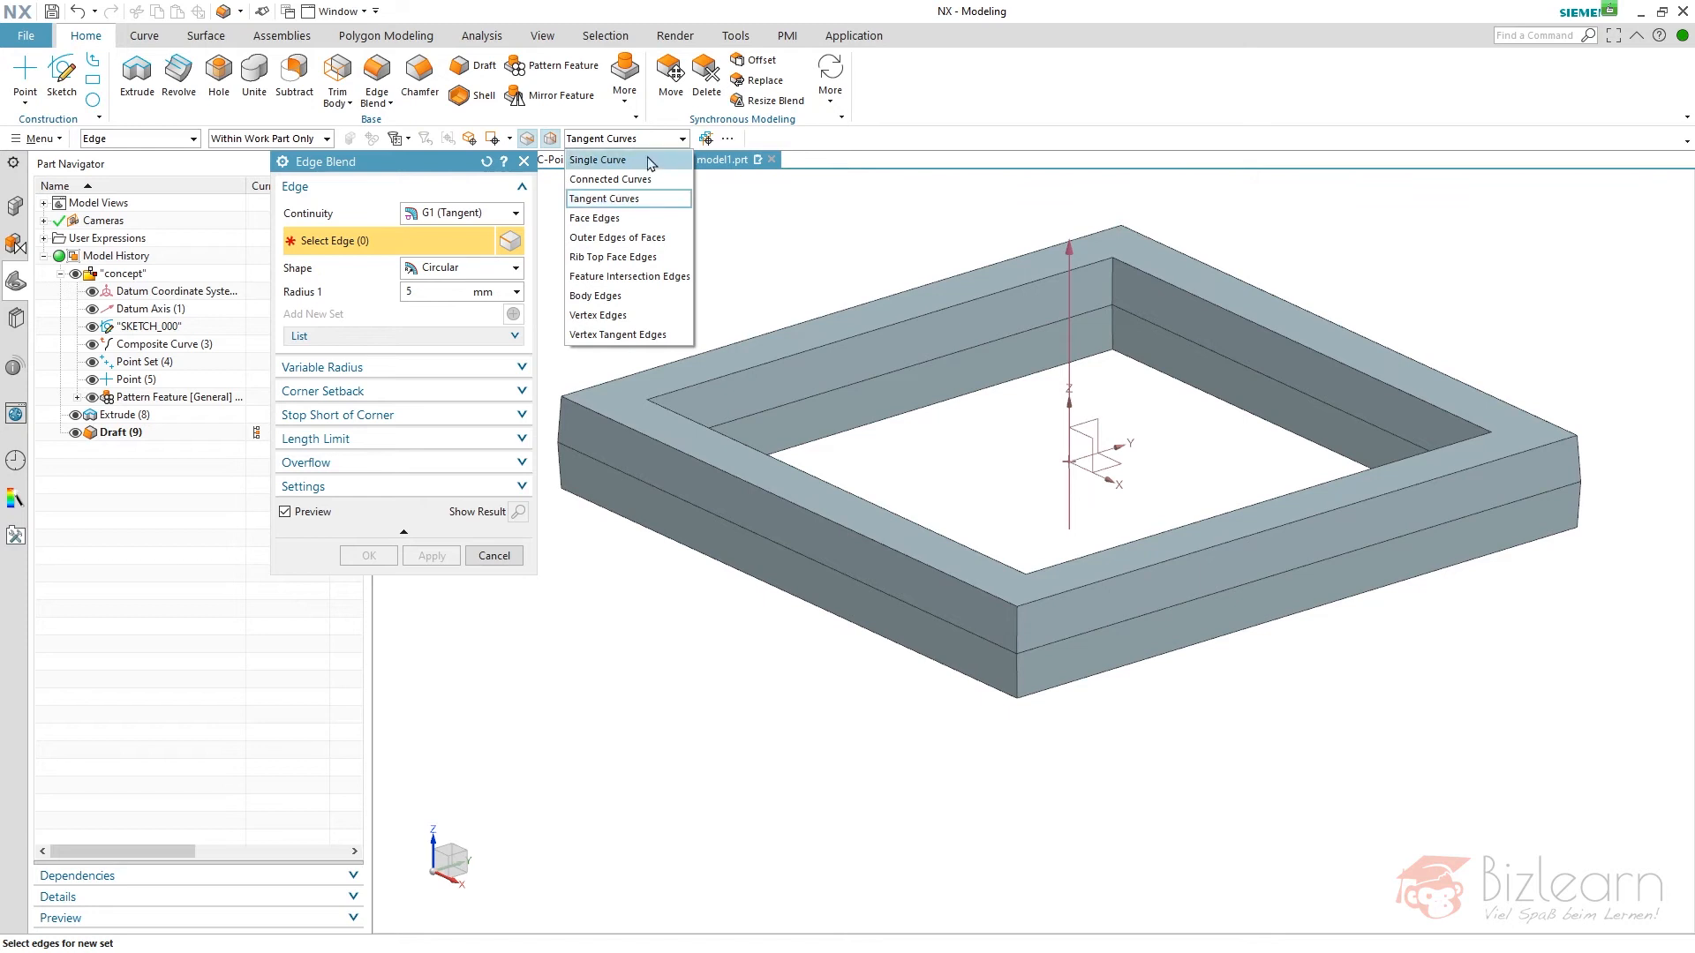
click(595, 296)
click(673, 363)
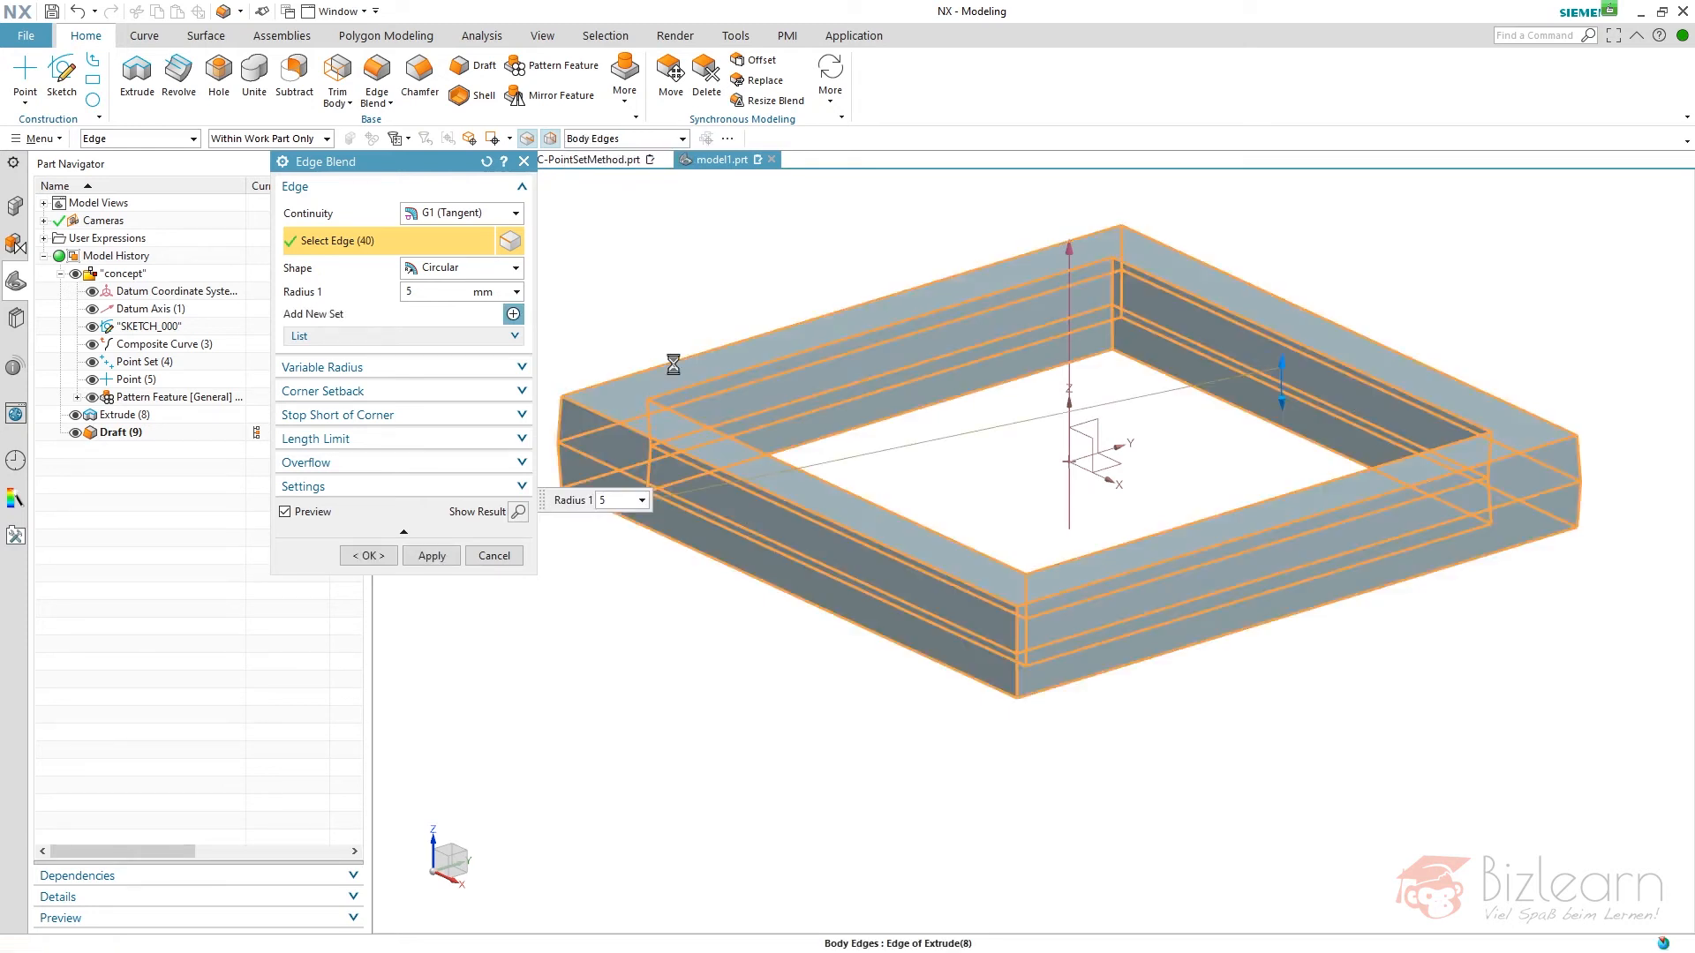
scroll(566, 456, down, 6)
scroll(566, 456, down, 2)
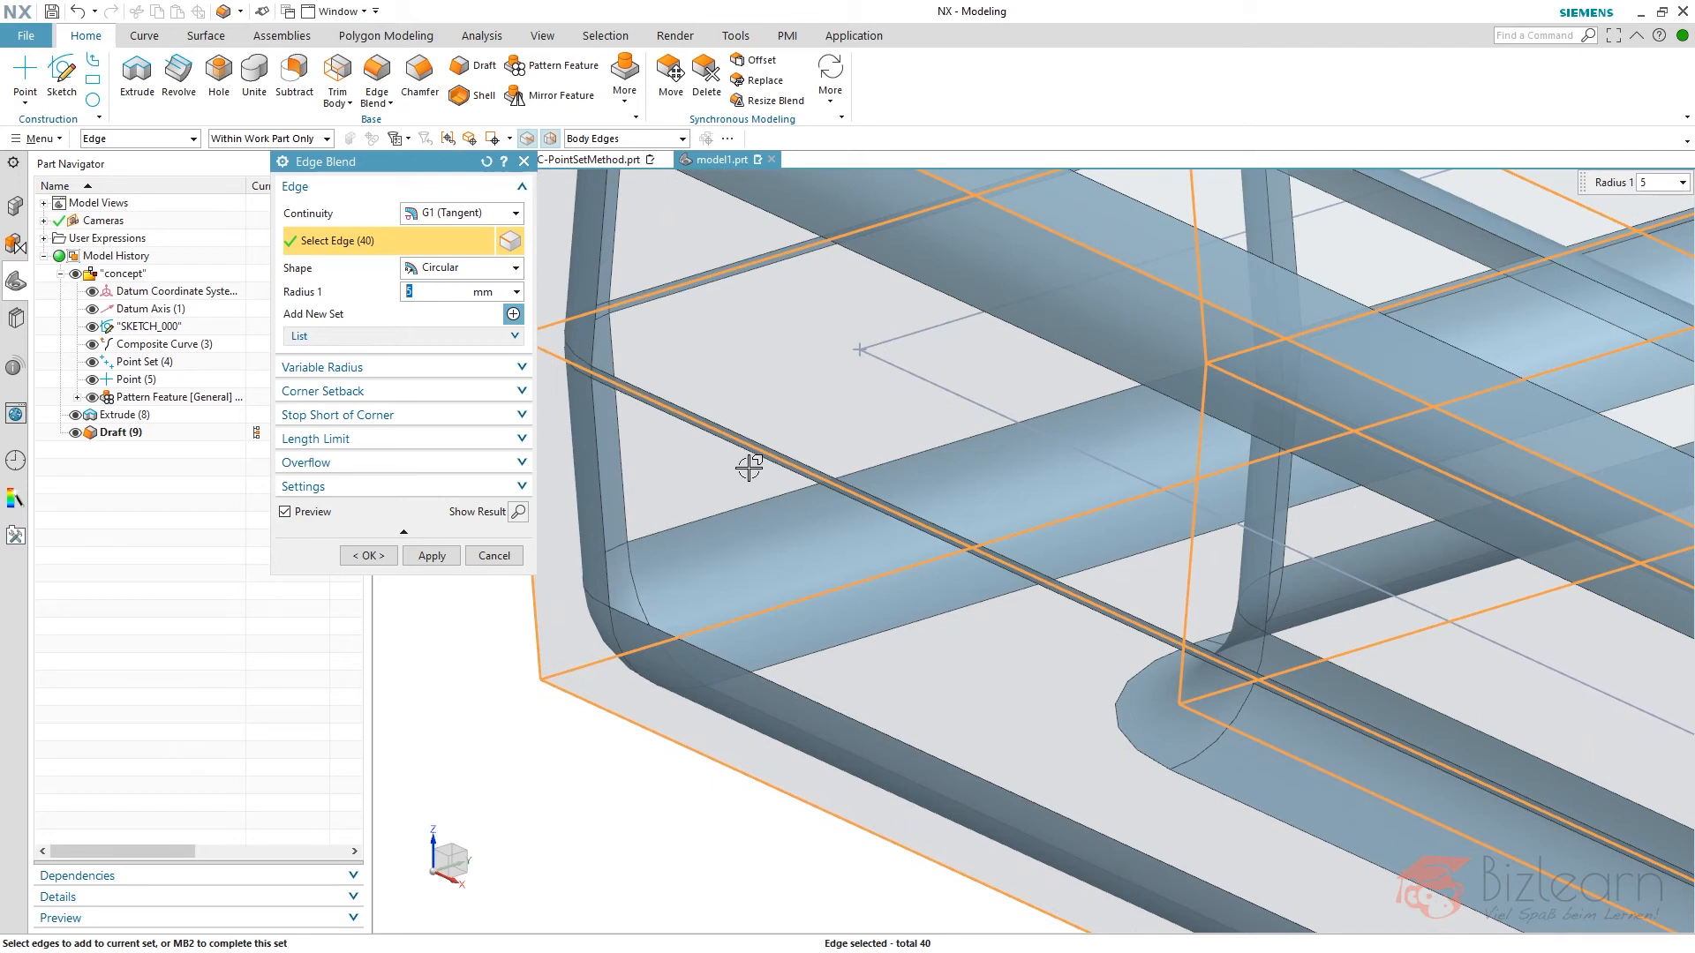
scroll(749, 461, up, 4)
scroll(615, 456, up, 3)
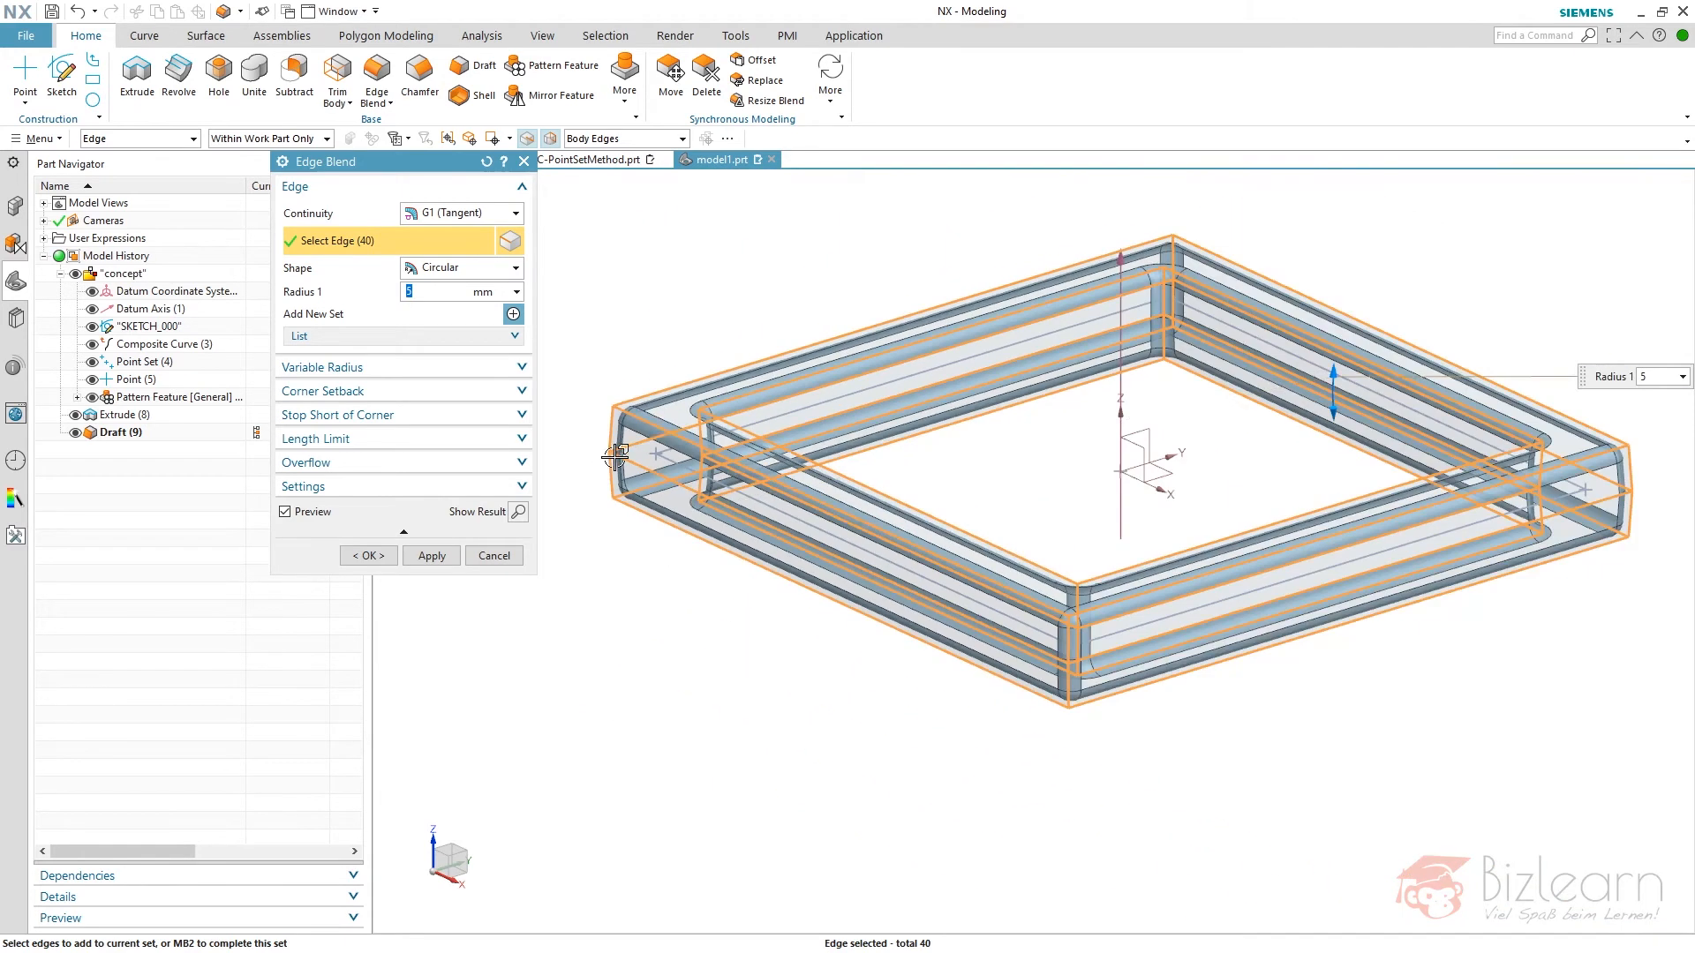
shift+click(679, 384)
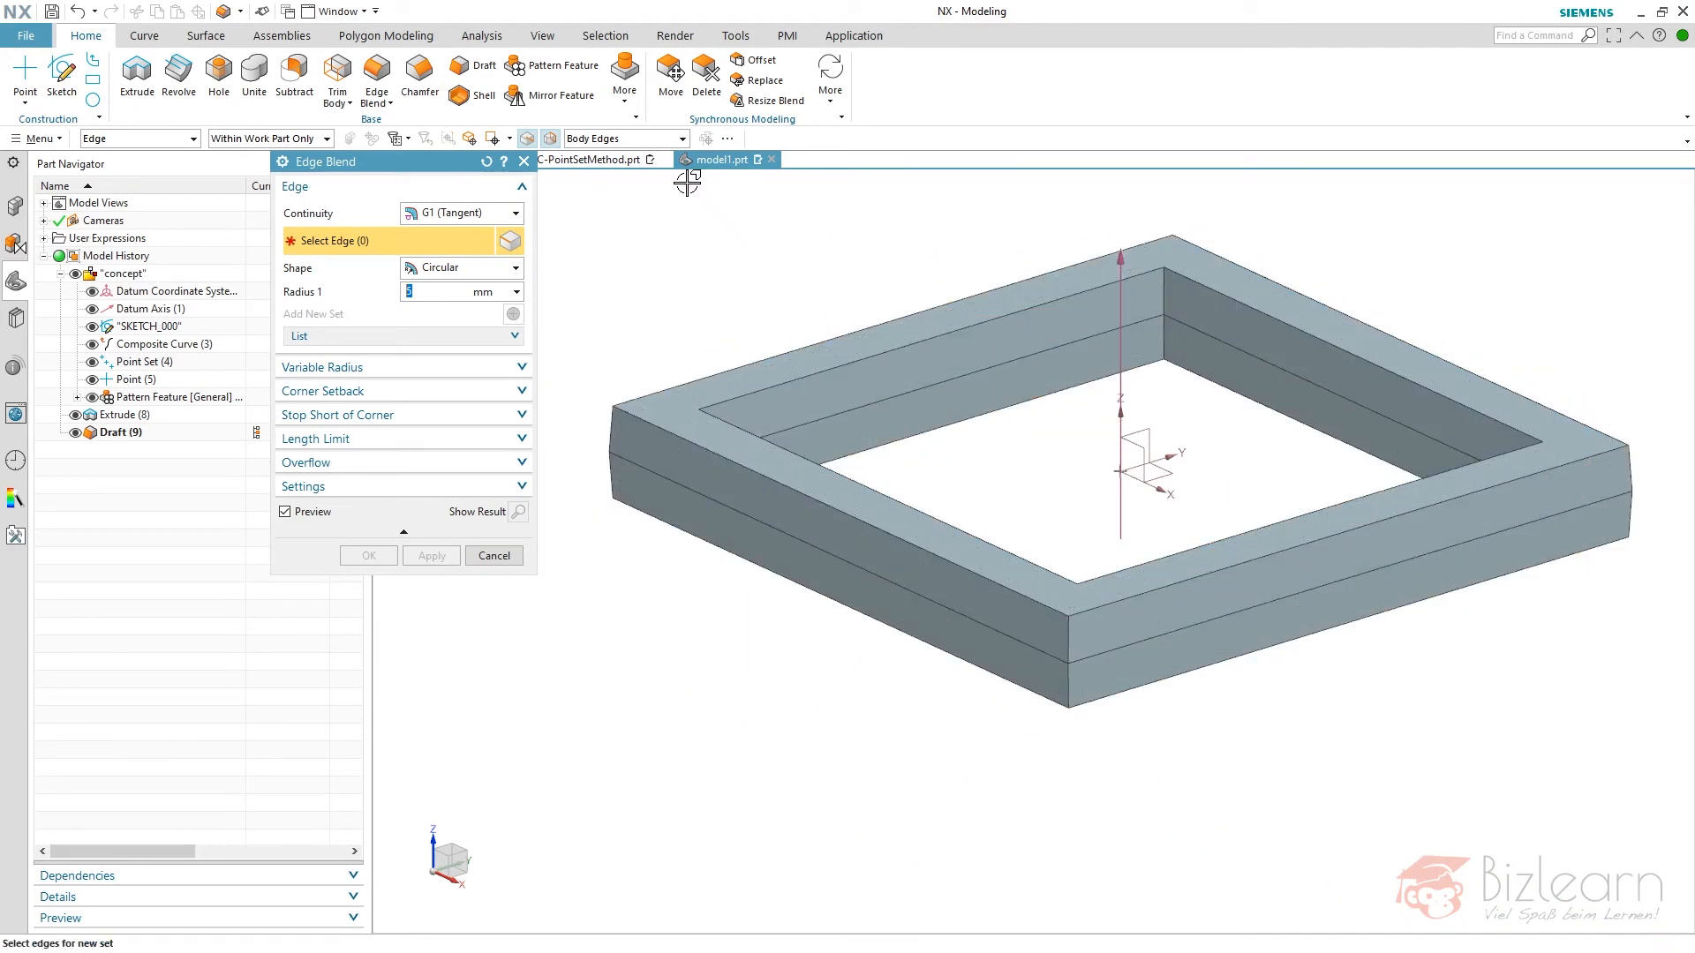
- Blend the outer edges of the Draft feature's faces with a 5 mm radius, using the Outer Edges of Faces rule
click(638, 141)
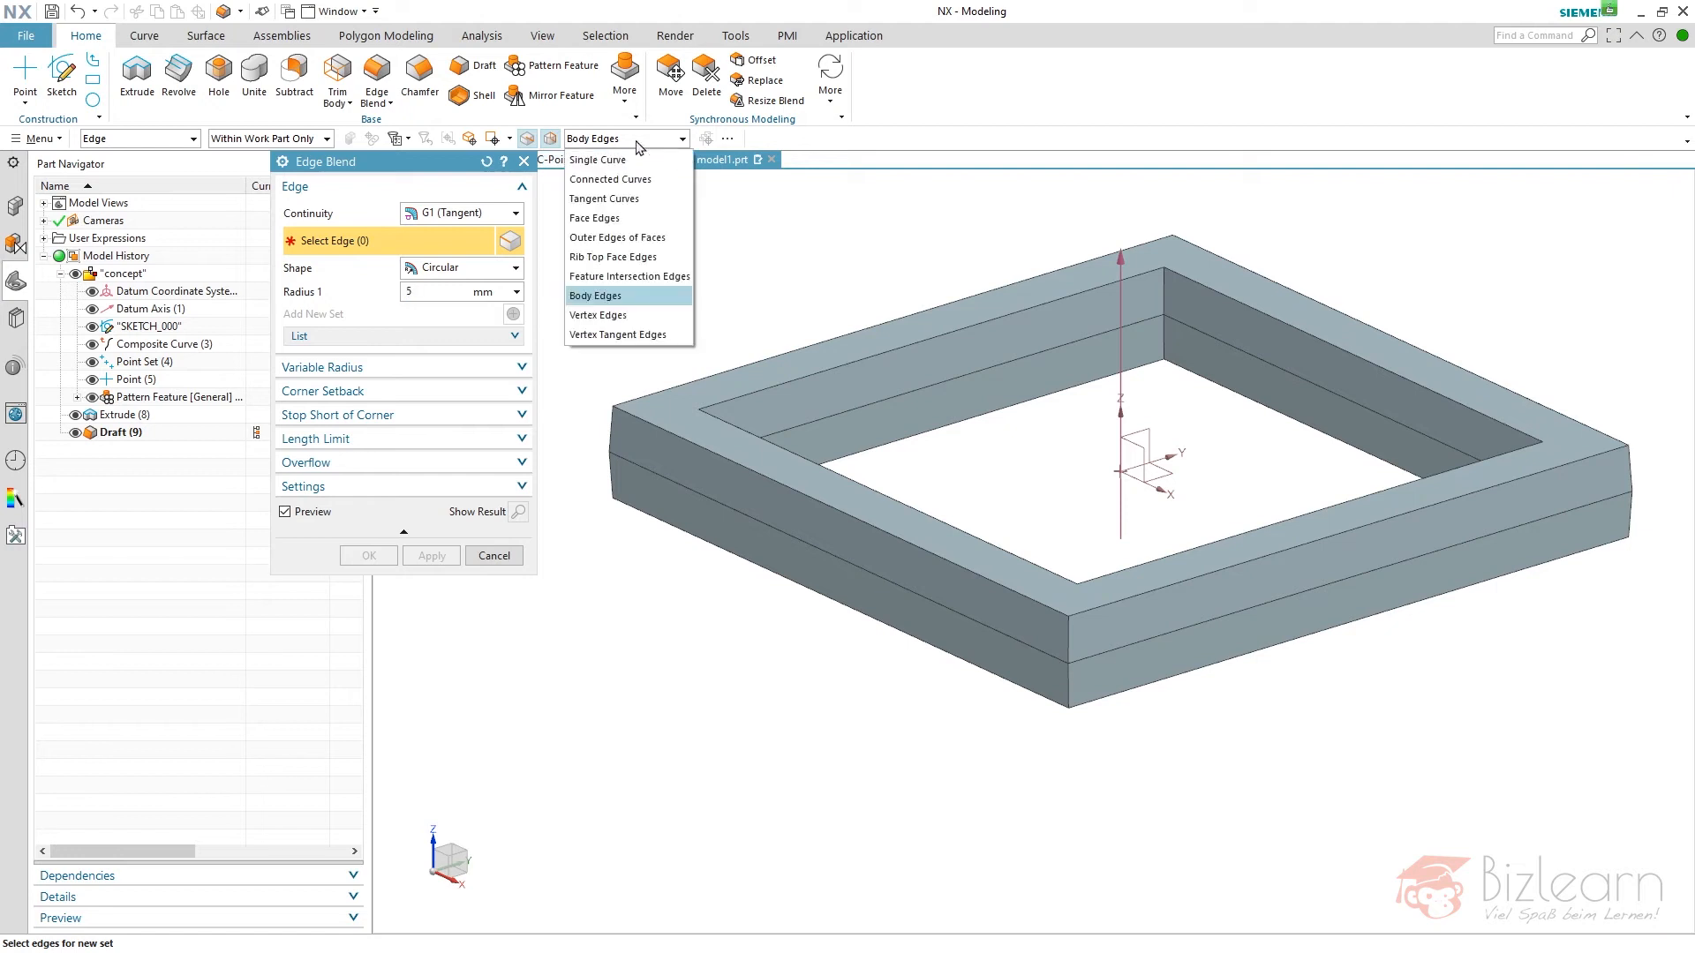
click(641, 238)
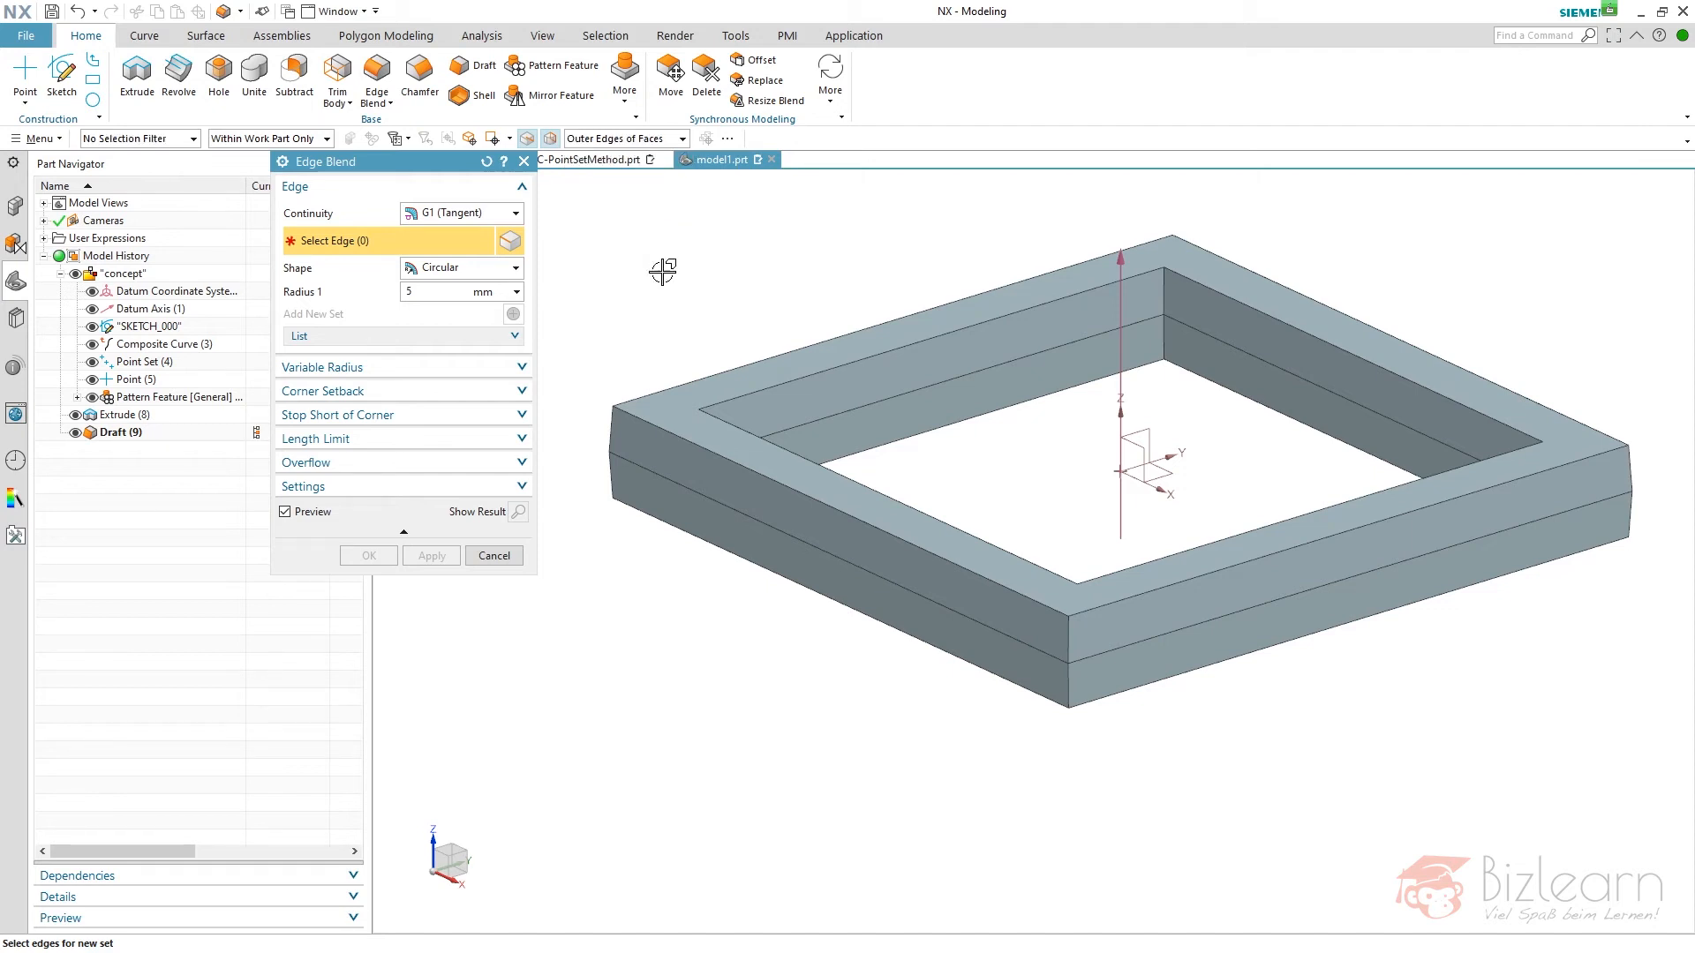
click(135, 432)
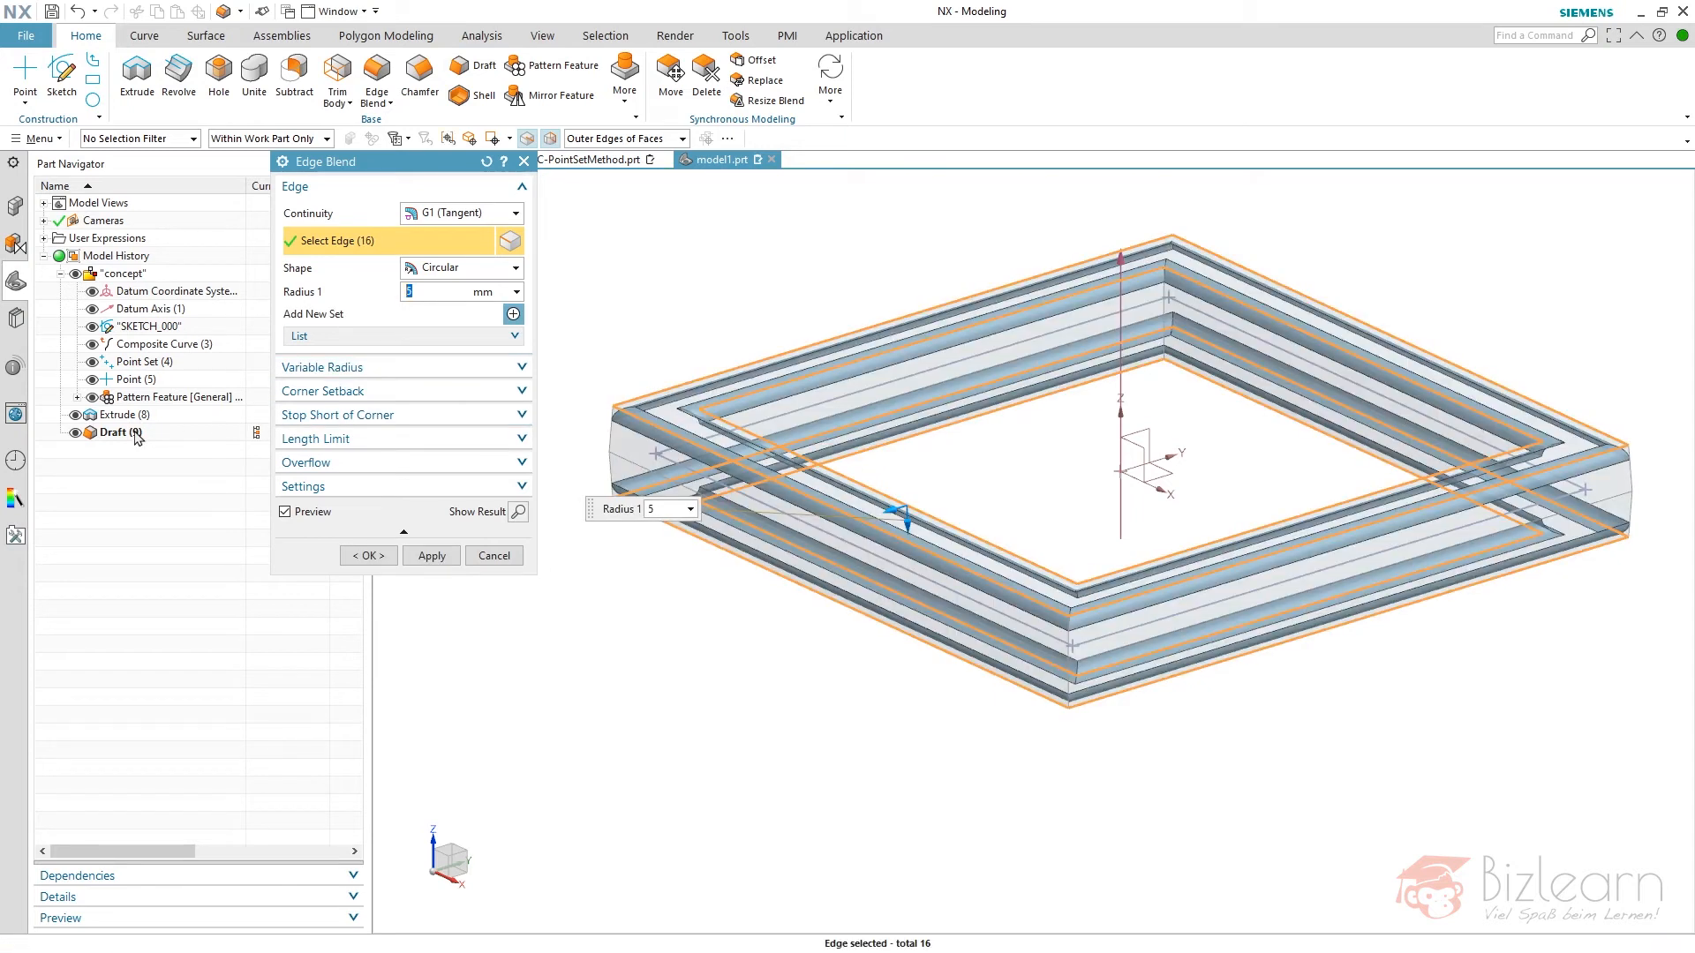
scroll(580, 456, up, 5)
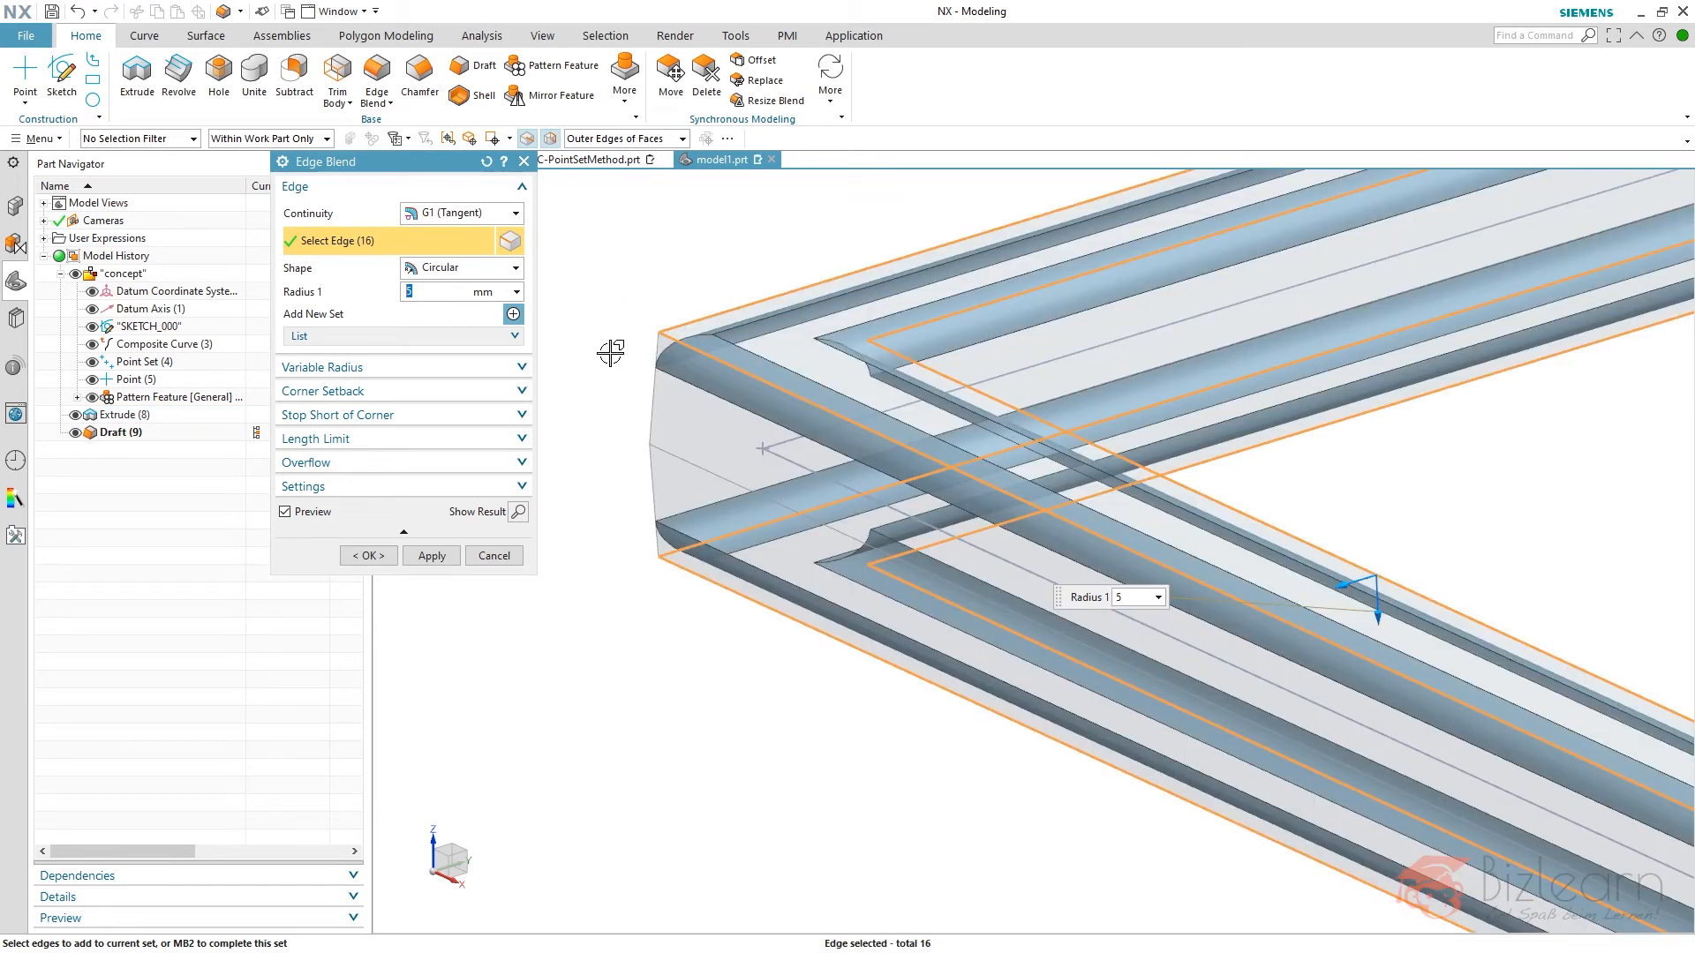
click(369, 556)
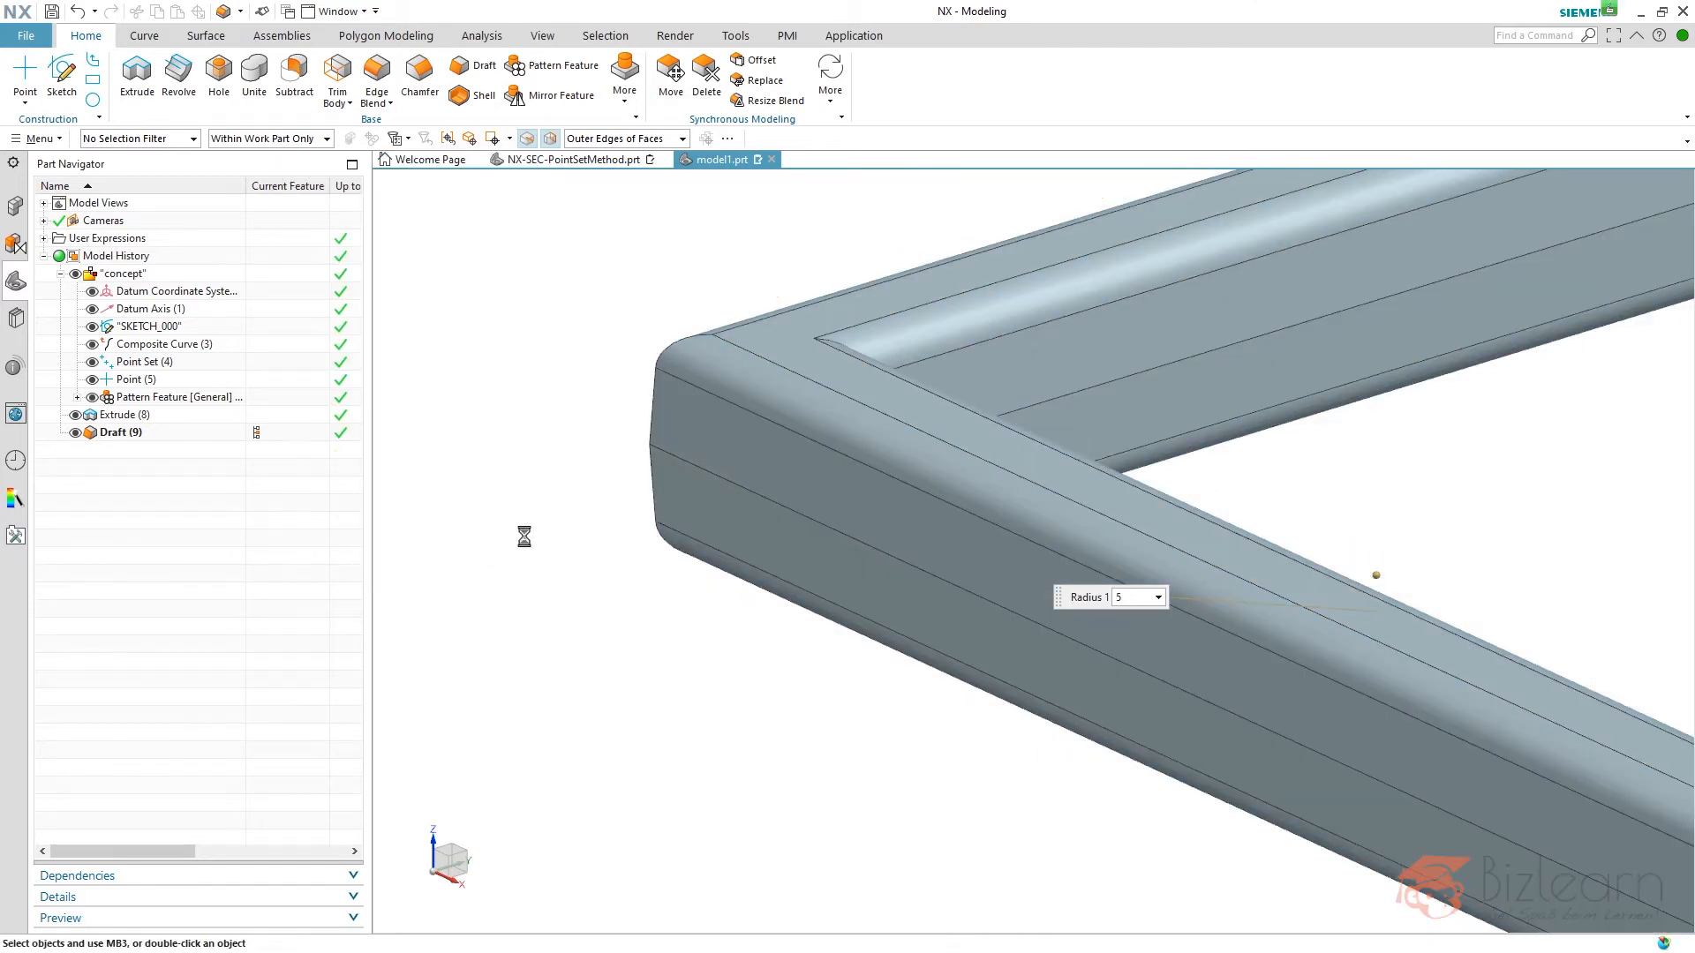
- Examine which faces and edges of the frame belong to the draft and the edge blend
click(148, 436)
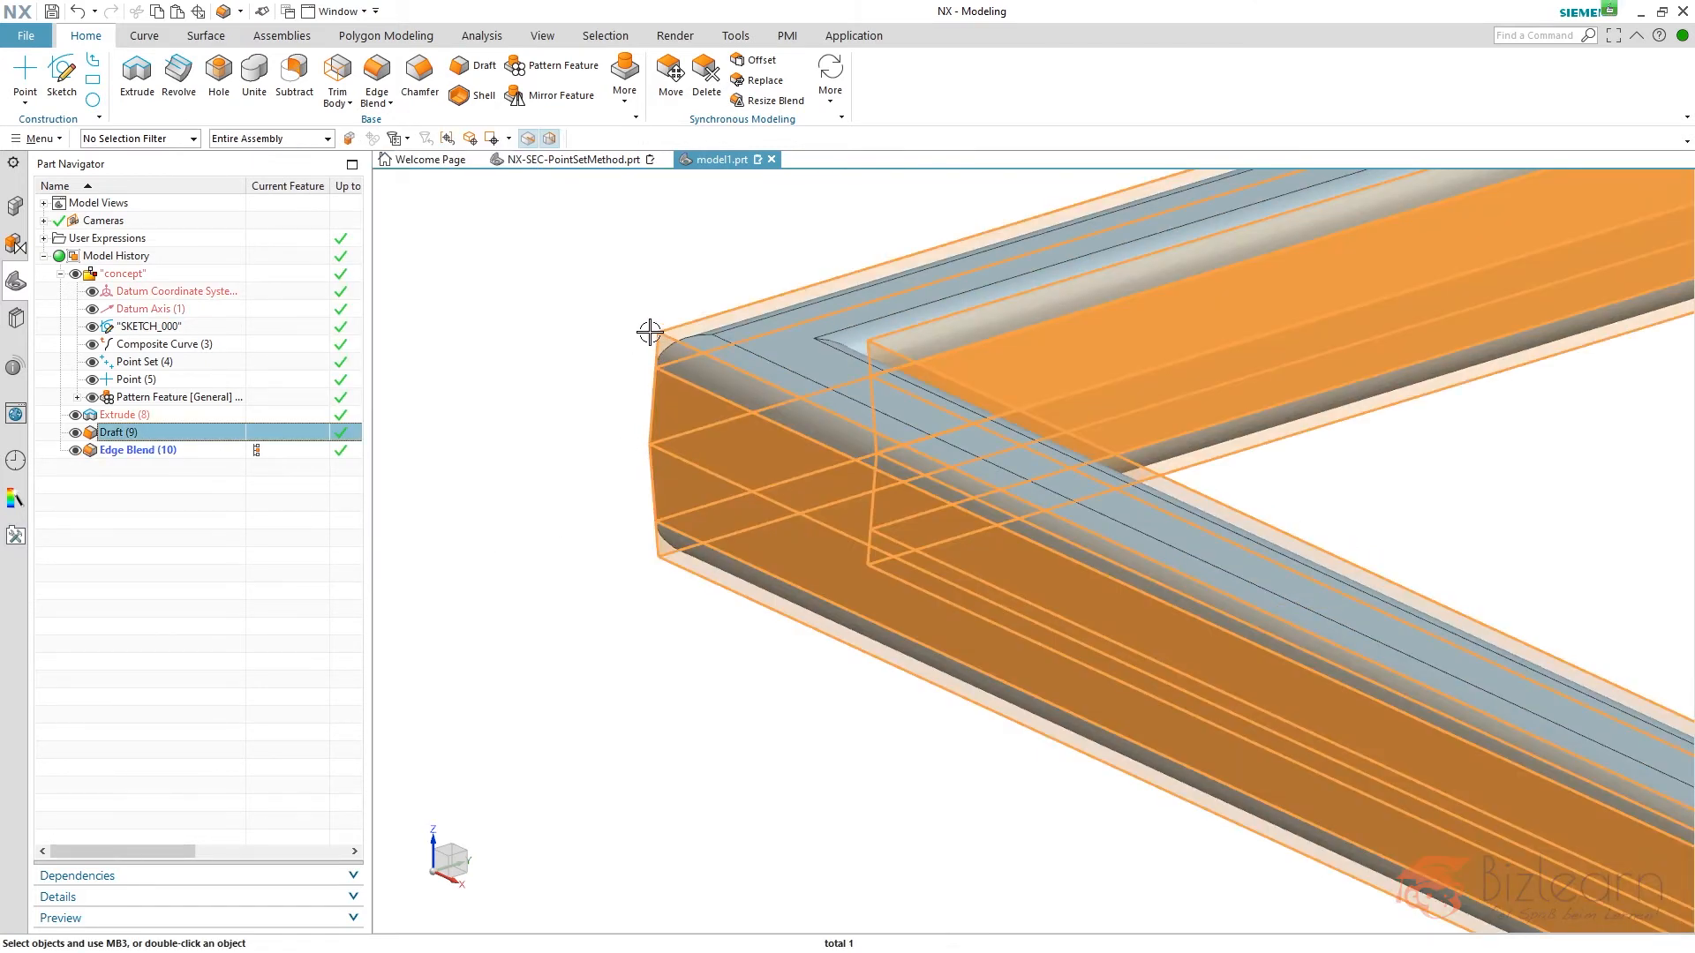
click(270, 526)
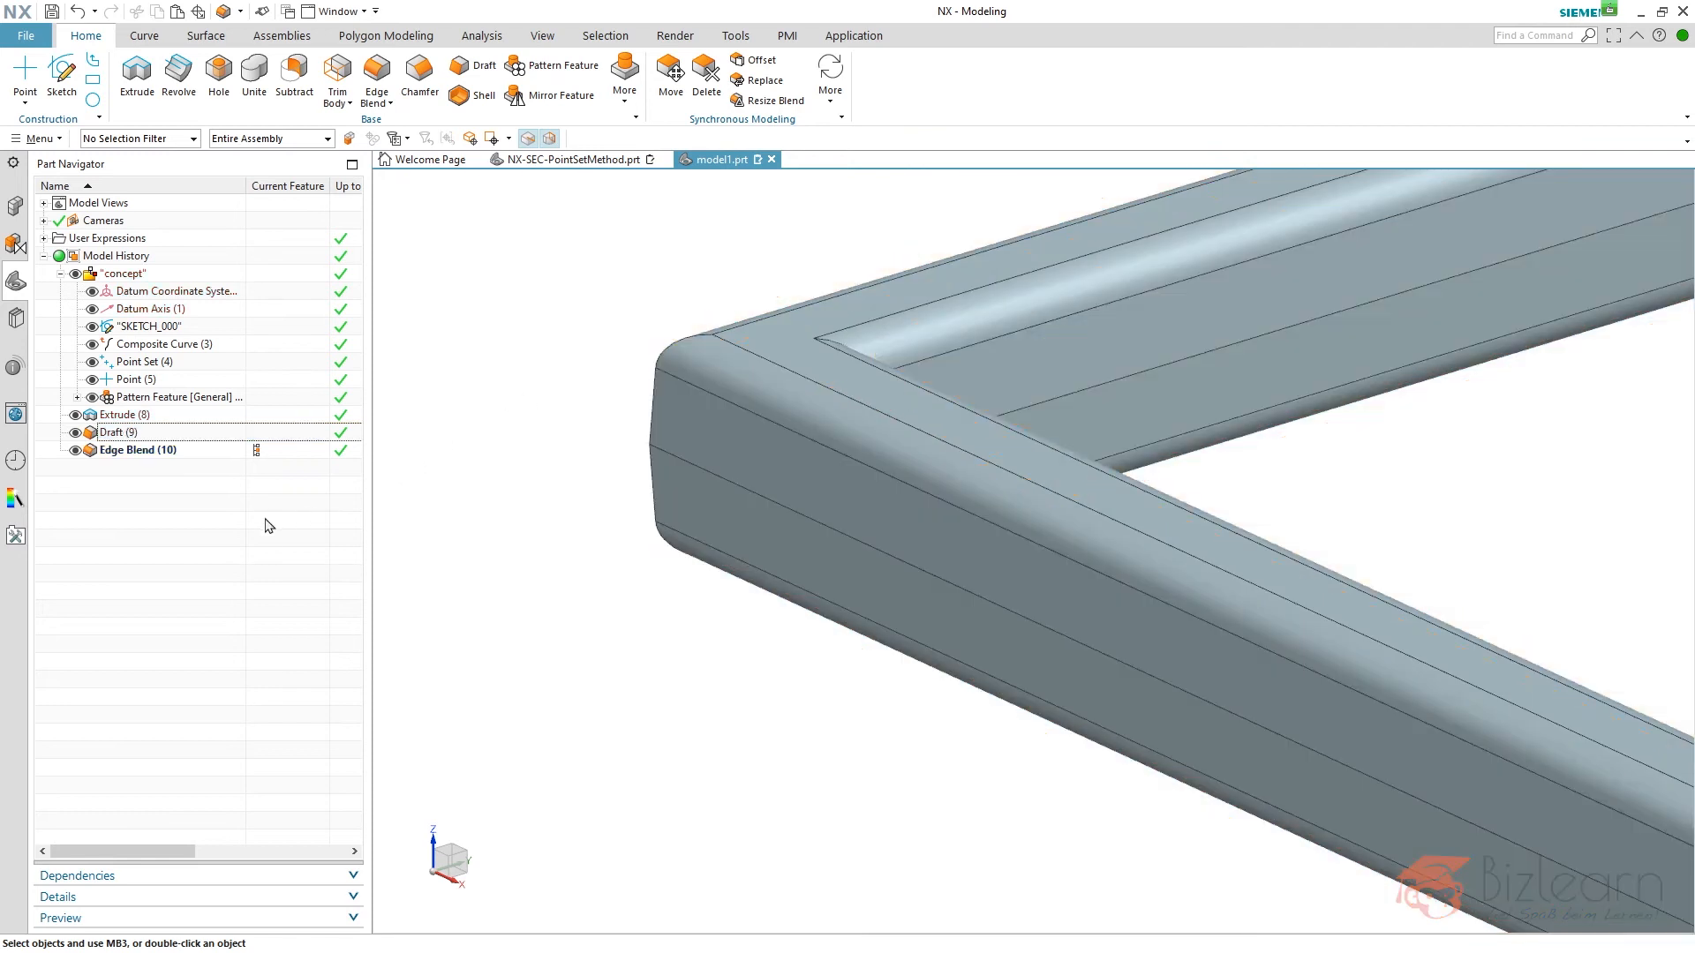
key(ctrl+f)
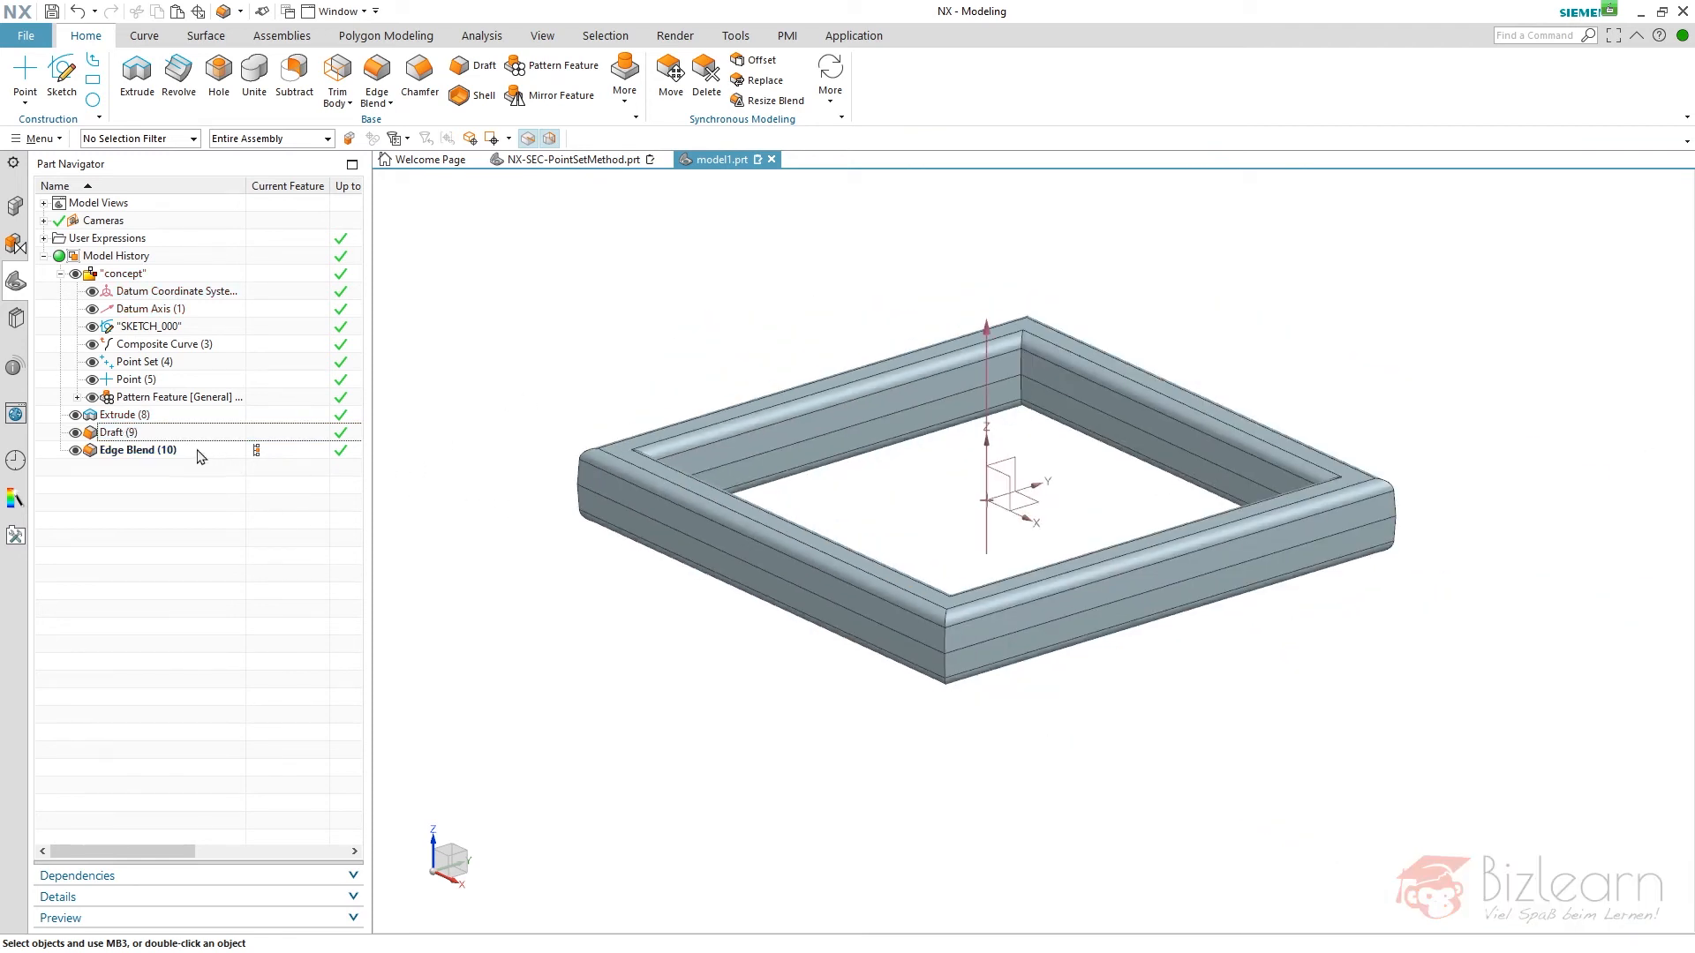
click(141, 451)
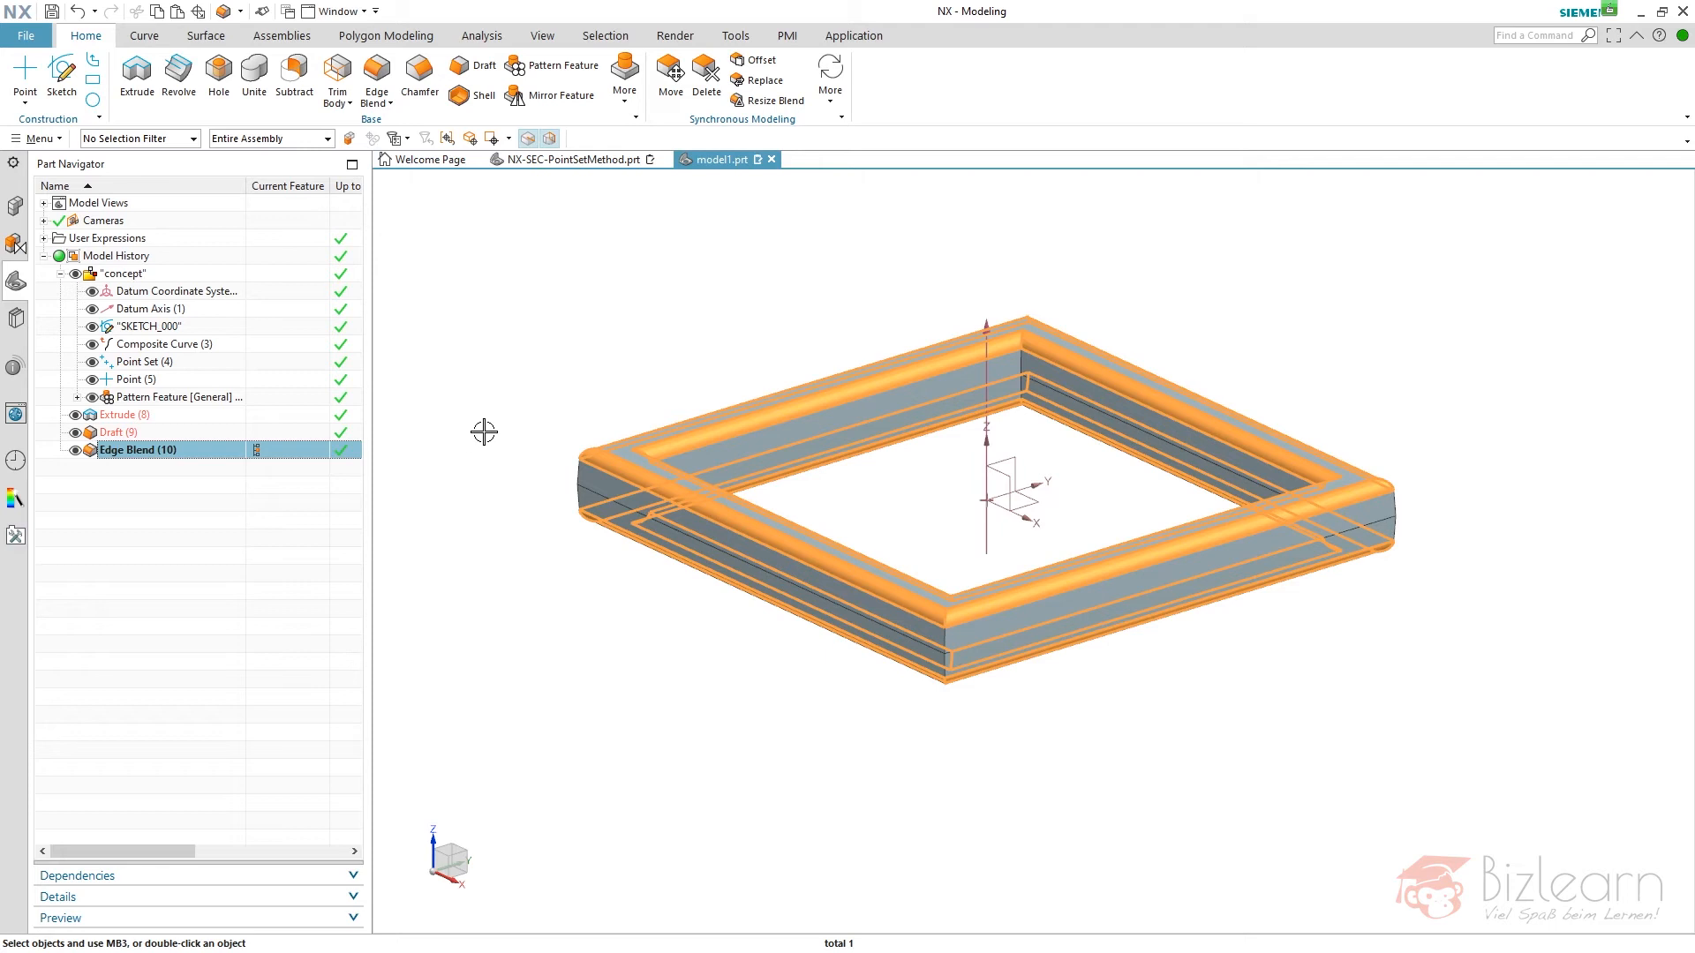
click(305, 497)
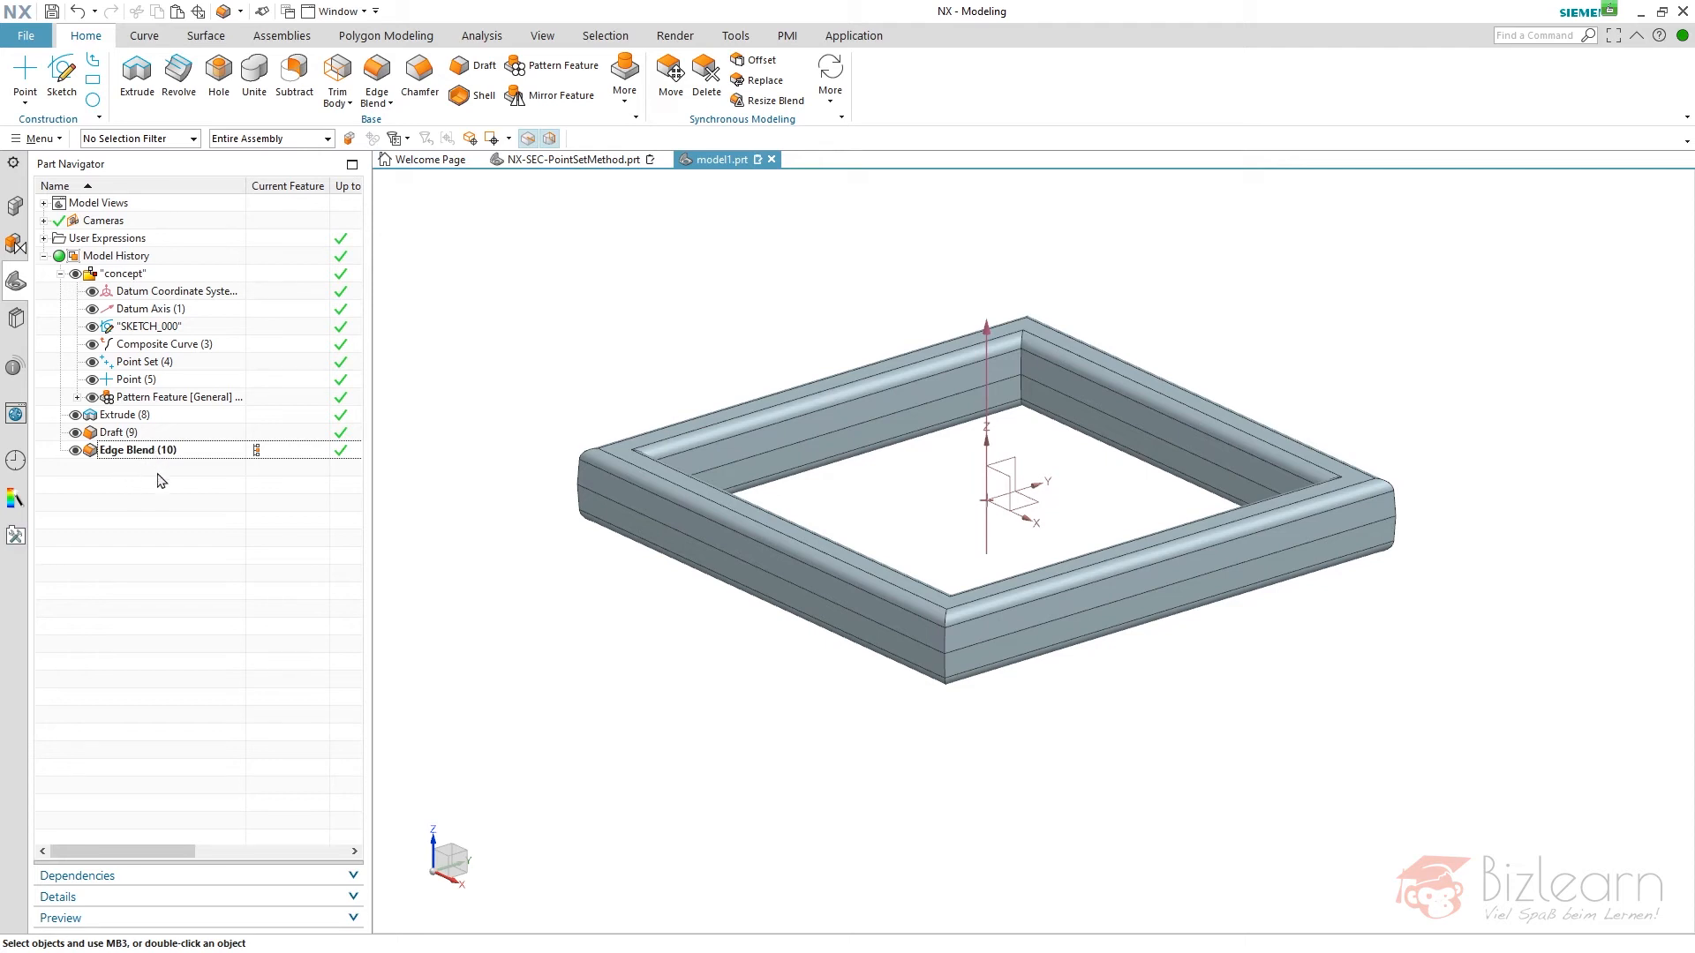
- Group the Extrude, Draft and Edge Blend features into a feature group named "frame"
click(129, 415)
shift+click(137, 450)
right_click(134, 450)
click(198, 599)
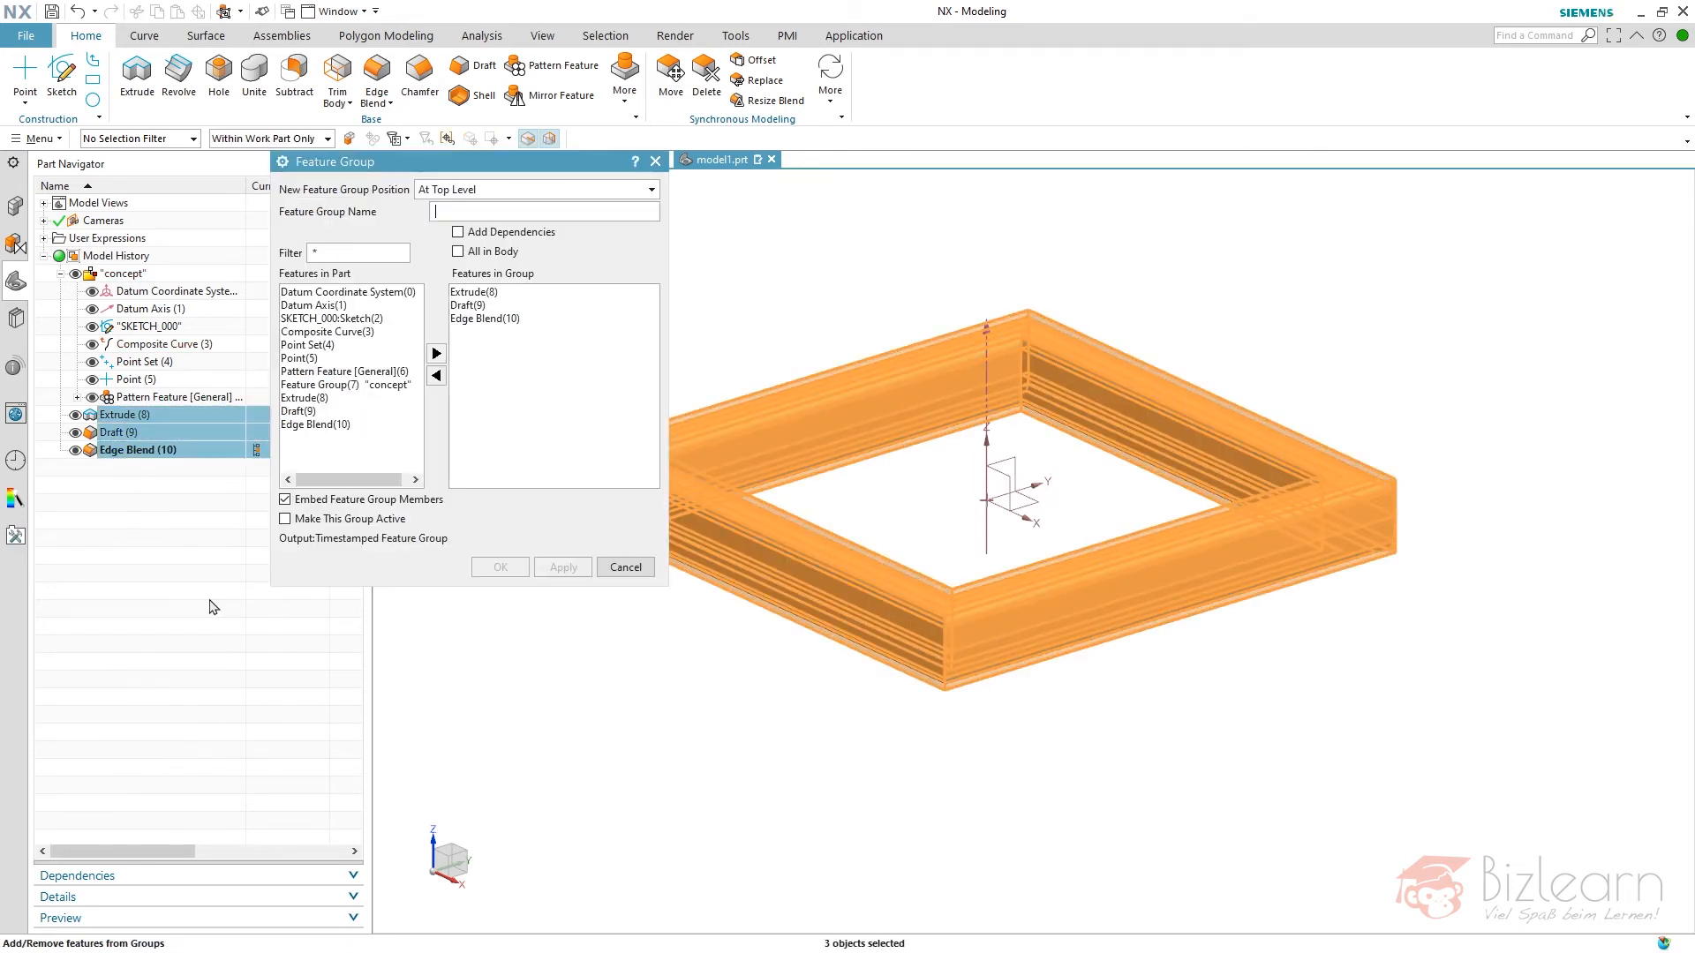
text(frame)
key(Return)
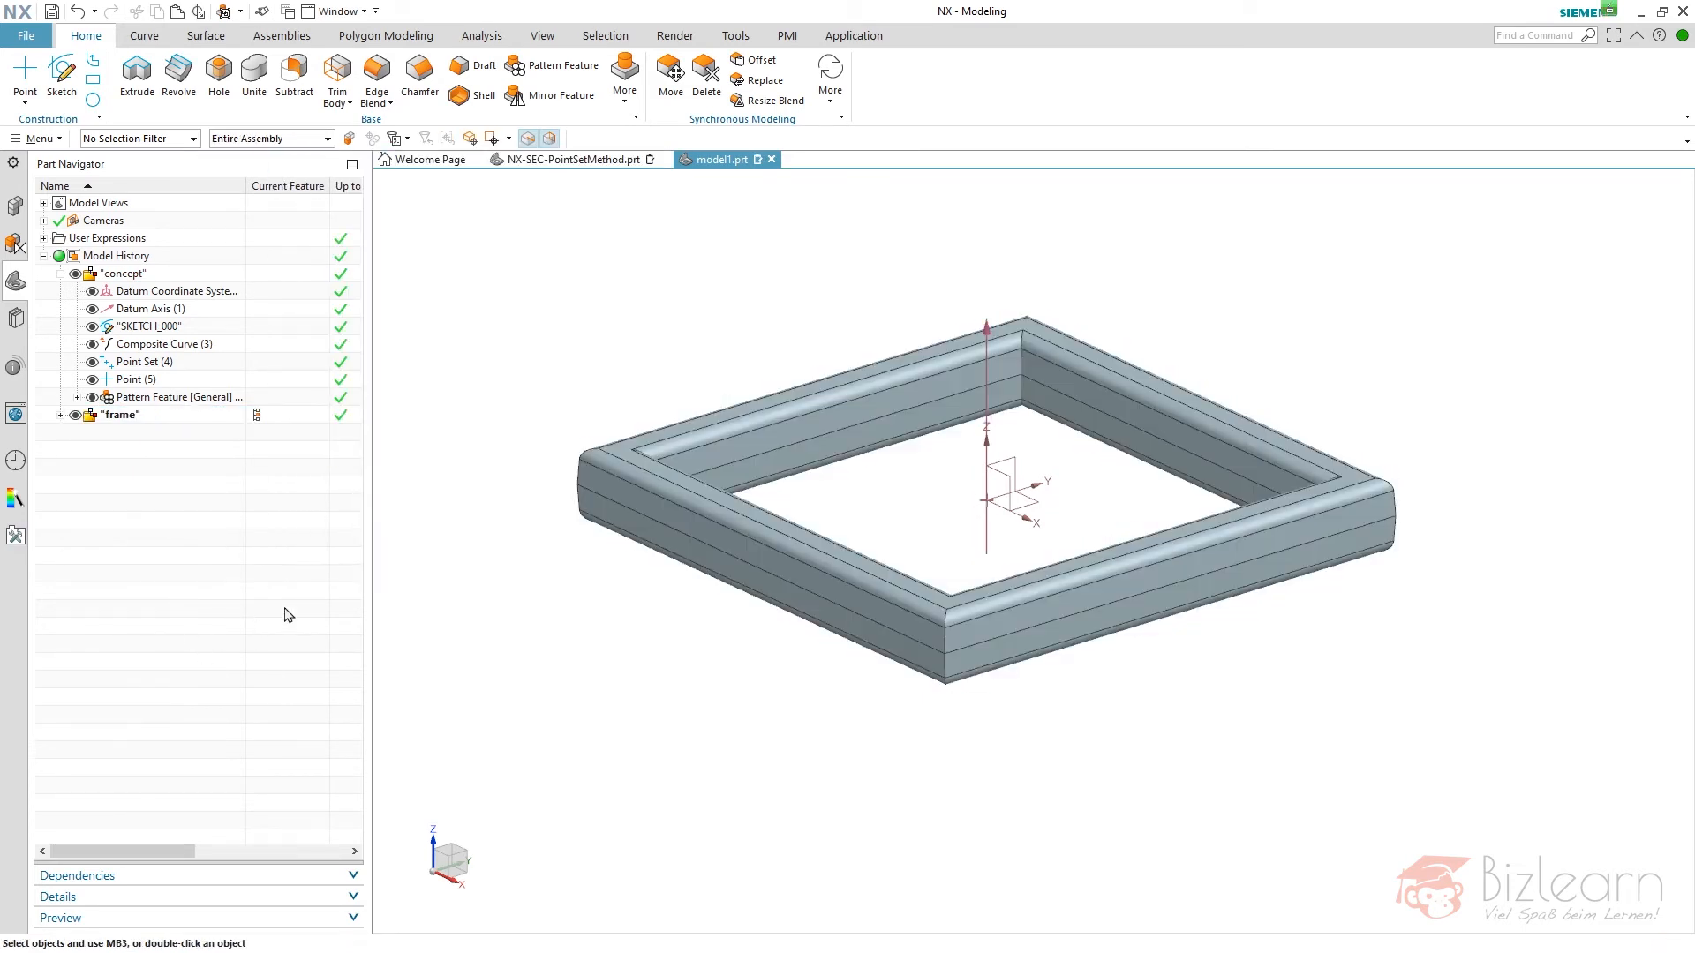
- Expand the "frame" feature group and check its extrude, draft and edge blend members
click(60, 415)
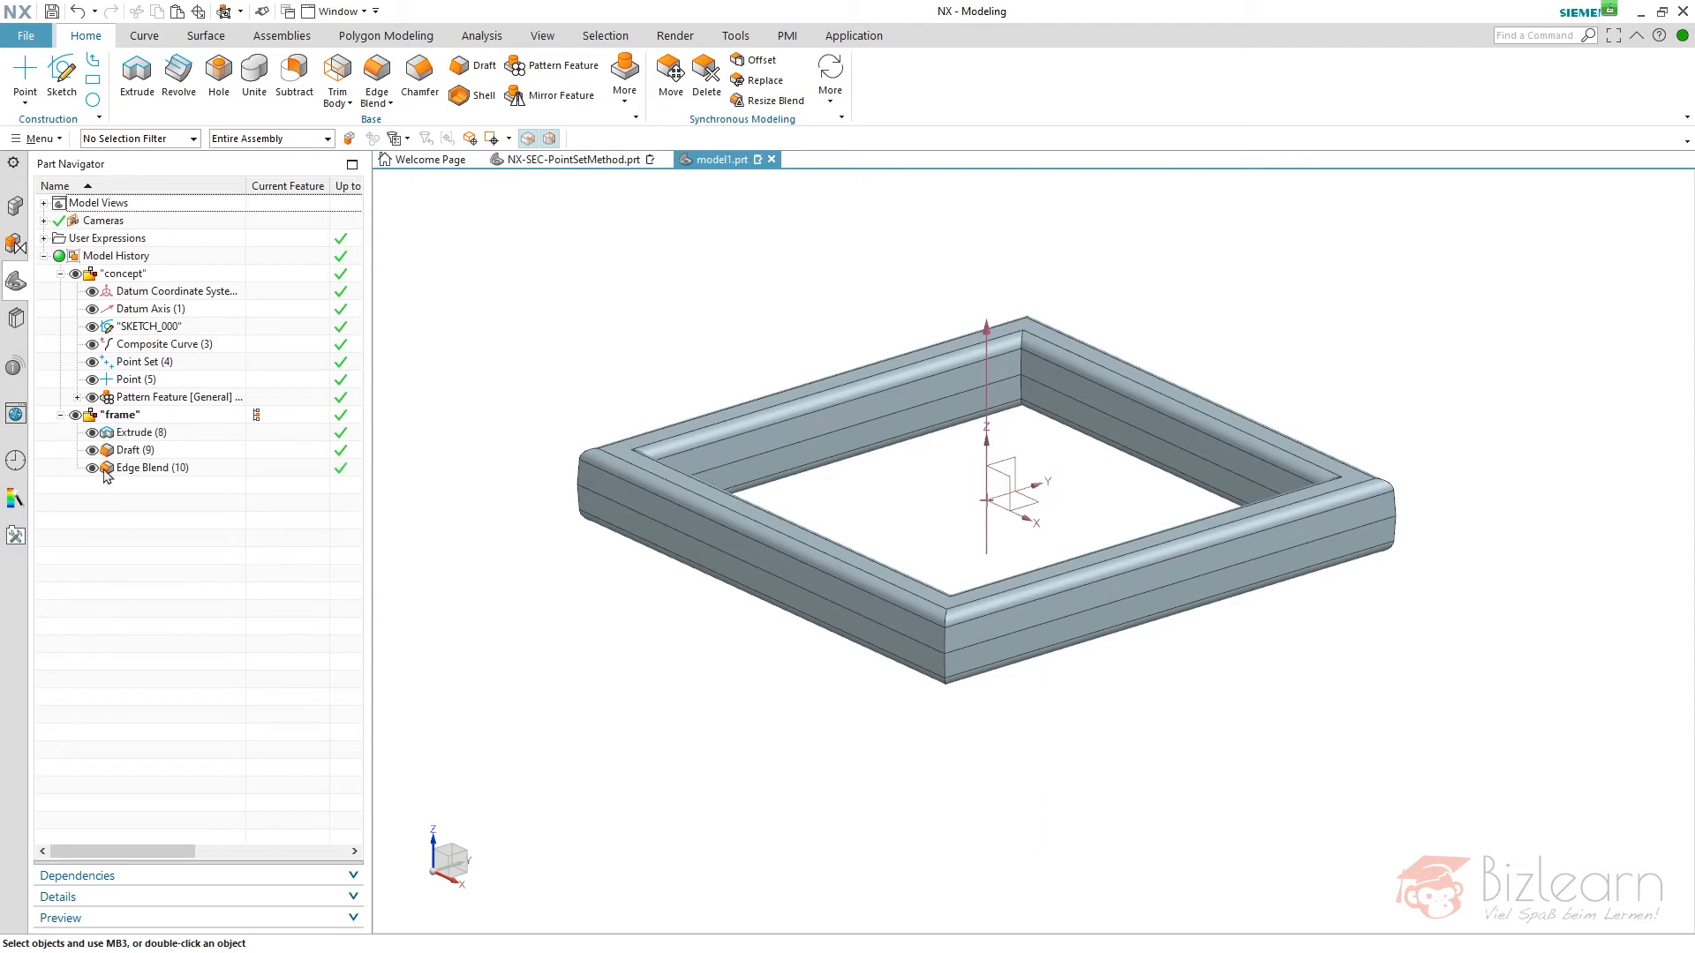
click(150, 433)
shift+click(152, 468)
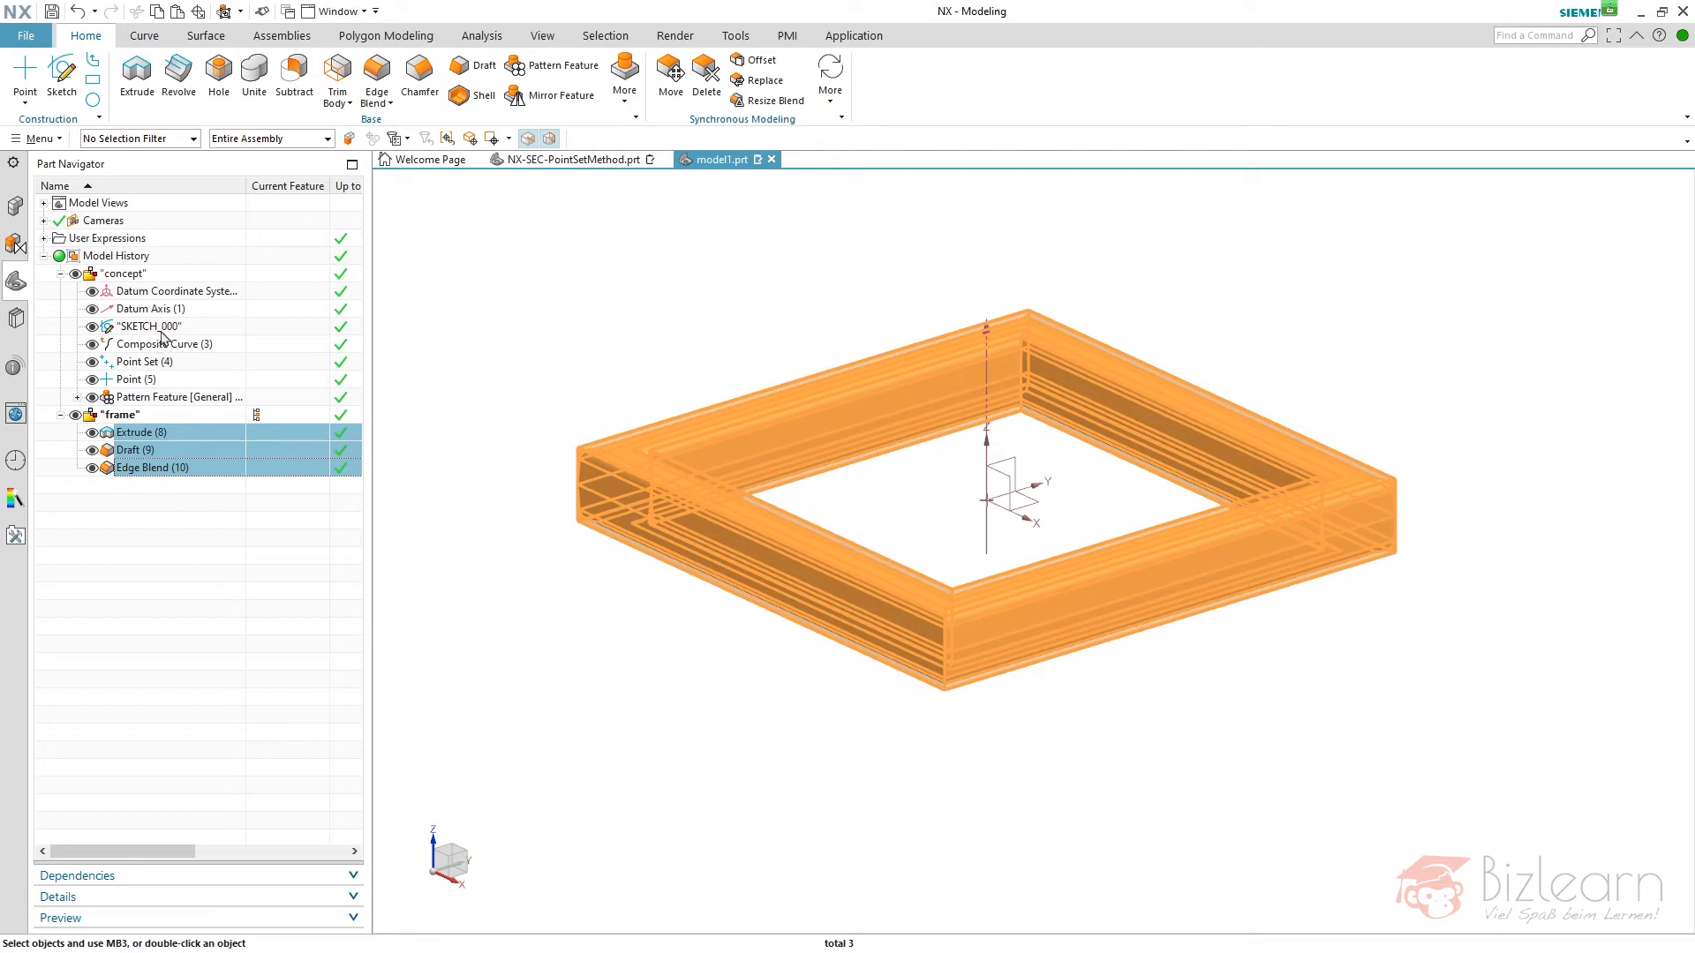
click(160, 497)
- Copy the concept's sketch with the frame's extrude, draft and edge blend, and paste them using the Specify New Datum option
click(141, 419)
ctrl+click(161, 328)
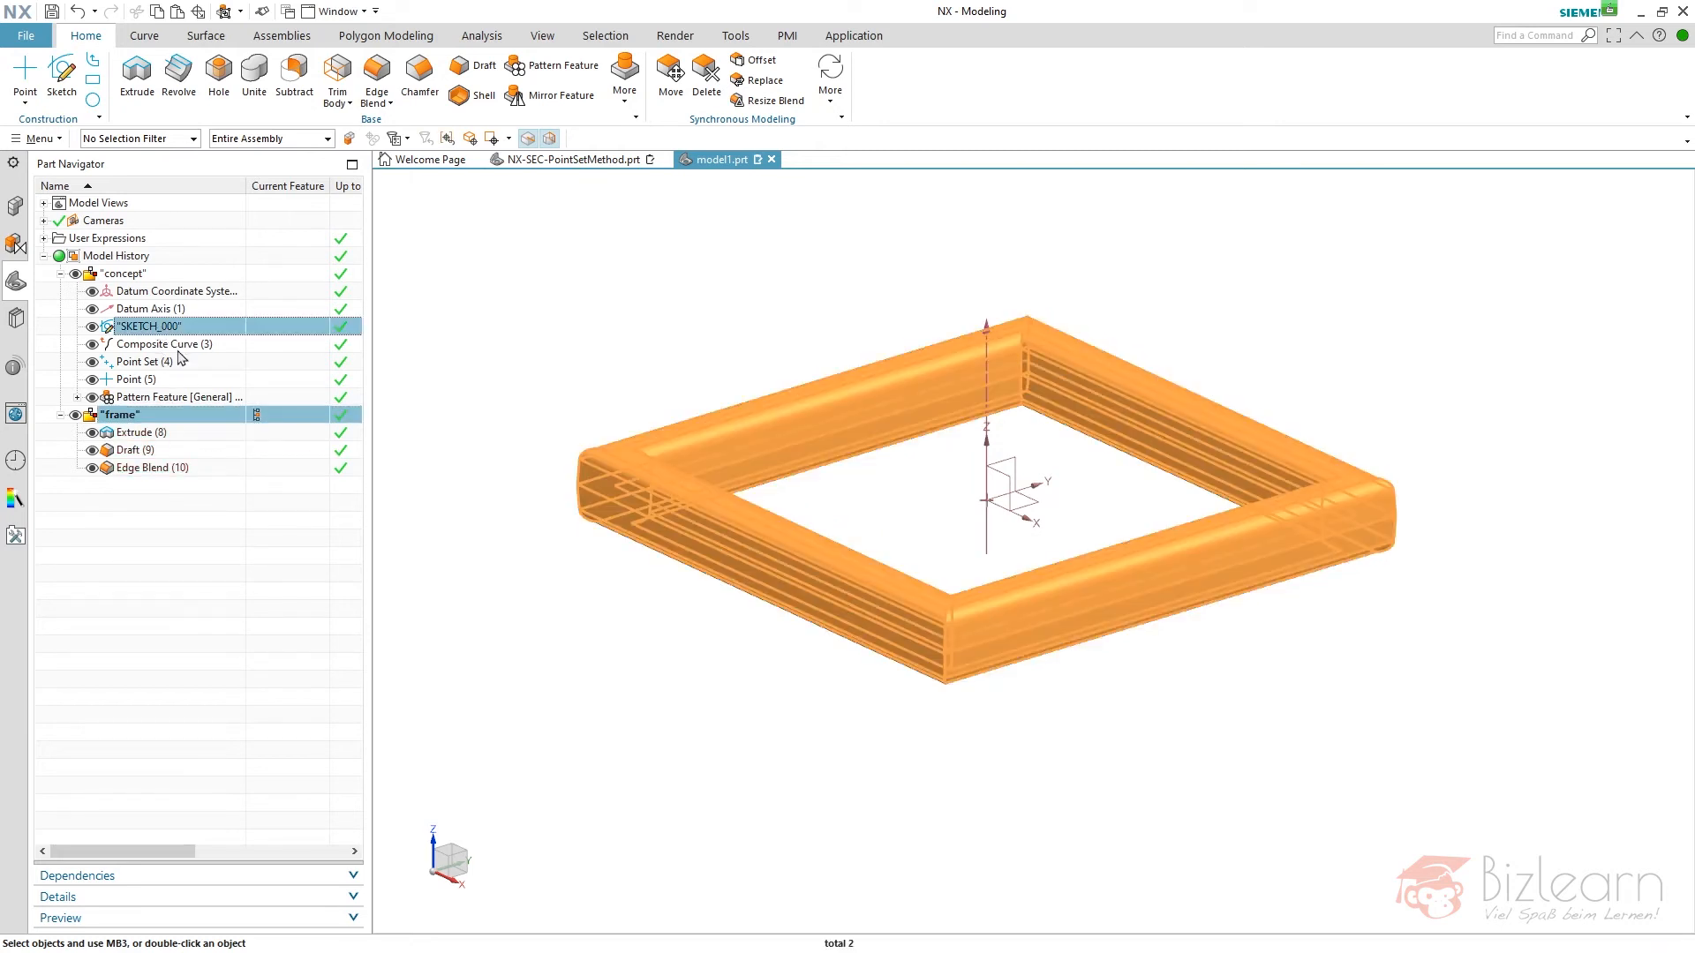
click(164, 344)
click(163, 326)
ctrl+click(144, 433)
ctrl+click(147, 450)
ctrl+click(147, 468)
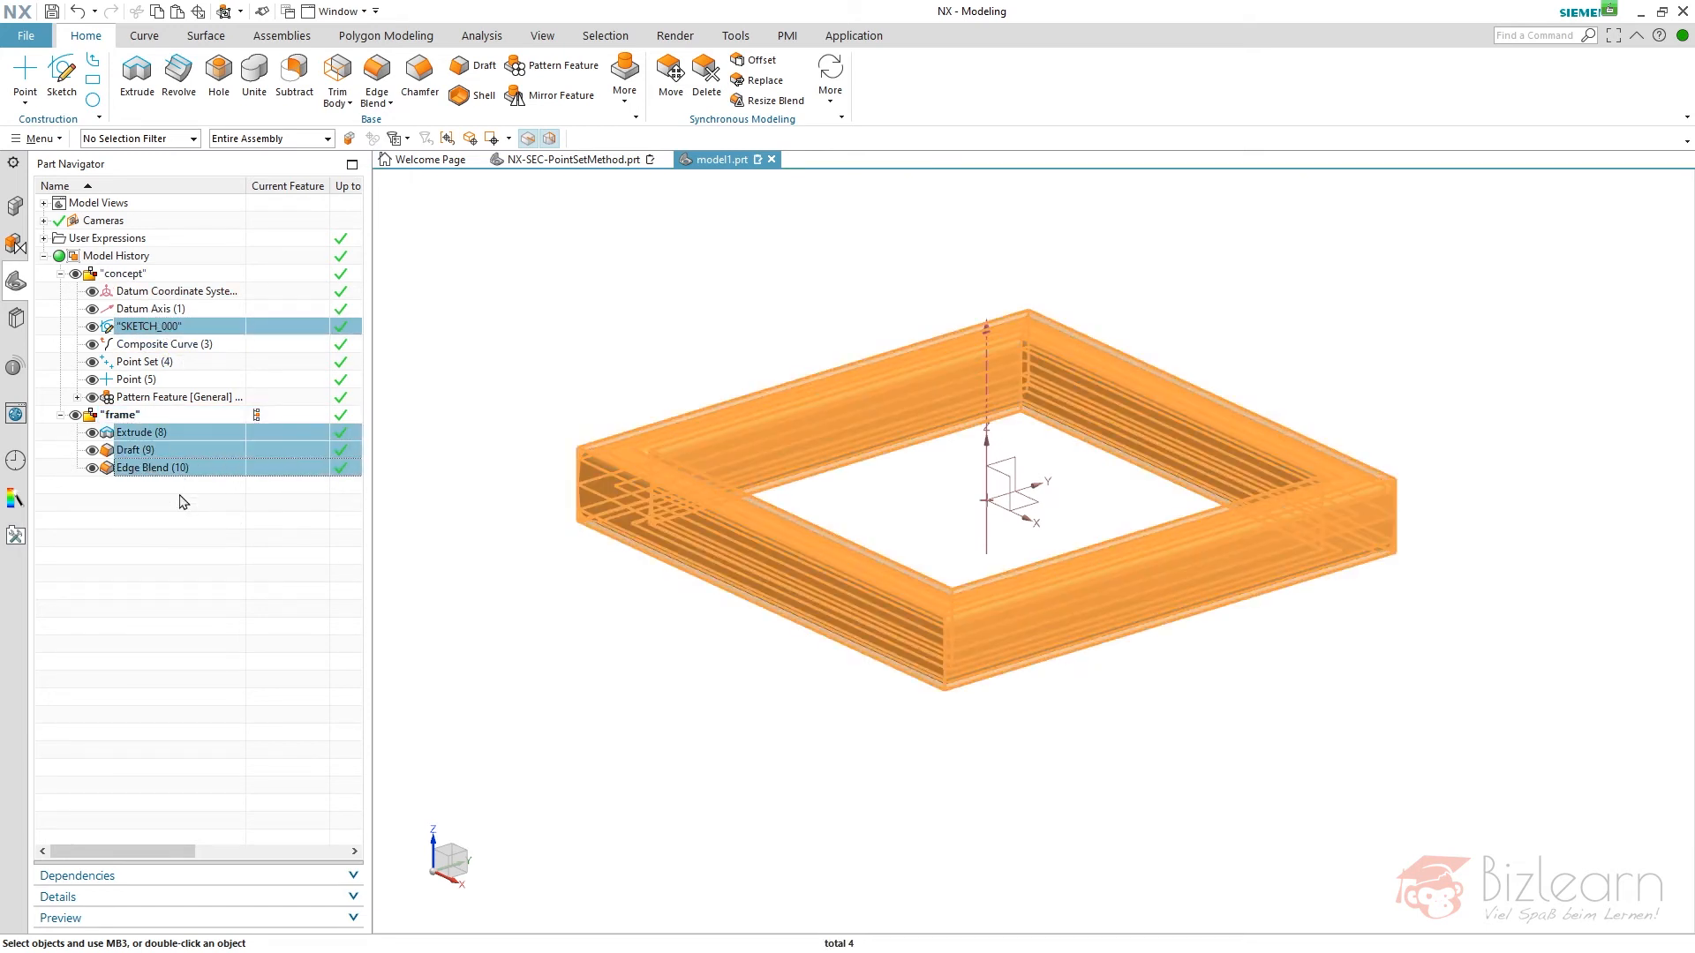
key(ctrl+v)
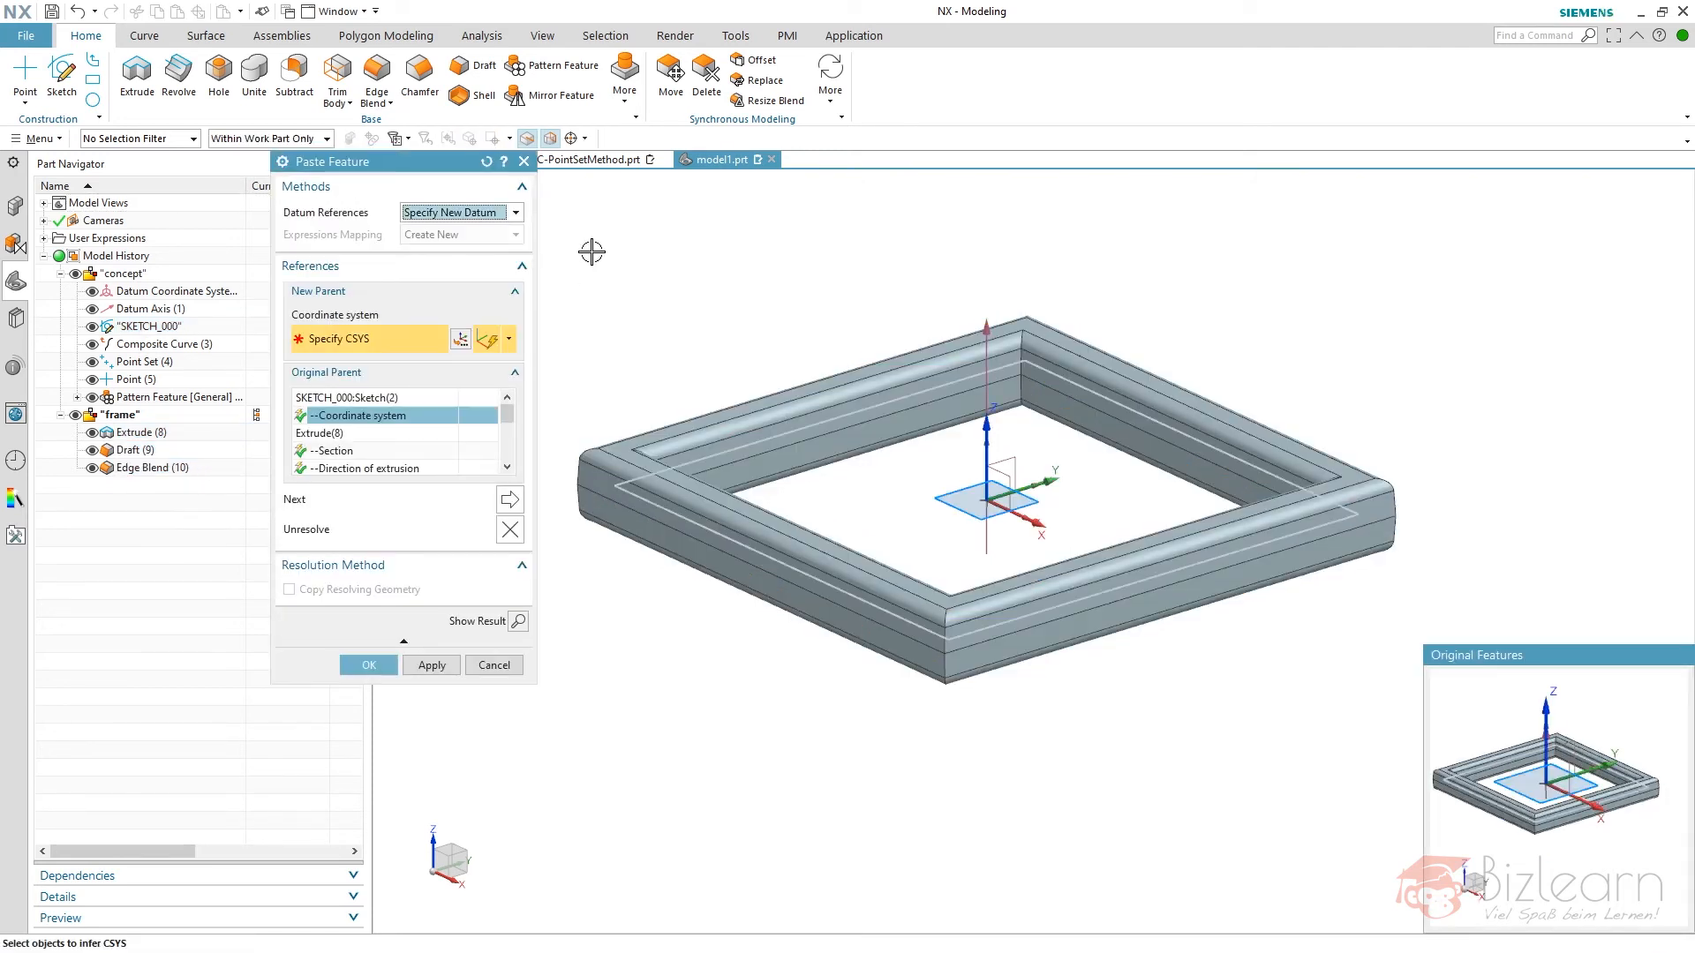
middle_click(680, 219)
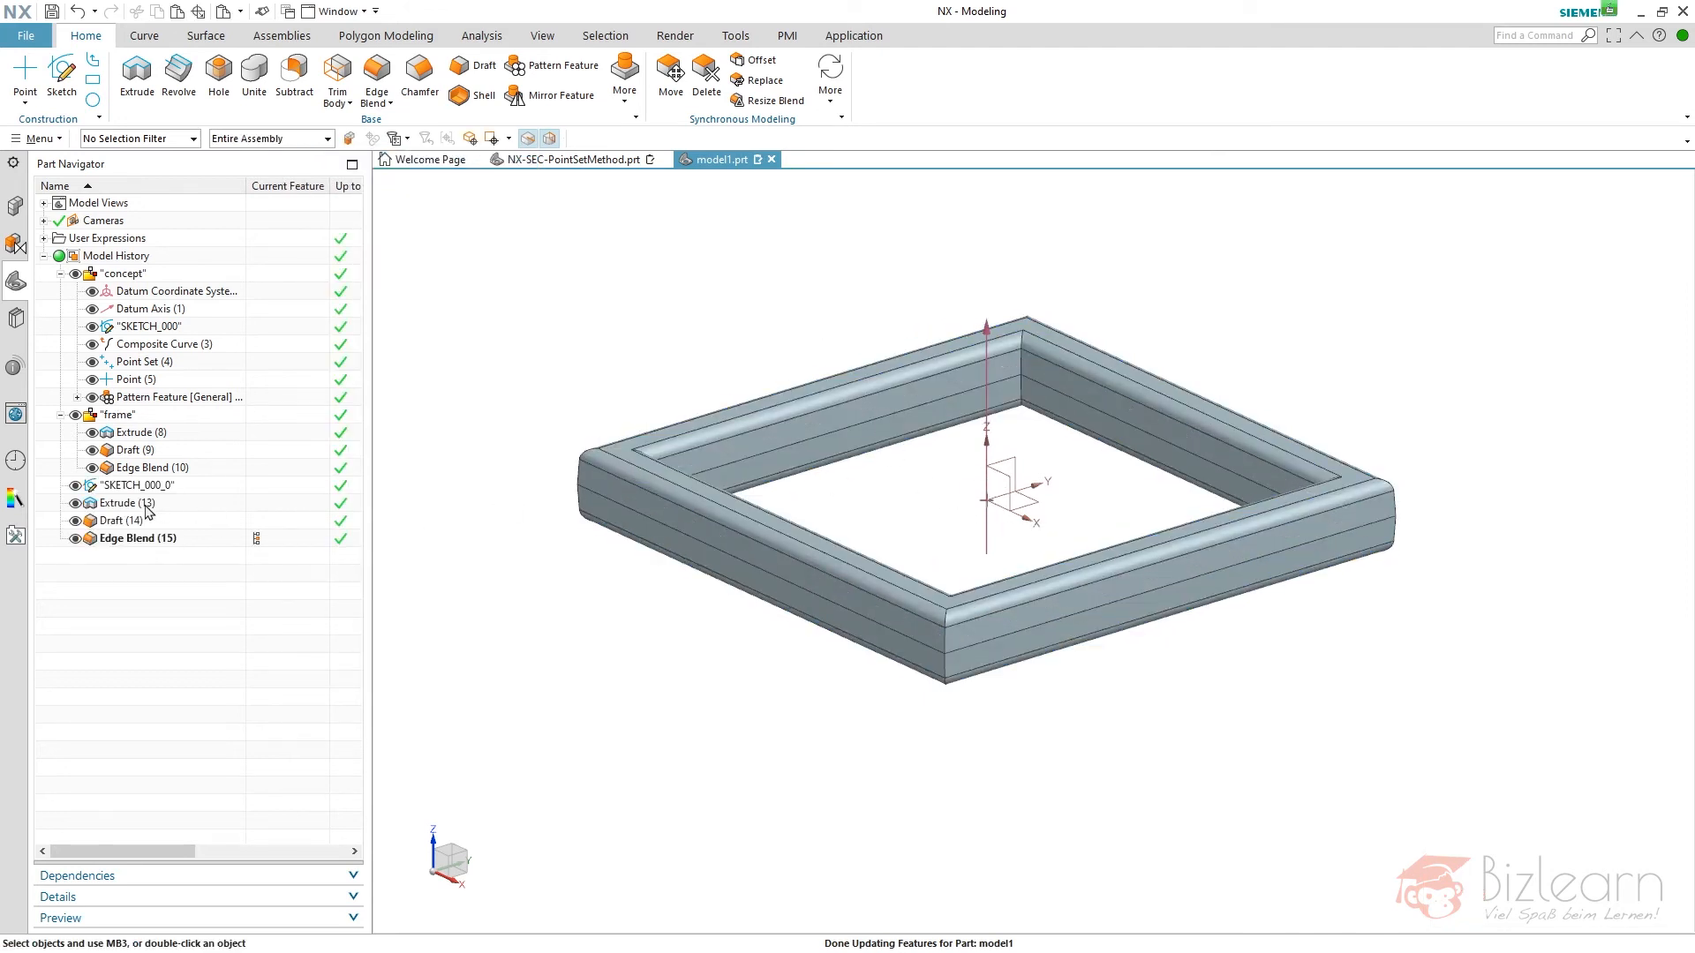
- Edit the pasted Extrude to use no offset and a symmetric distance of 25 mm
click(124, 503)
right_click(141, 512)
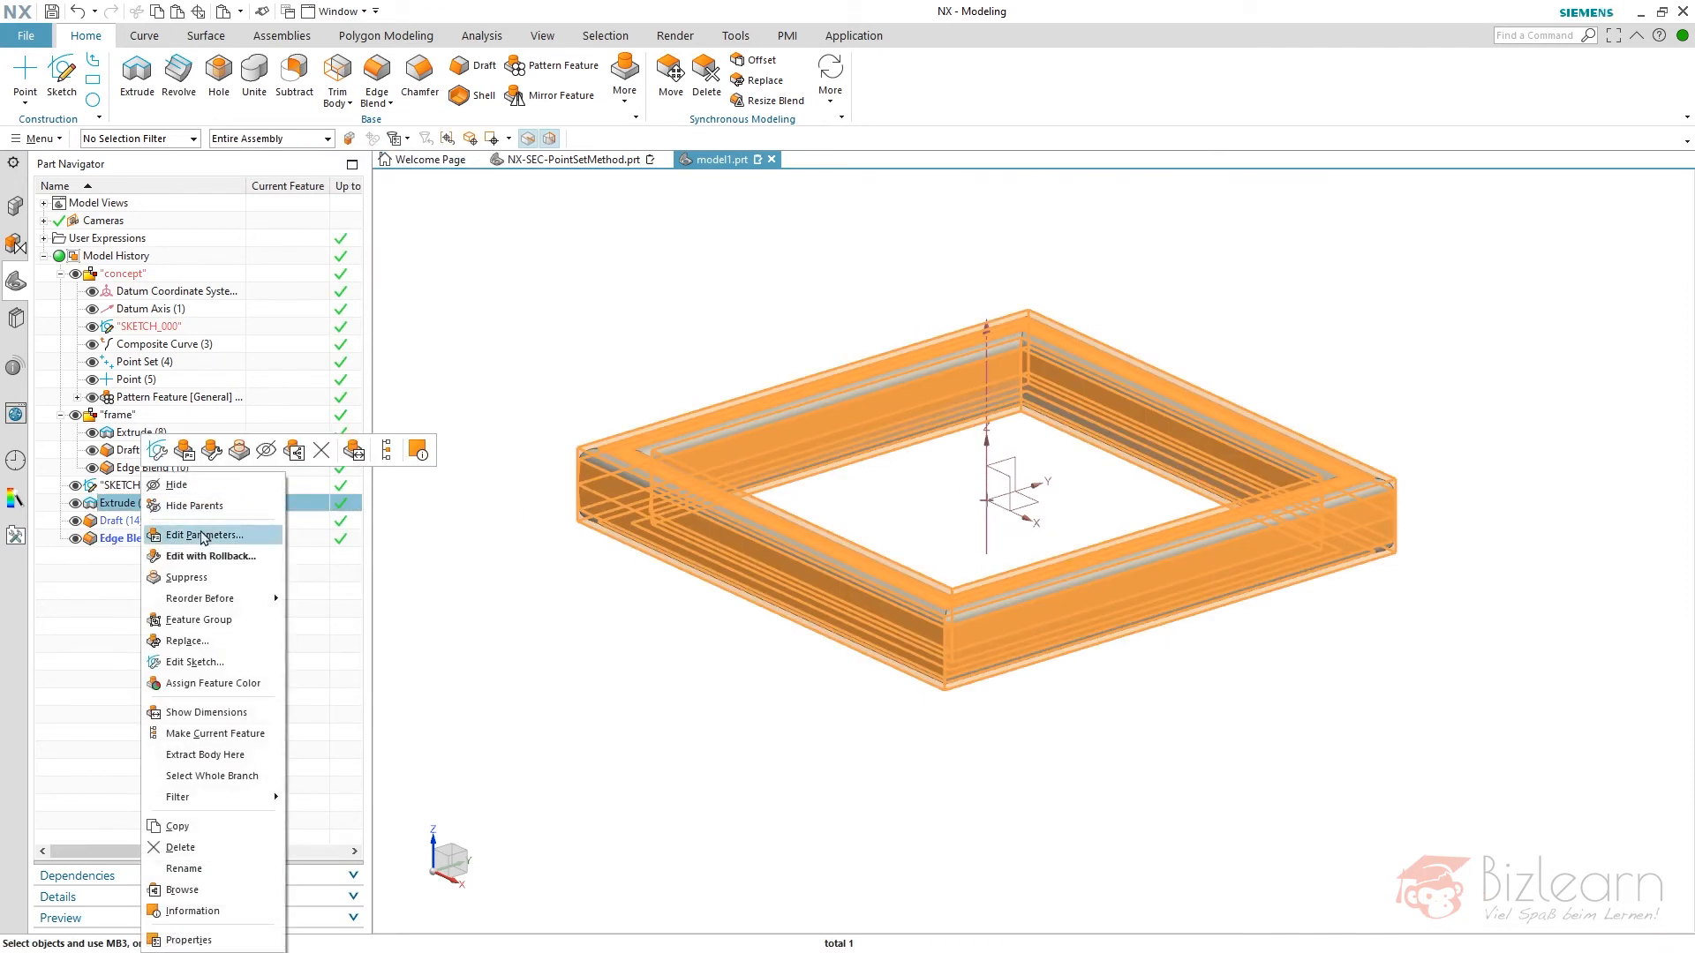
click(124, 486)
click(126, 505)
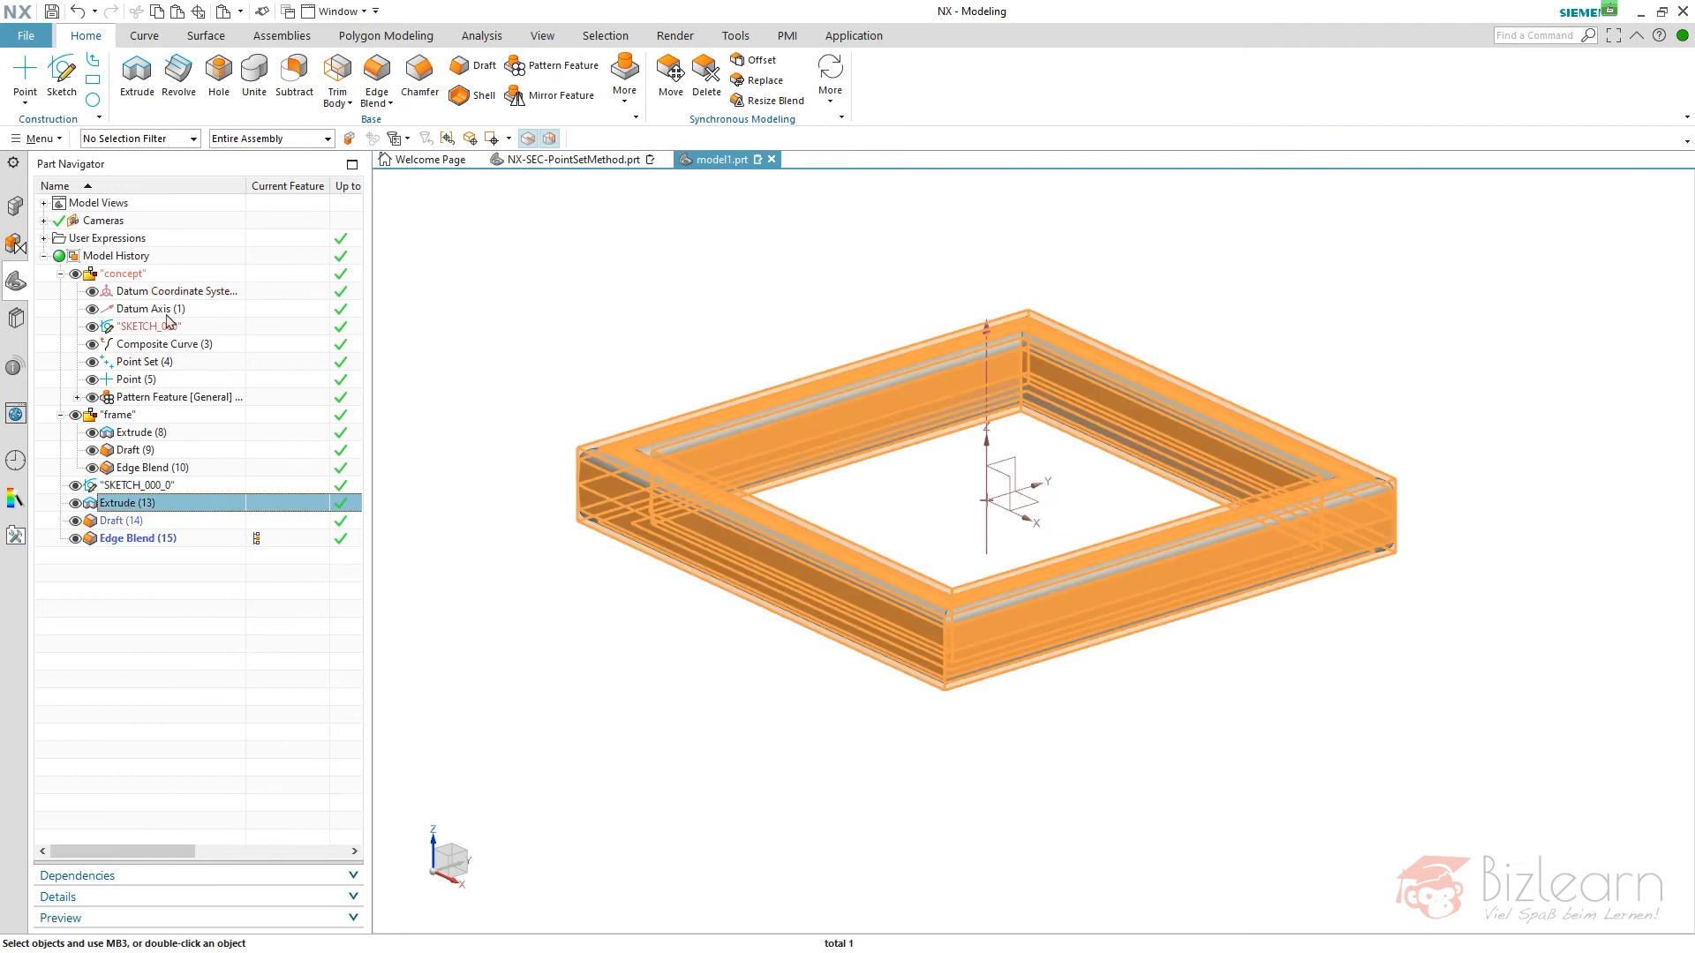
double_click(141, 511)
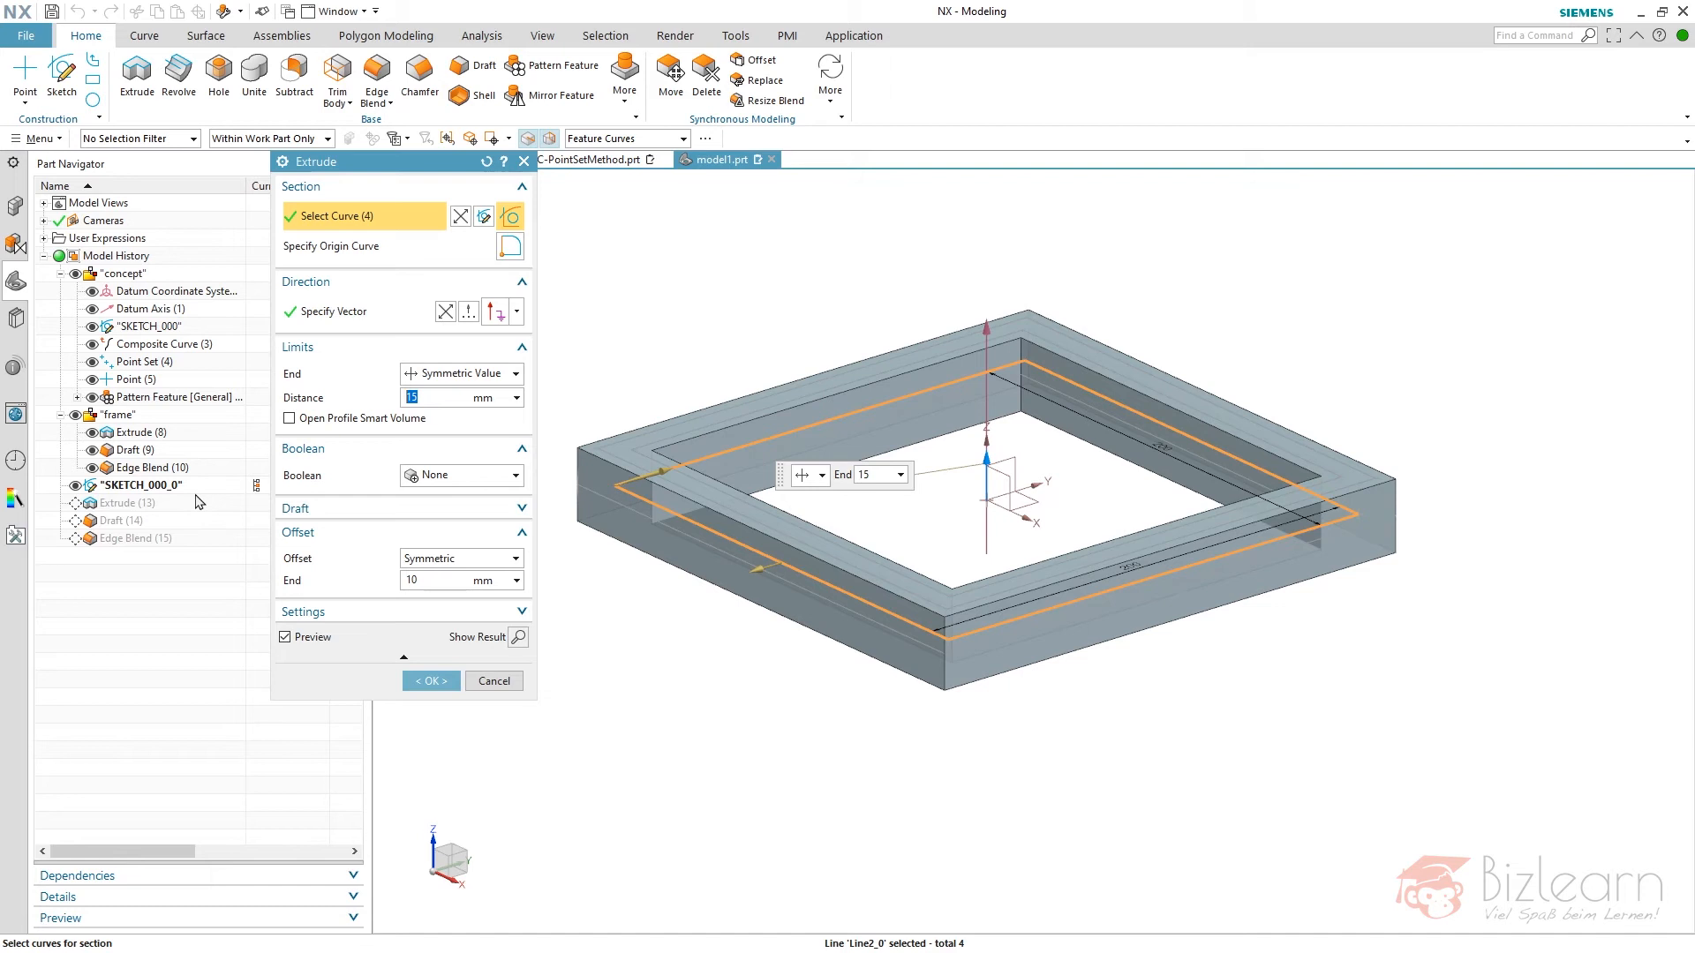
click(434, 561)
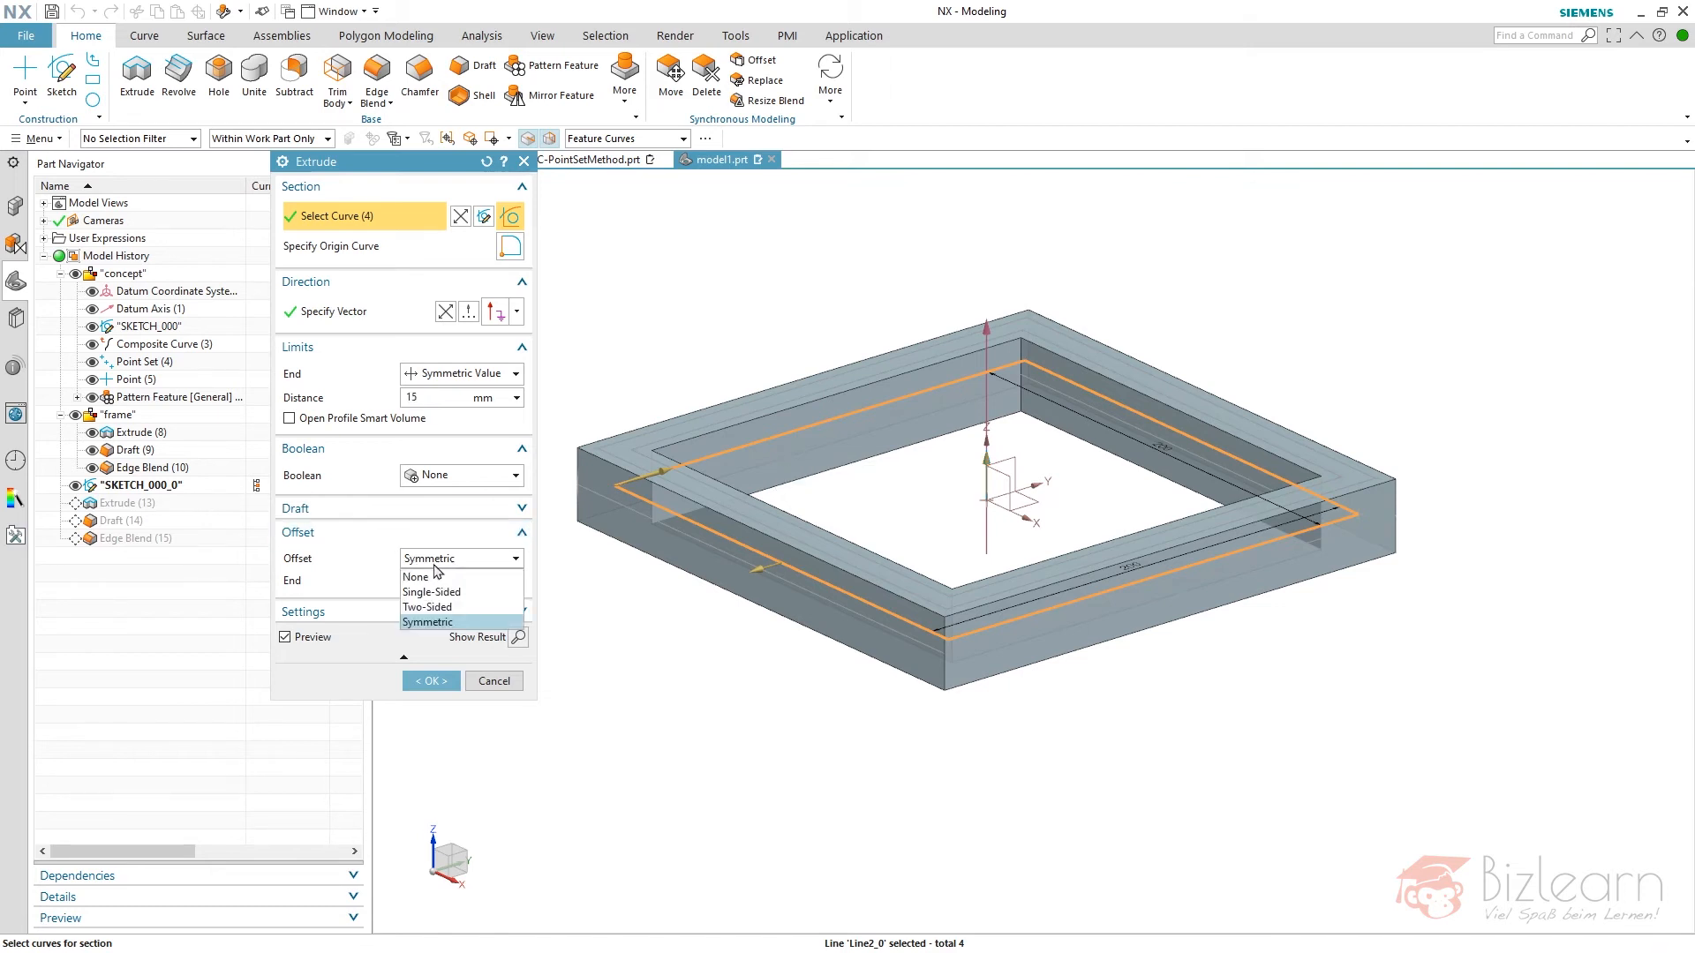
click(441, 577)
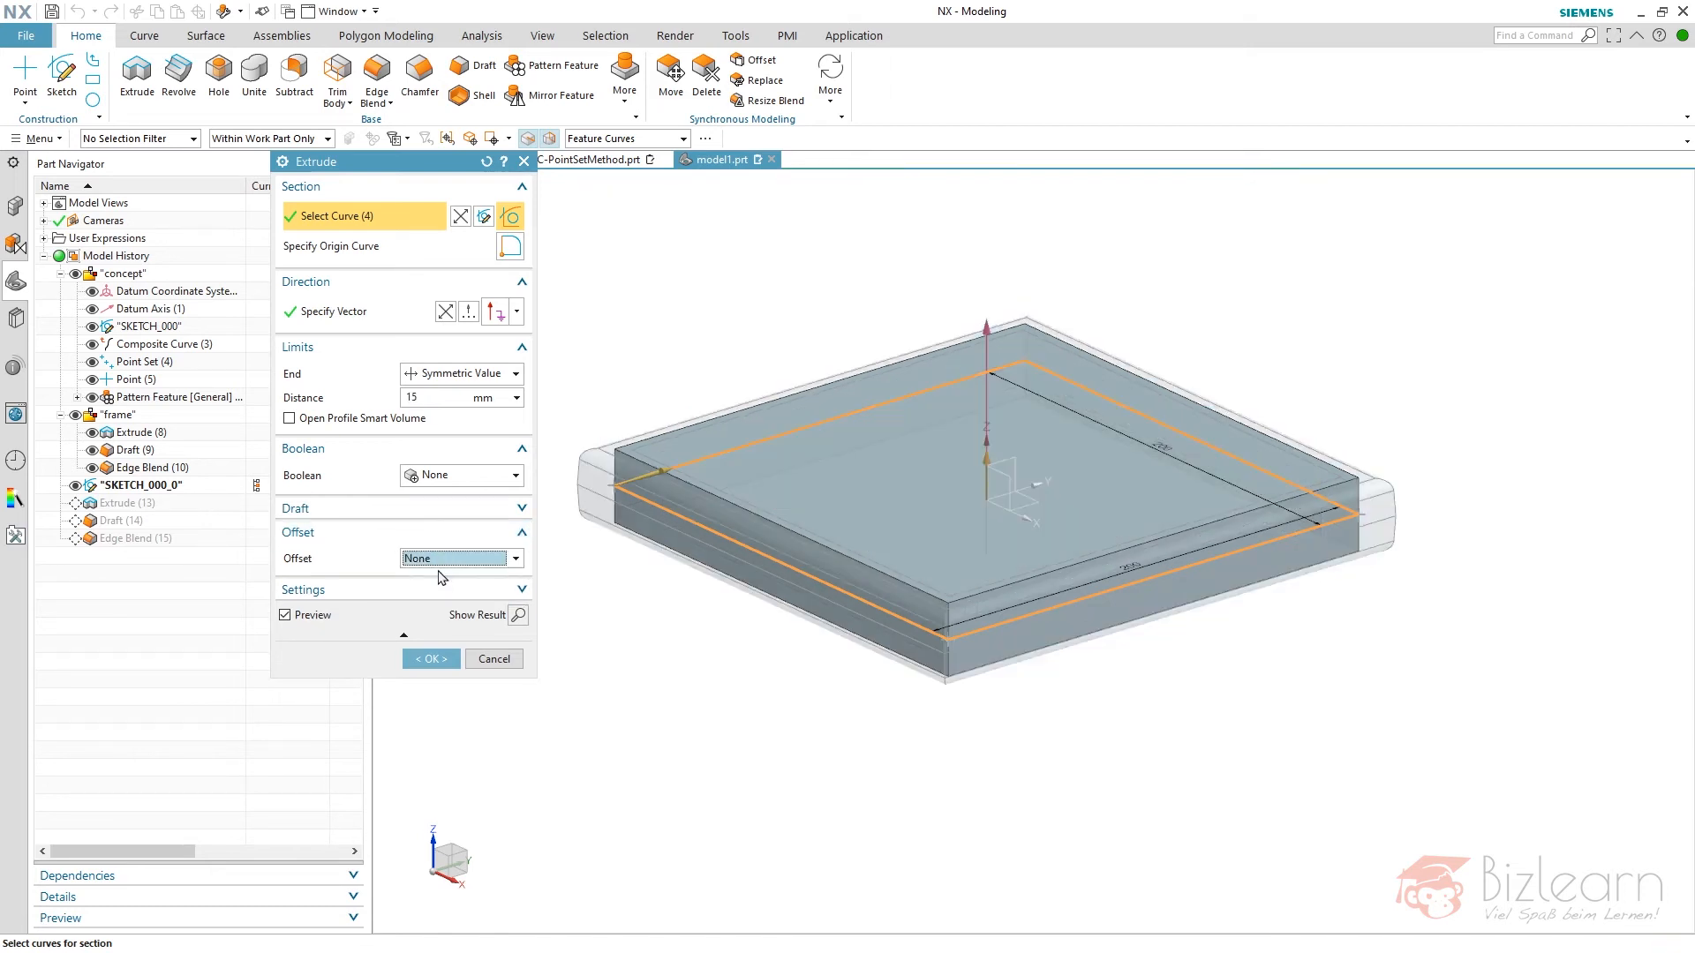
click(453, 396)
text(25)
key(Return)
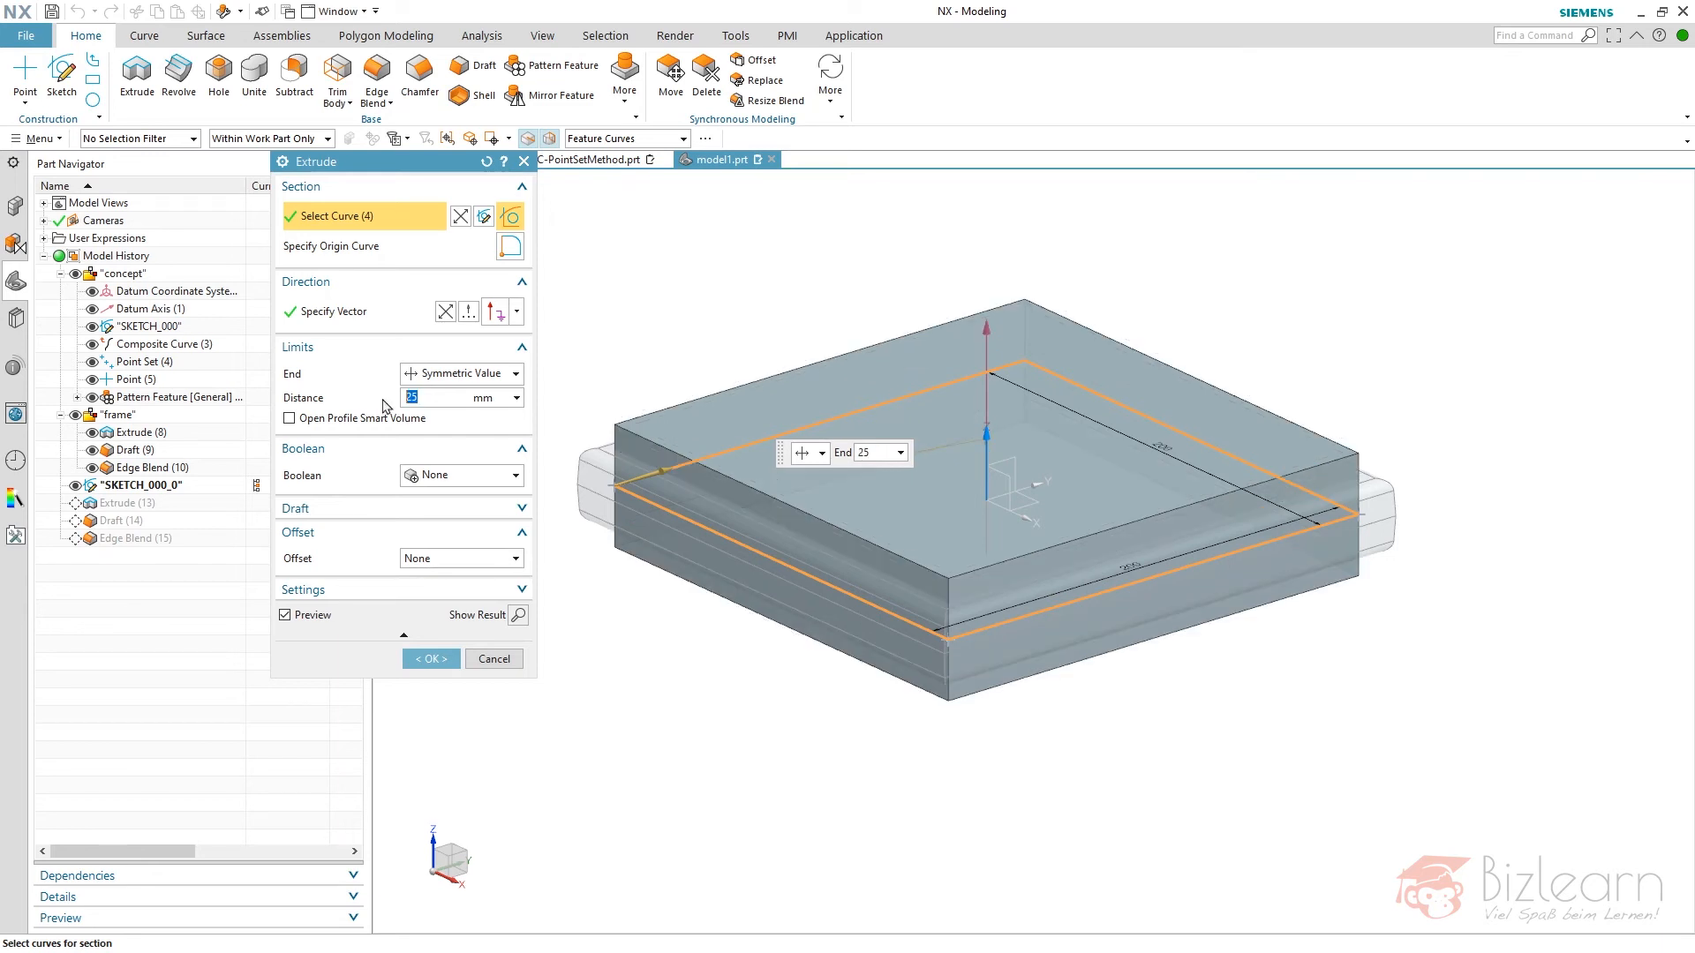
- Open the pasted Extrude's section sketch and delete all its existing geometry
click(483, 216)
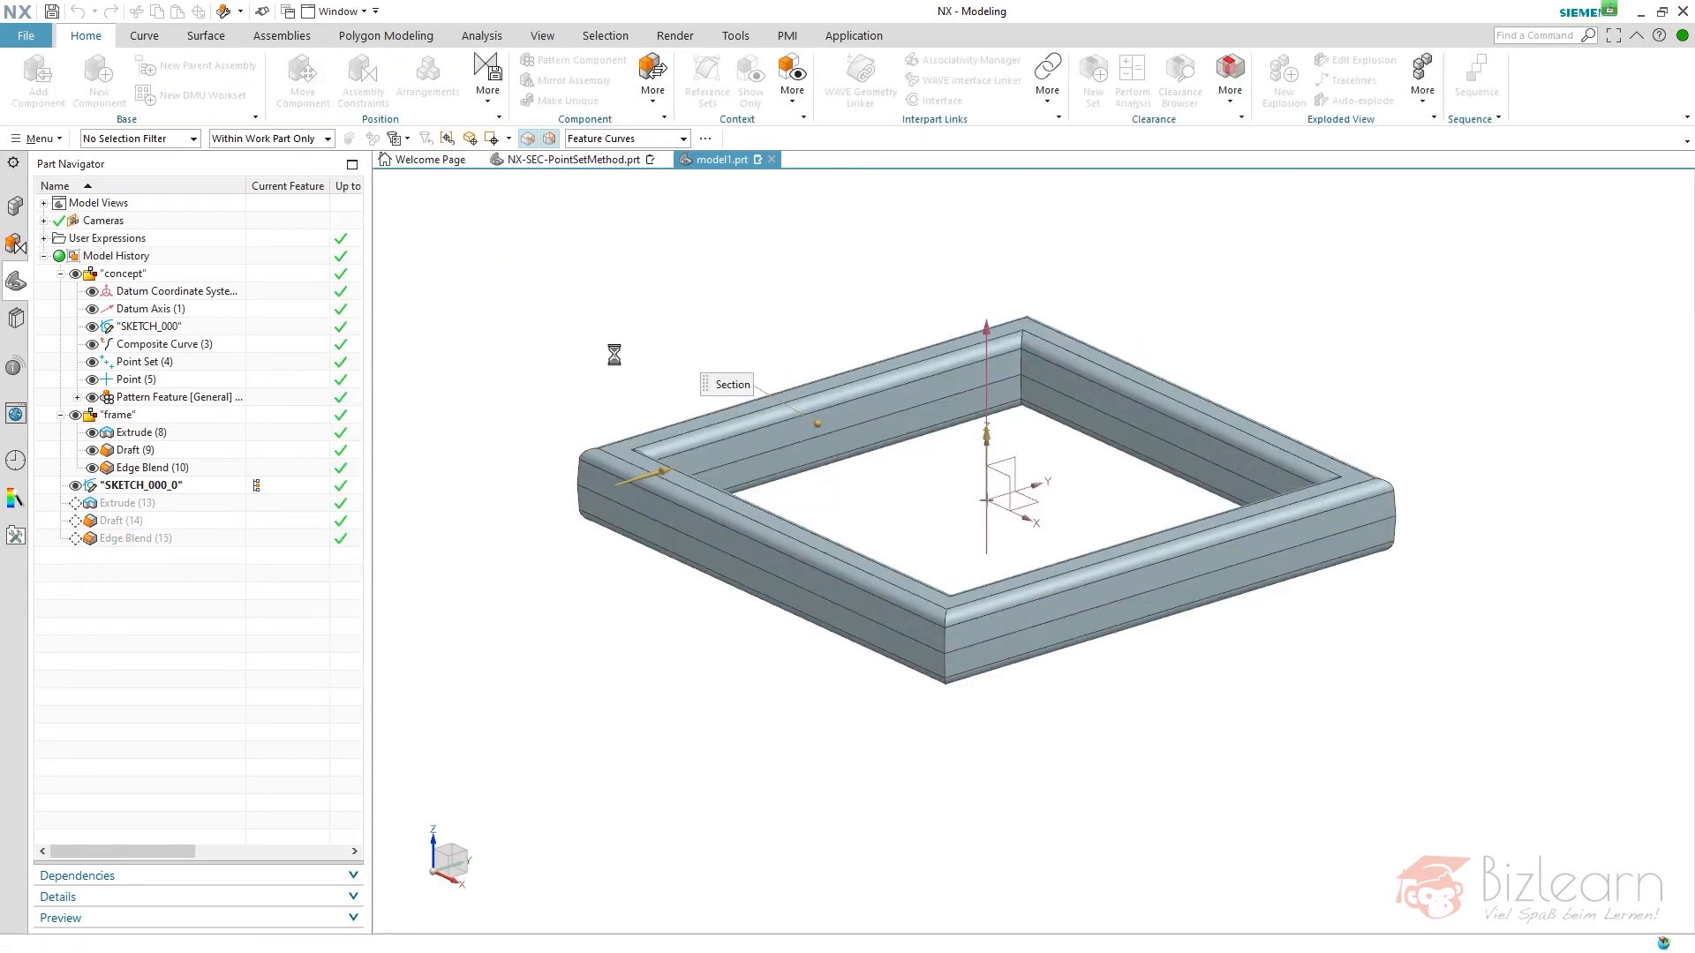
drag(605, 193, 1423, 924)
key(Delete)
key(Return)
- Sketch a 50 mm diameter circle centred on the sketch origin as the pasted Extrude's section and finish the sketch
click(281, 71)
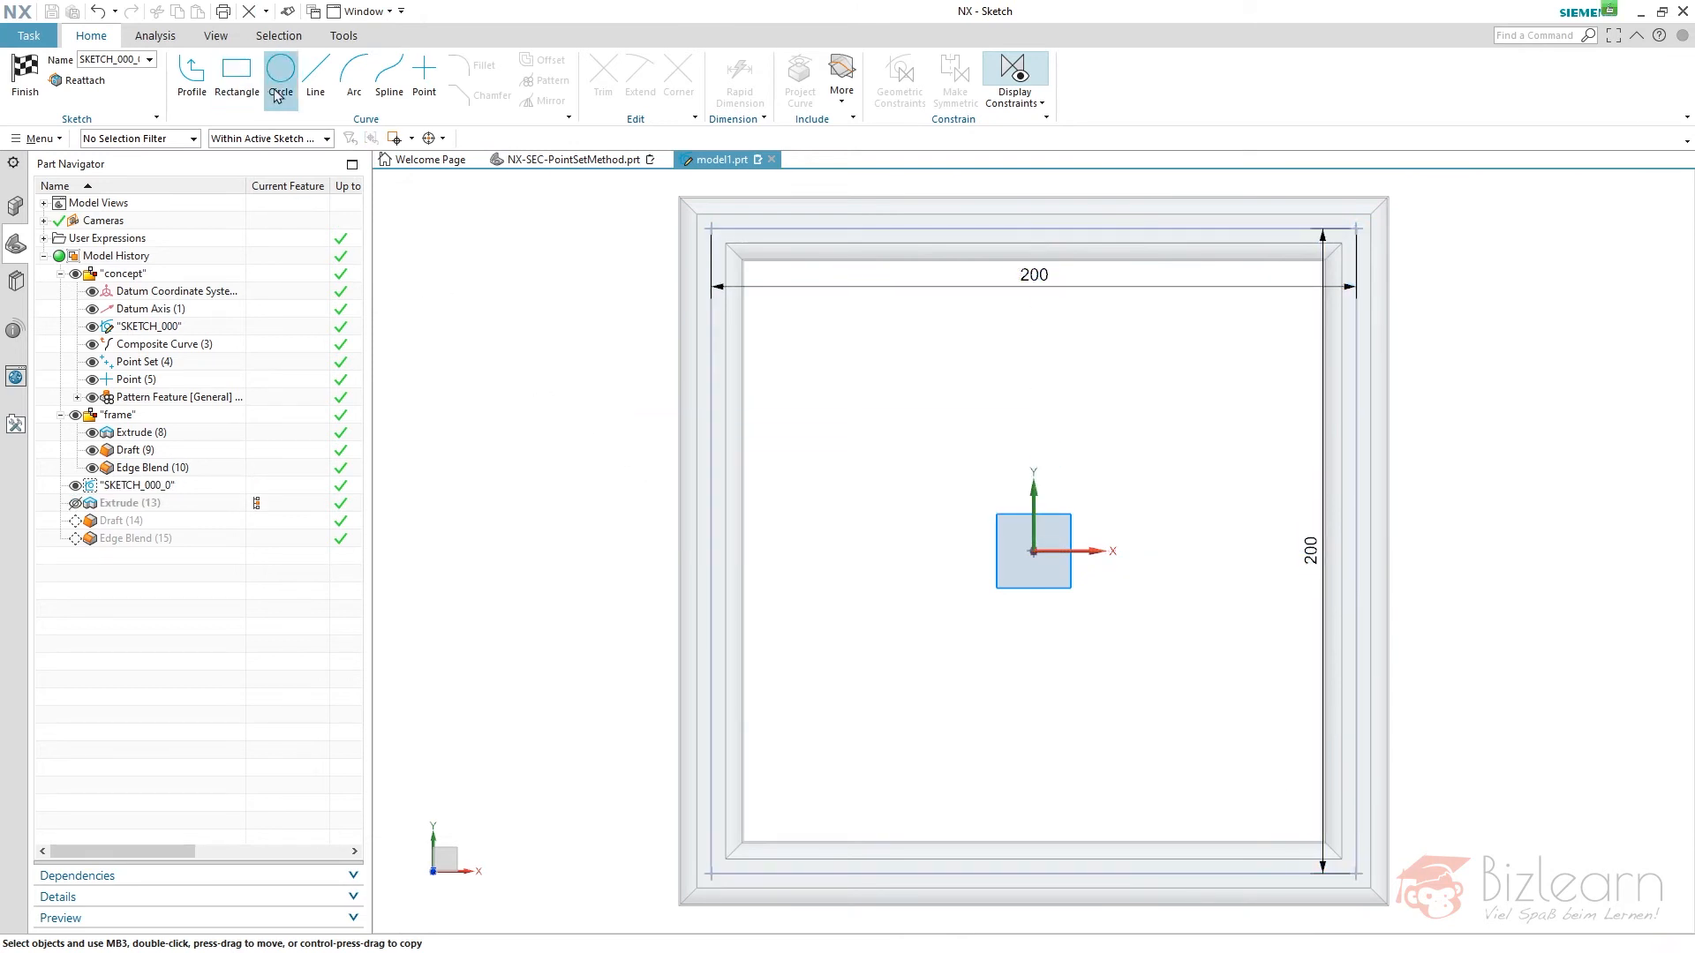
click(1033, 552)
text(50)
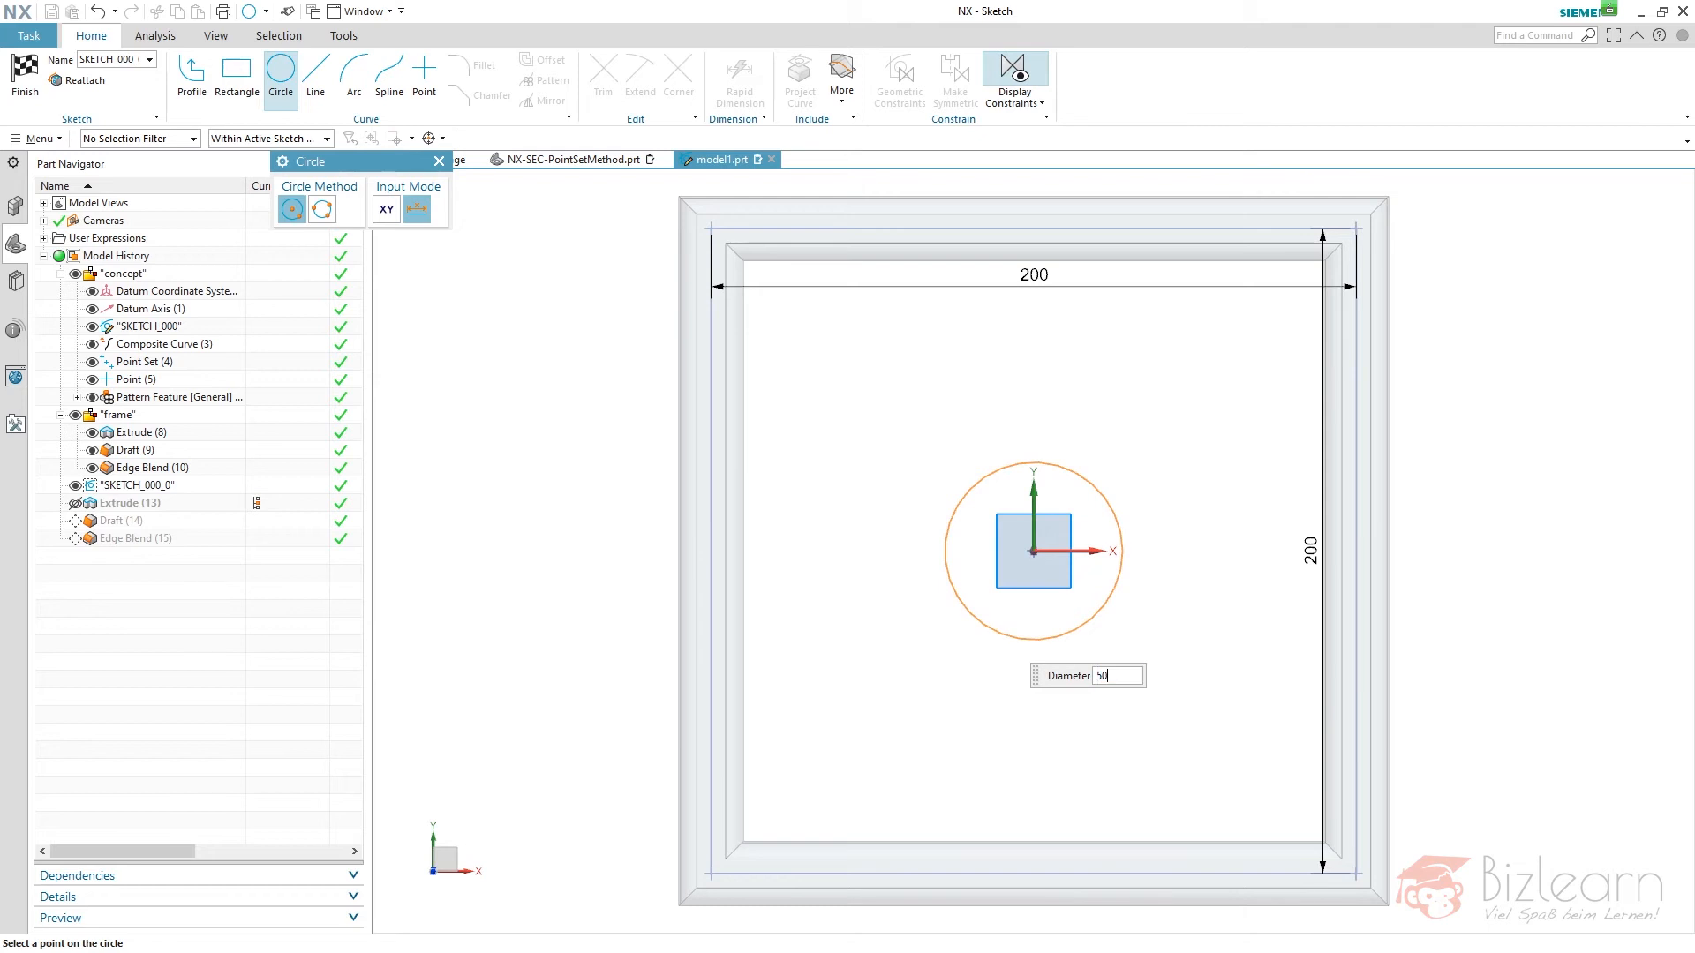
key(Return)
right_click(926, 330)
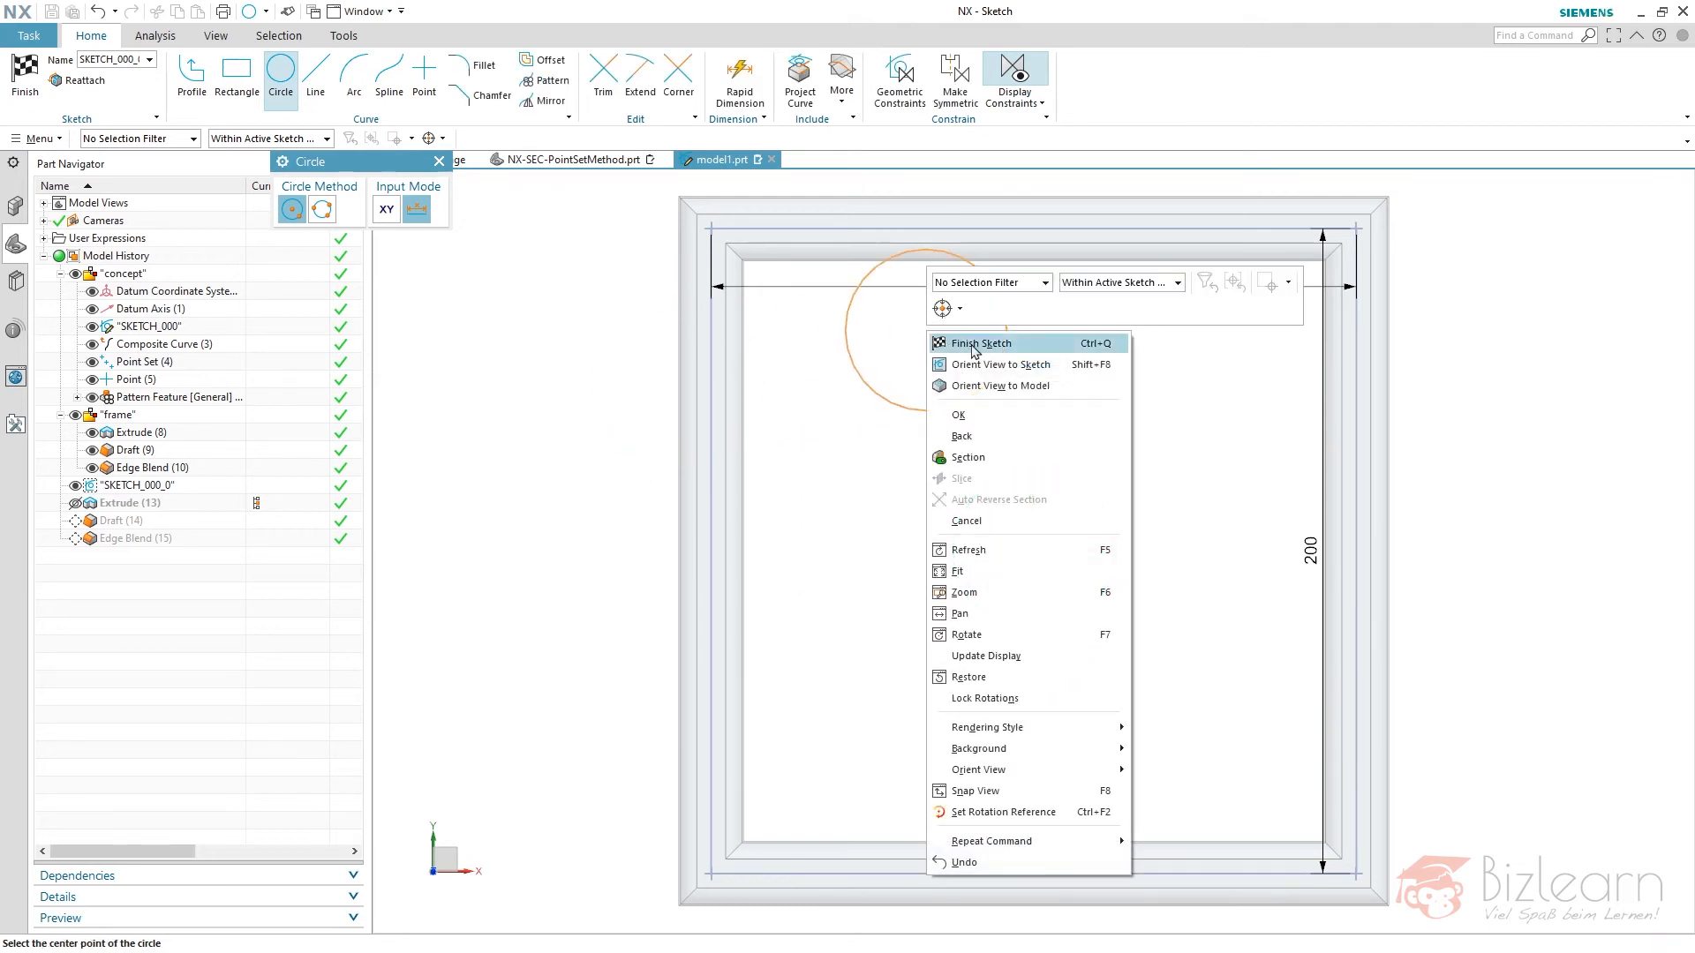
click(937, 336)
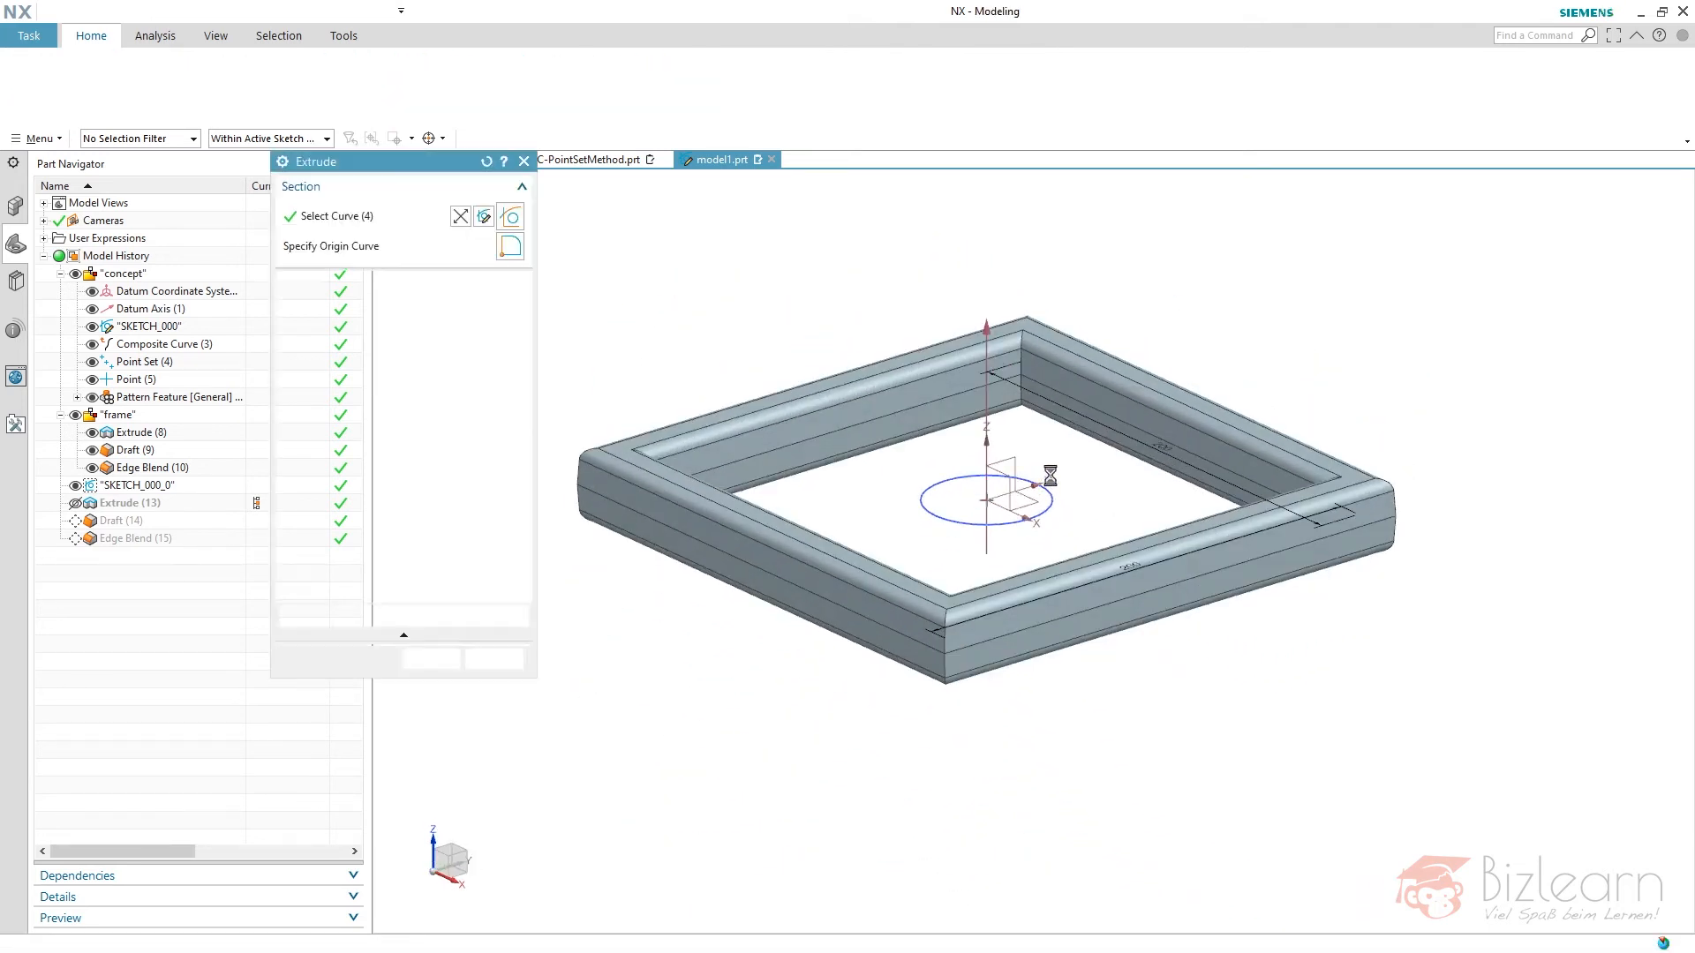
- Confirm the edited Extrude and decline mapping the original section curves to the new circle
middle_click(1093, 480)
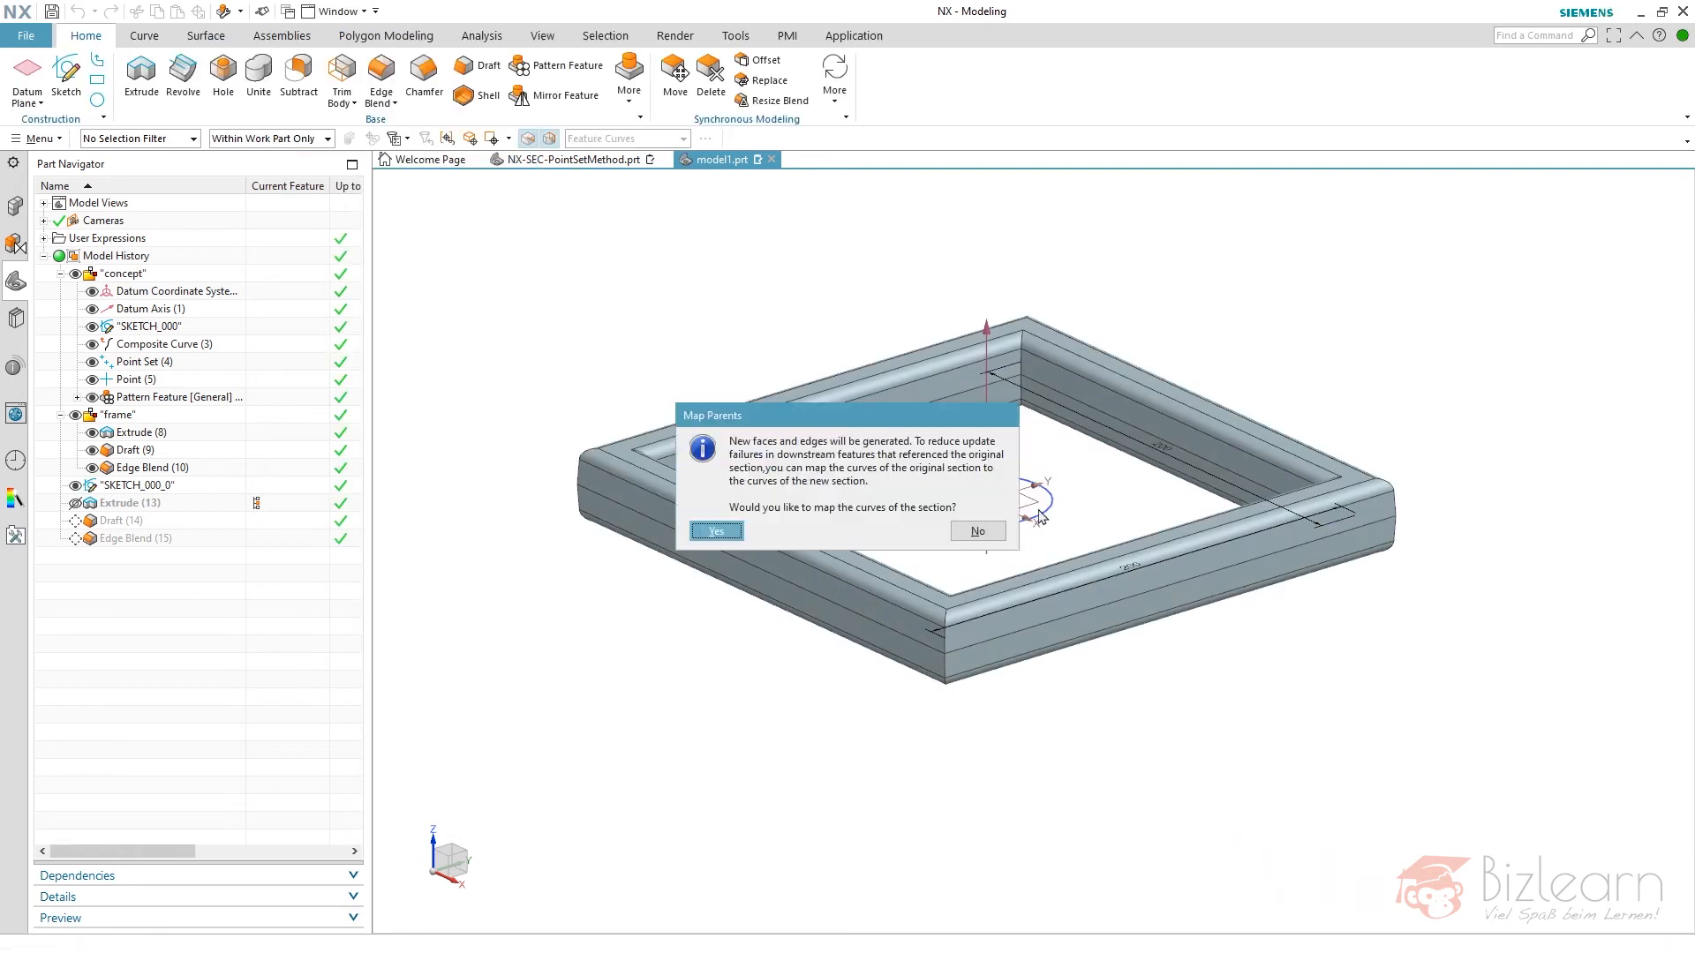
click(977, 531)
scroll(1081, 497, up, 5)
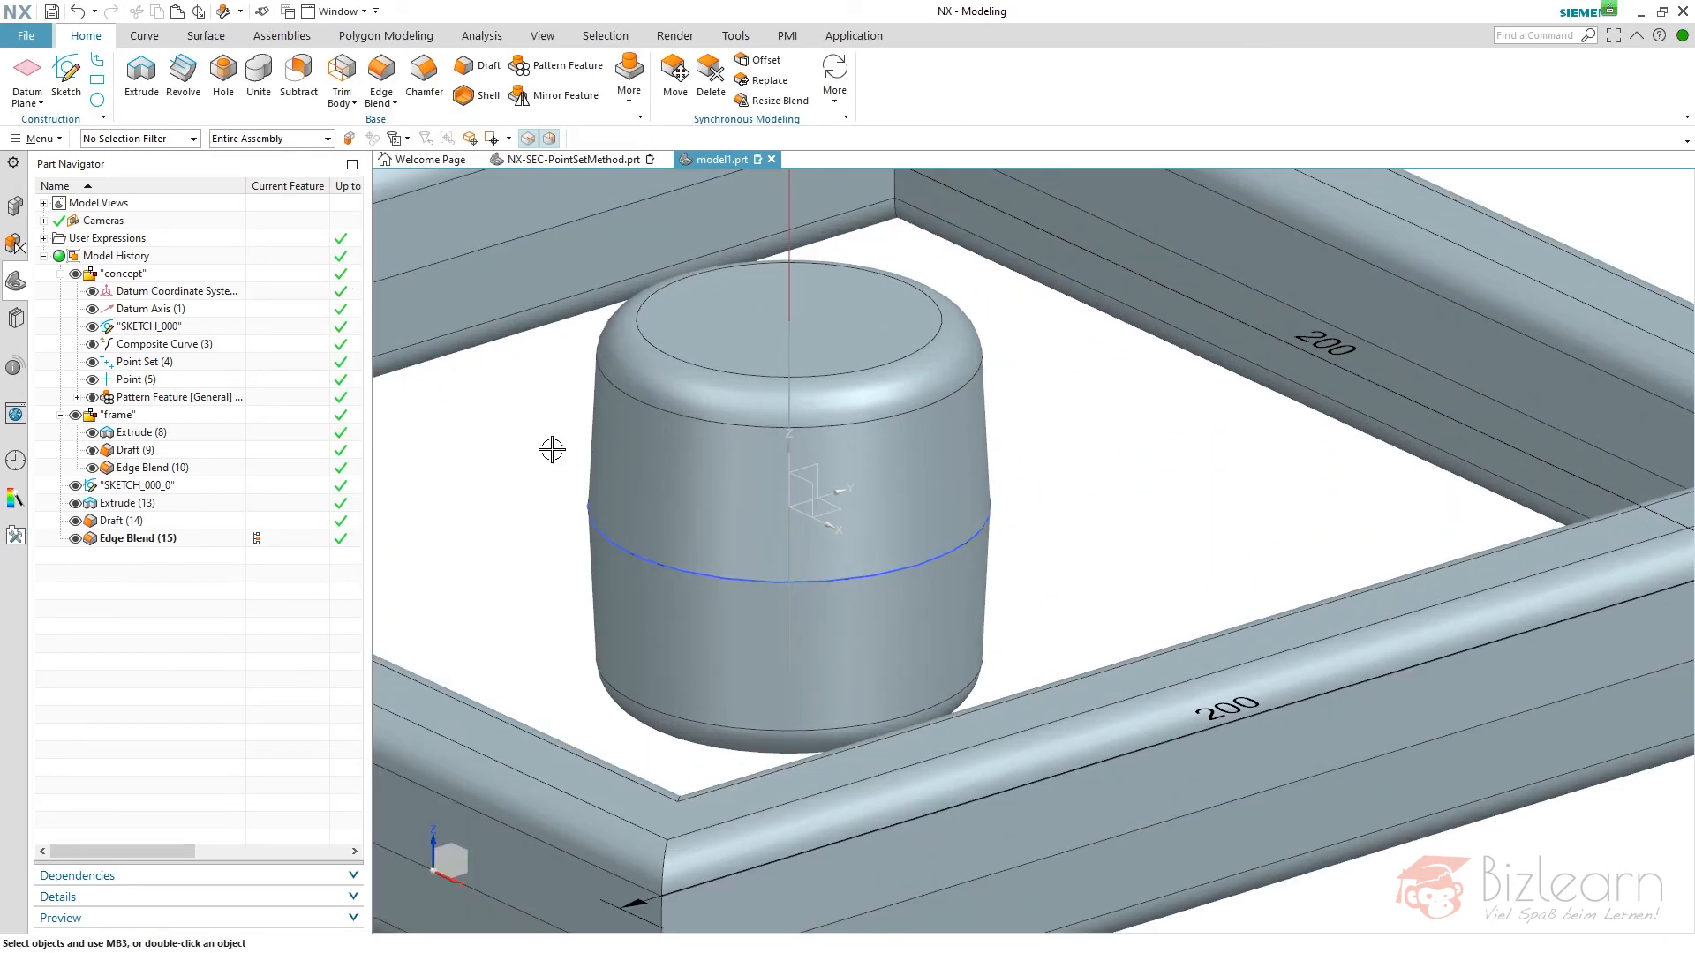
click(163, 537)
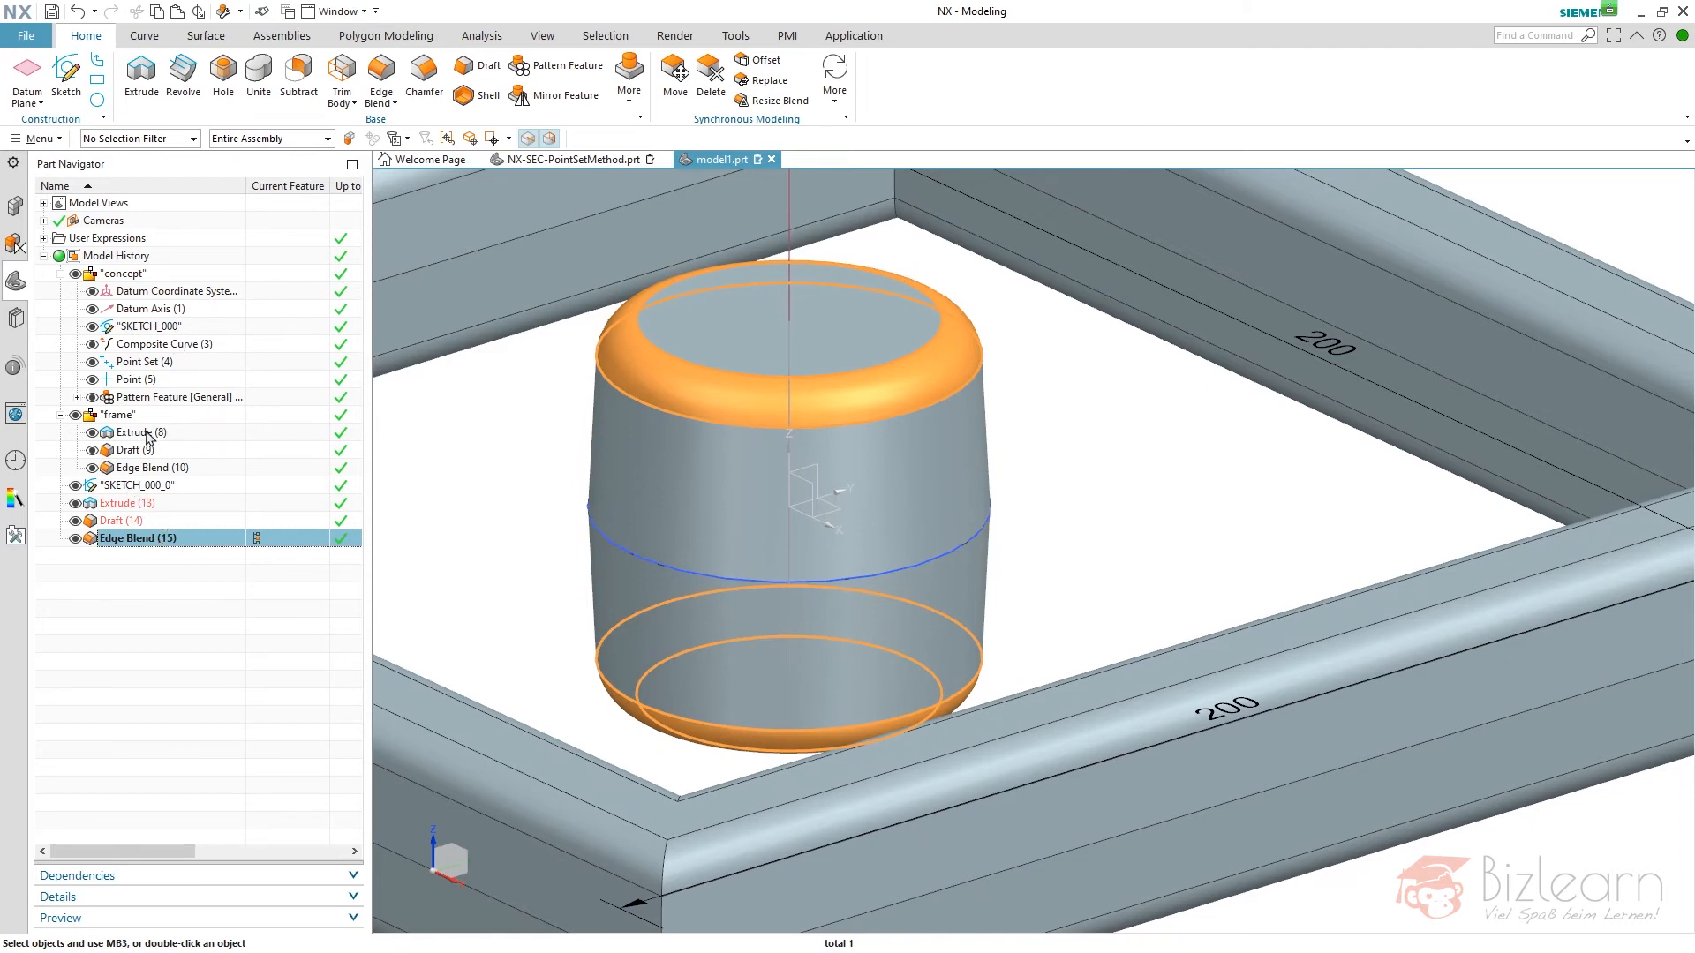
ctrl+click(142, 521)
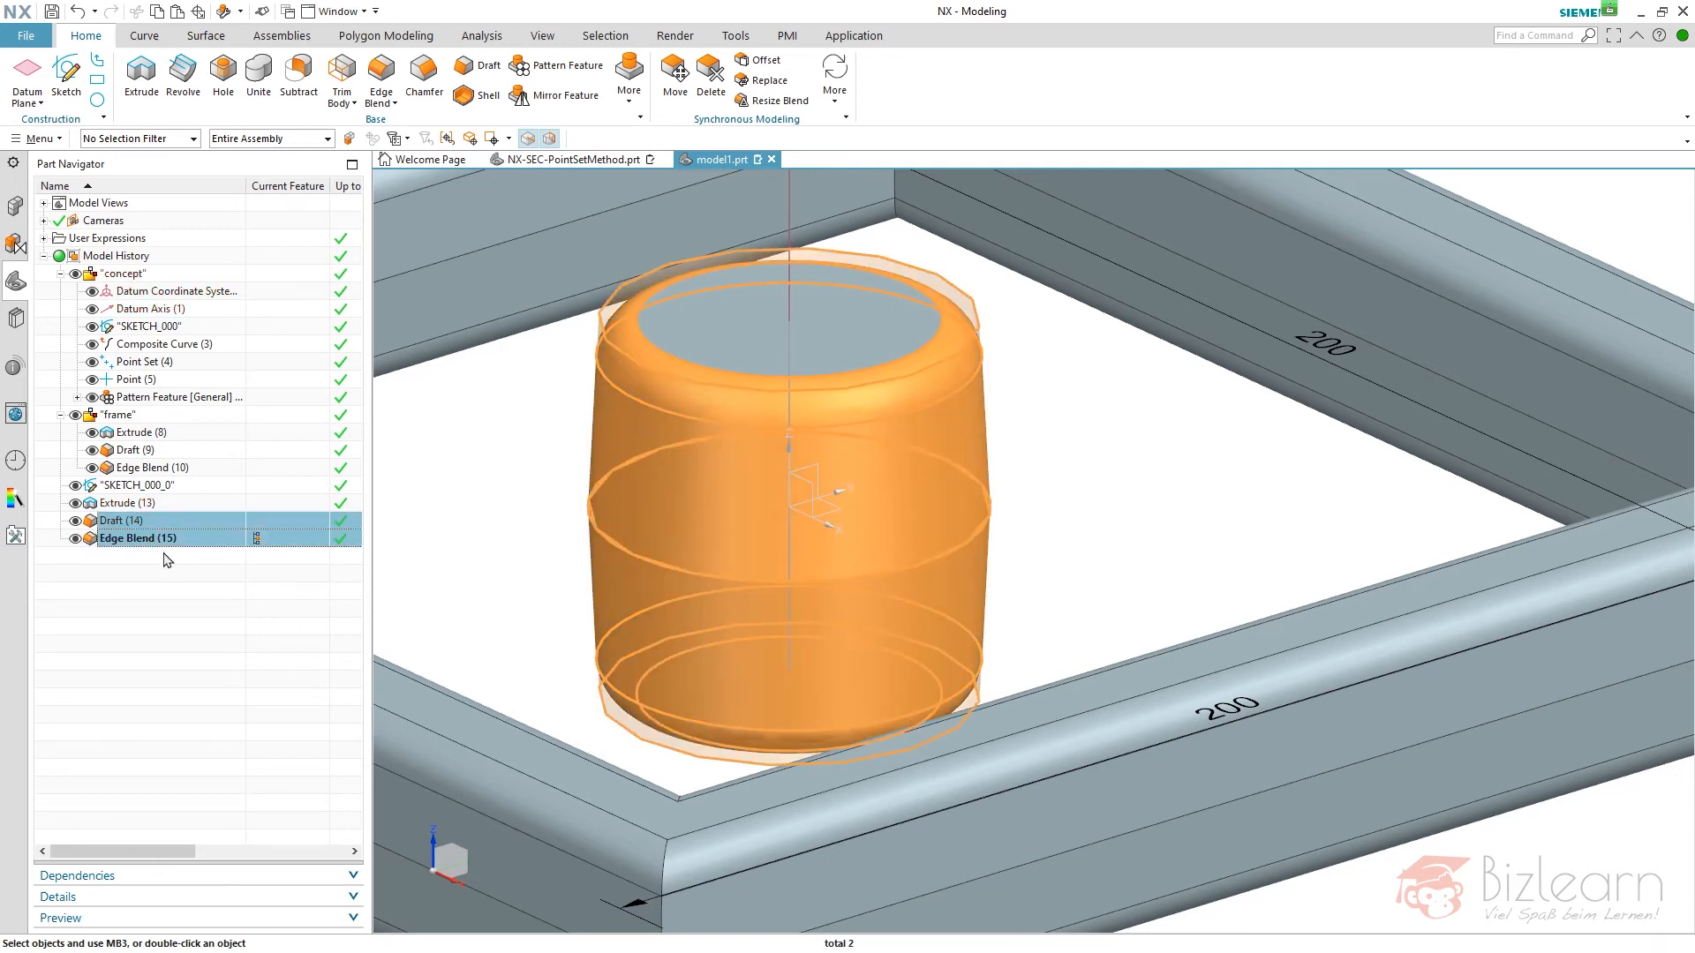
key(Escape)
scroll(1010, 482, down, 3)
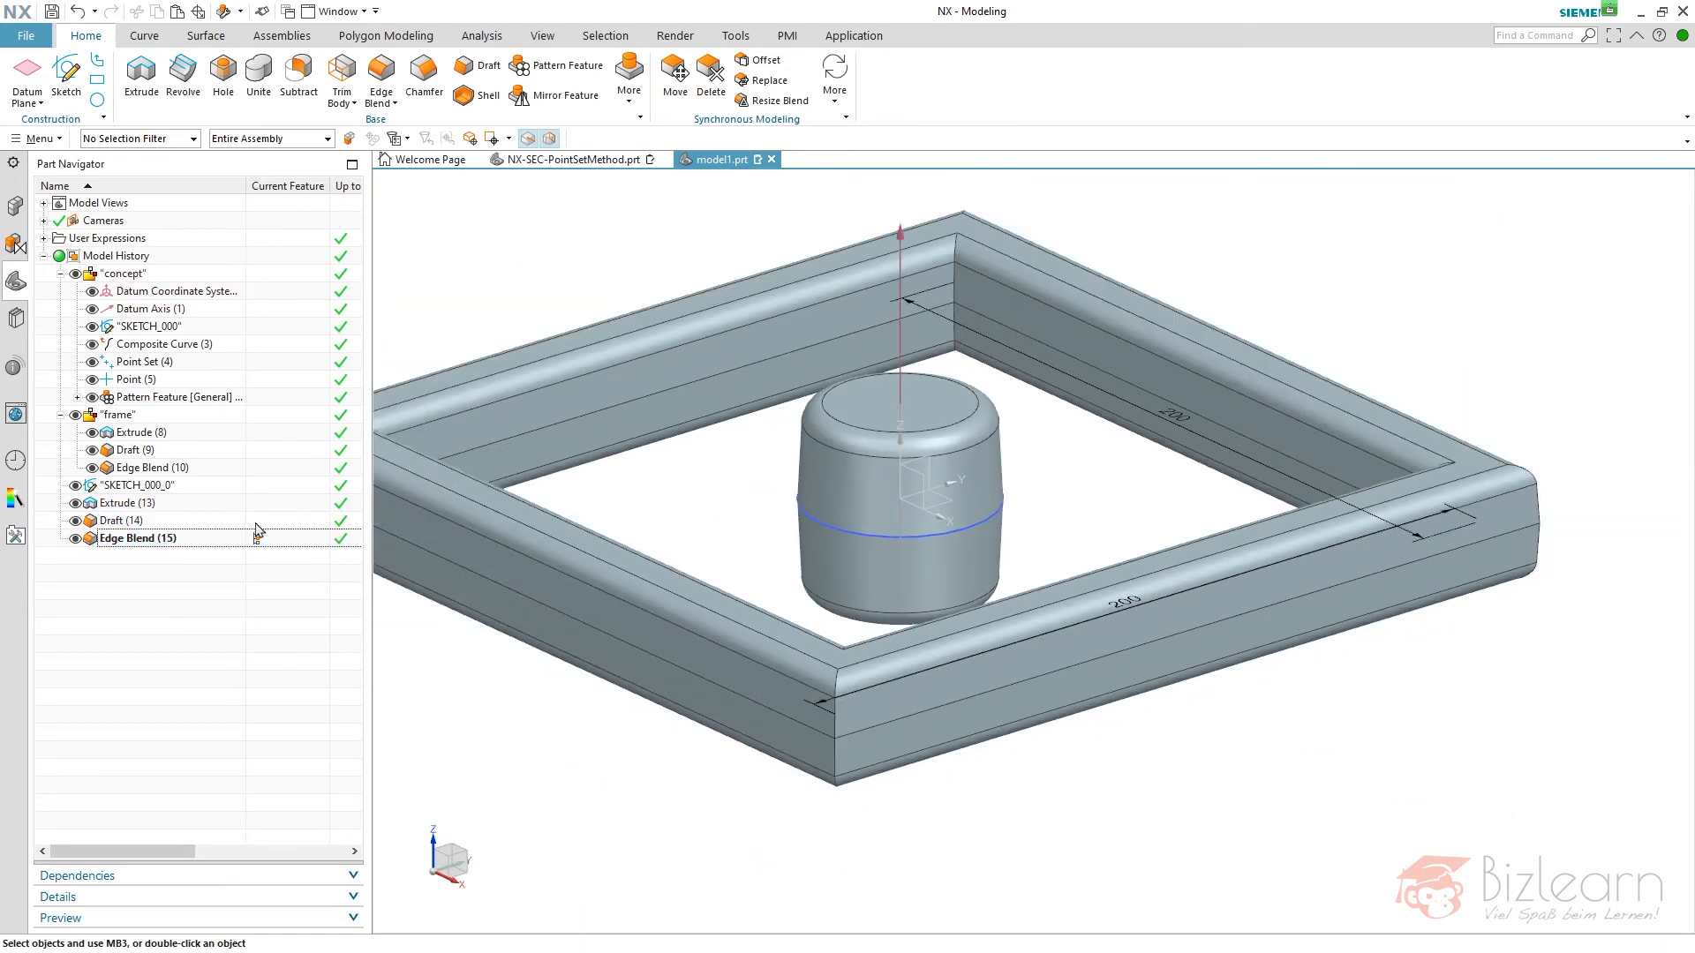
- Make the pasted Extrude's sketch internal and group its Extrude, Draft and Edge Blend in a feature group named "boss"
right_click(152, 504)
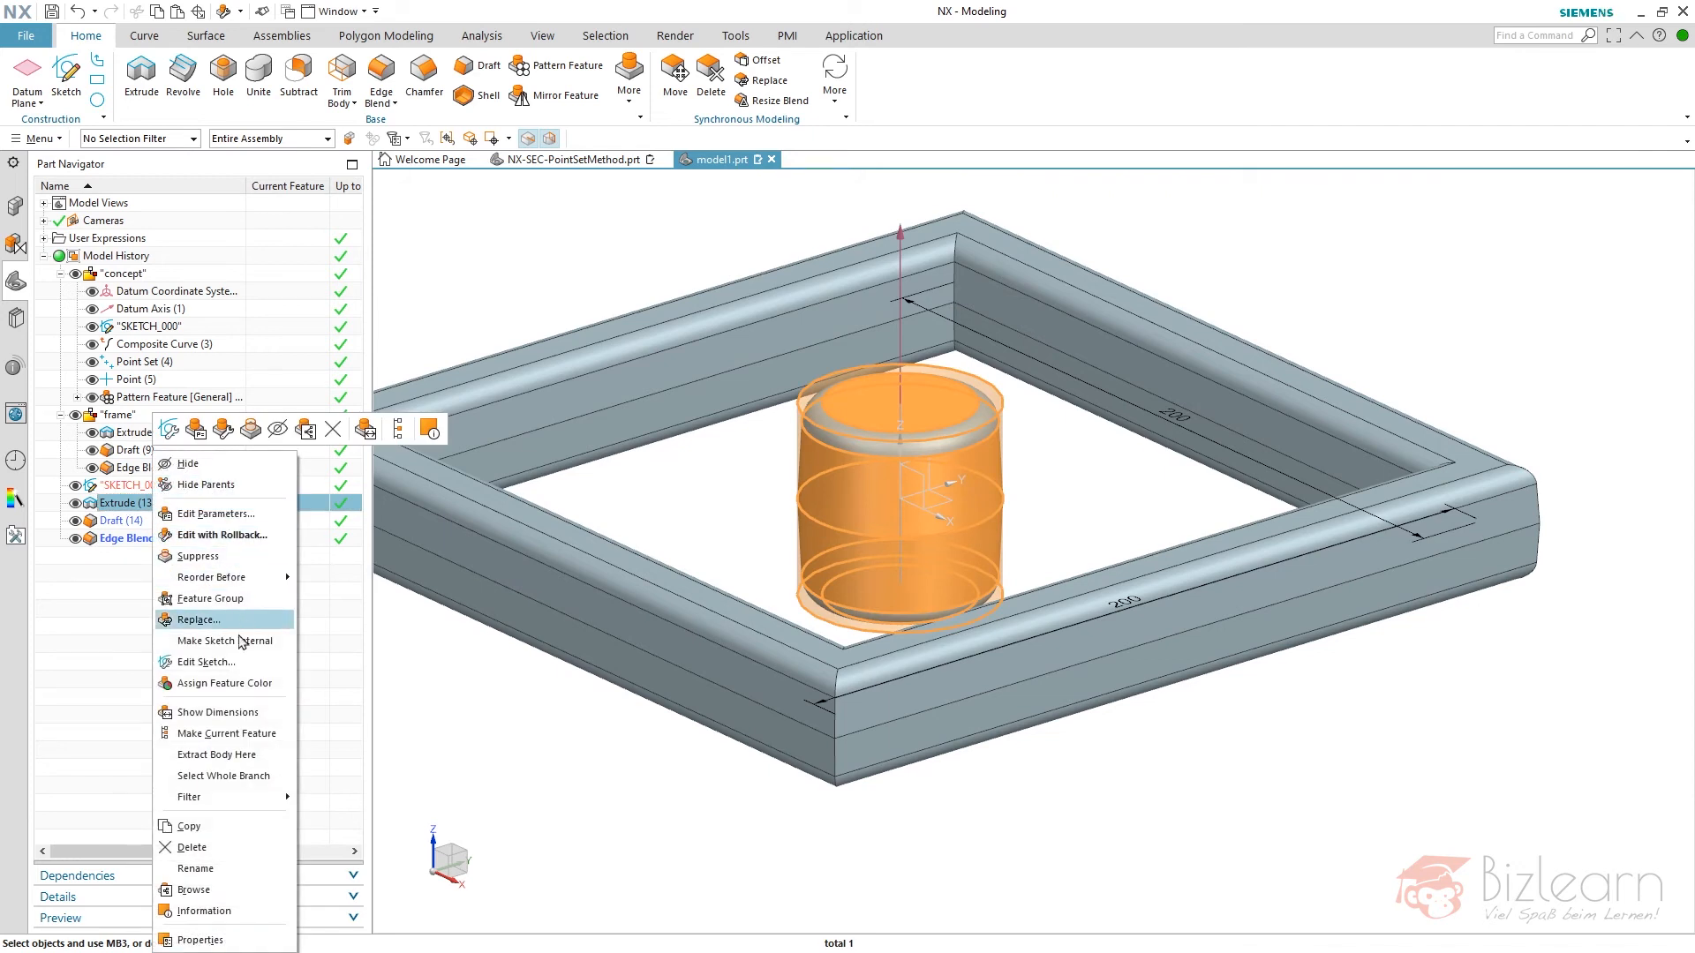
click(240, 641)
click(138, 492)
shift+click(146, 522)
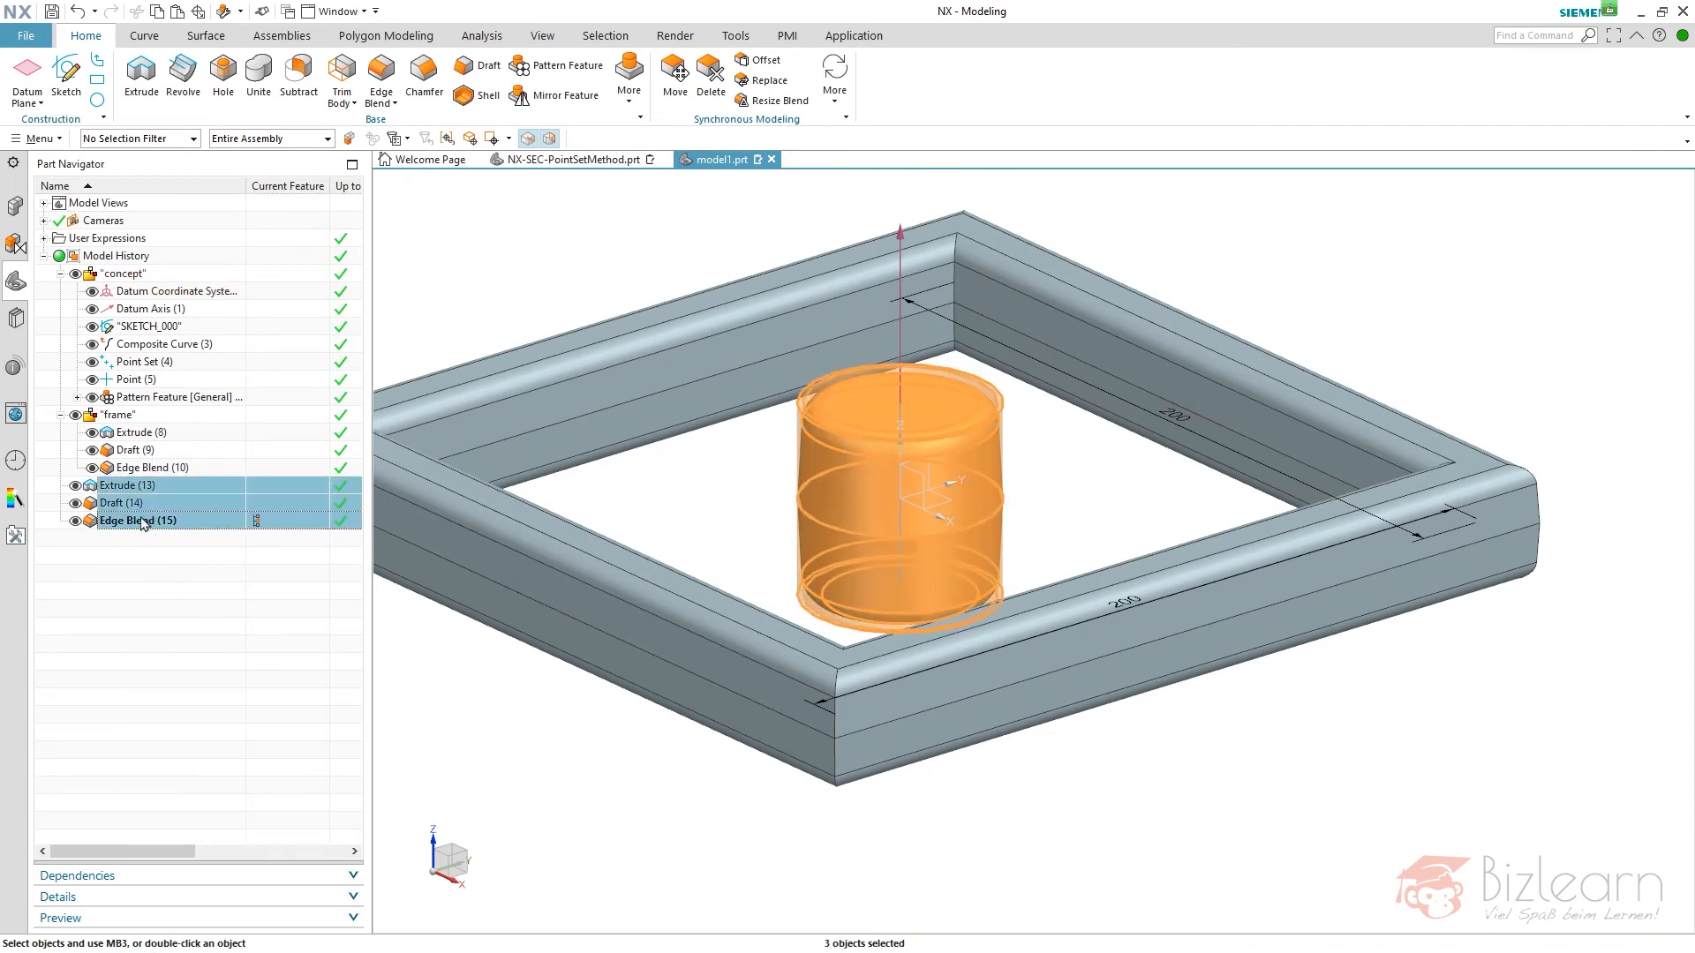
right_click(146, 523)
click(199, 664)
text(boss)
key(Return)
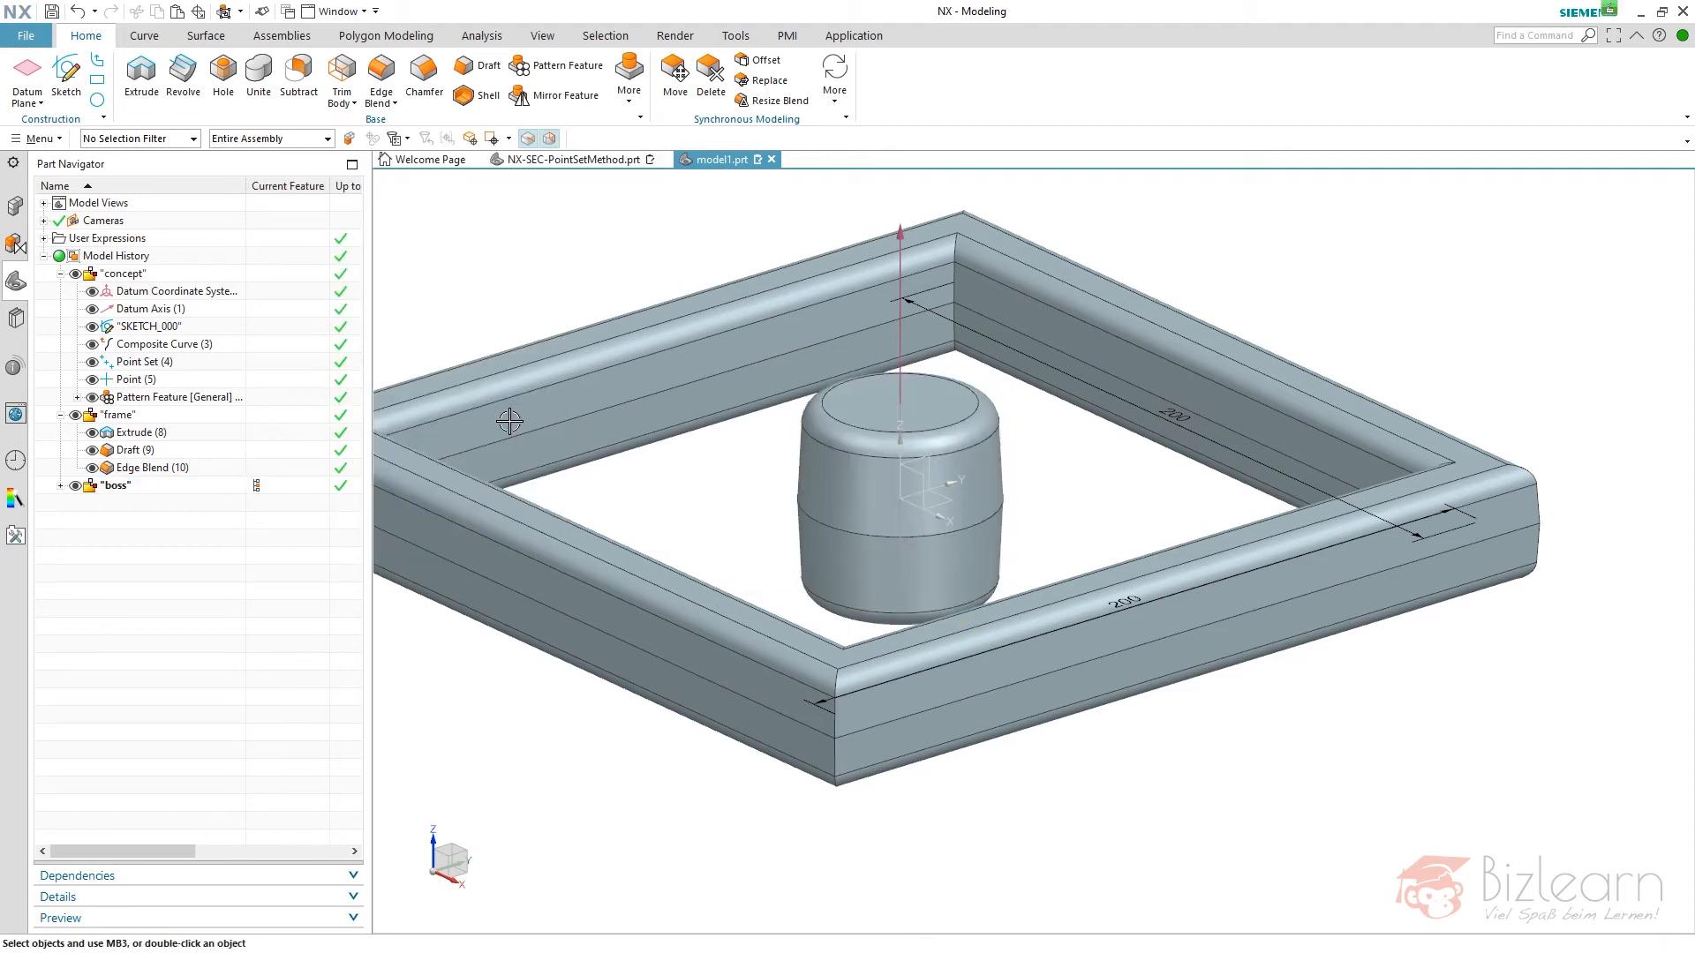
- Start a Pattern Feature and set its layout to Reference
scroll(1108, 475, down, 3)
scroll(1057, 353, up, 1)
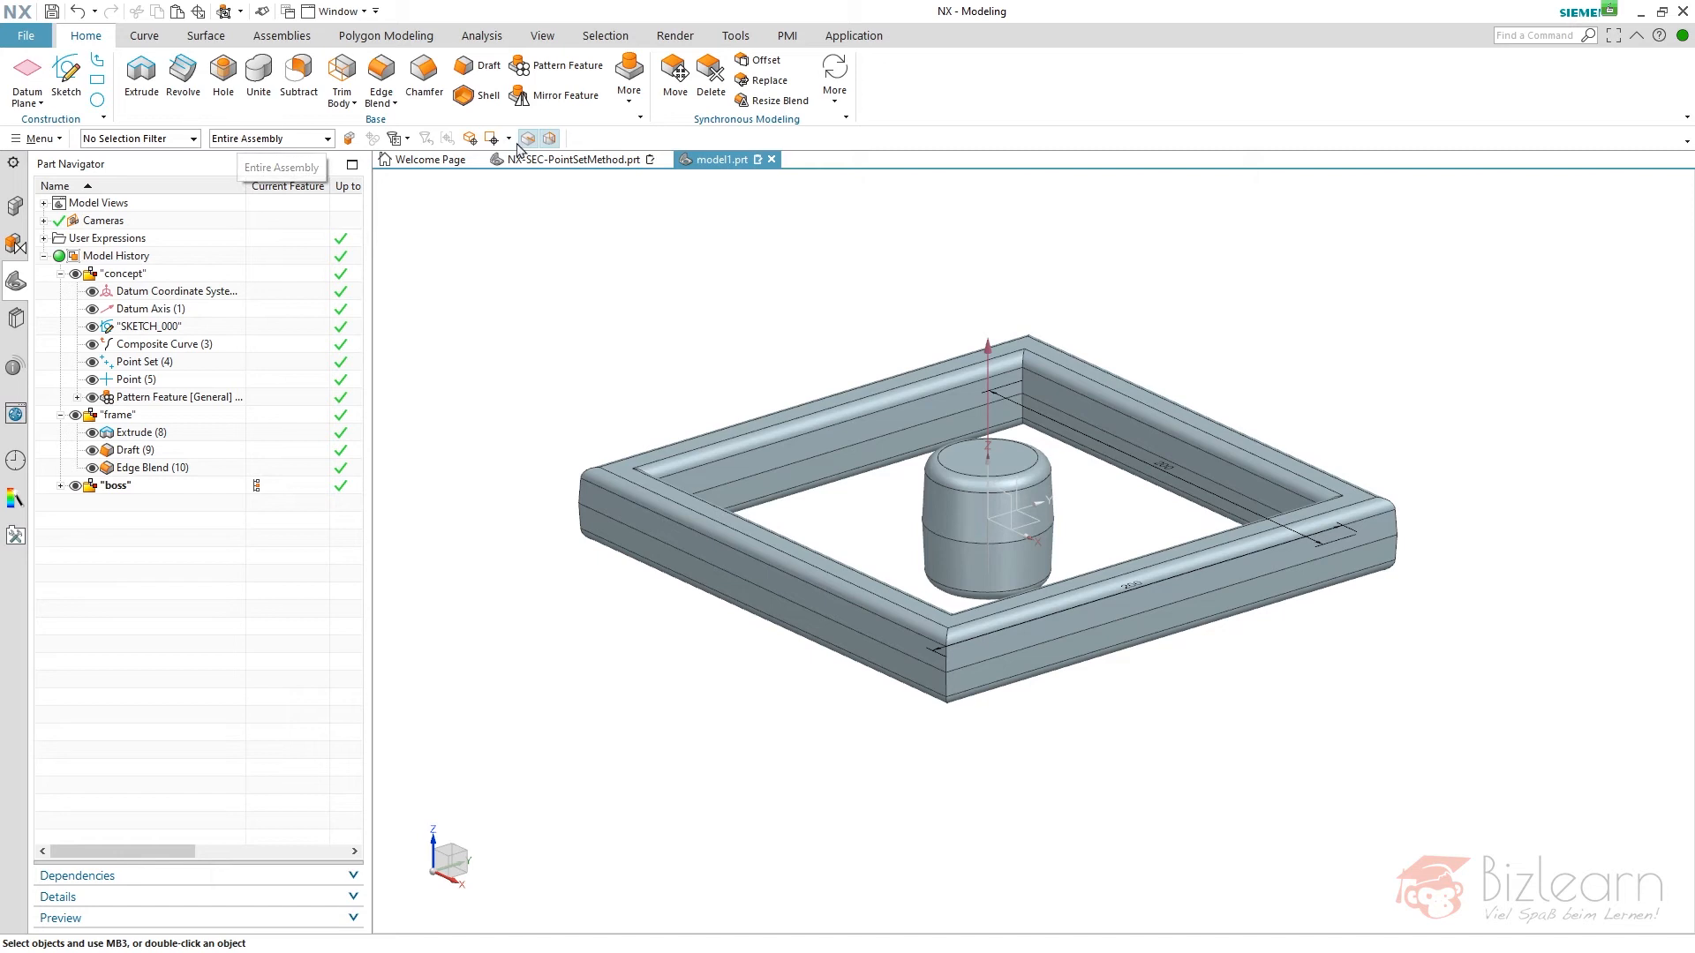
click(557, 71)
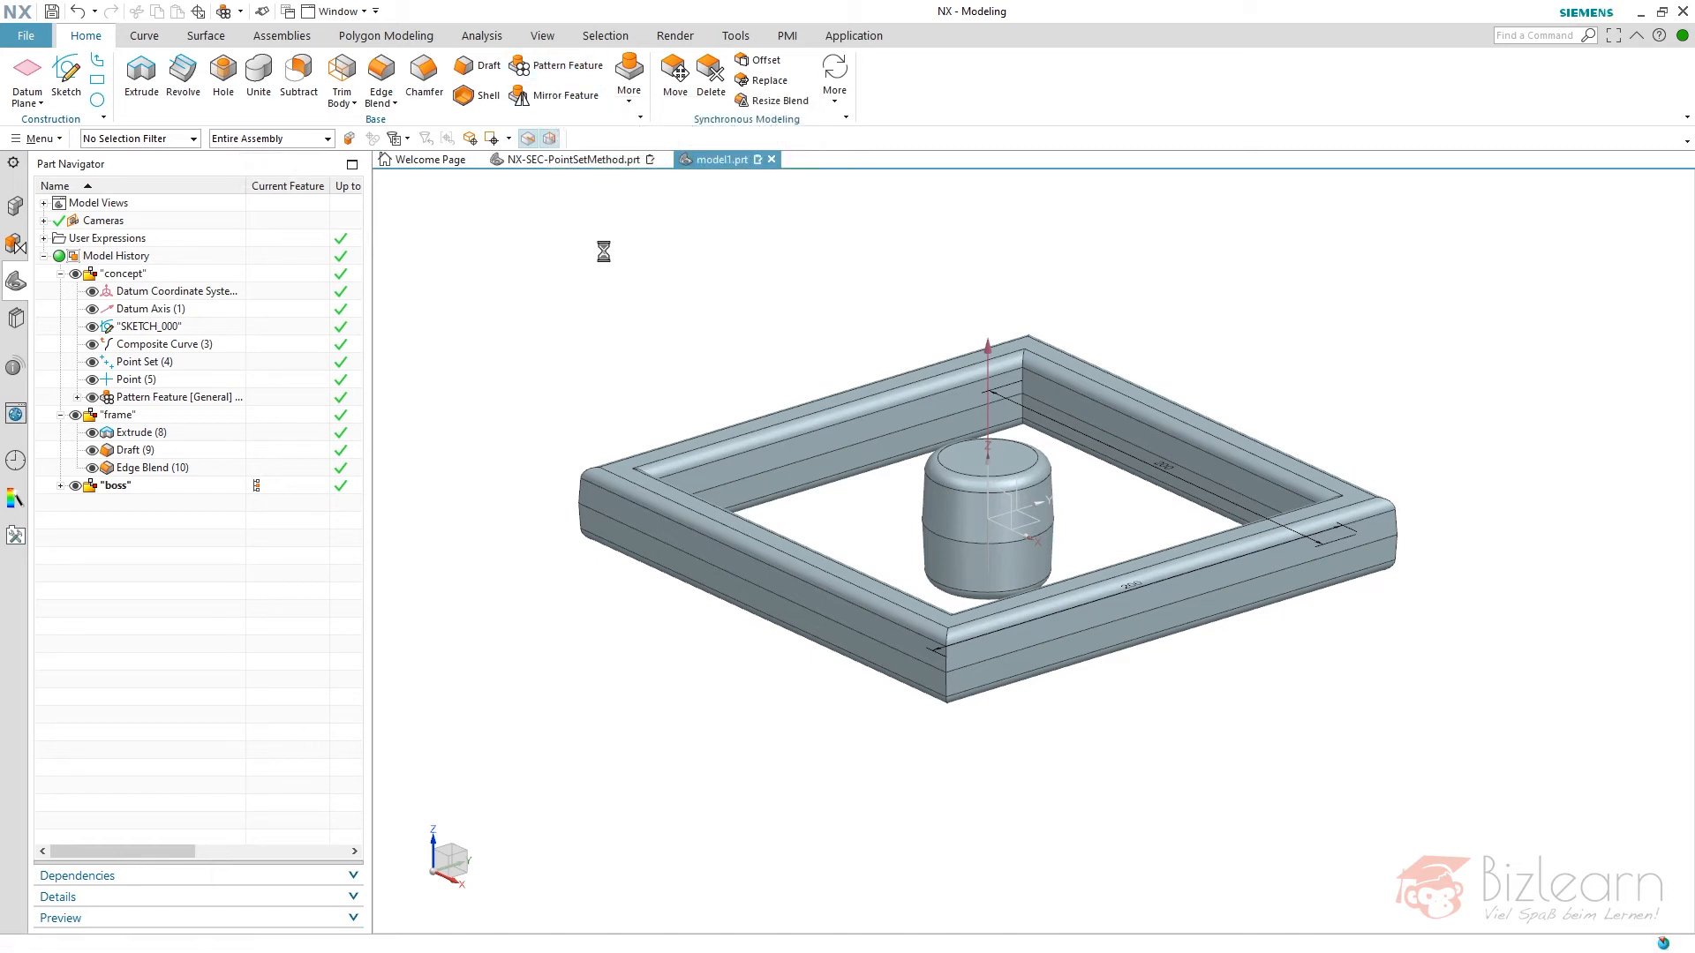
click(492, 303)
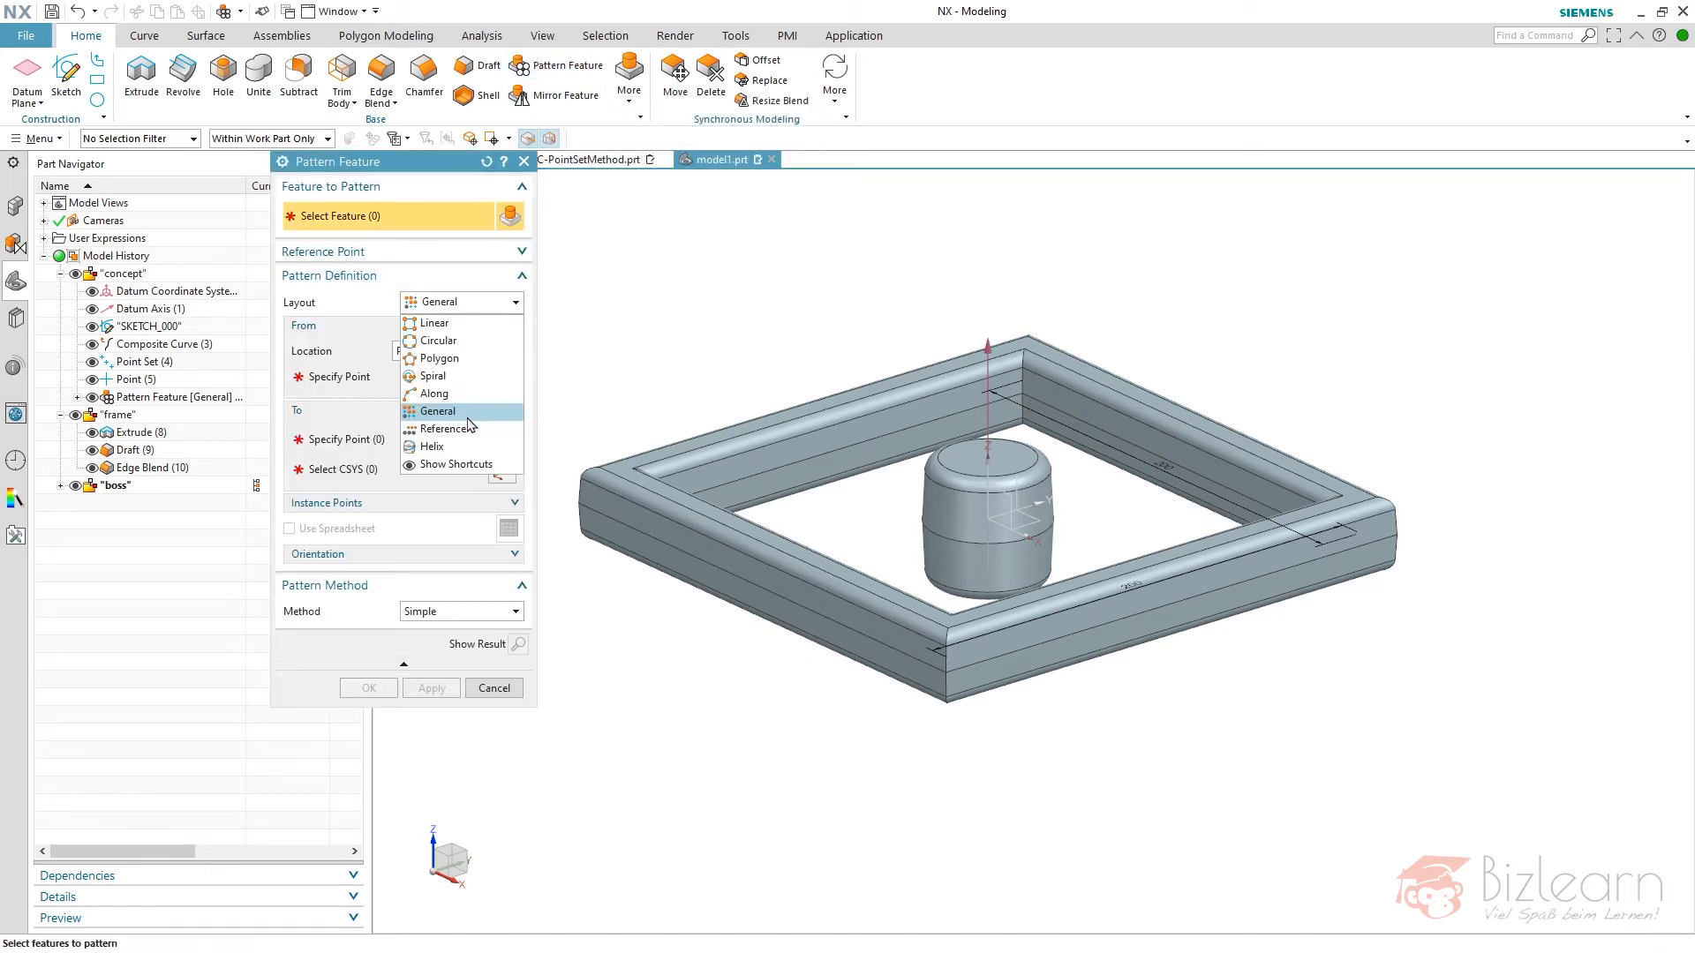
click(552, 415)
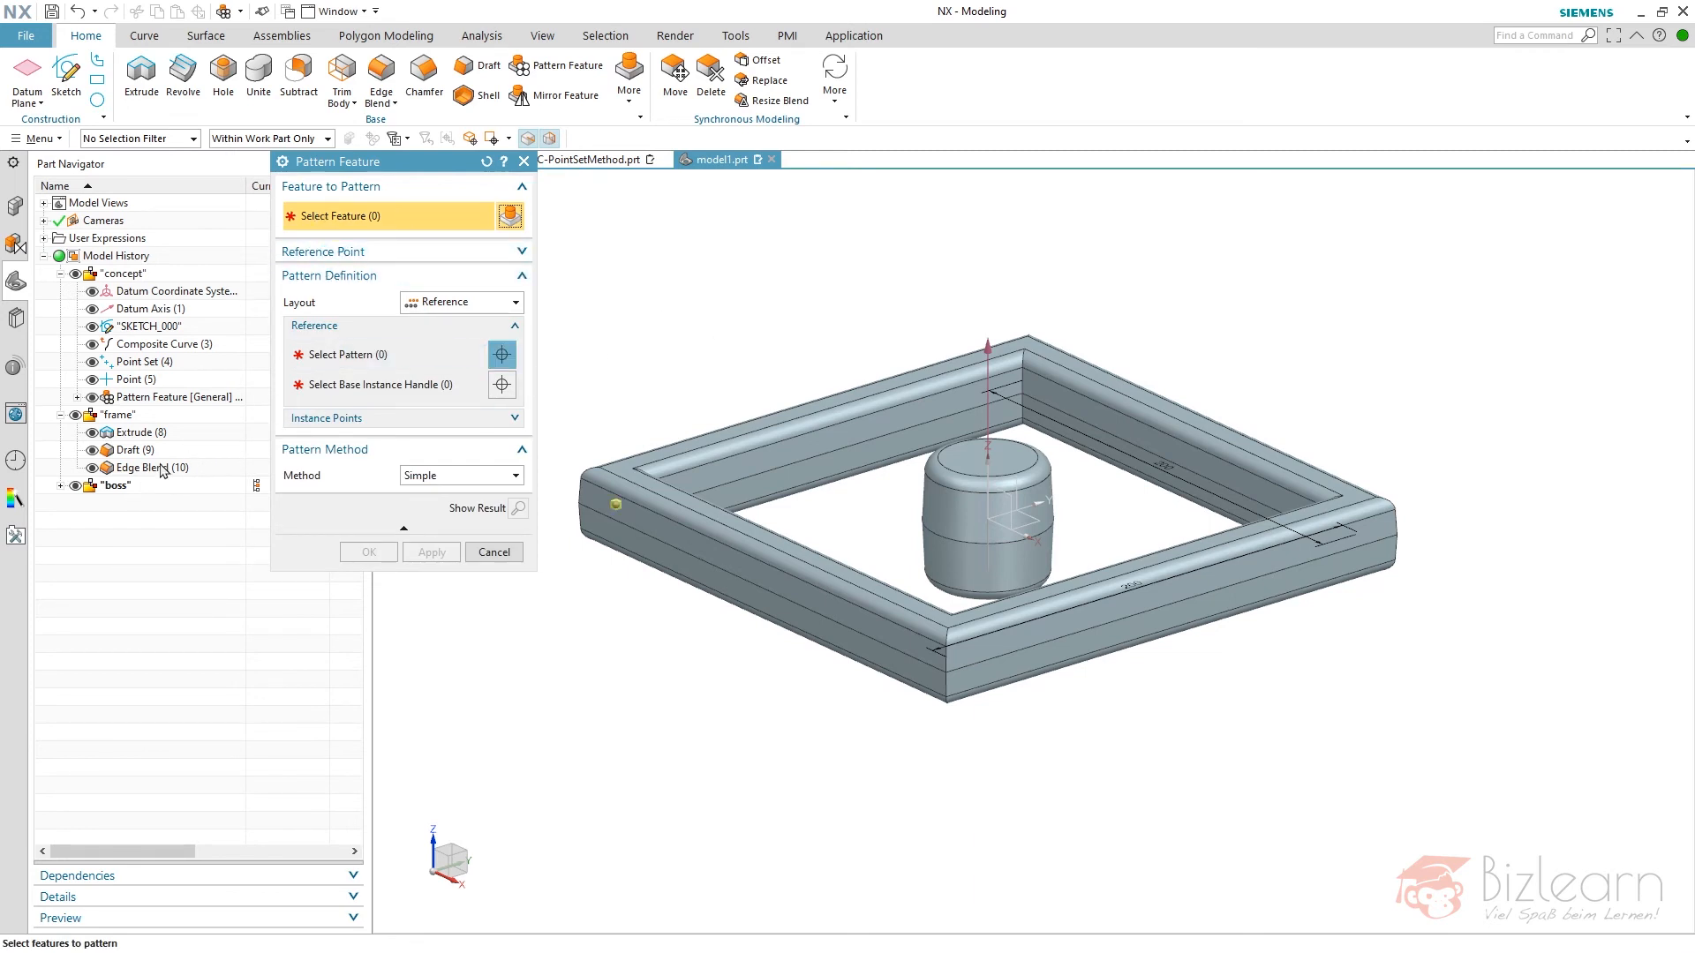
click(117, 485)
click(60, 486)
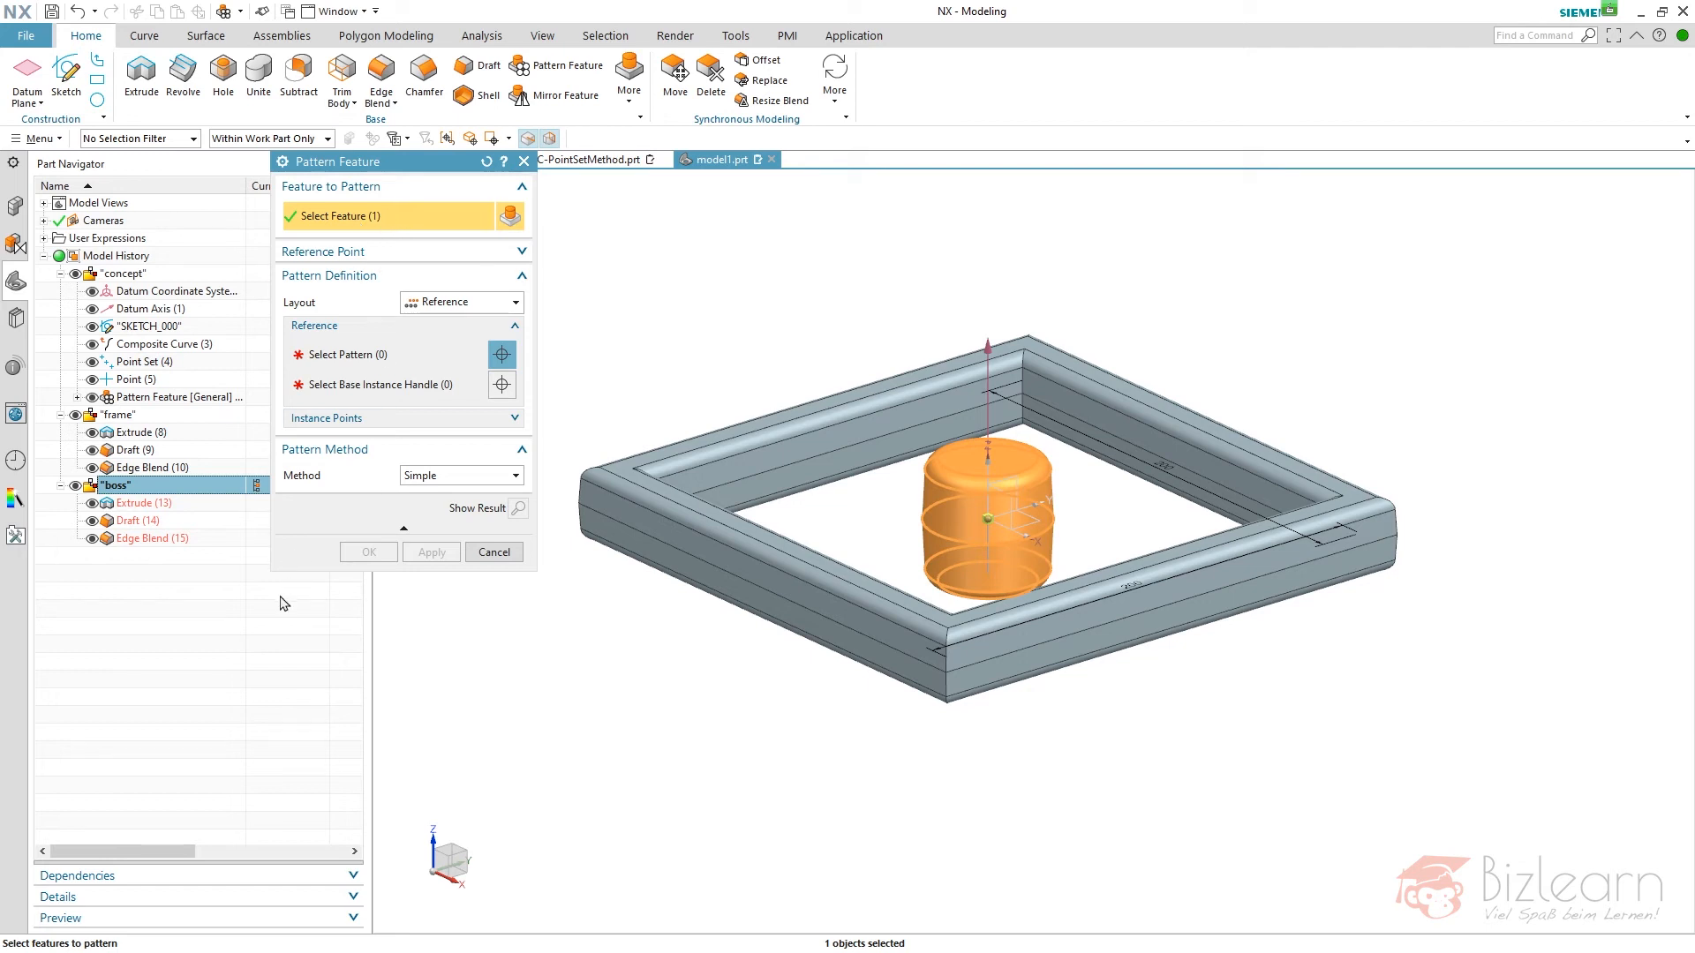
click(176, 503)
shift+click(168, 538)
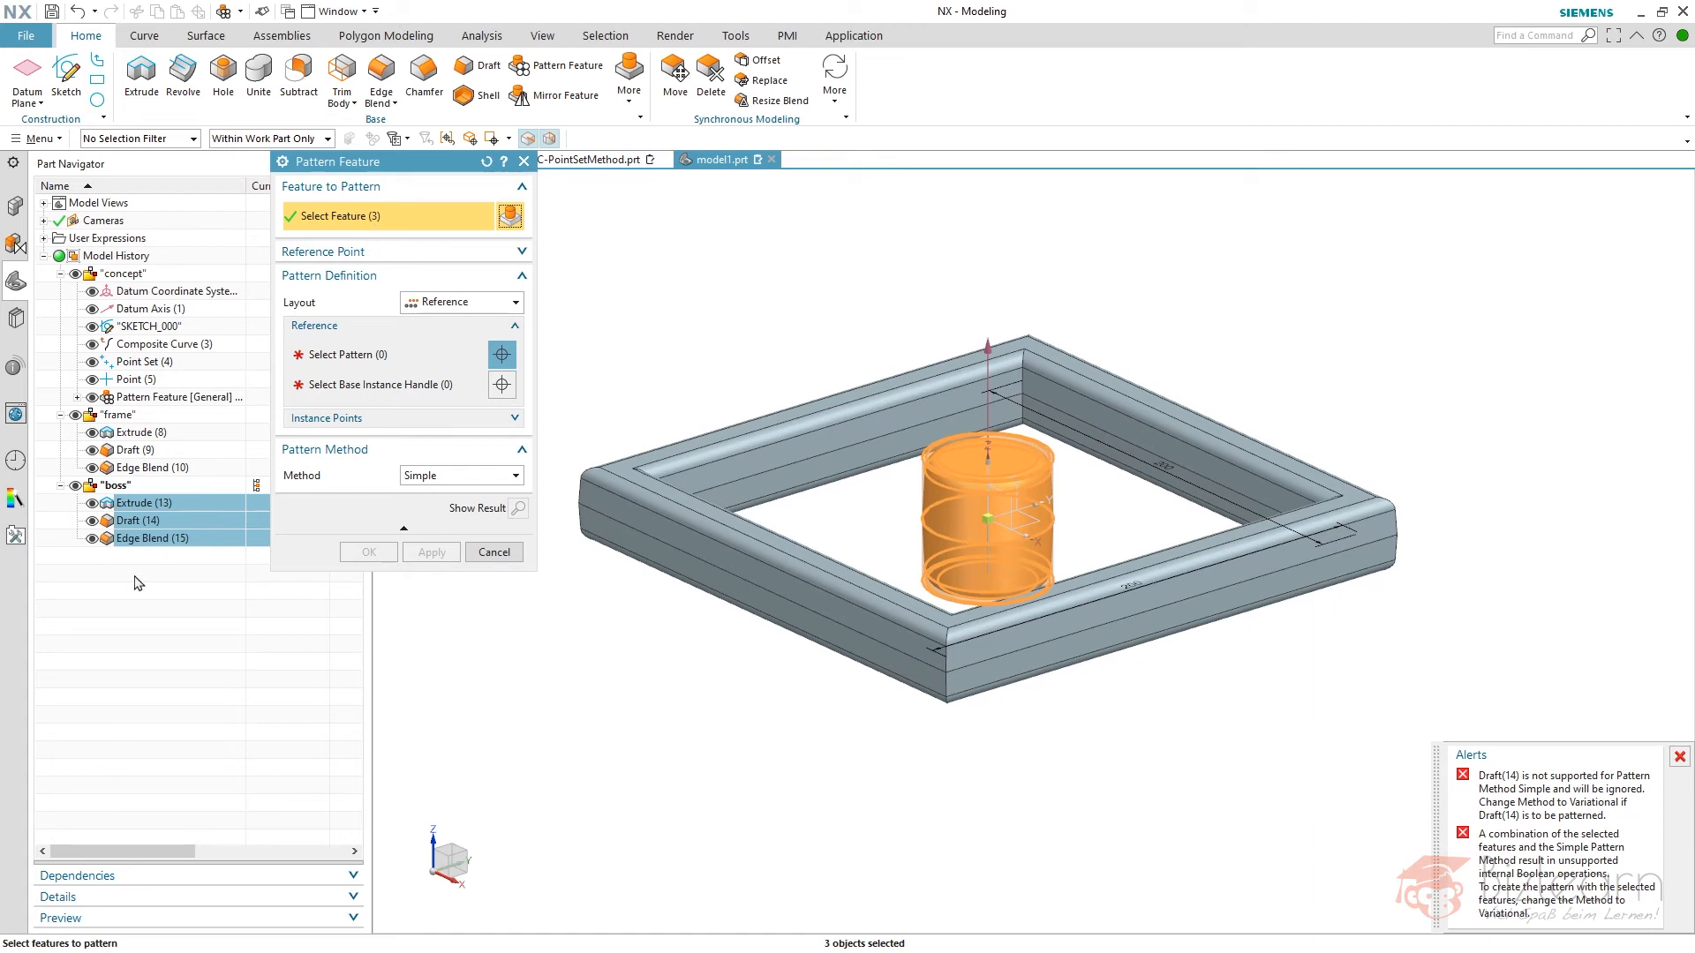
key(Escape)
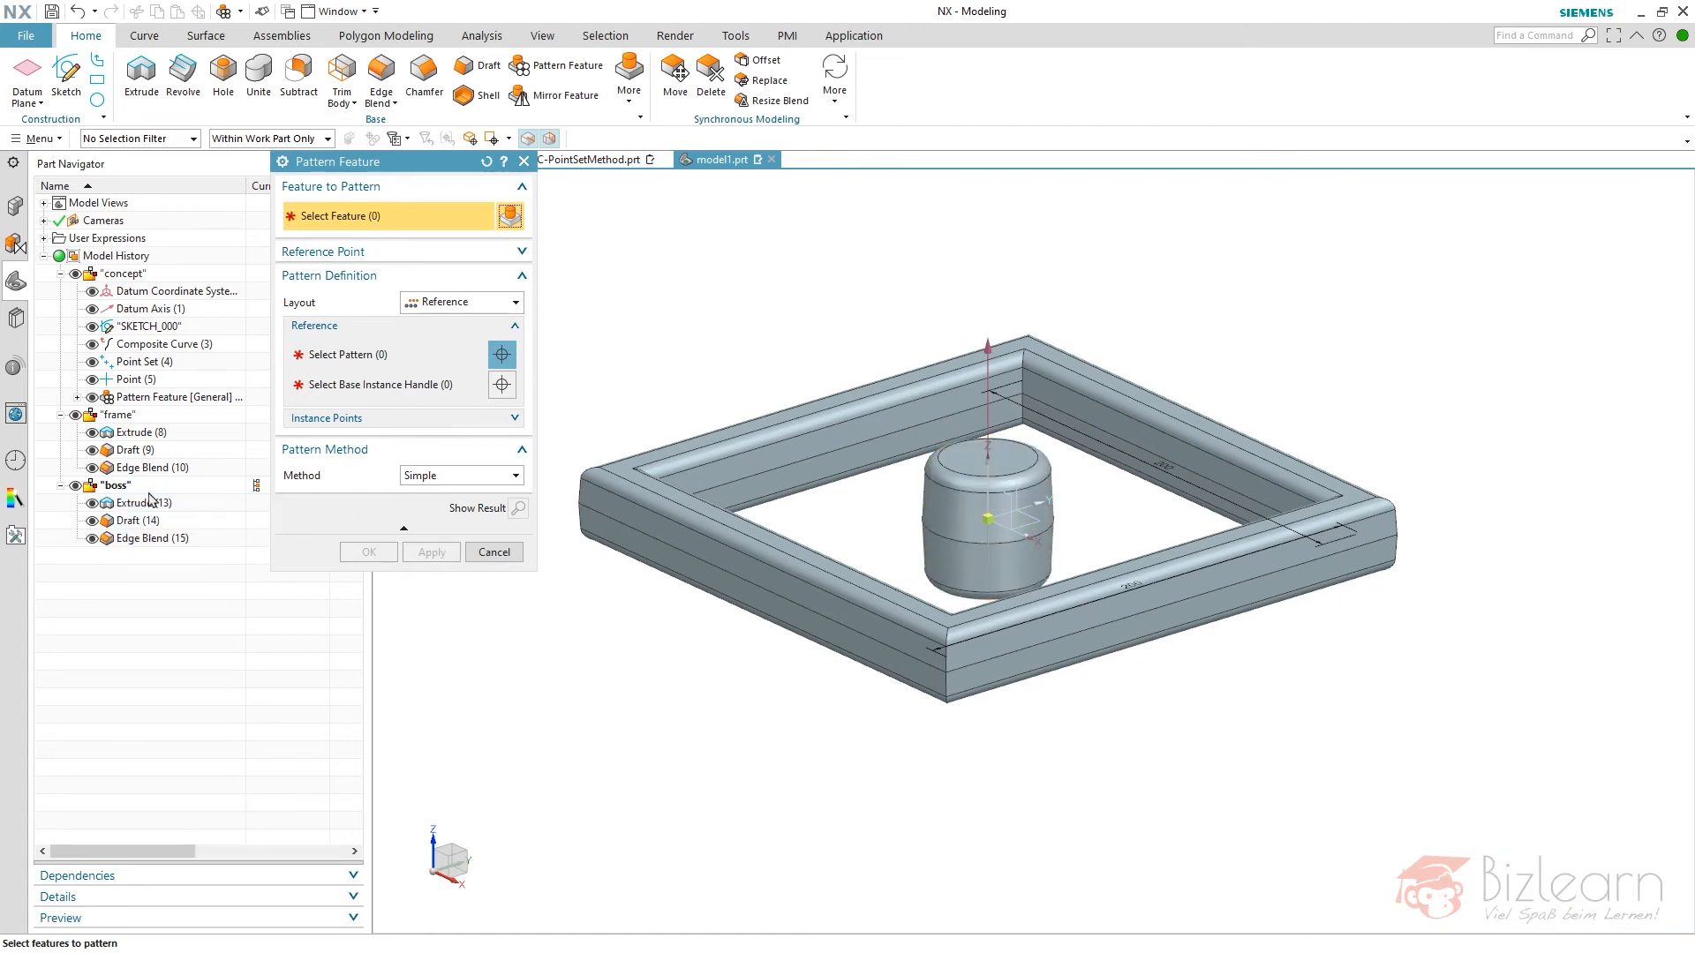
- Pattern the "boss" feature group by referencing the concept's general pattern, with the central Instance [0,0] Handle as base instance
click(136, 491)
click(347, 355)
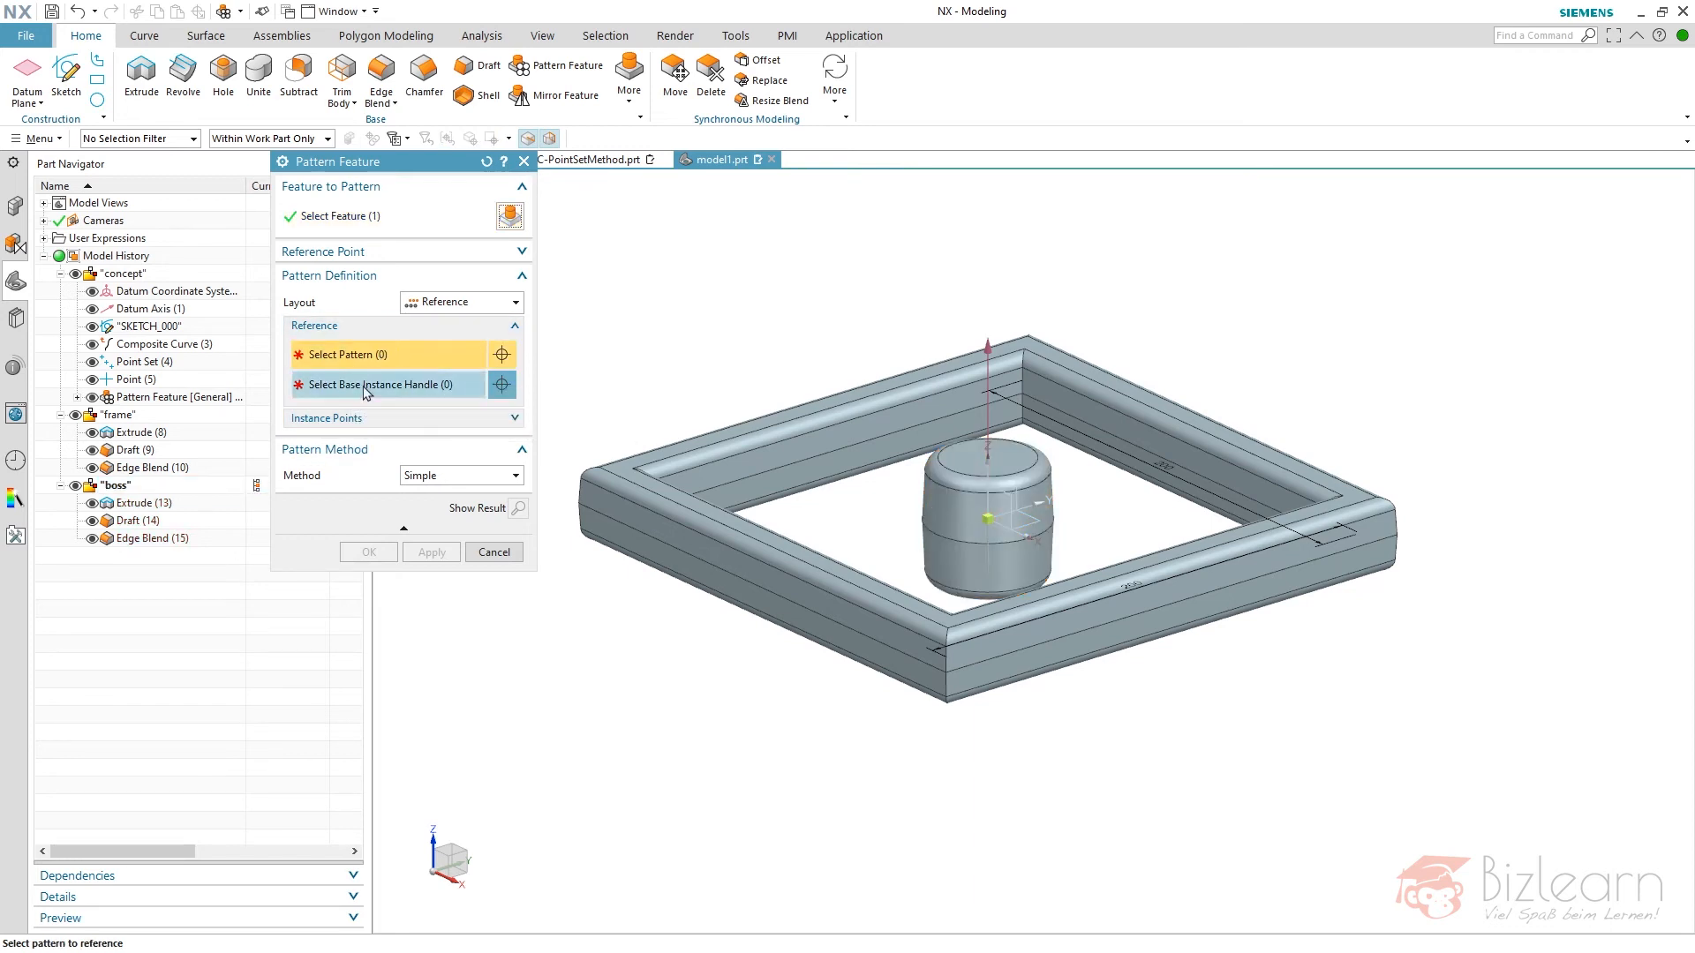
click(159, 399)
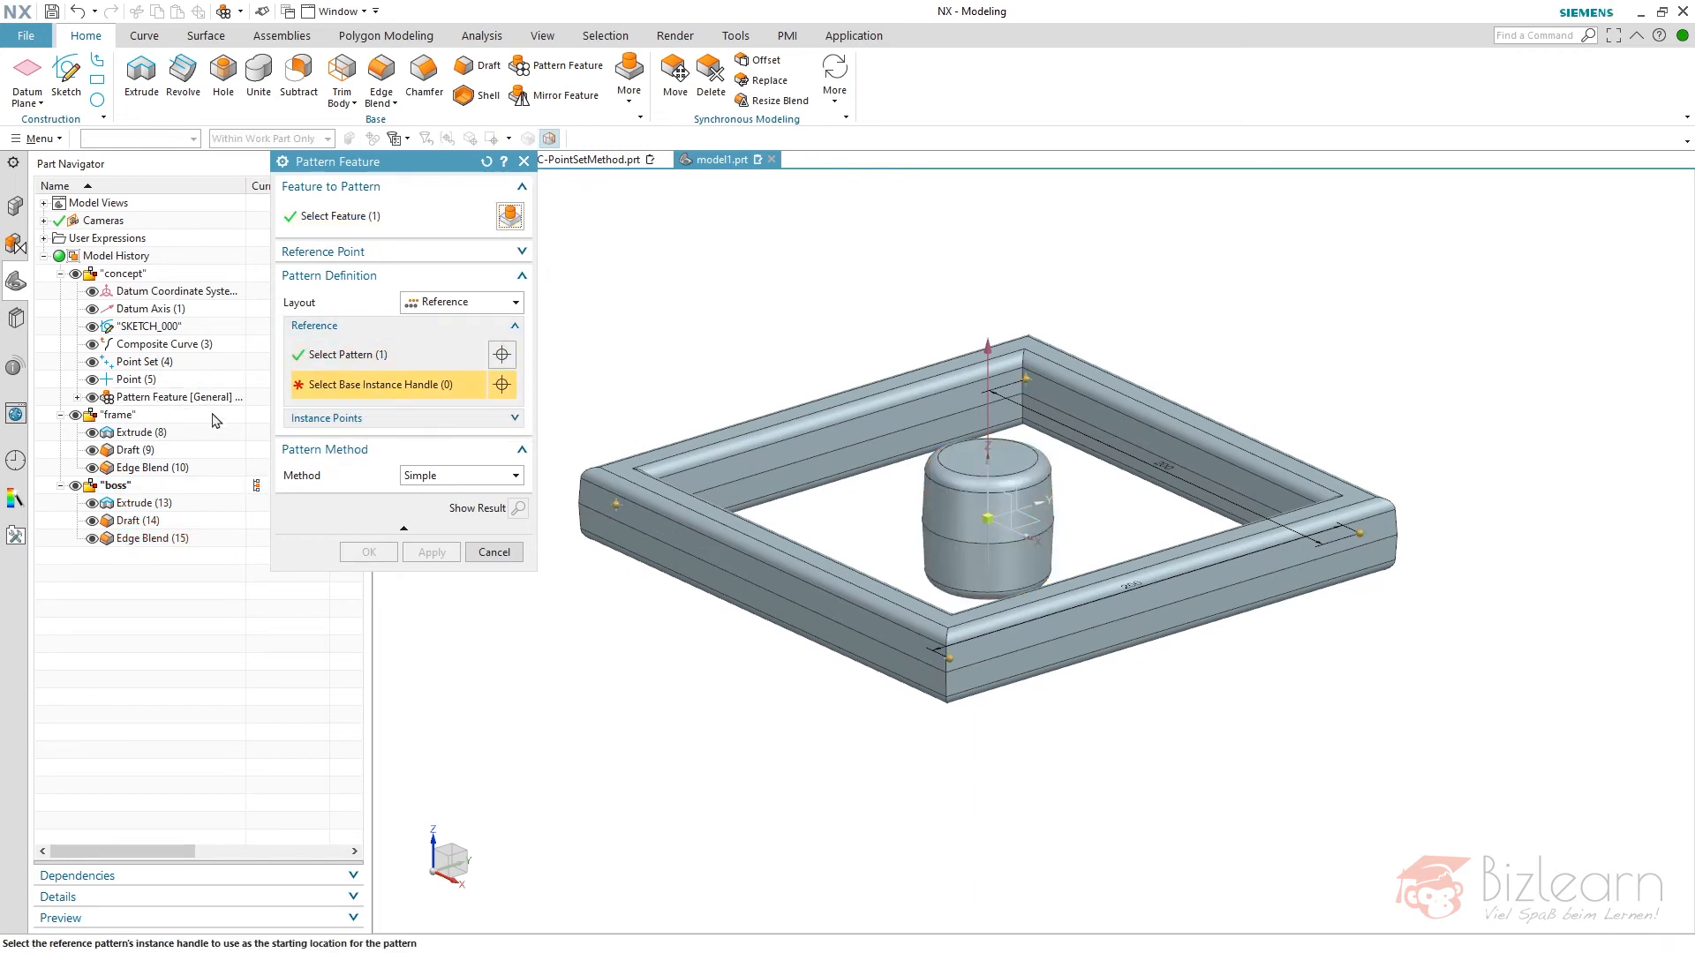
click(990, 523)
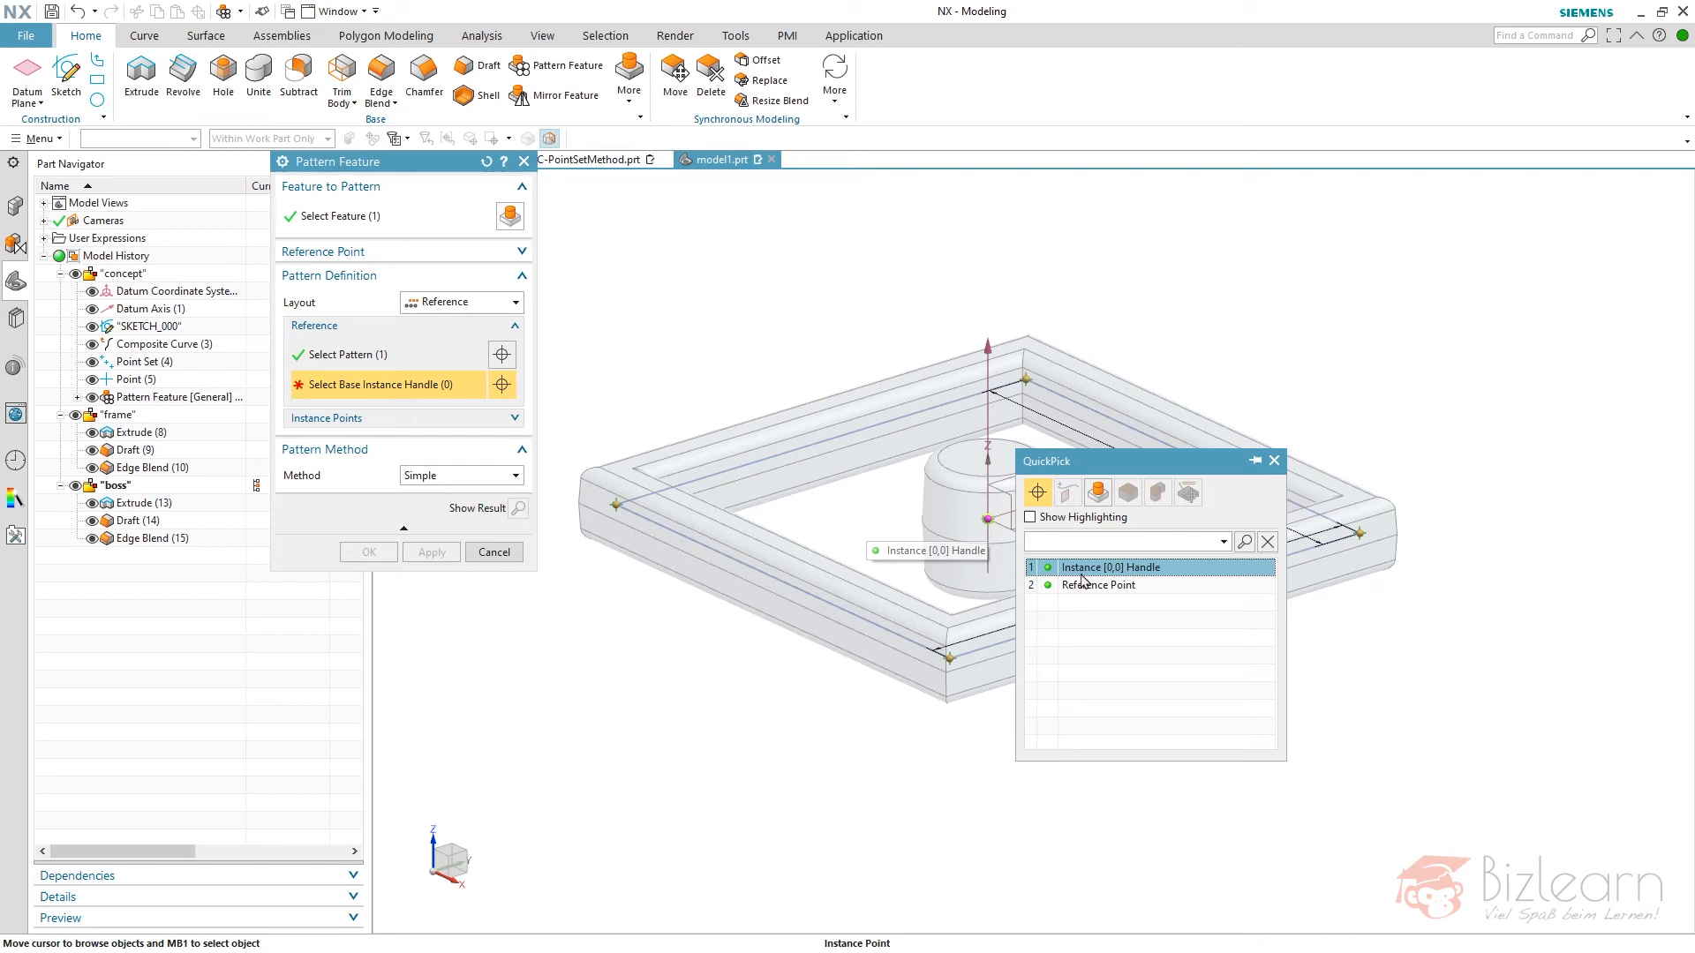
click(1084, 570)
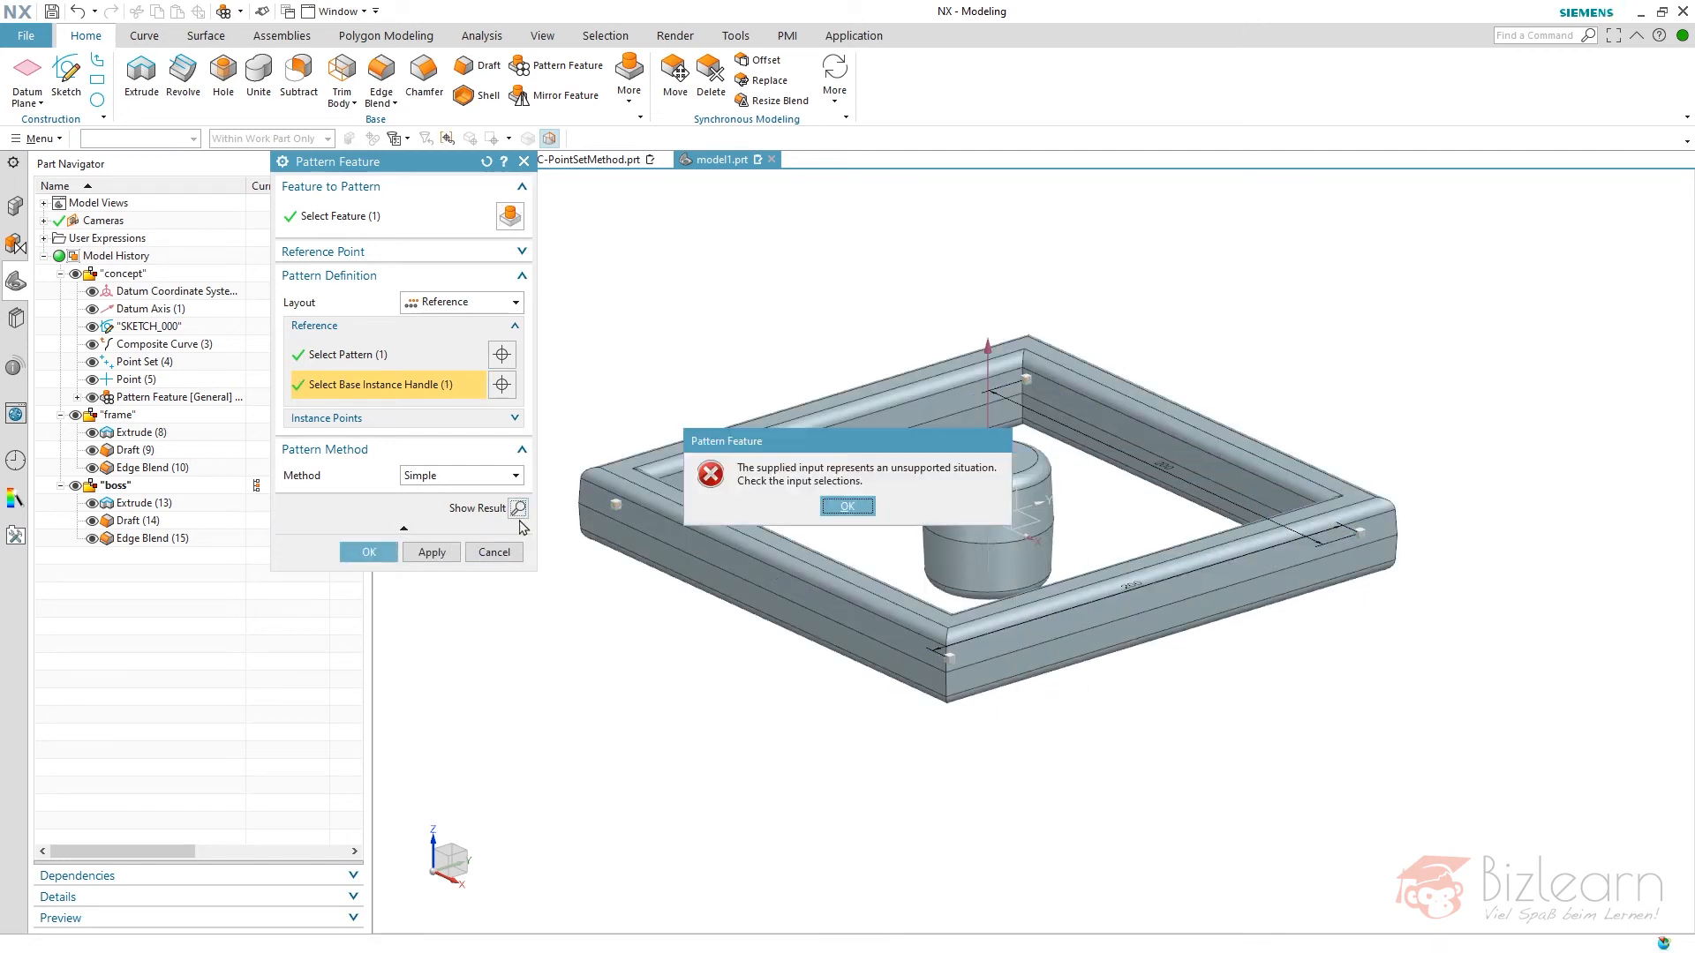
click(846, 510)
- Set the pattern method to Variational, reuse the Draft's two stationary parting face references and its draw direction, and create the pattern
click(425, 478)
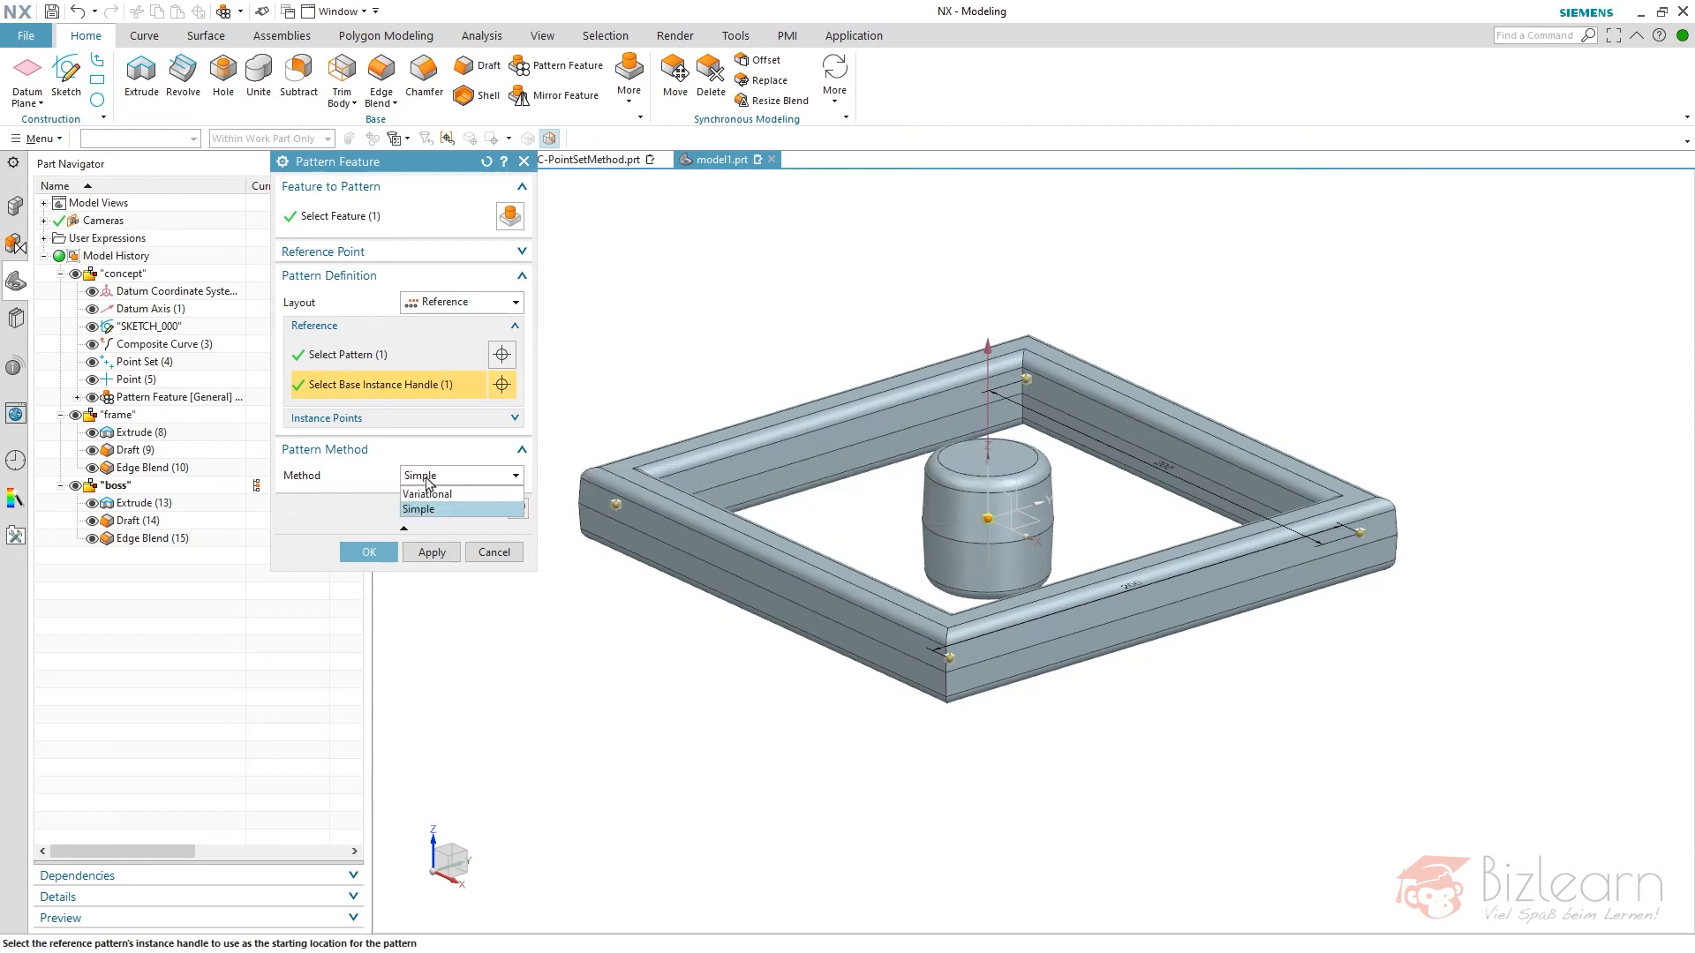
click(423, 496)
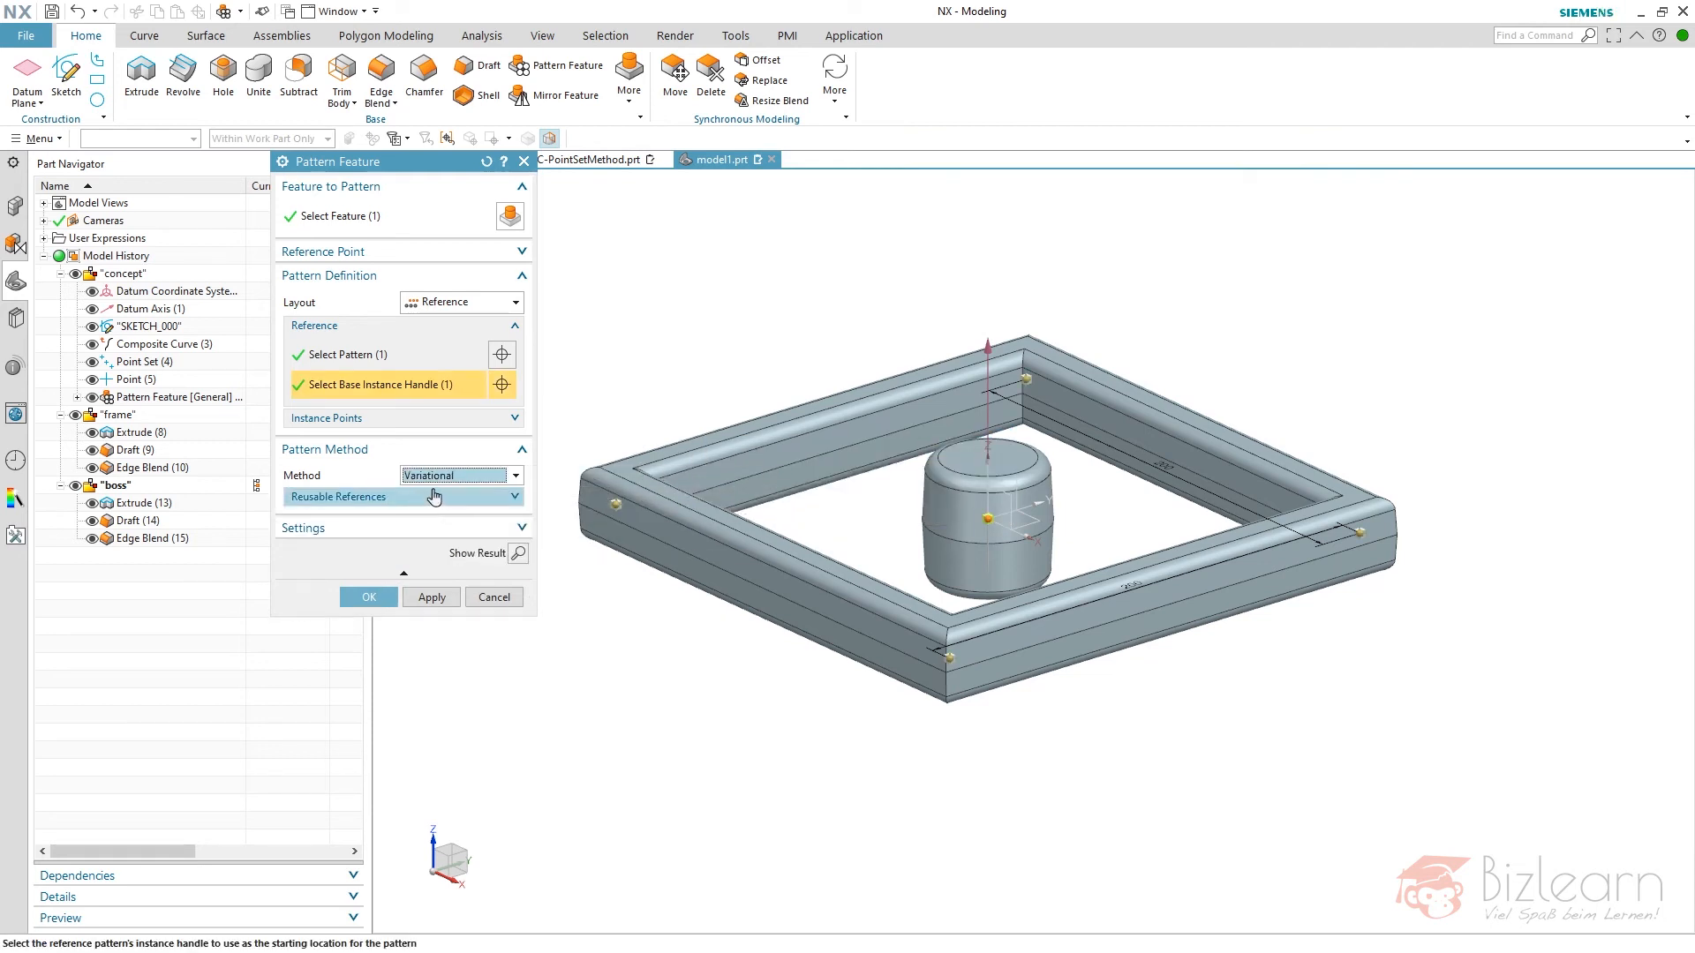
click(433, 498)
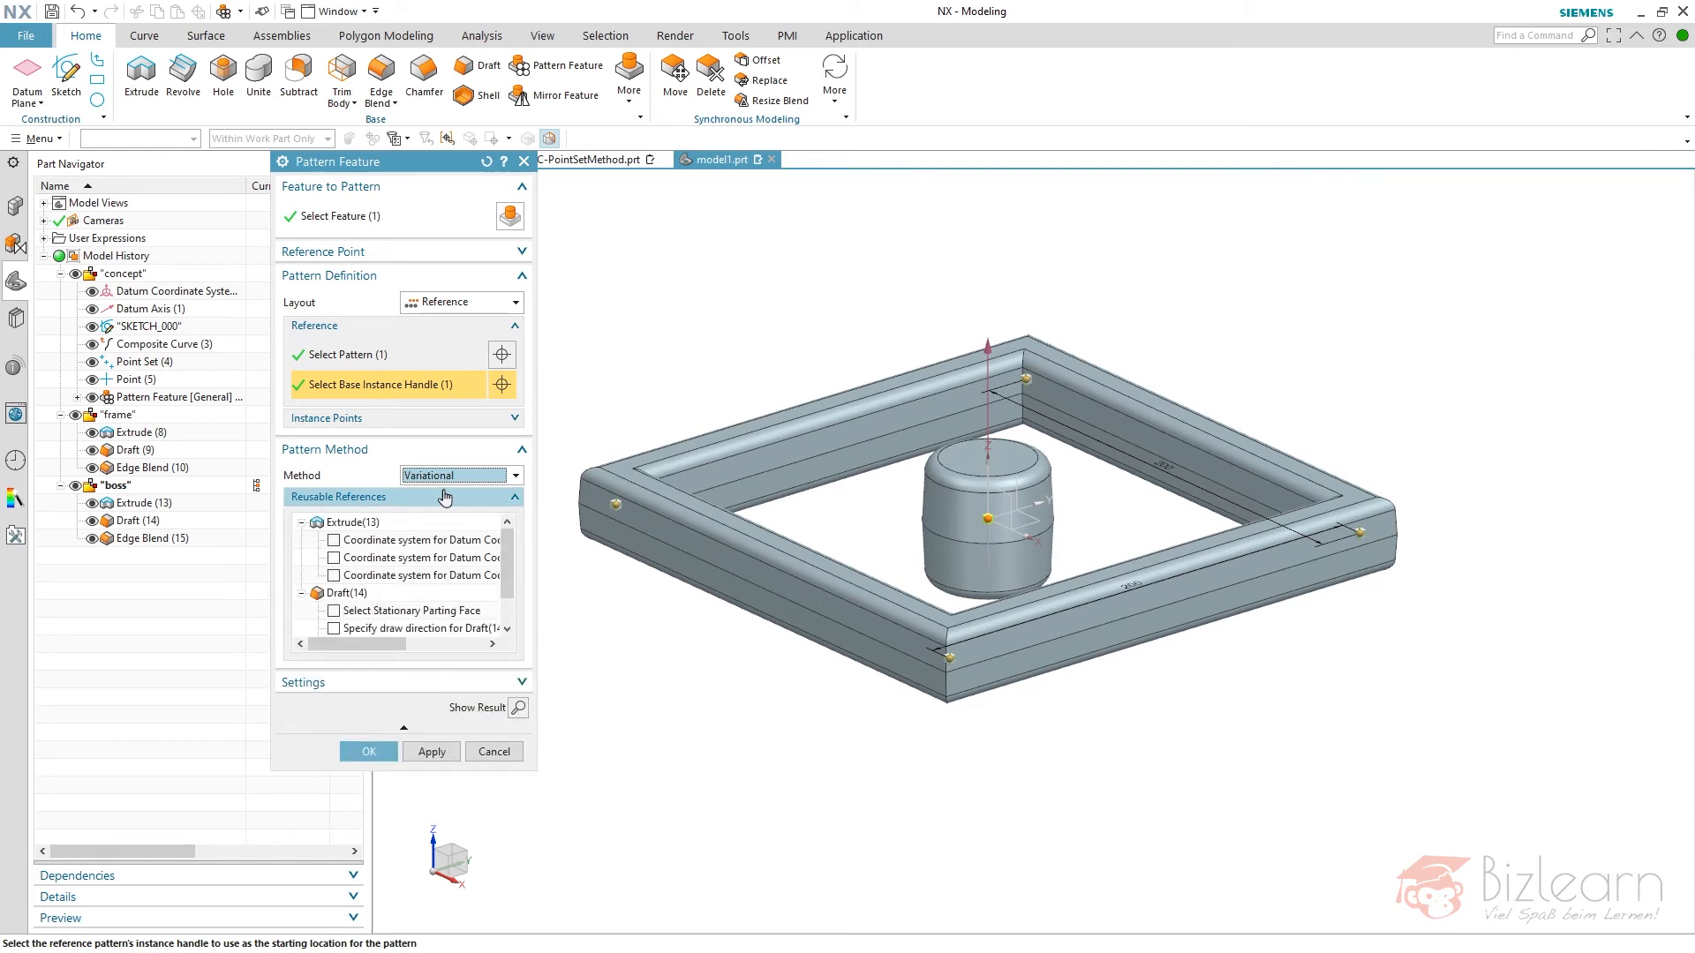
scroll(508, 565, down, 1)
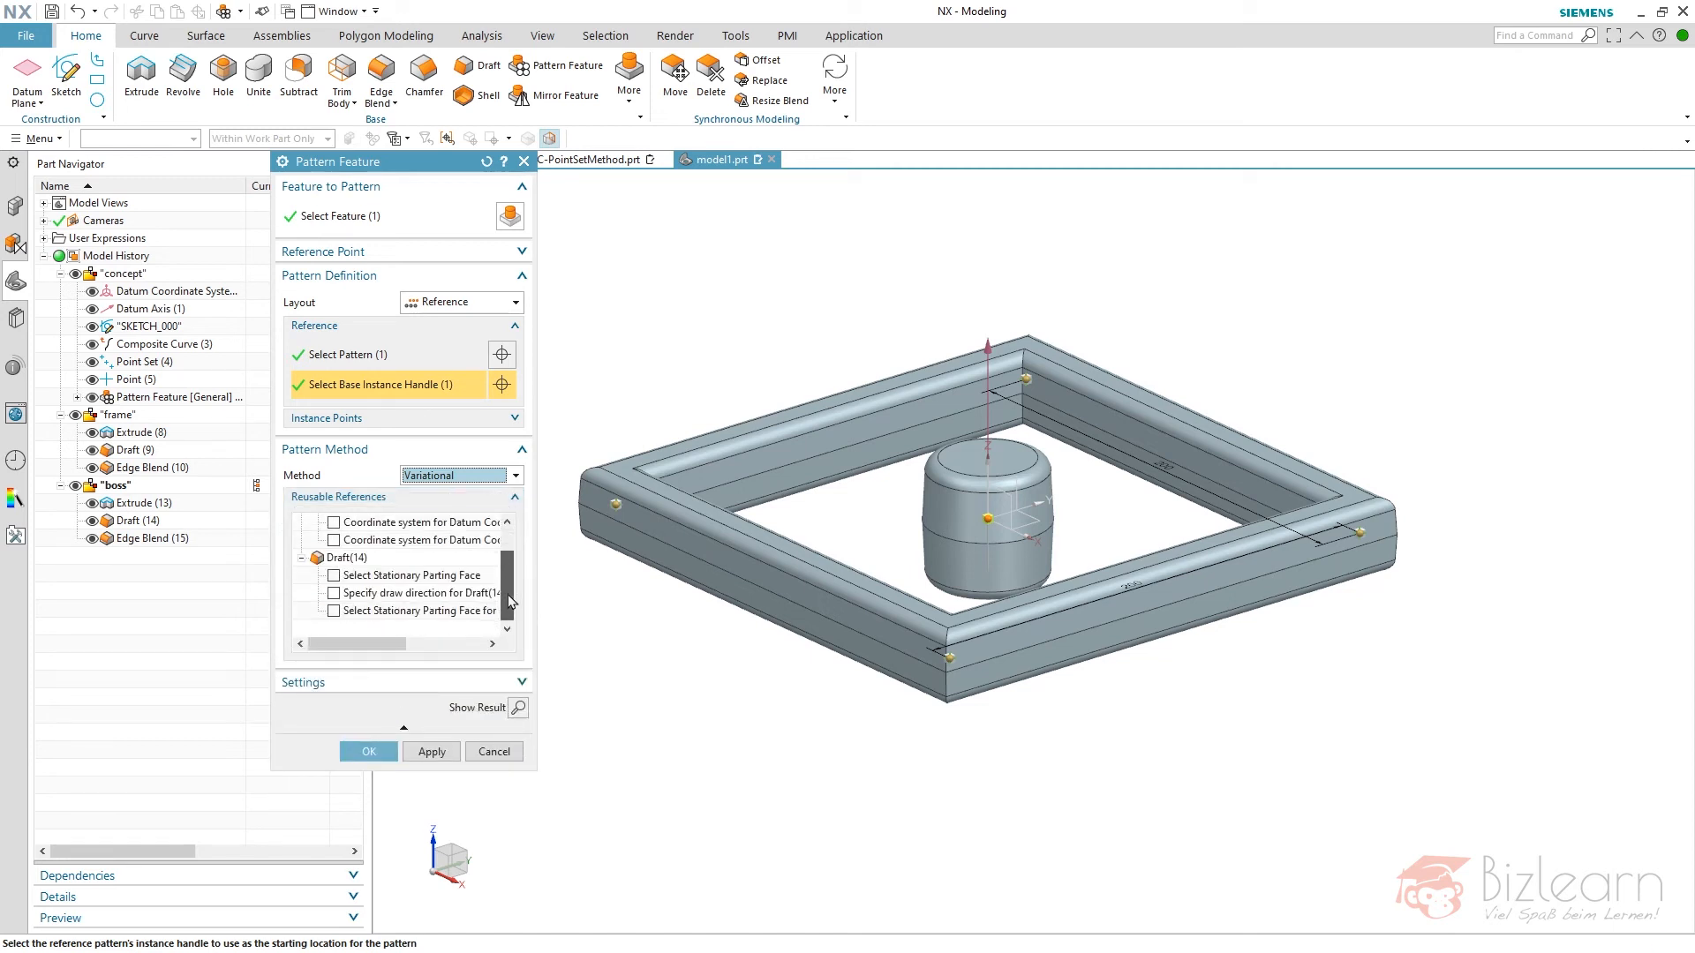
click(334, 575)
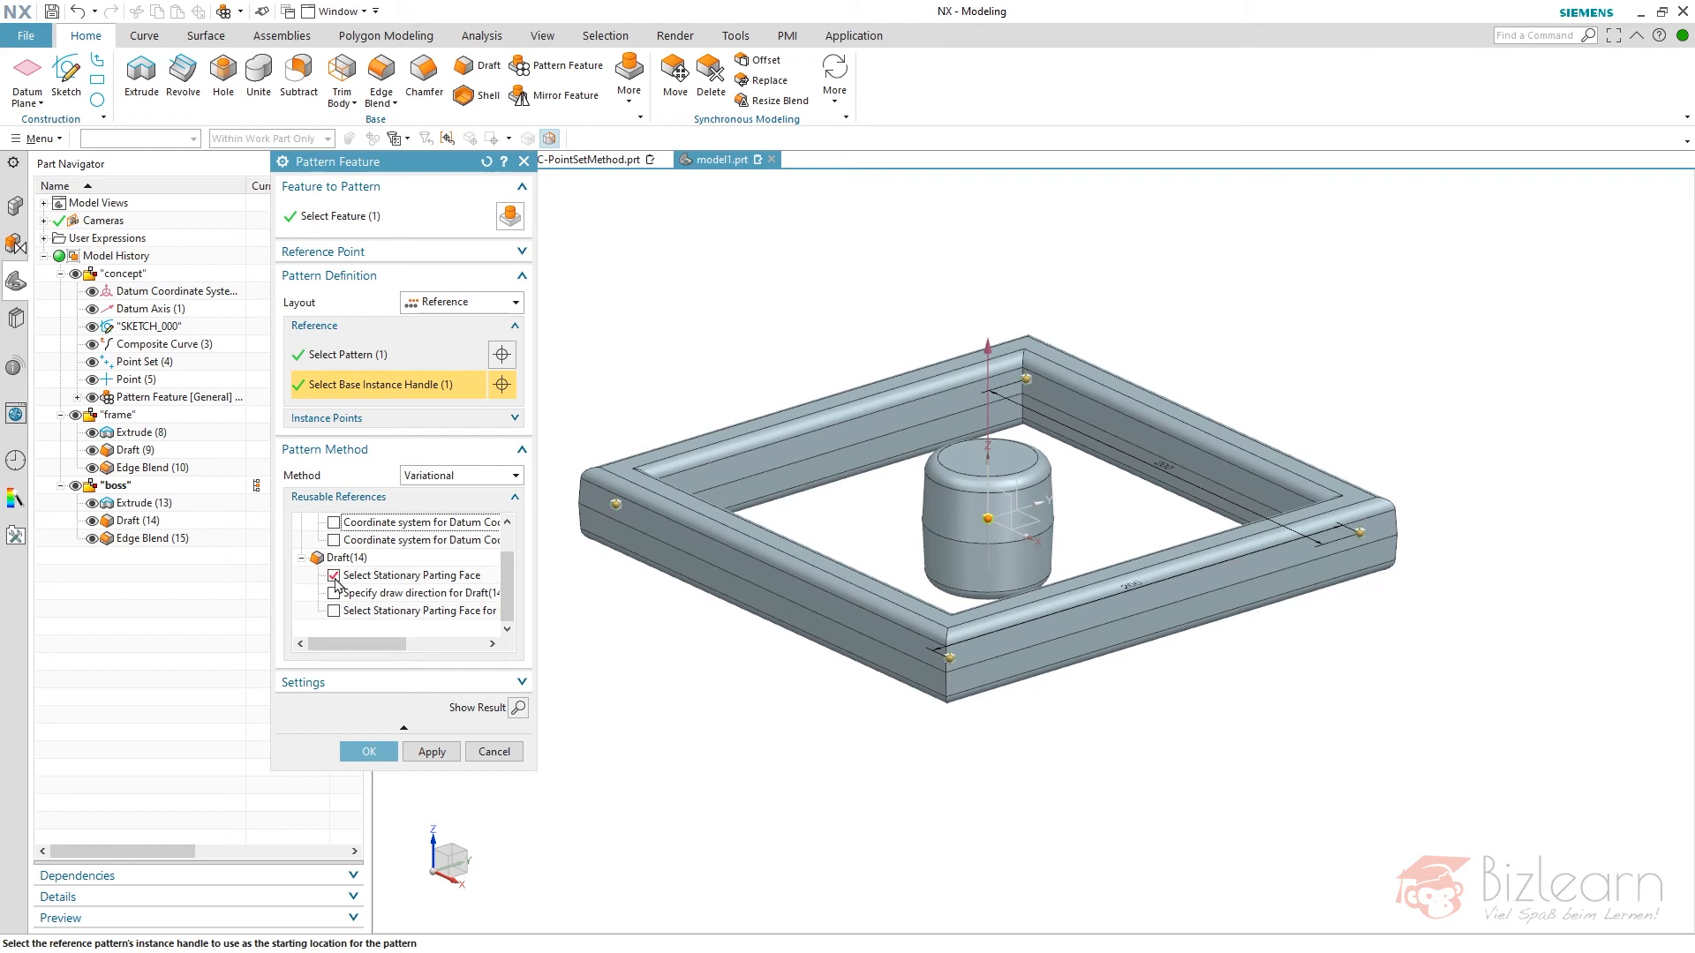
click(349, 599)
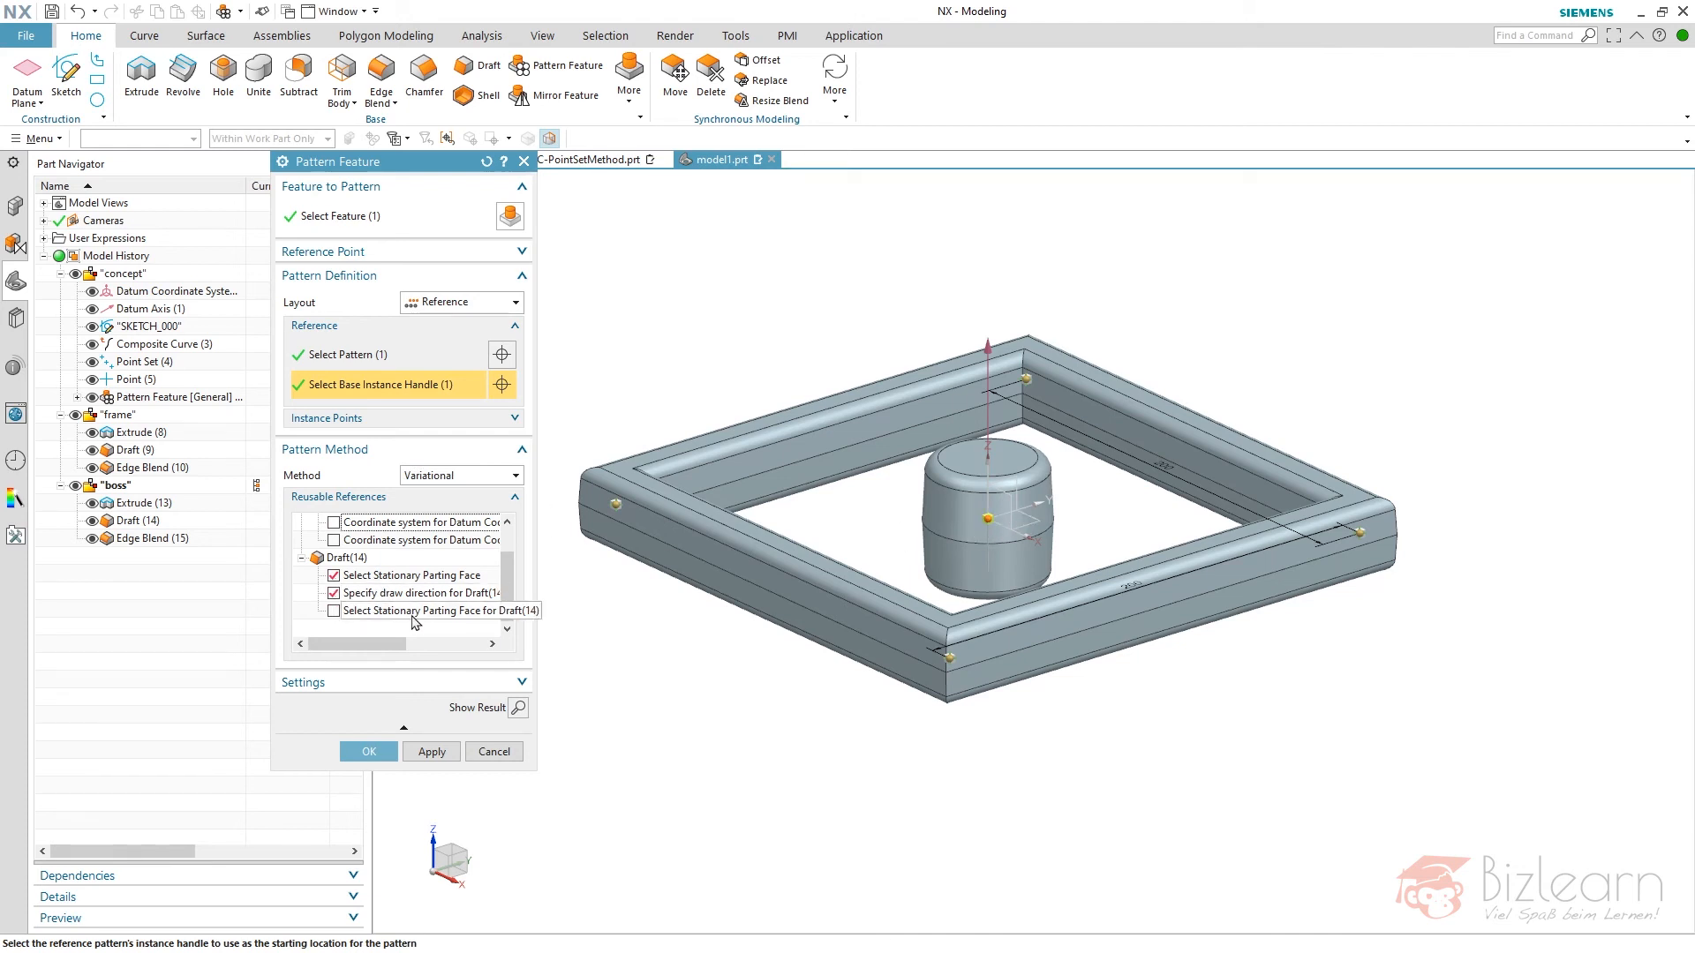
click(333, 610)
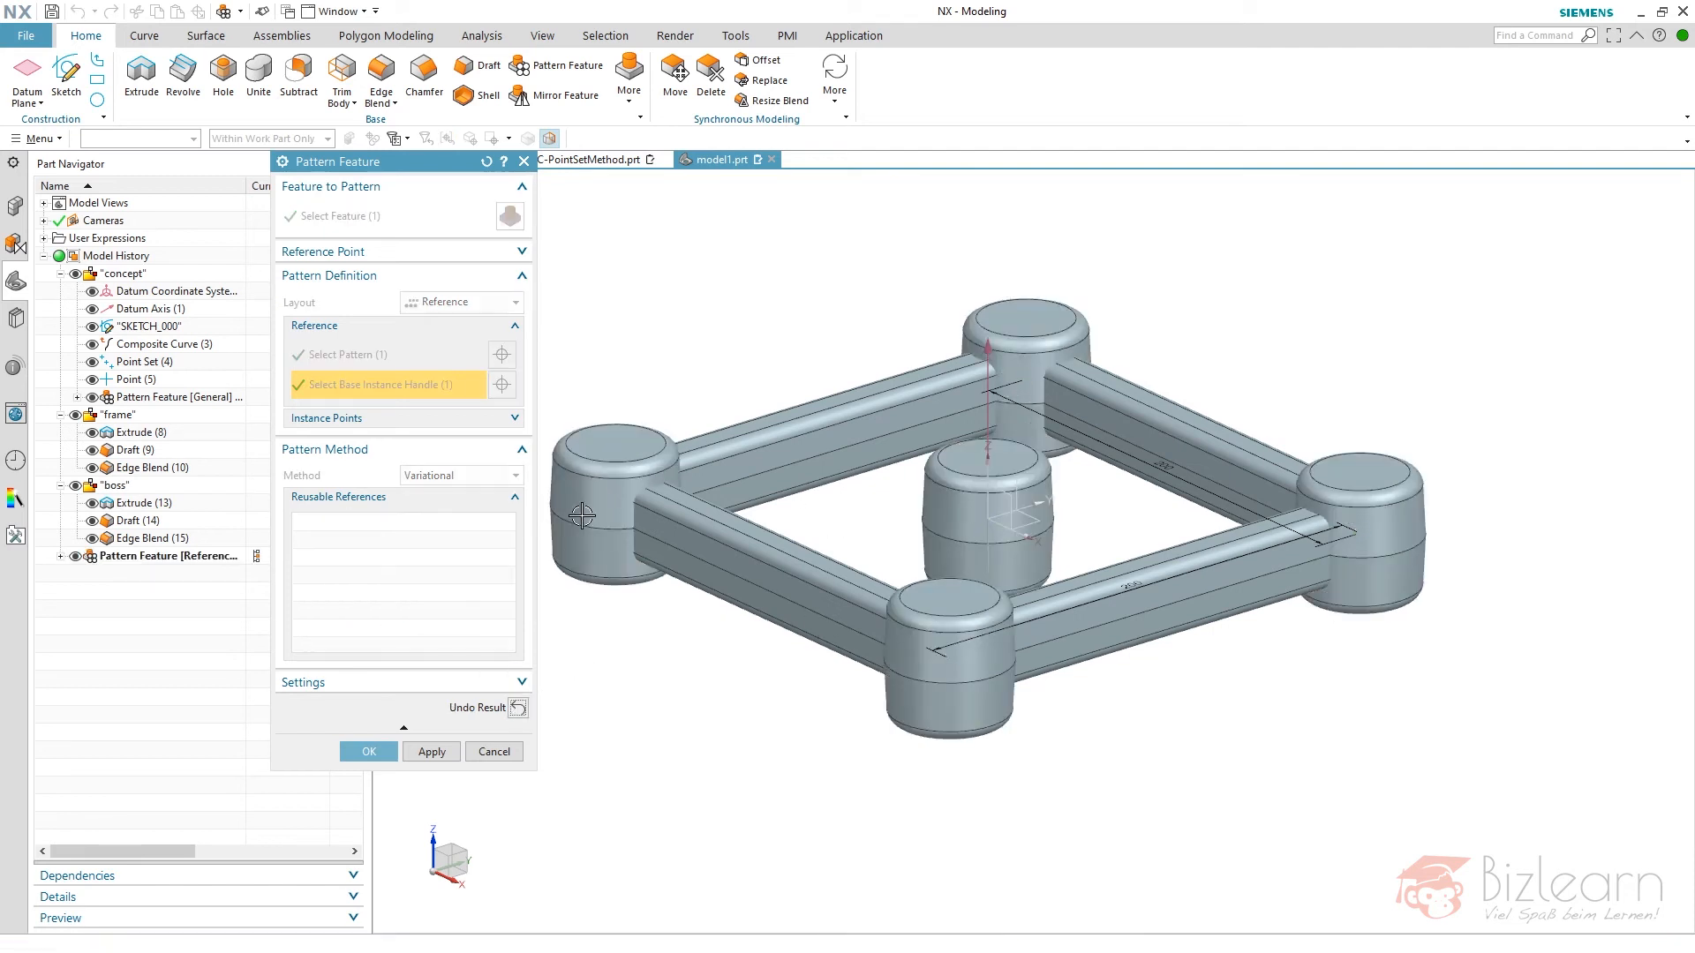
click(369, 751)
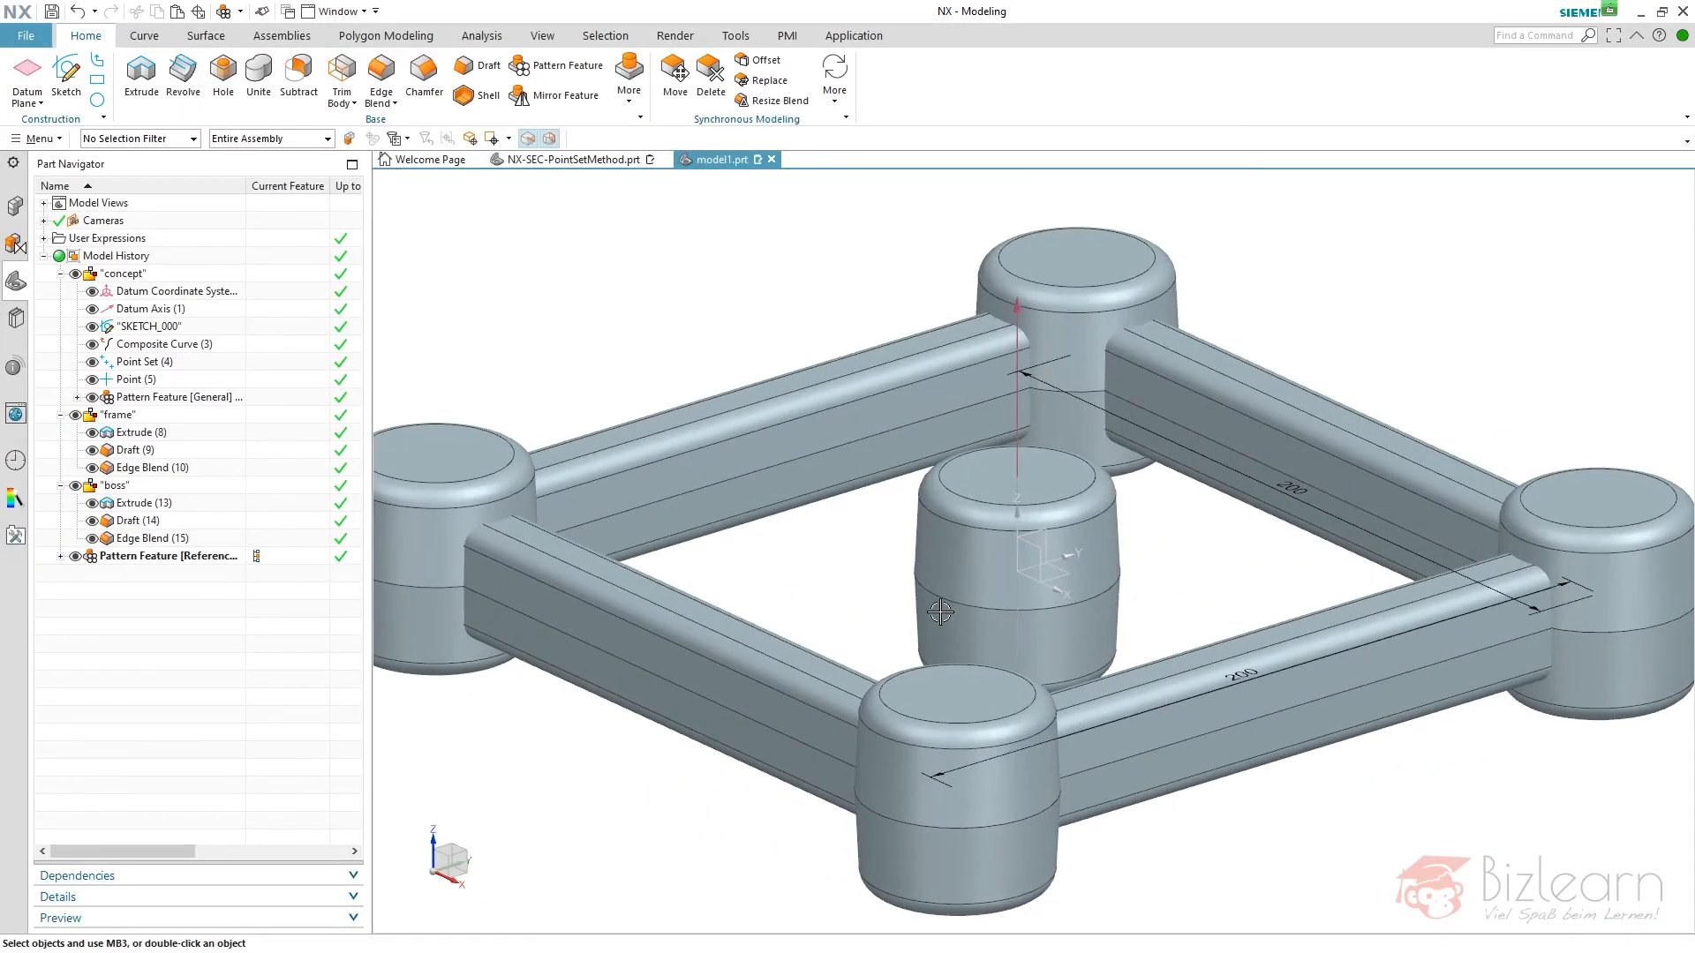
- Delete the central boss body with Delete Body, keeping the four patterned corner bosses
scroll(993, 583, down, 3)
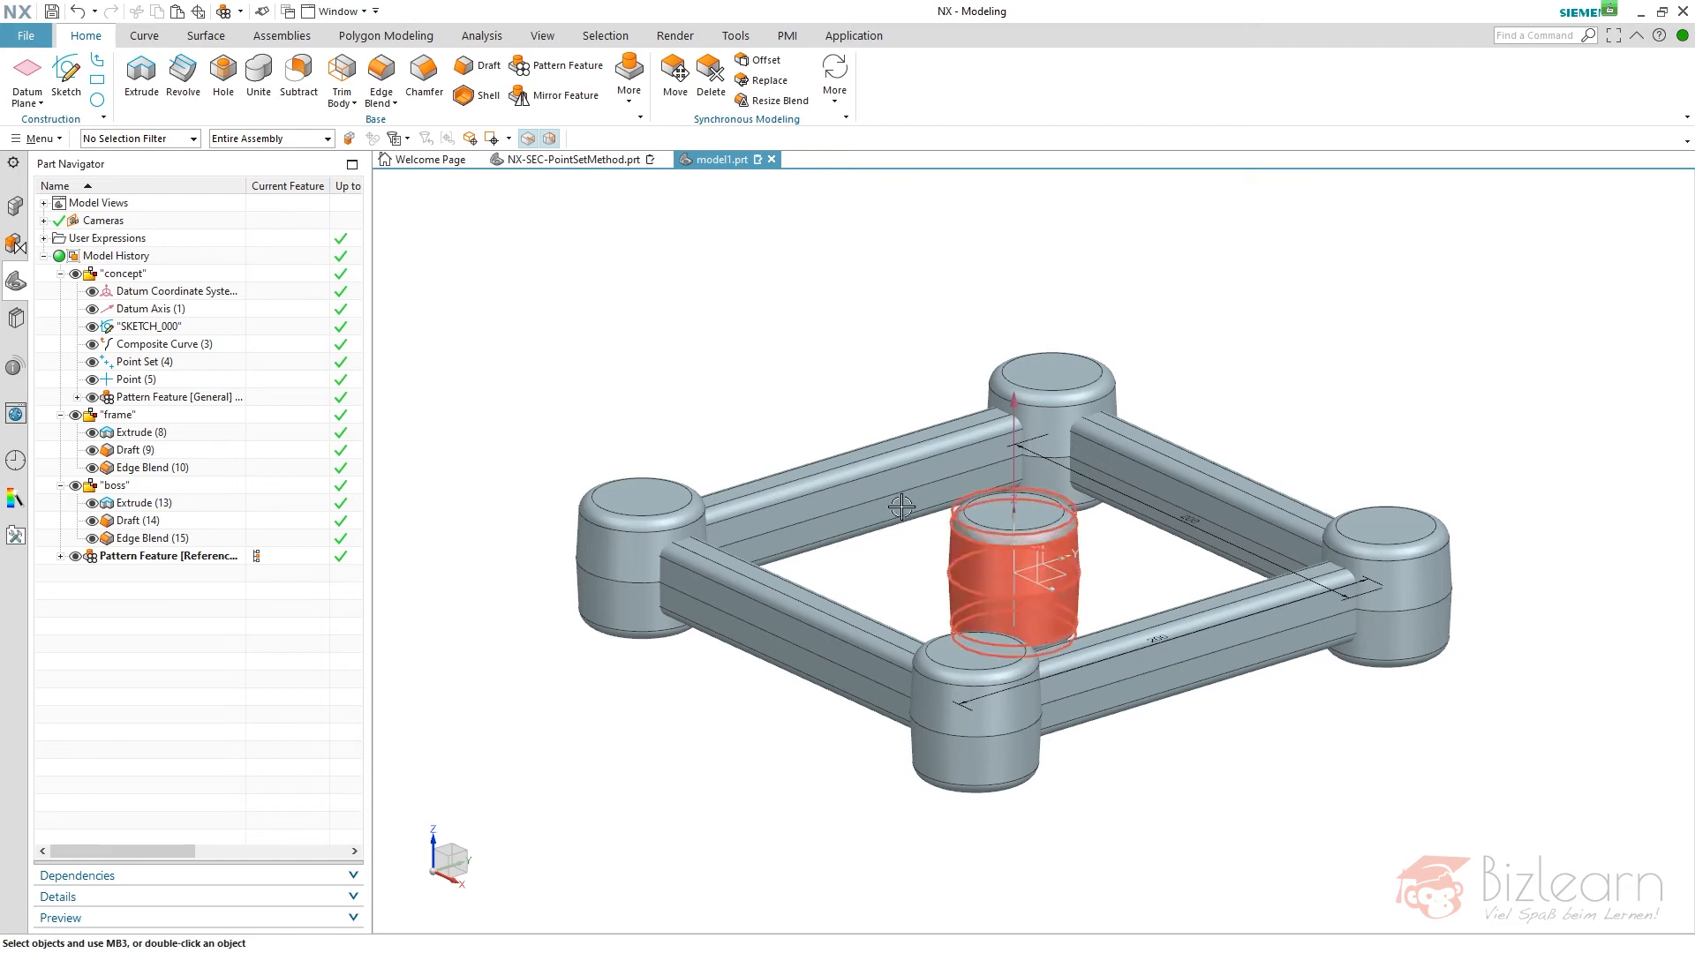
click(627, 98)
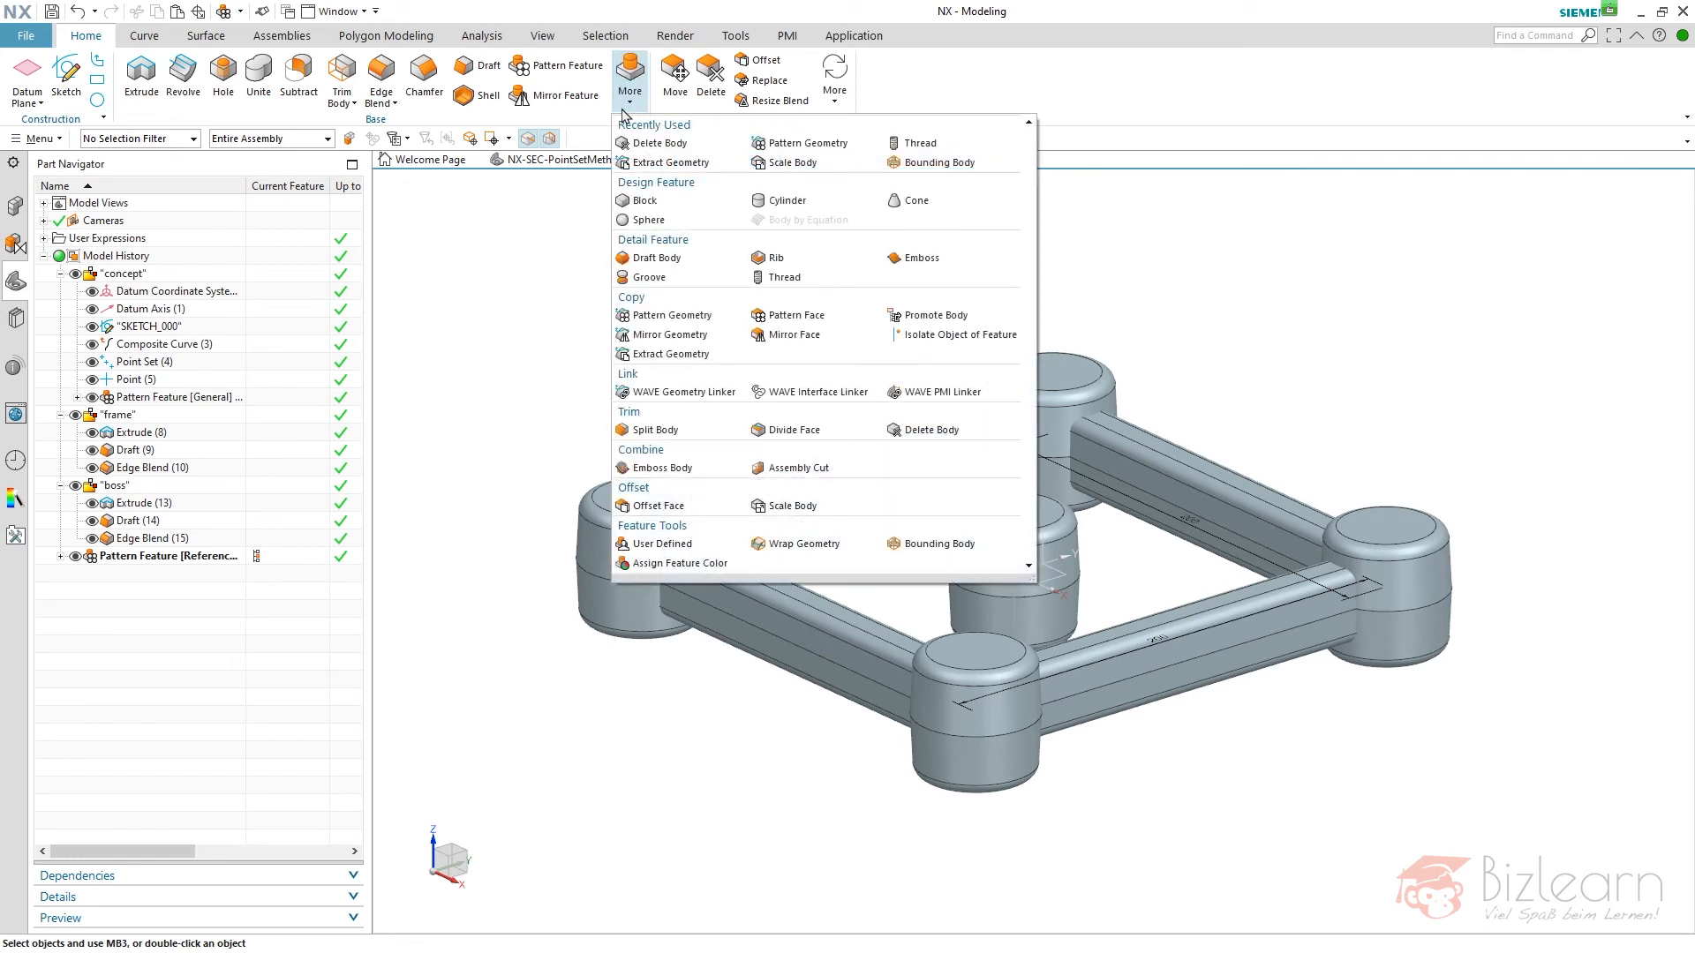
click(894, 430)
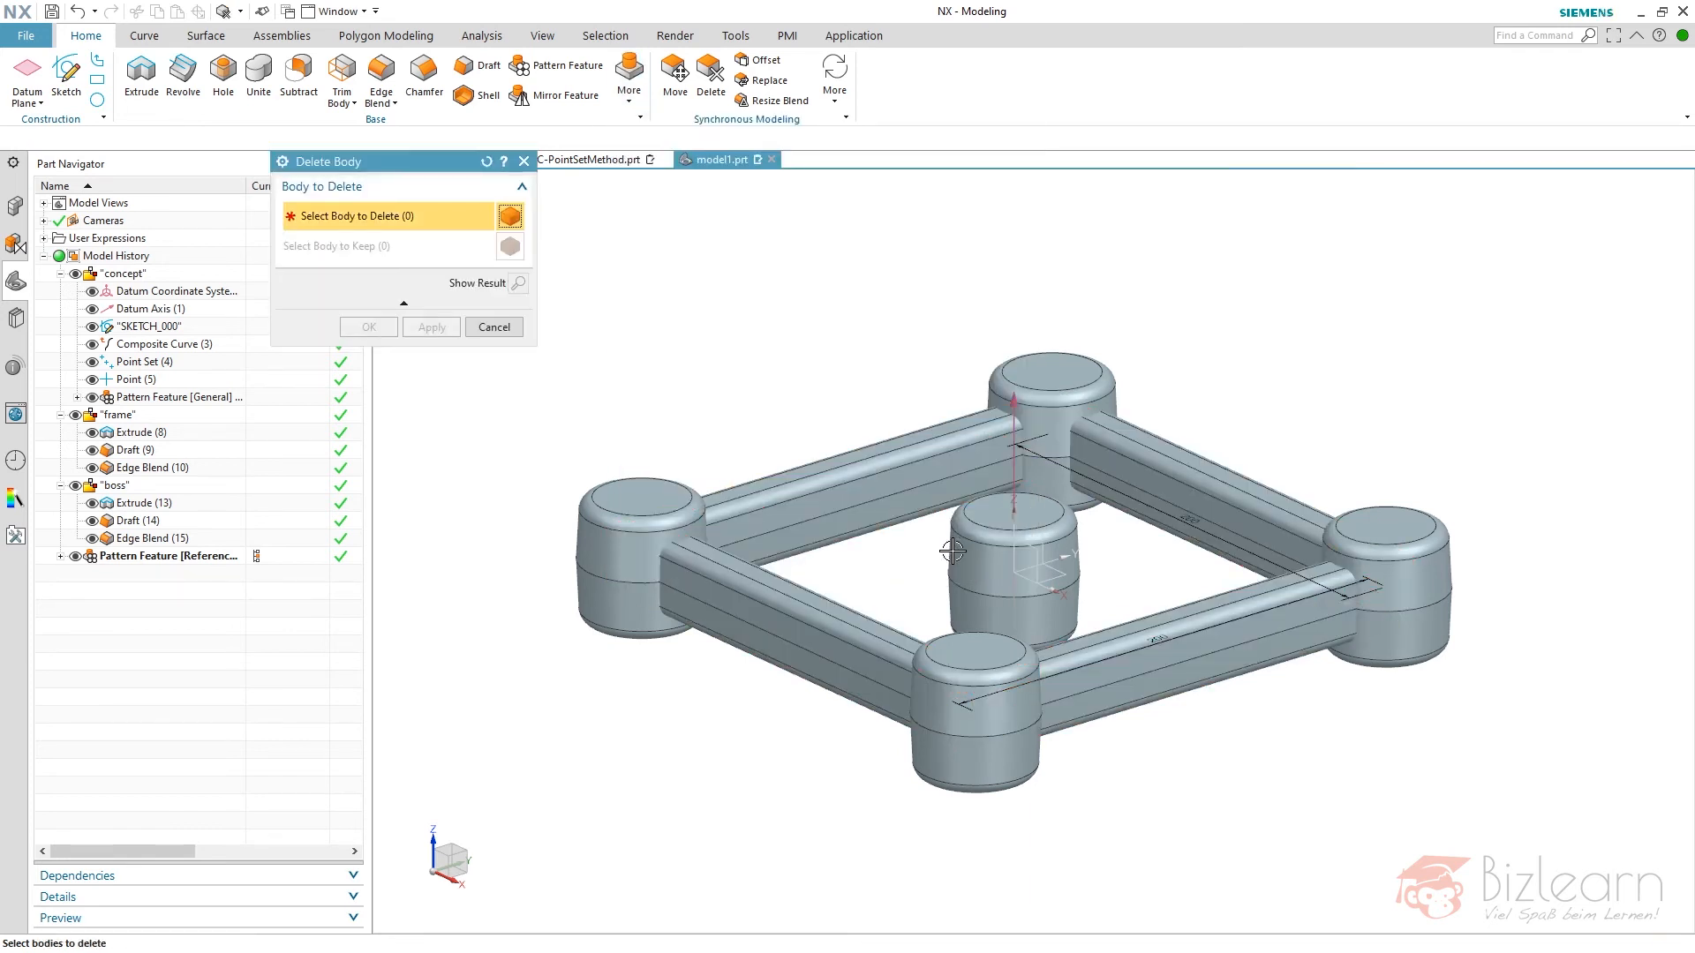
click(953, 554)
middle_click(773, 382)
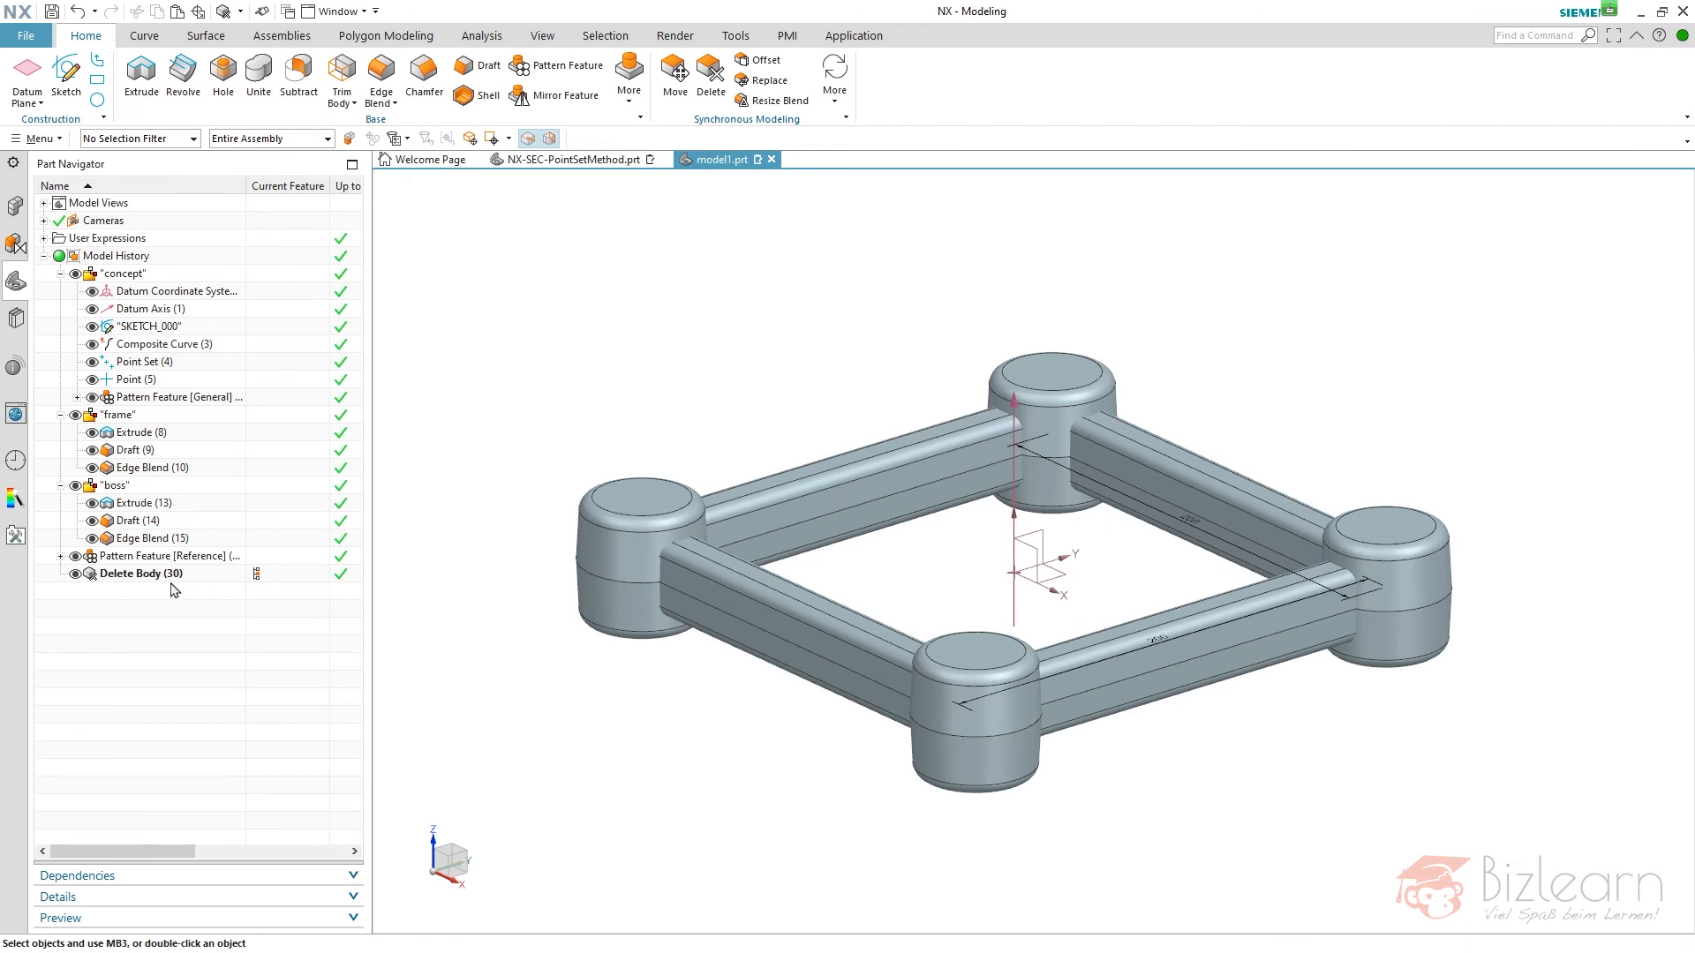
- Group the "boss" group, the reference Pattern Feature and the Delete Body into a new feature group named "bosses"
click(258, 72)
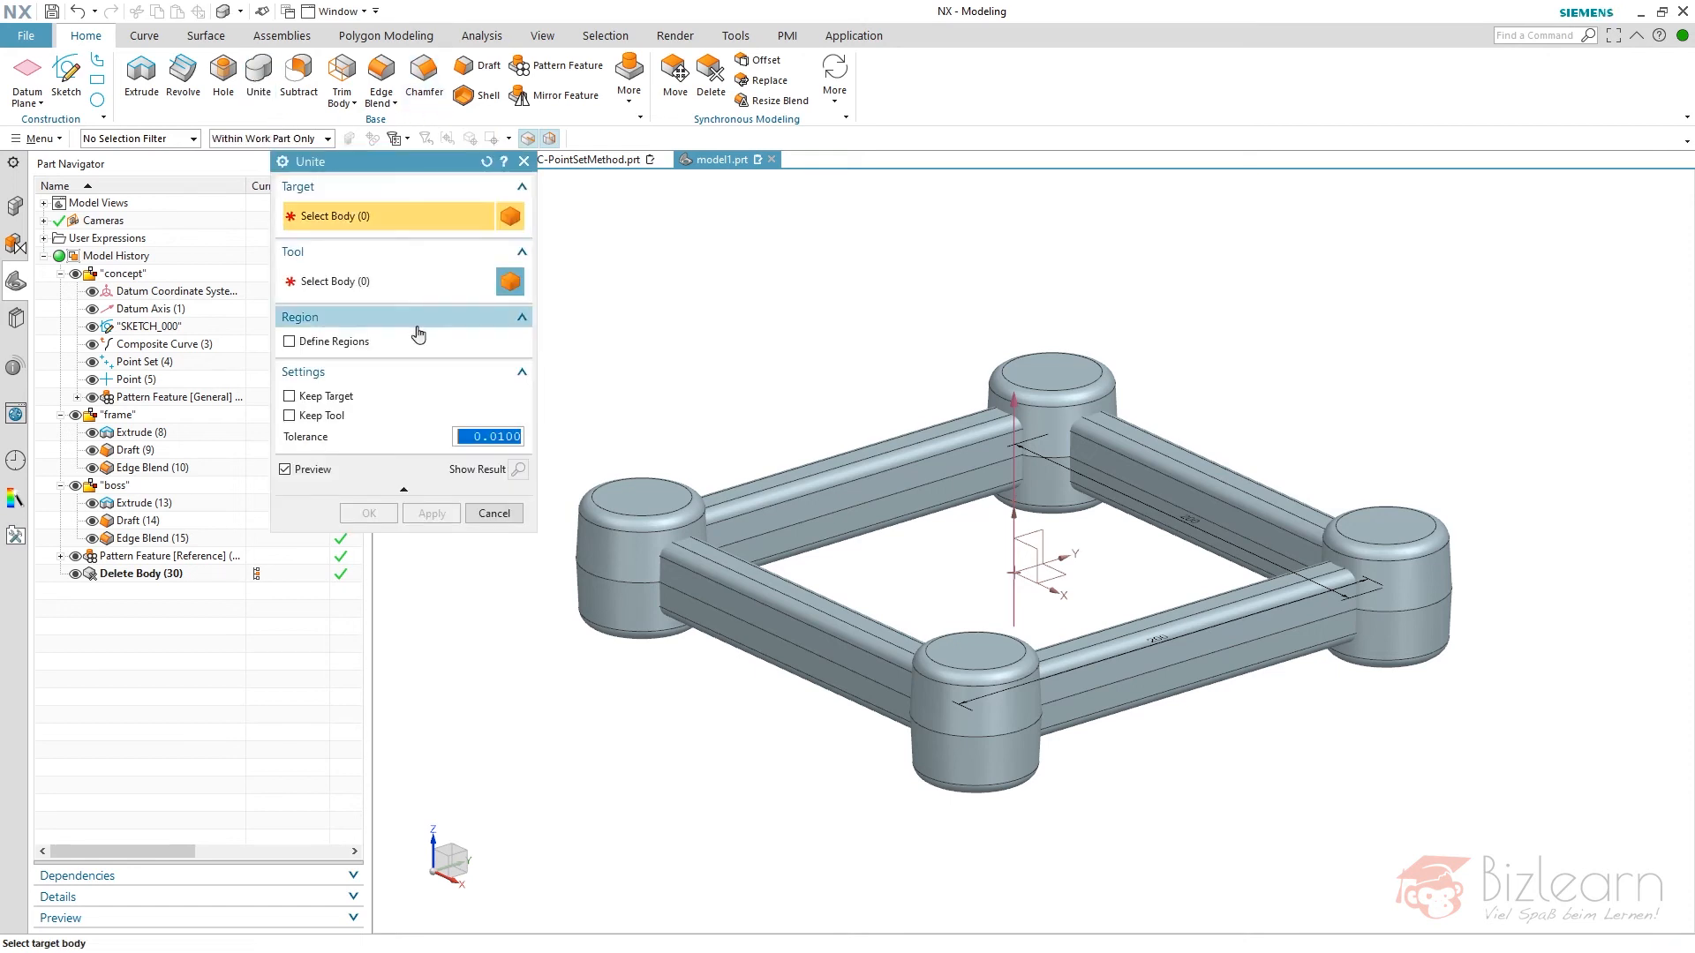
click(481, 513)
click(60, 486)
drag(106, 486, 133, 523)
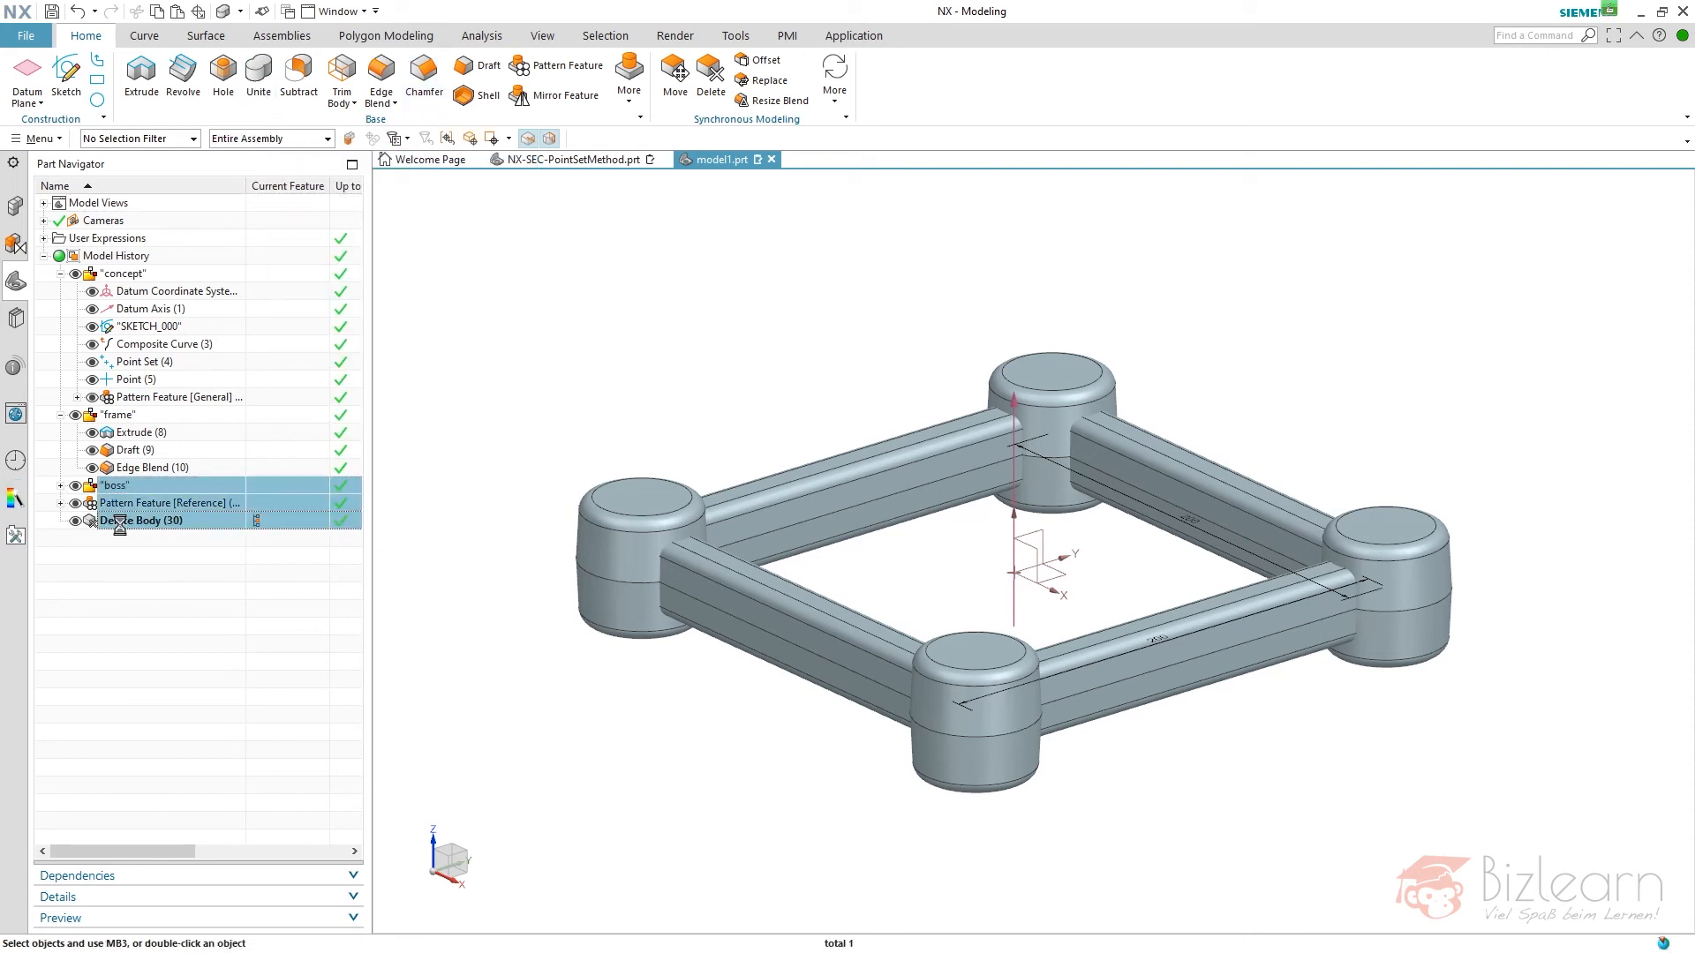
right_click(152, 528)
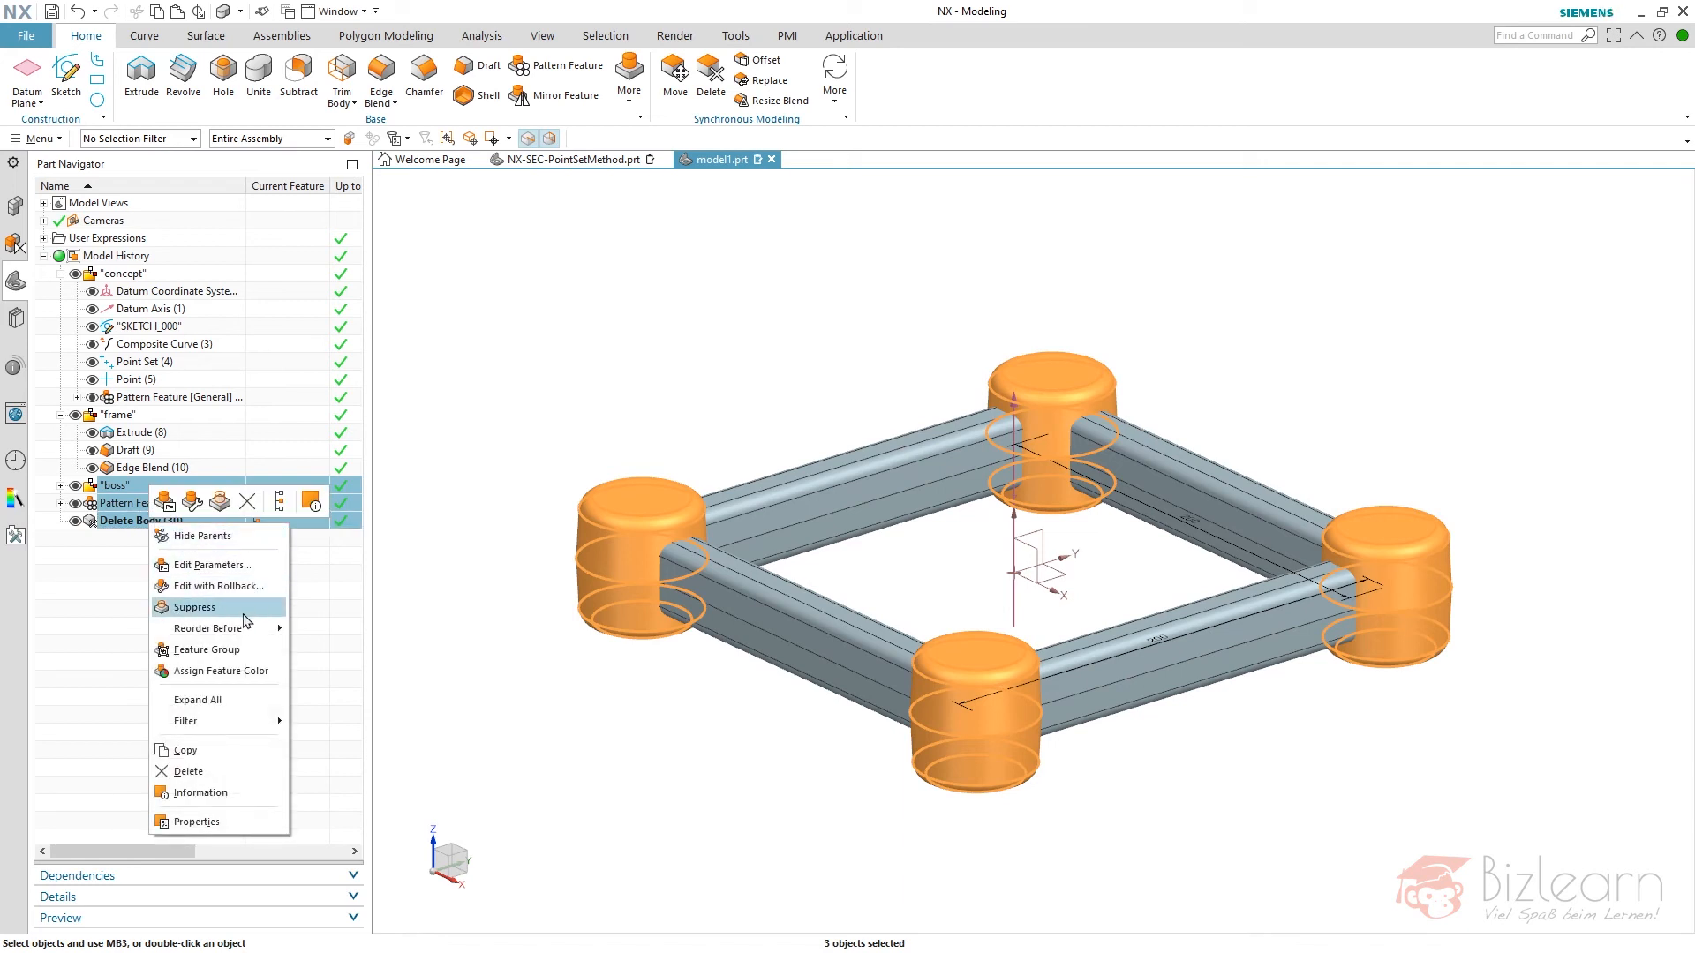
click(243, 651)
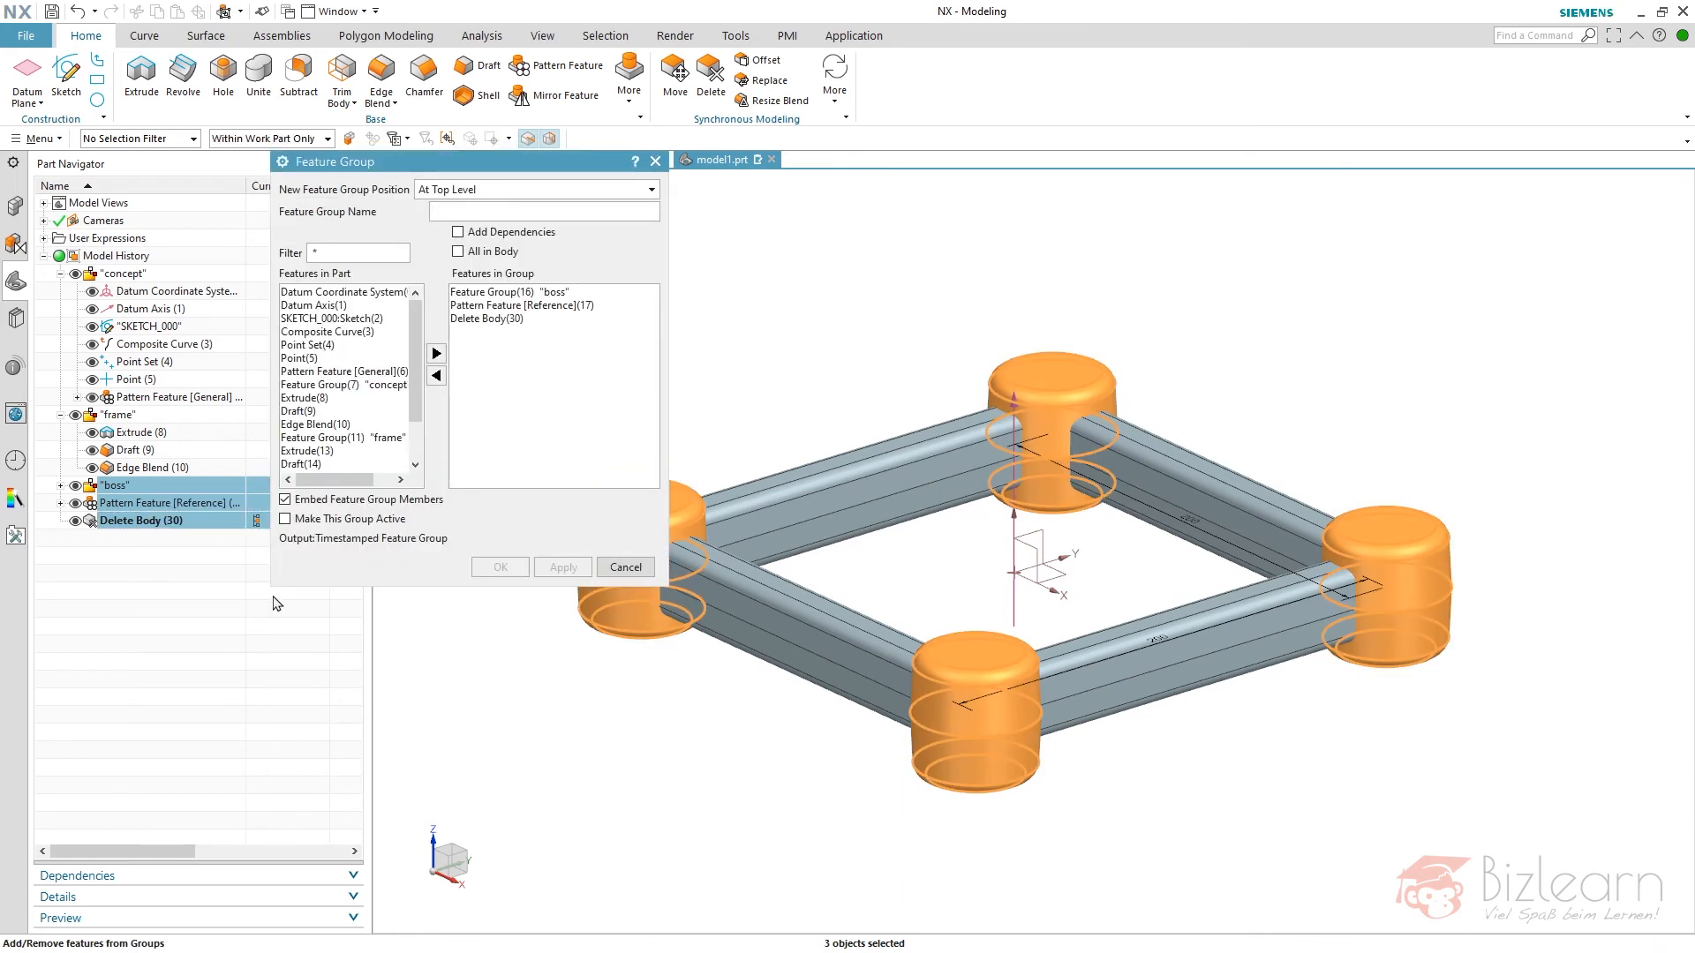
text(bosses)
key(Return)
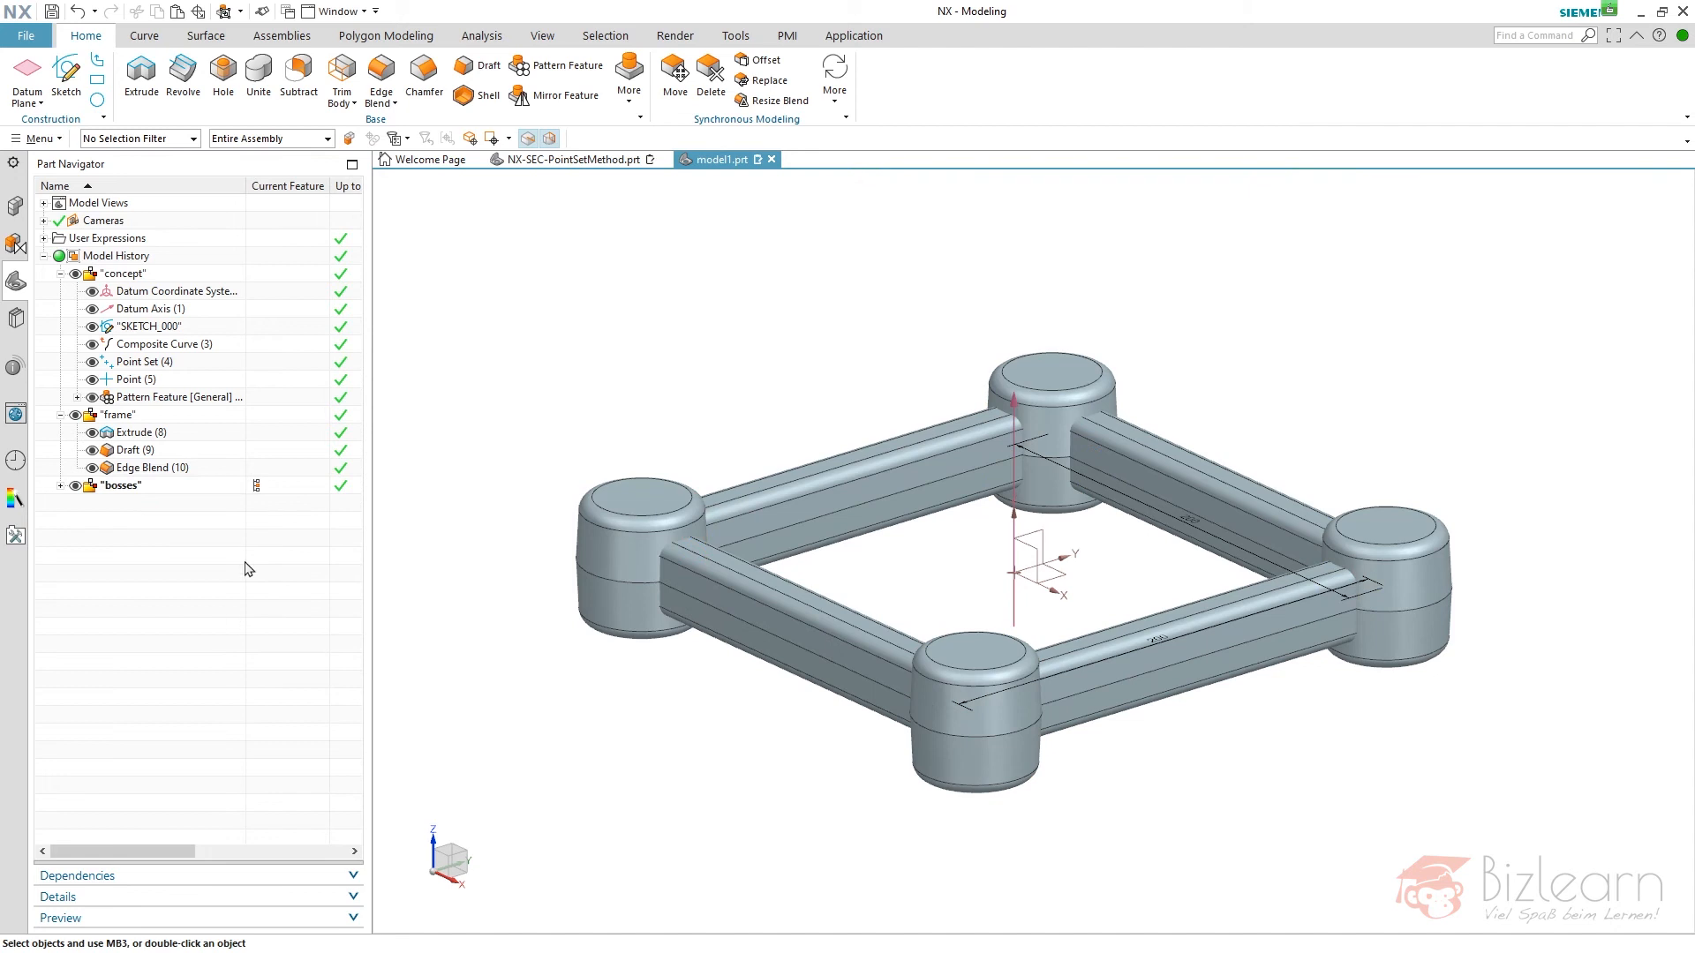
- Unite the frame body as target with all four corner boss bodies of the "bosses" group as tools
click(261, 97)
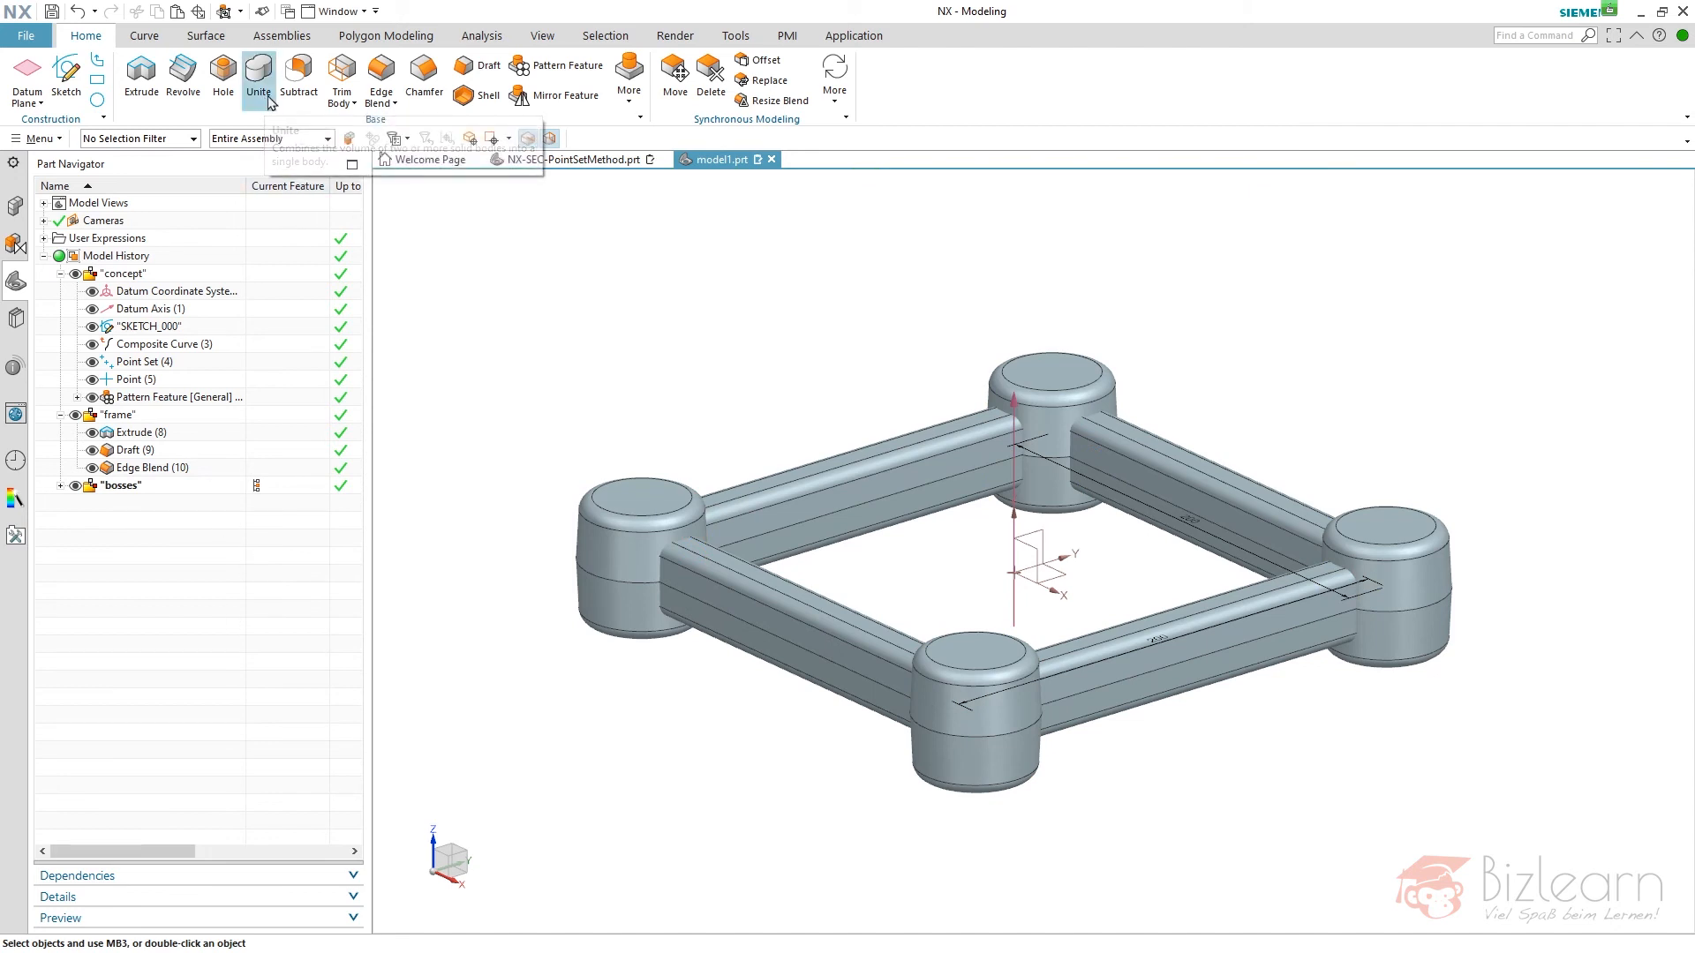
click(844, 487)
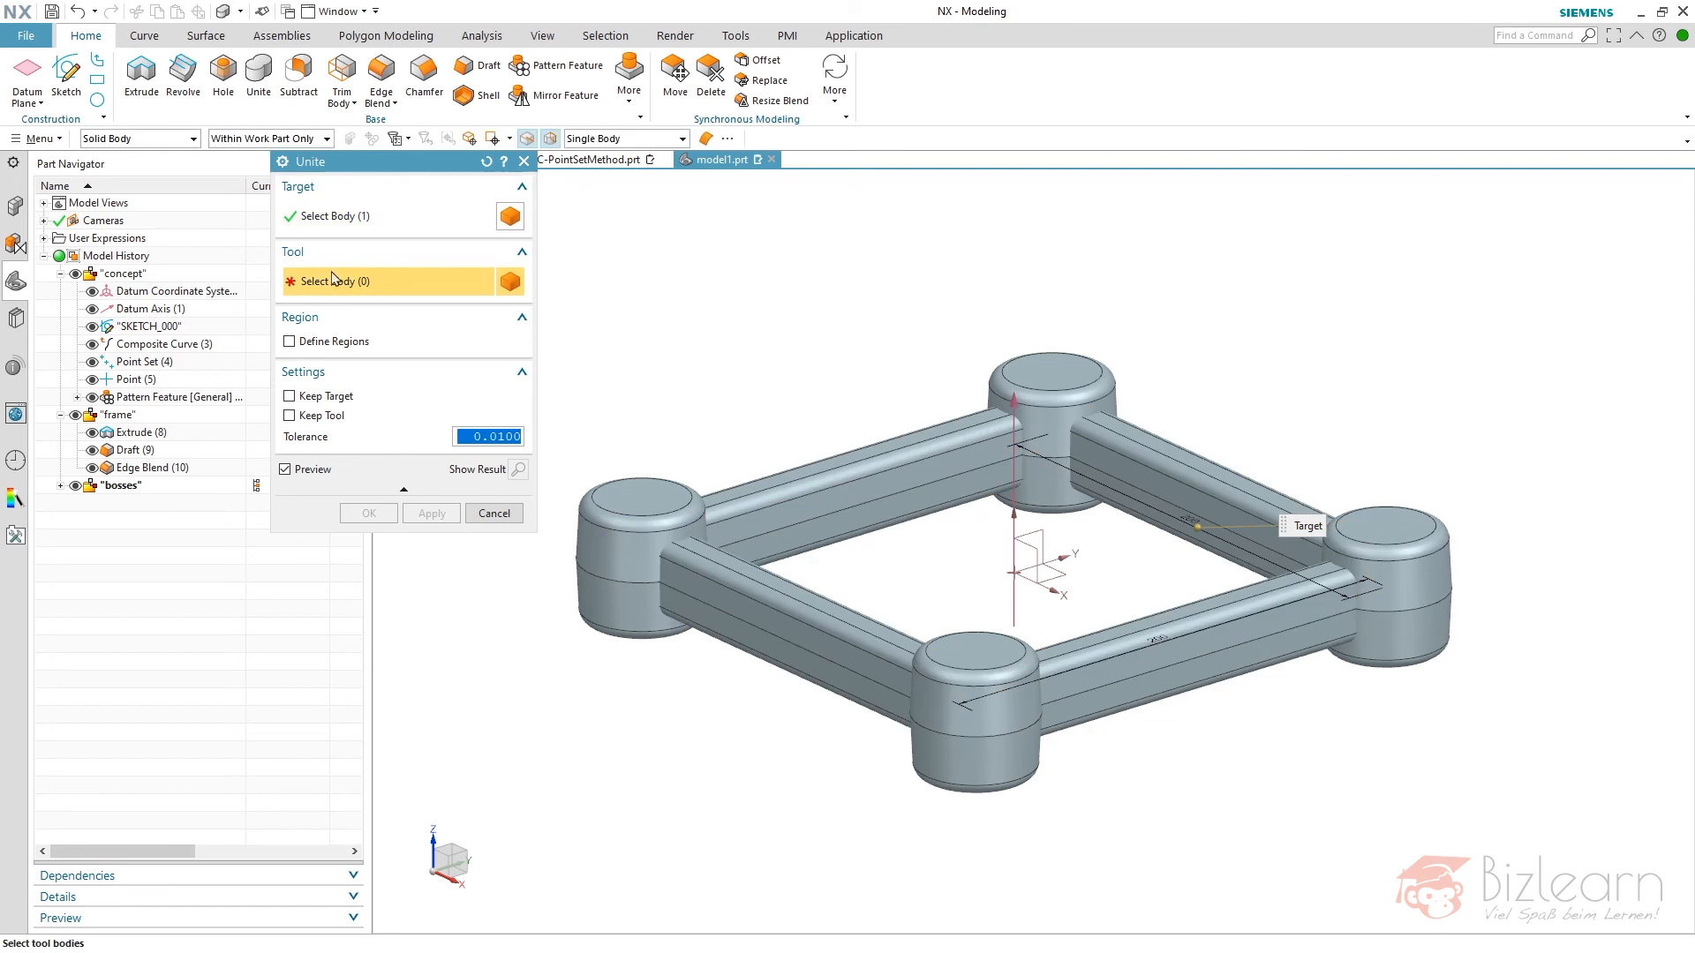
click(118, 486)
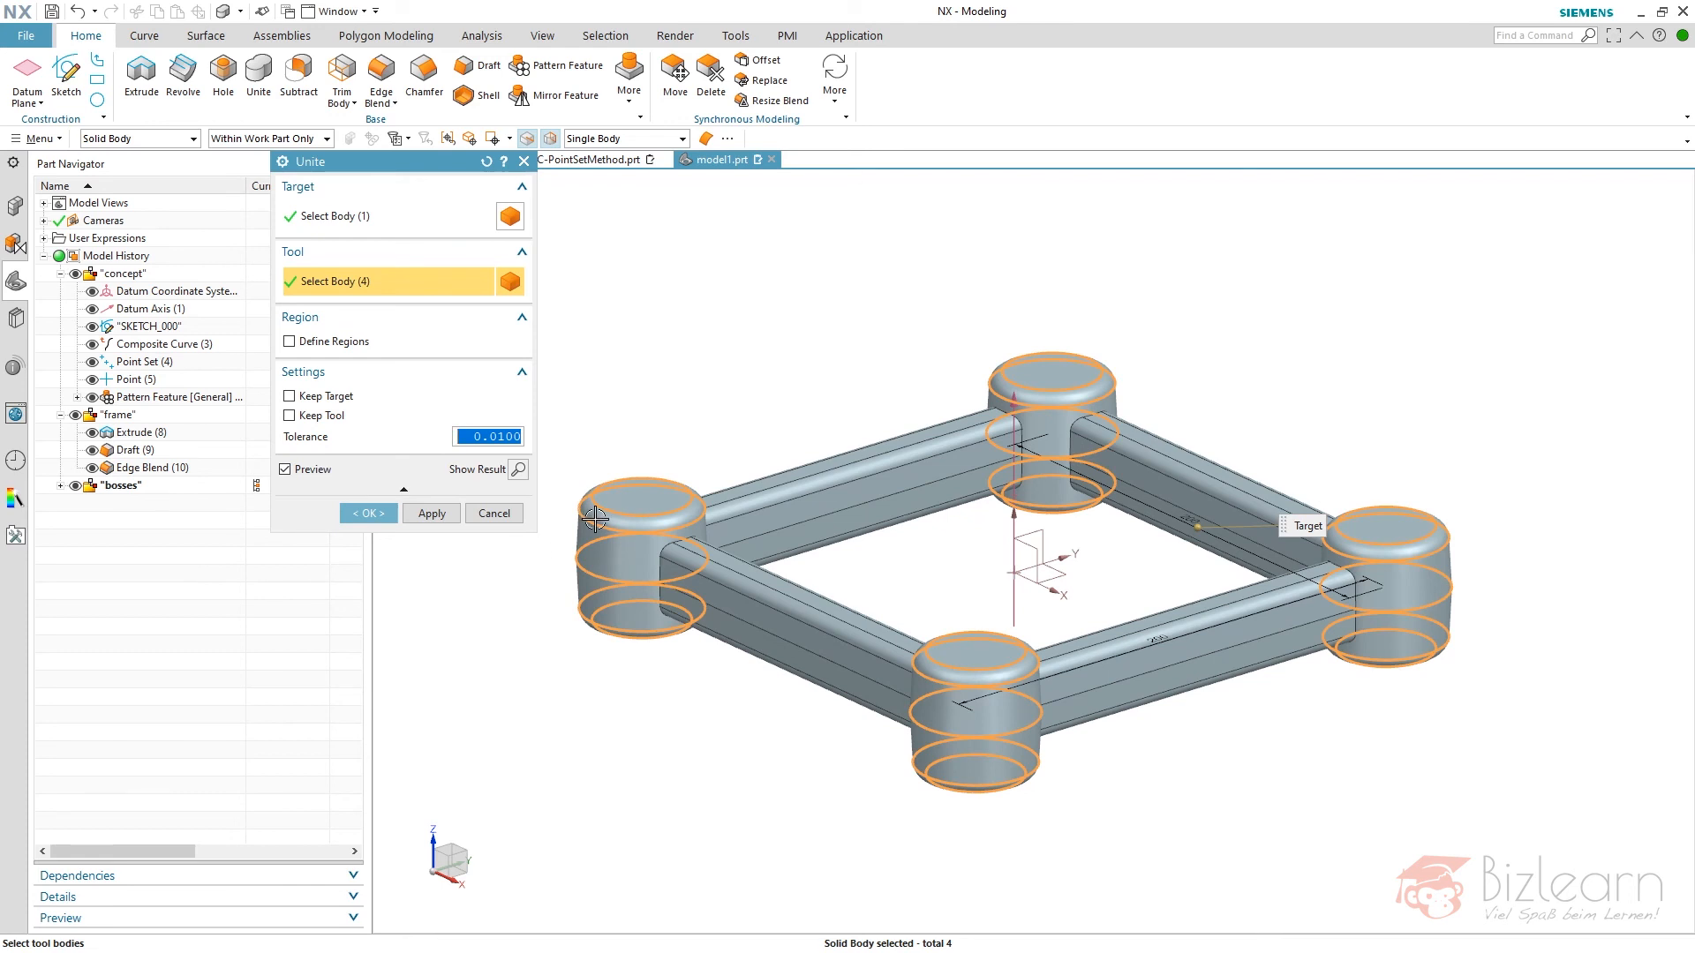
right_click(596, 521)
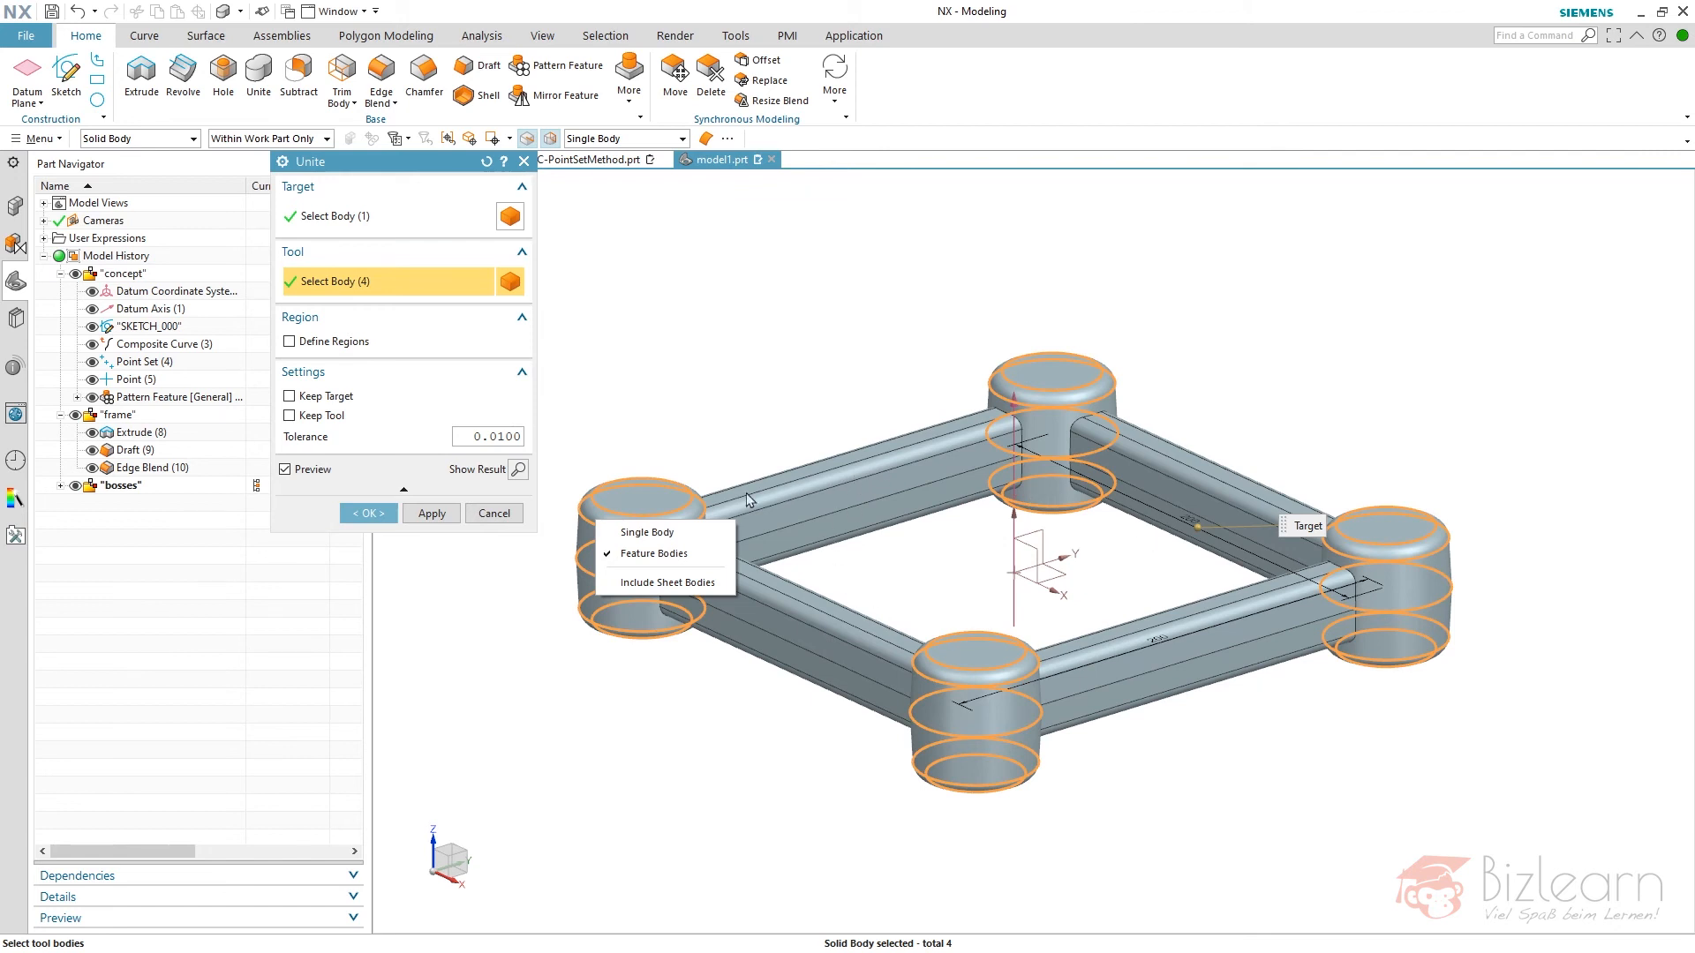
click(327, 507)
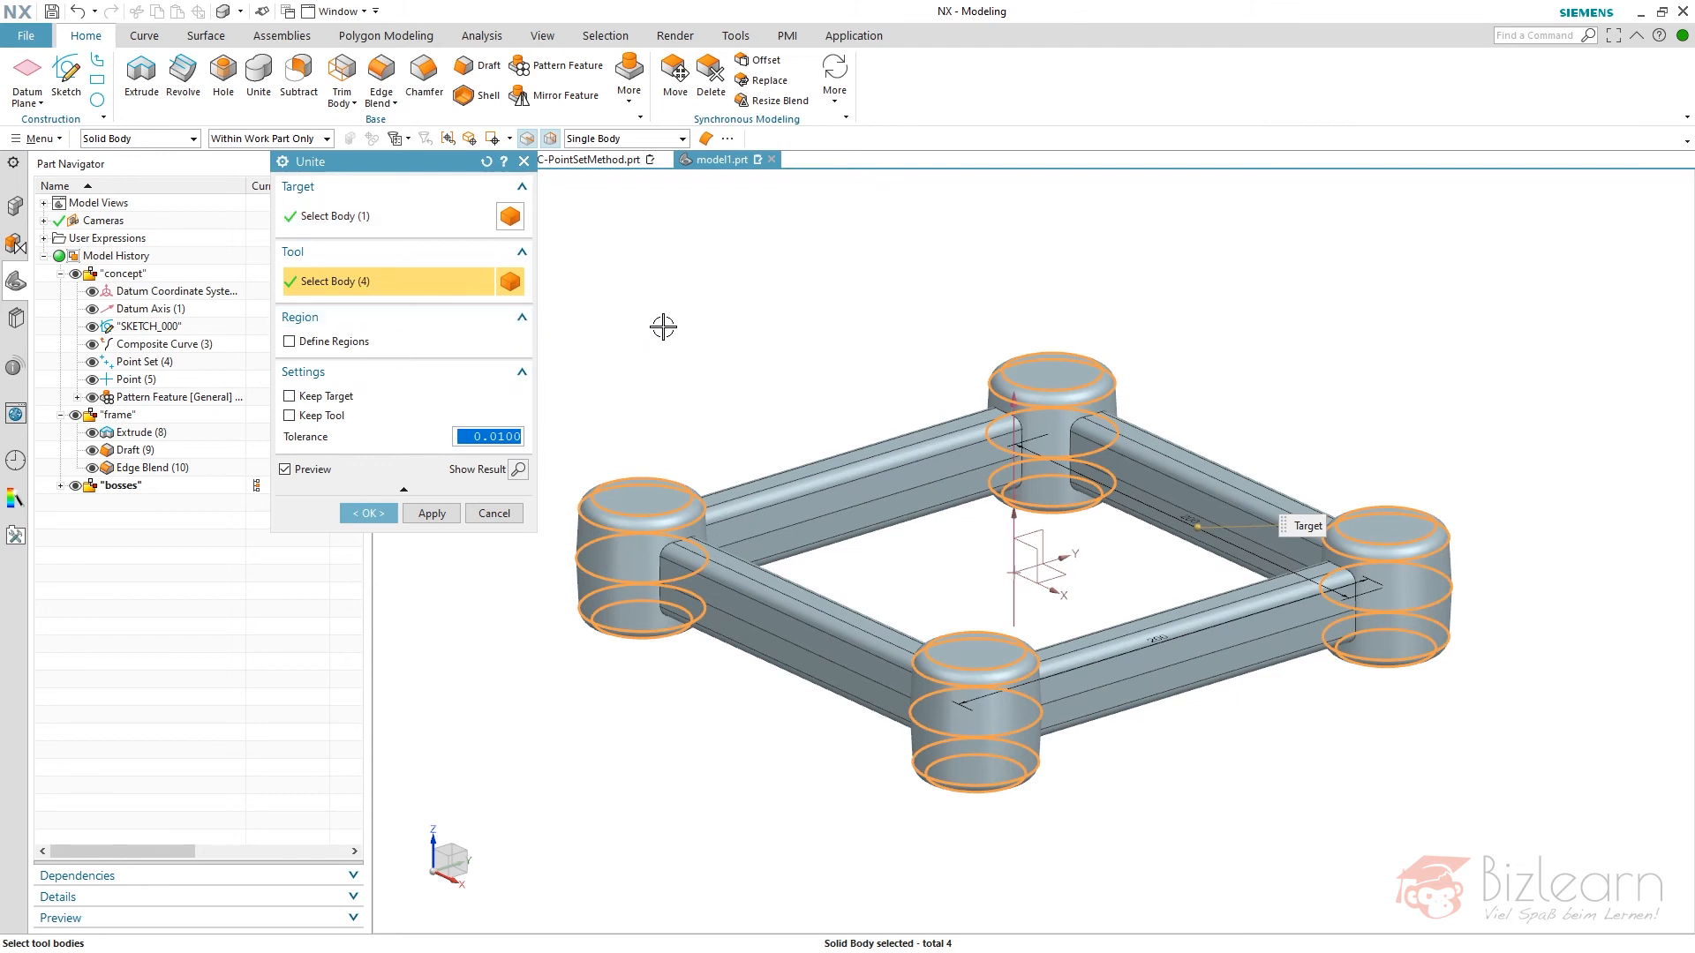
middle_click(723, 314)
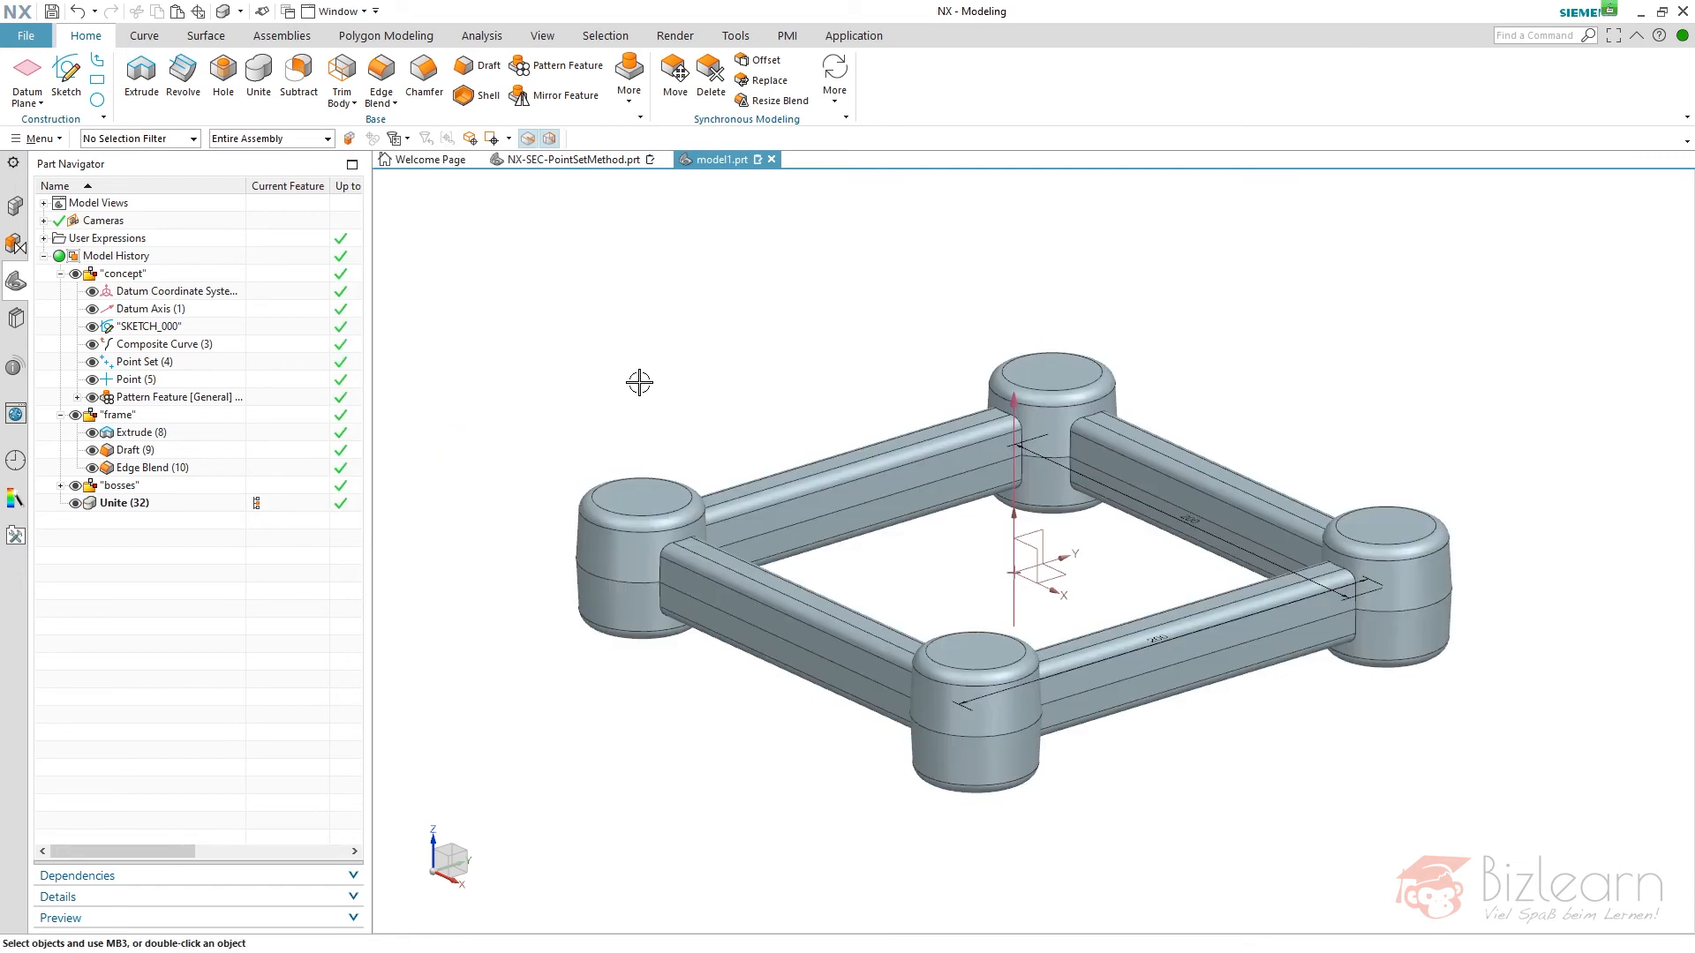
scroll(629, 576, up, 5)
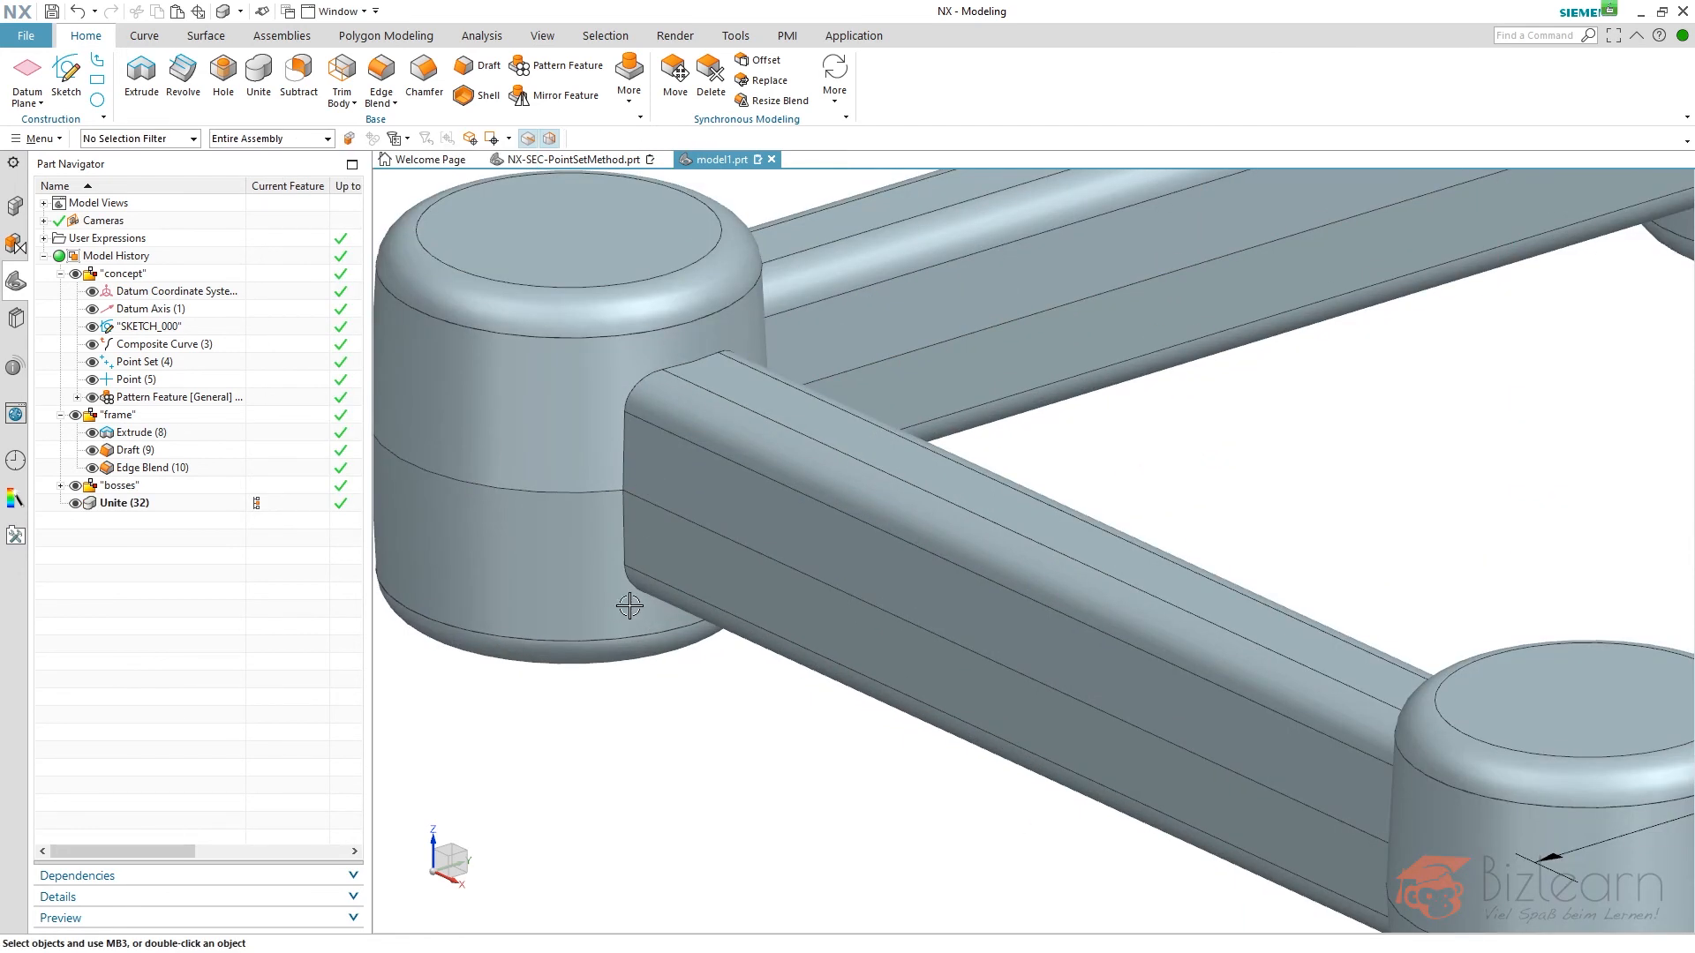
scroll(636, 618, down, 5)
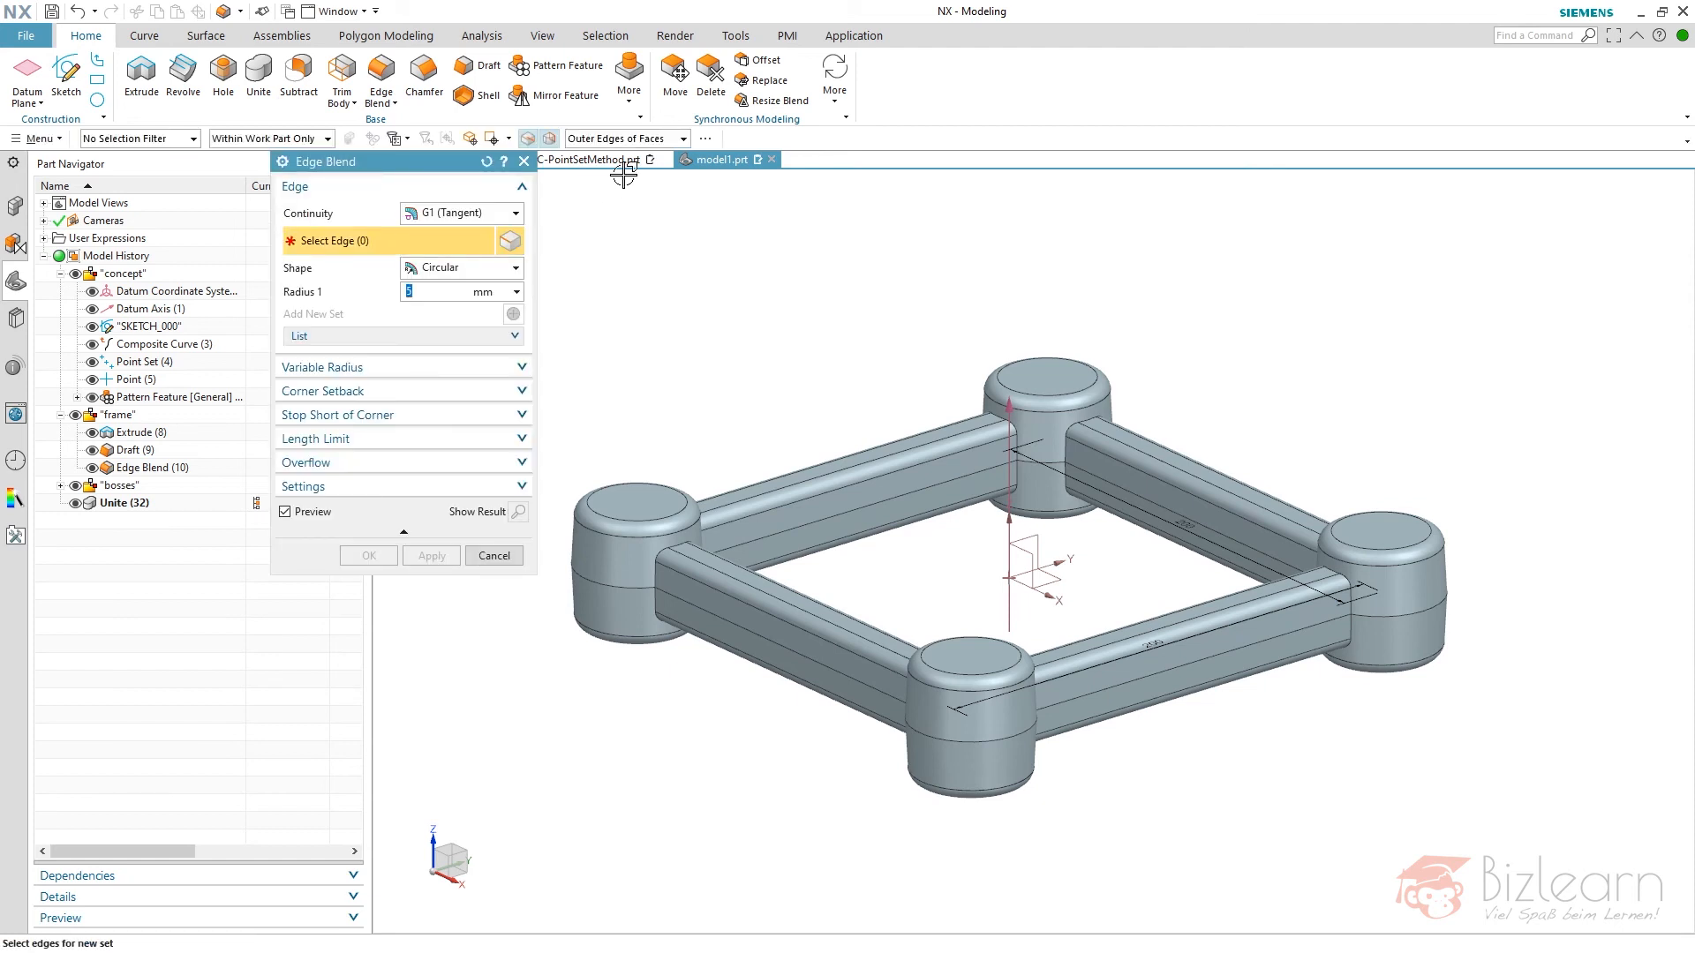
click(629, 139)
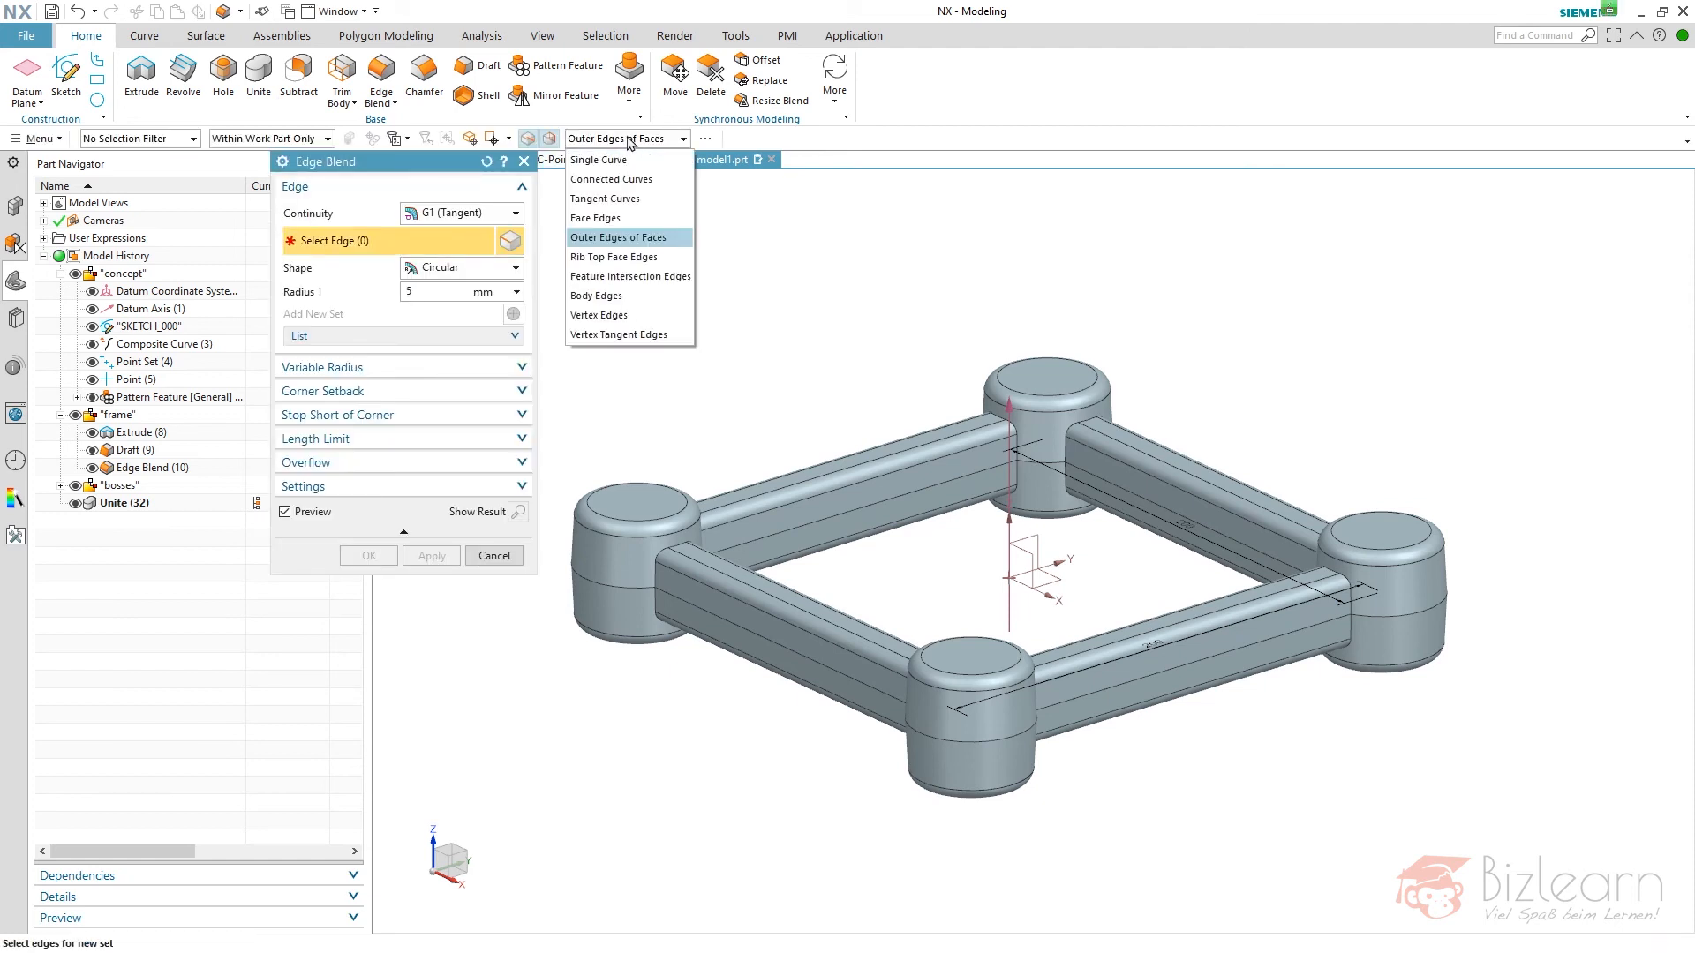
click(643, 277)
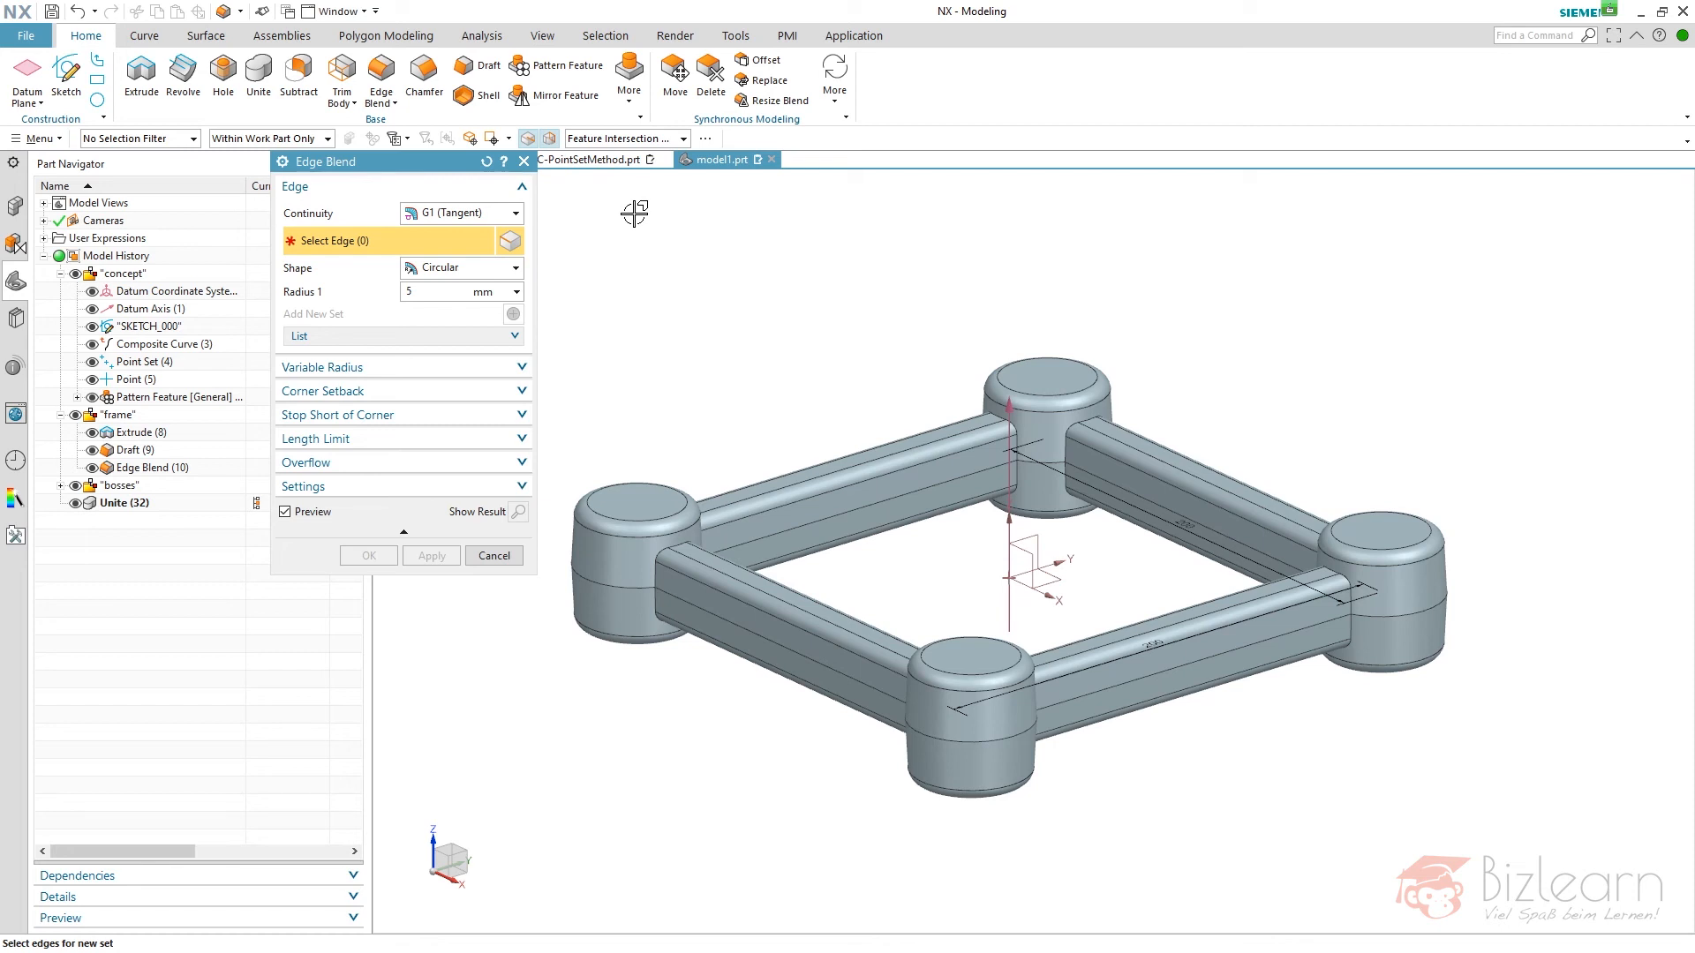
click(629, 142)
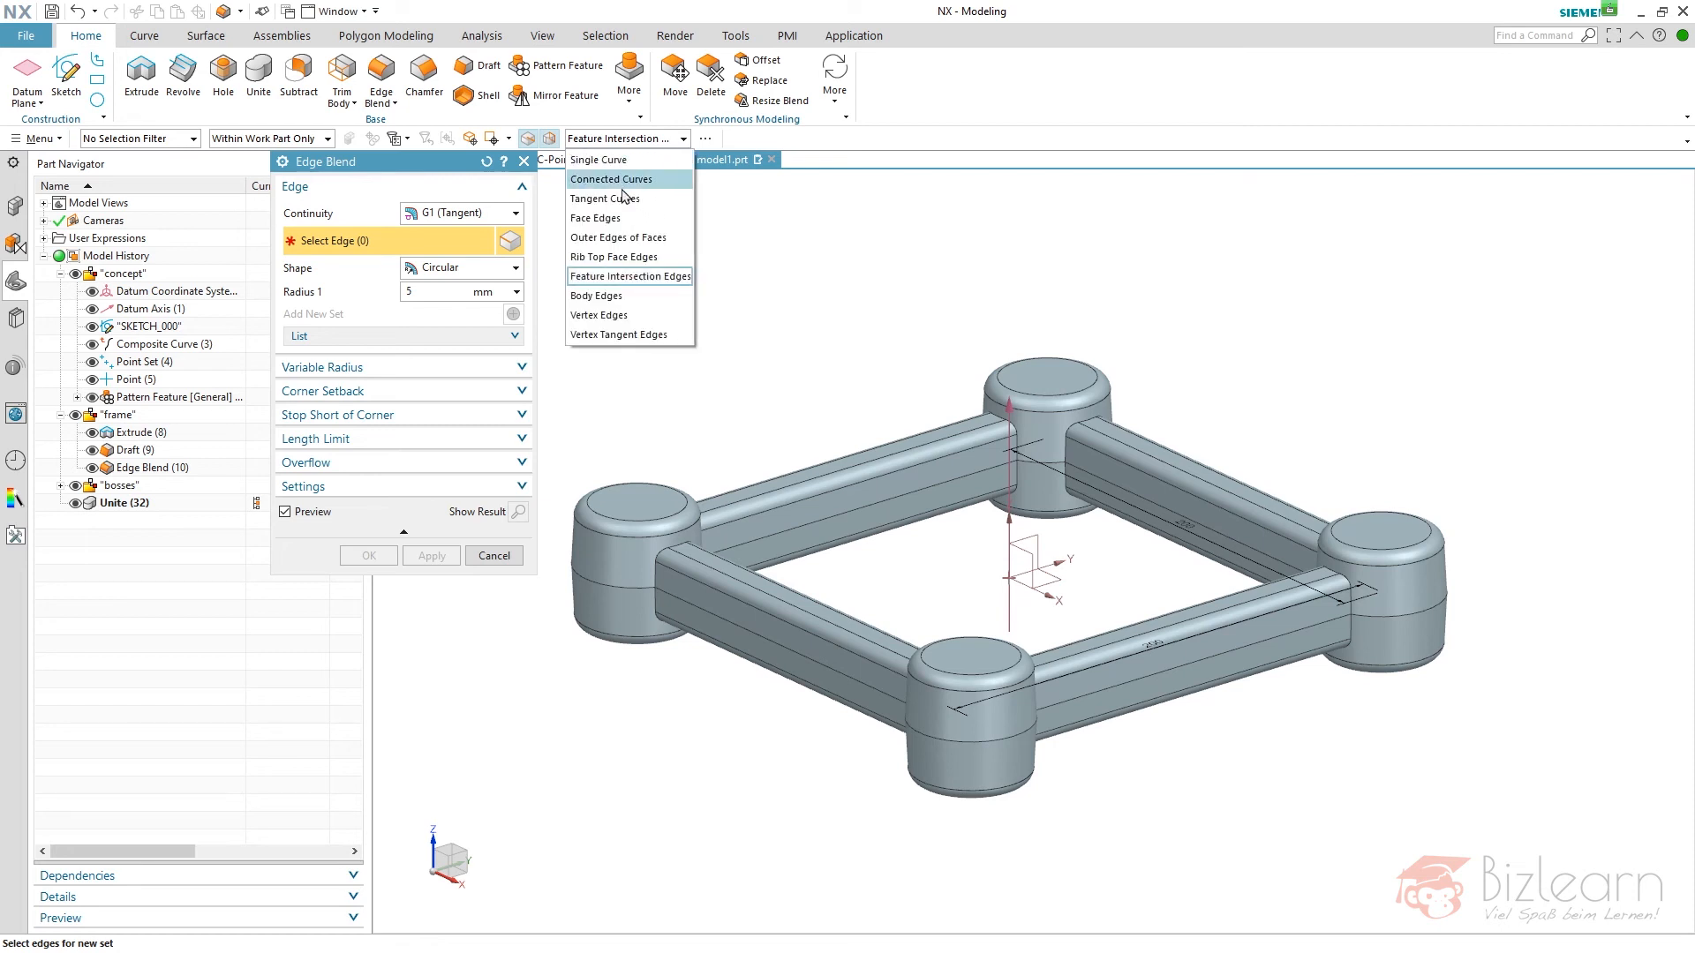
click(624, 196)
click(649, 563)
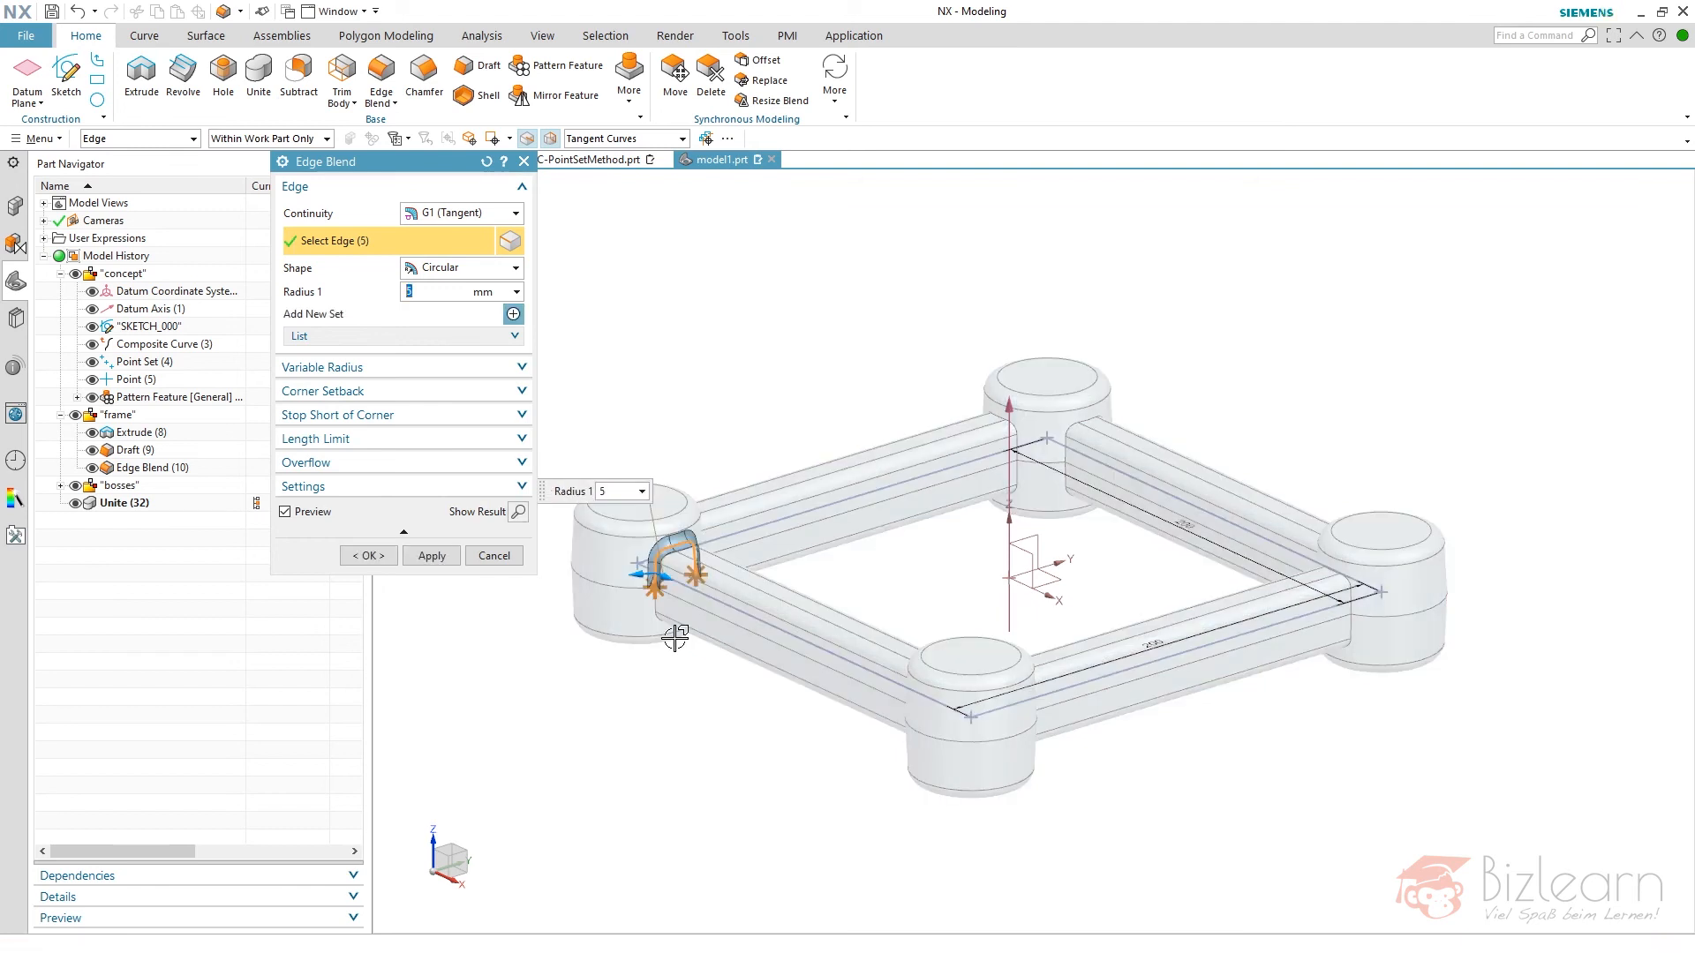
click(654, 609)
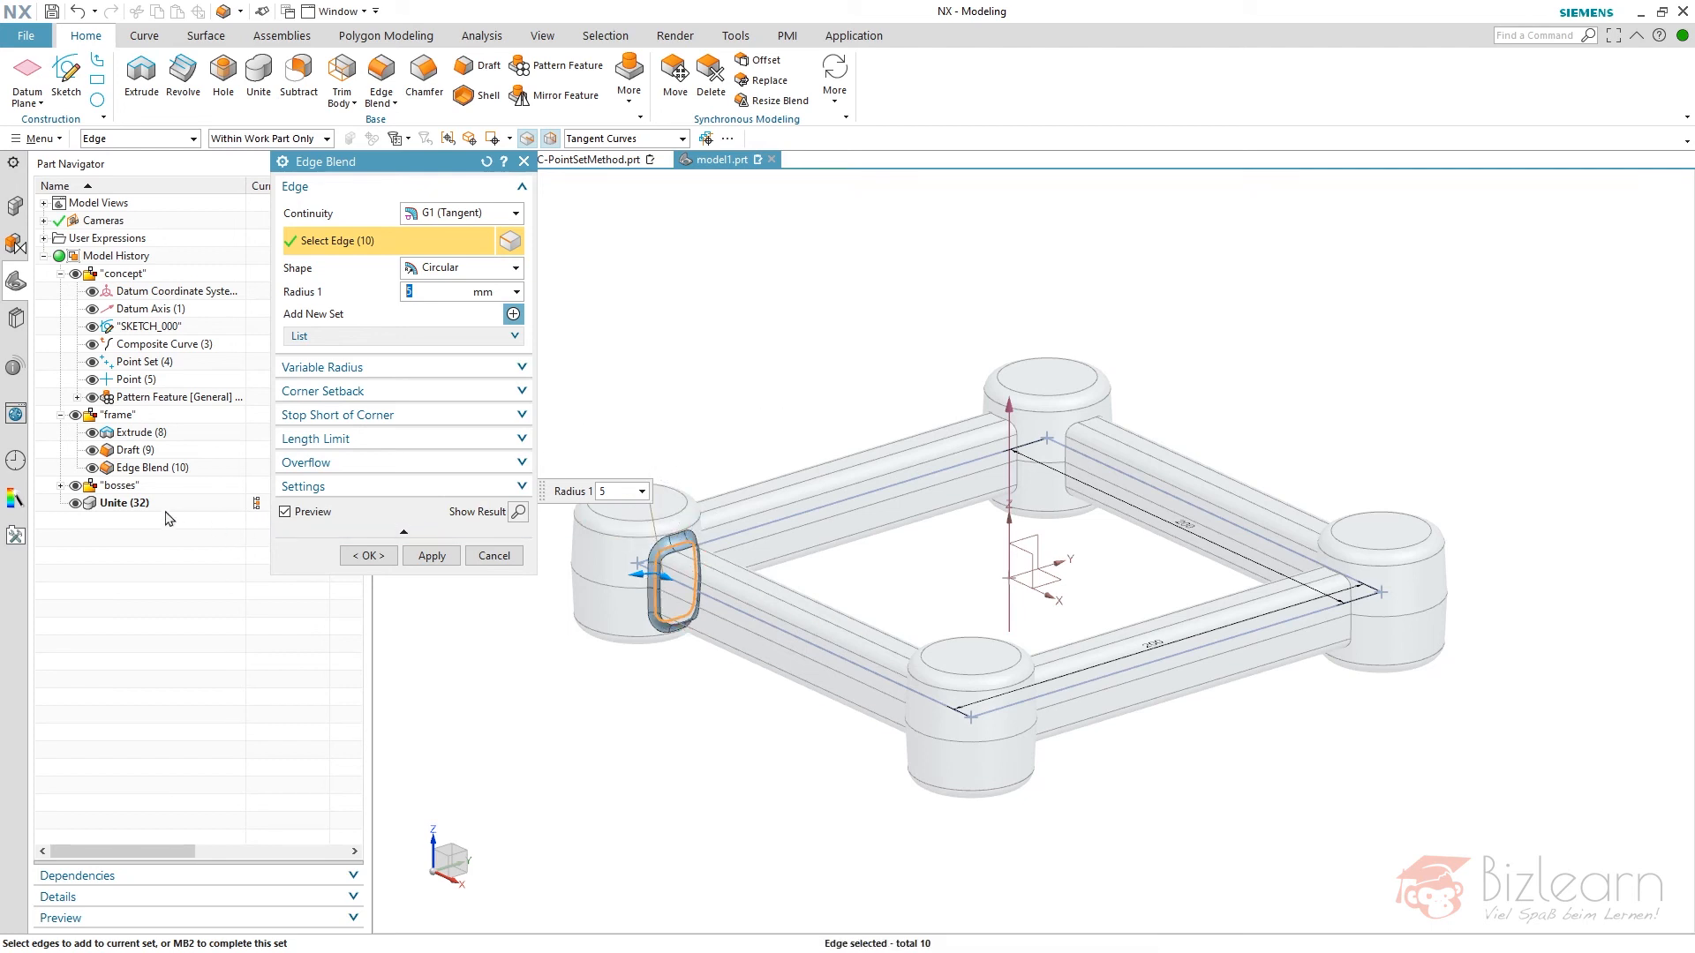
middle_click(643, 256)
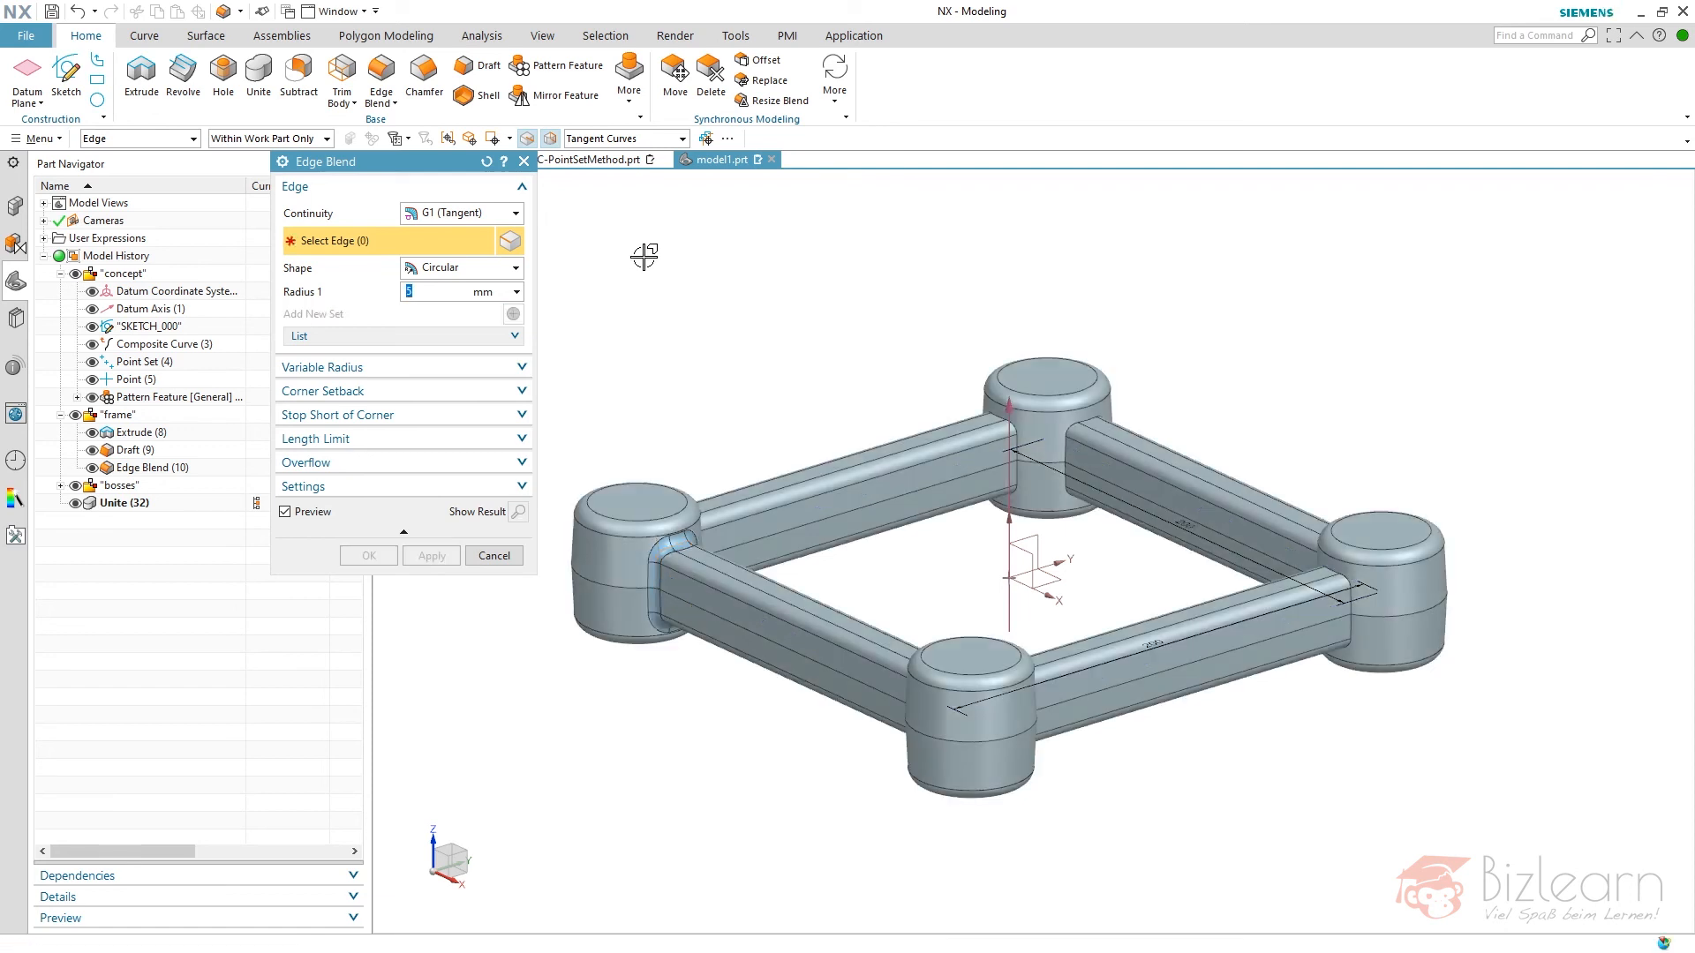
- Blend all edges created by the Unite, using Feature Intersection Edges as selection rule and the expression rad as radius
click(644, 140)
click(653, 277)
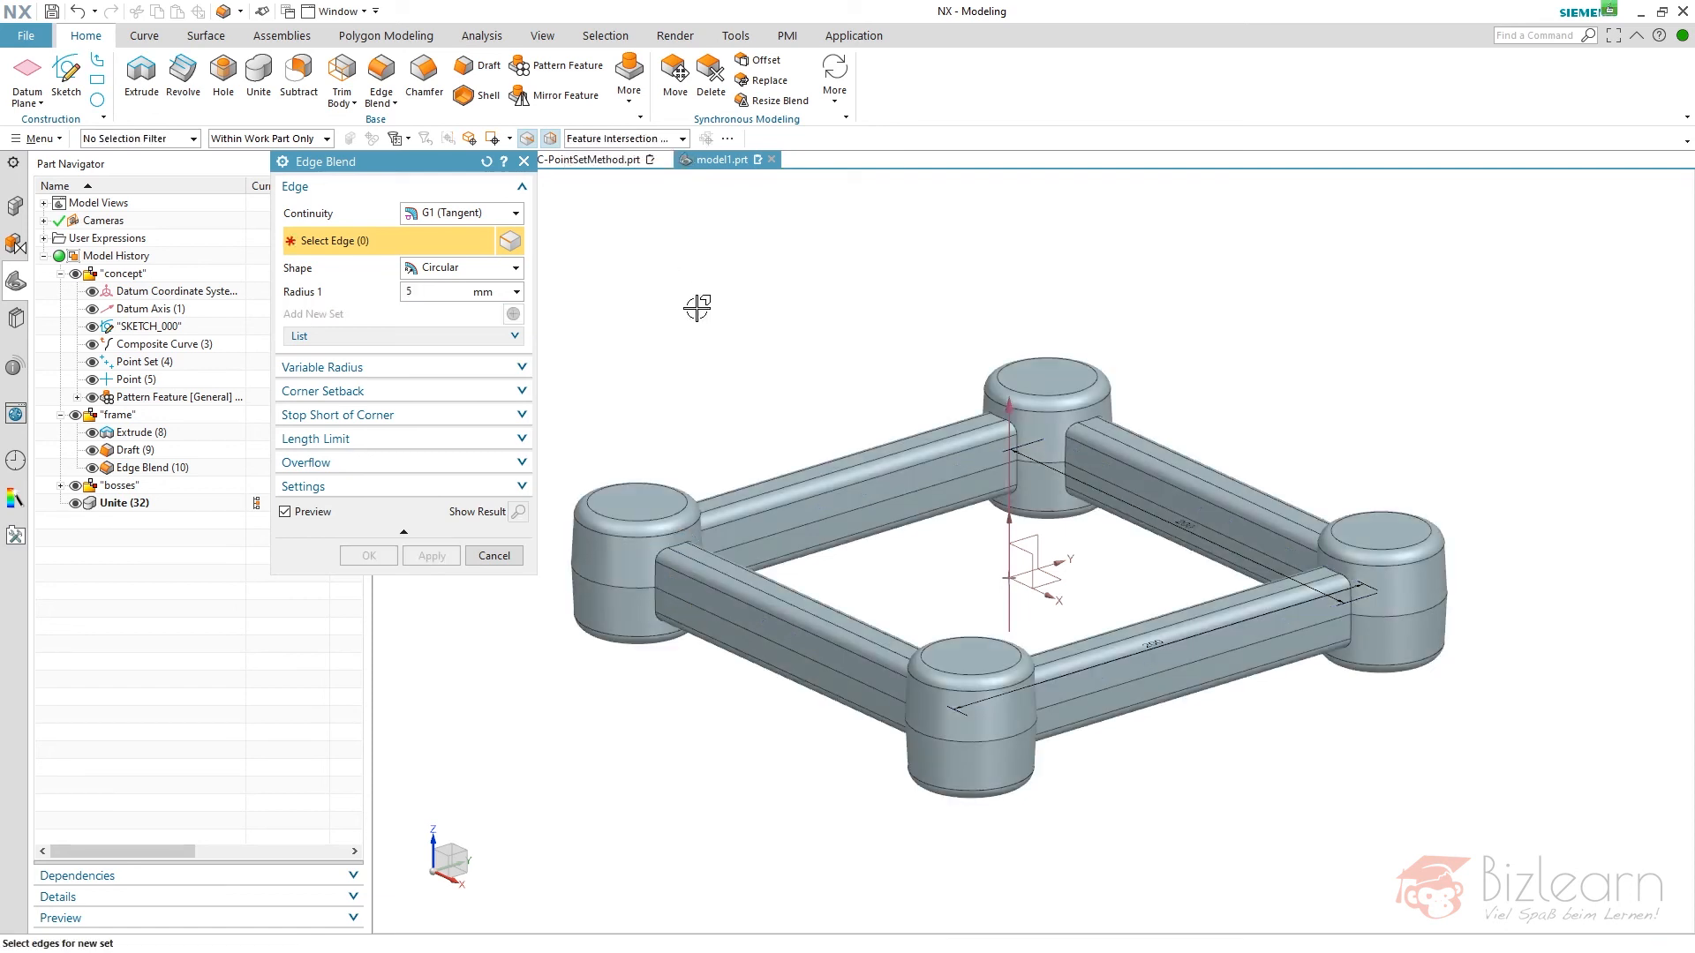
click(124, 502)
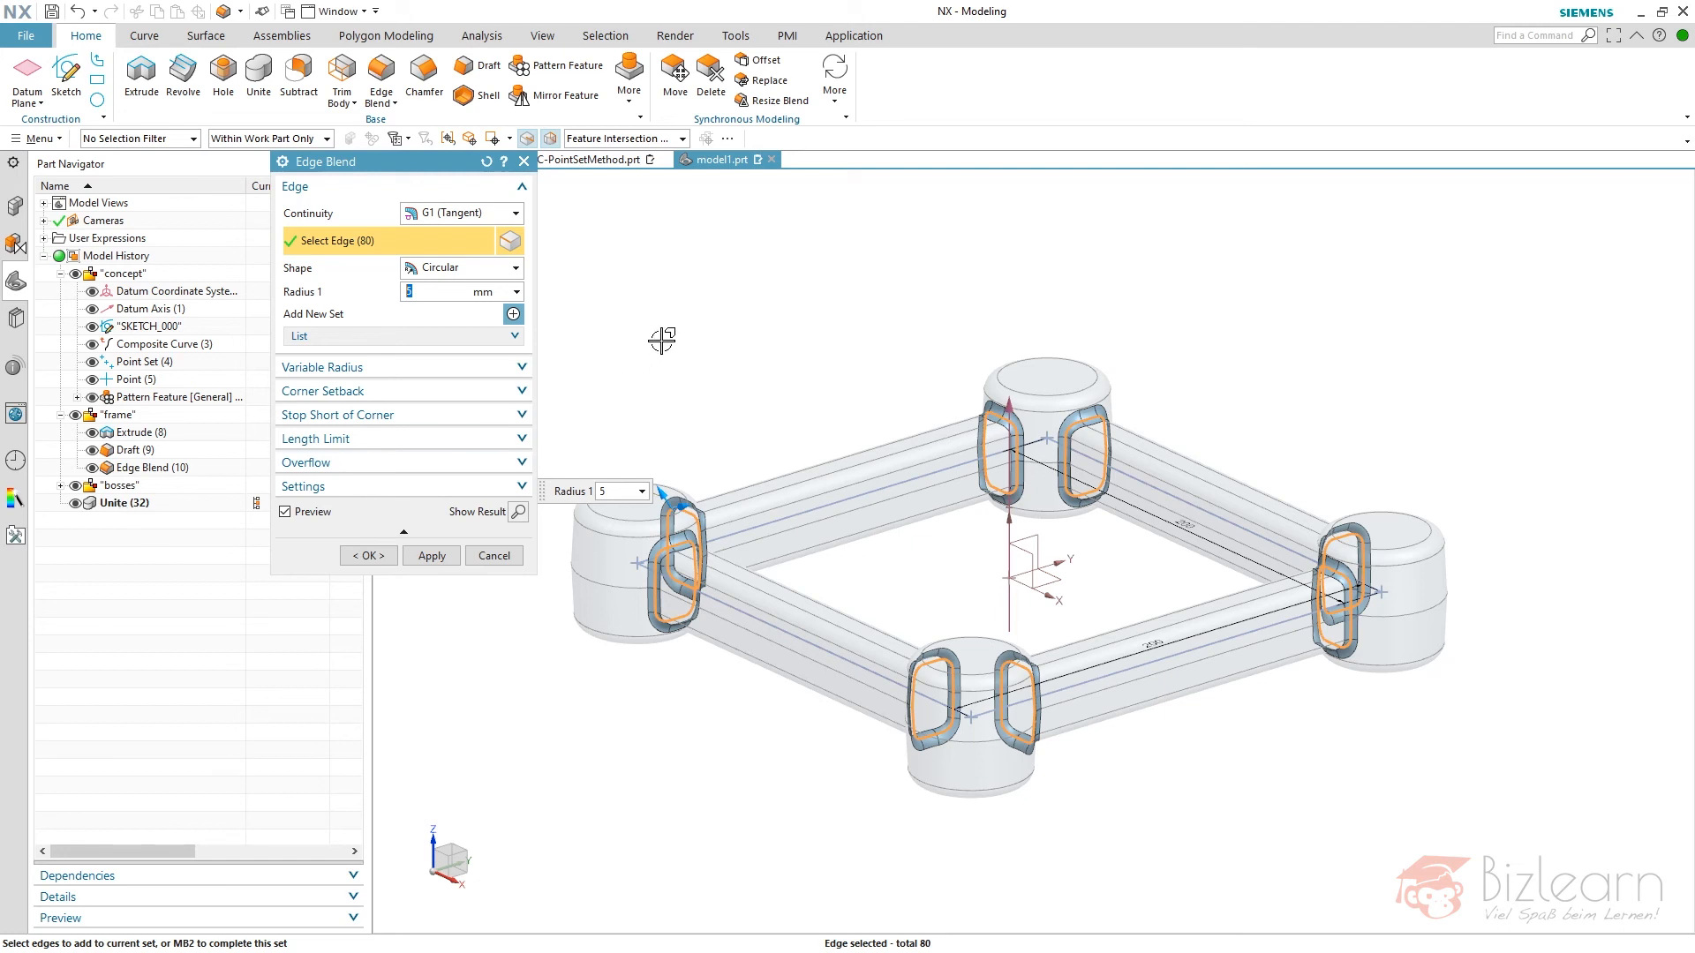
text(rad)
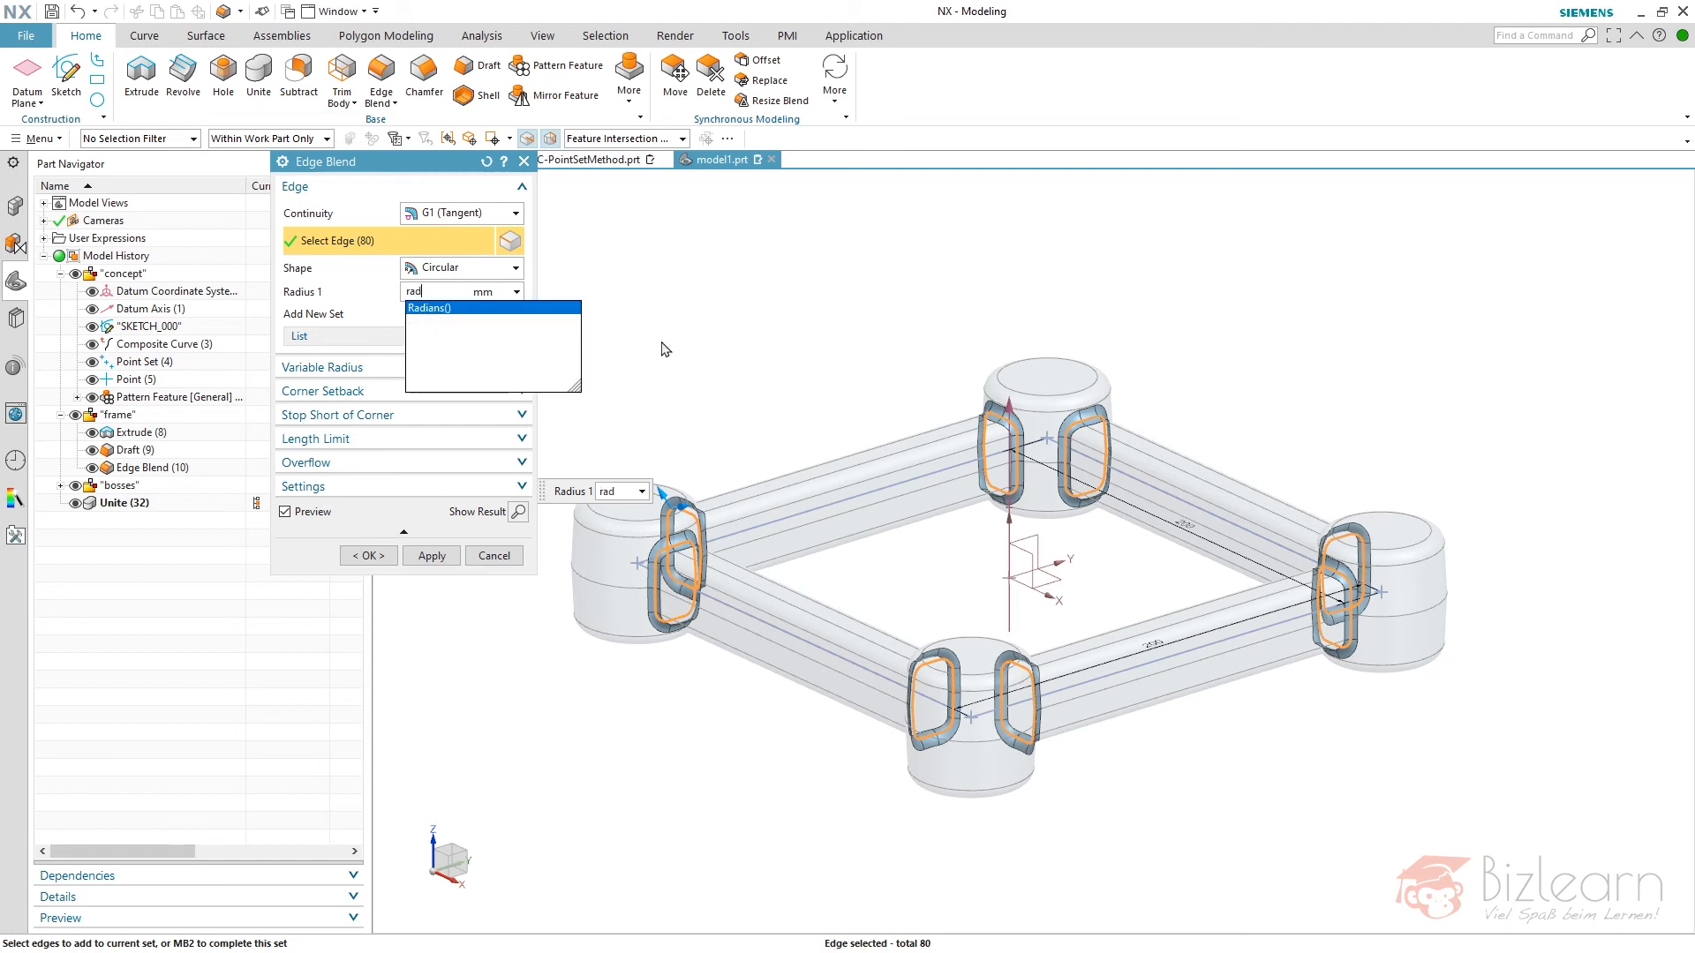
key(Return)
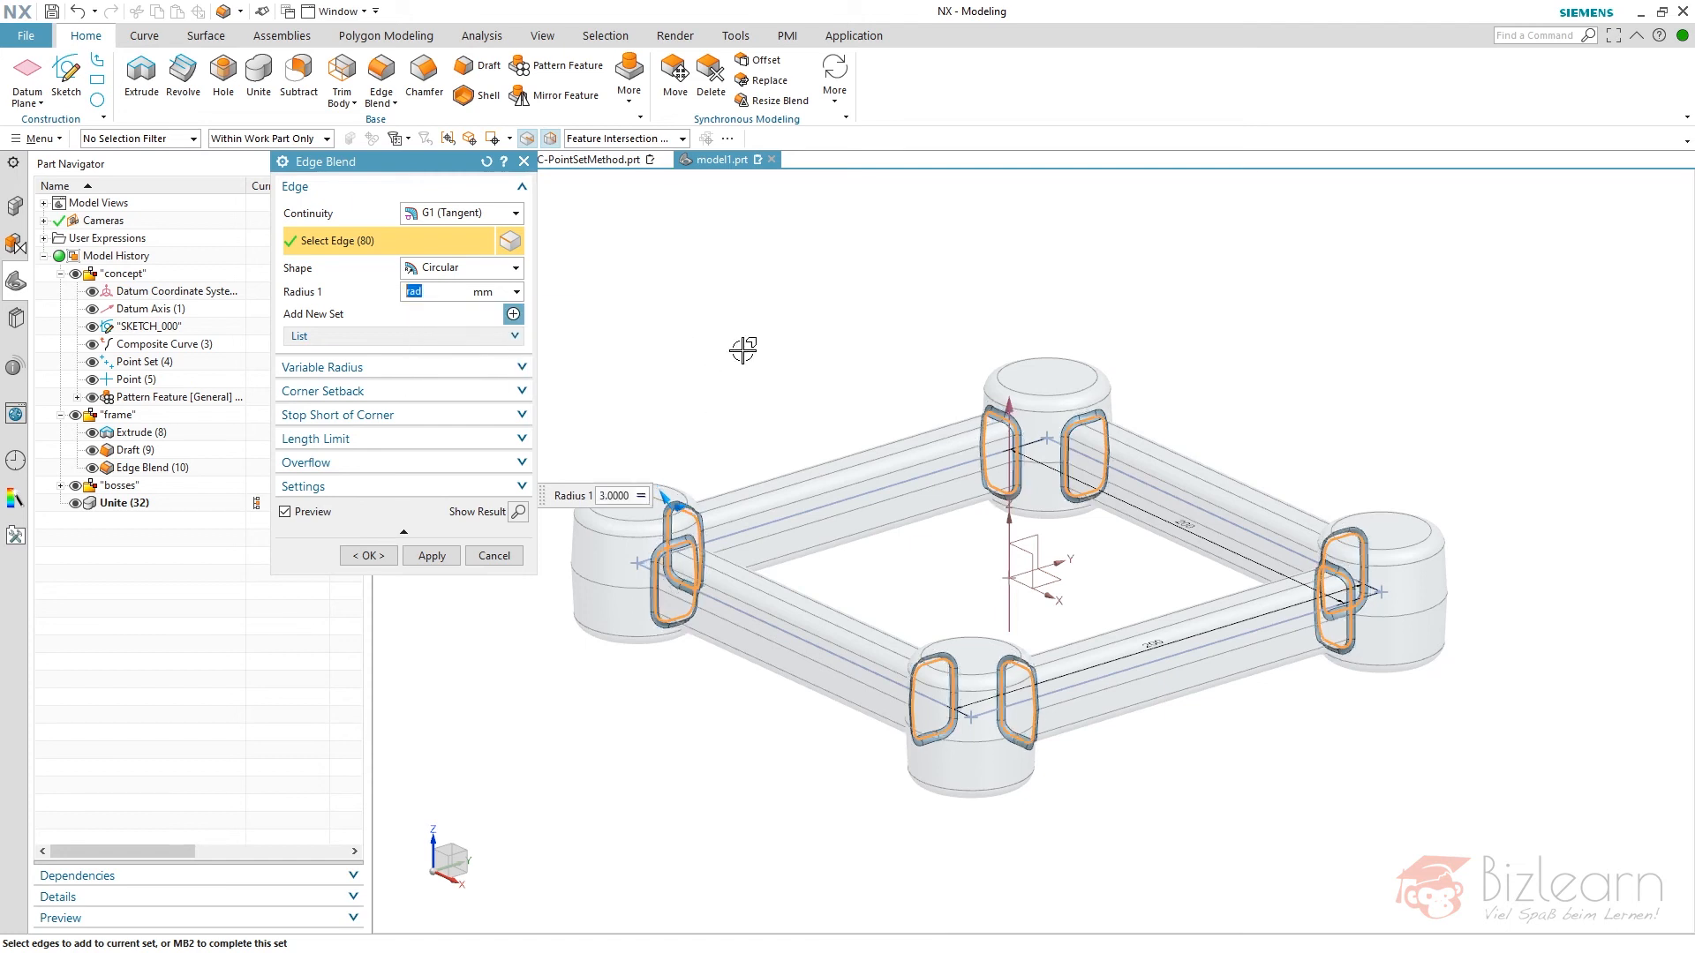
middle_click(747, 346)
middle_click(760, 312)
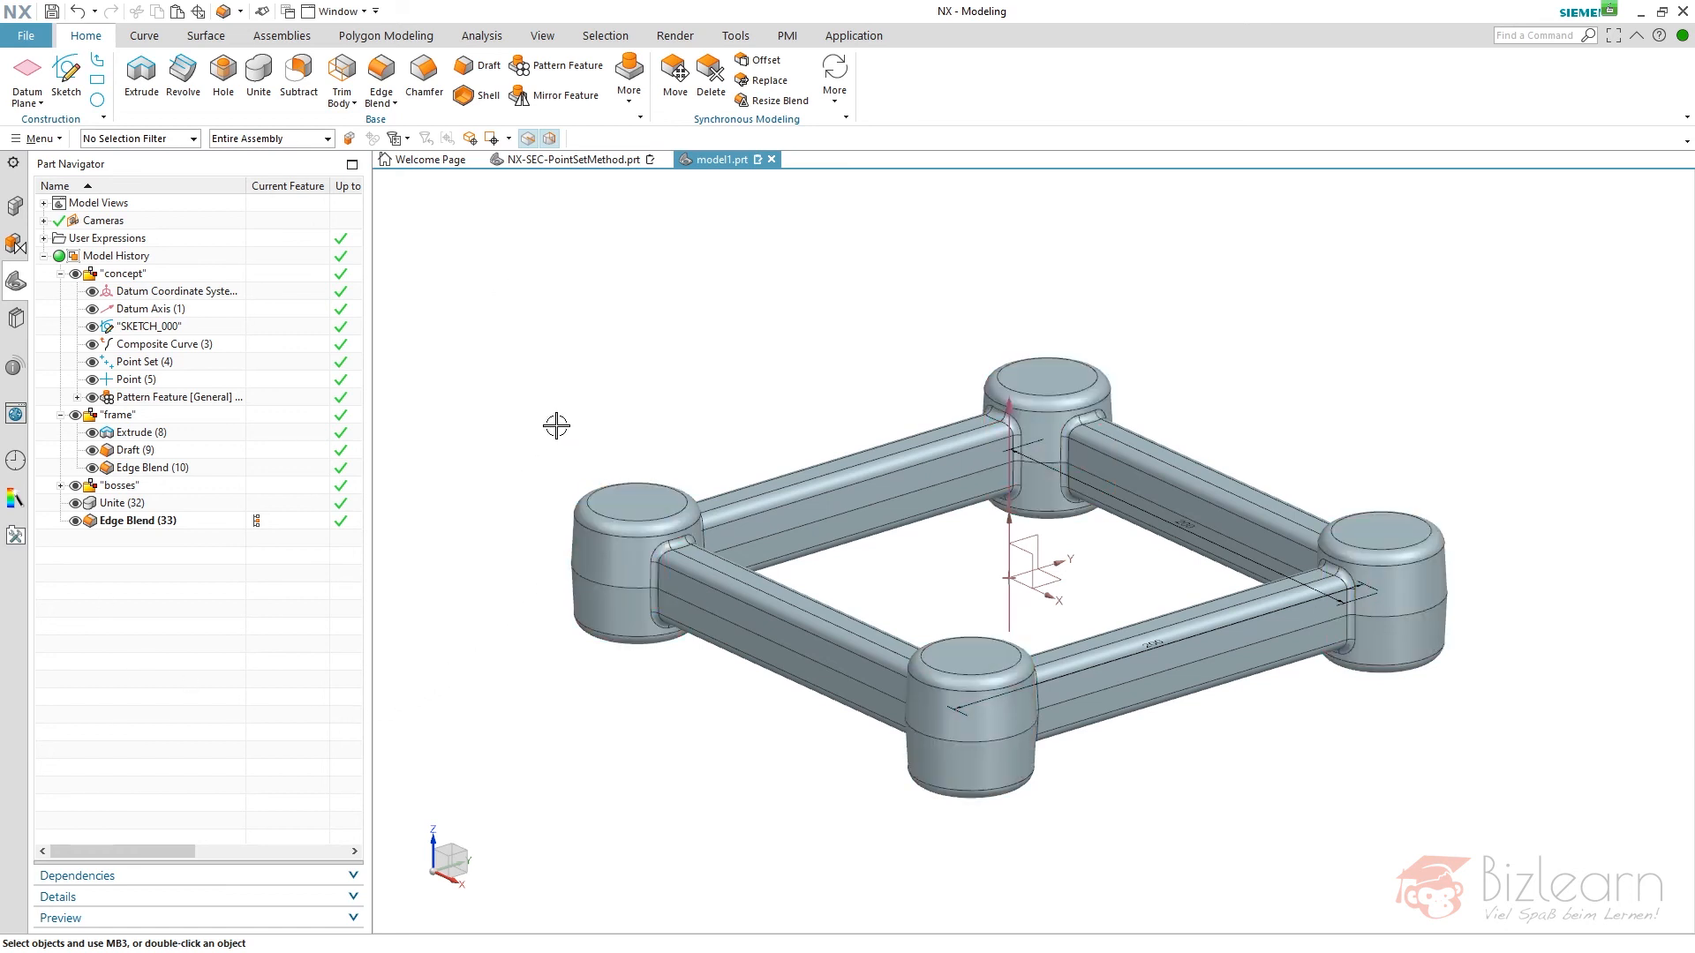
- Collapse the "concept" and "frame" groups and examine the boss Extrude, its Draft and the Unite in the model history
click(60, 415)
click(60, 274)
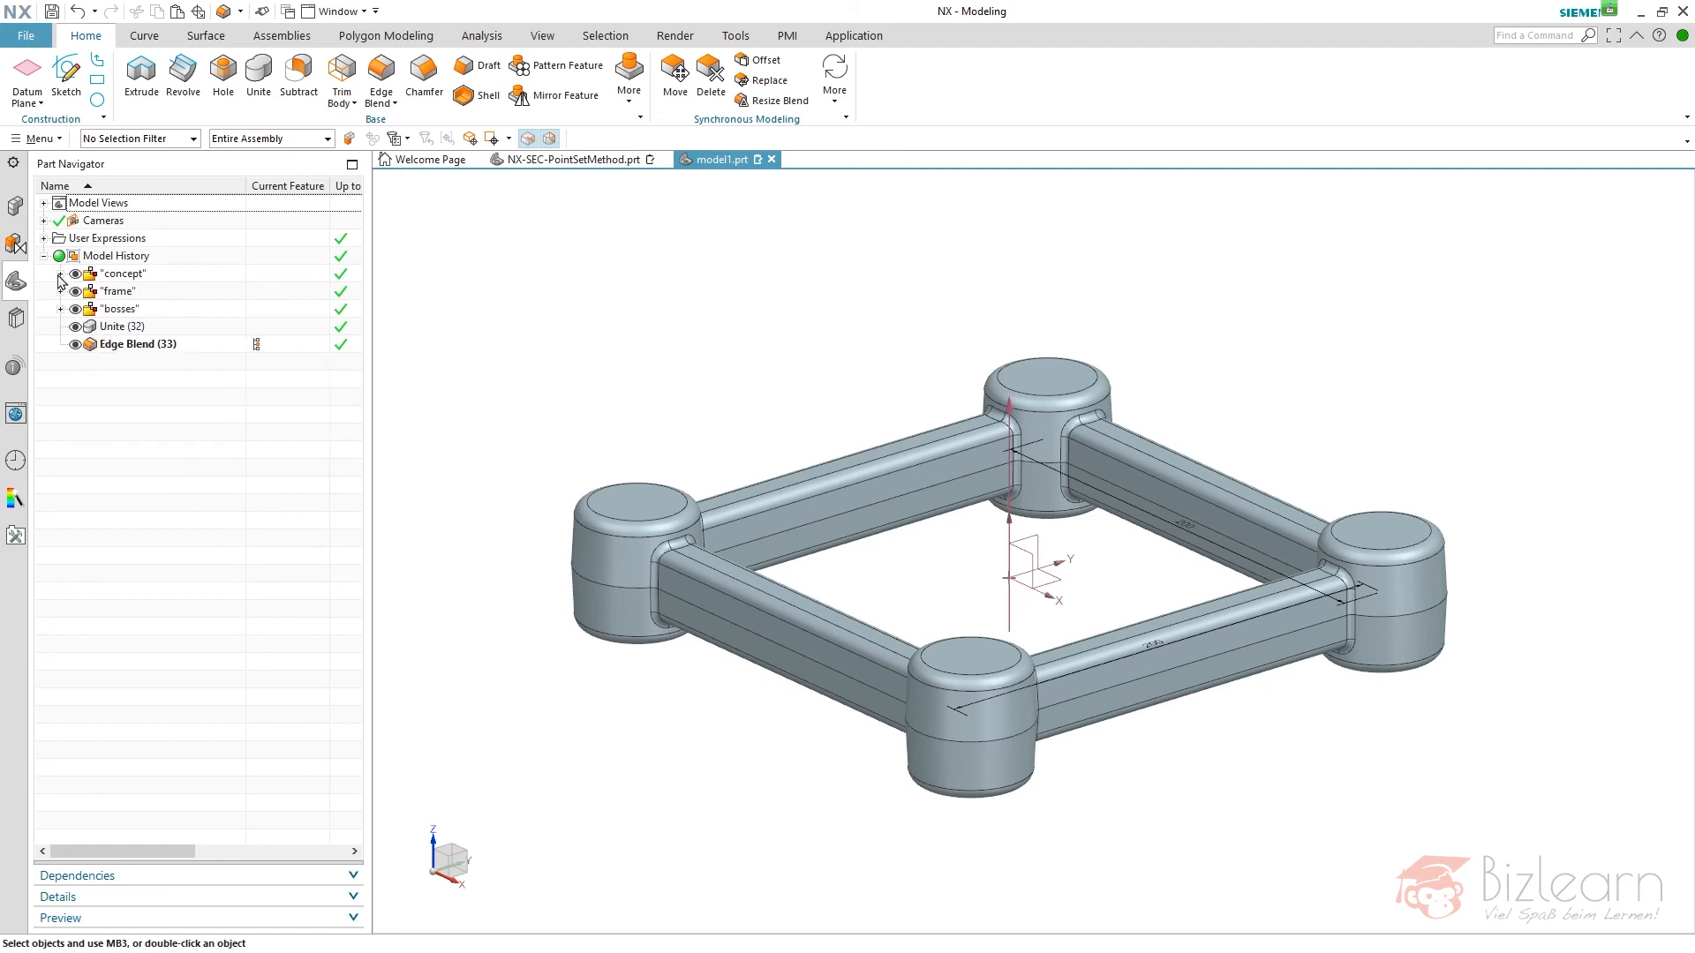
click(60, 309)
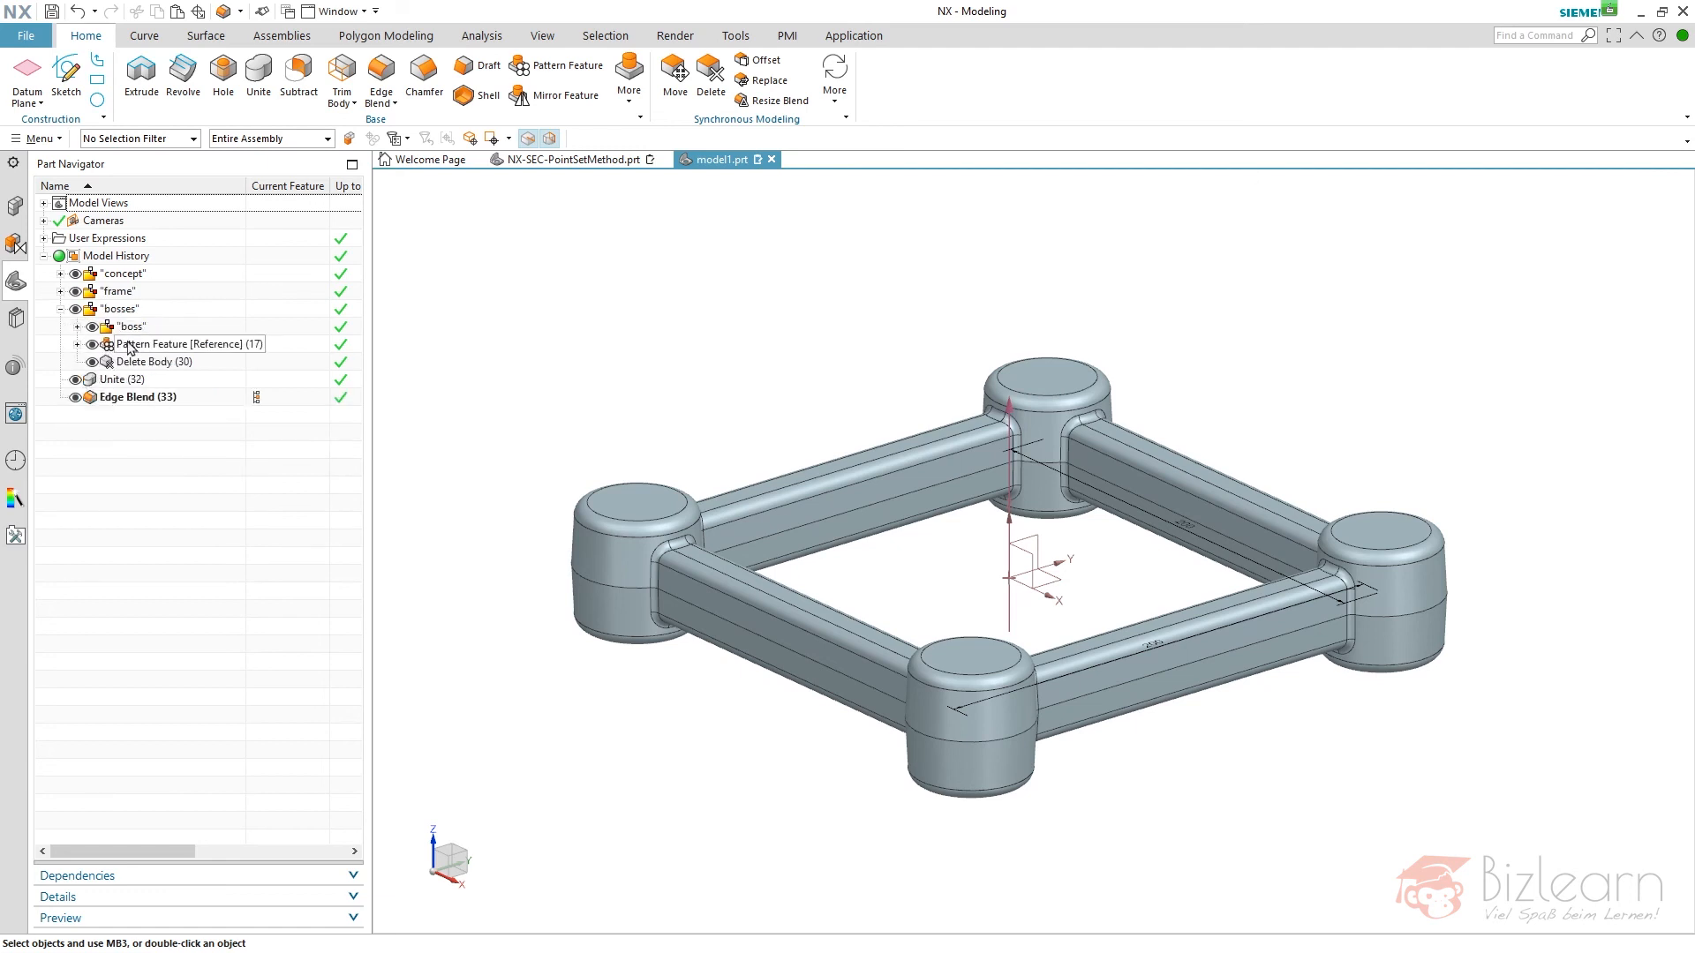
click(76, 326)
click(159, 346)
ctrl+click(157, 363)
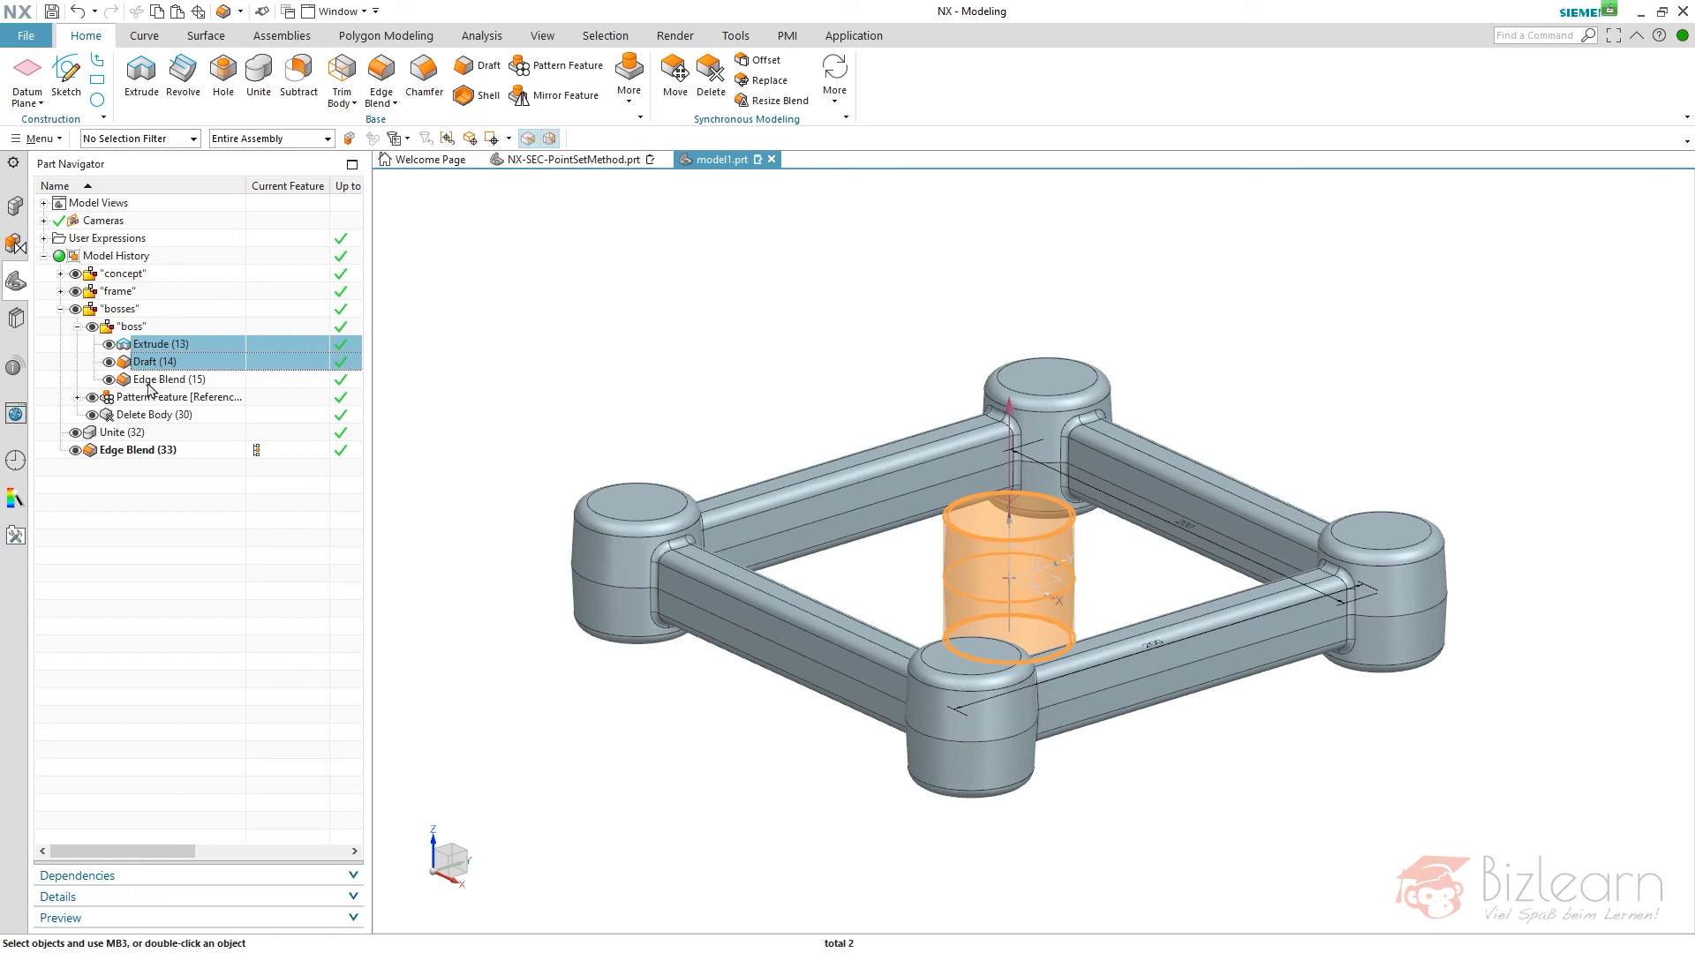
ctrl+click(132, 432)
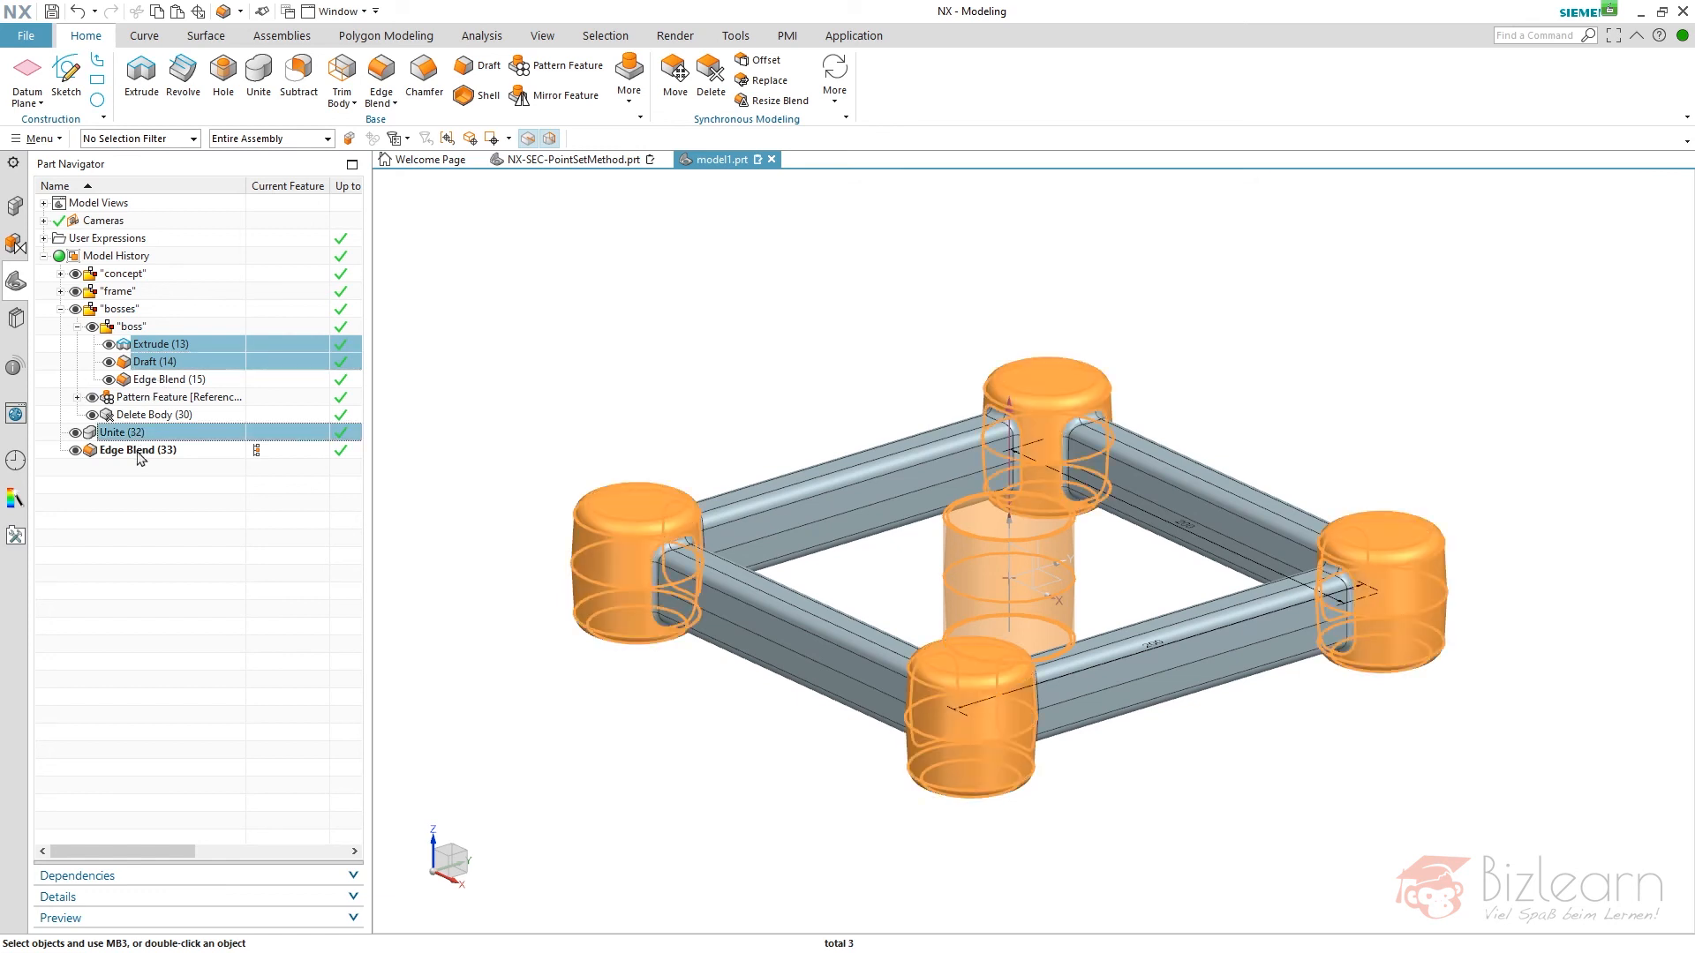
click(154, 481)
click(61, 313)
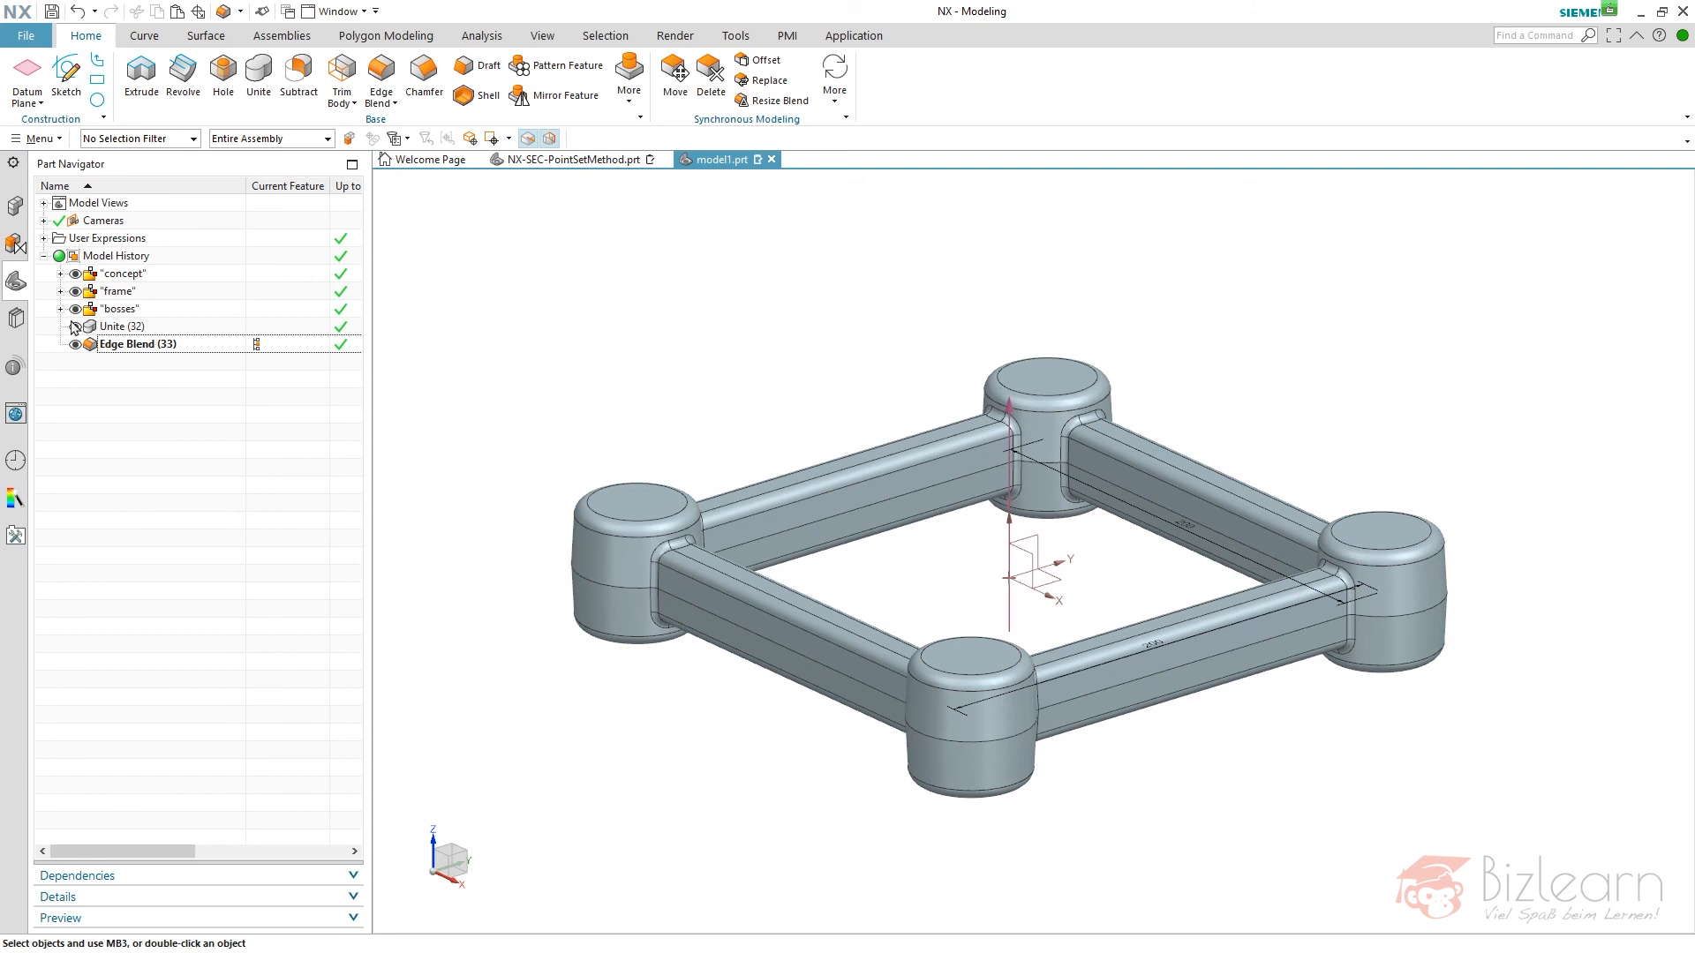
- Copy the "bosses" group, the Unite and the final Edge Blend together and paste them with the default references
click(351, 164)
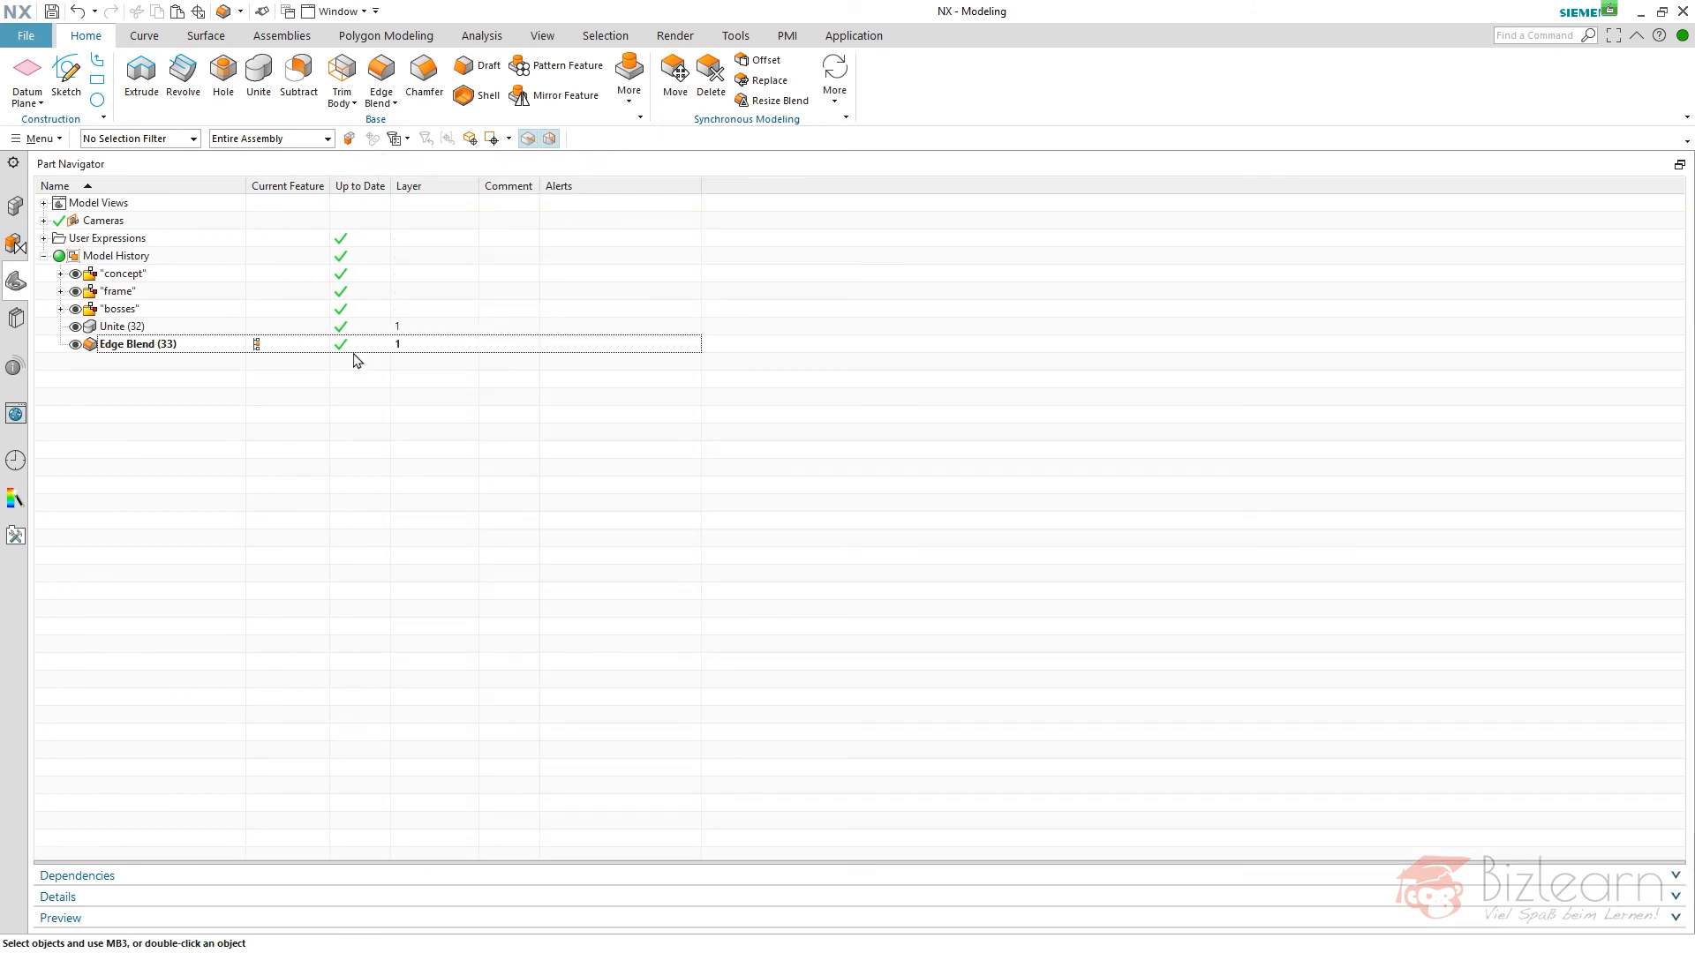
shift+click(138, 314)
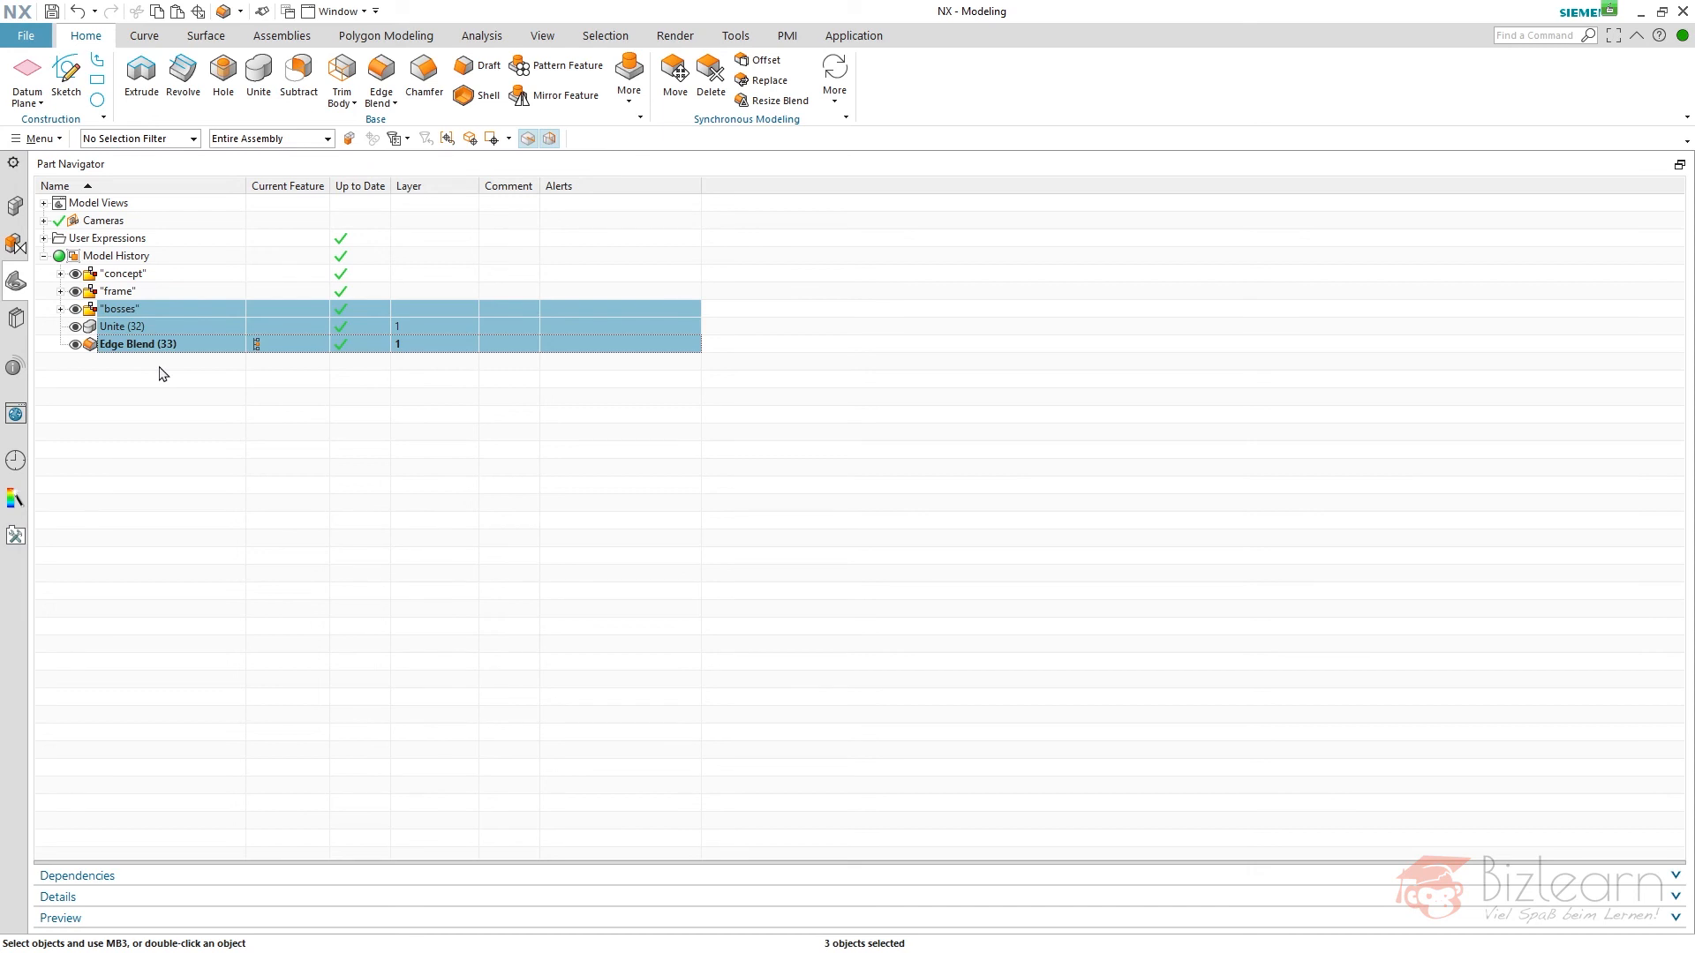
key(ctrl+c)
key(Return)
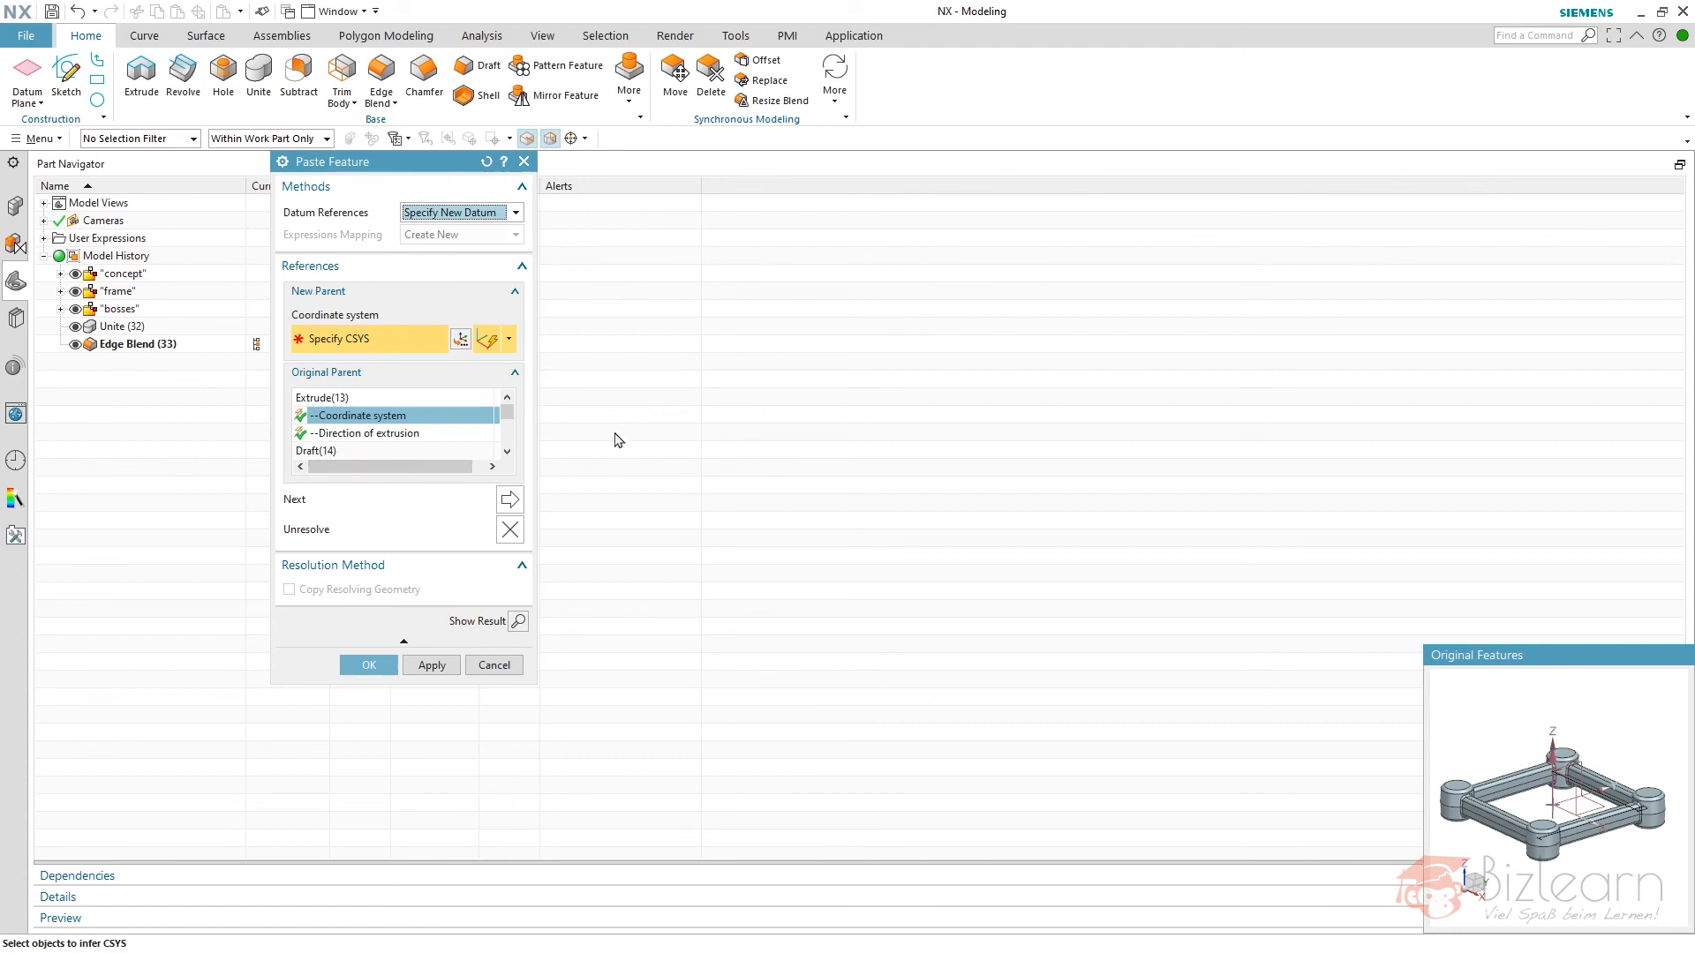
key(Return)
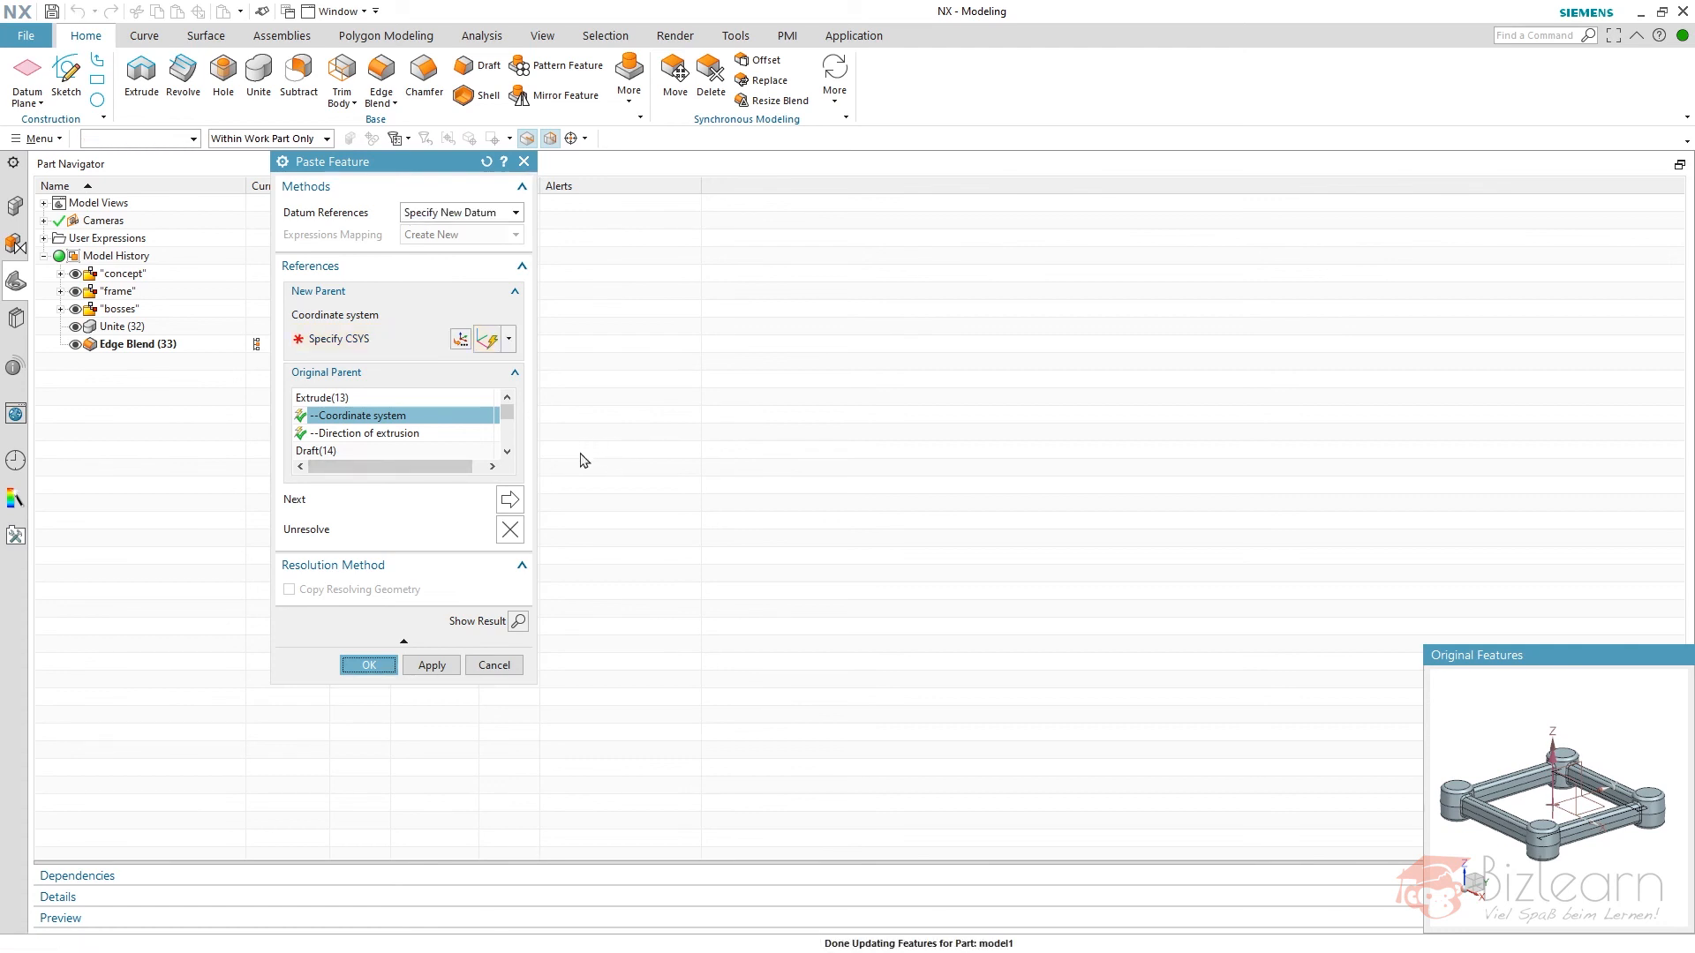
- Rename the pasted "bosses" feature group as "holes"
click(116, 366)
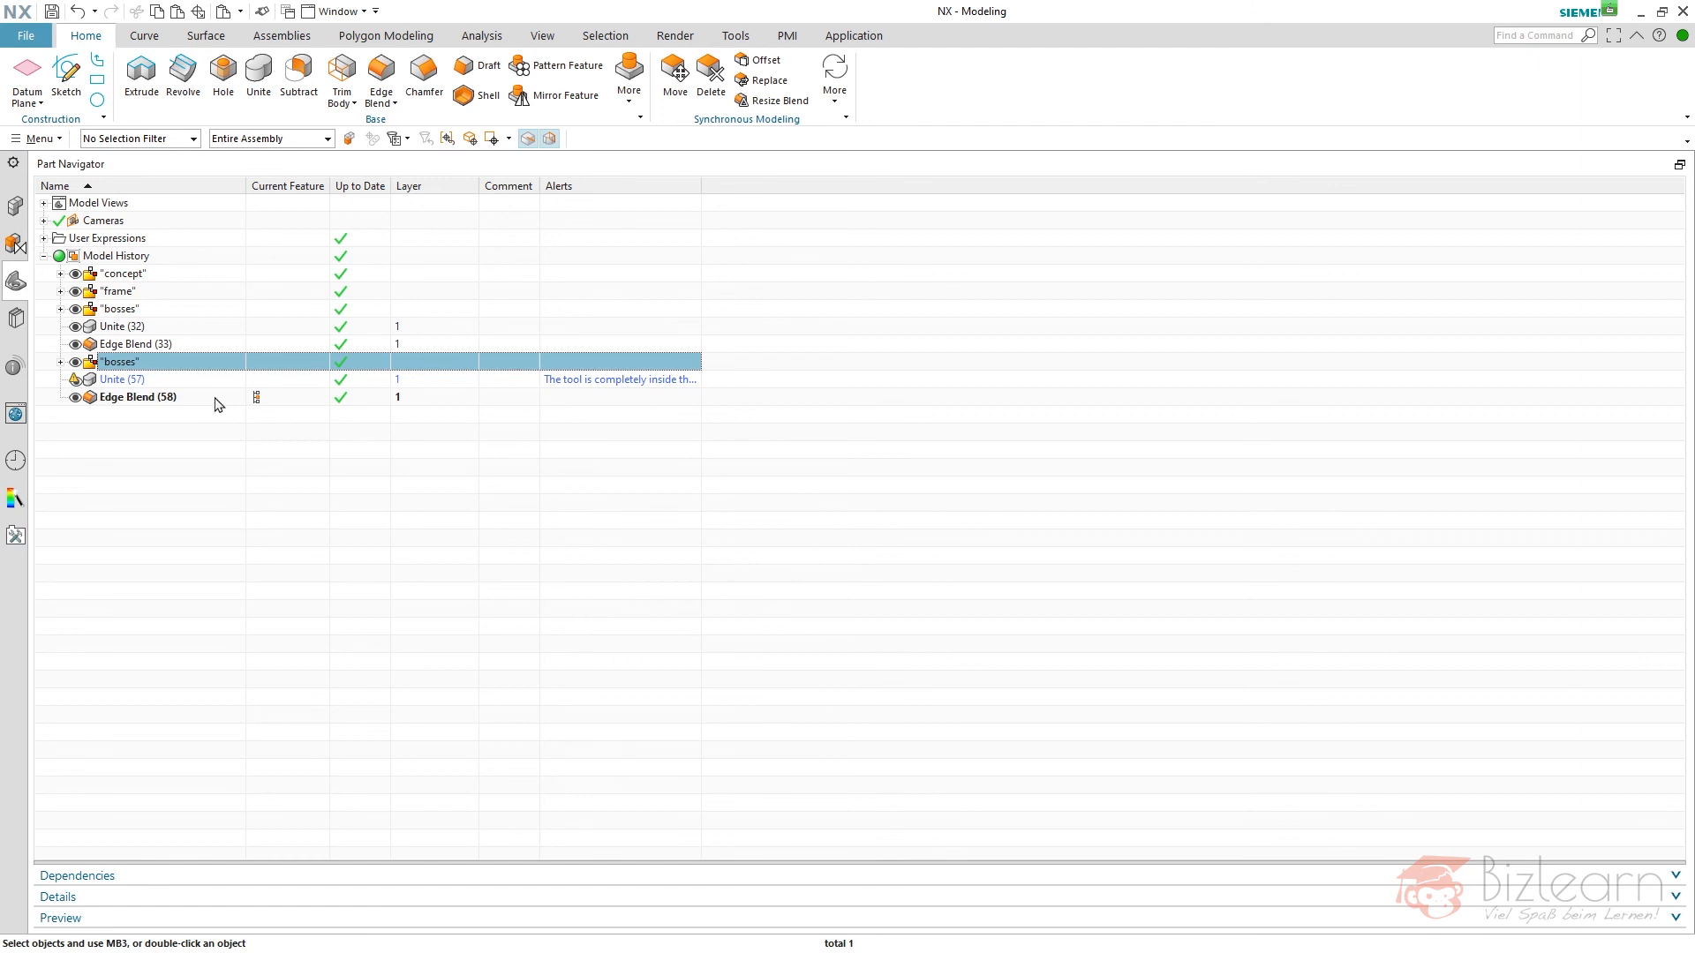
key(F2)
text(holes)
key(Return)
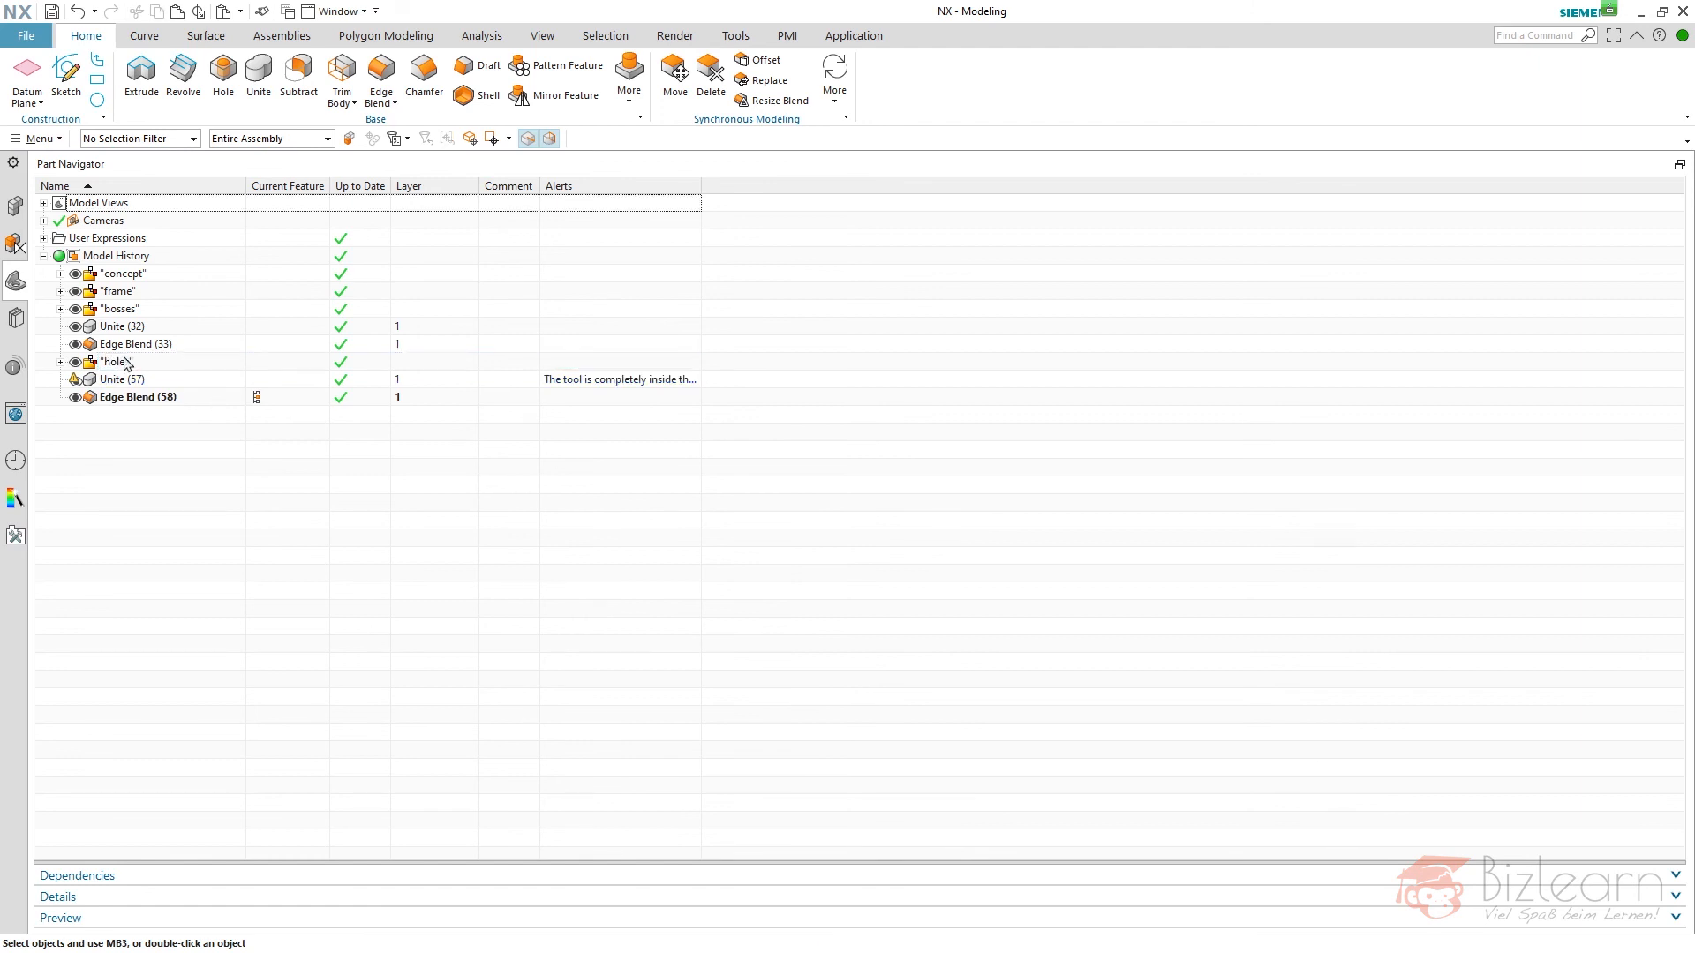
- Expand the "holes" group and rename its nested "boss" feature group as "hole"
click(61, 362)
click(77, 380)
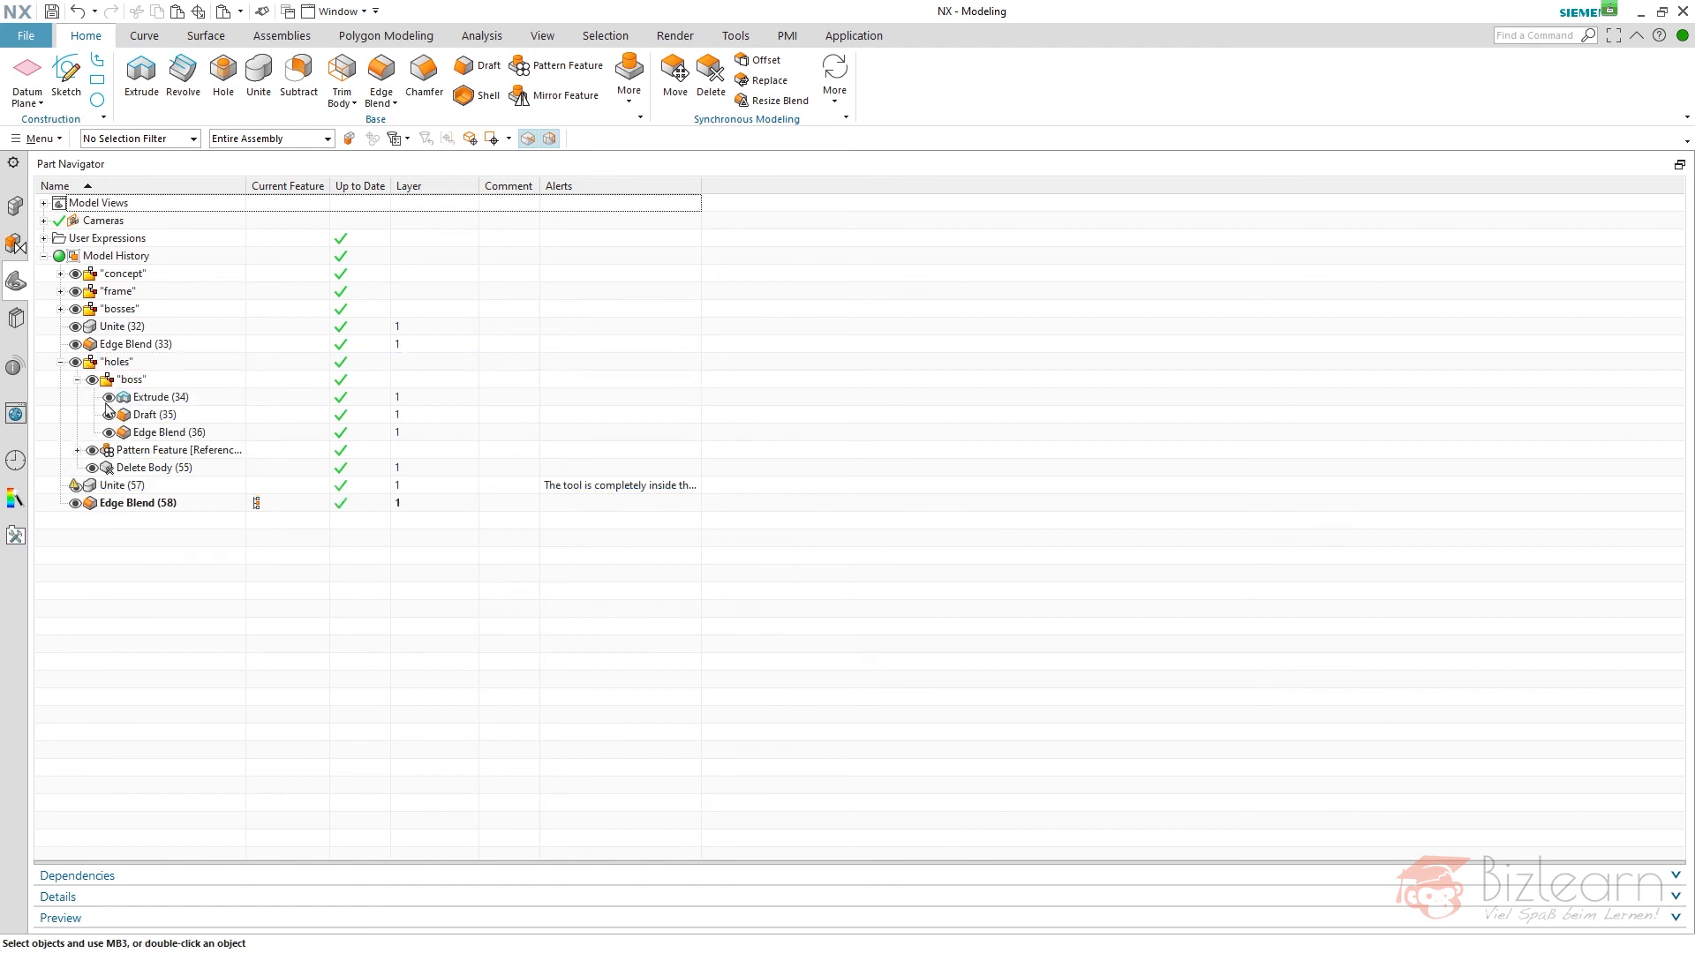
click(130, 380)
key(F2)
text(hole)
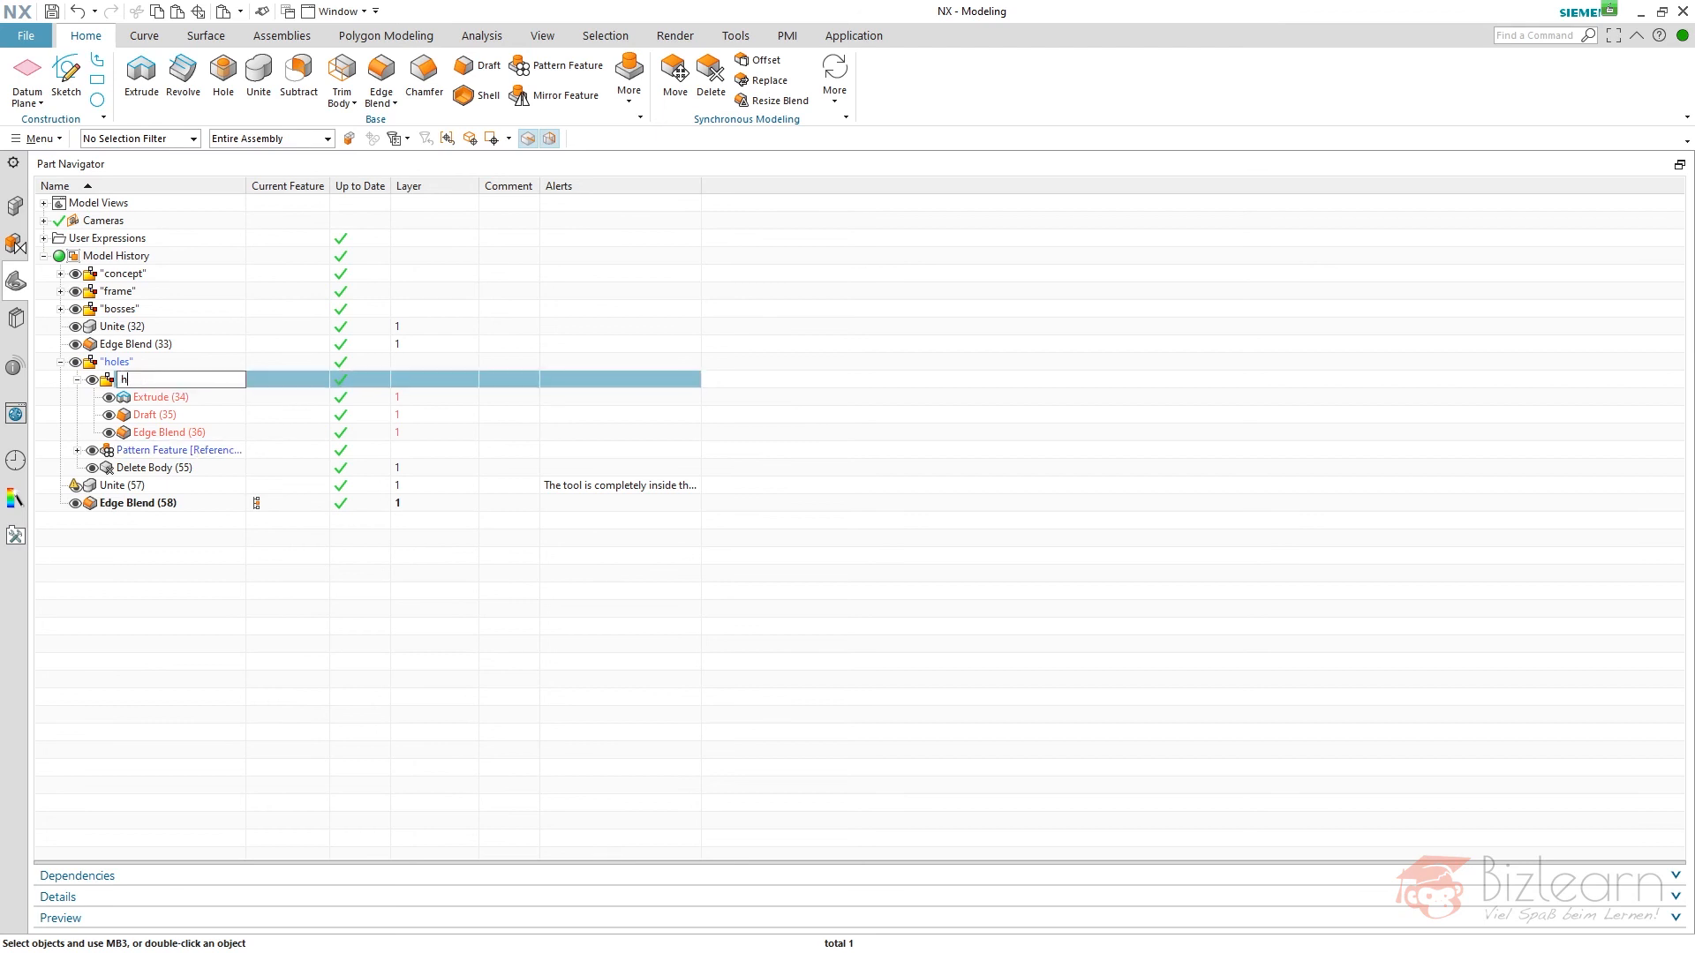
key(Return)
- Delete the Edge Blend from the "hole" feature group, keeping its Extrude and Draft
click(181, 399)
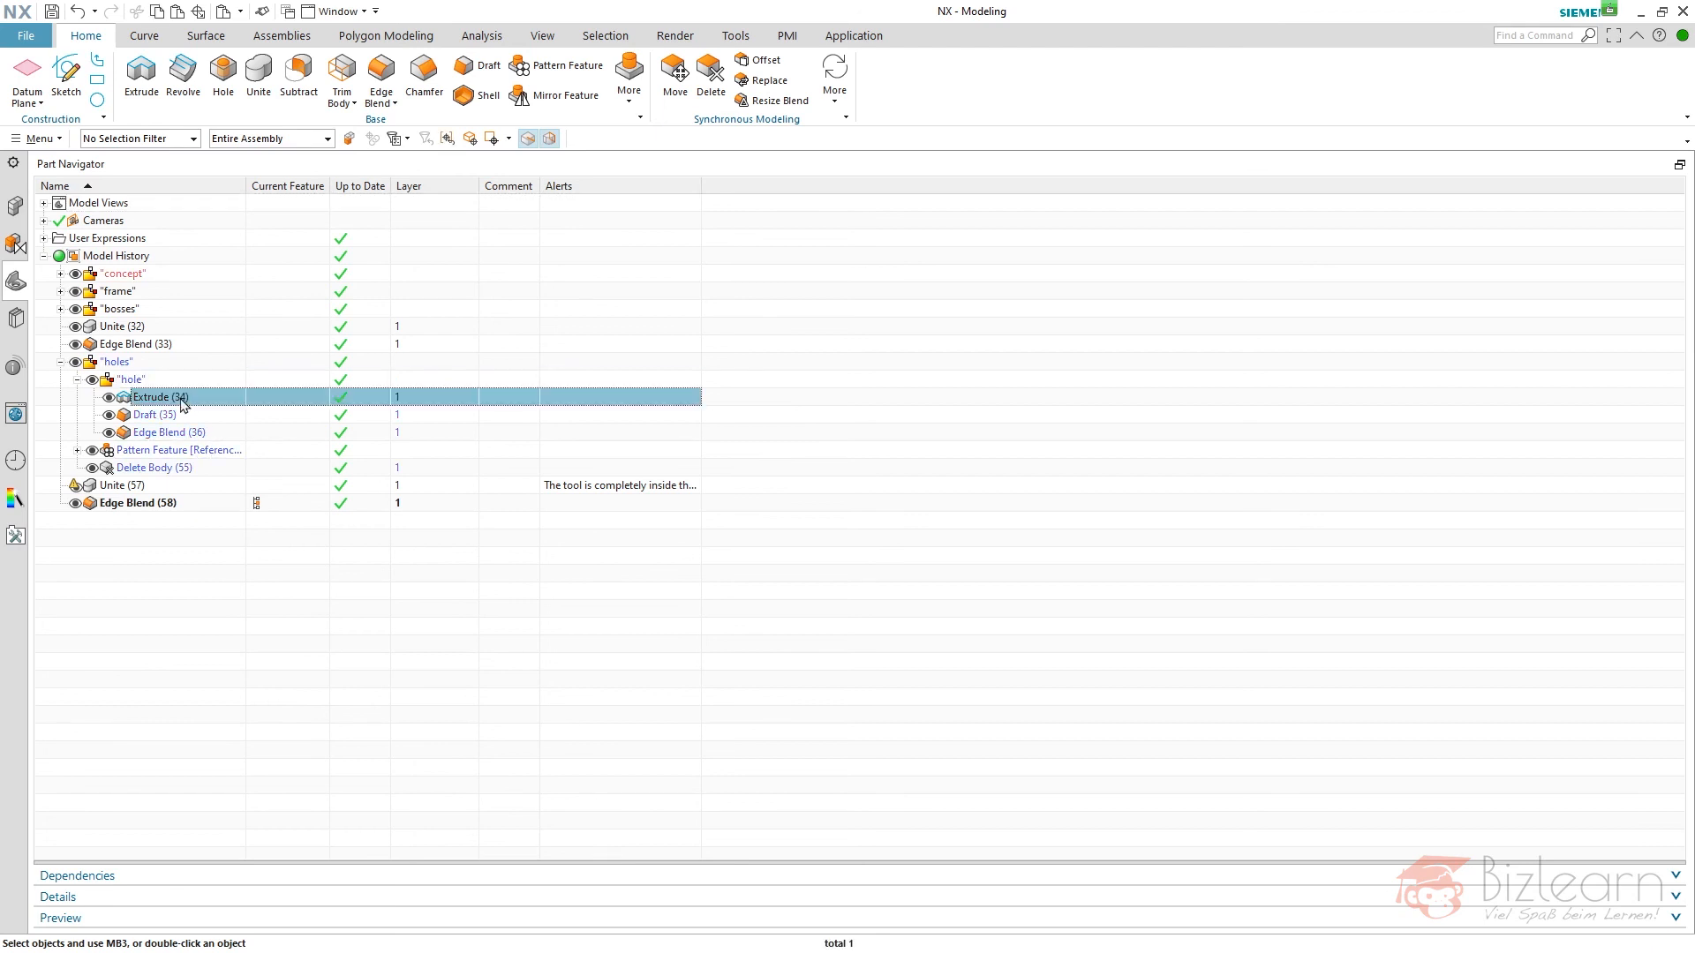
ctrl+click(178, 415)
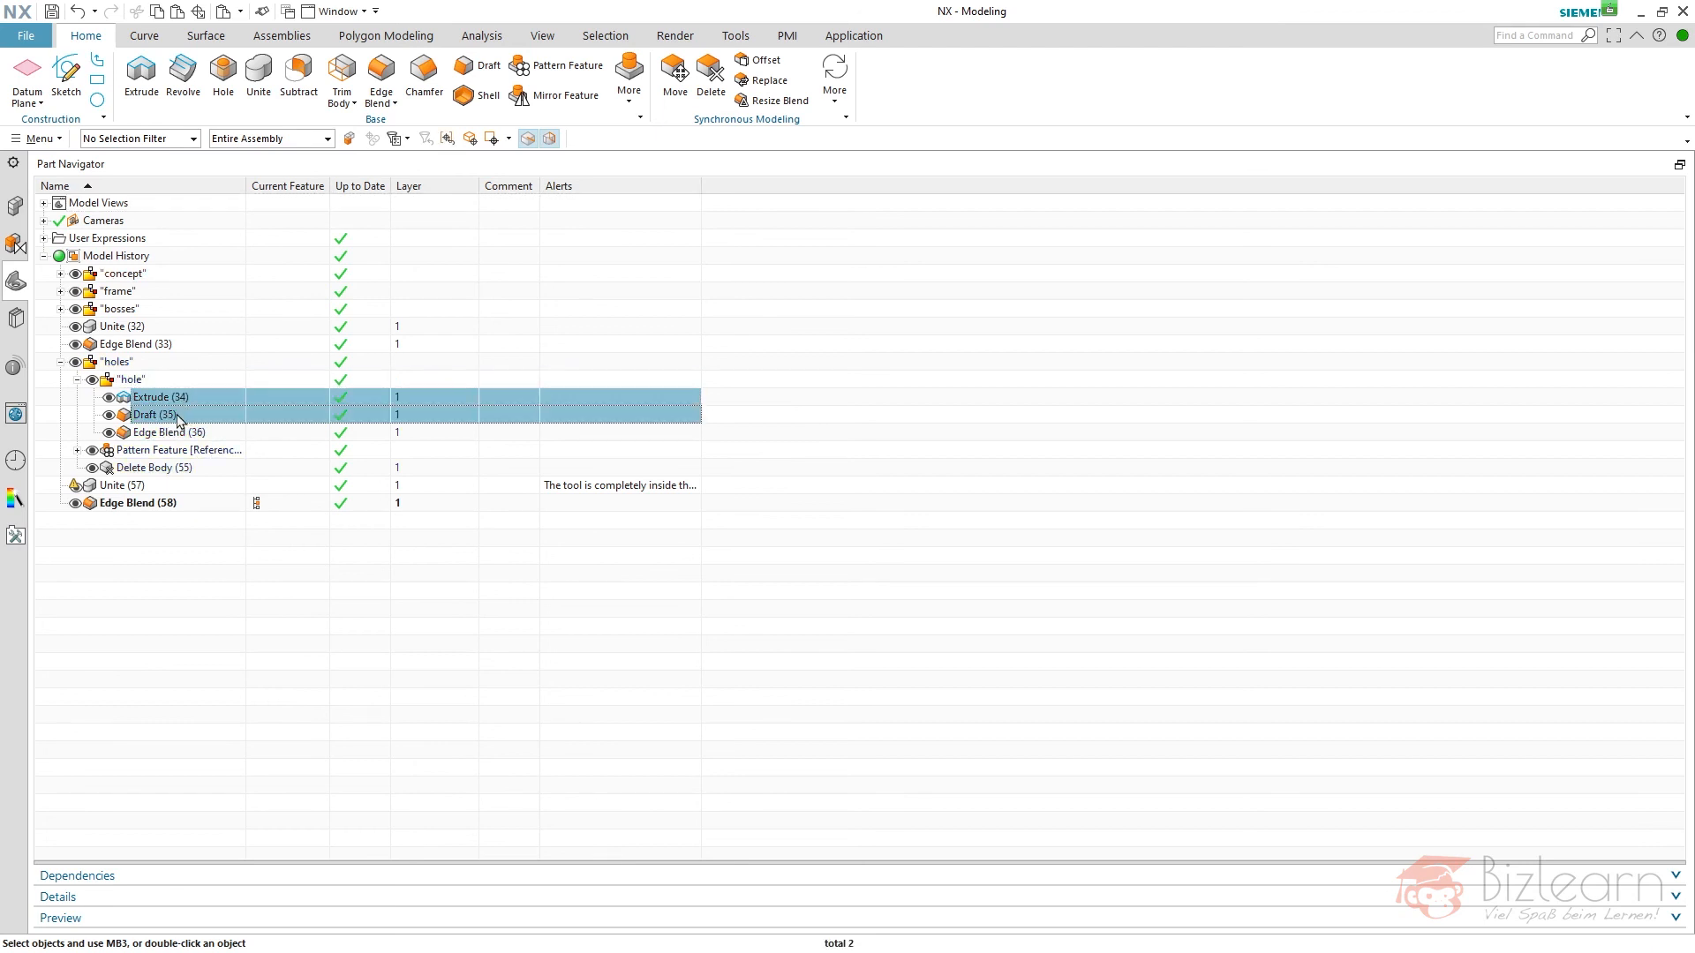
click(134, 433)
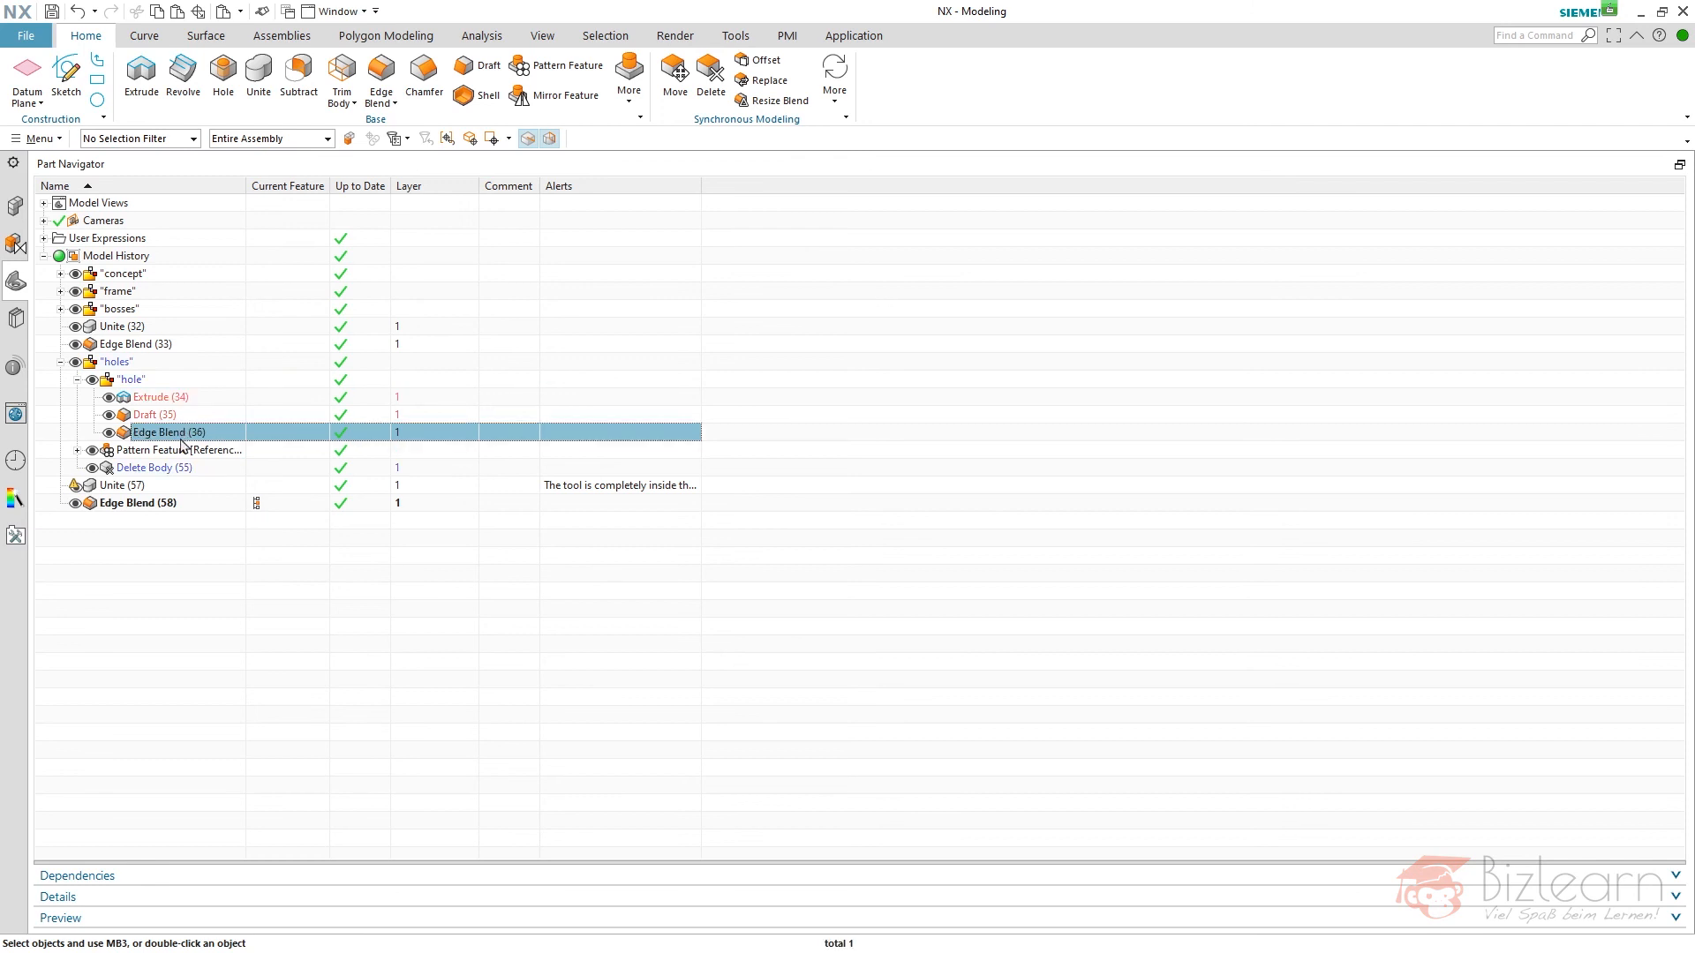
key(Delete)
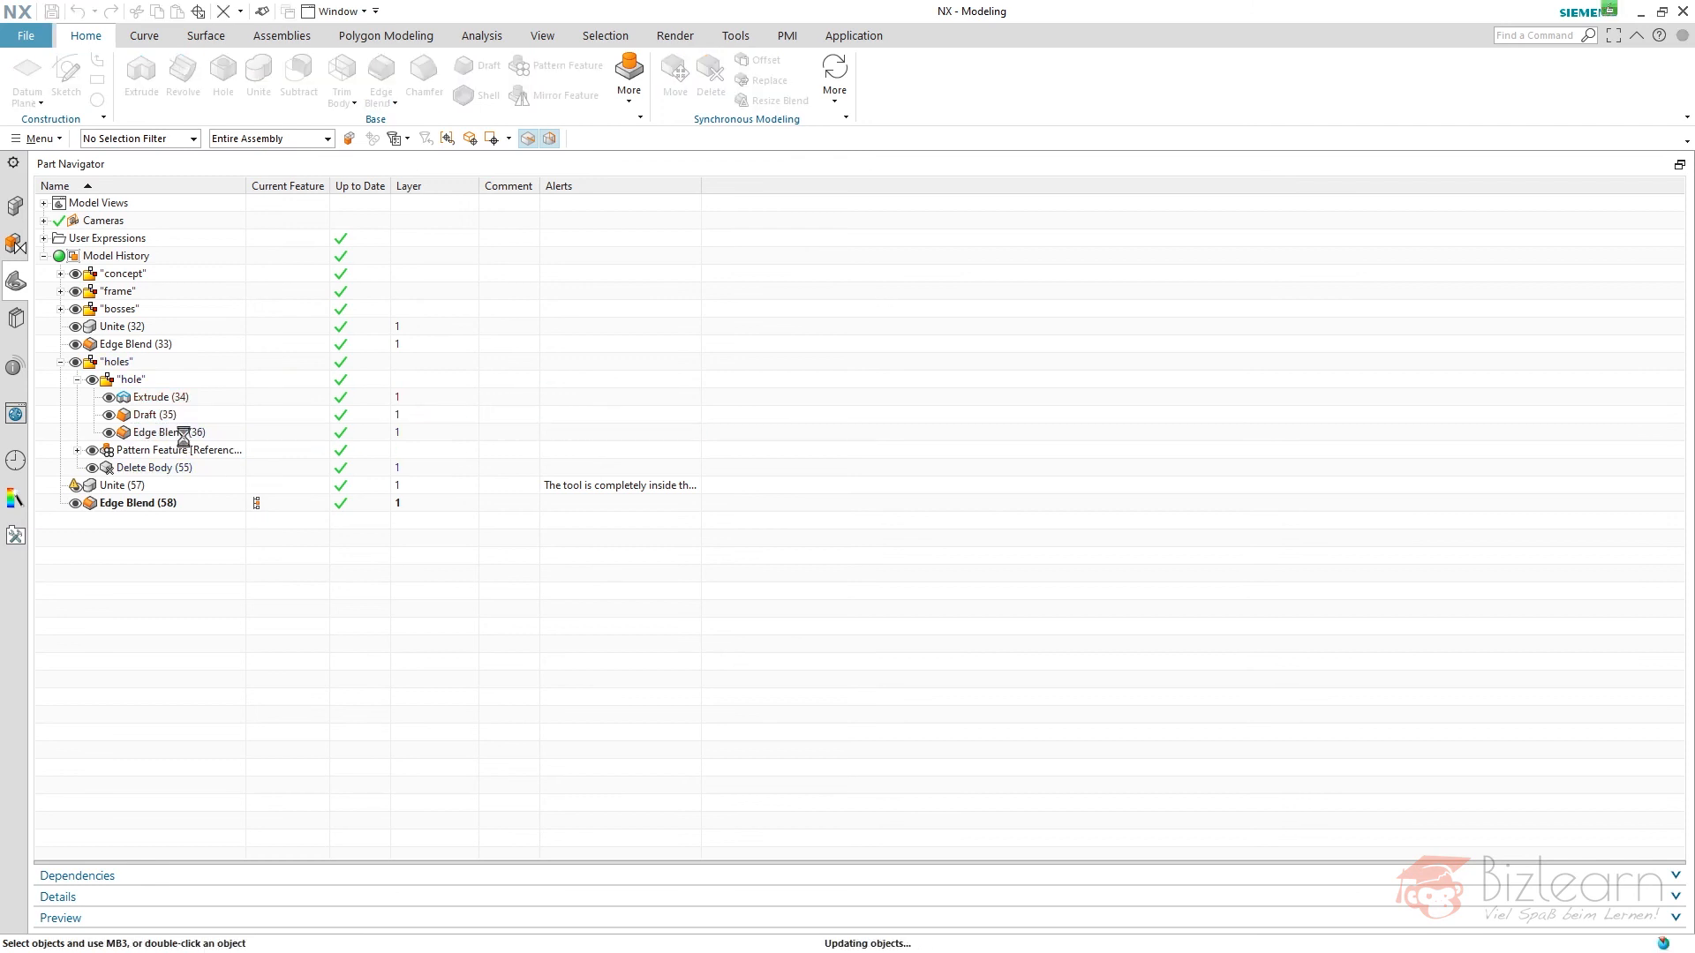
- Edit the "hole" feature group's parameters, setting the both-side distance to 30 mm and the arc diameter to 15 mm
click(167, 397)
ctrl+click(160, 417)
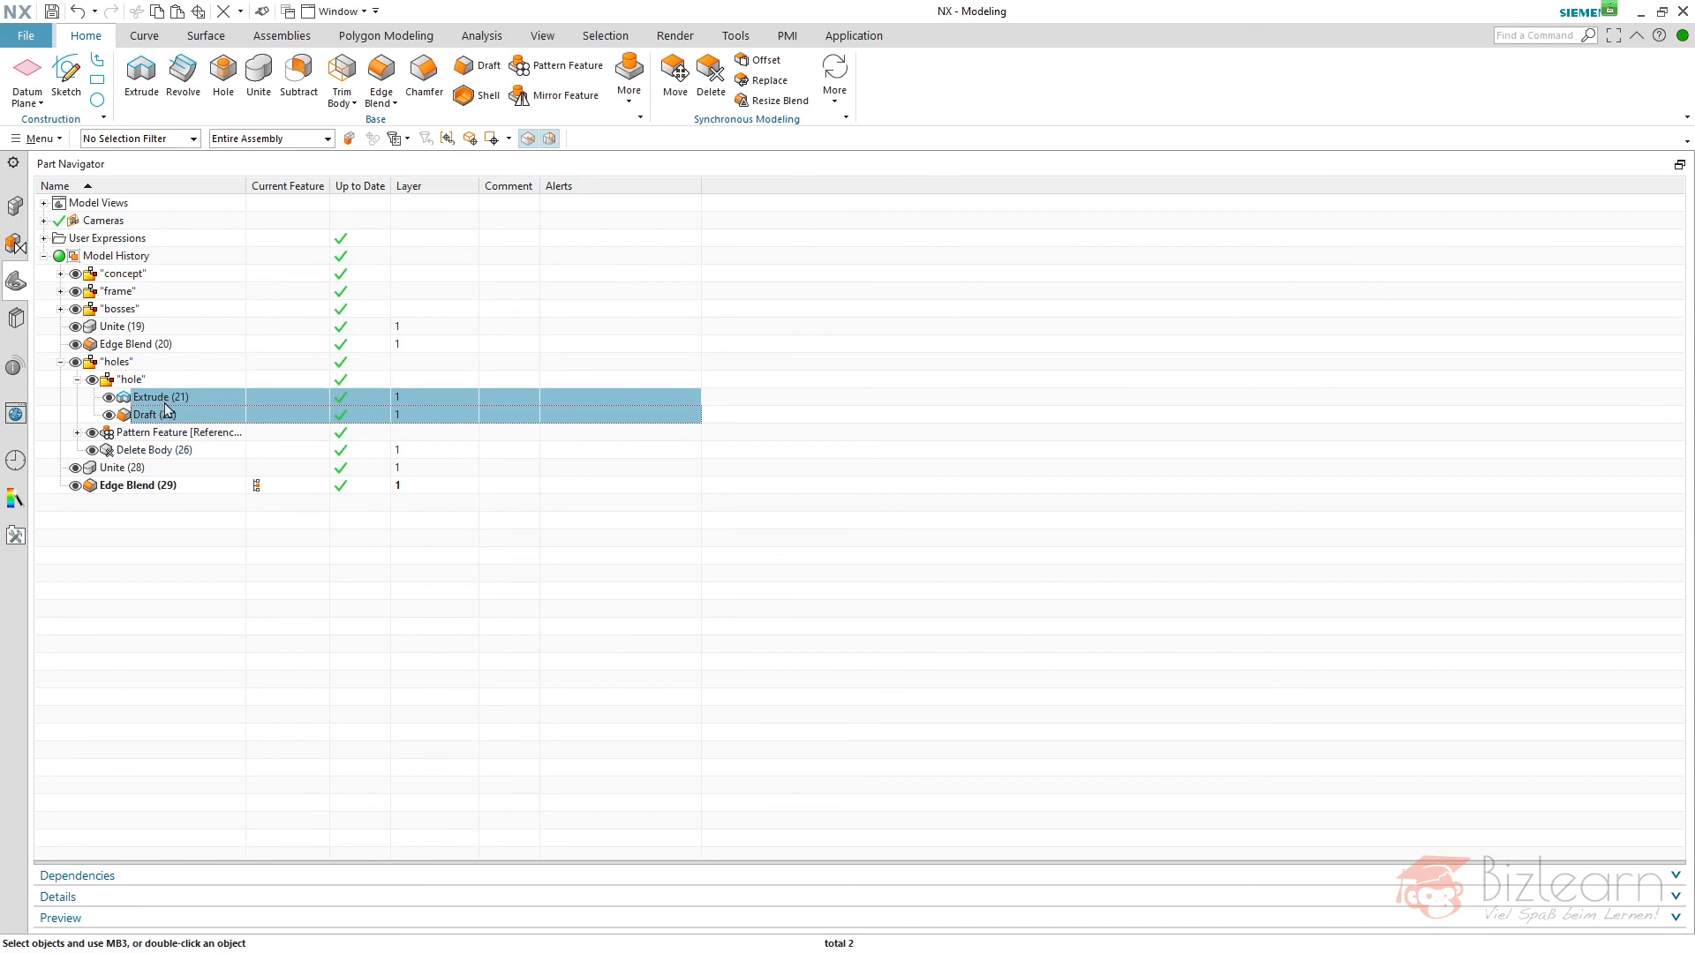
double_click(166, 404)
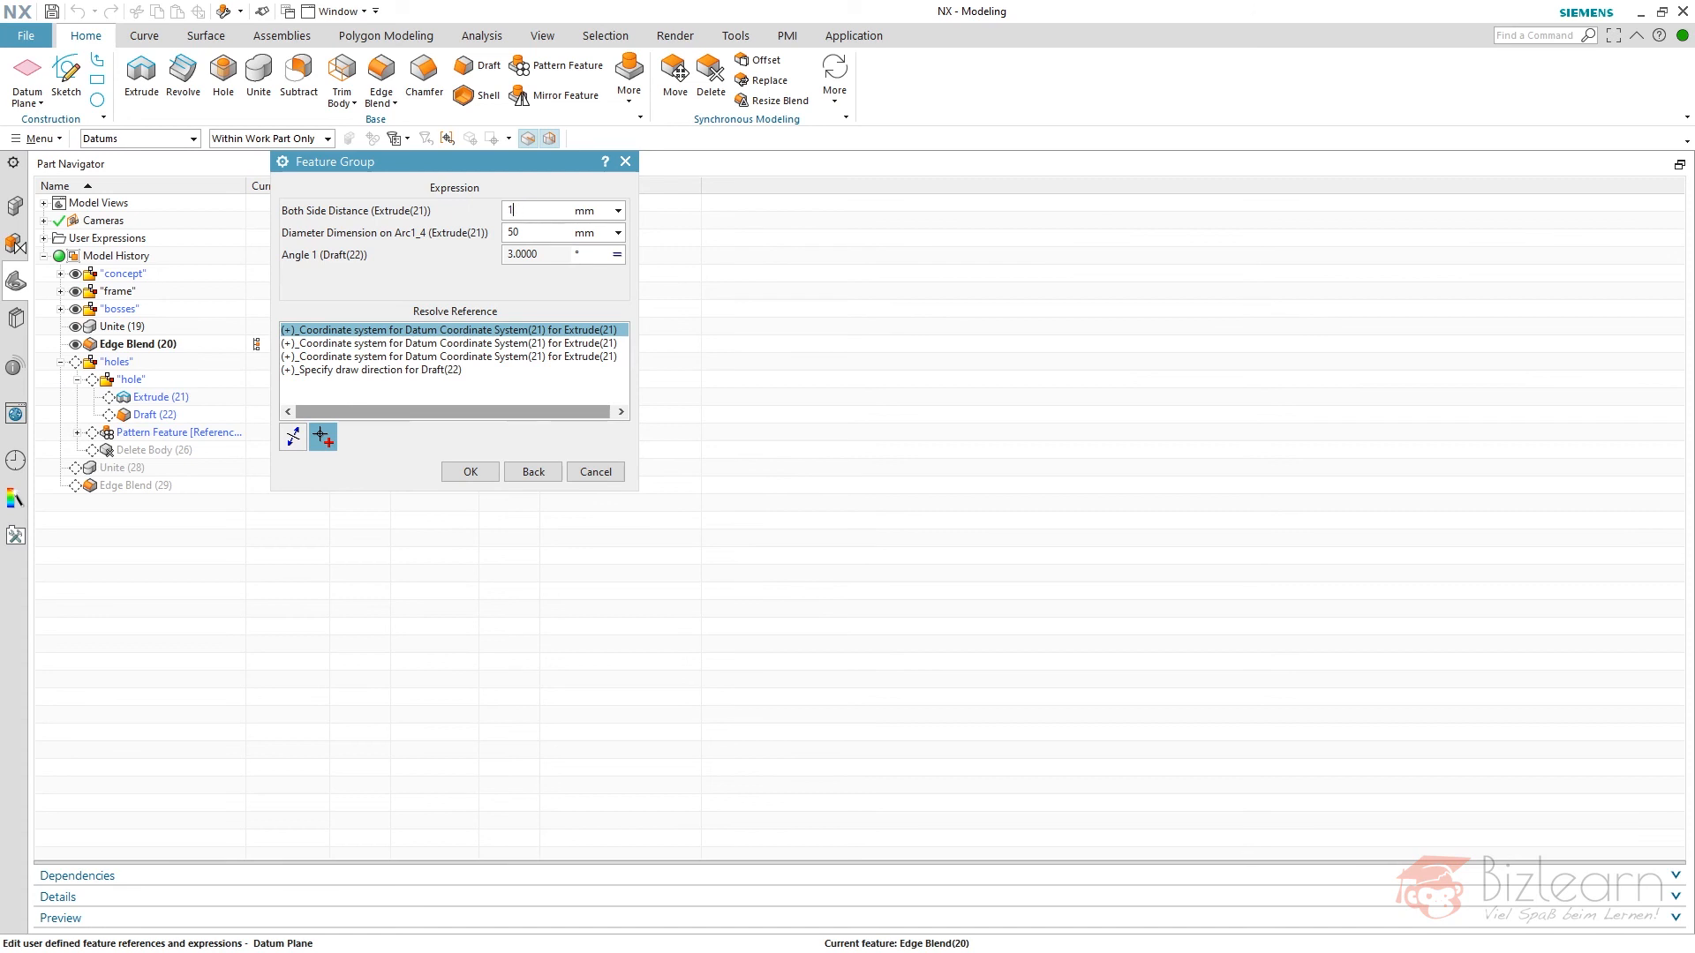
text(30)
key(Tab)
key(Tab)
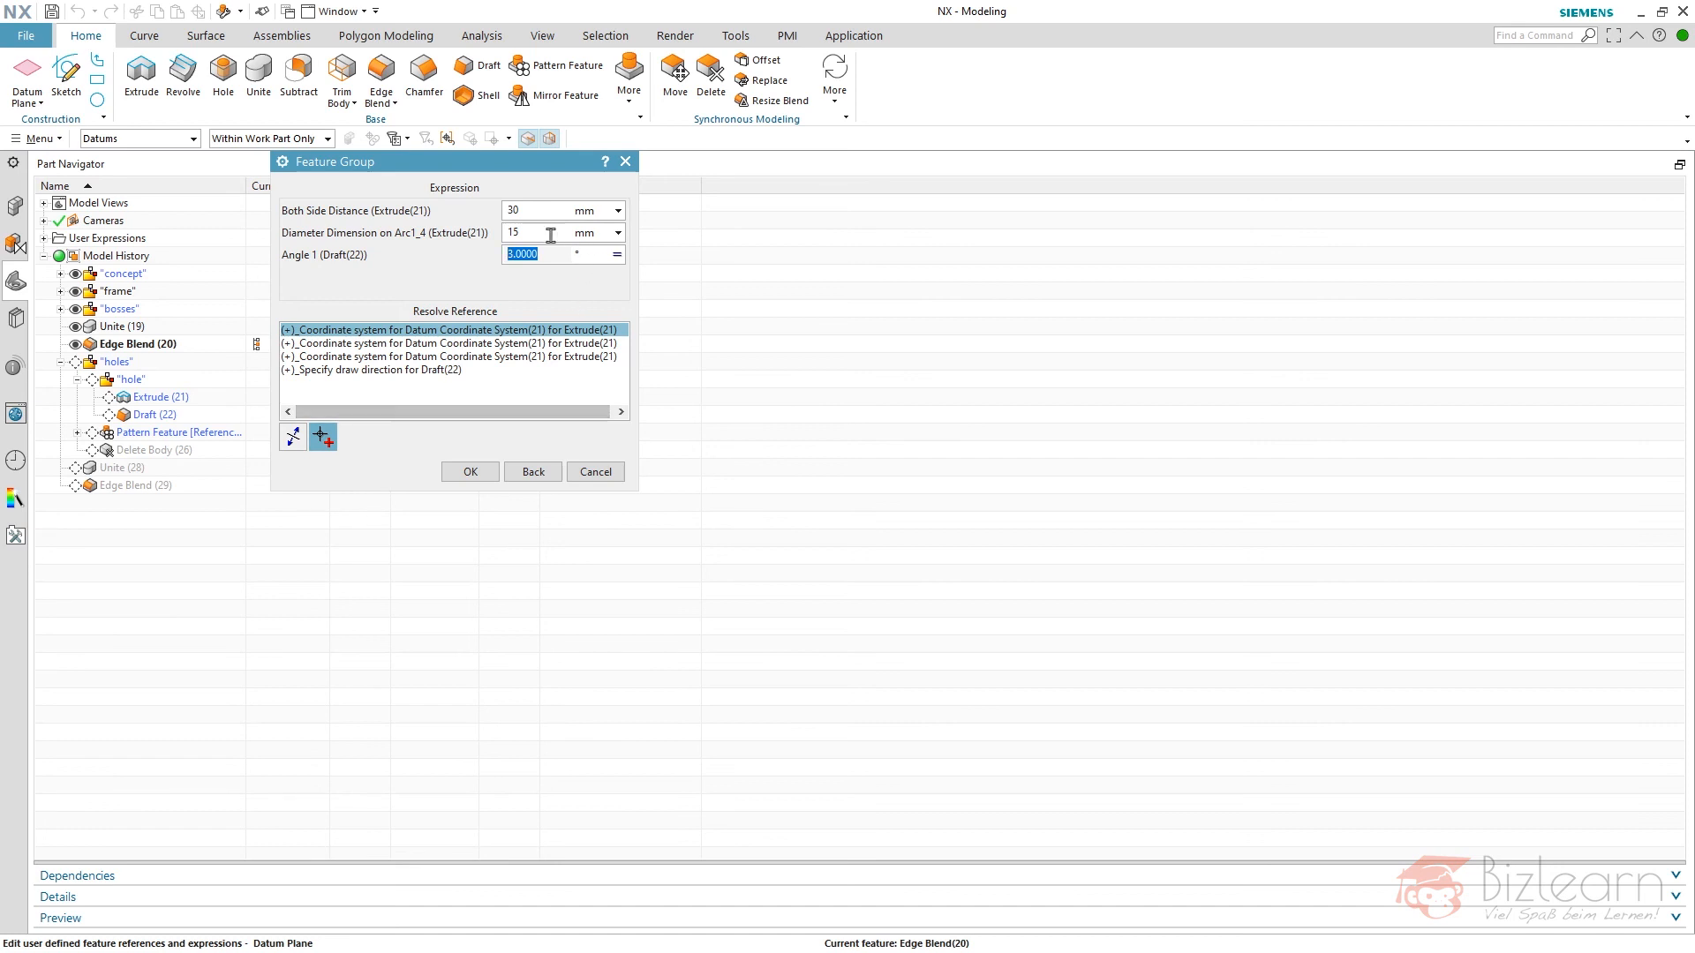
- Set the draft angle formula of the "hole" group to -ang and apply the feature group edits
click(618, 256)
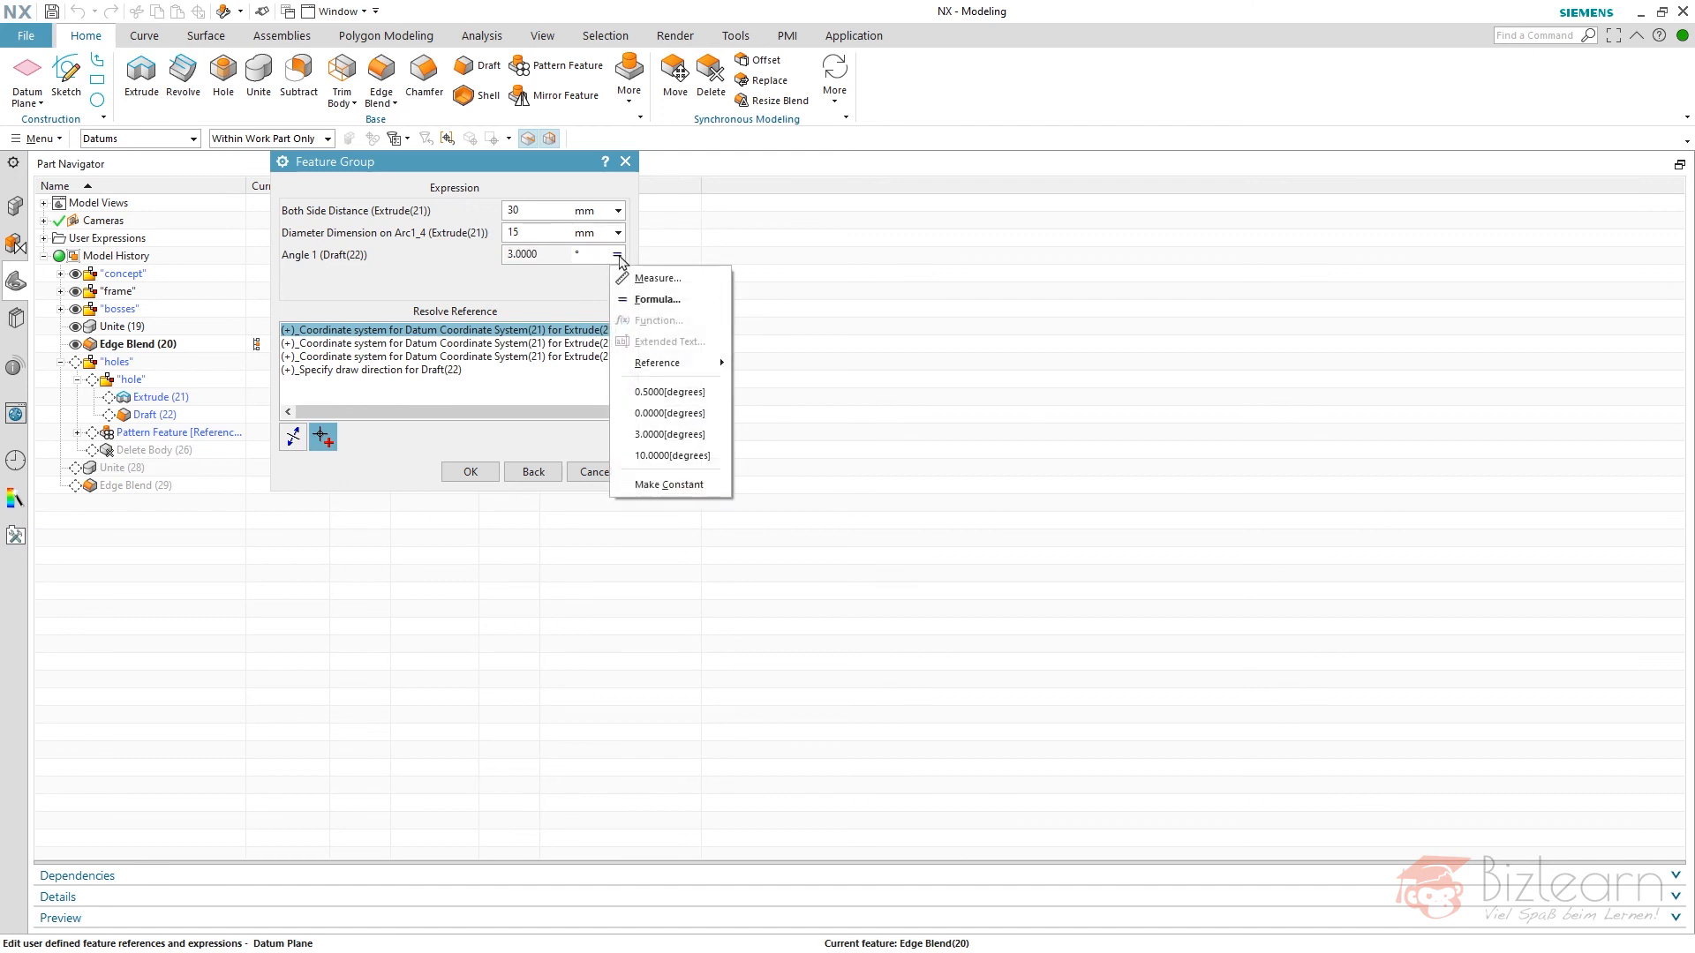
click(648, 300)
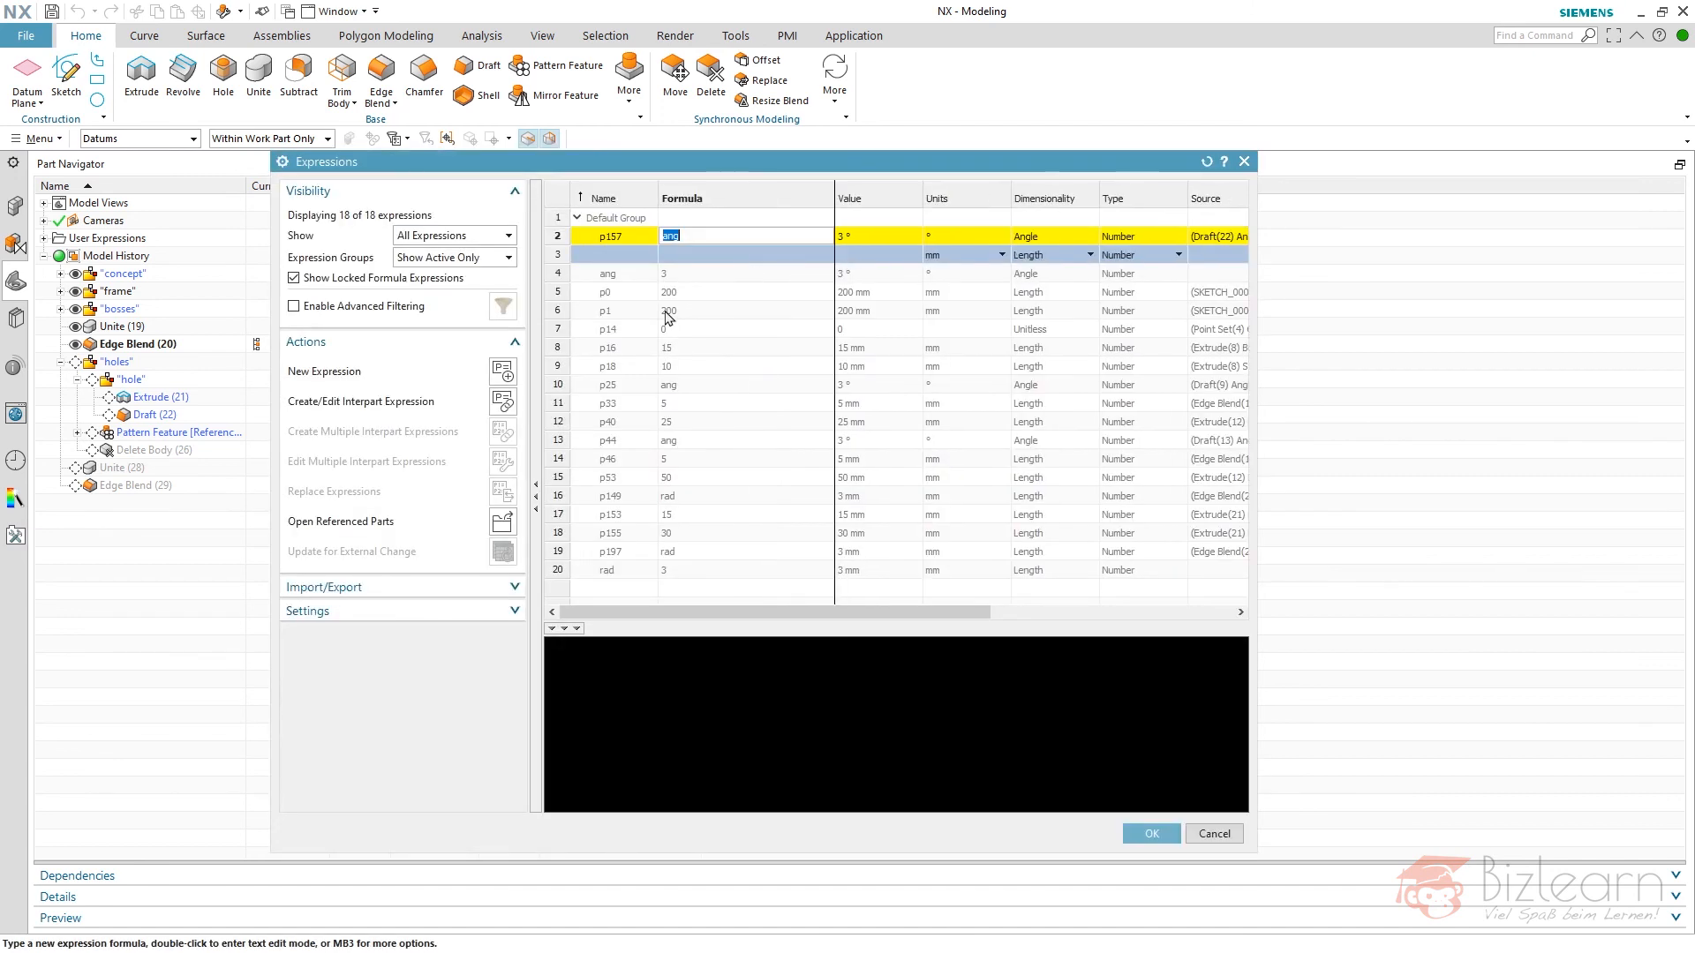
click(665, 235)
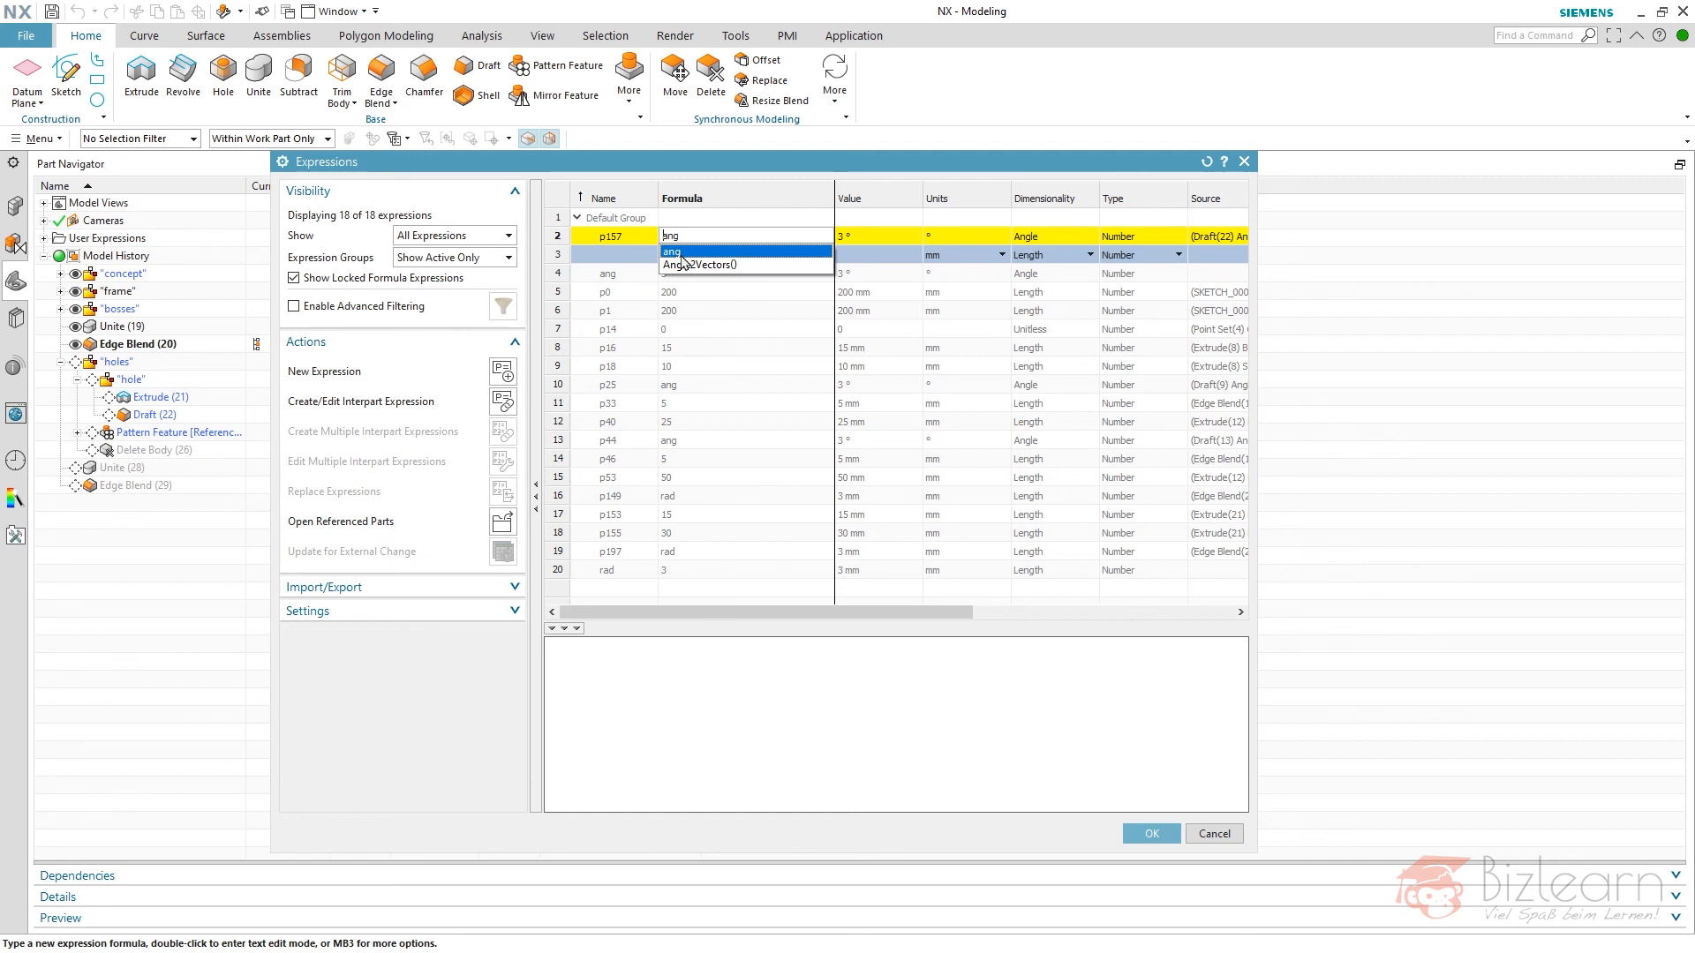
click(670, 252)
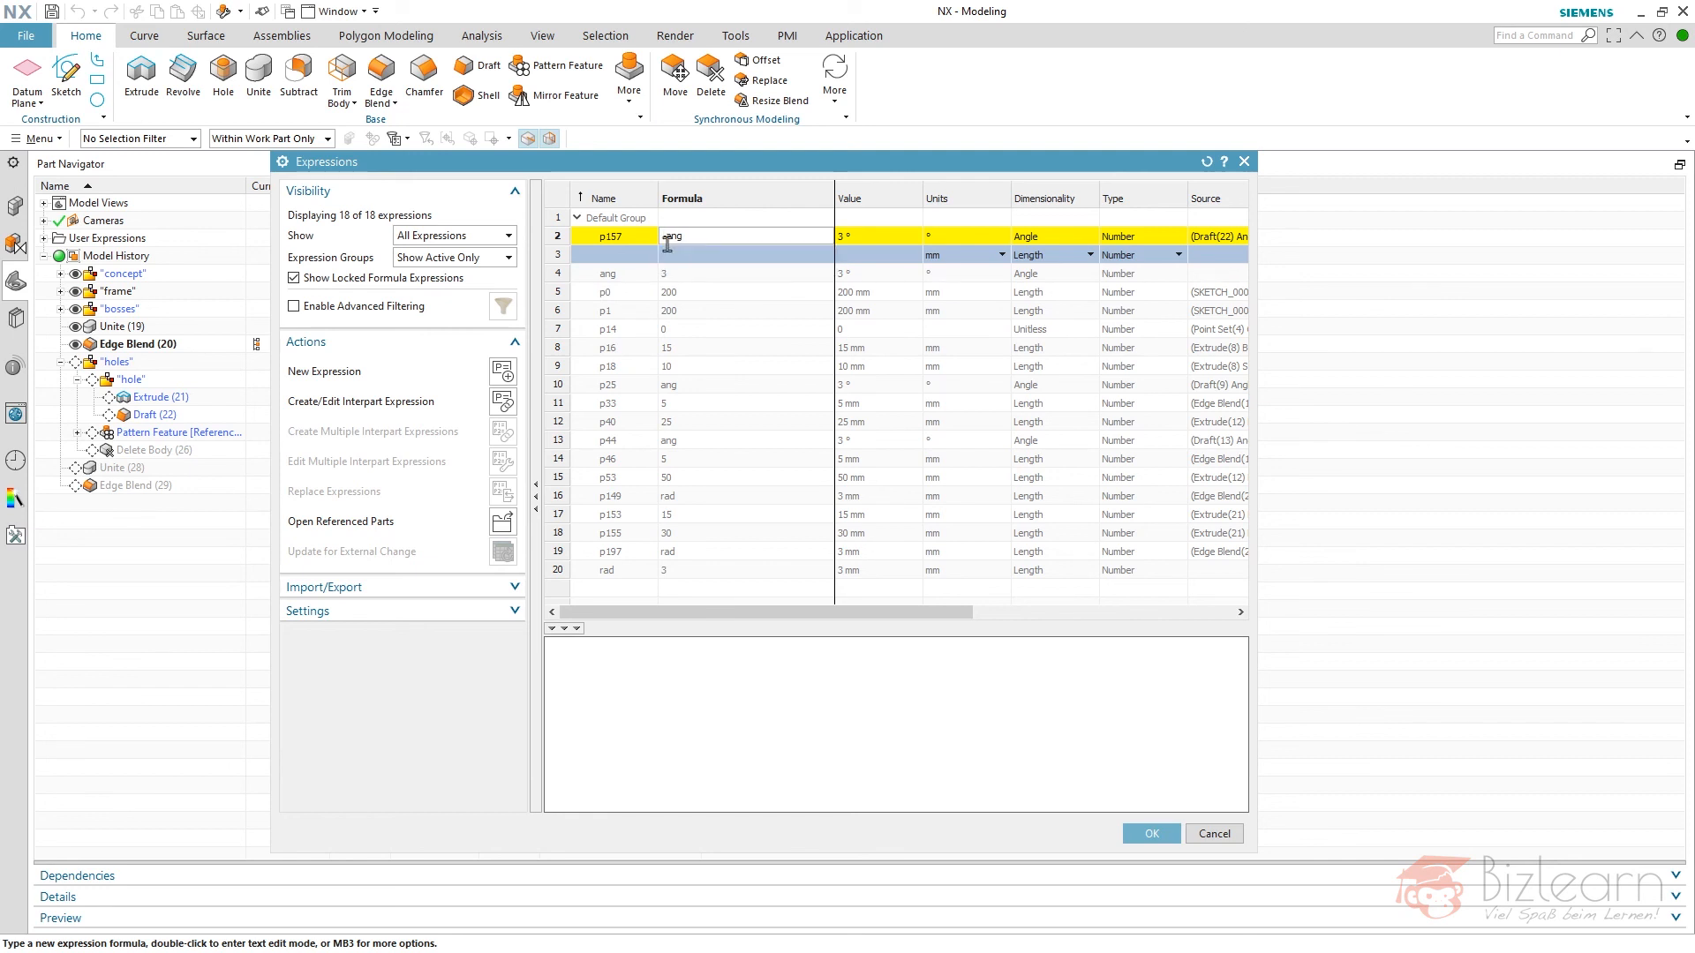
middle_click(827, 358)
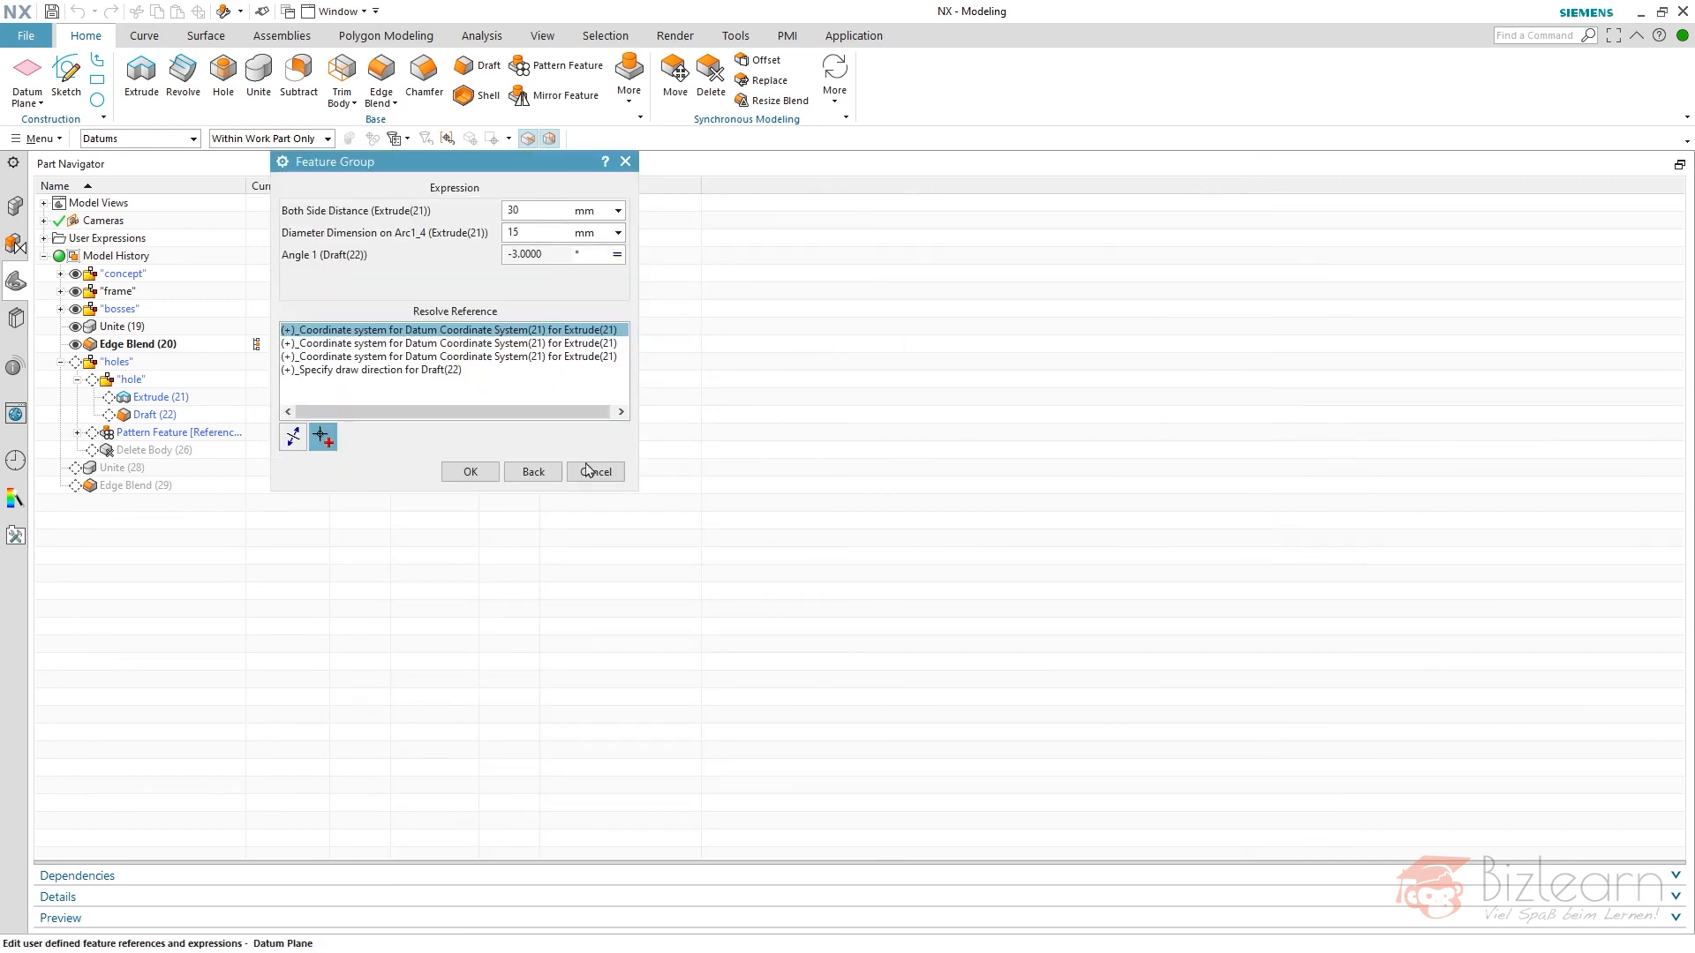
middle_click(518, 479)
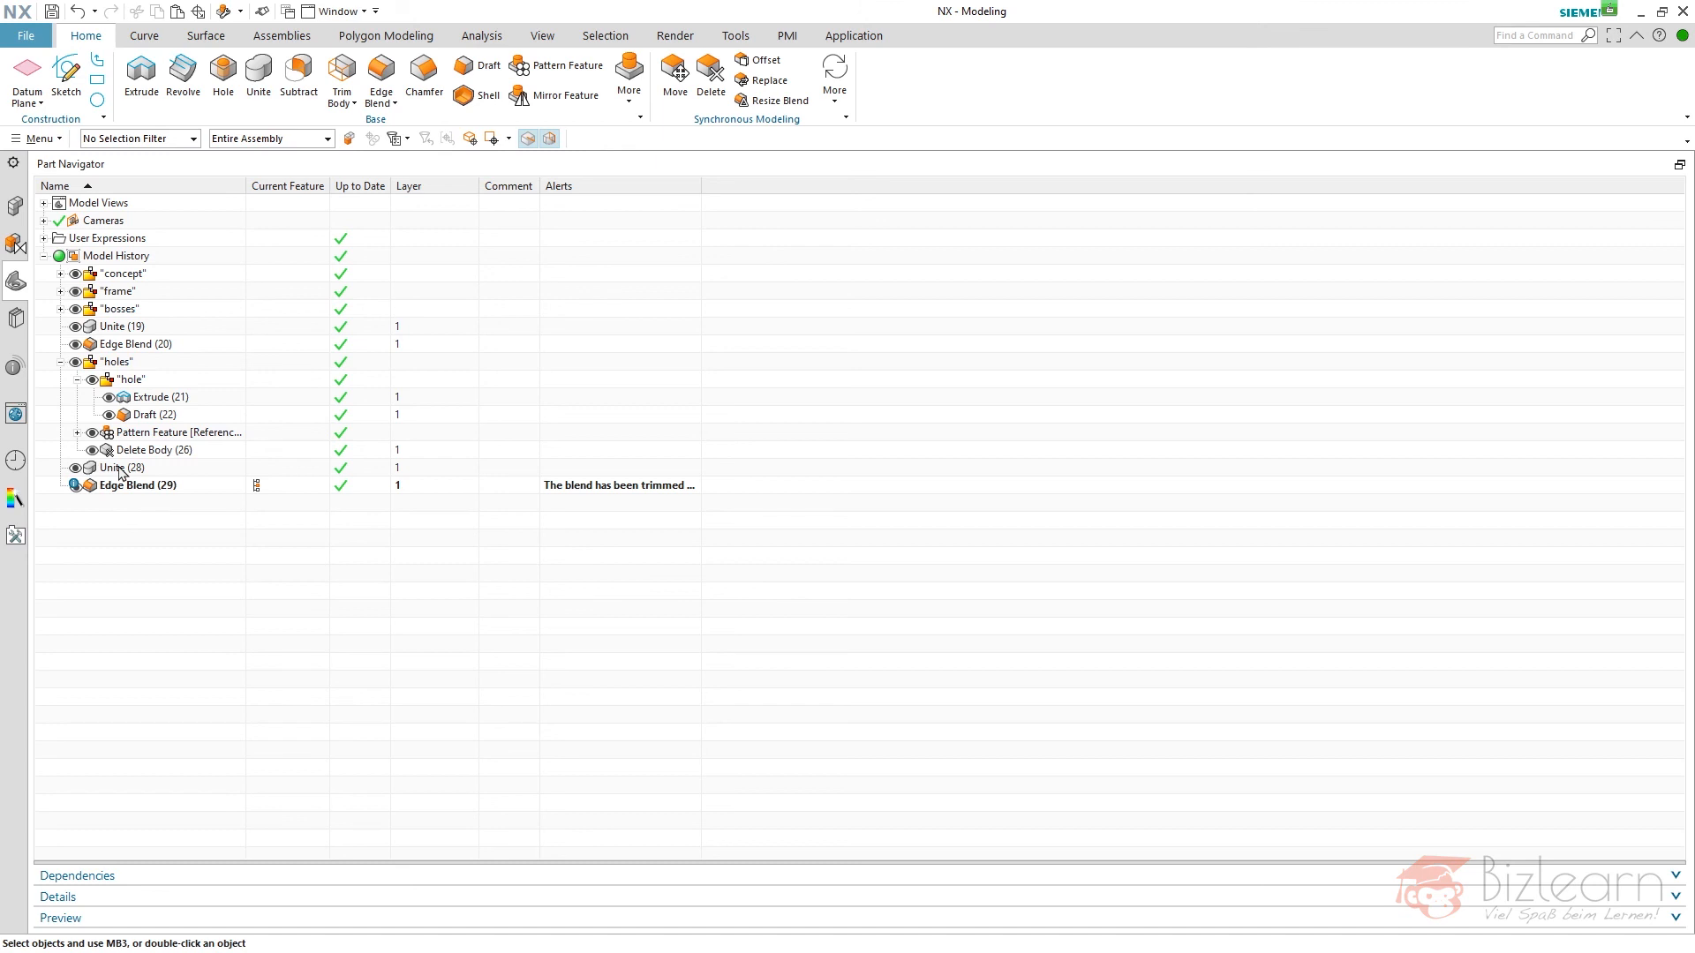
- Convert the Unite that follows the "holes" group to a Subtract
click(121, 470)
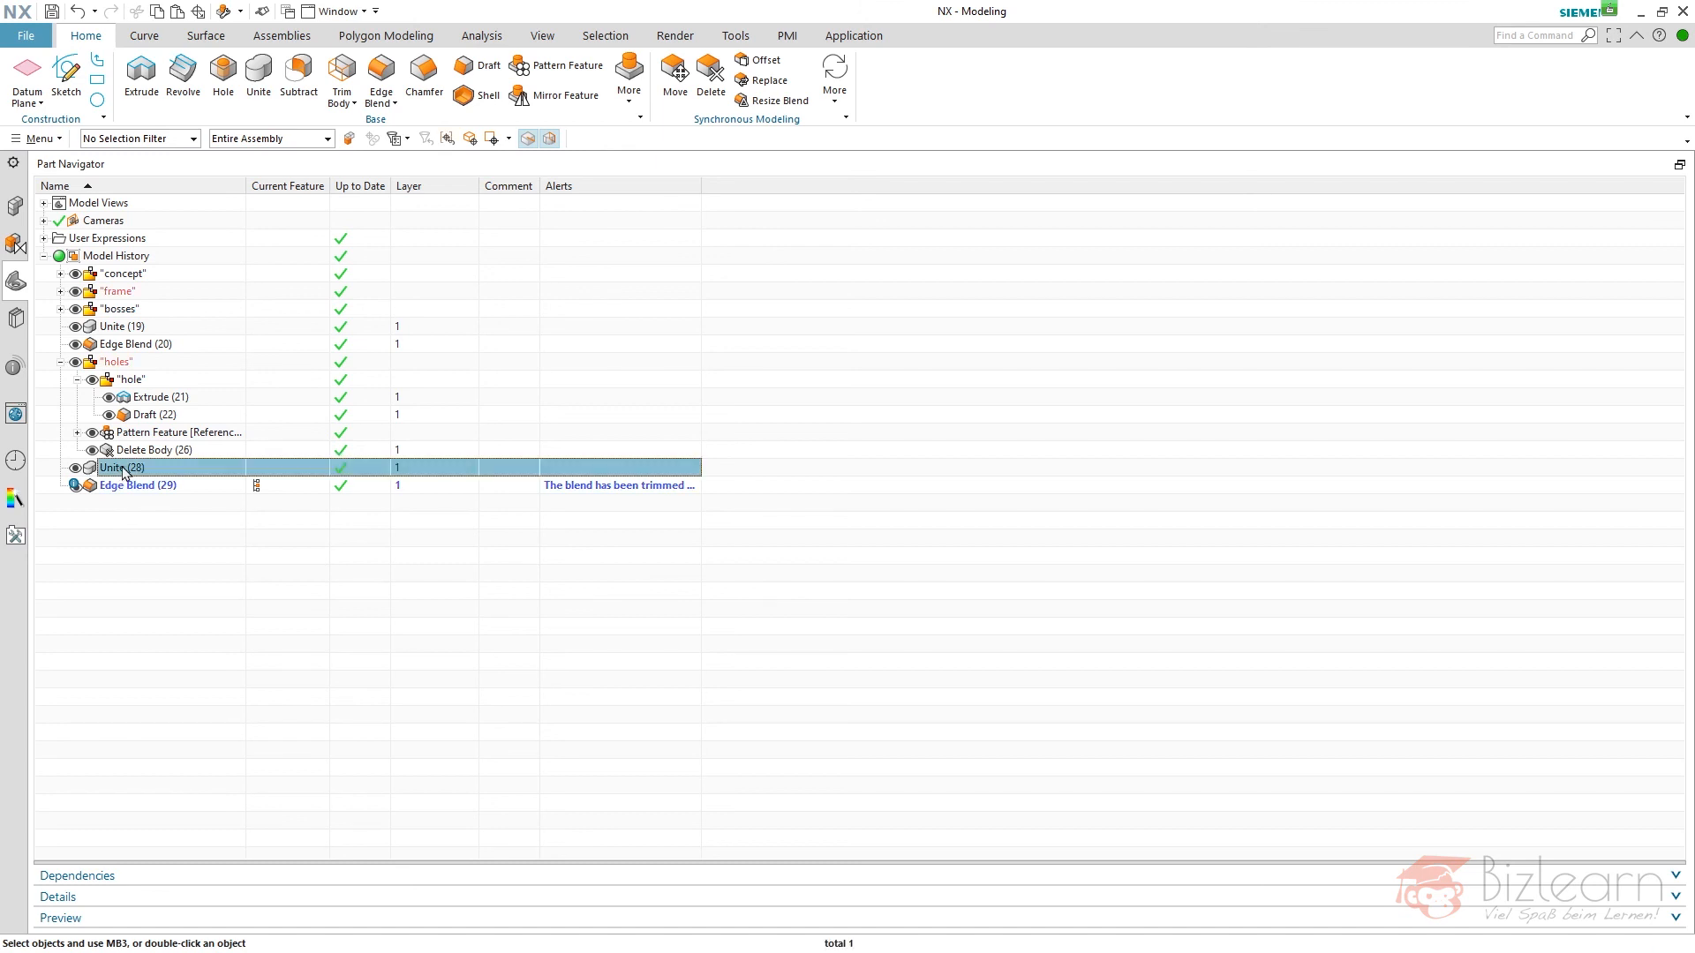
right_click(123, 472)
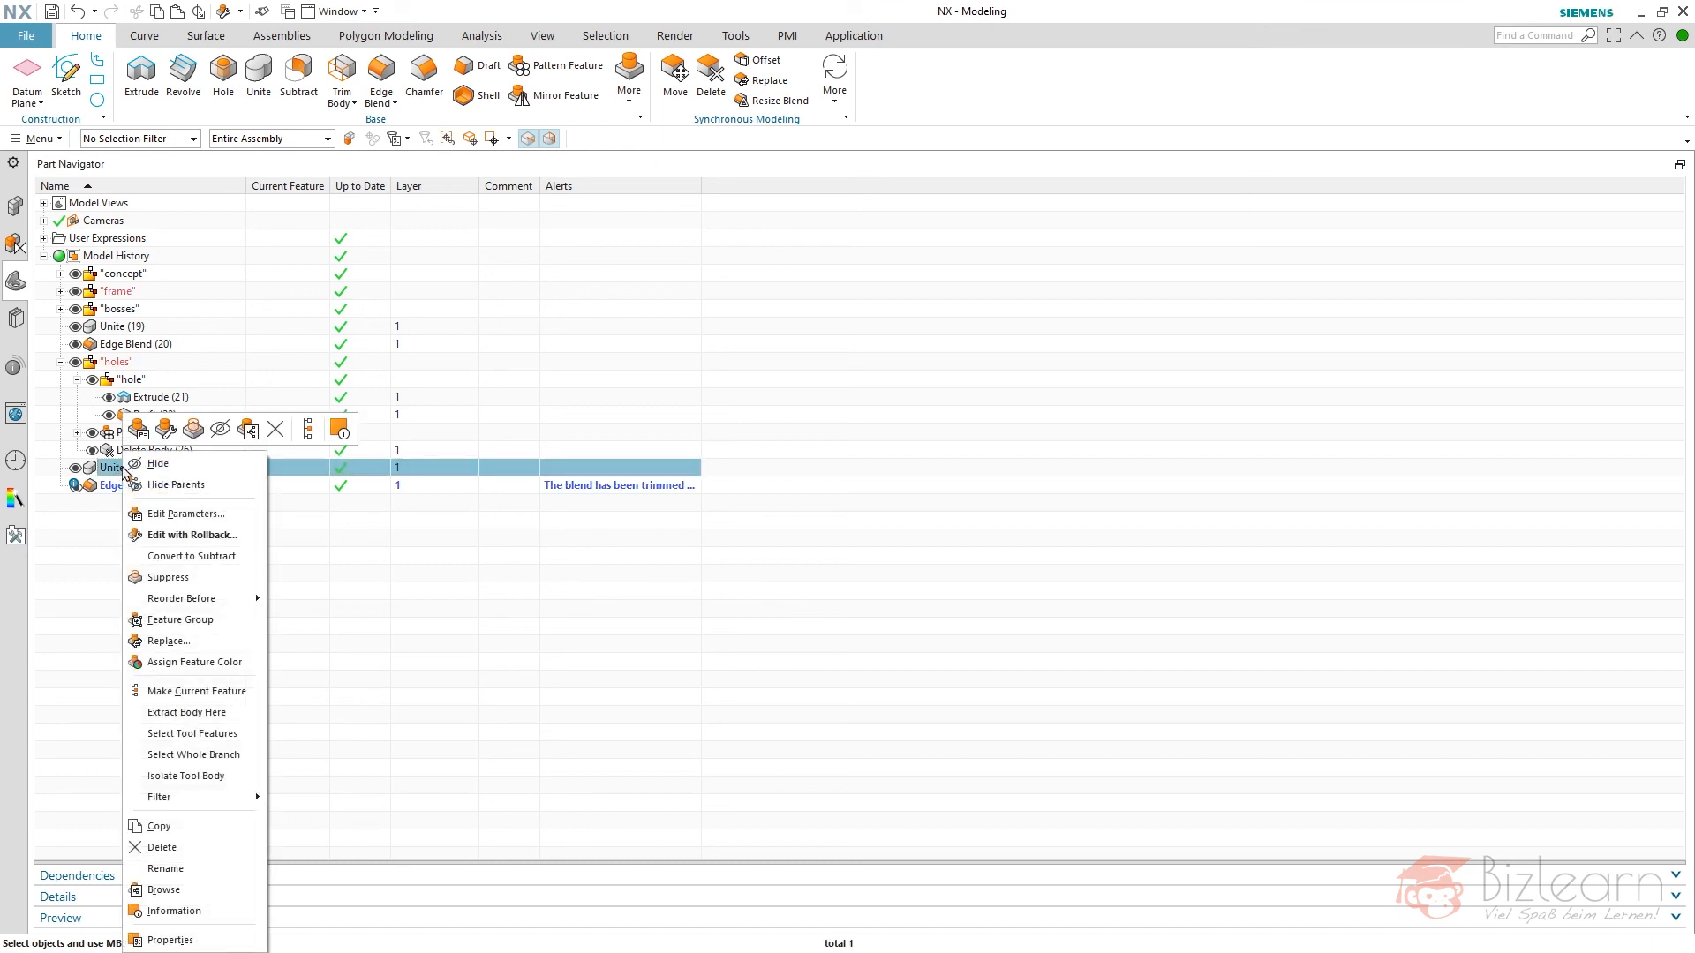
click(206, 560)
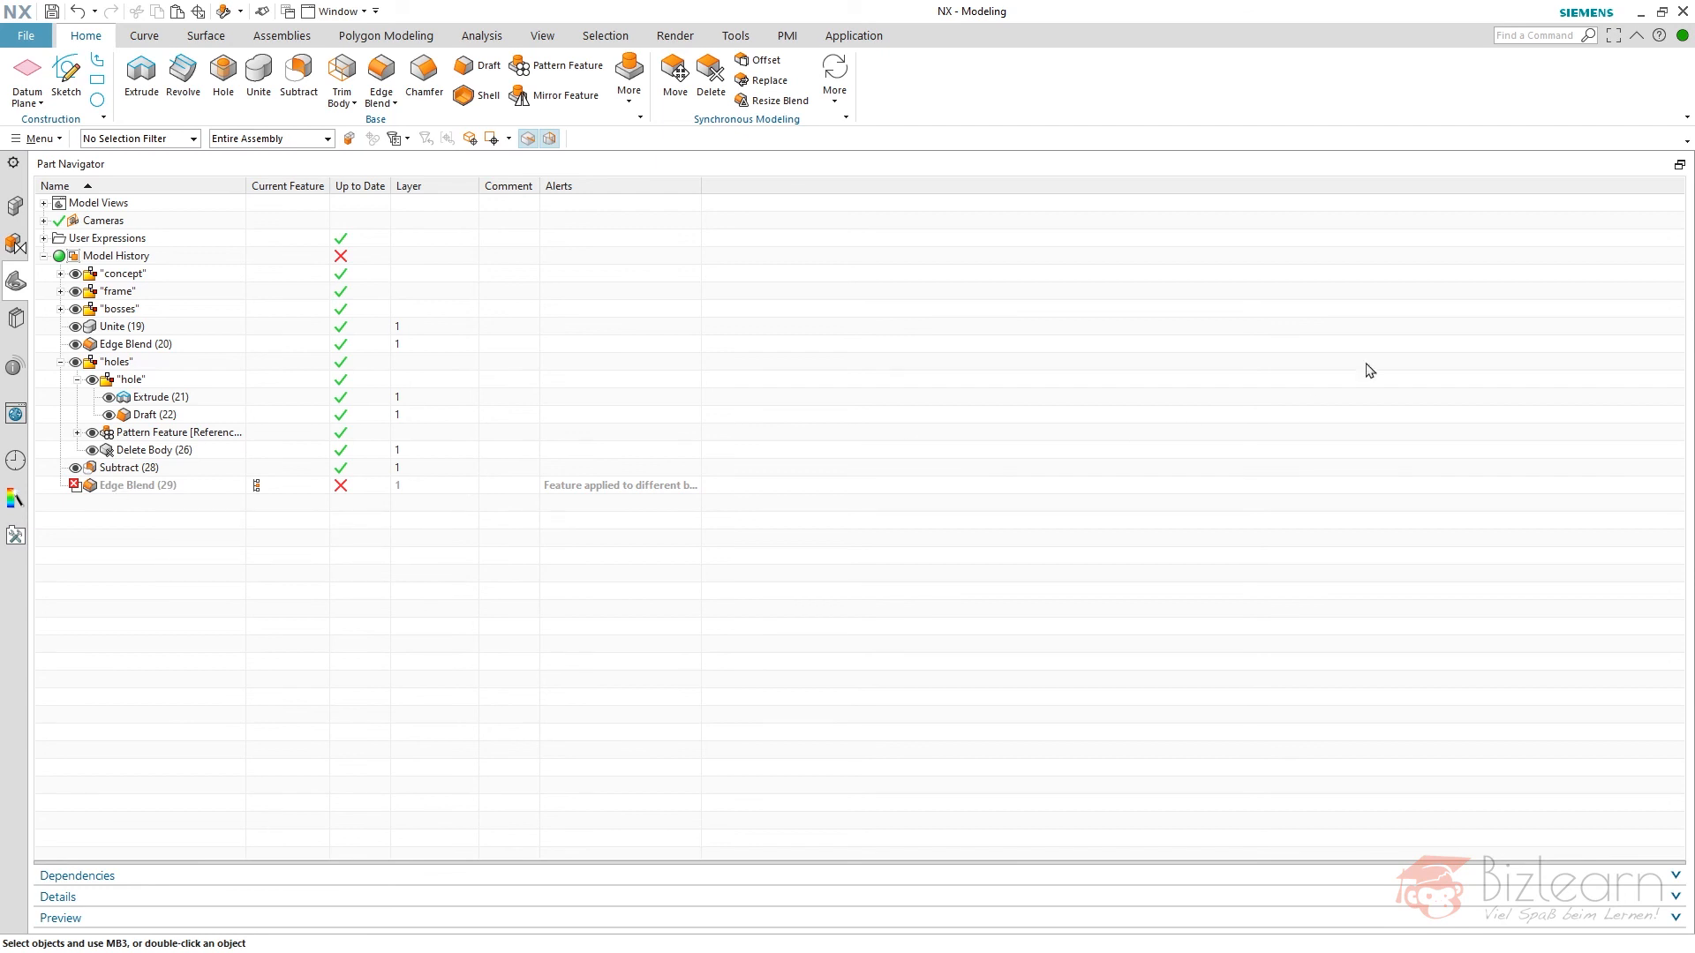
- Bring back the graphics view and set the section circle diameter of the hole Extrude to 15 mm
click(1679, 165)
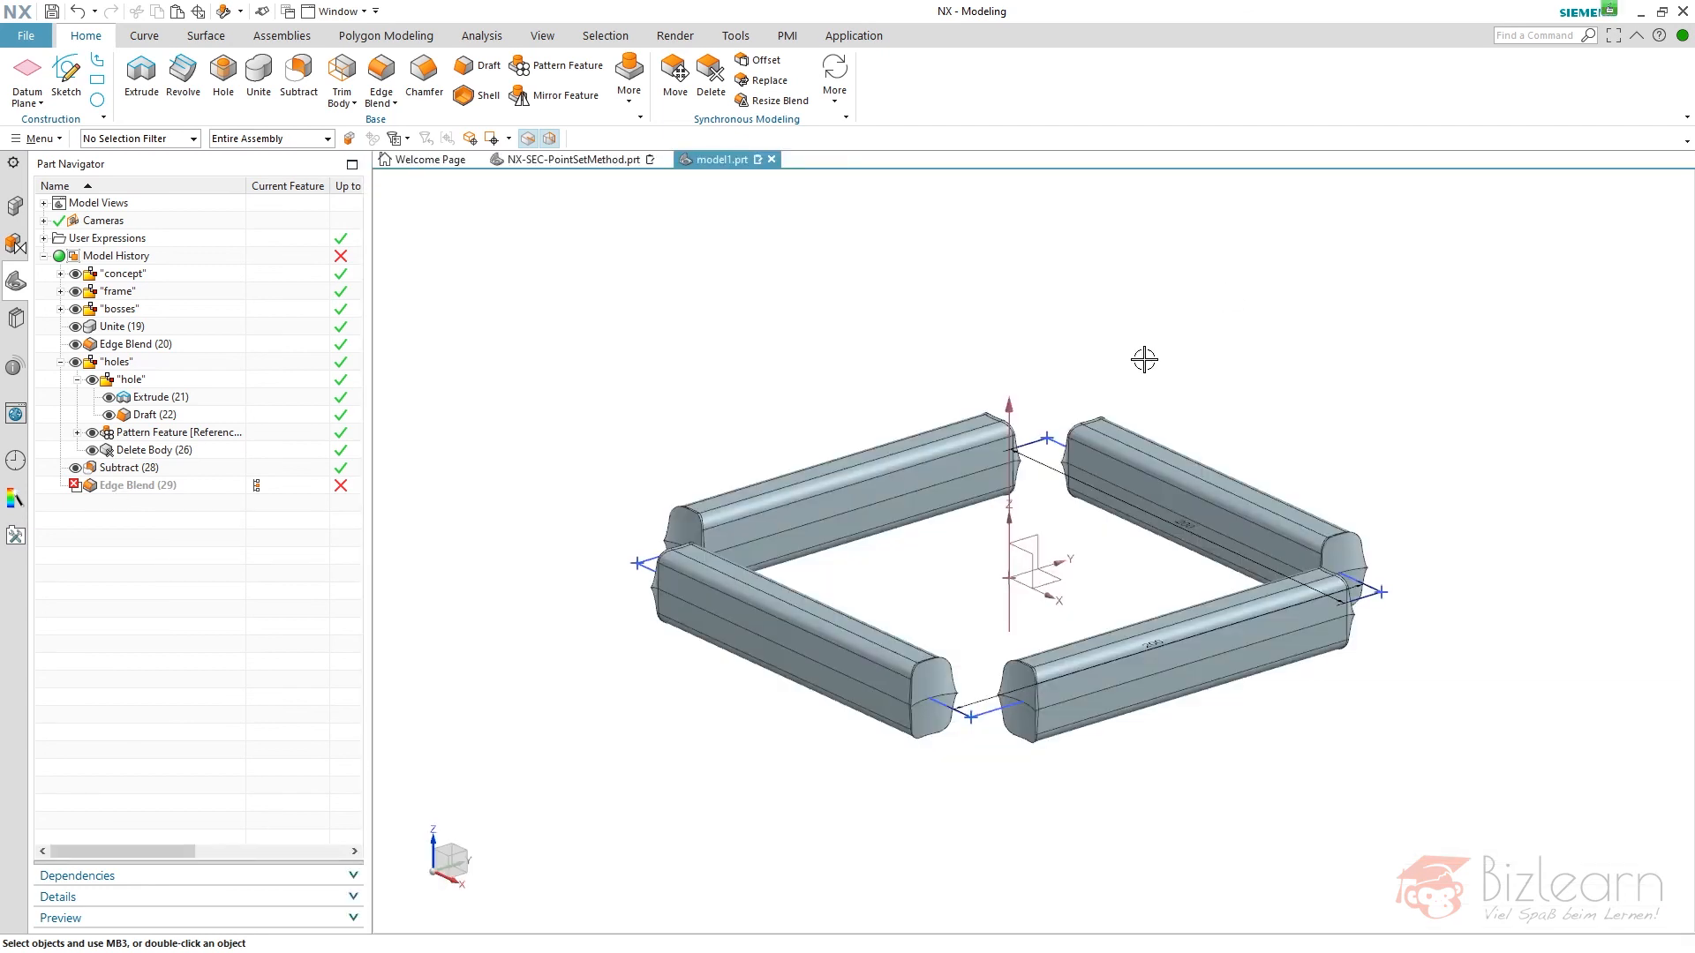
scroll(624, 589, up, 3)
click(176, 398)
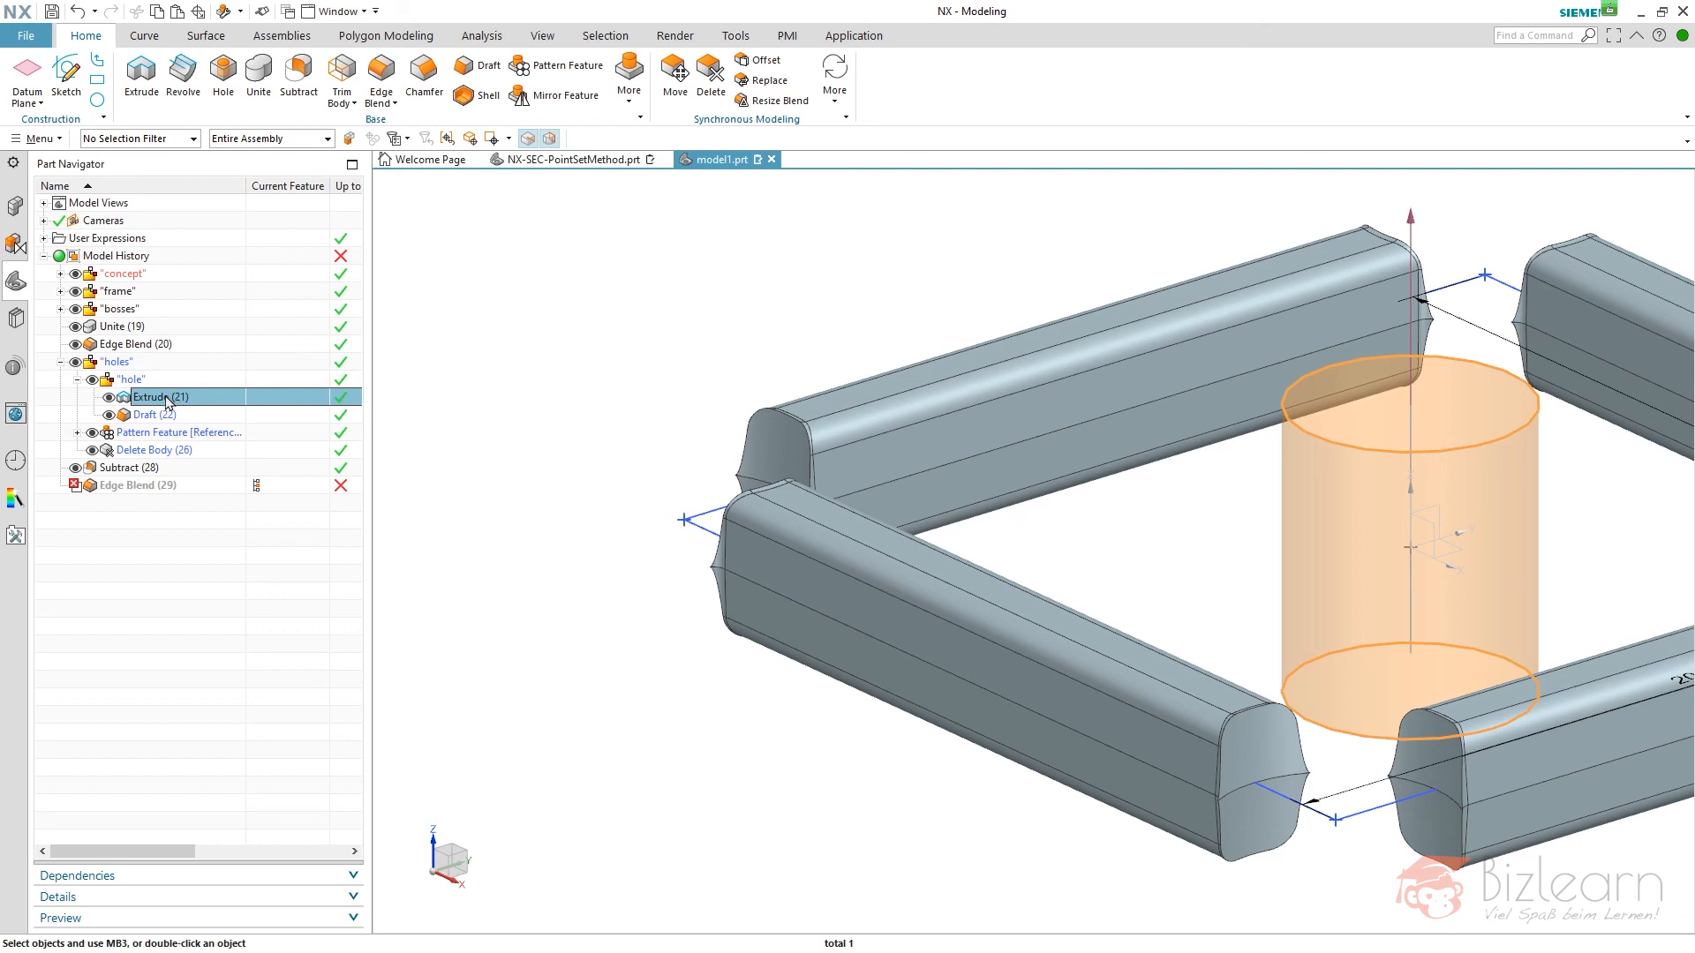
double_click(164, 398)
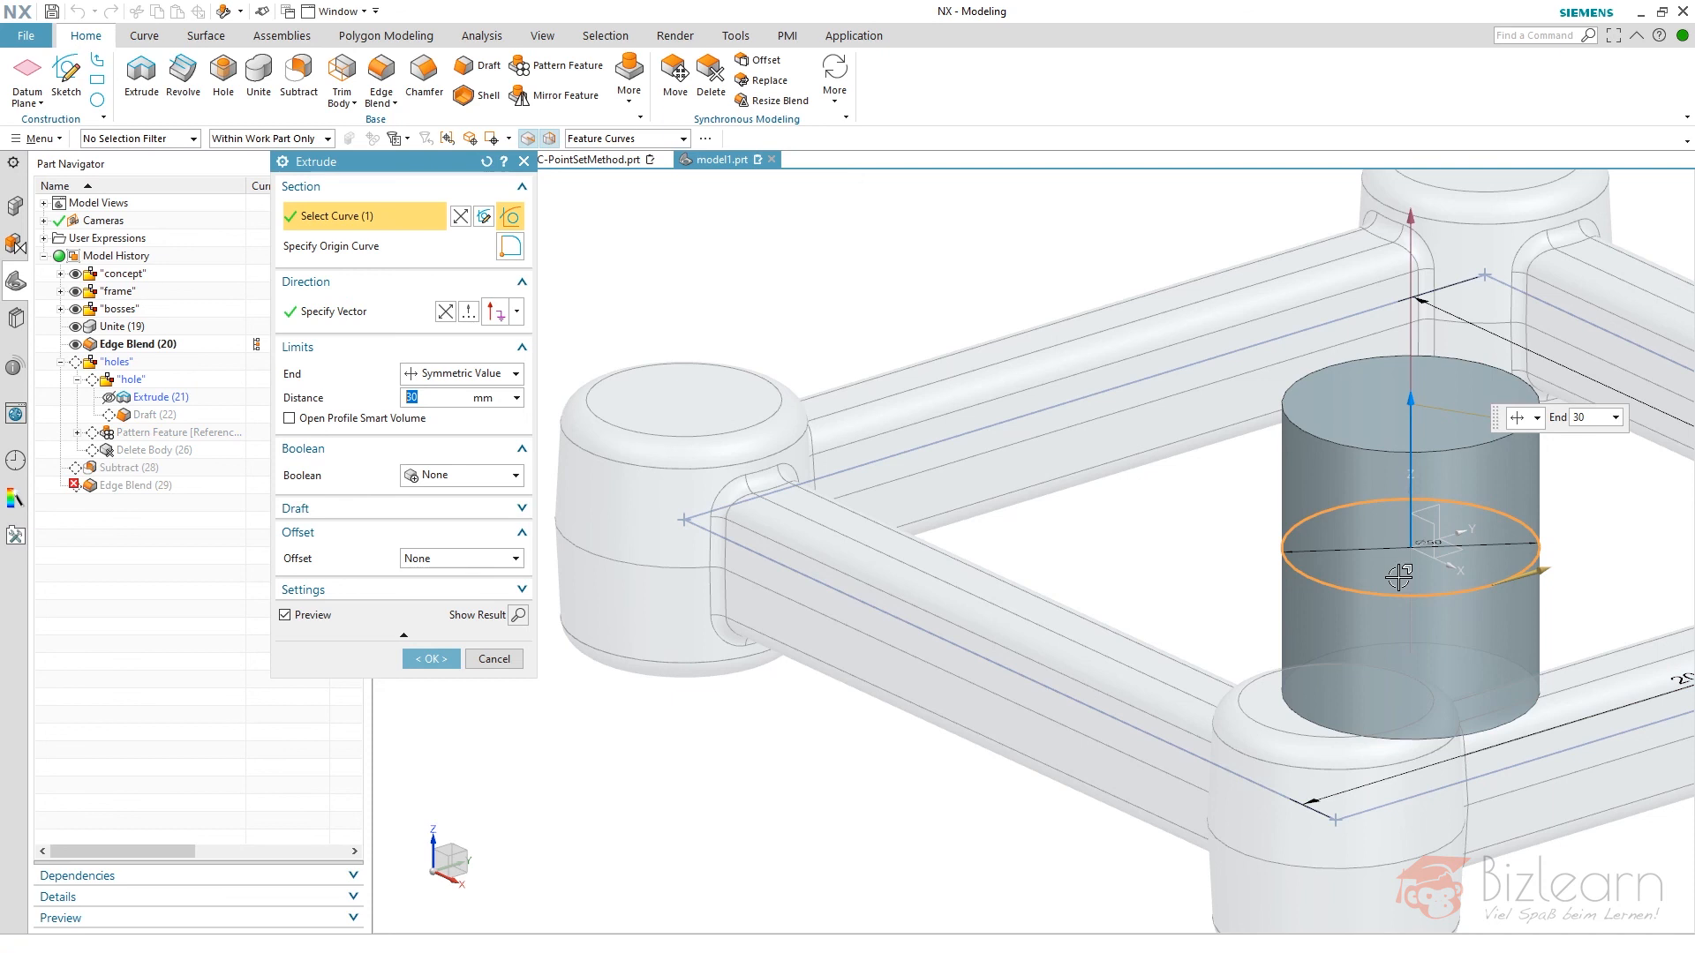
click(1307, 546)
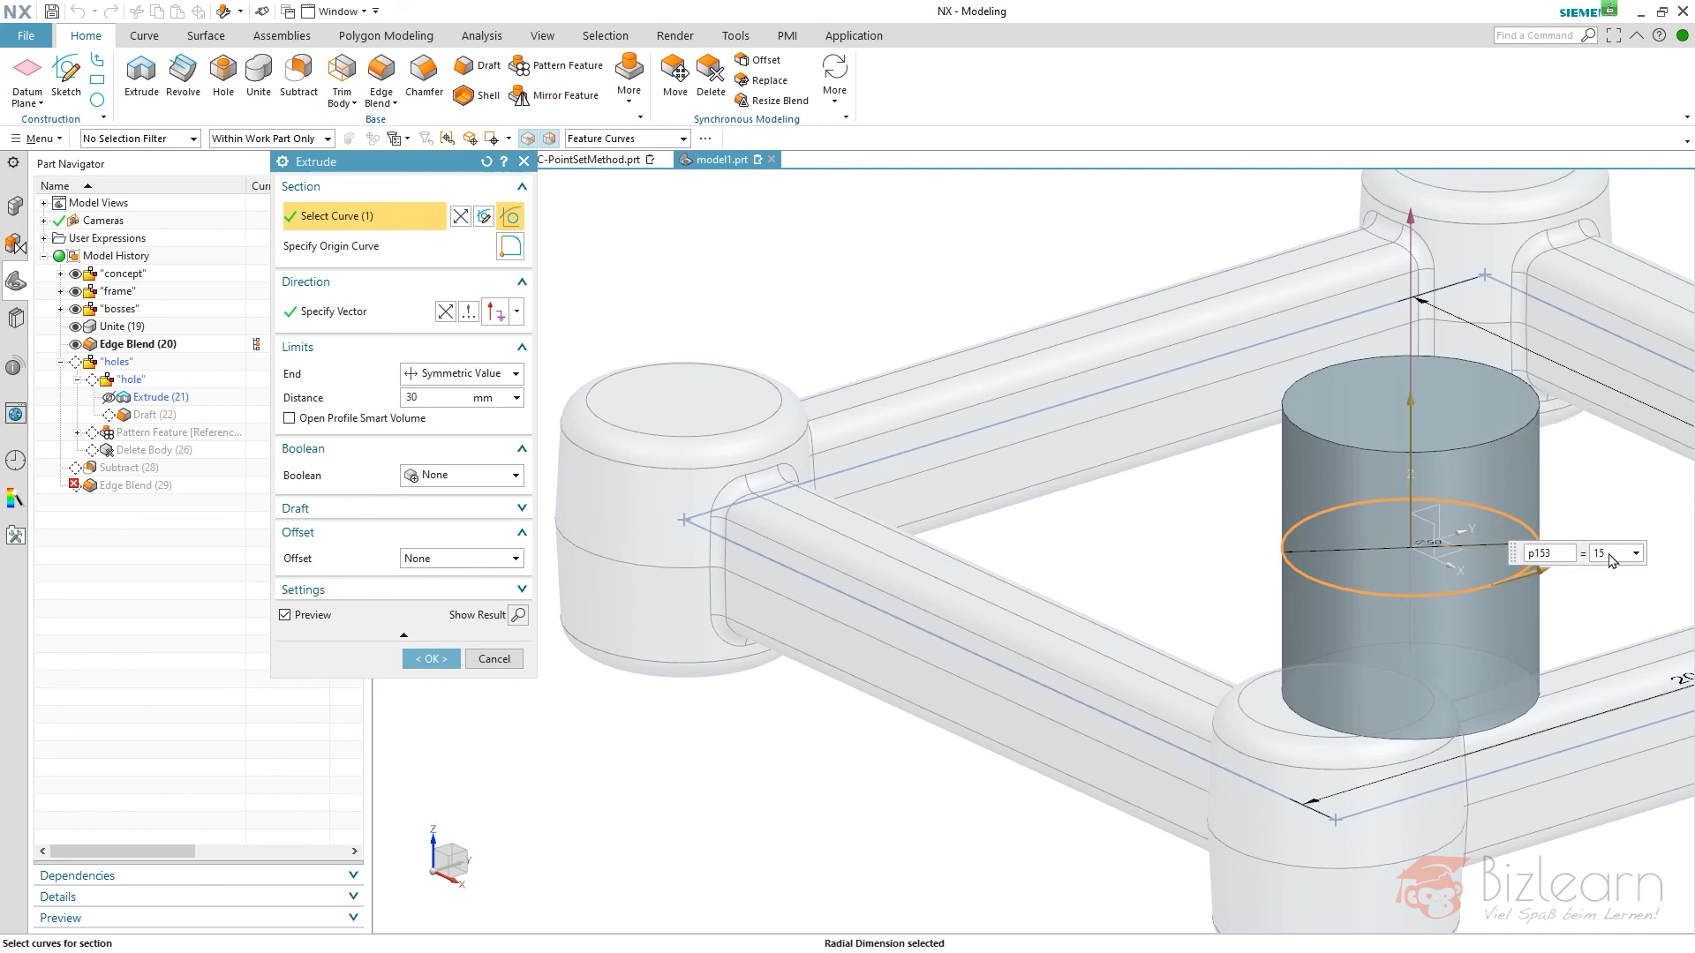
key(Return)
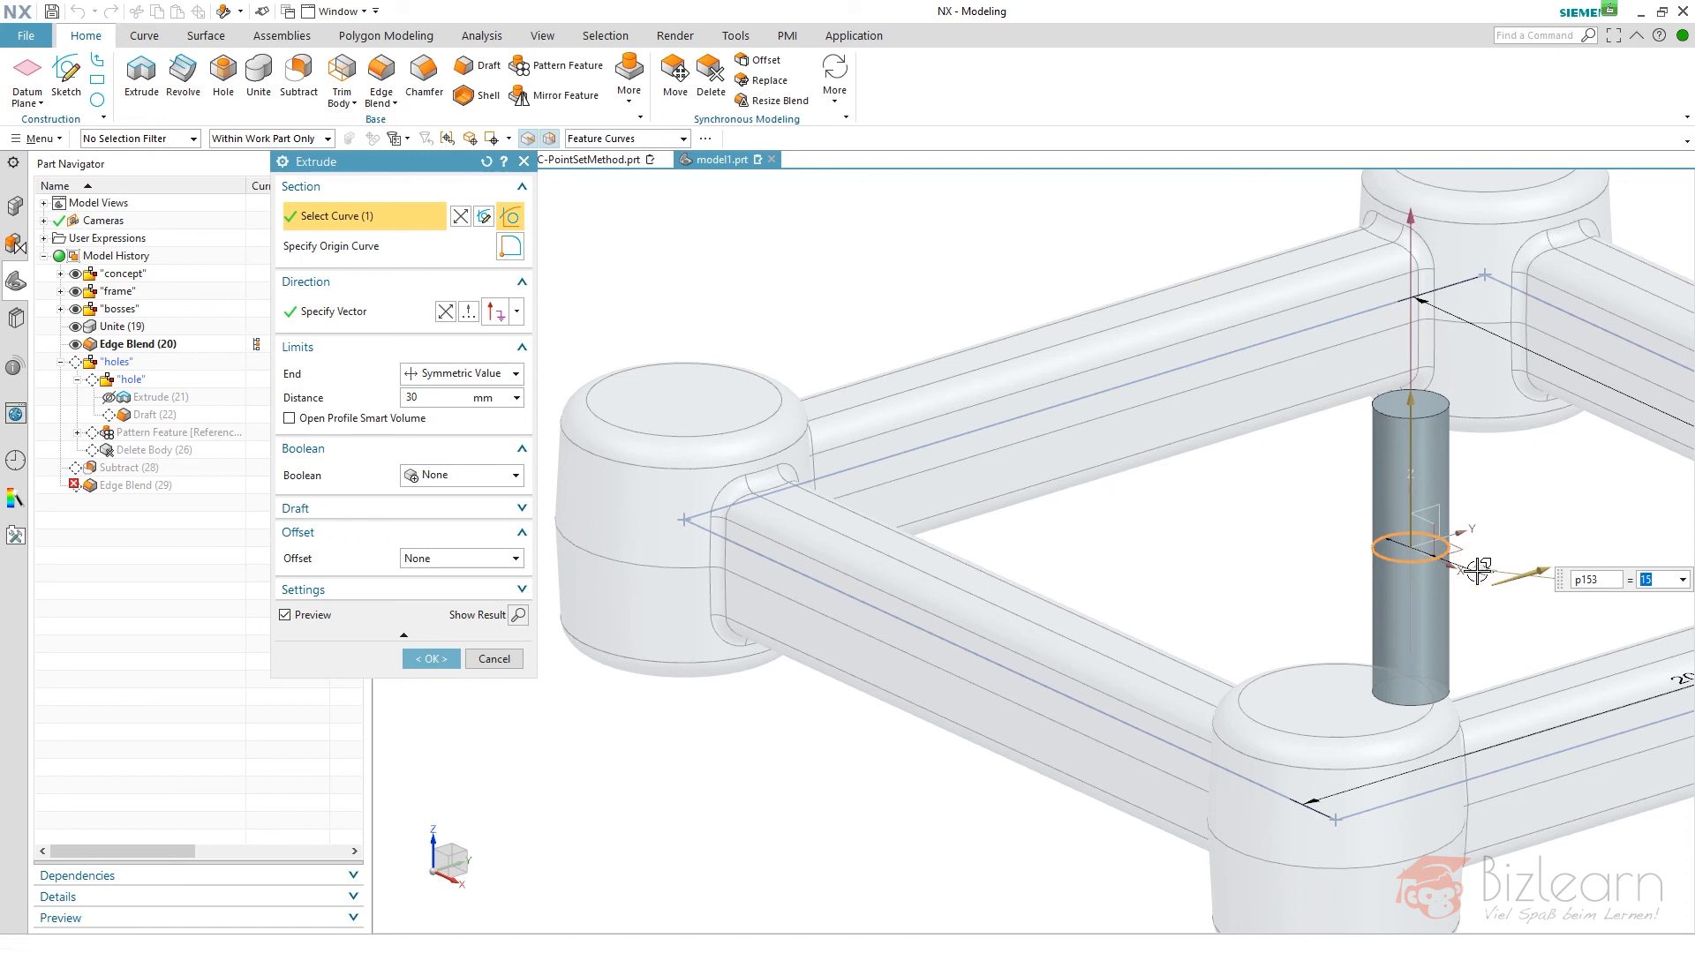
middle_click(1253, 556)
- Examine the blended corner holes from above and in perspective, and collapse the "holes" group
scroll(541, 575, down, 3)
middle_drag(572, 551, 577, 631)
key(F8)
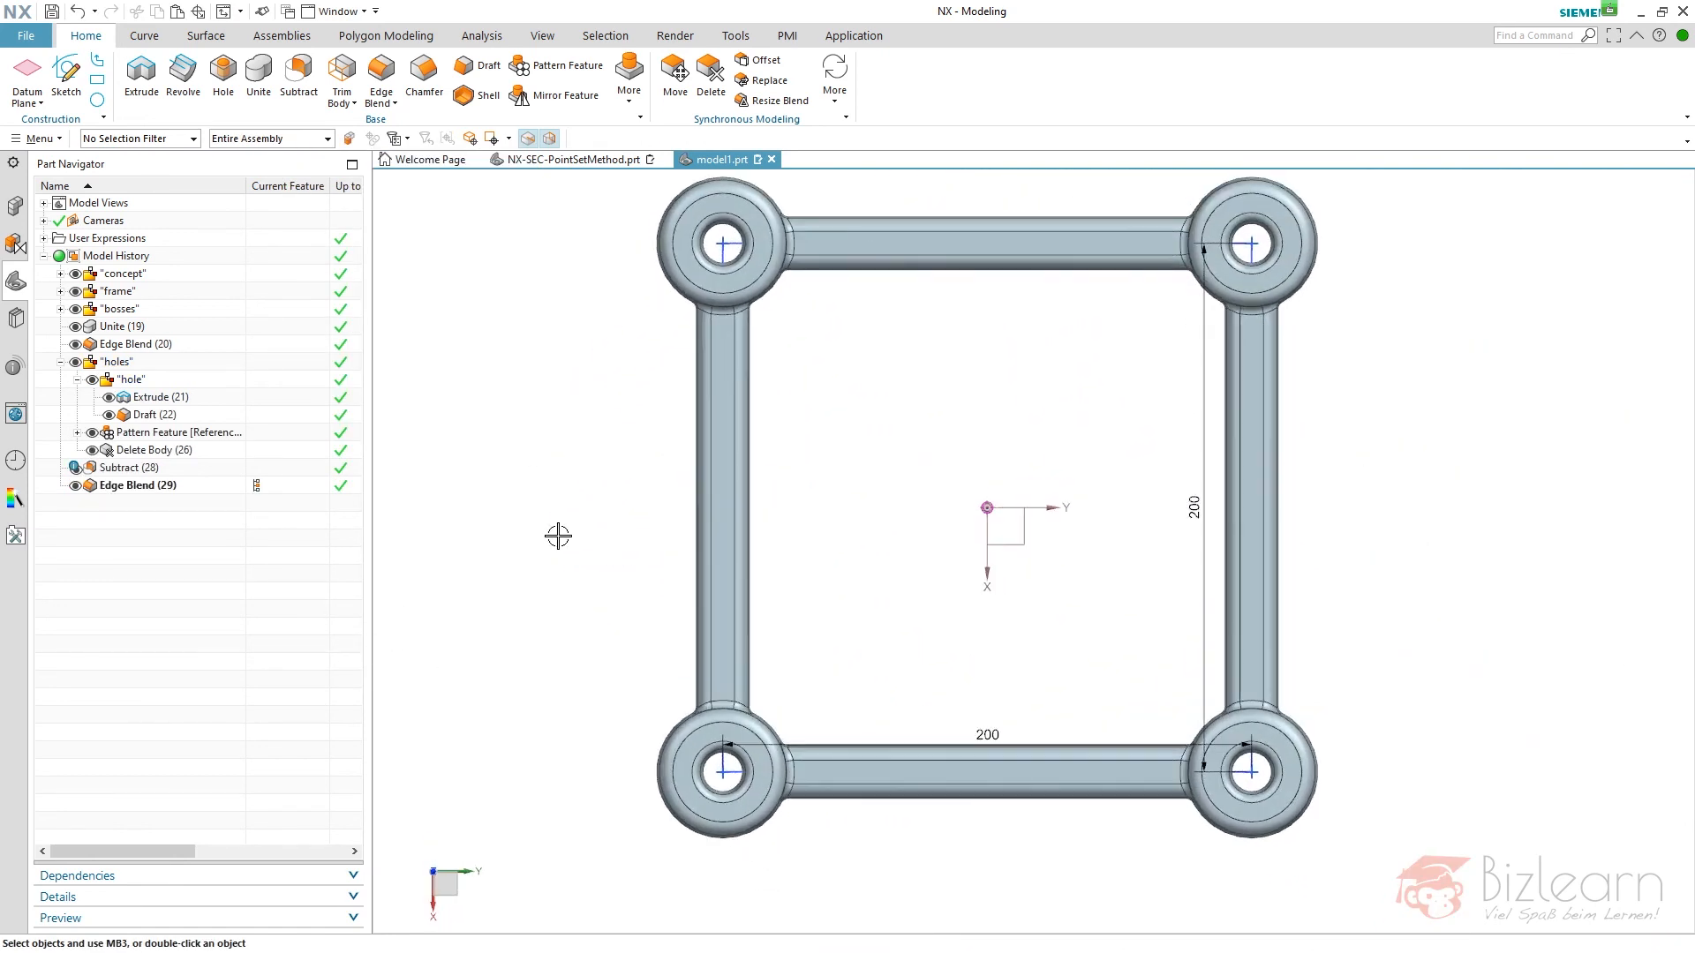
scroll(709, 821, up, 6)
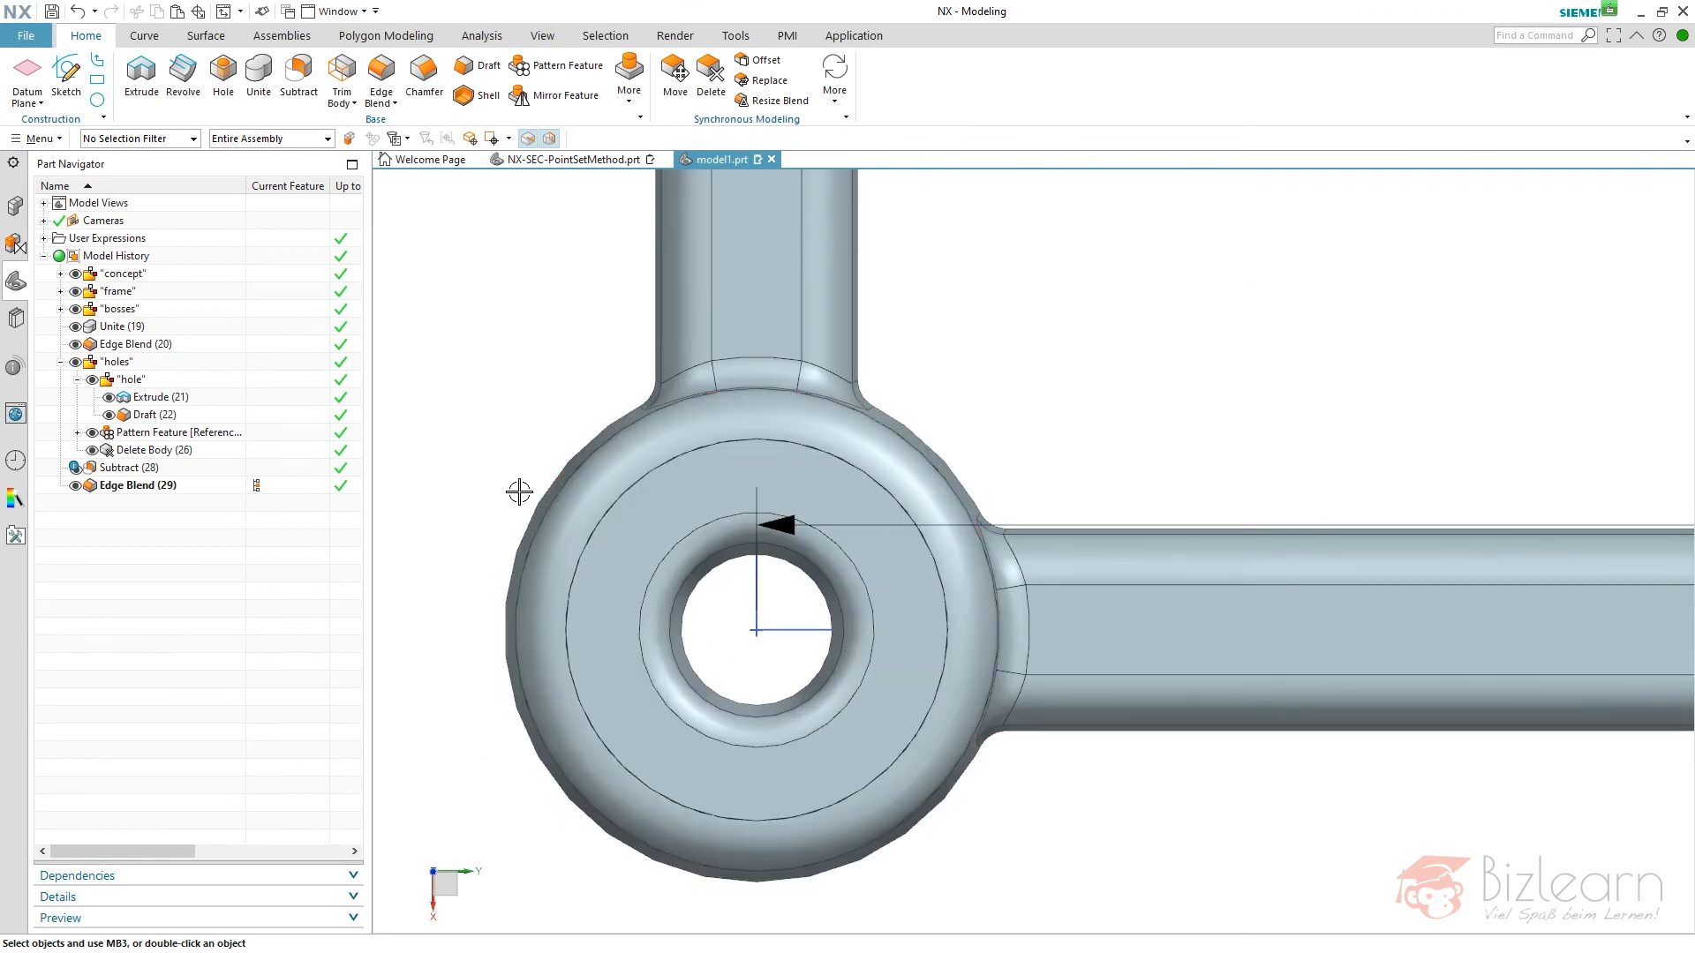
scroll(507, 492, down, 2)
scroll(575, 576, up, 2)
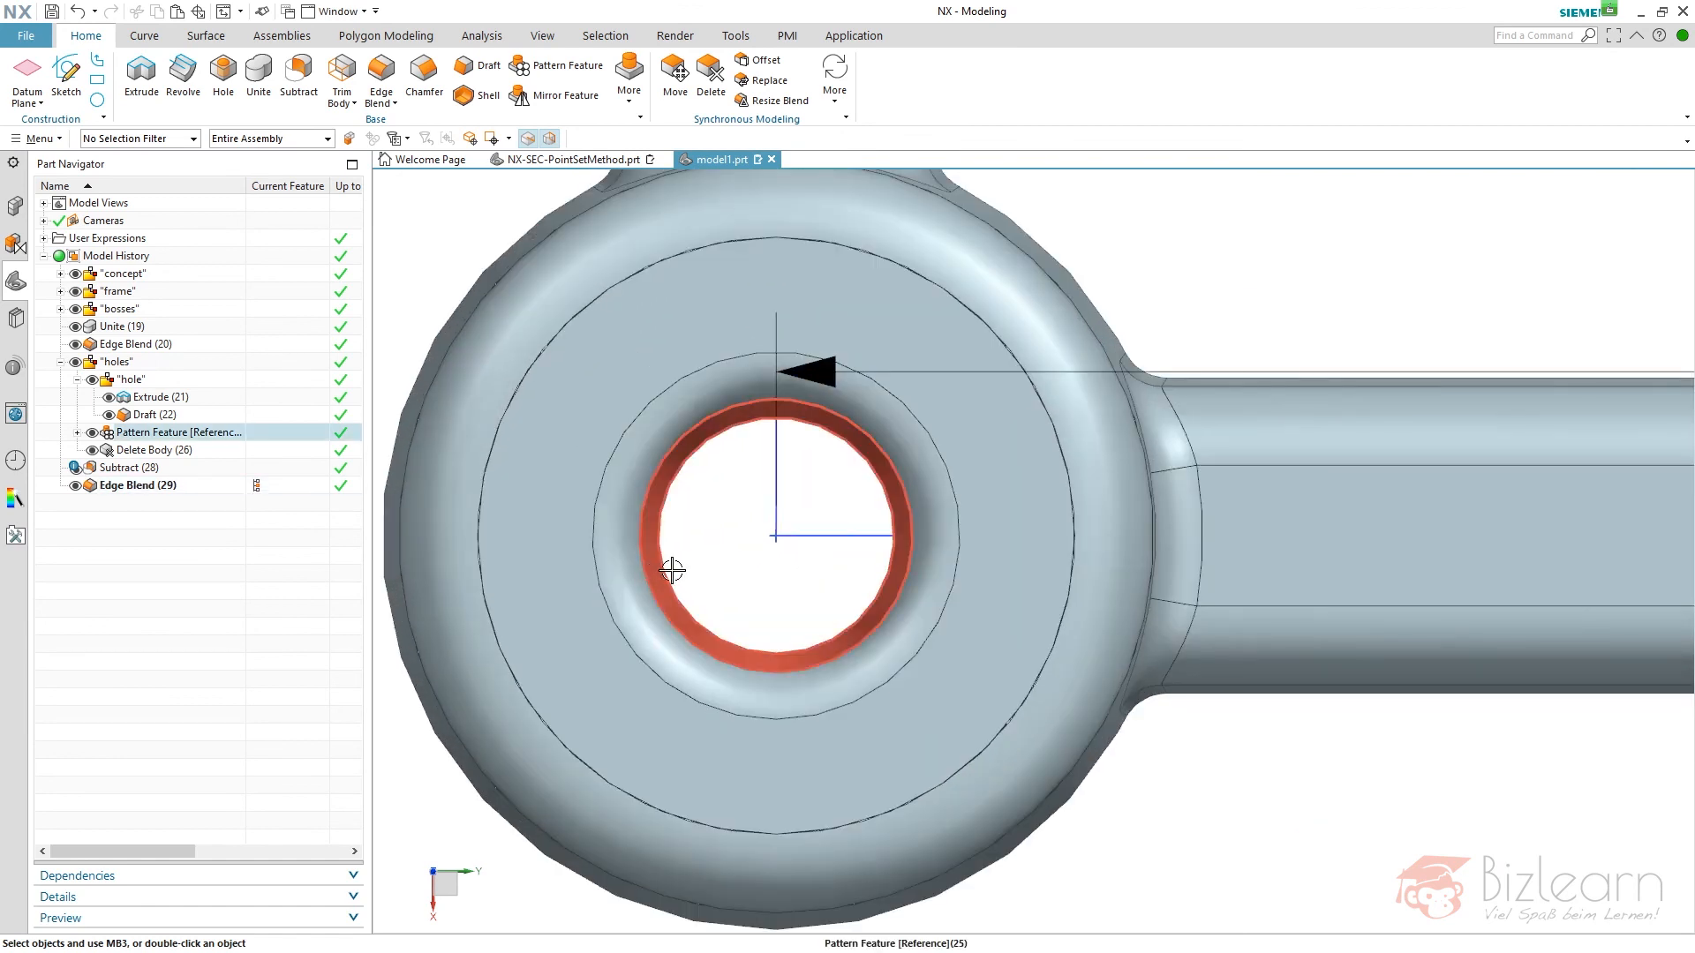
scroll(386, 544, down, 2)
click(60, 362)
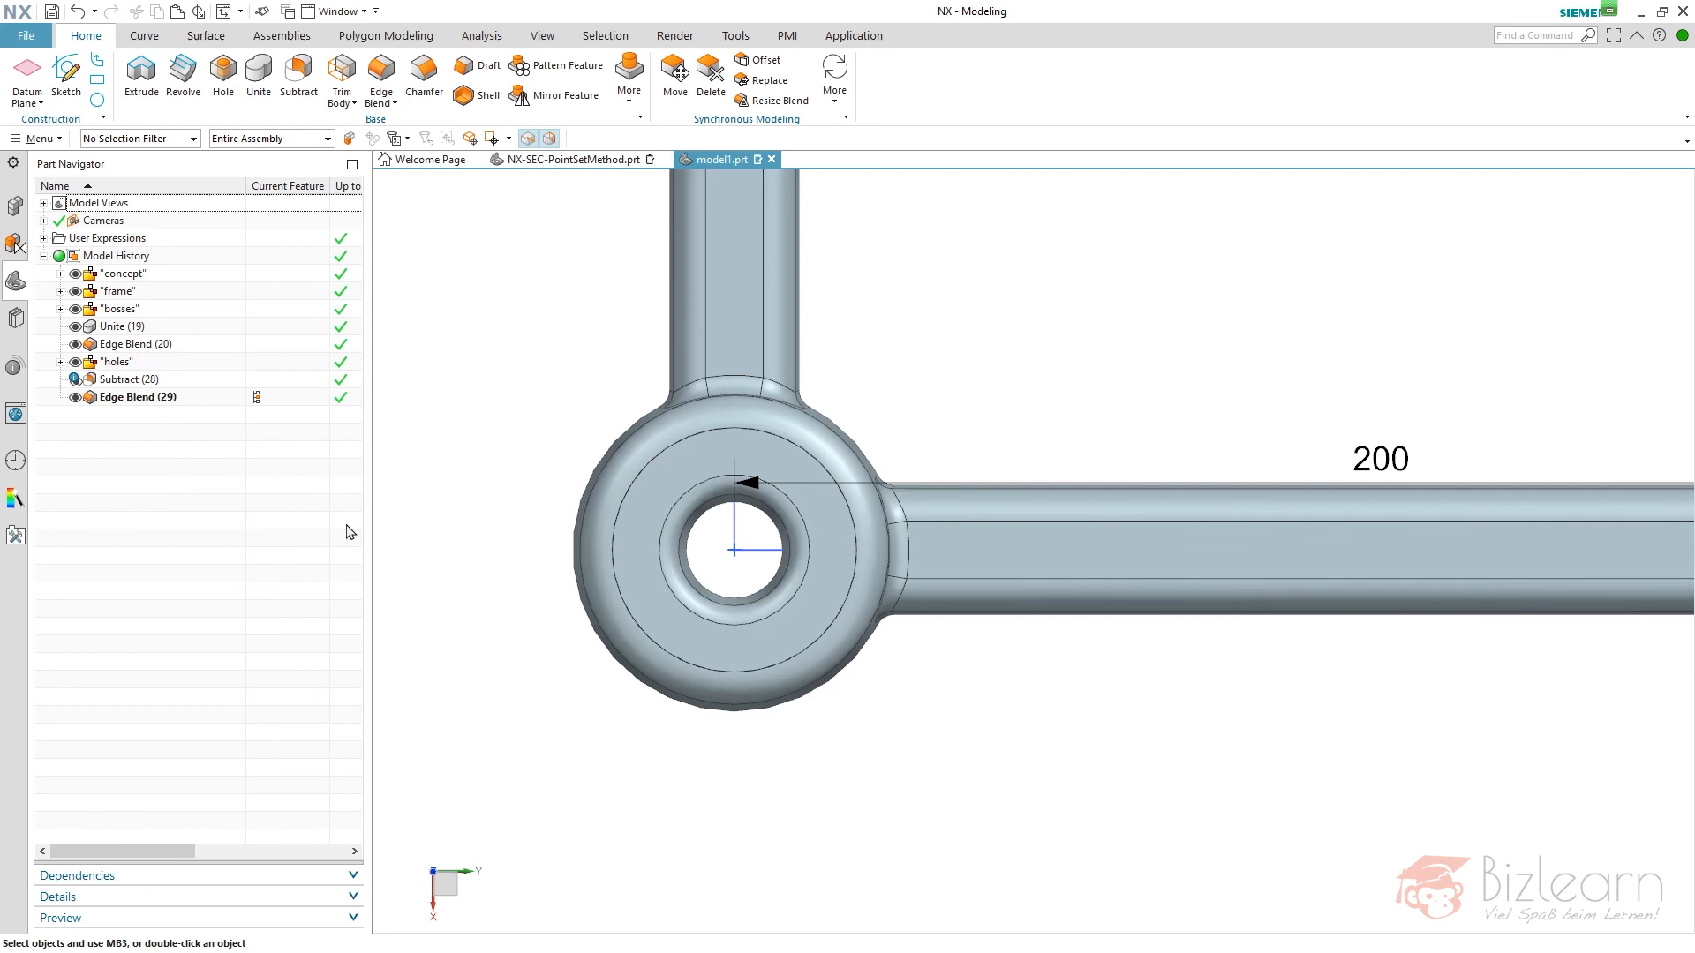
scroll(654, 768, down, 5)
middle_drag(774, 657, 757, 473)
scroll(794, 389, up, 5)
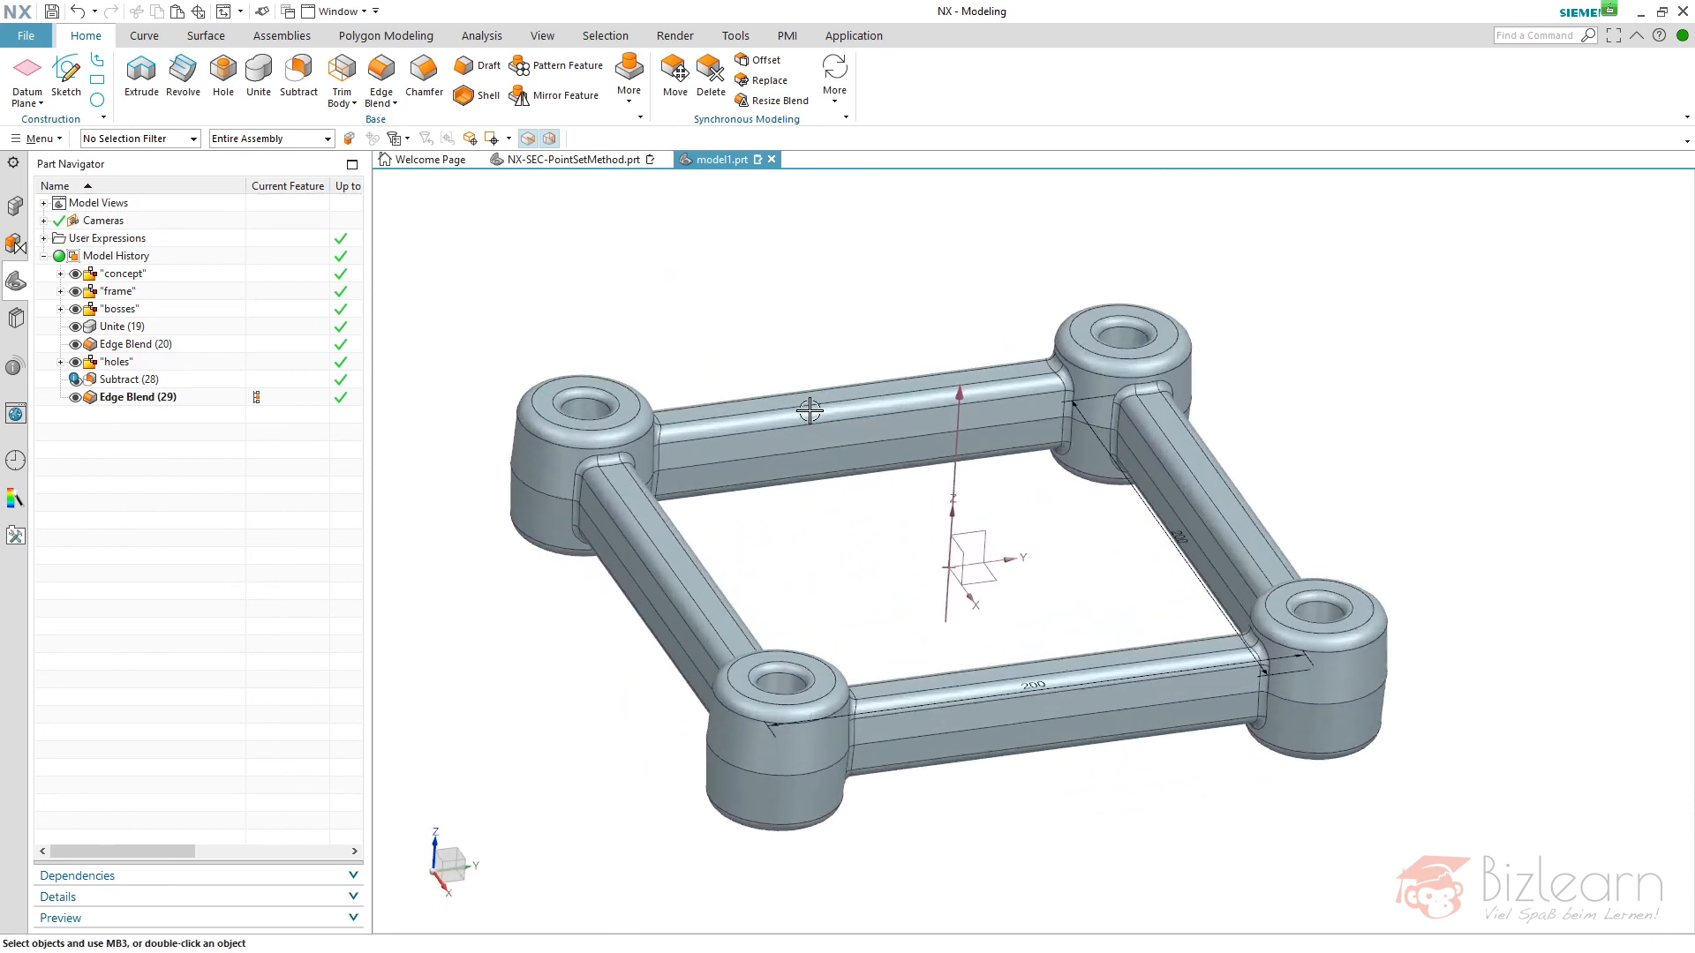
- Open the sketch in the "concept" group for editing and delete all its curves and dimensions
click(60, 292)
click(60, 291)
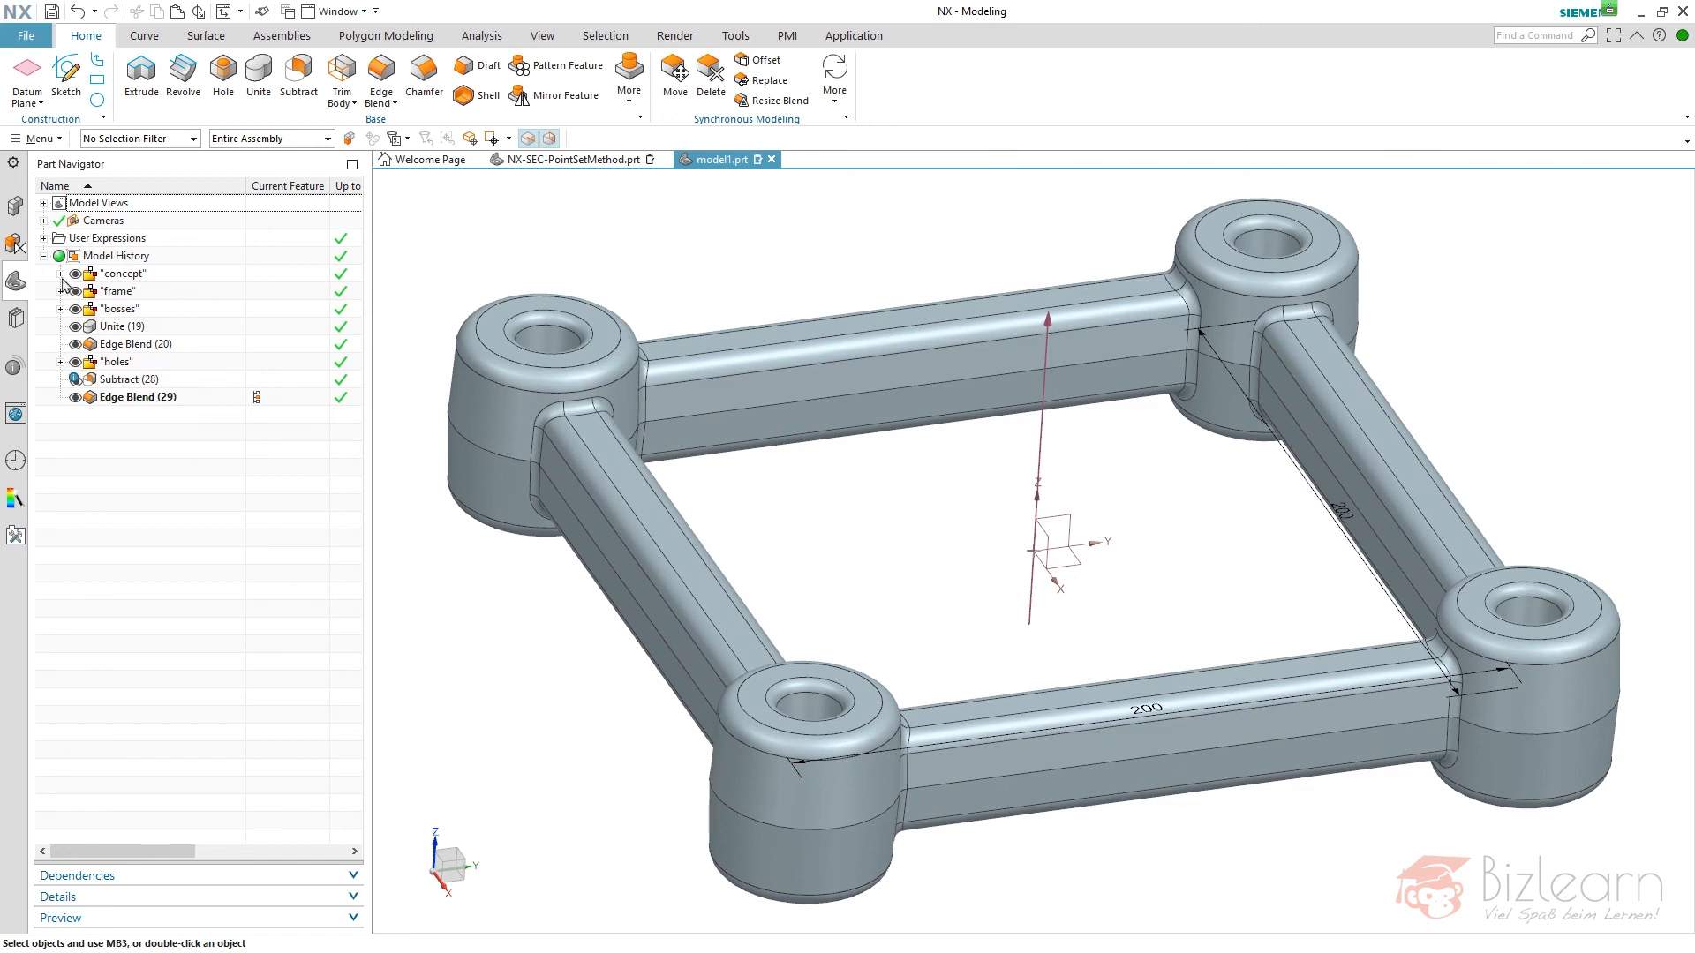
click(60, 274)
click(150, 328)
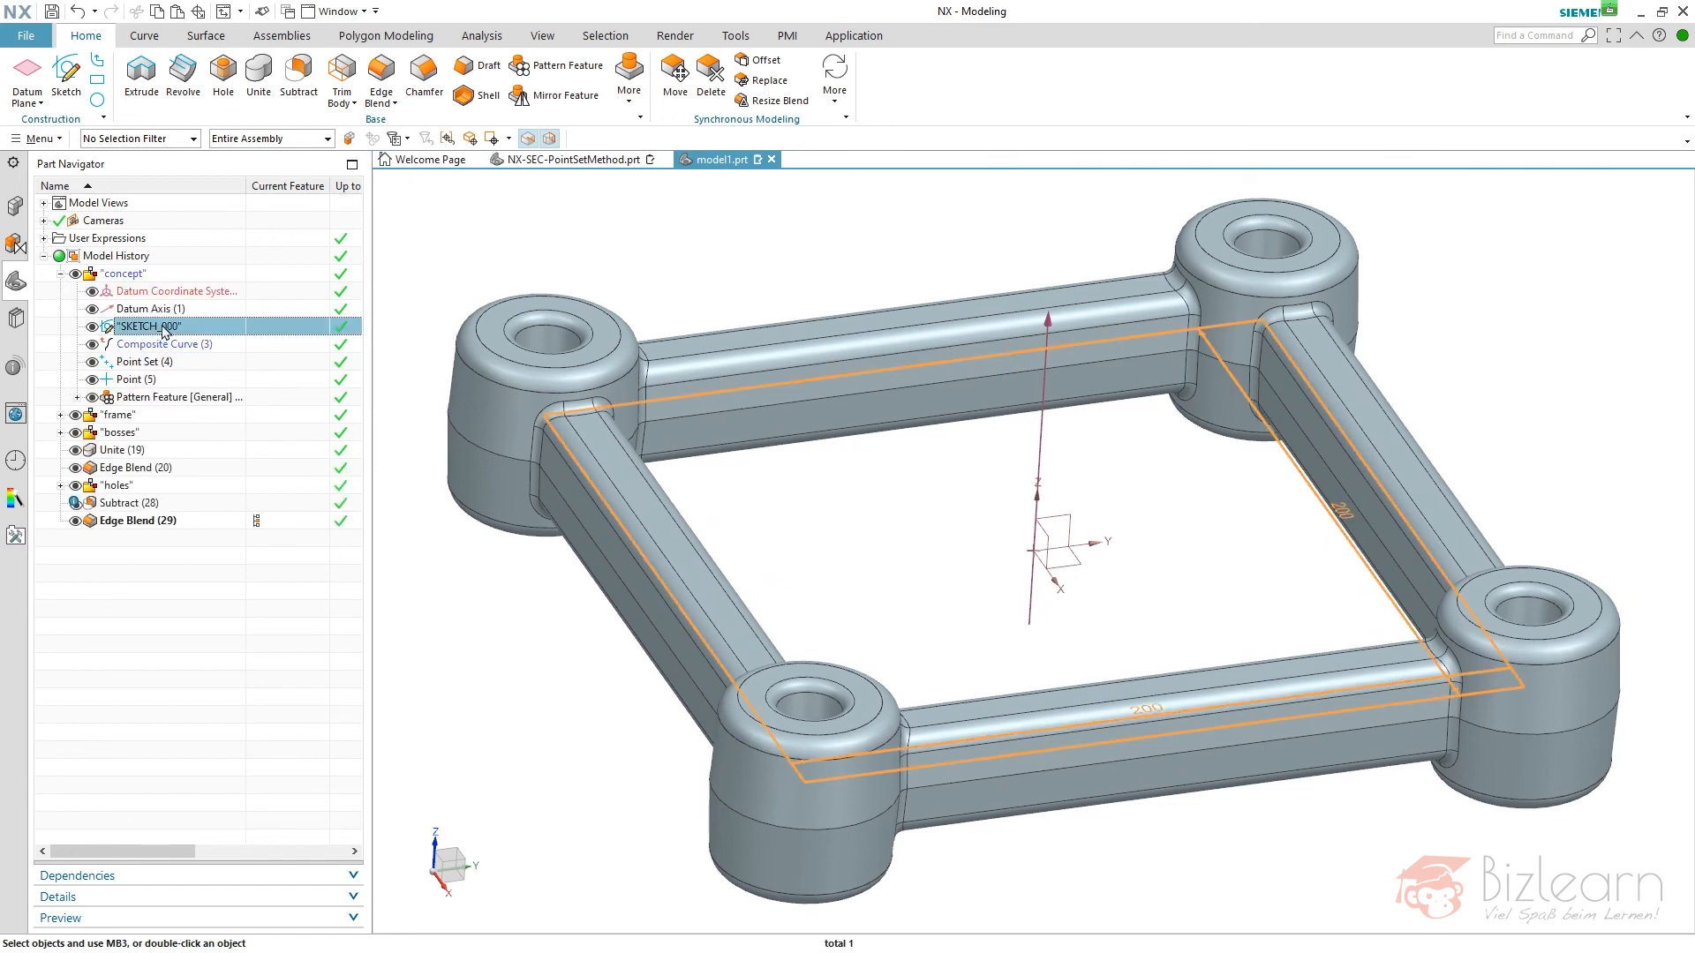
double_click(163, 327)
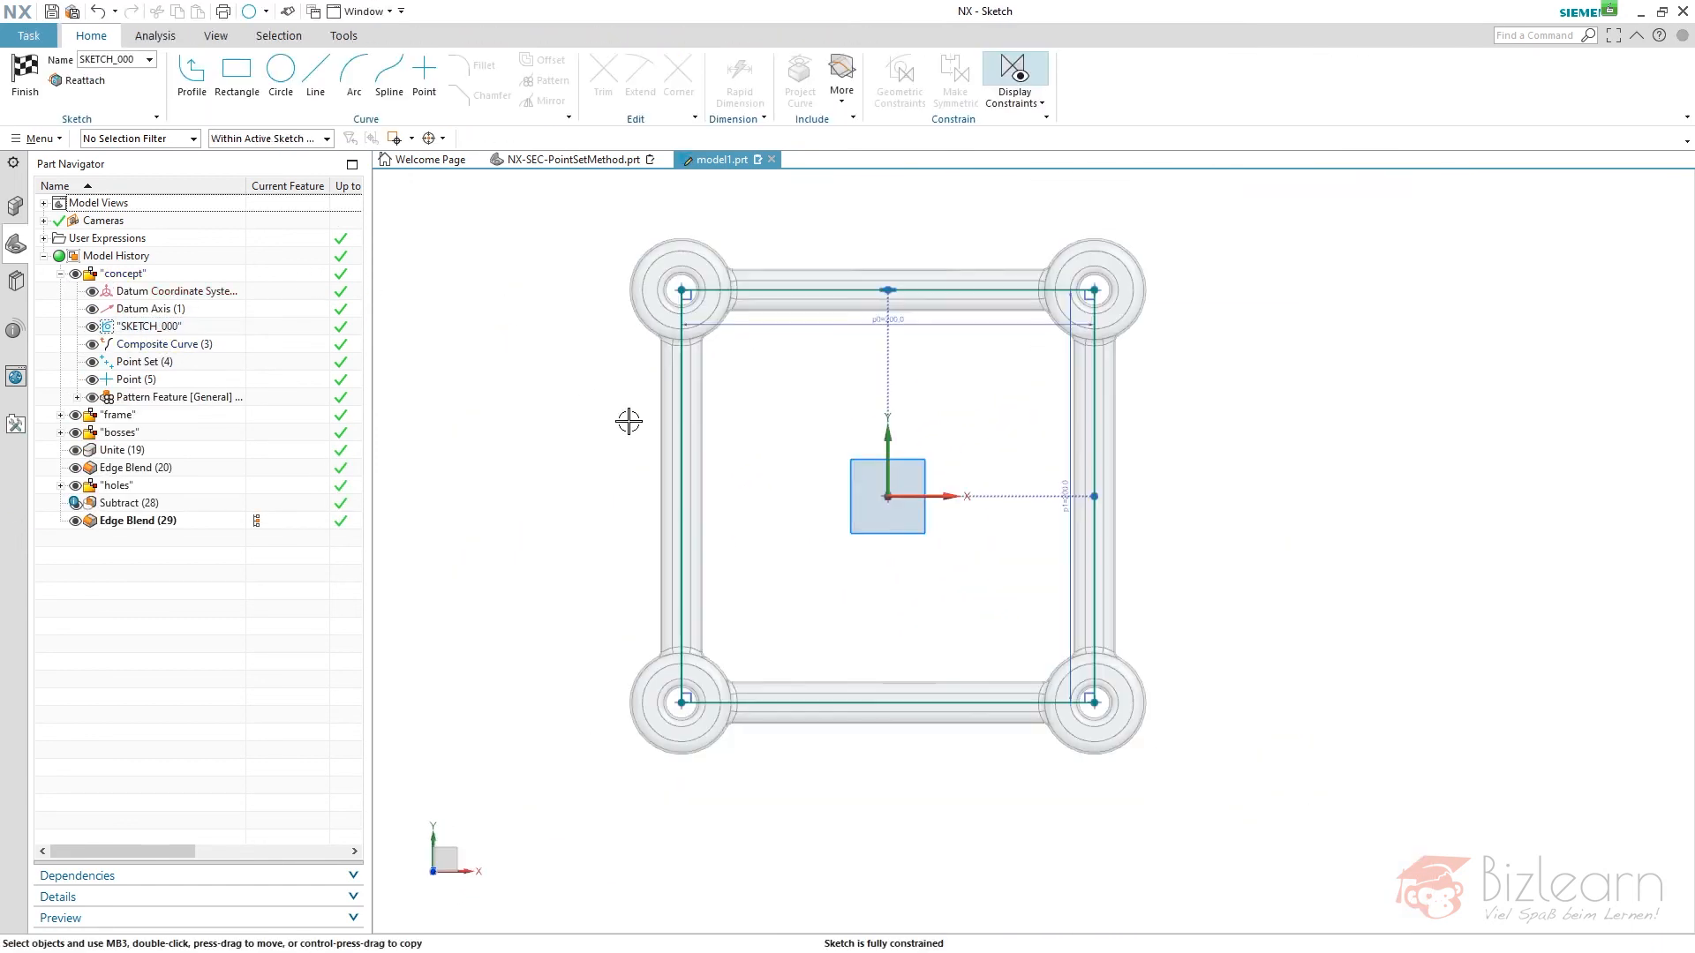
drag(587, 259, 1254, 810)
key(Delete)
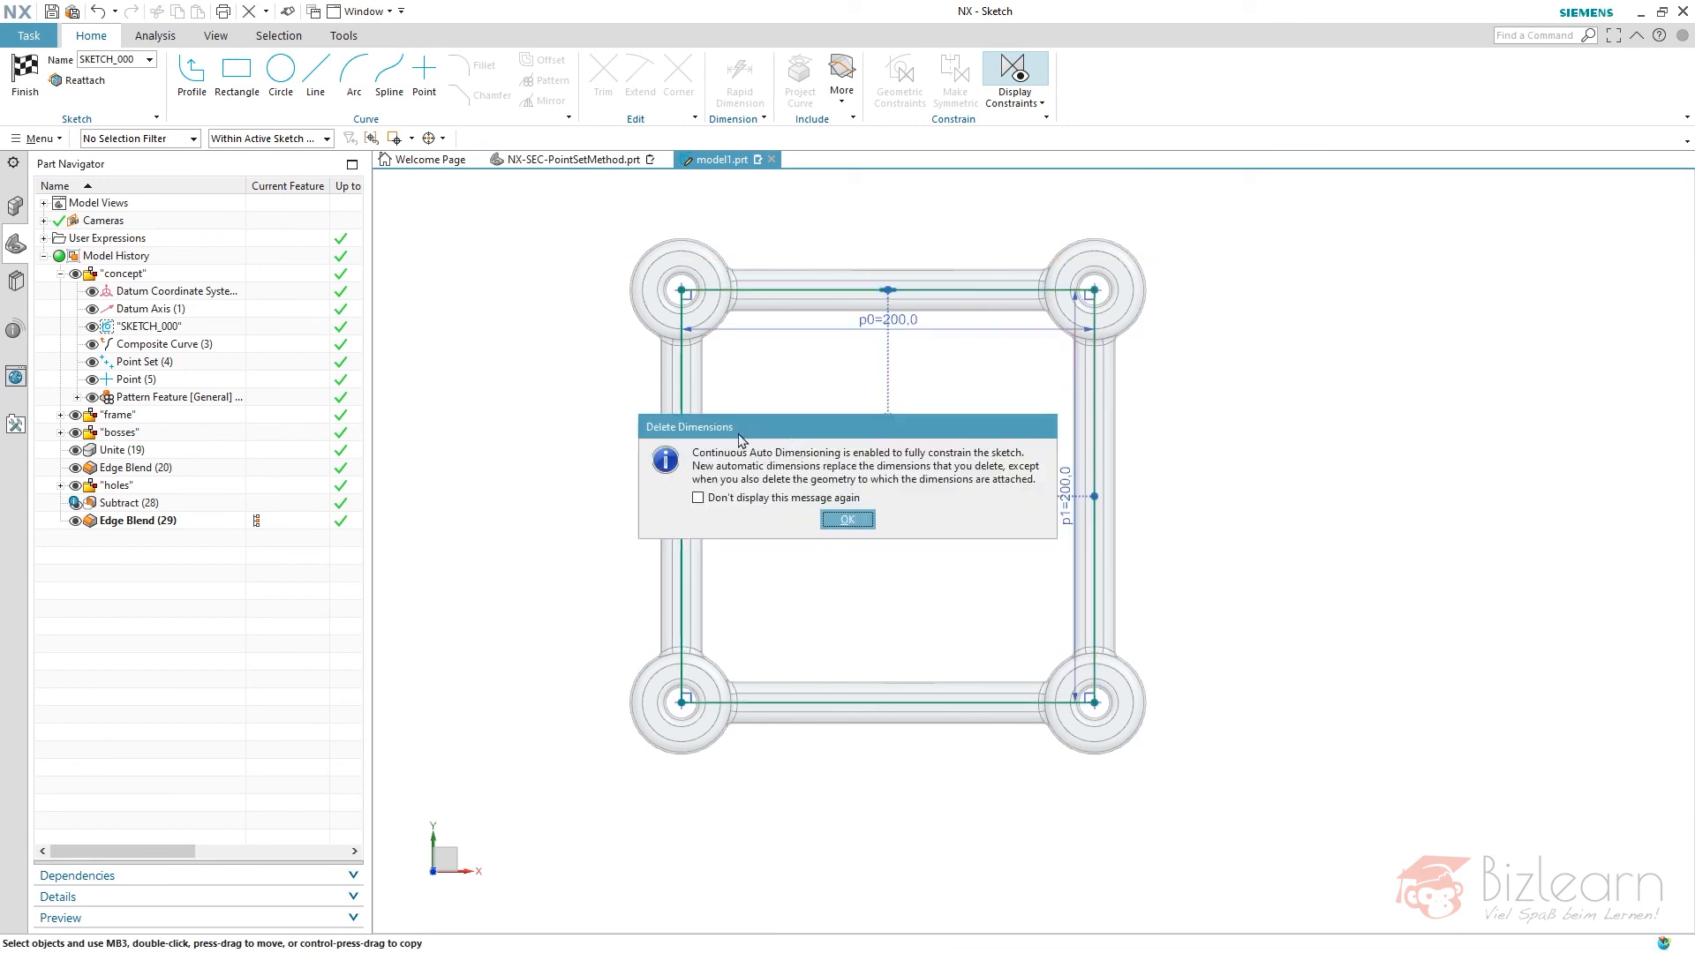
key(Return)
- Draw an open five-line profile around the old frame, with segments about 188, 249, 175, 172 and 226 mm long
click(192, 72)
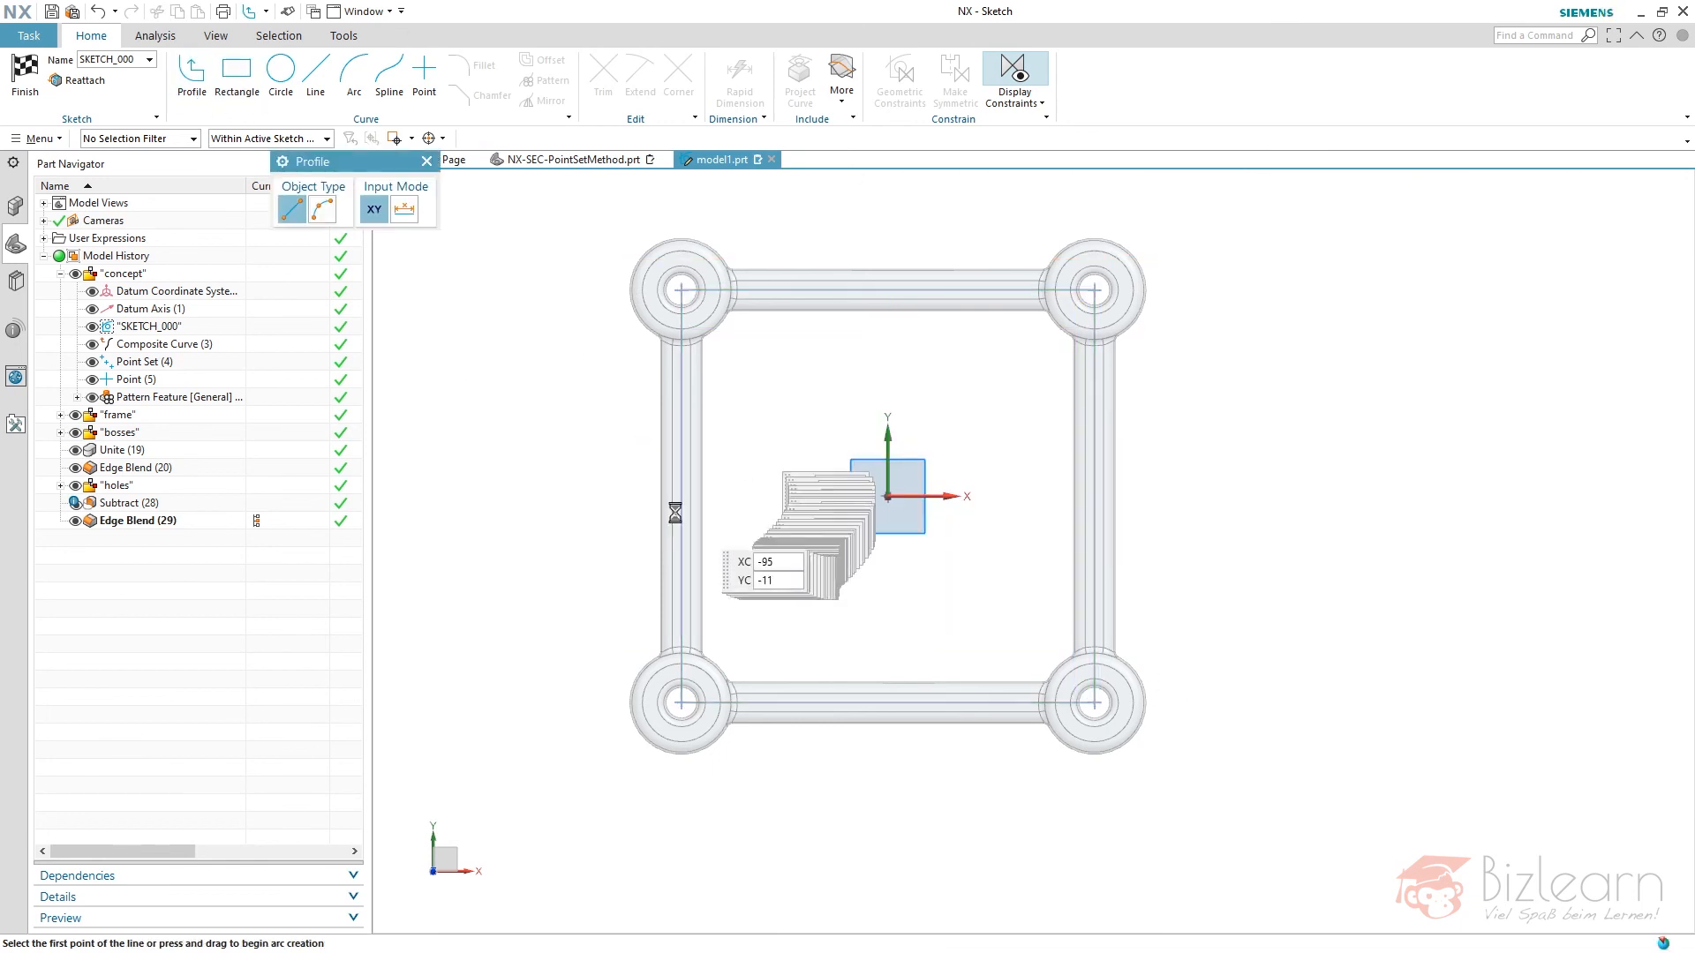
click(603, 504)
click(814, 179)
click(1327, 215)
click(1479, 542)
click(860, 863)
- Close the profile with an arc between its open ends and finish the sketch without reviewing the dependent sections
click(354, 73)
click(603, 504)
click(860, 863)
click(832, 811)
click(25, 74)
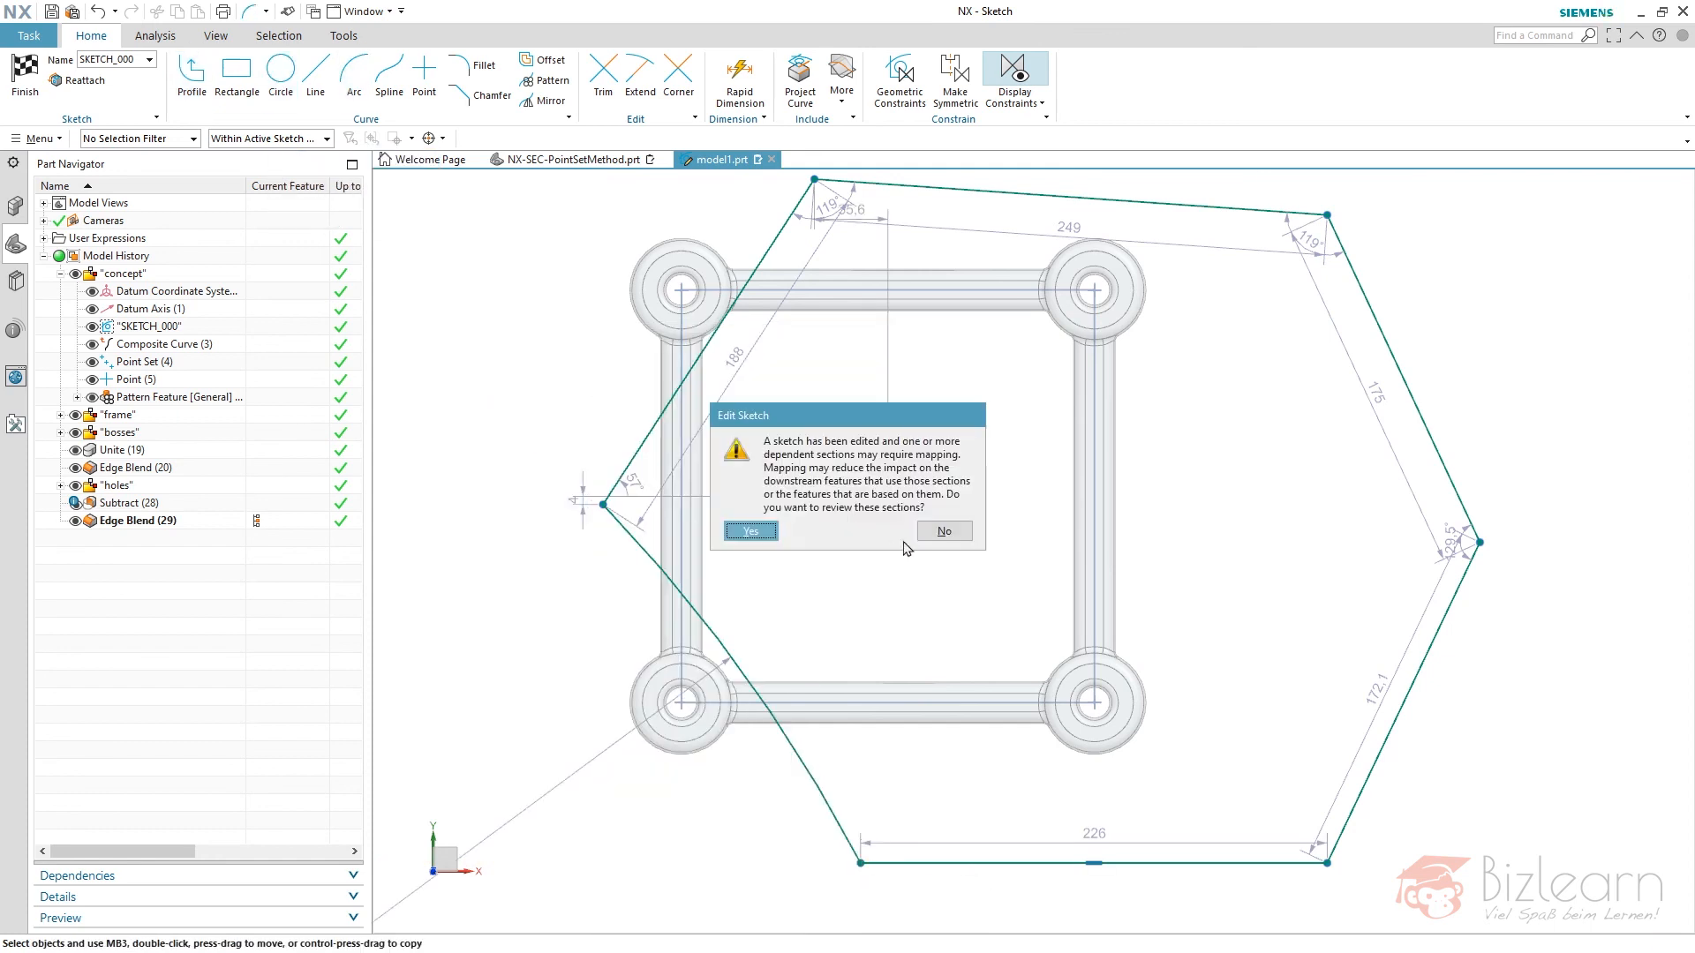
click(944, 531)
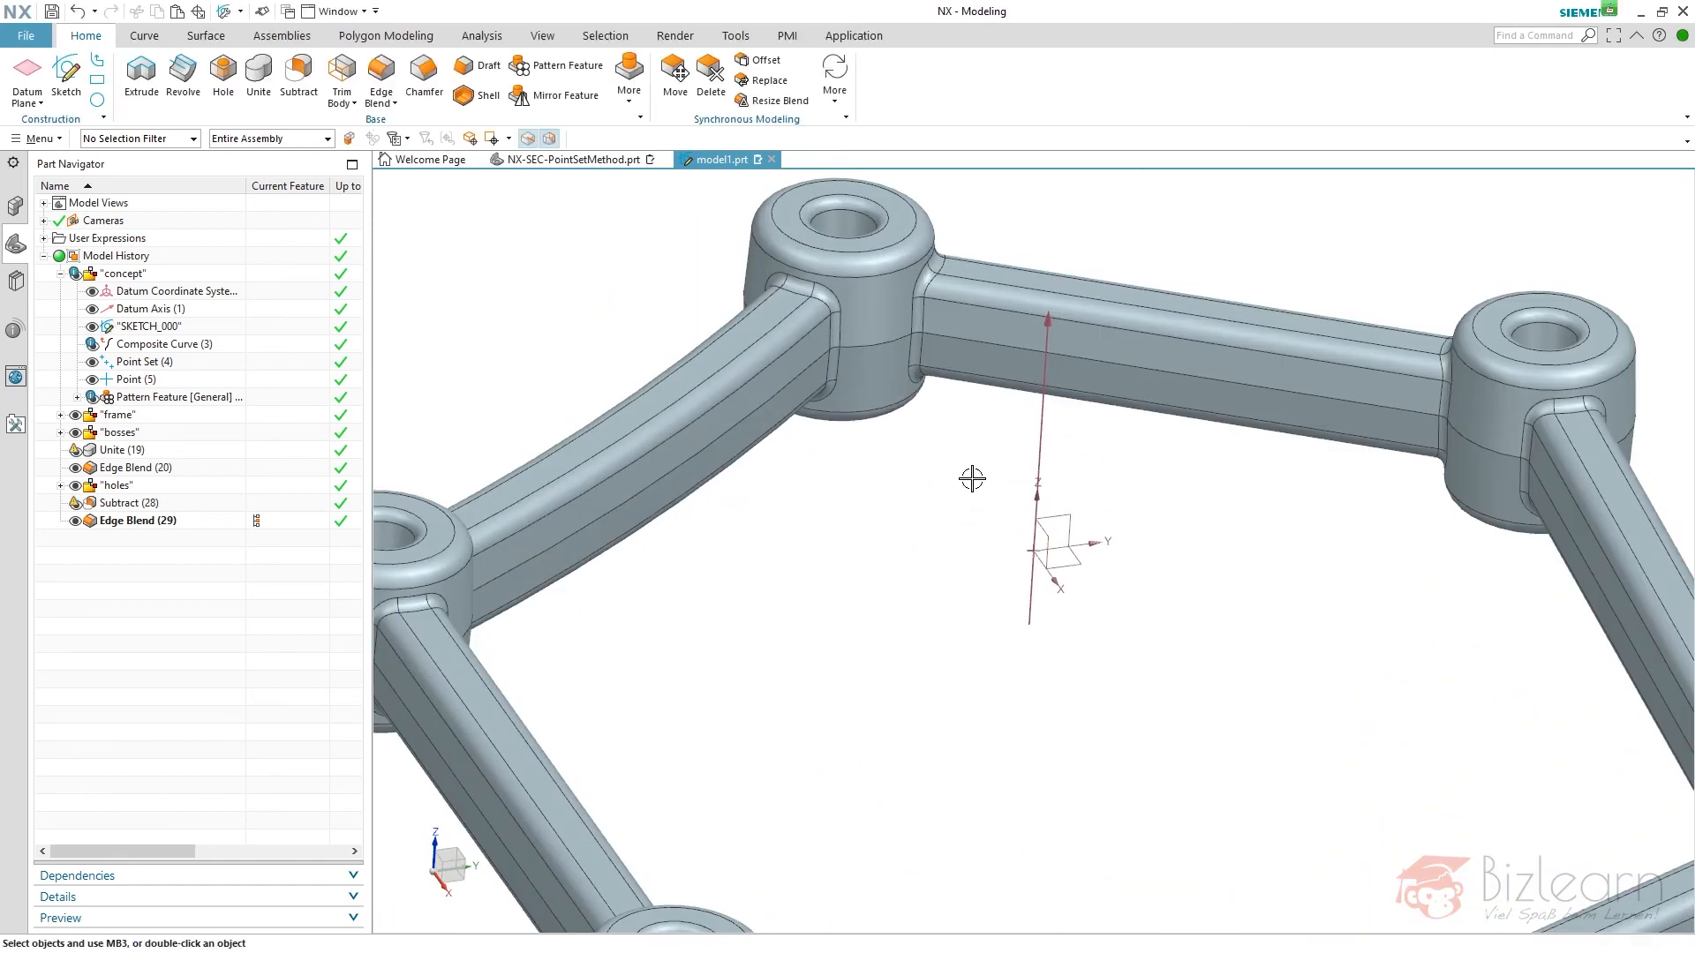
- Inspect the alert on the Unite feature and highlight the bodies used by the Unite and Subtract features
scroll(968, 428, down, 3)
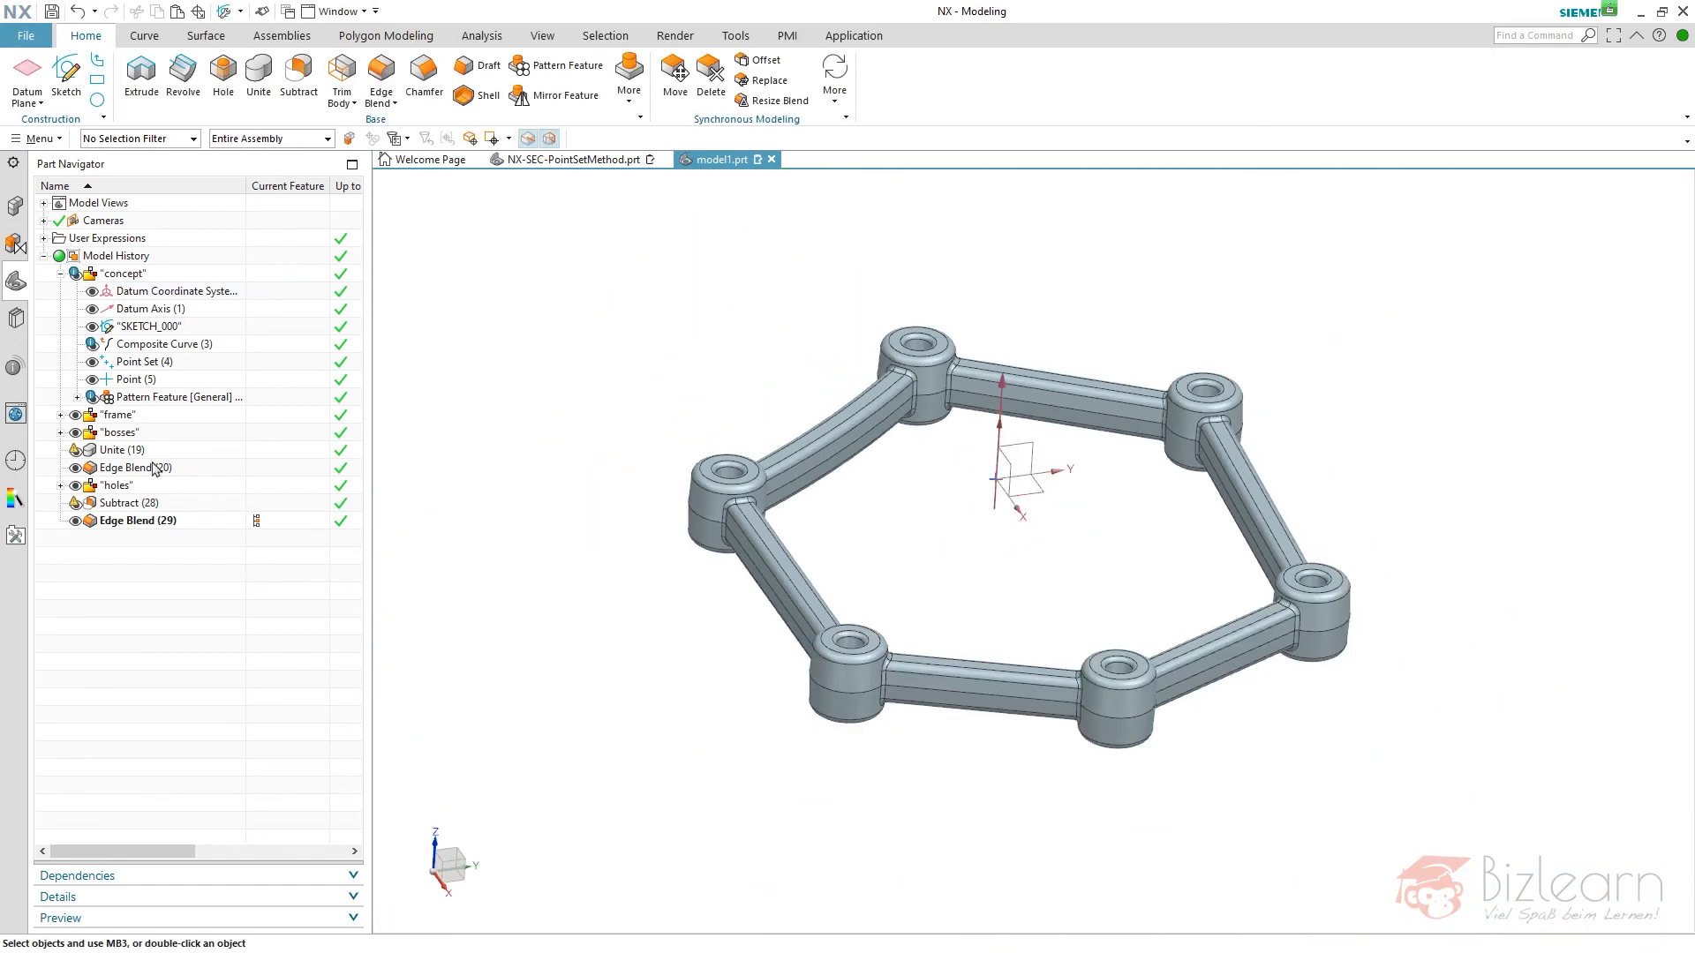
mouse_move(126, 454)
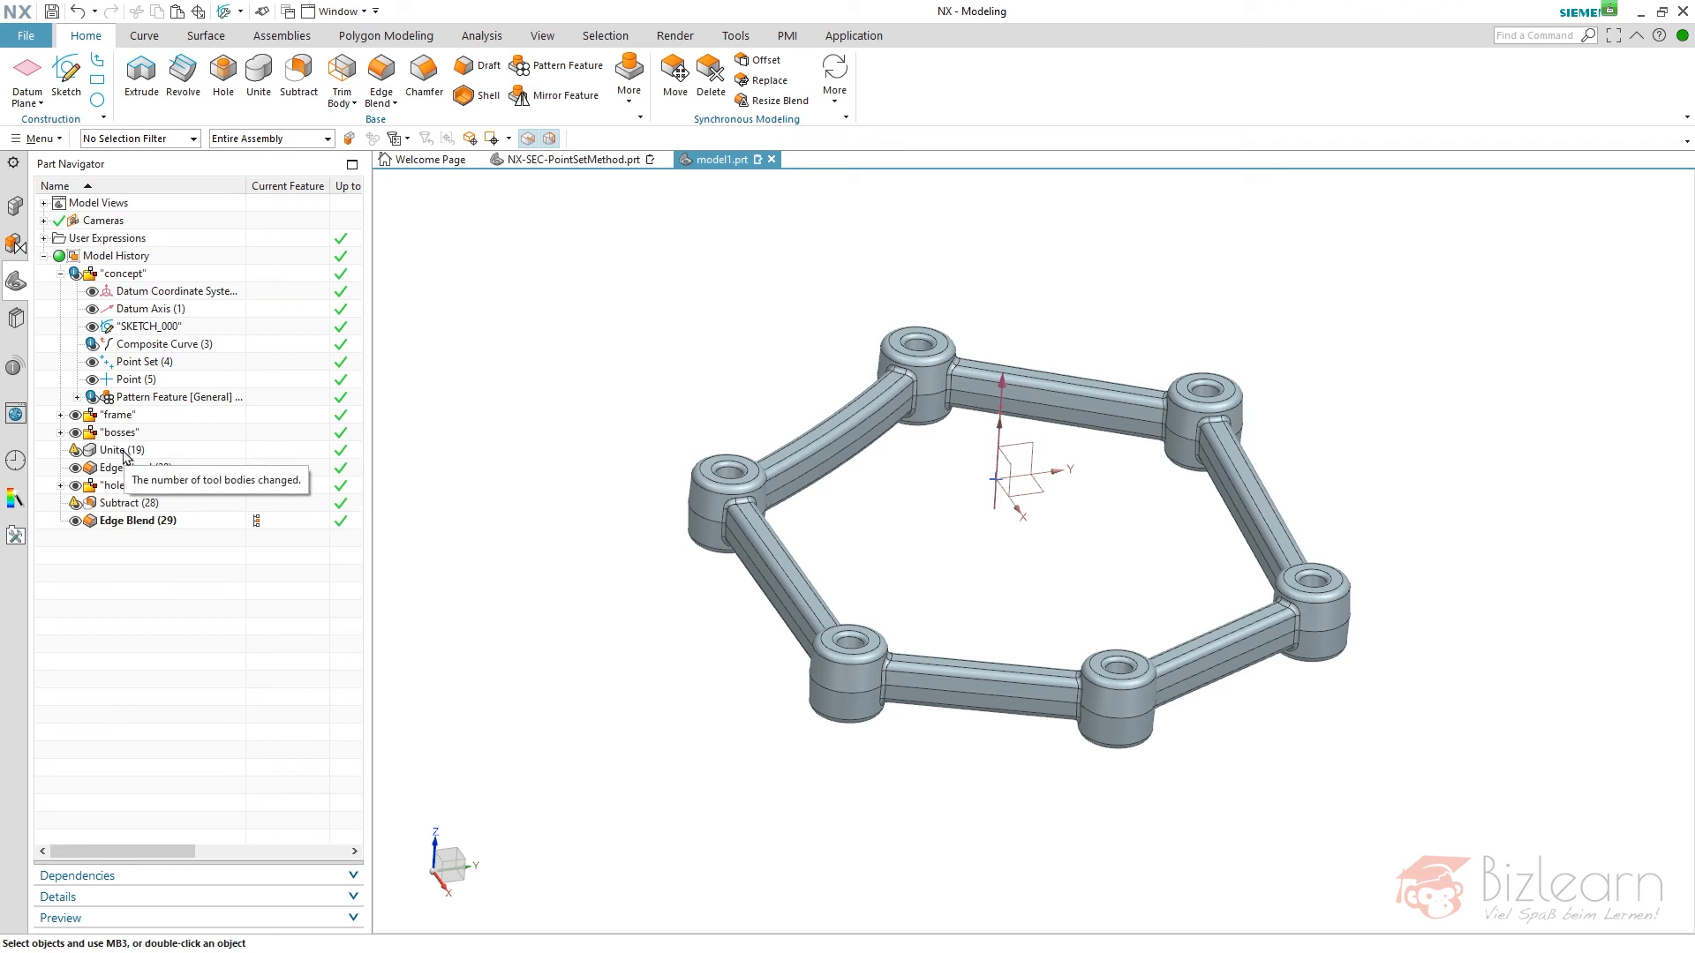
click(122, 452)
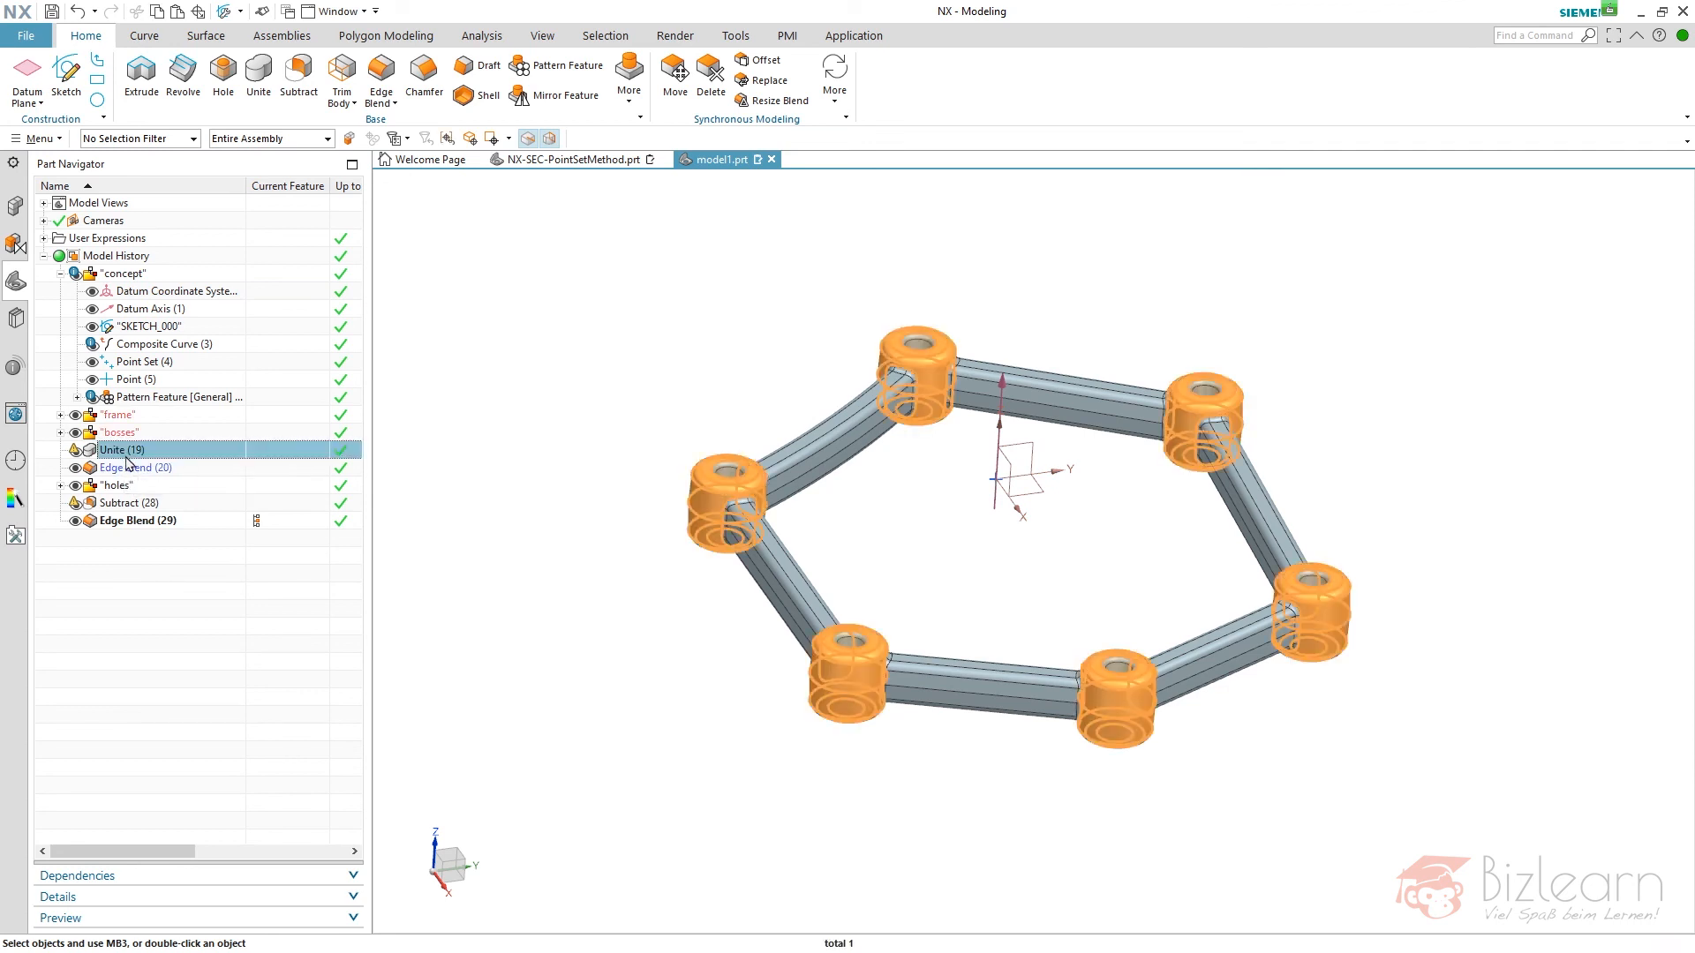
ctrl+click(124, 505)
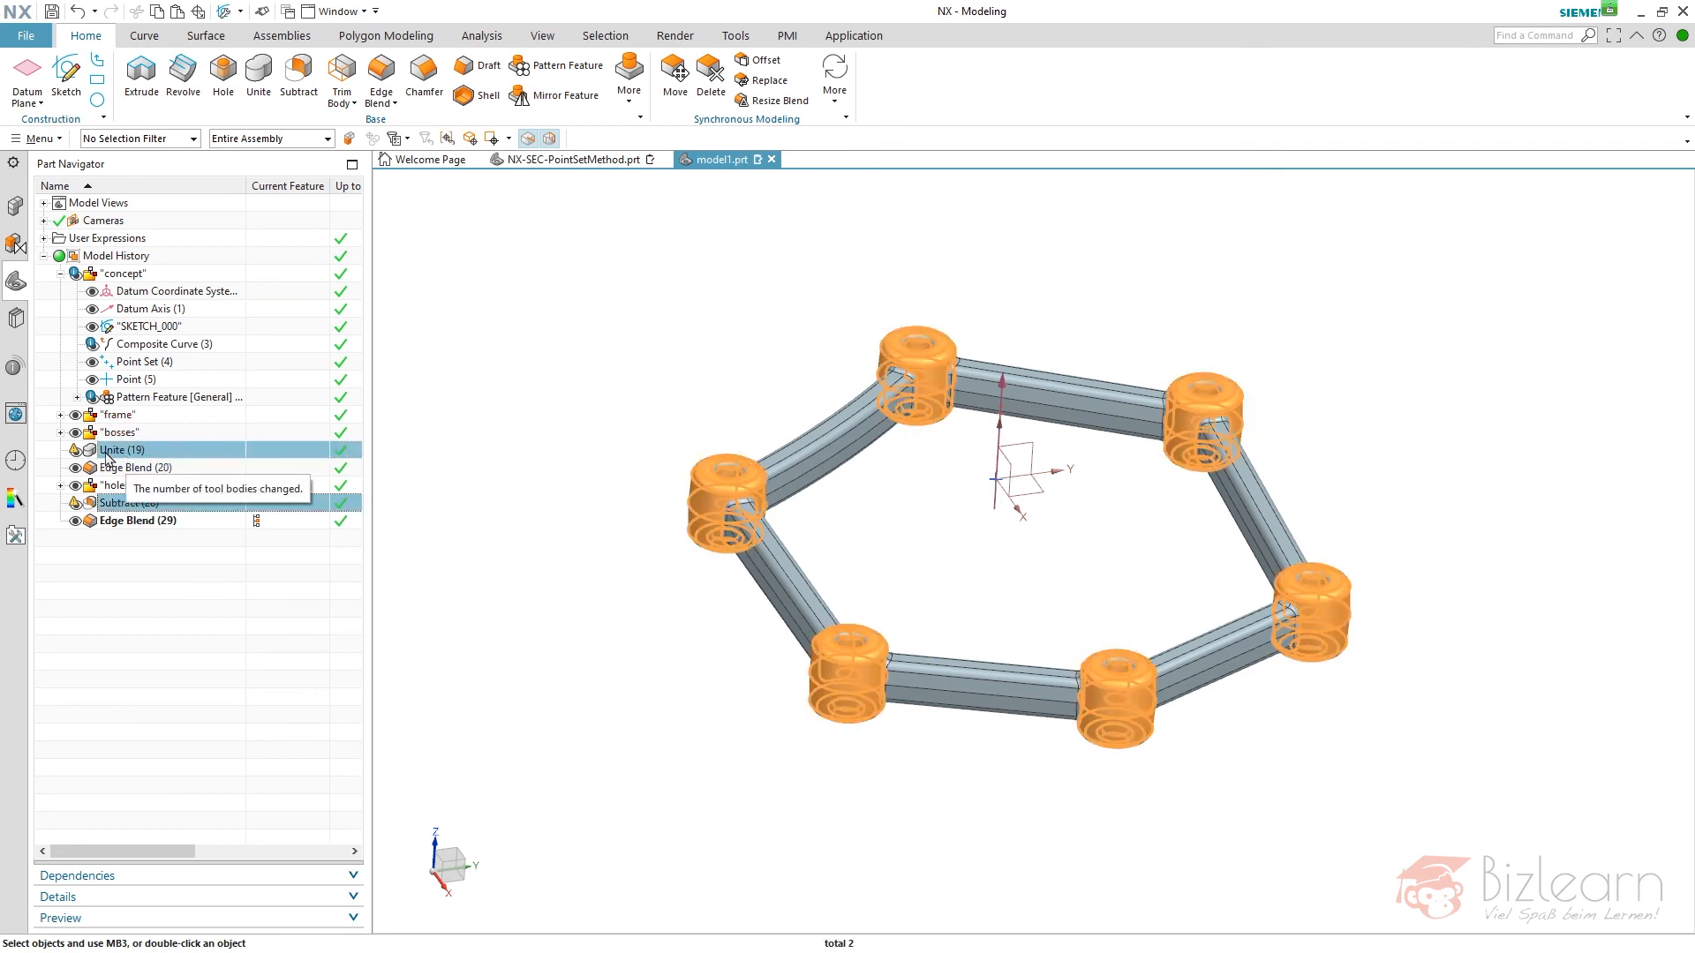
- Reopen the Unite feature that joins the frame with the six bosses and accept its updated tool bodies
click(124, 452)
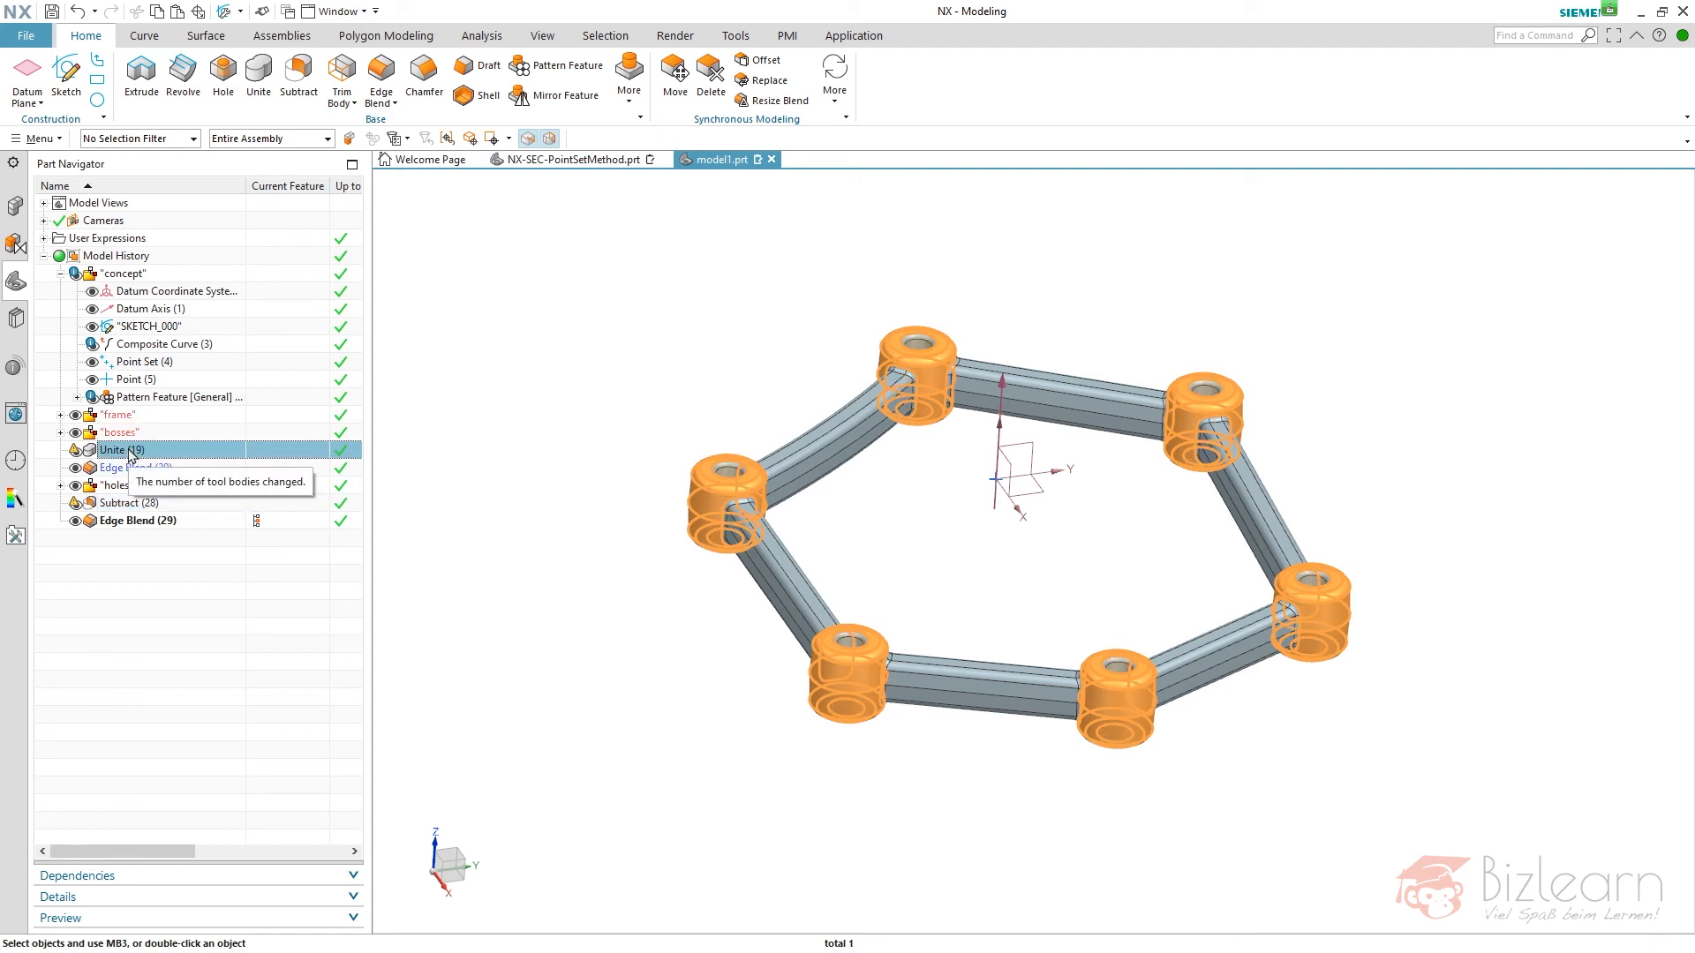
double_click(131, 453)
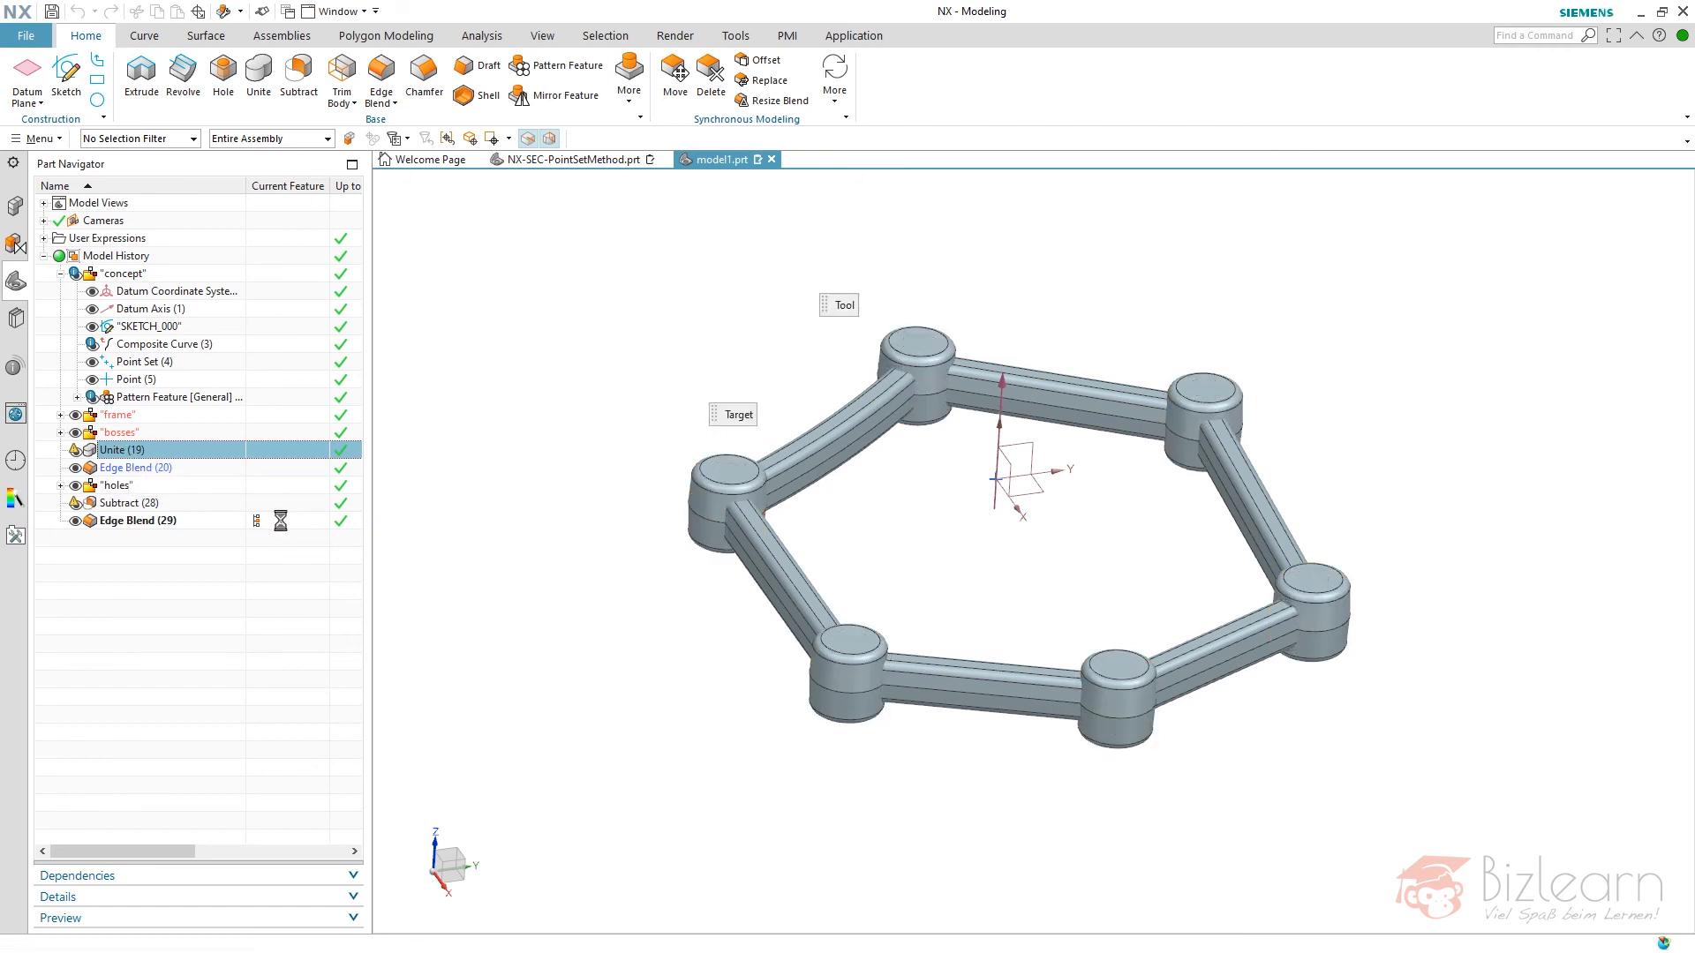
click(492, 457)
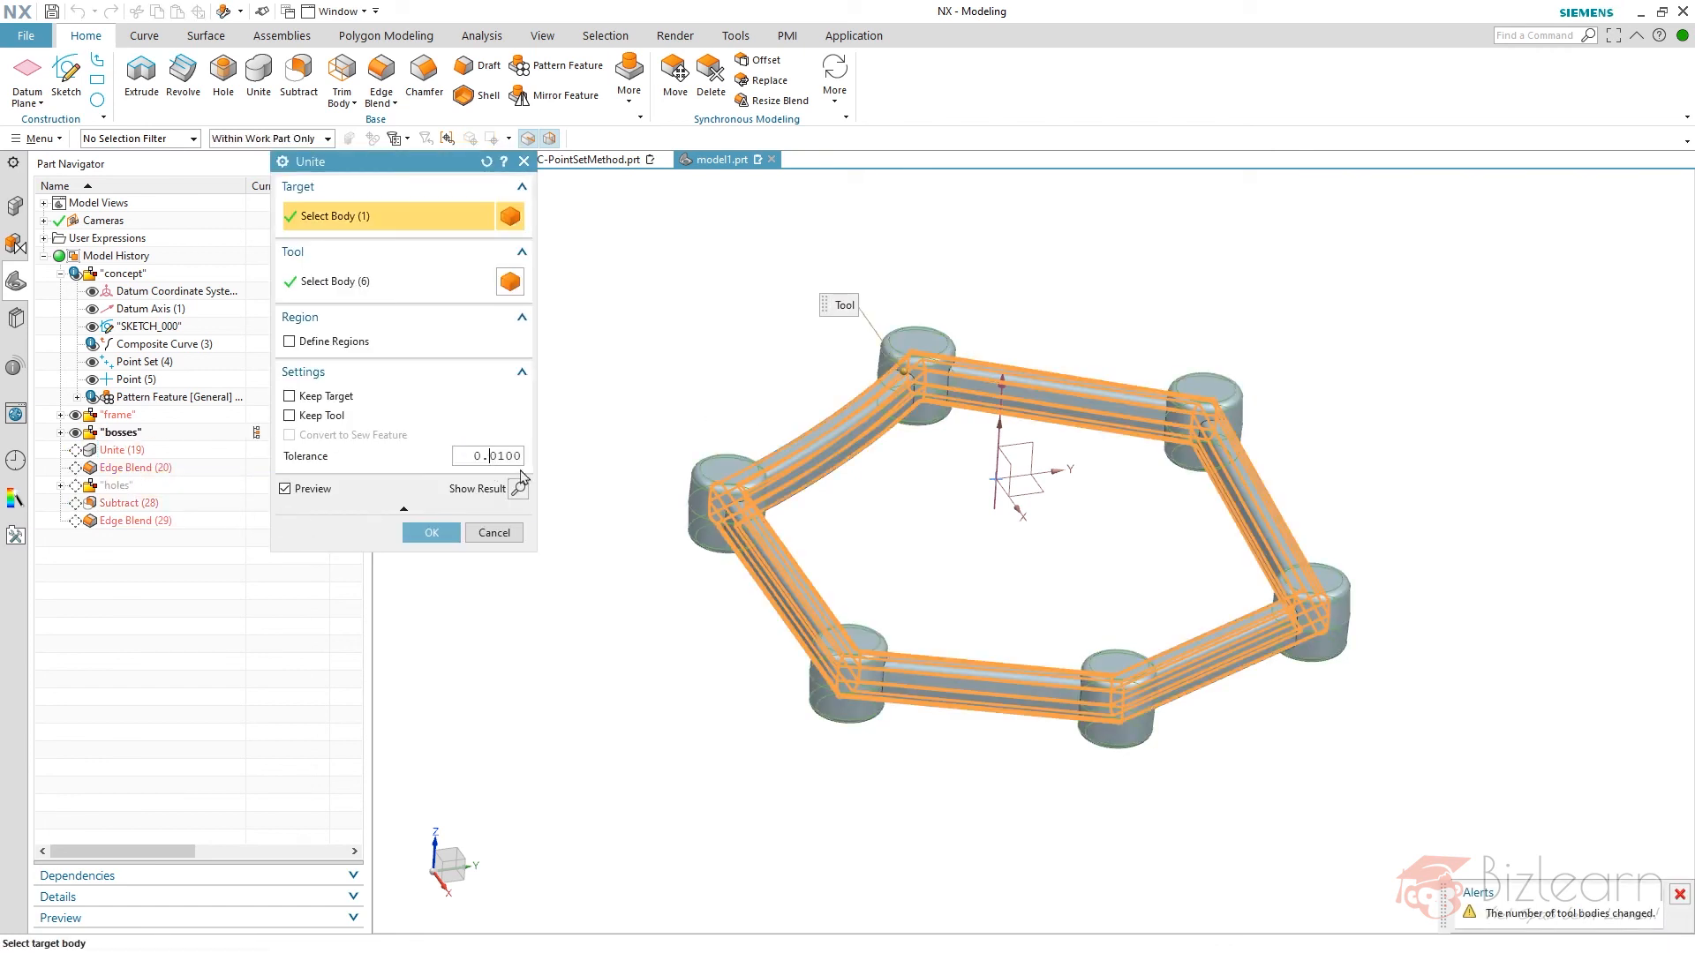
text(0)
middle_click(663, 358)
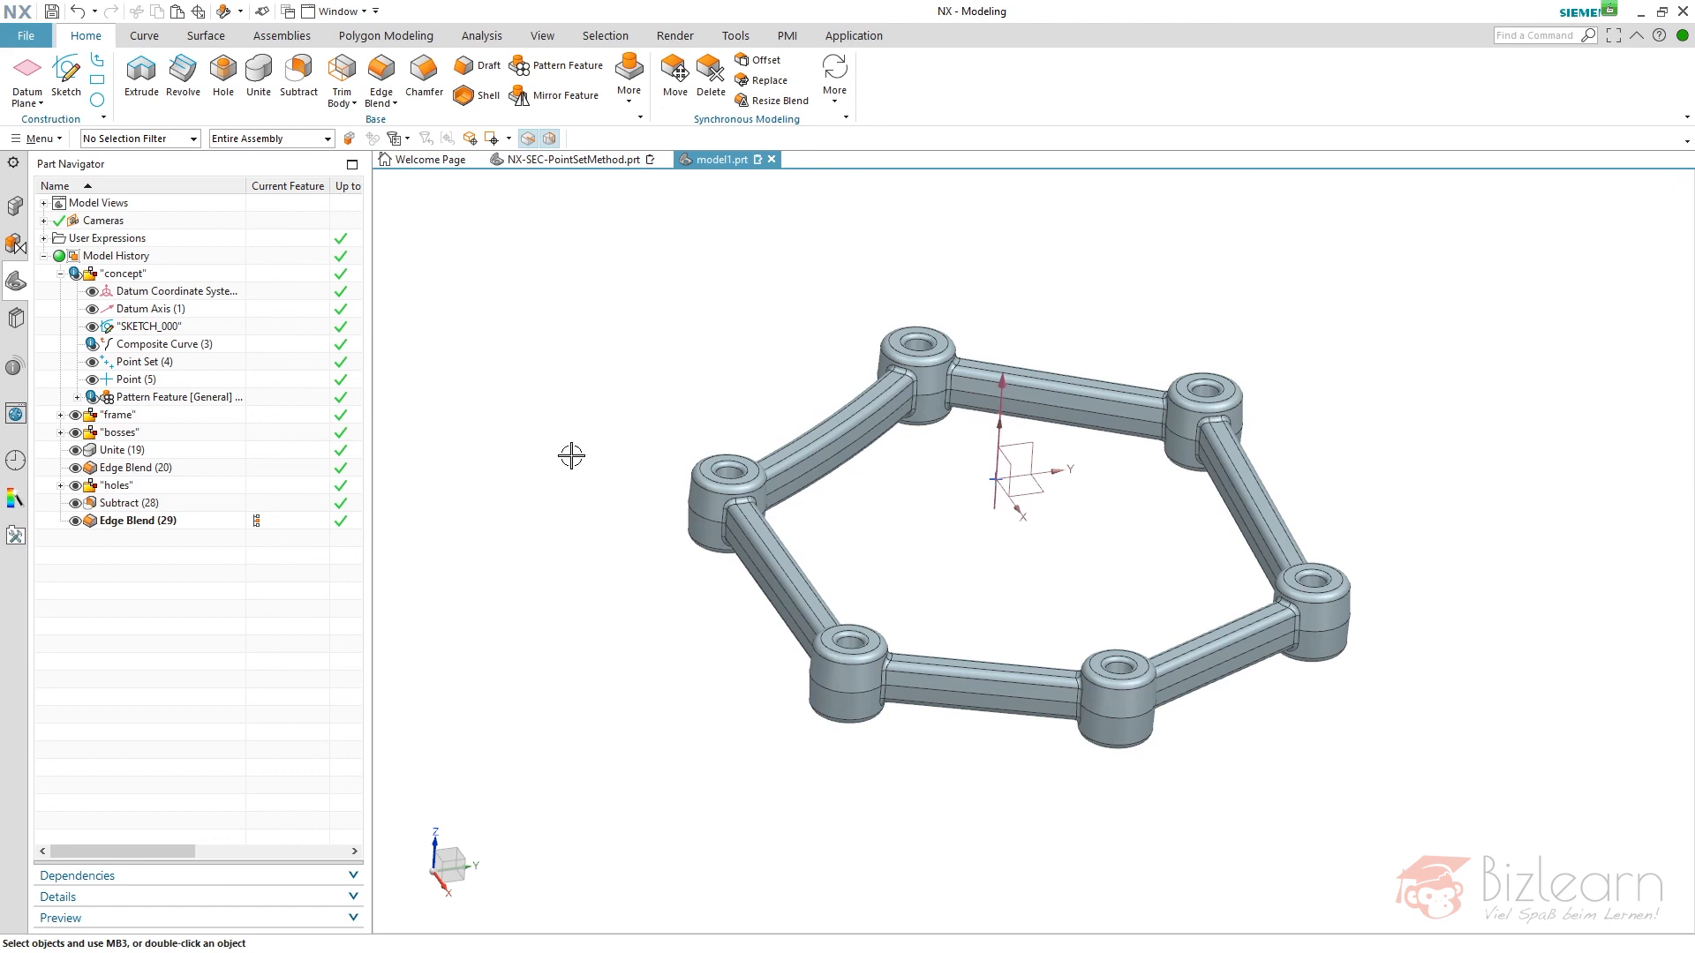
- Check the composite curve's alert, collapse the "concept" group, and review the features inside the "frame" group
key(ctrl+f)
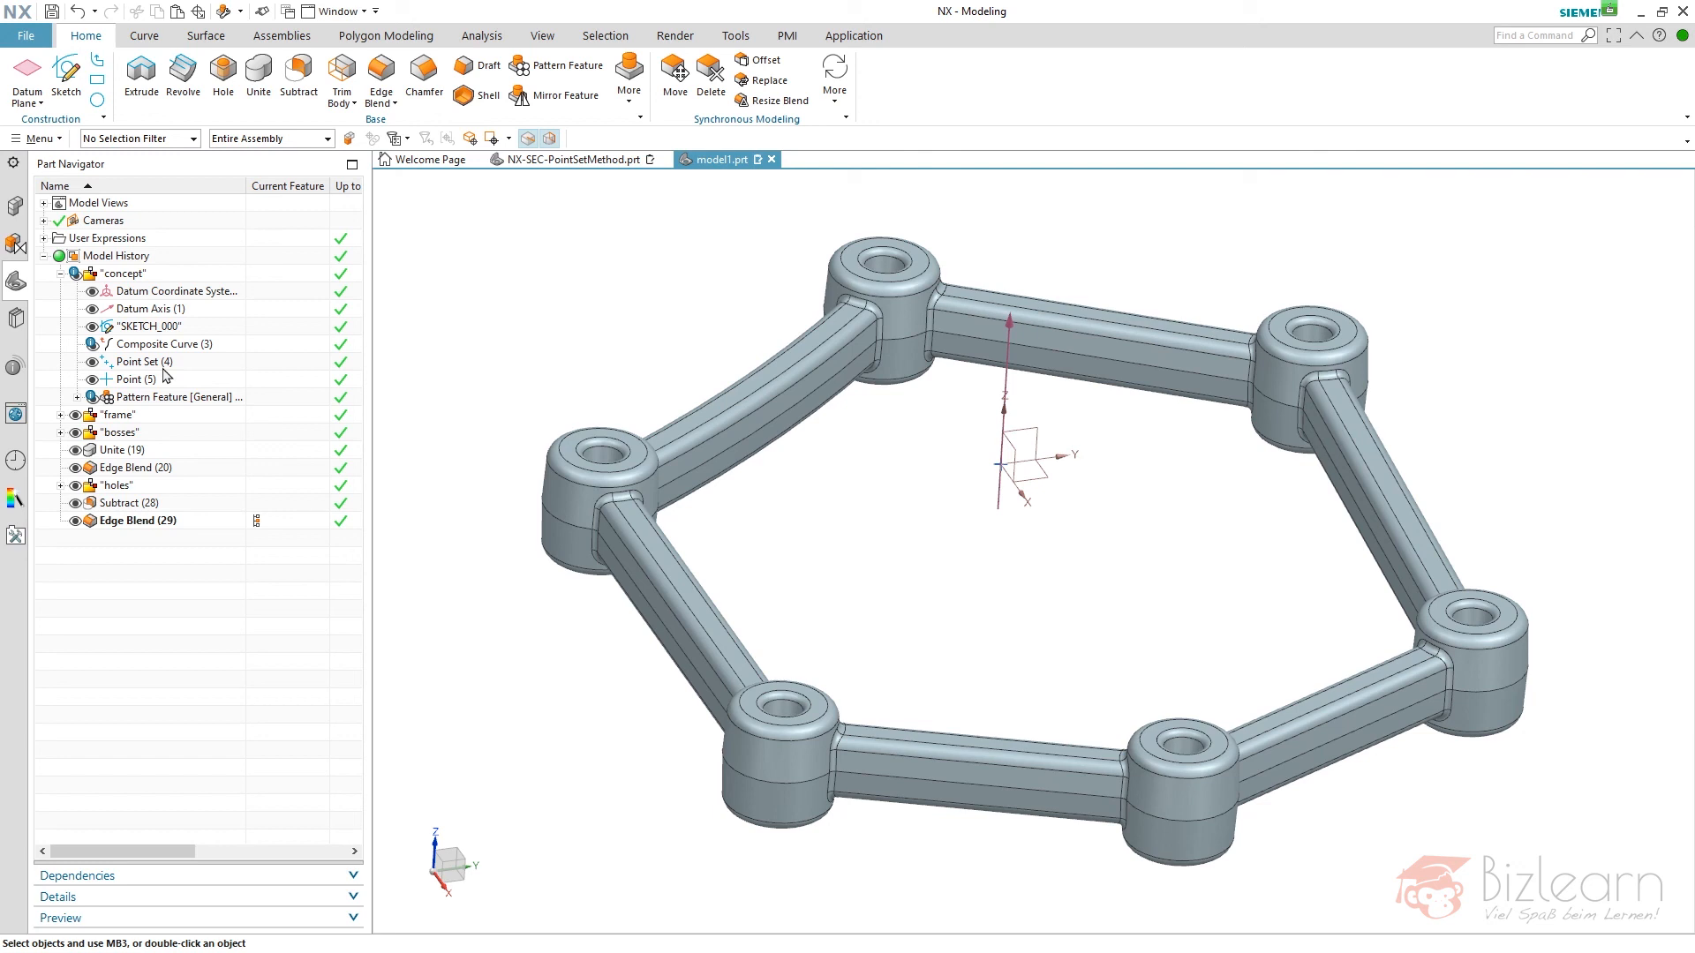
mouse_move(163, 347)
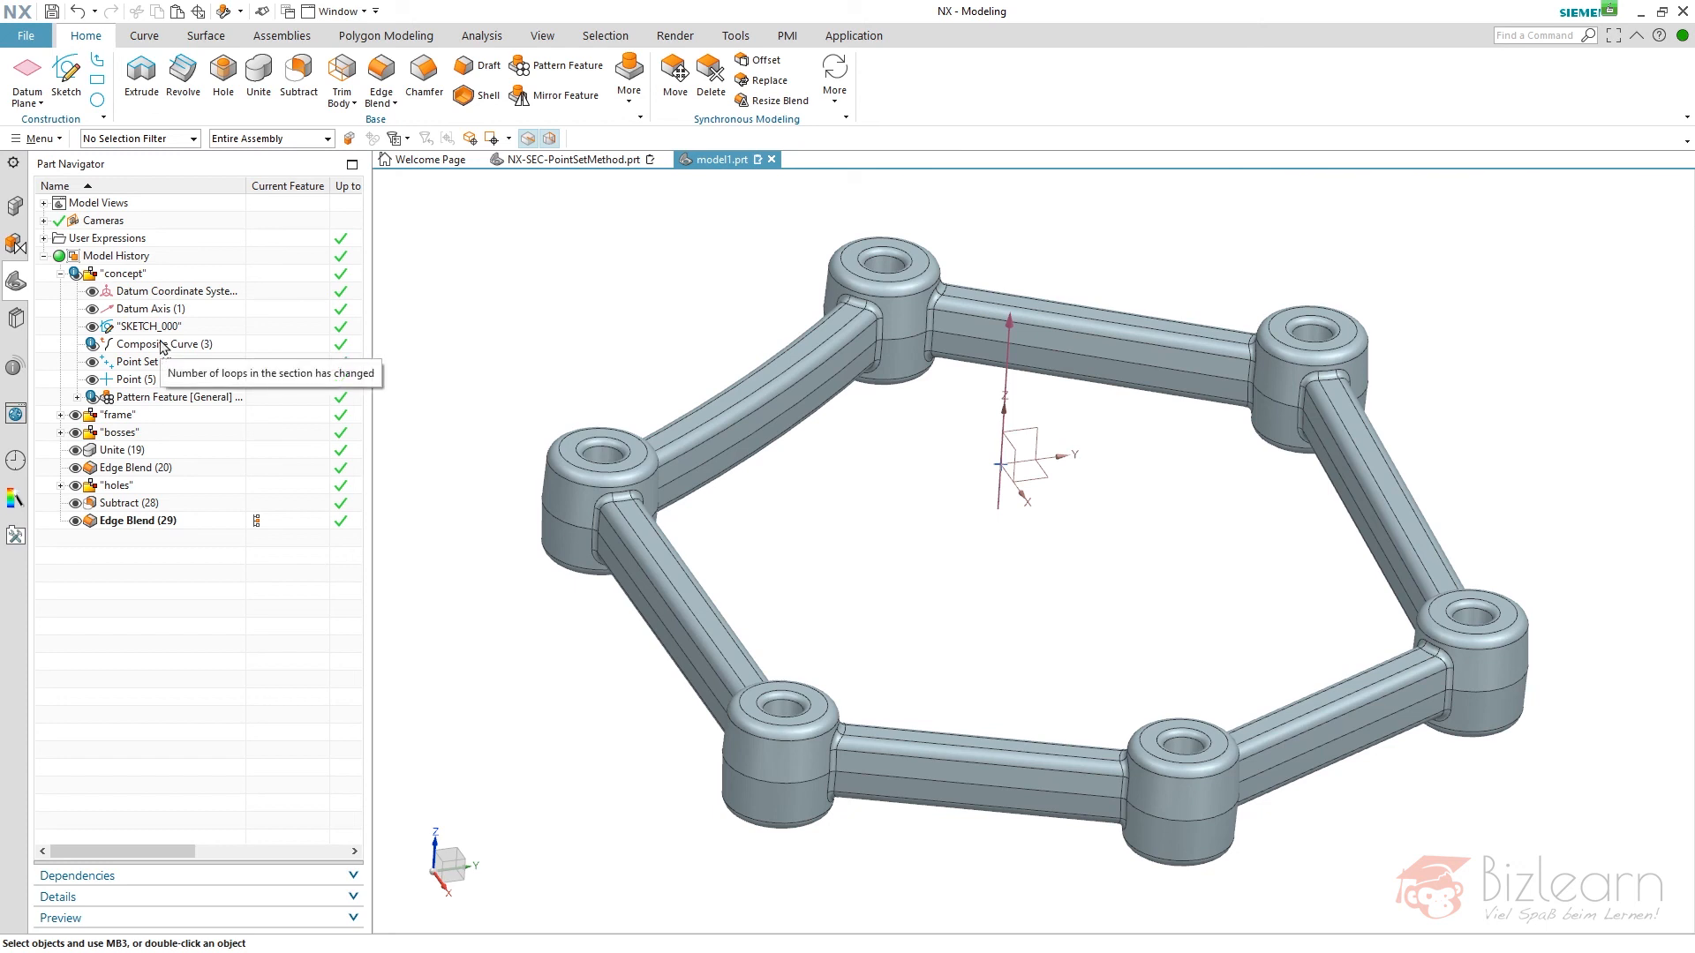
click(60, 273)
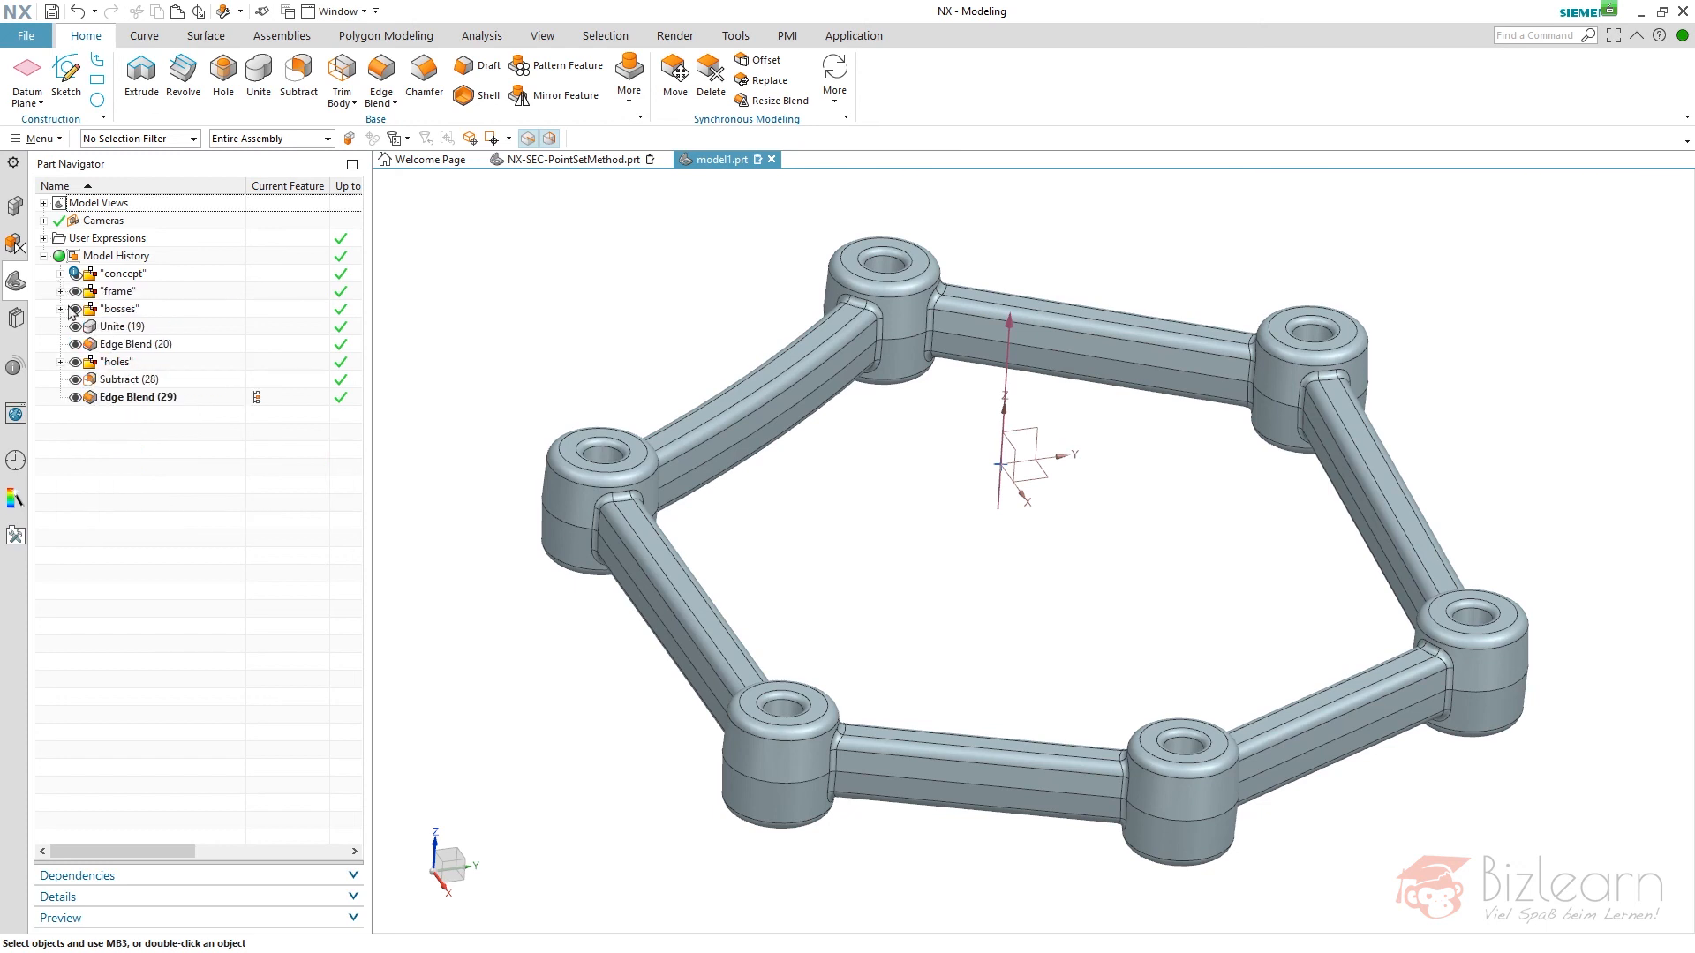
click(60, 292)
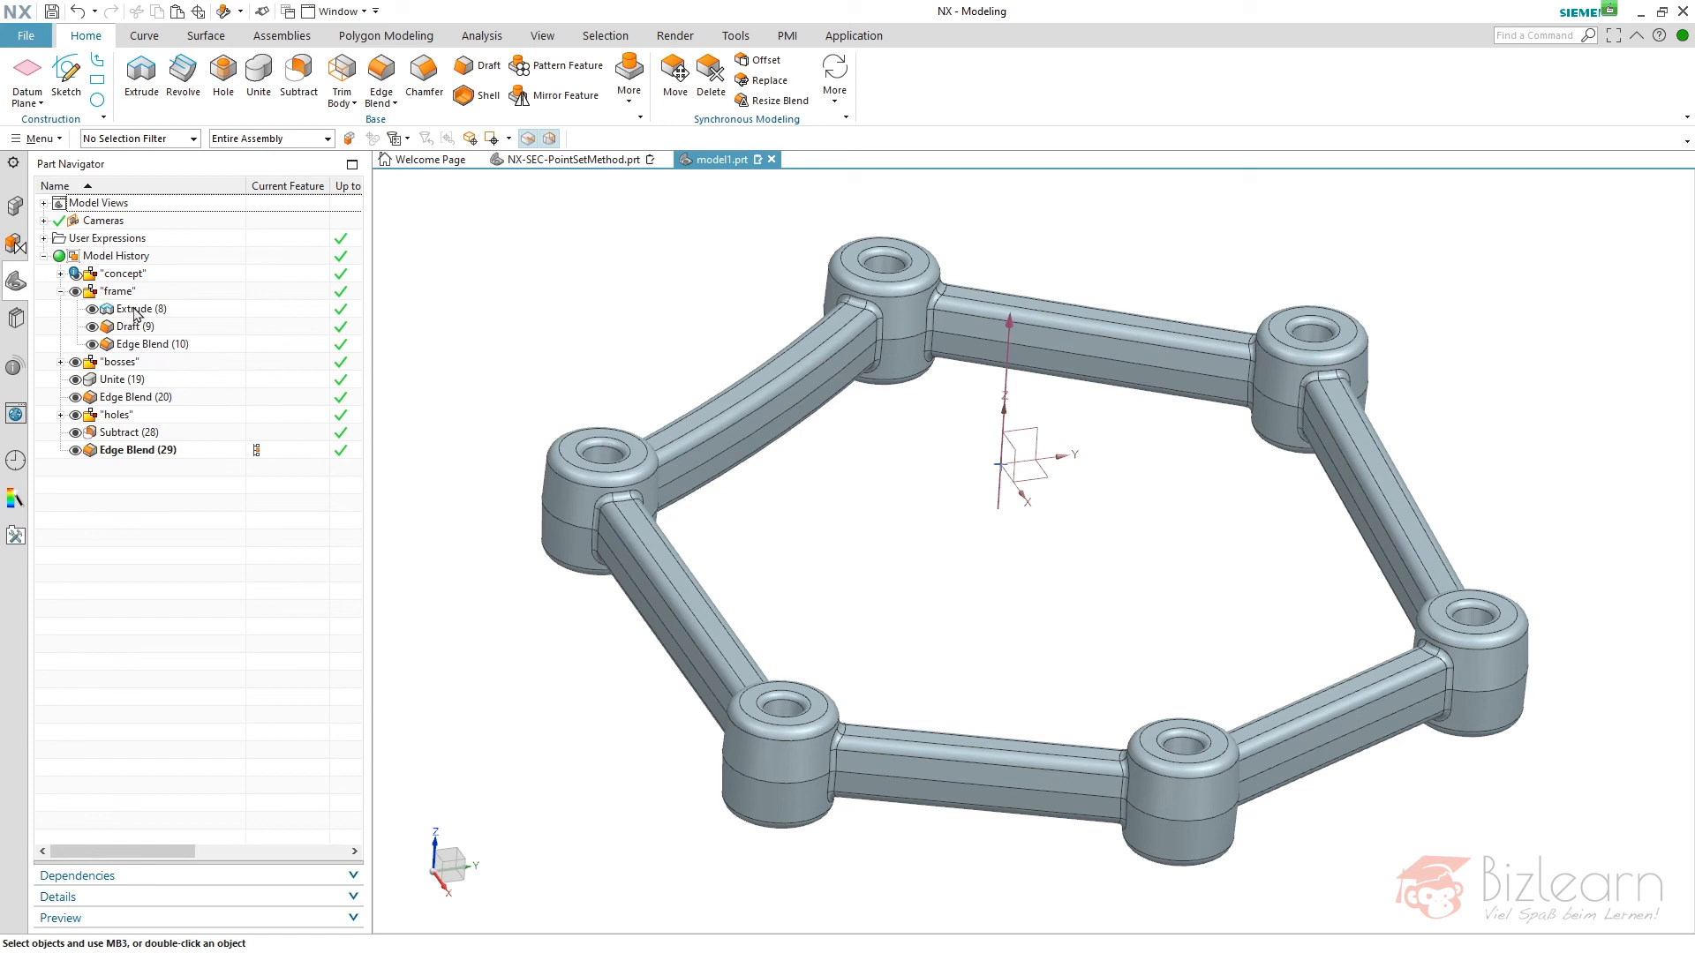
click(60, 291)
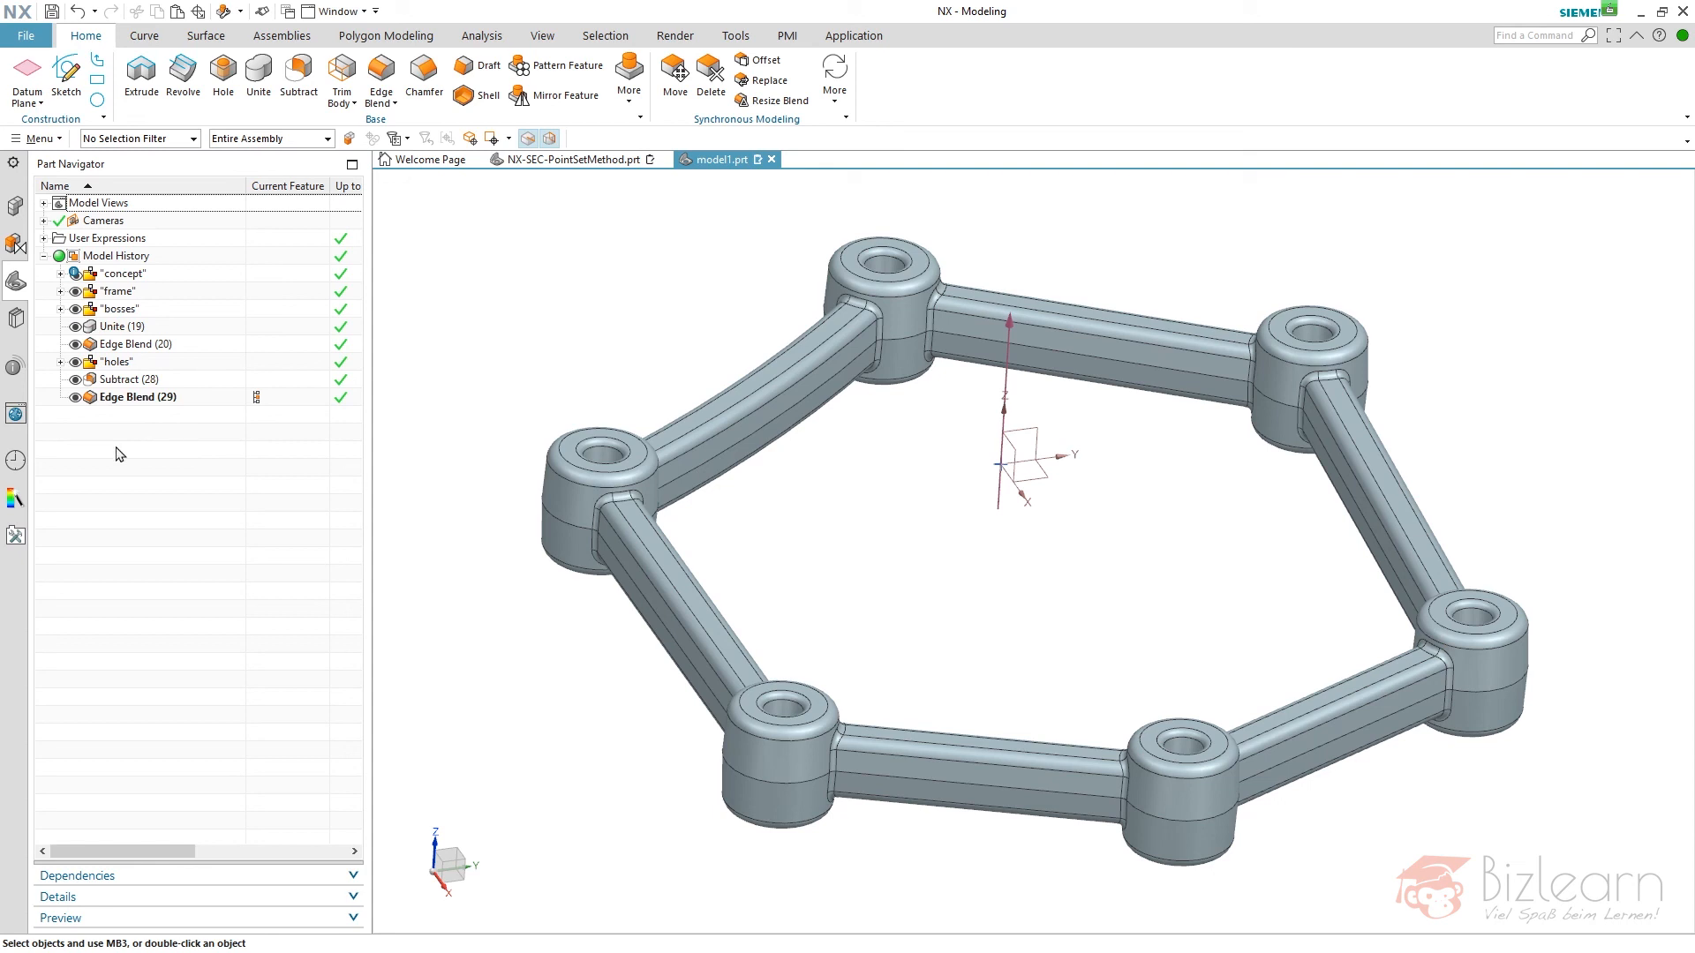
- Open the final edge blend on the holes, check its edge selection rule, and close it
click(122, 399)
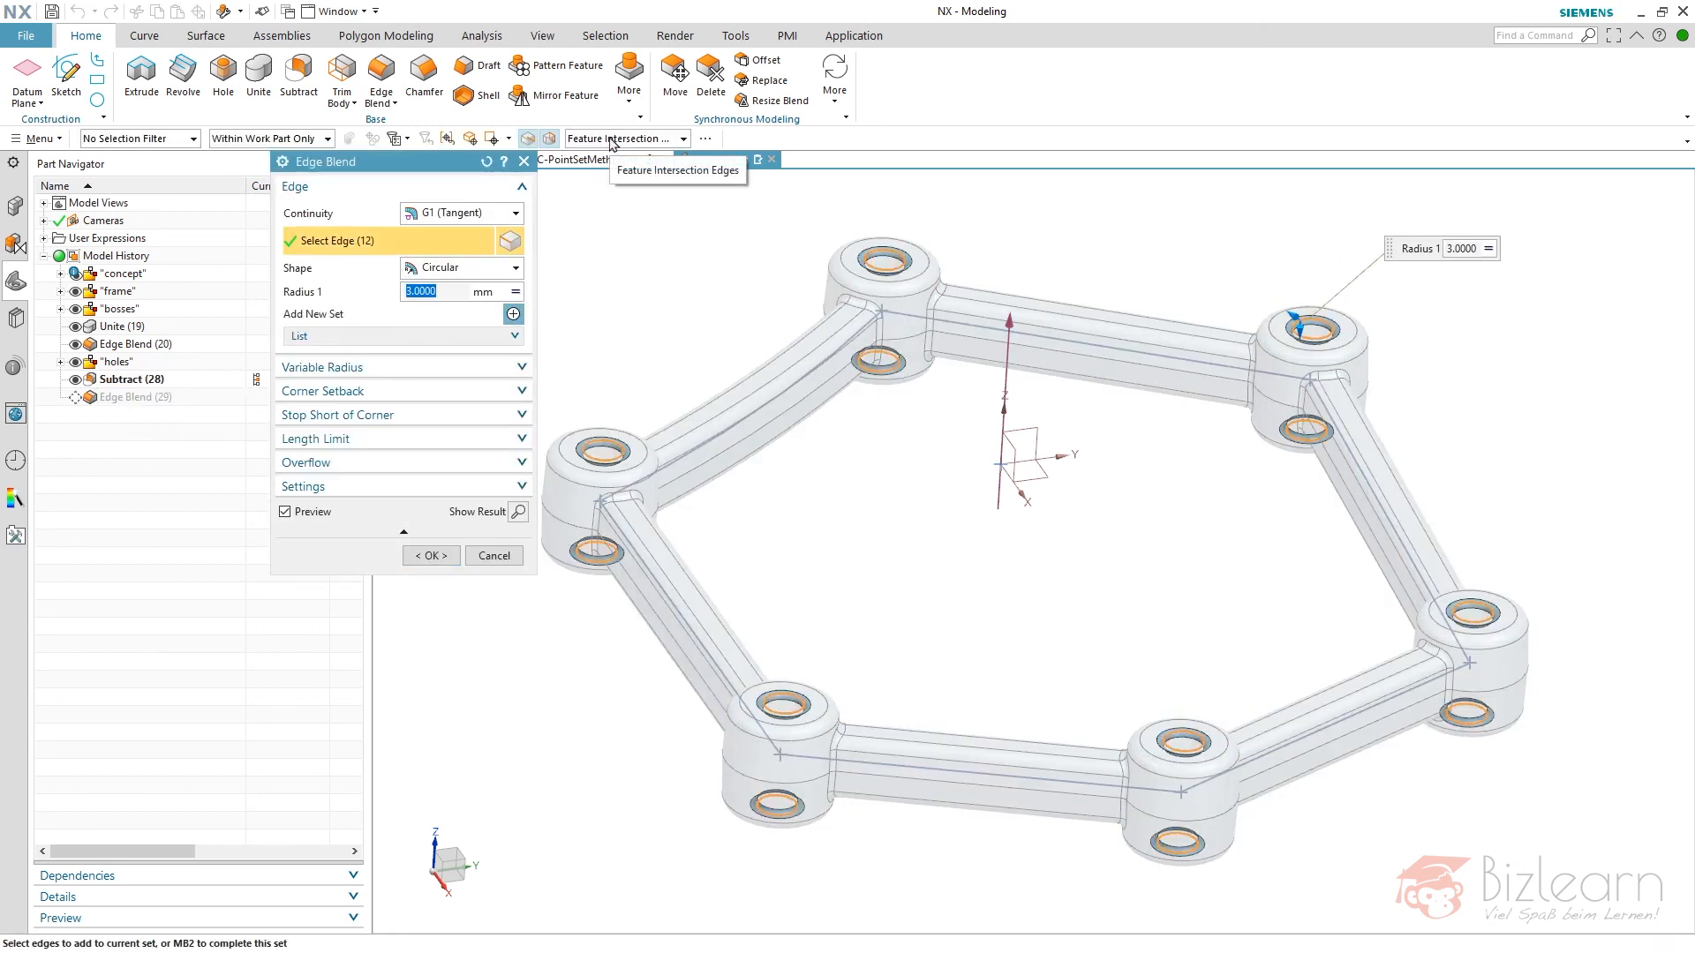
click(613, 141)
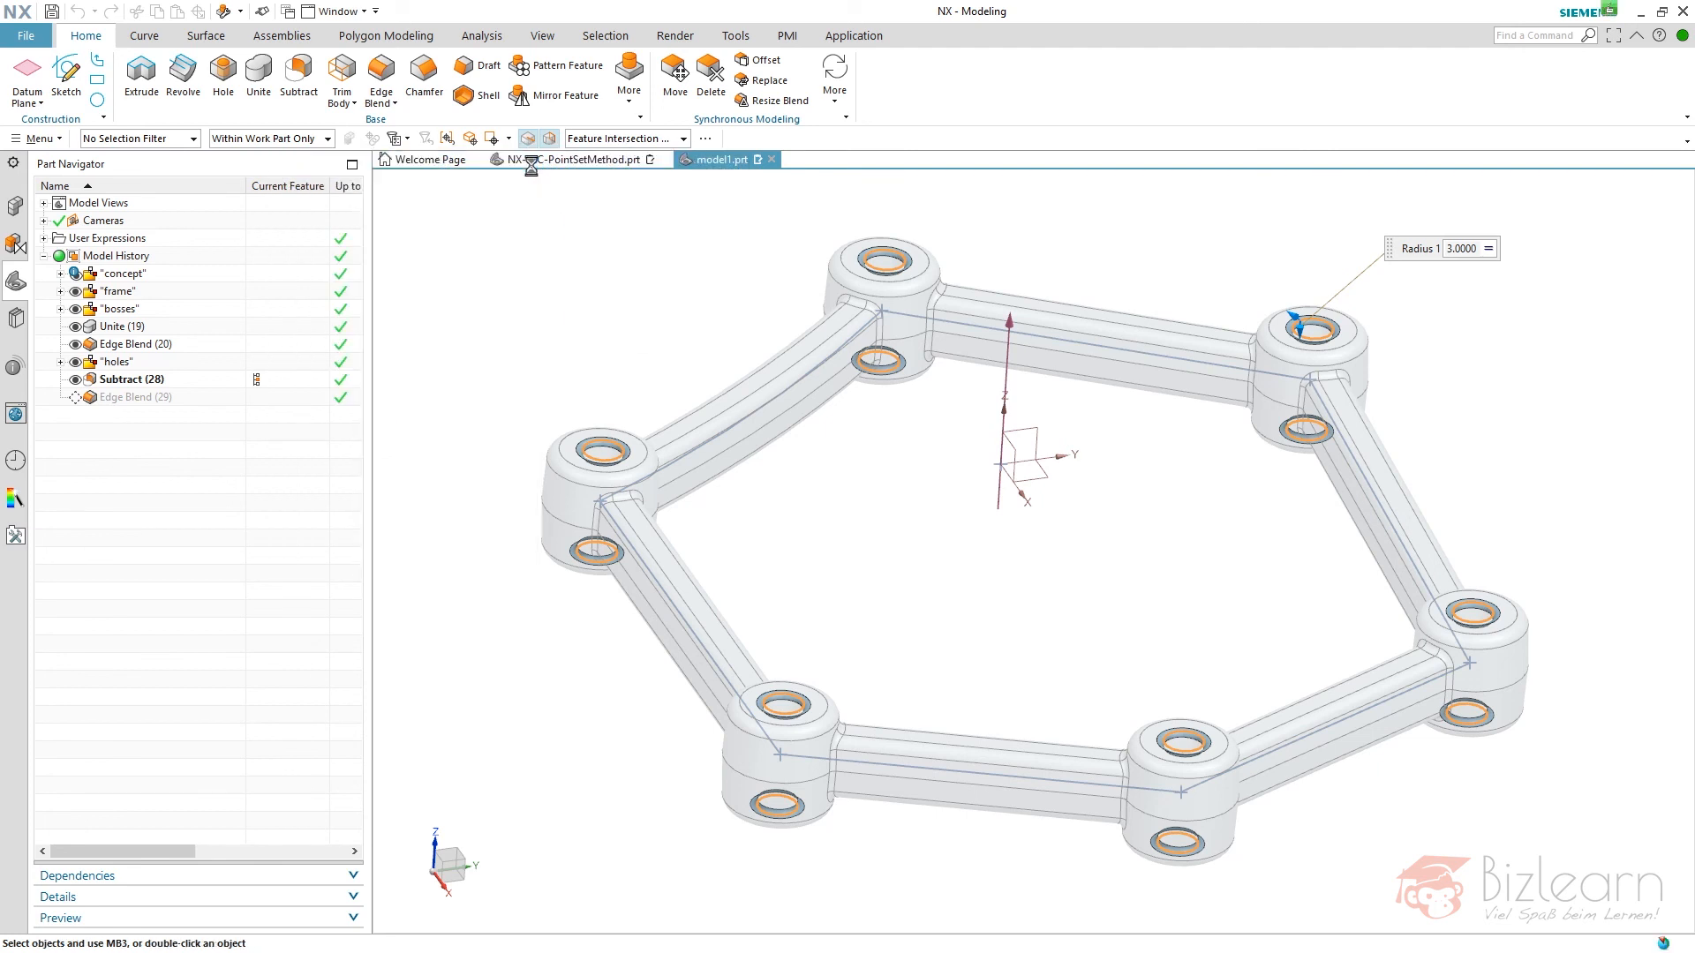
click(524, 161)
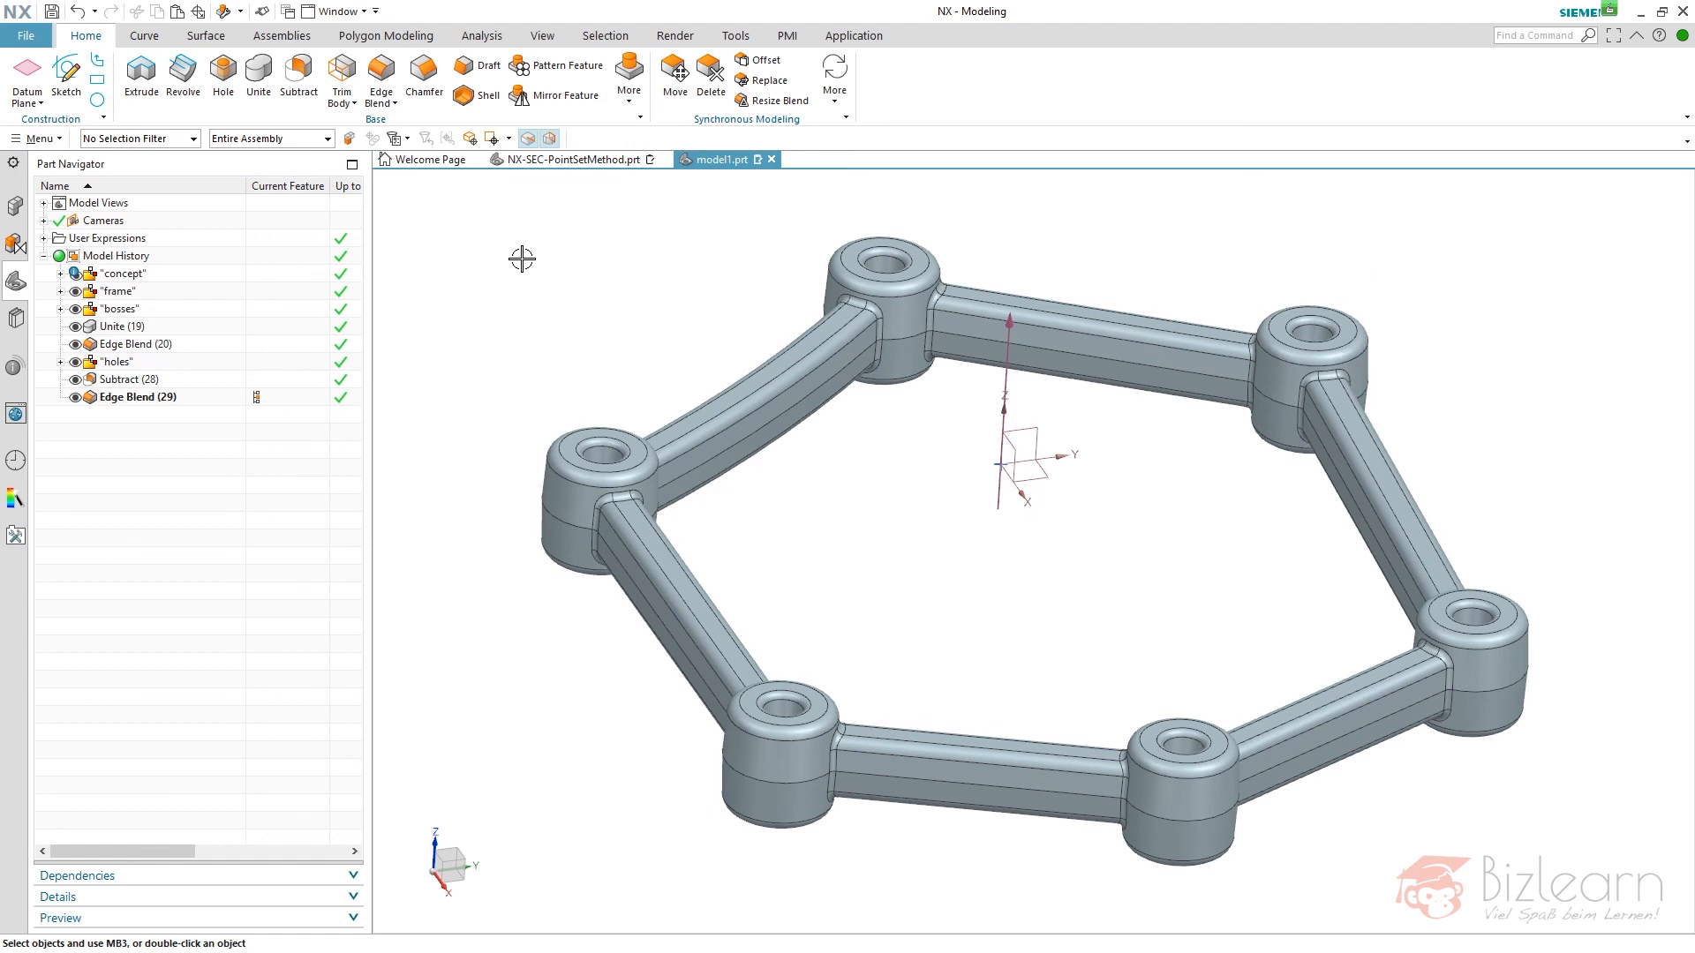